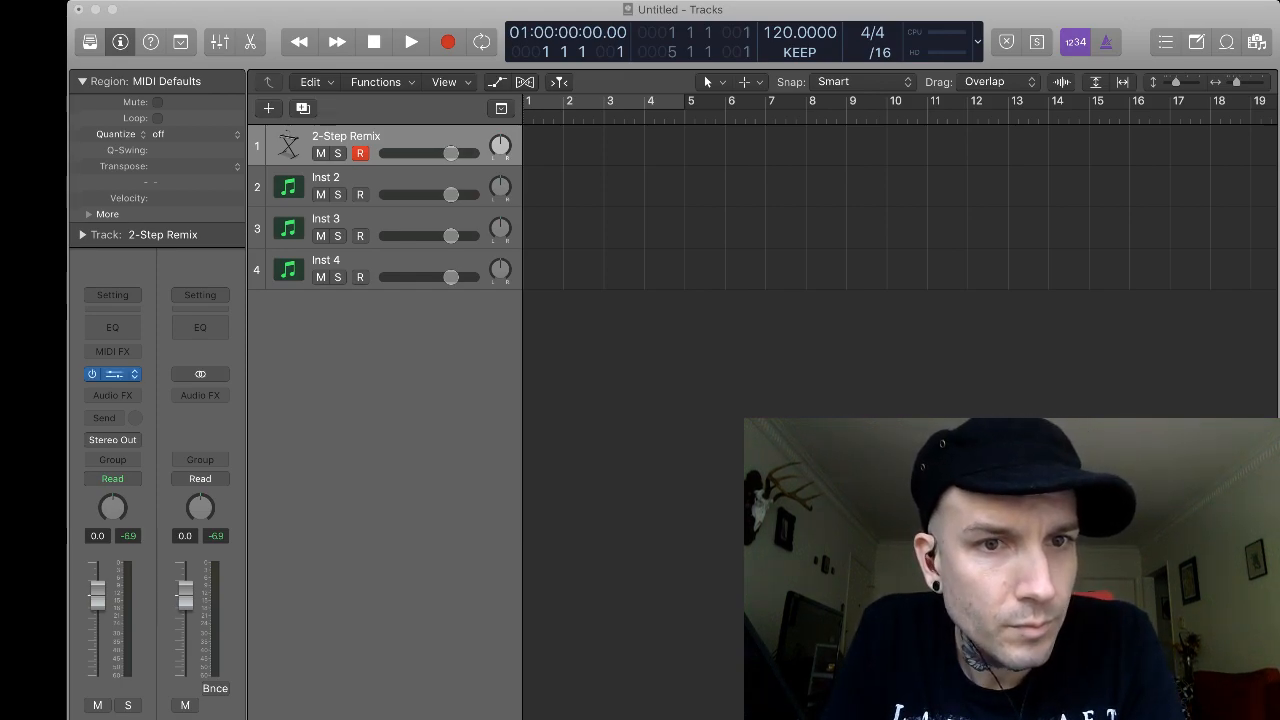
Set up Battery 4 as the software instrument on the first track and return to the Tracks window.
{"action": "left_click", "coordinate": [113, 374]}
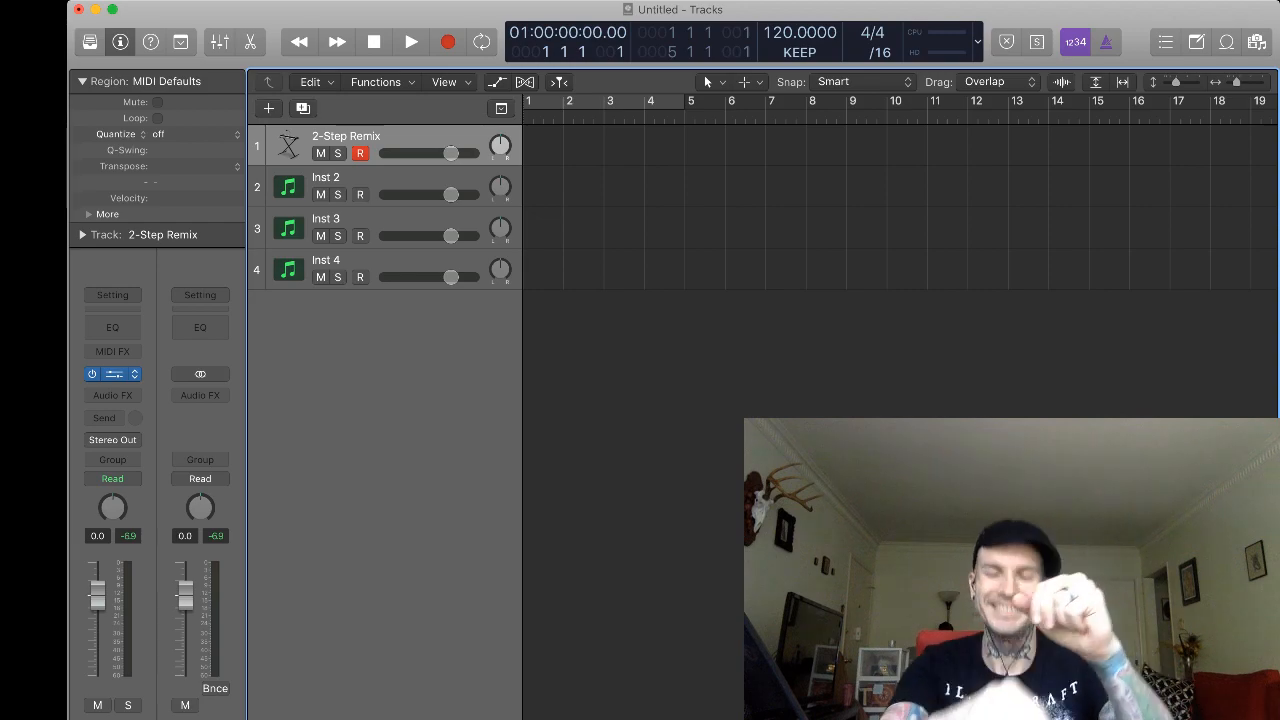
{"action": "left_click", "coordinate": [113, 374]}
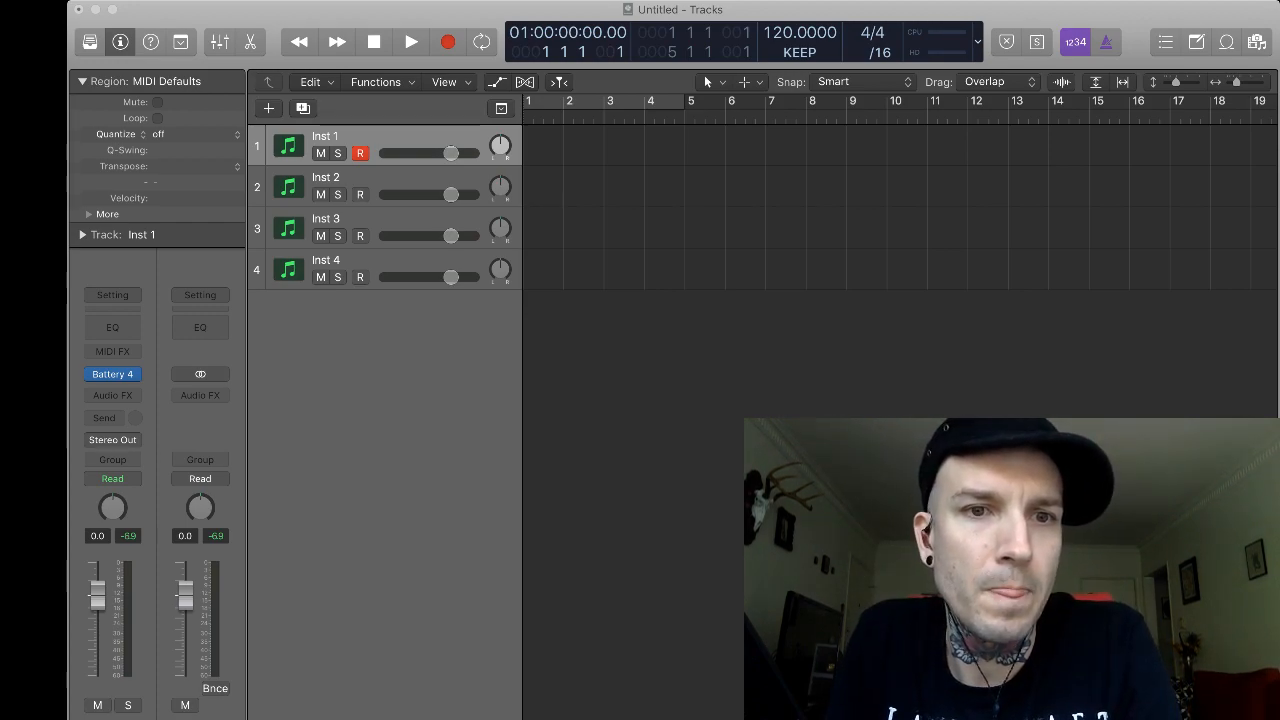
{"action": "key", "text": "v"}
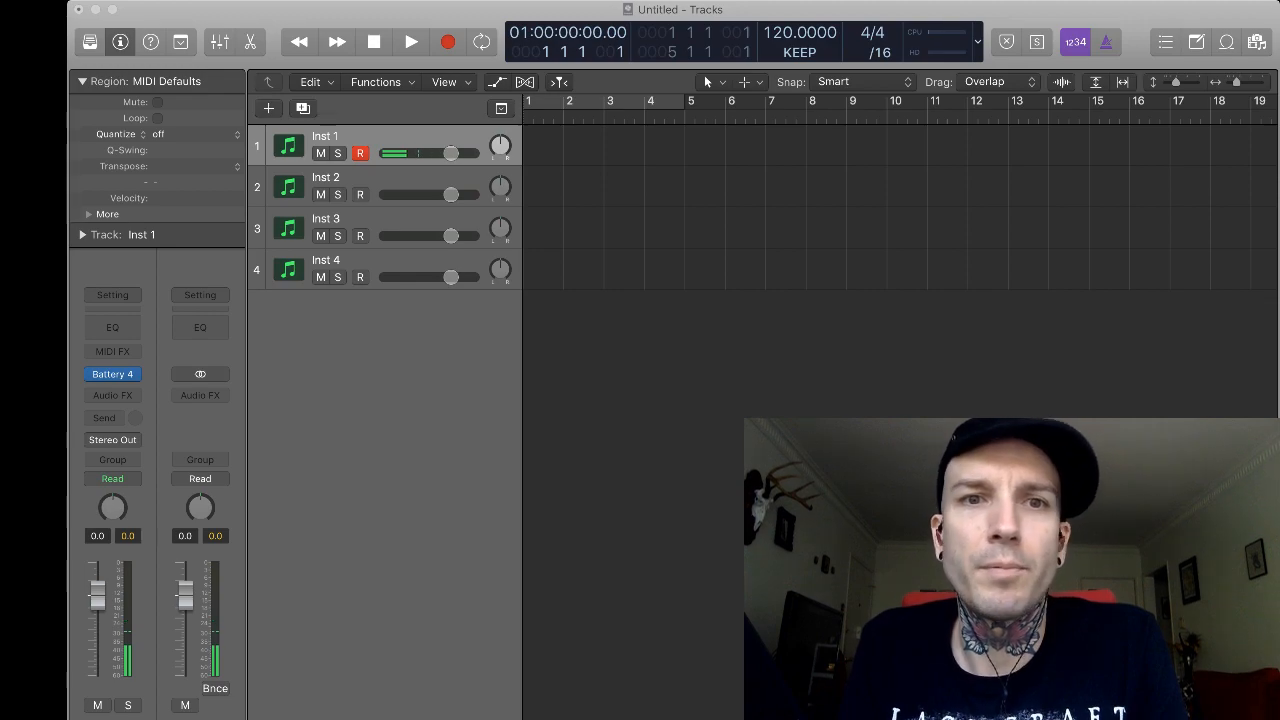
{"action": "key", "text": "super+Tab"}
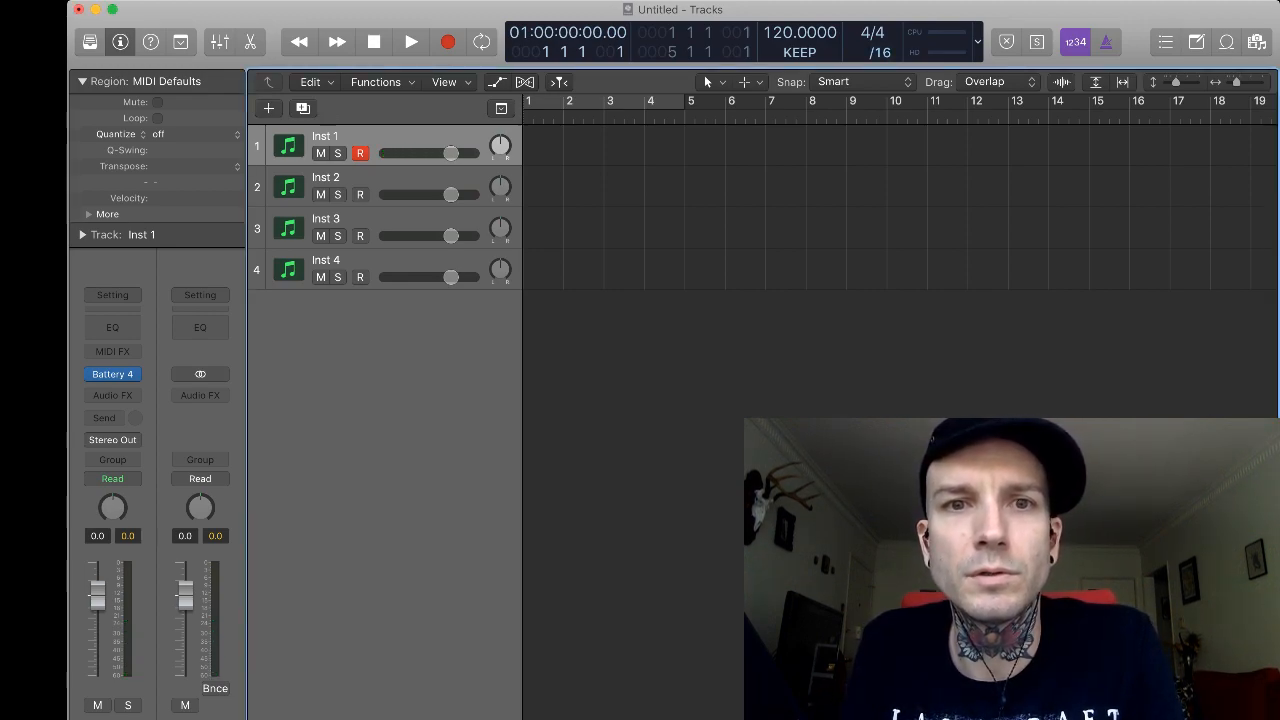
Set the secondary tool to Pencil, create a MIDI region on Inst 1 spanning bars 1 to 5, and turn on cycling over it.
{"action": "left_click", "coordinate": [750, 82]}
{"action": "left_click", "coordinate": [535, 147], "text": "super"}
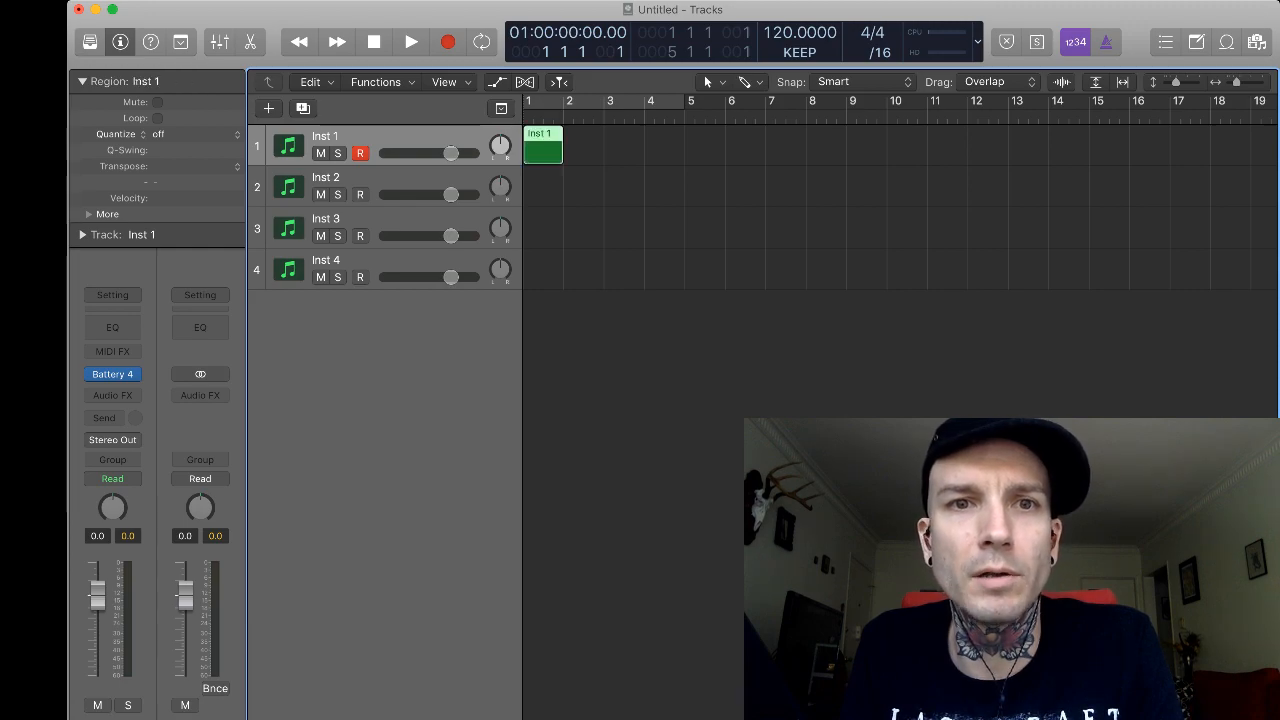
{"action": "left_click_drag", "start_coordinate": [561, 158], "coordinate": [684, 158]}
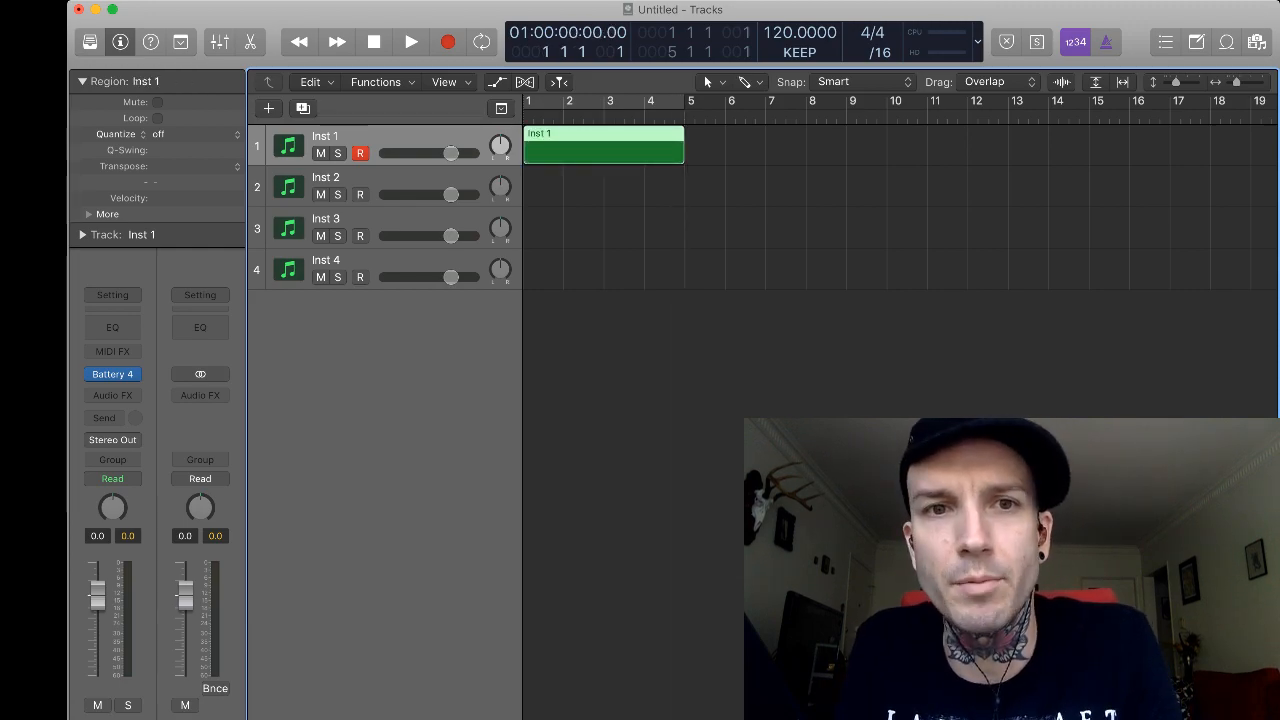
{"action": "key", "text": "c"}
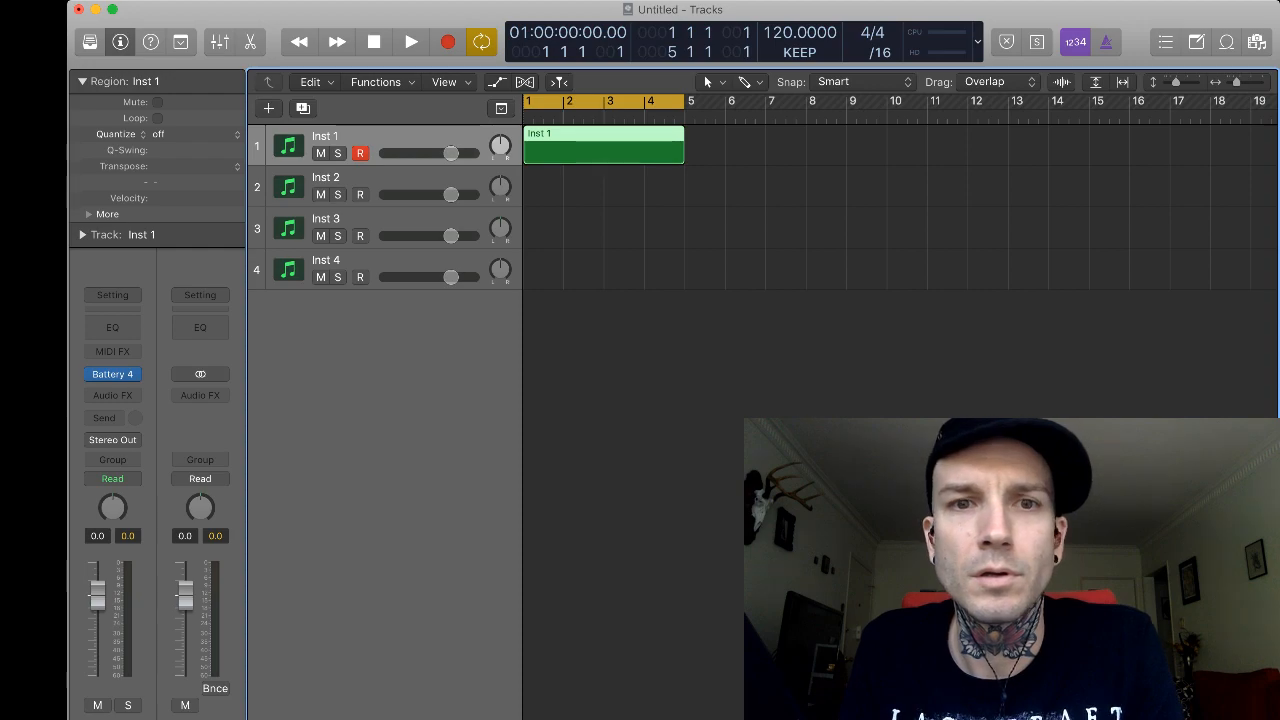
Open the Inst 1 region in the Piano Roll and enlarge the editor area to reach the C1 row.
{"action": "key", "text": "p"}
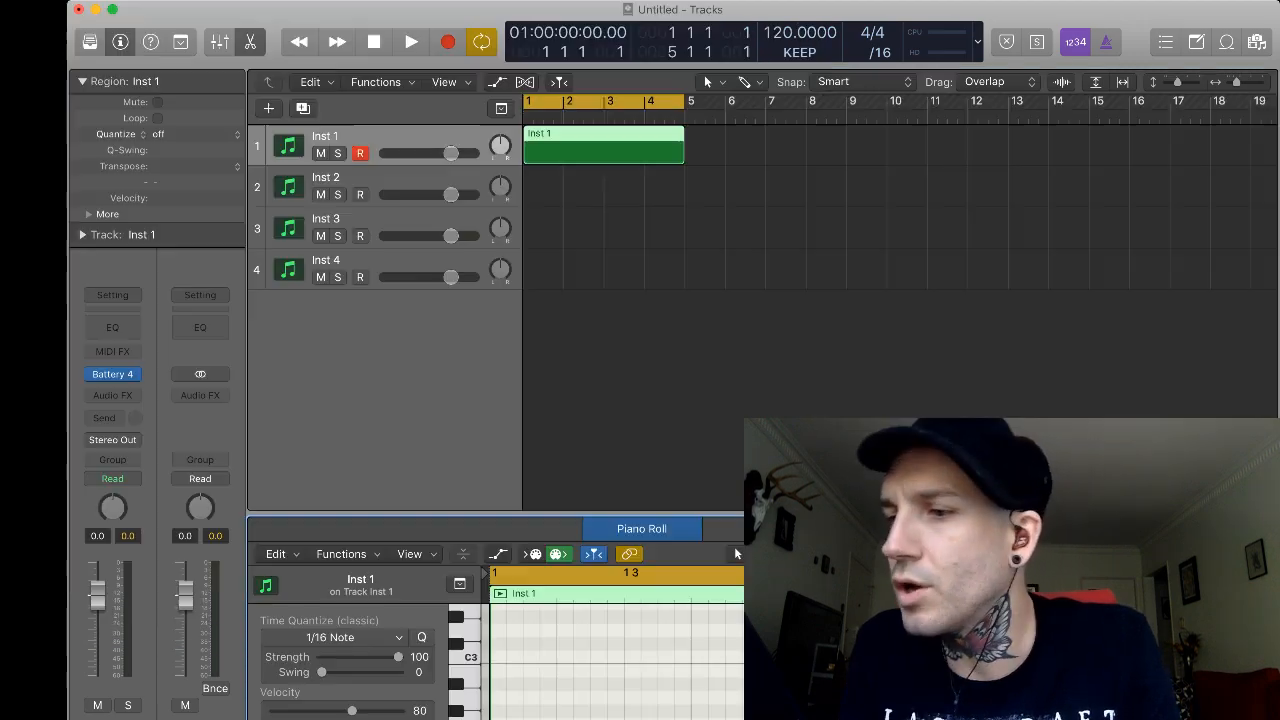
{"action": "left_click_drag", "start_coordinate": [734, 546], "coordinate": [734, 438]}
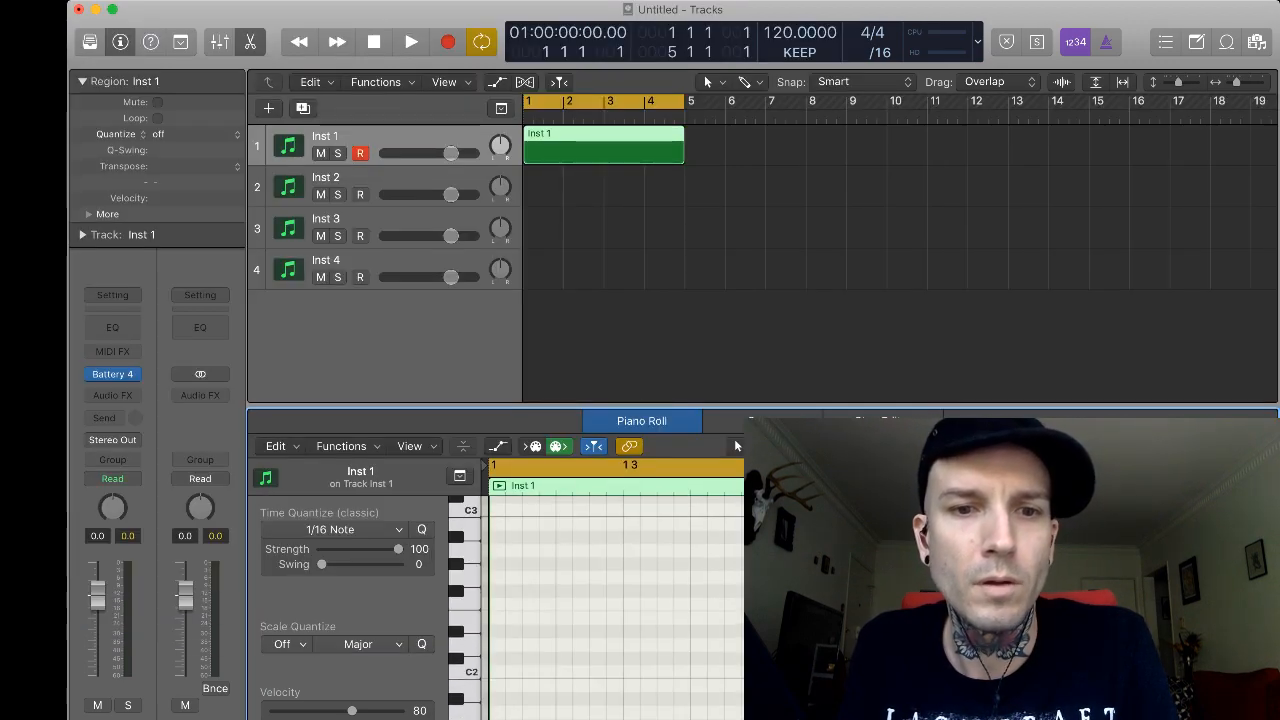
{"action": "left_click_drag", "start_coordinate": [734, 438], "coordinate": [734, 302]}
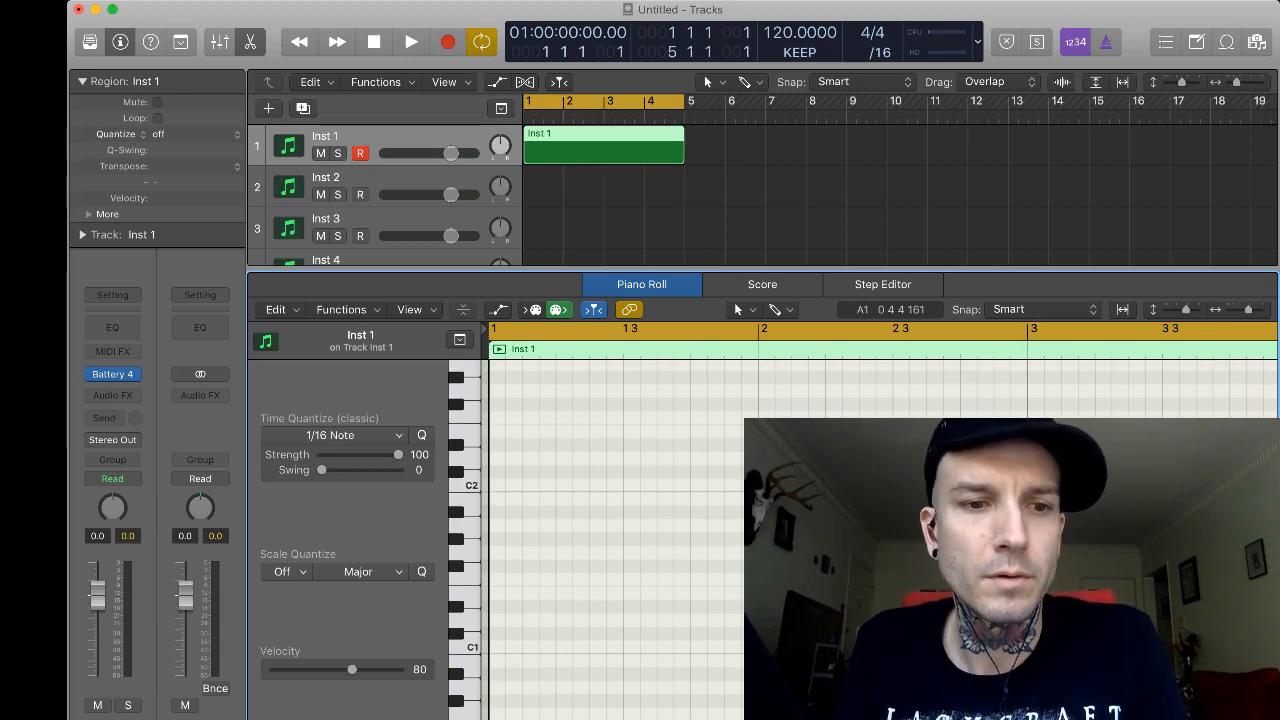
Add C1 notes at velocity 127 on all four beats of bar 1 and repeat them through the end of bar 4.
{"action": "left_click", "coordinate": [497, 647], "text": "super"}
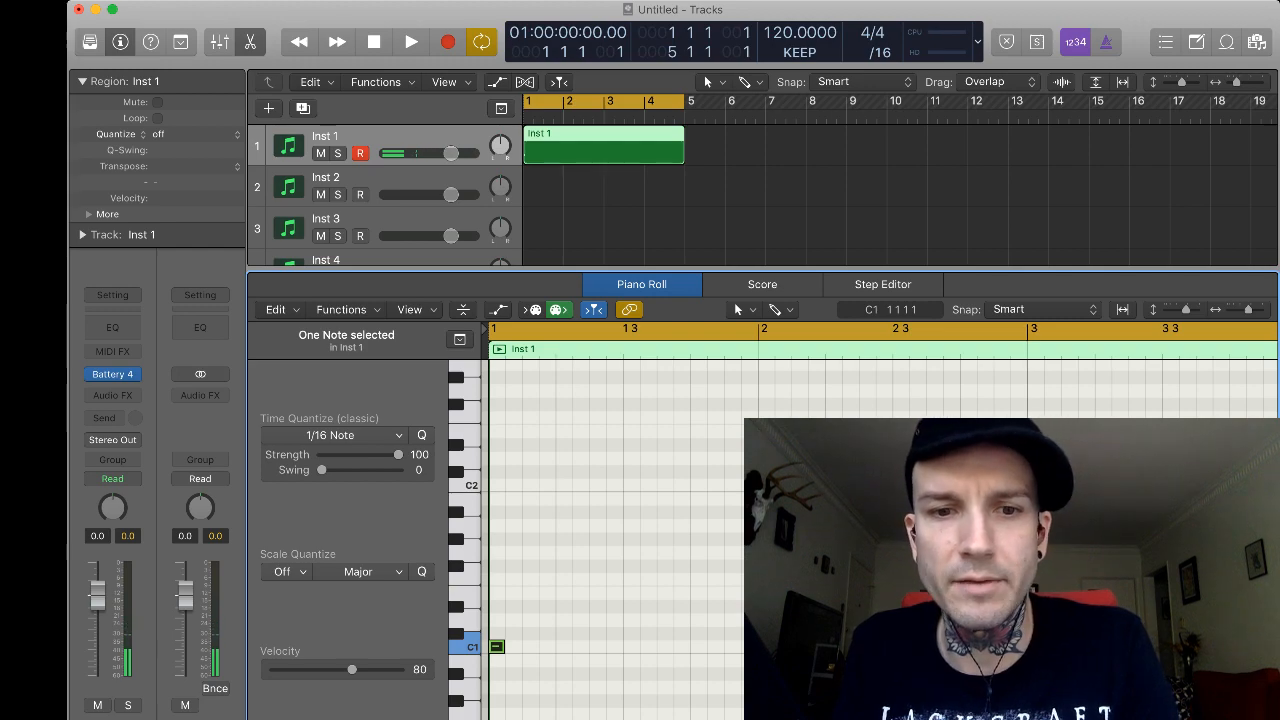
{"action": "left_click_drag", "start_coordinate": [352, 670], "coordinate": [402, 670]}
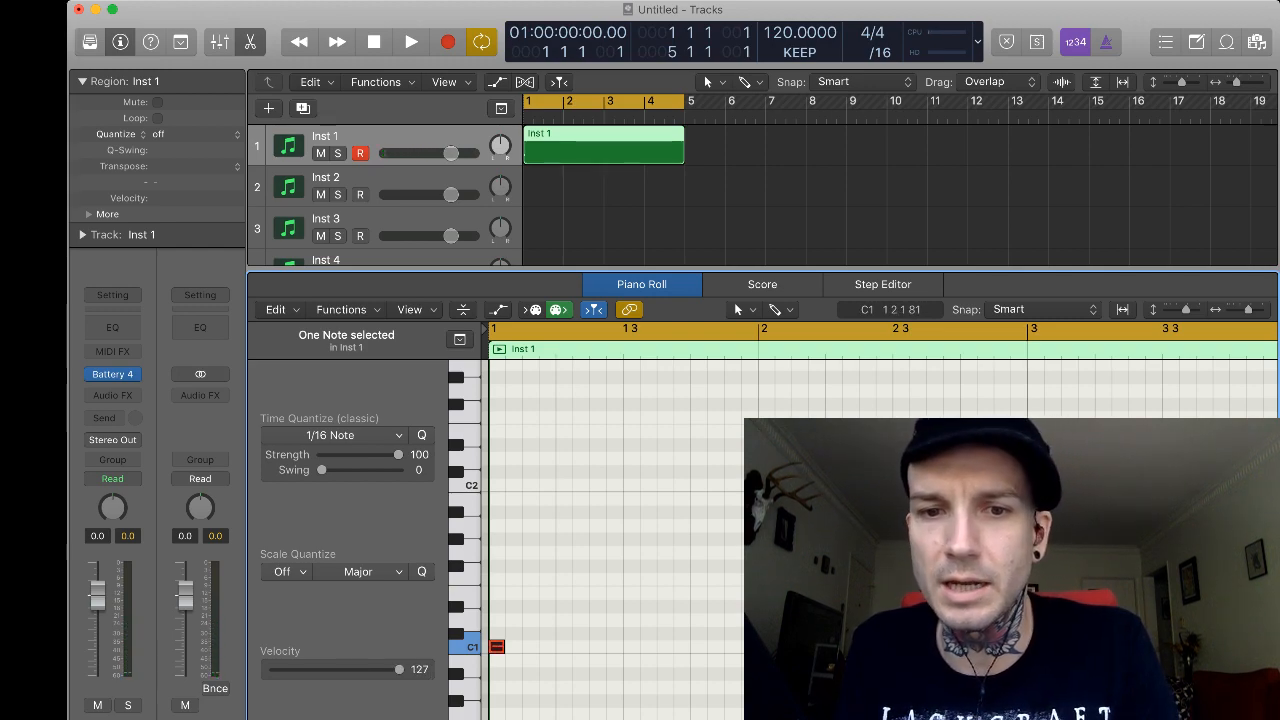
{"action": "left_click", "coordinate": [562, 647], "text": "super"}
{"action": "left_click", "coordinate": [630, 647], "text": "super"}
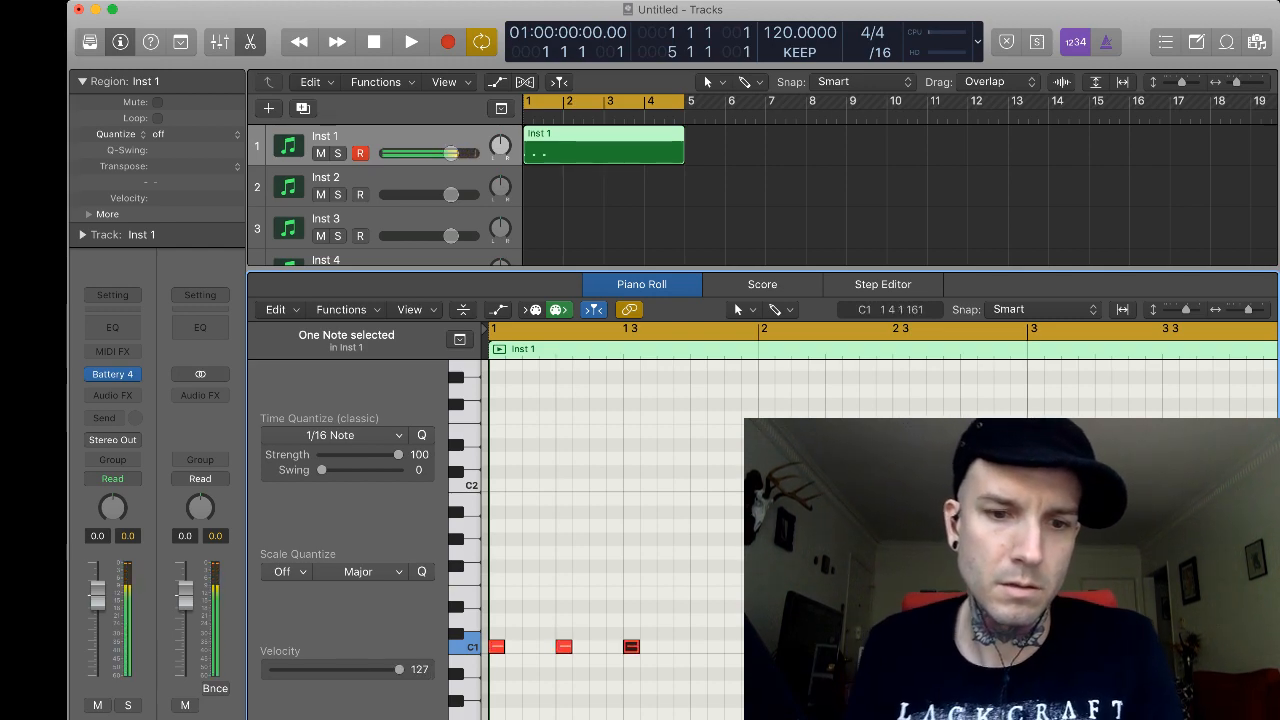
{"action": "left_click", "coordinate": [698, 647], "text": "super"}
{"action": "left_click_drag", "start_coordinate": [752, 677], "coordinate": [491, 595]}
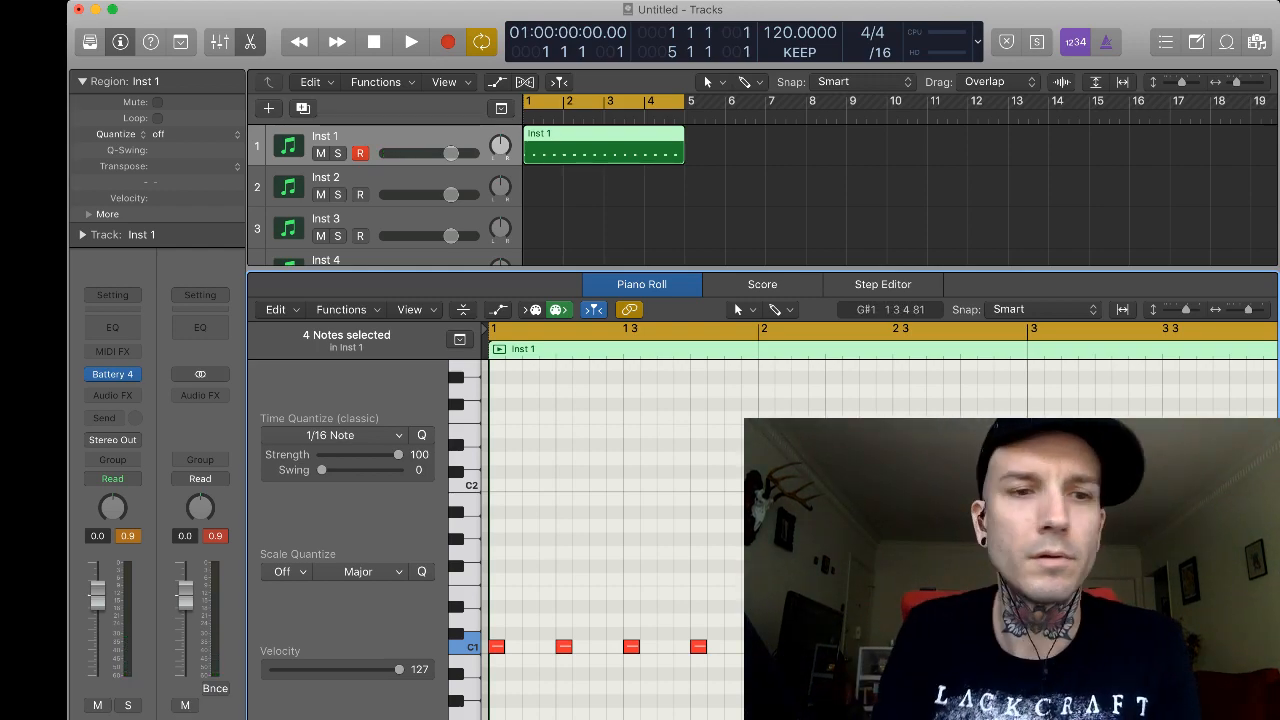
Play back the cycled C1 pattern and set the Inst 1 track volume to -3.2 dB.
{"action": "key", "text": "space"}
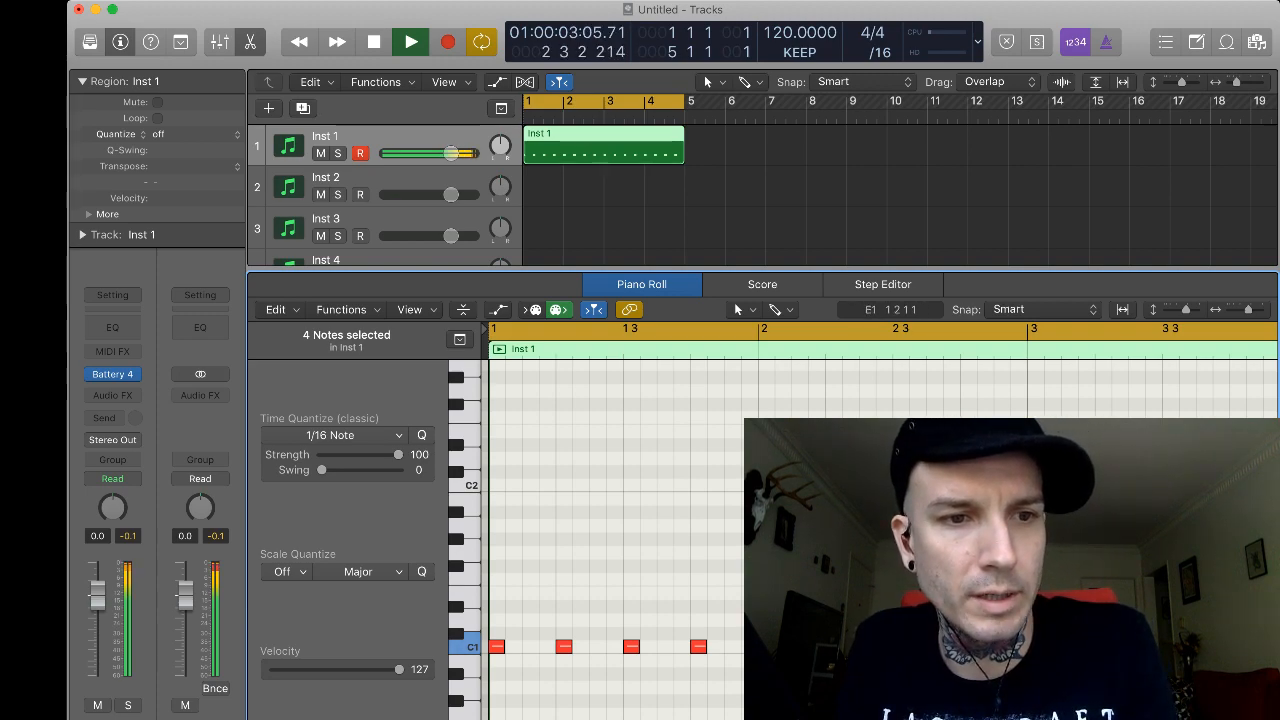
{"action": "key", "text": "space"}
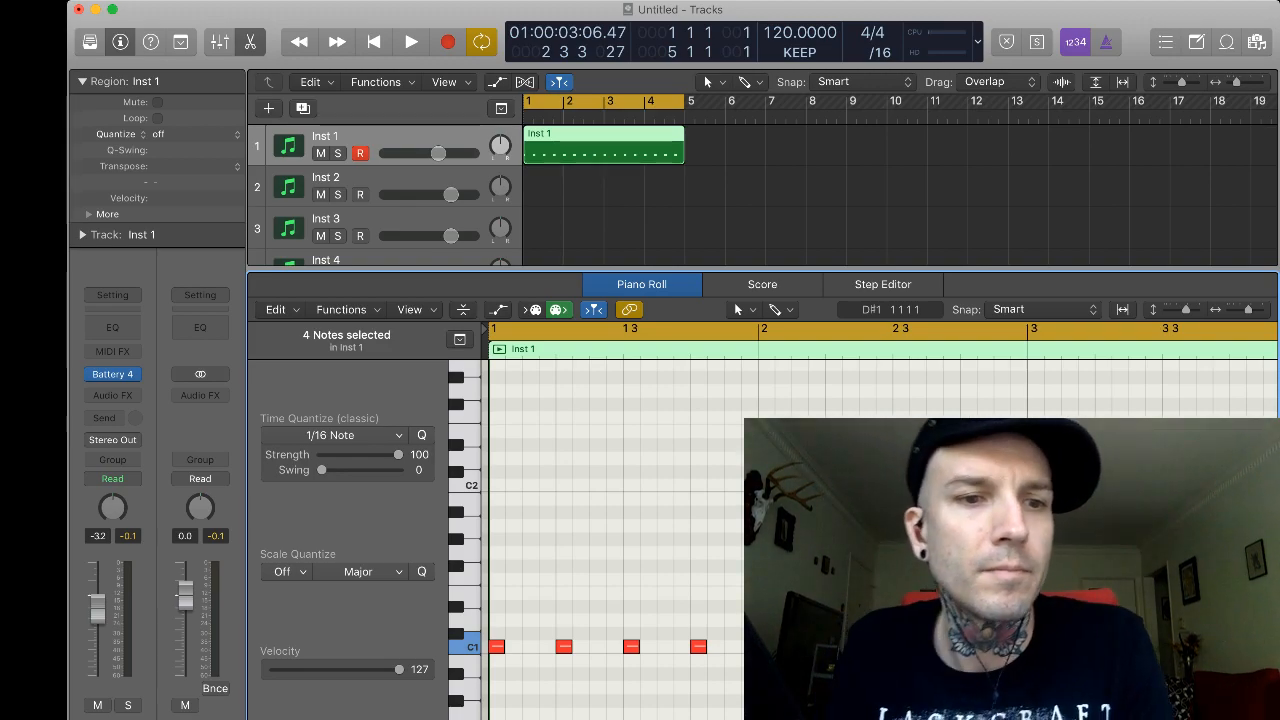
{"action": "key", "text": "space"}
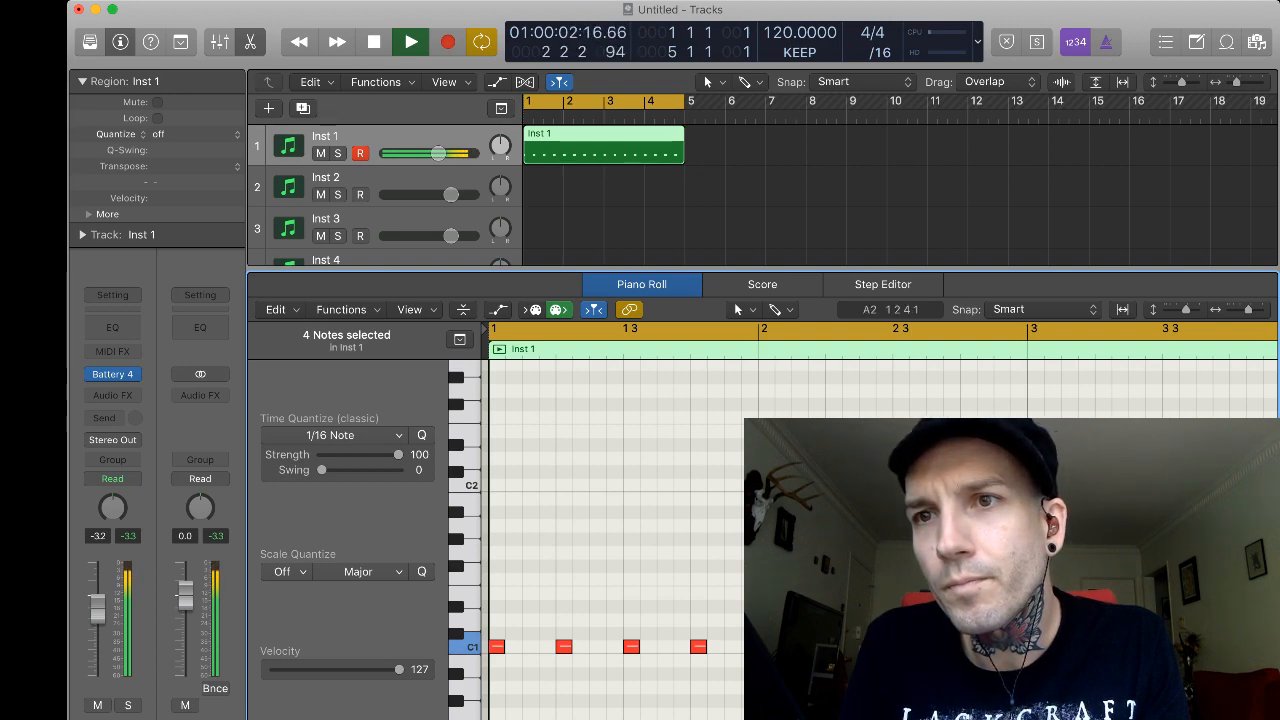
{"action": "left_click_drag", "start_coordinate": [734, 302], "coordinate": [734, 355]}
{"action": "key", "text": "Tab"}
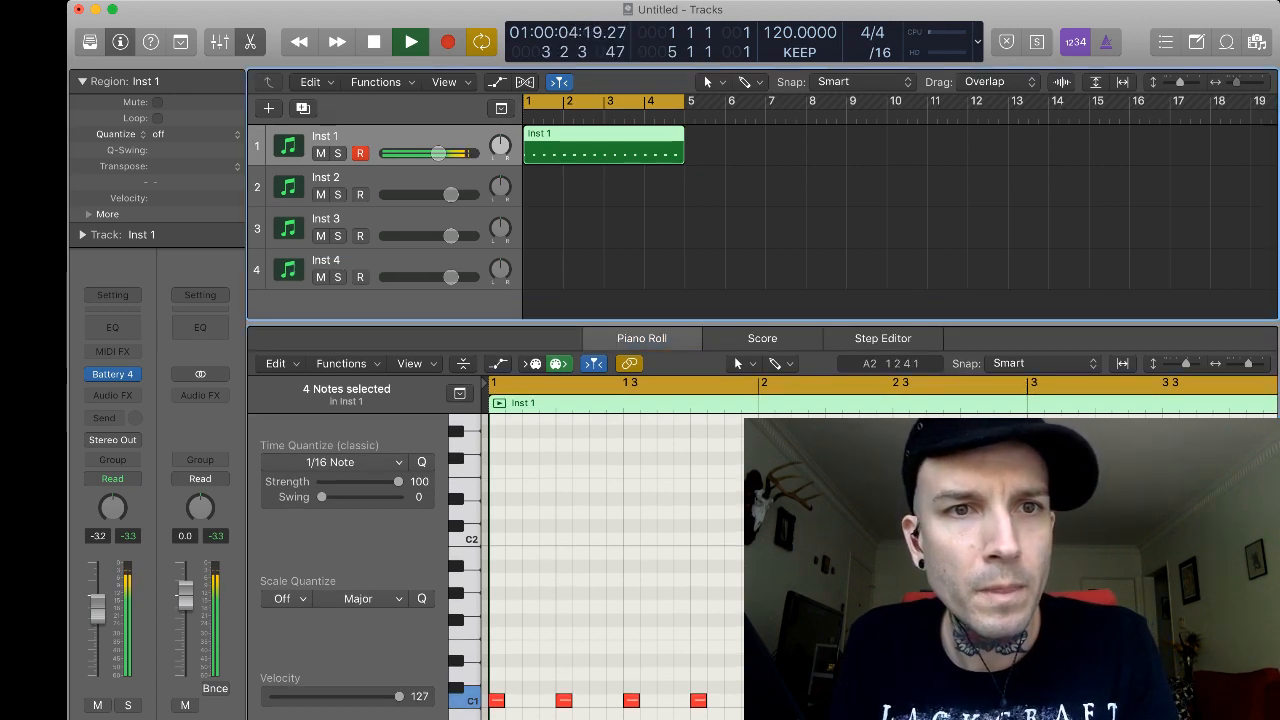
{"action": "key", "text": "super+Left"}
{"action": "key", "text": "space"}
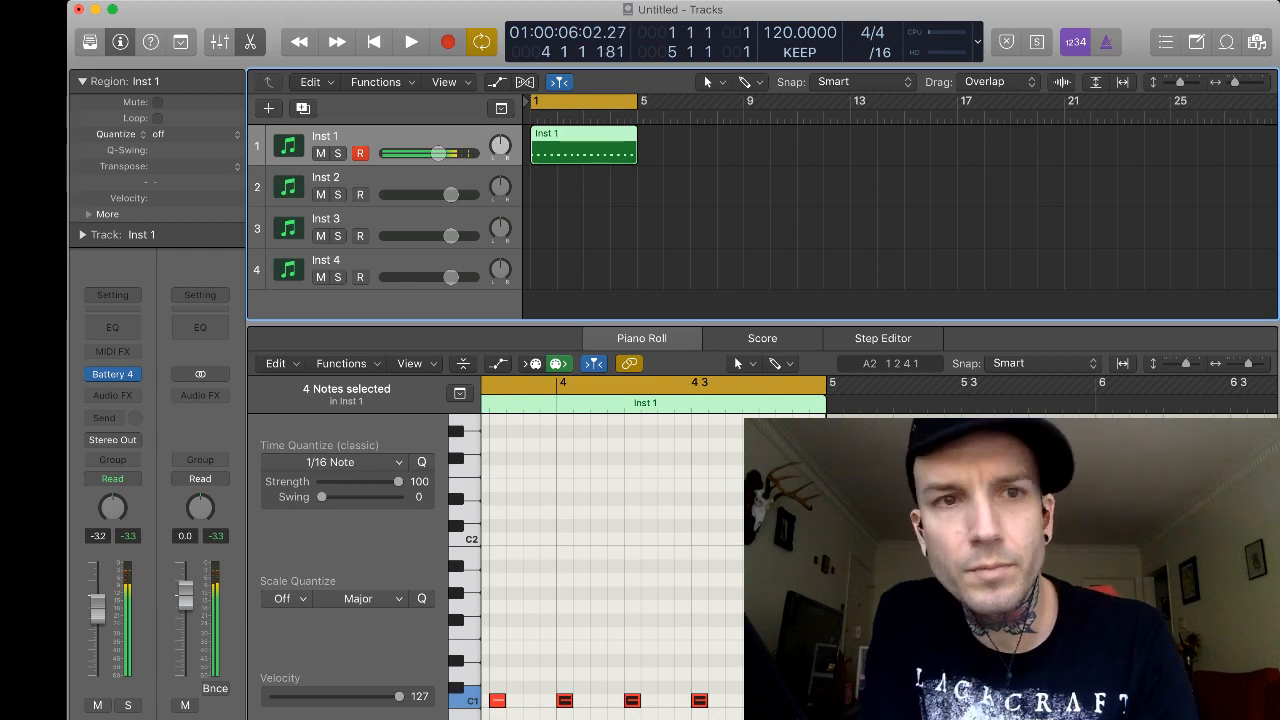
Rename the Inst 1 track as Kick.
{"action": "key", "text": "shift+n"}
{"action": "type", "text": "Kick"}
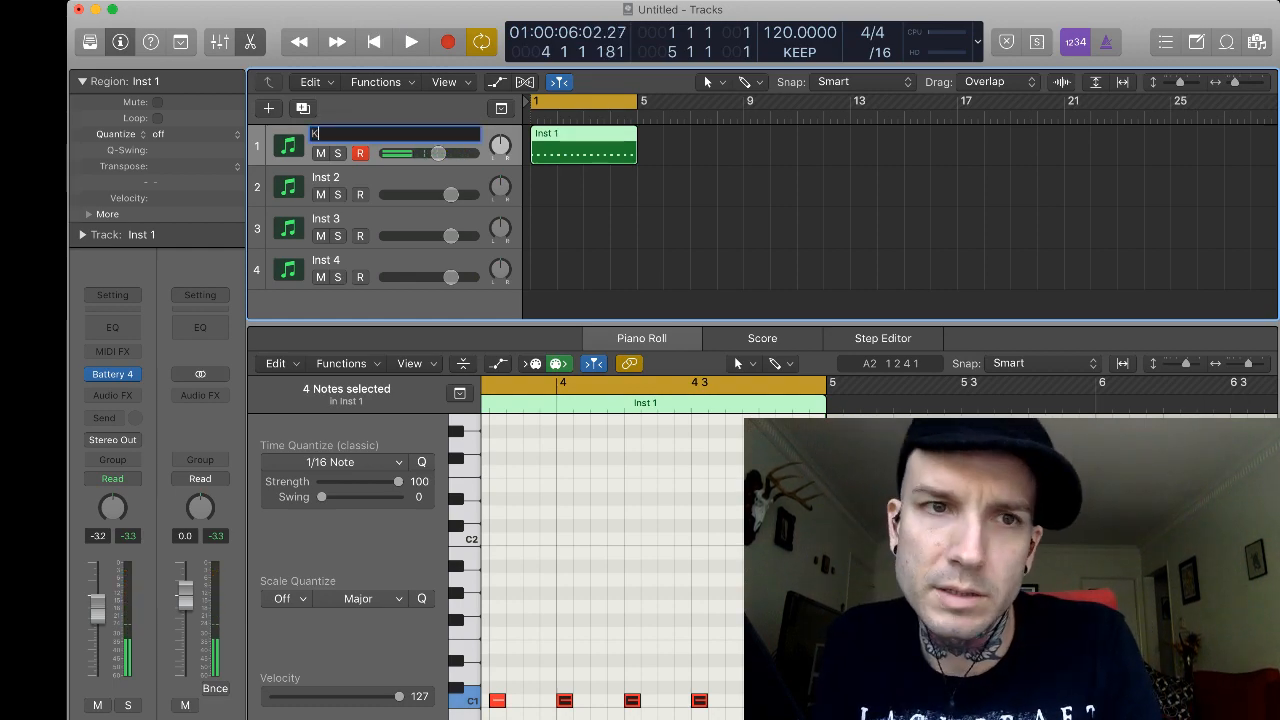
{"action": "key", "text": "Return"}
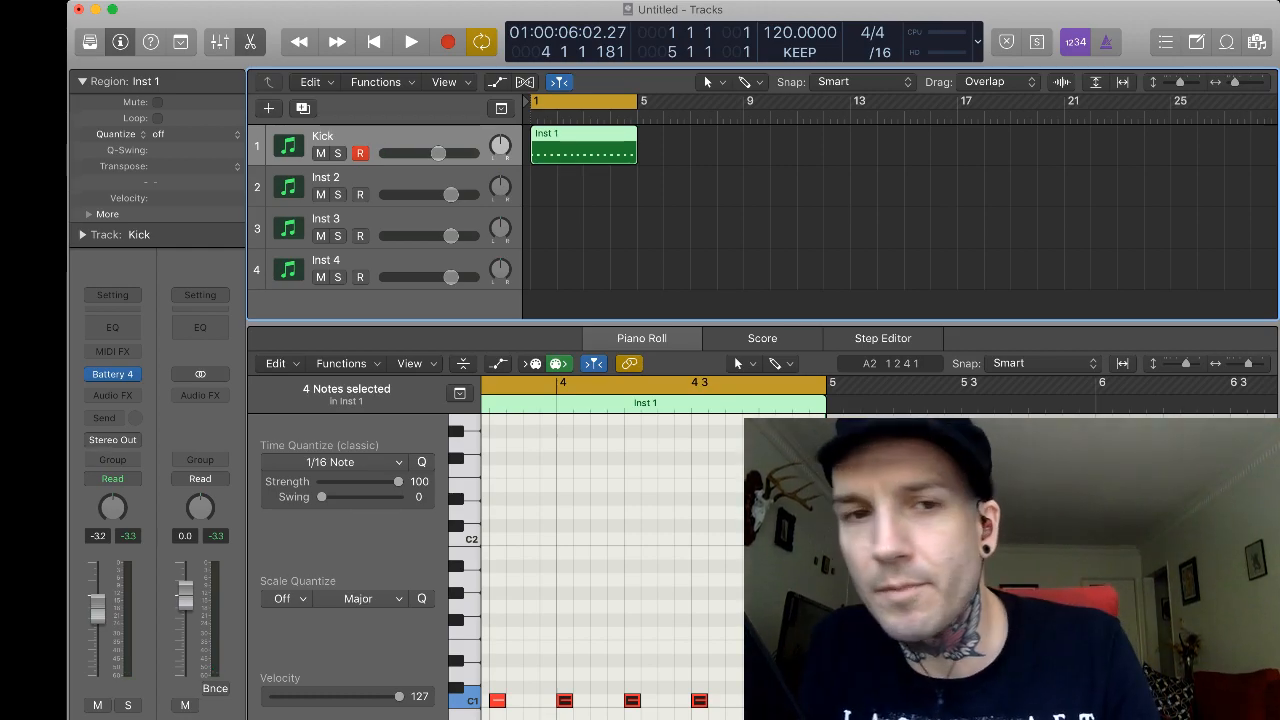
In the Mixer, add an aux channel for Battery's Batt3-4 output and create a track for it named Snare.
{"action": "key", "text": "x"}
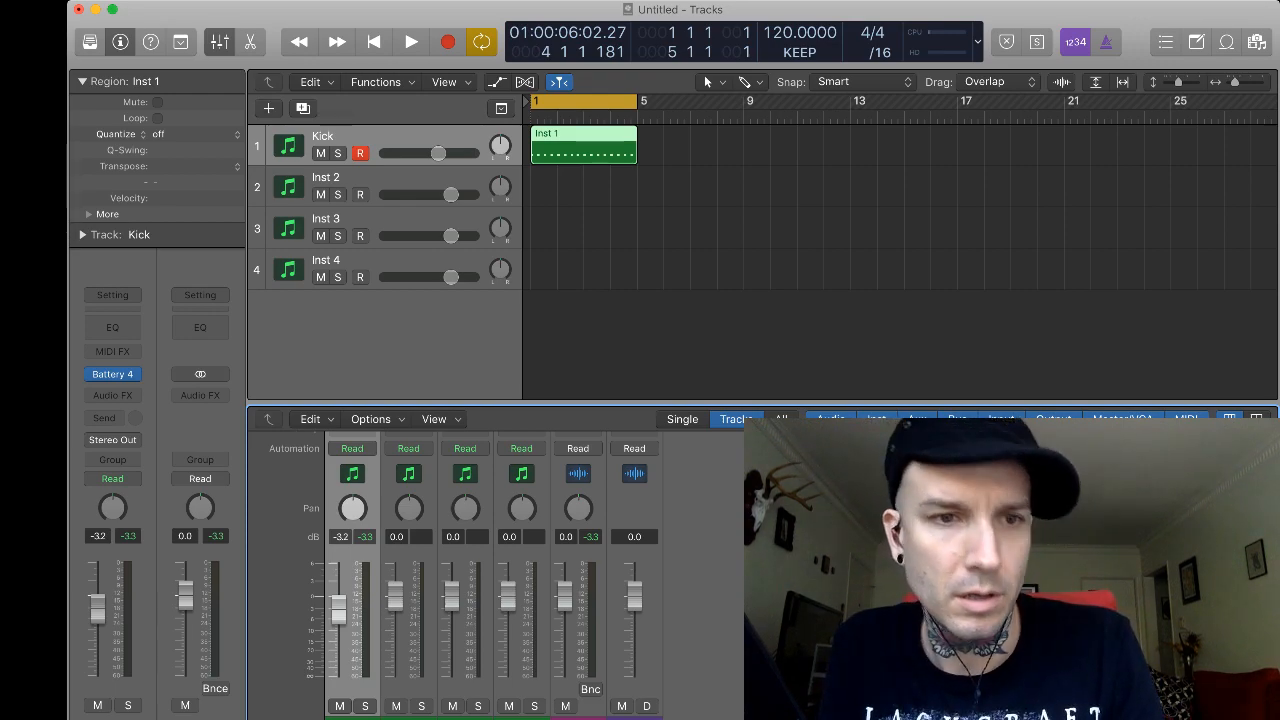
{"action": "scroll", "coordinate": [466, 575], "scroll_direction": "up", "scroll_amount": 5}
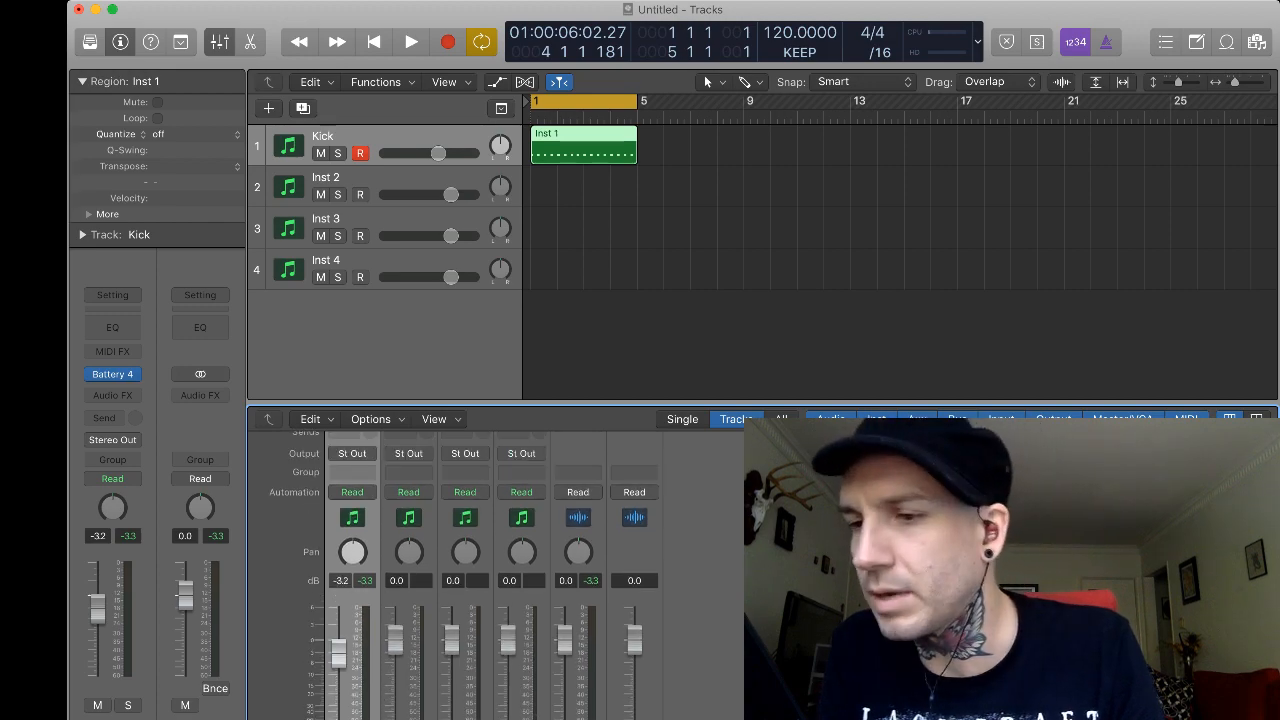
{"action": "scroll", "coordinate": [466, 575], "scroll_direction": "down", "scroll_amount": 5}
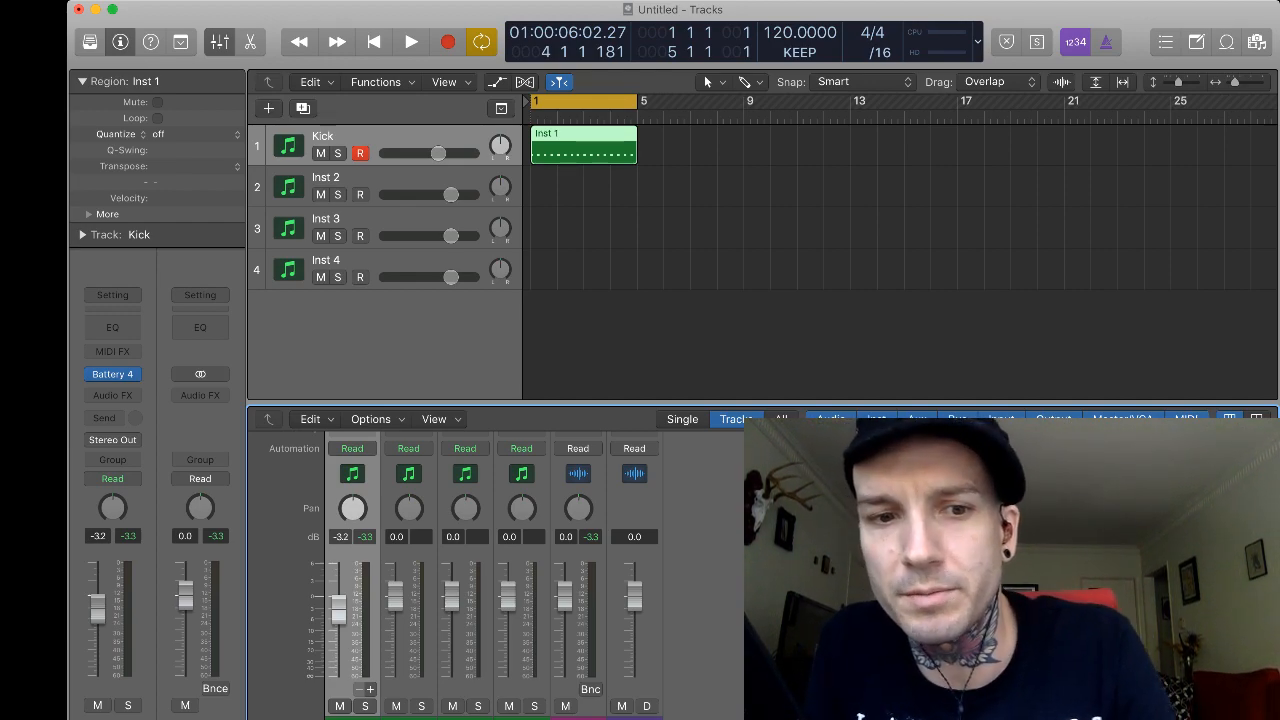
{"action": "key", "text": "super+d"}
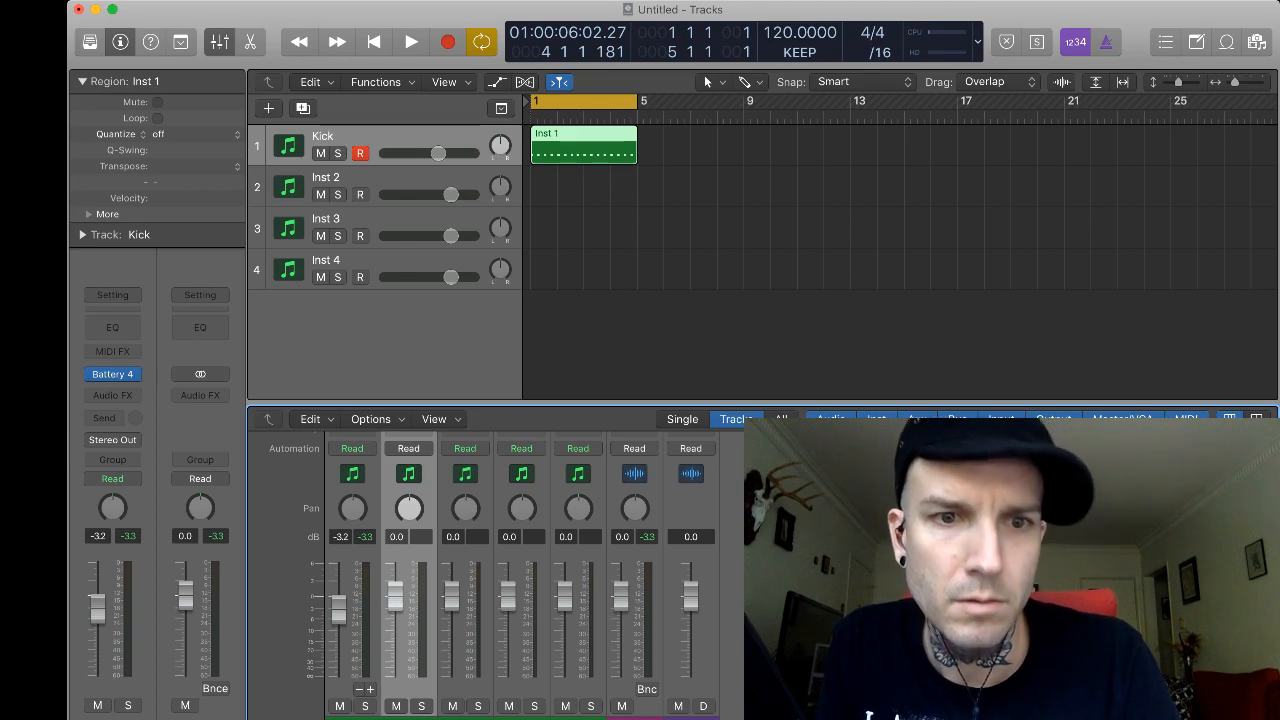
{"action": "scroll", "coordinate": [532, 575], "scroll_direction": "up", "scroll_amount": 3}
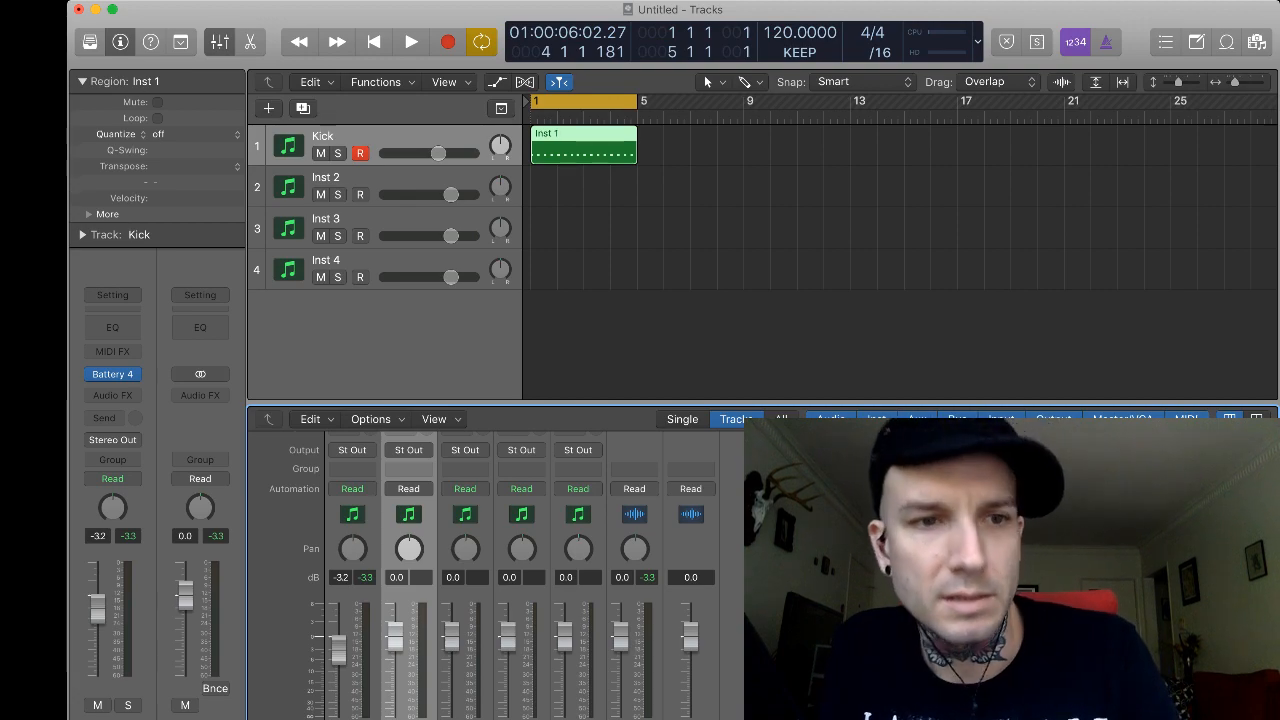
{"action": "key", "text": "ctrl+t"}
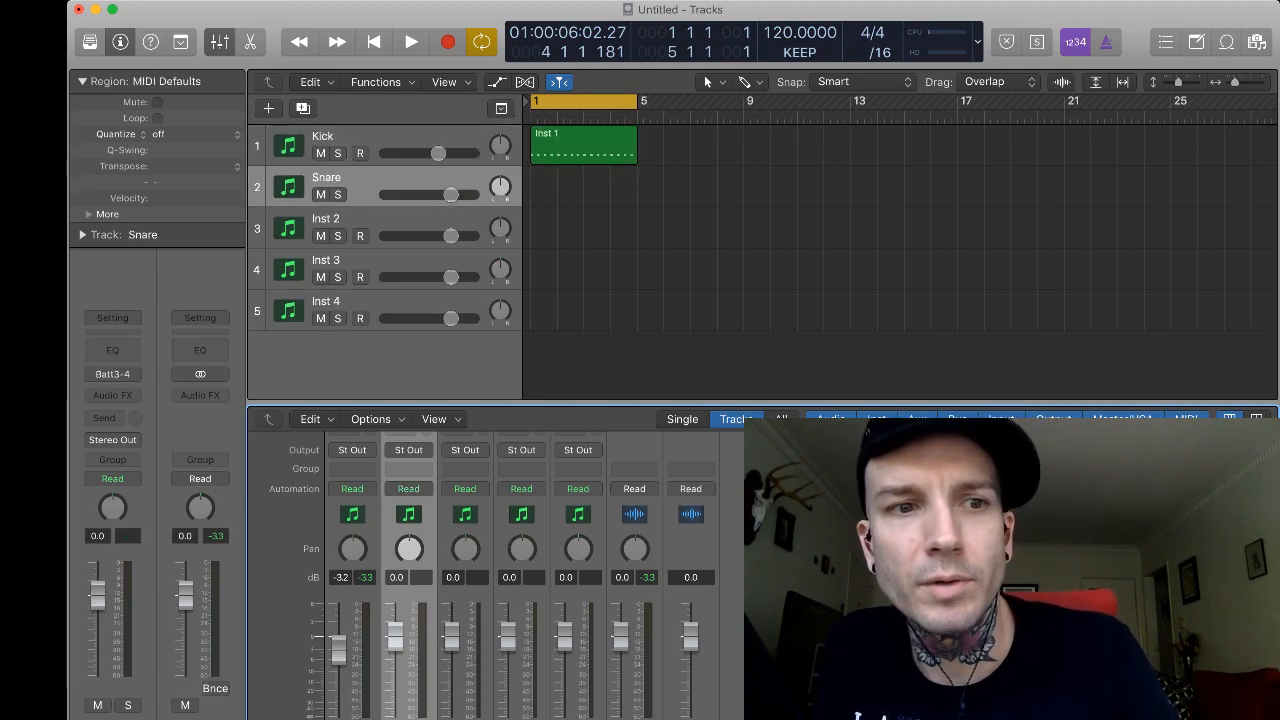
Open the Battery 4 instrument on the Kick track and audition it against the cycled pattern.
{"action": "left_click", "coordinate": [323, 137]}
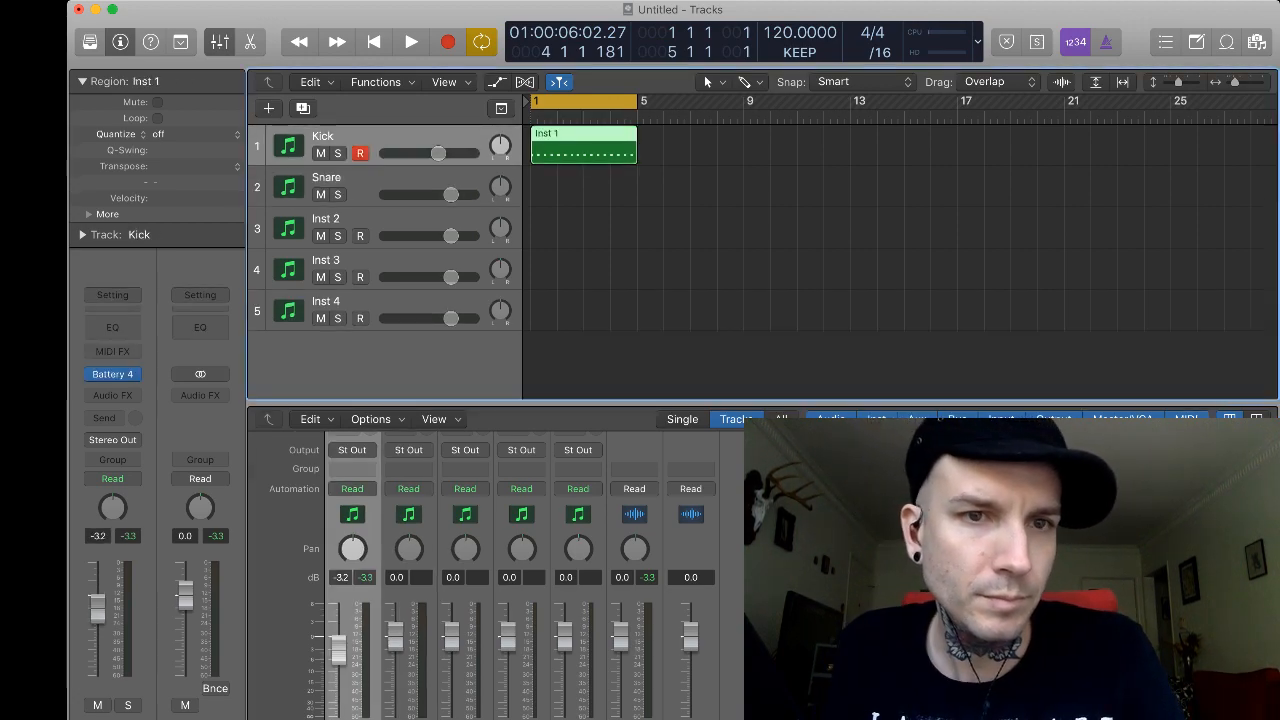
{"action": "mouse_move", "coordinate": [113, 374]}
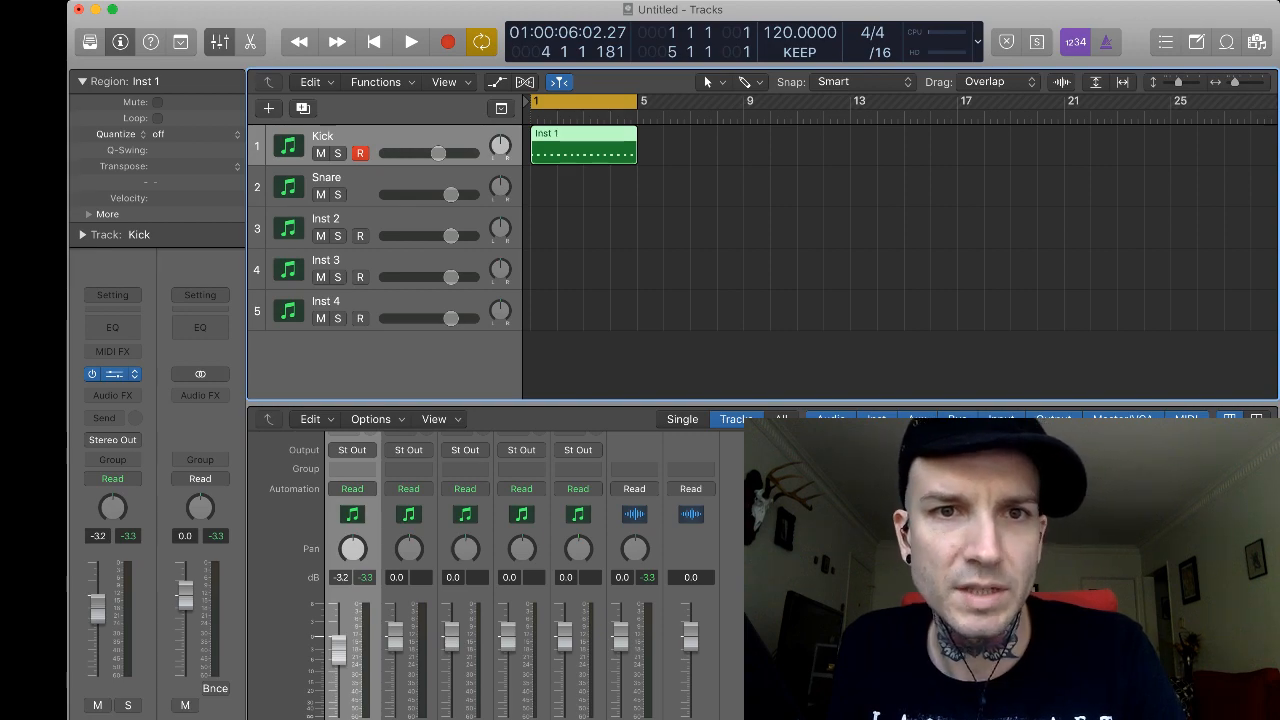
{"action": "left_click", "coordinate": [113, 374]}
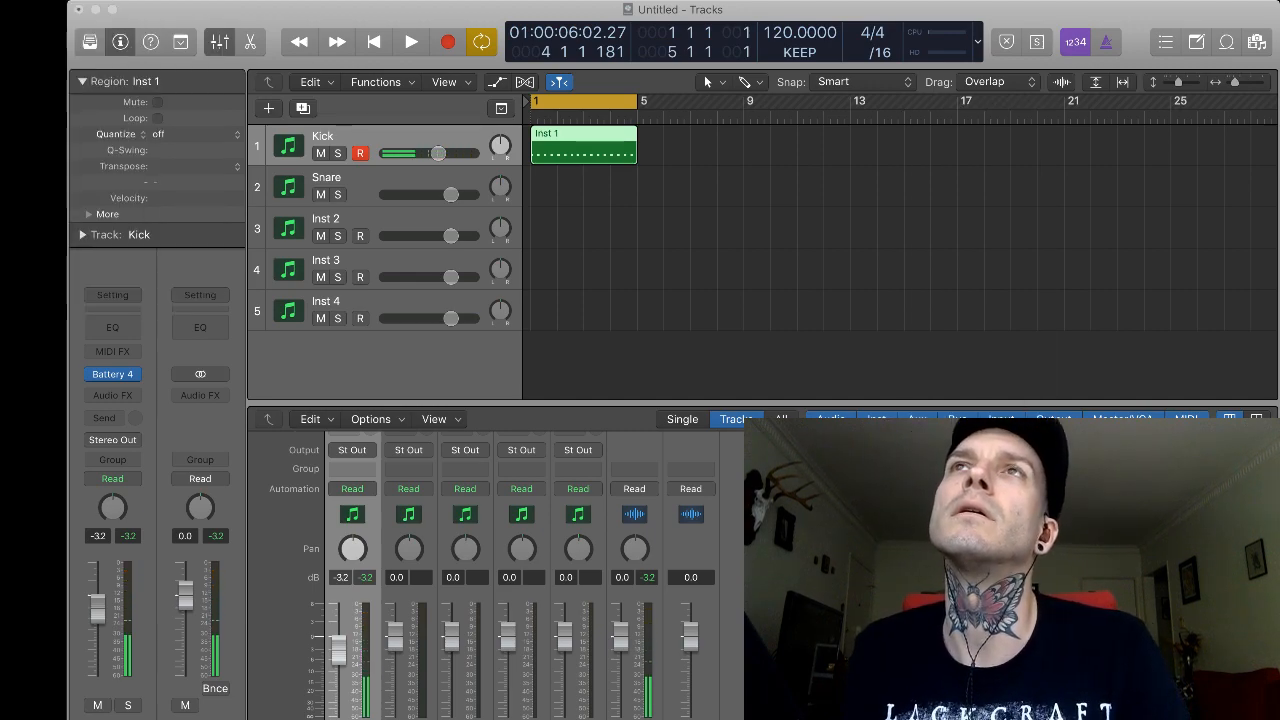
{"action": "key", "text": "space"}
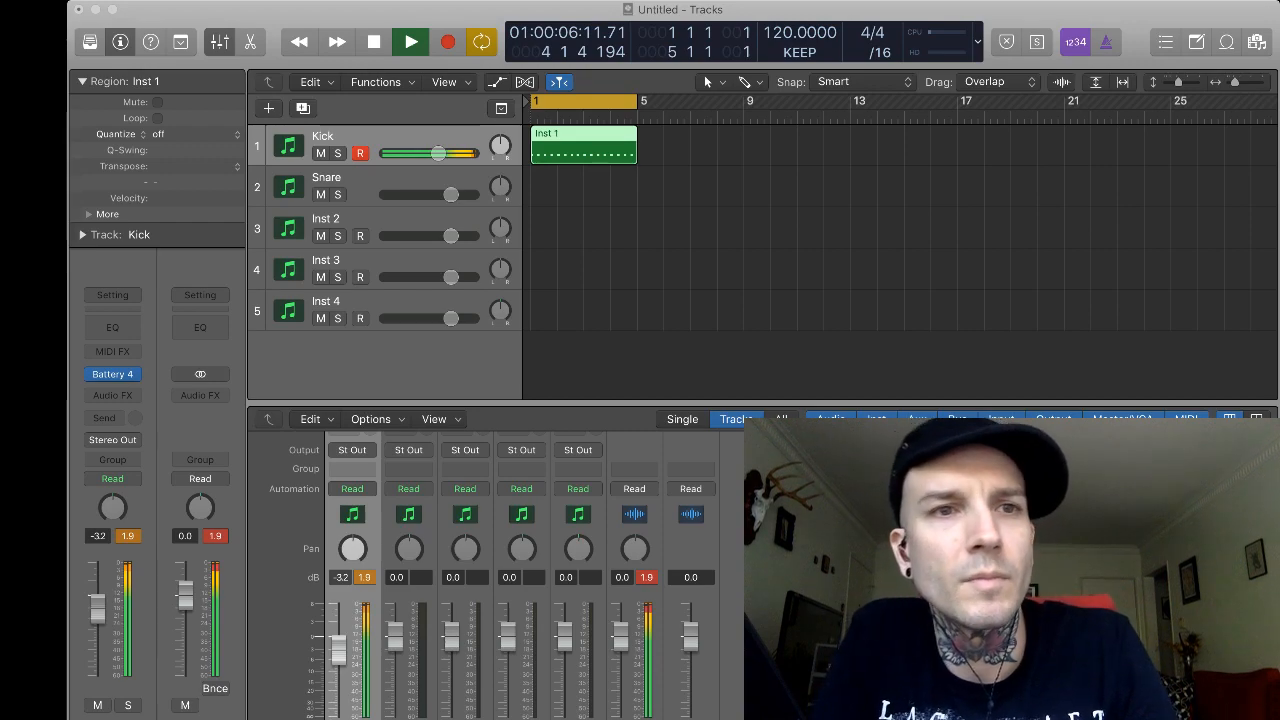
{"action": "key", "text": "space"}
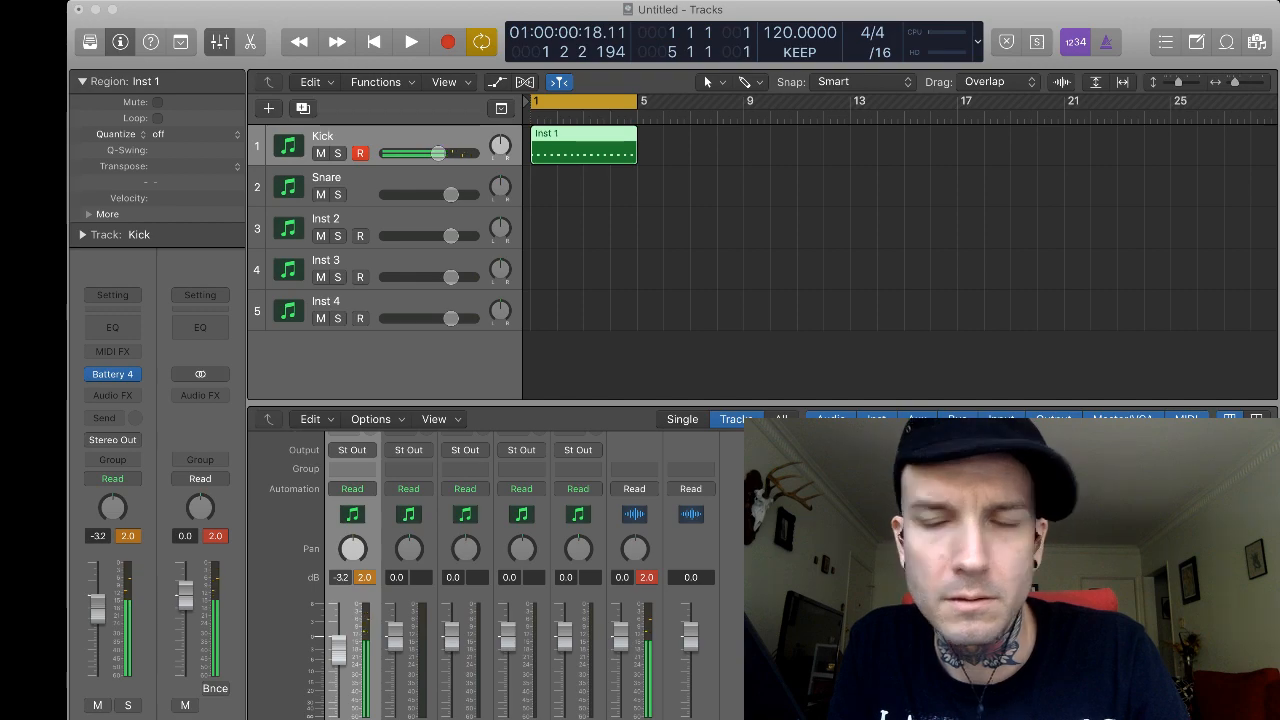
{"action": "key", "text": "space"}
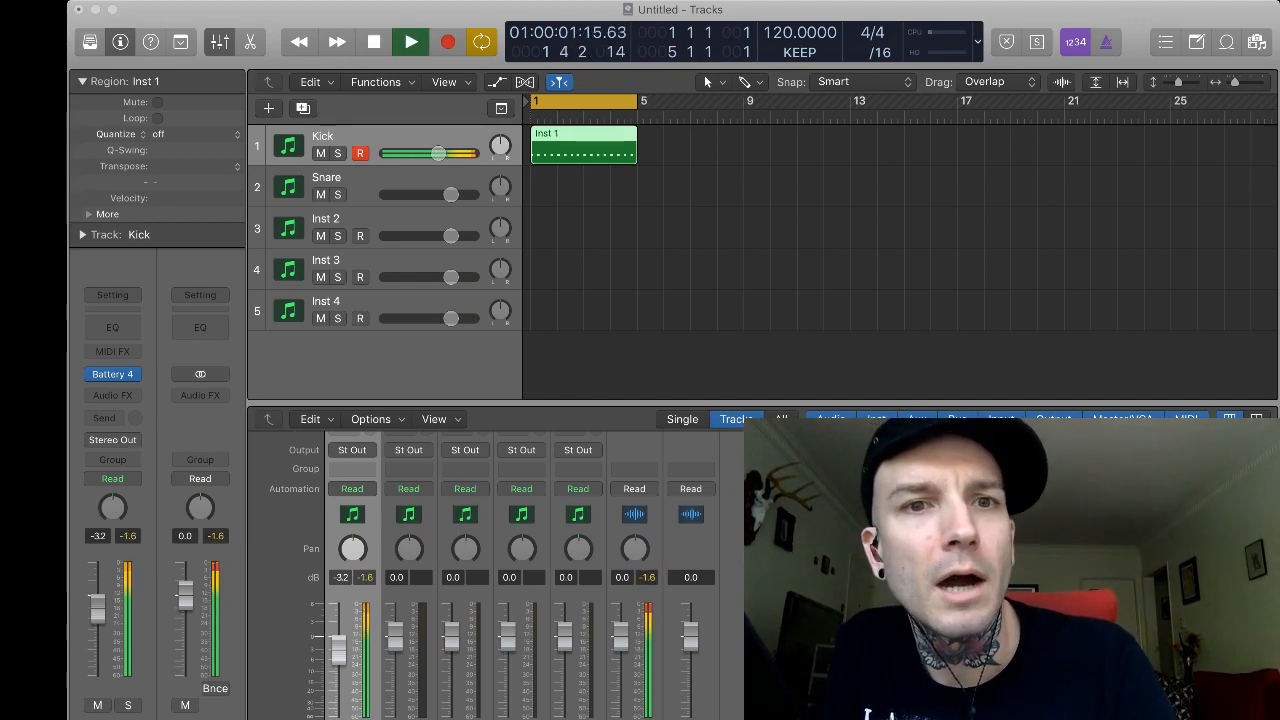
{"action": "key", "text": "space"}
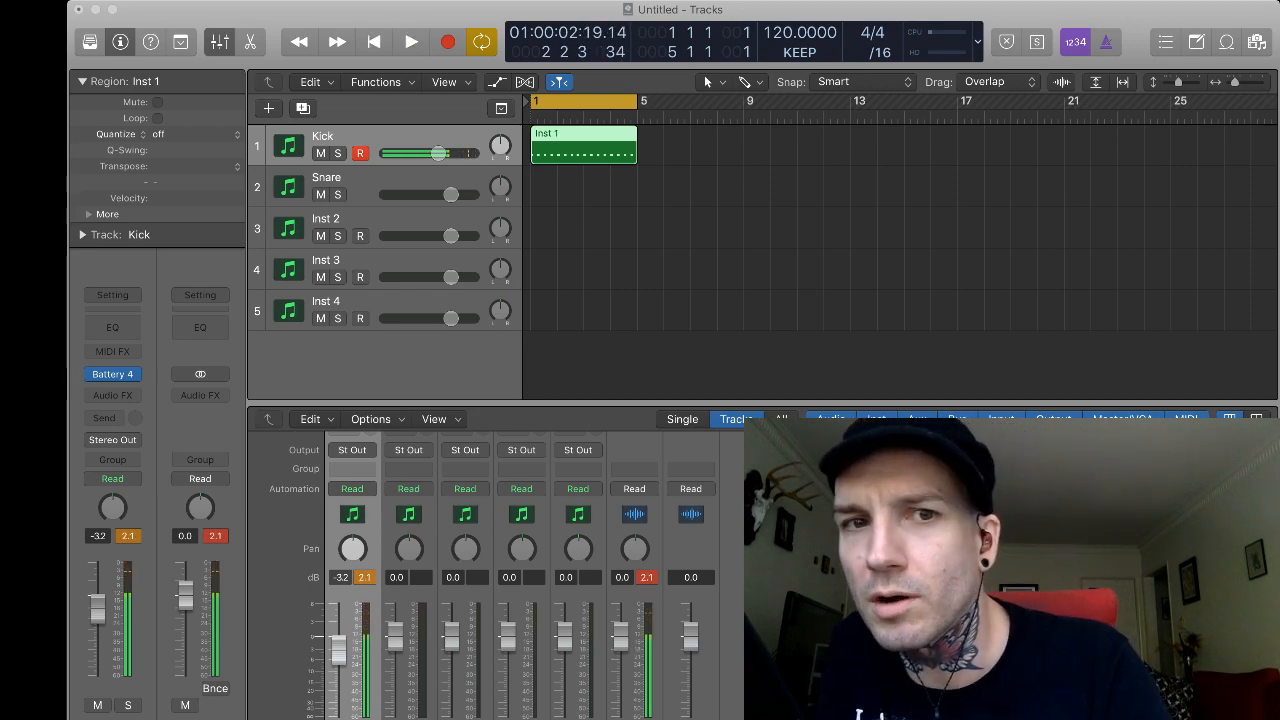
Create an empty MIDI region on the Snare track spanning bars 1 to 4 and open it in the Piano Roll.
{"action": "left_click", "coordinate": [542, 187], "text": "super"}
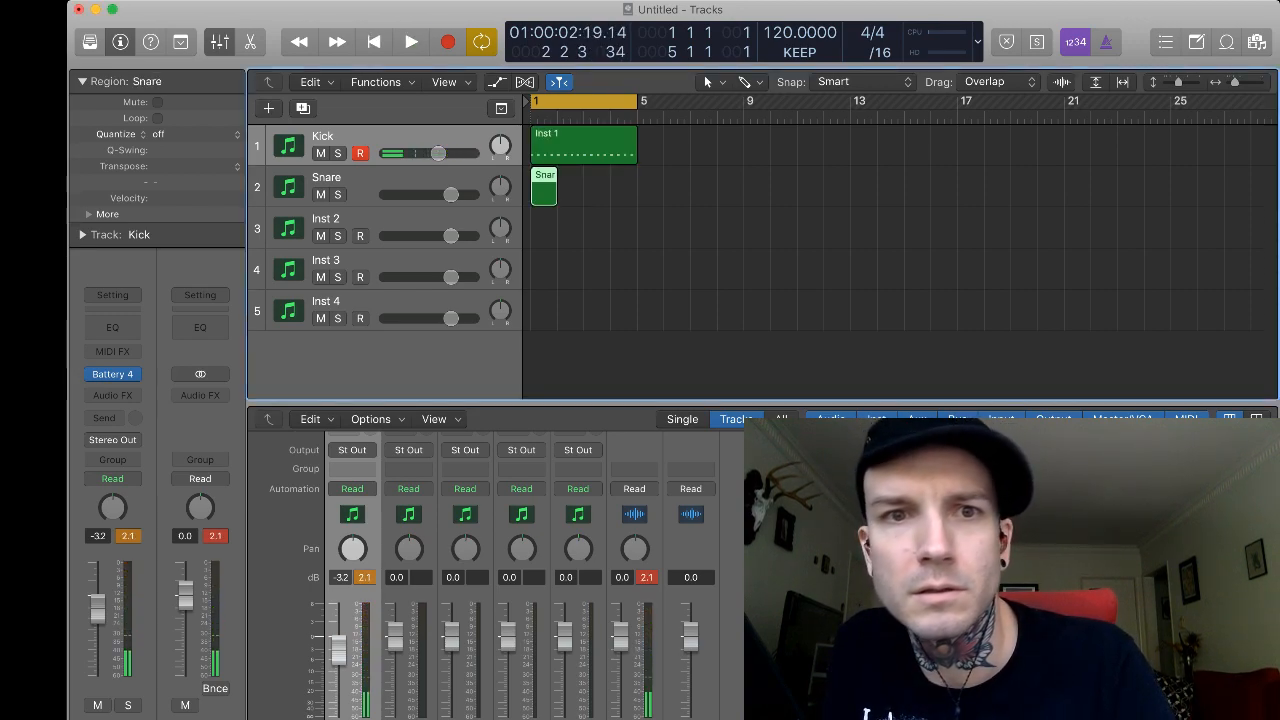
{"action": "left_click_drag", "start_coordinate": [556, 199], "coordinate": [637, 199]}
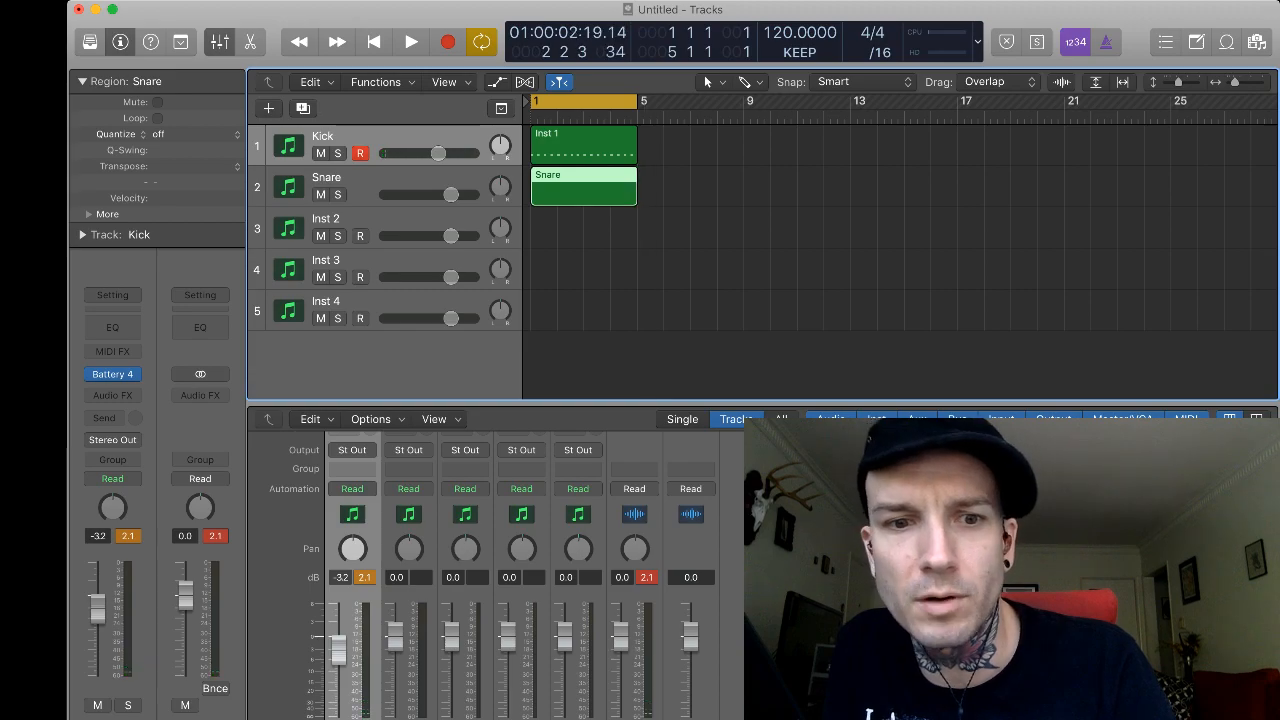
{"action": "key", "text": "p"}
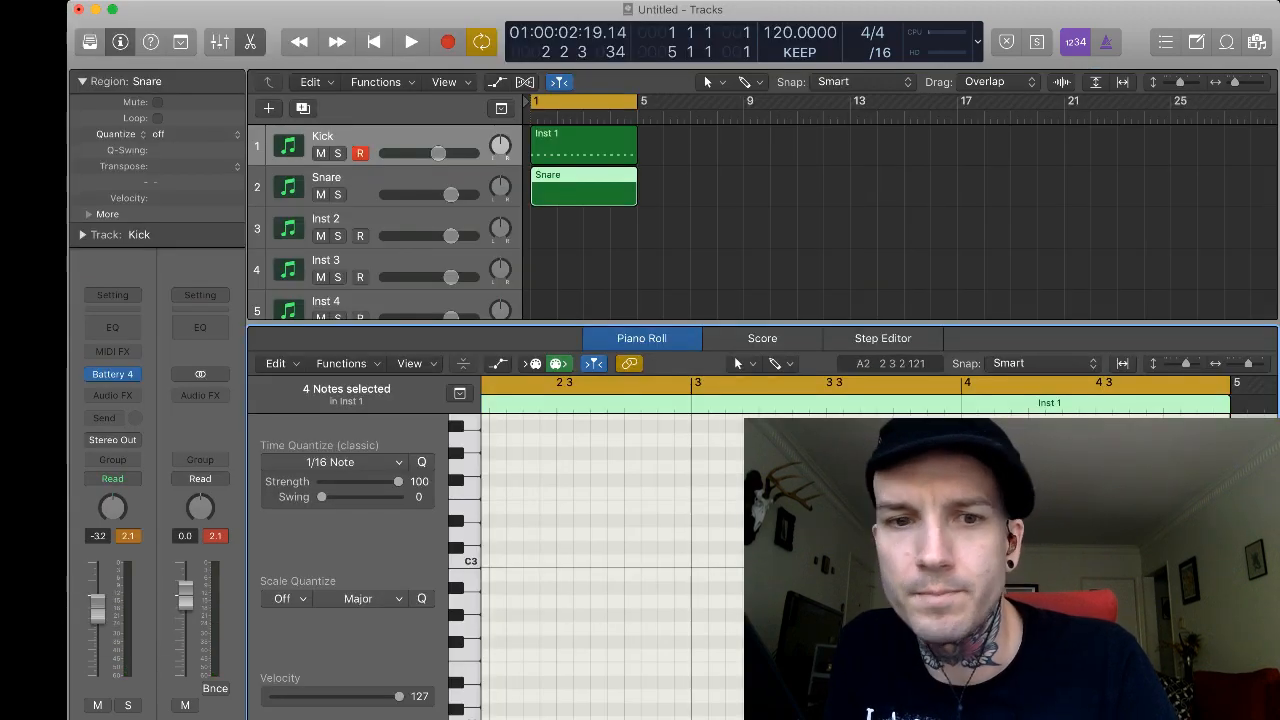
{"action": "scroll", "coordinate": [600, 560], "scroll_direction": "down", "scroll_amount": 5}
{"action": "scroll", "coordinate": [633, 636], "scroll_direction": "down", "scroll_amount": 5}
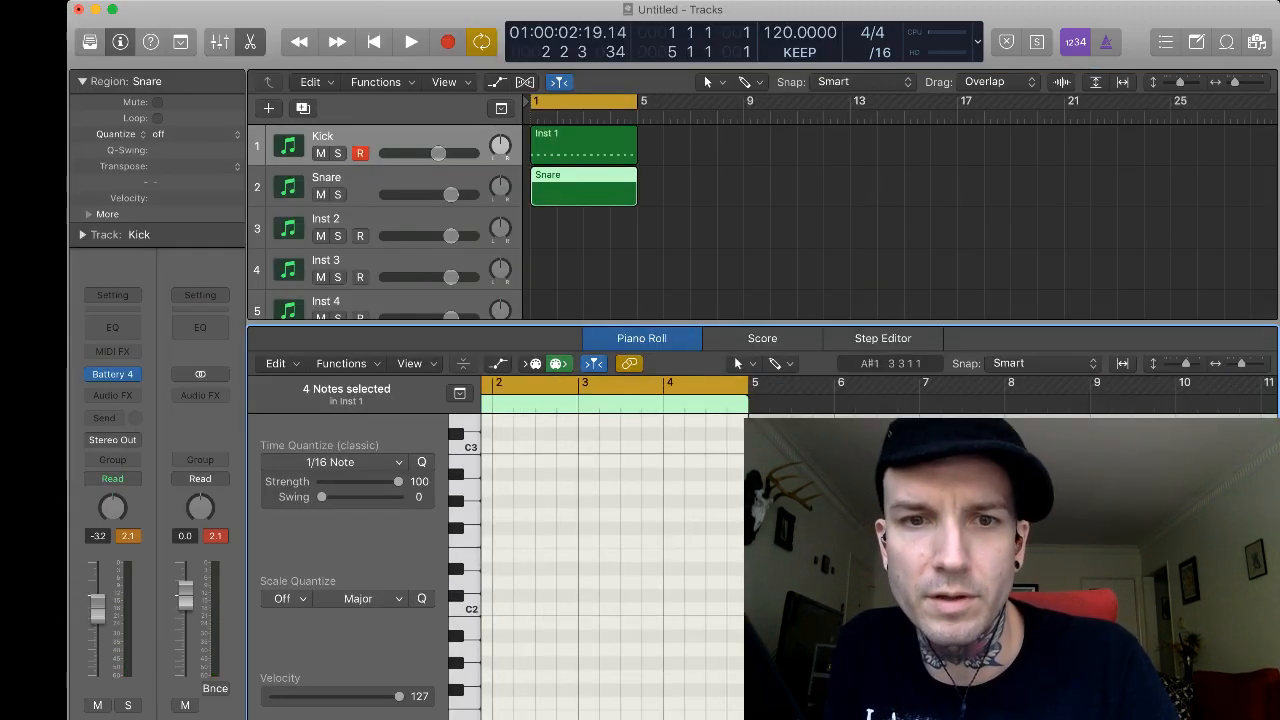
{"action": "scroll", "coordinate": [633, 636], "scroll_direction": "left", "scroll_amount": 4}
{"action": "scroll", "coordinate": [633, 636], "scroll_direction": "left", "scroll_amount": 2}
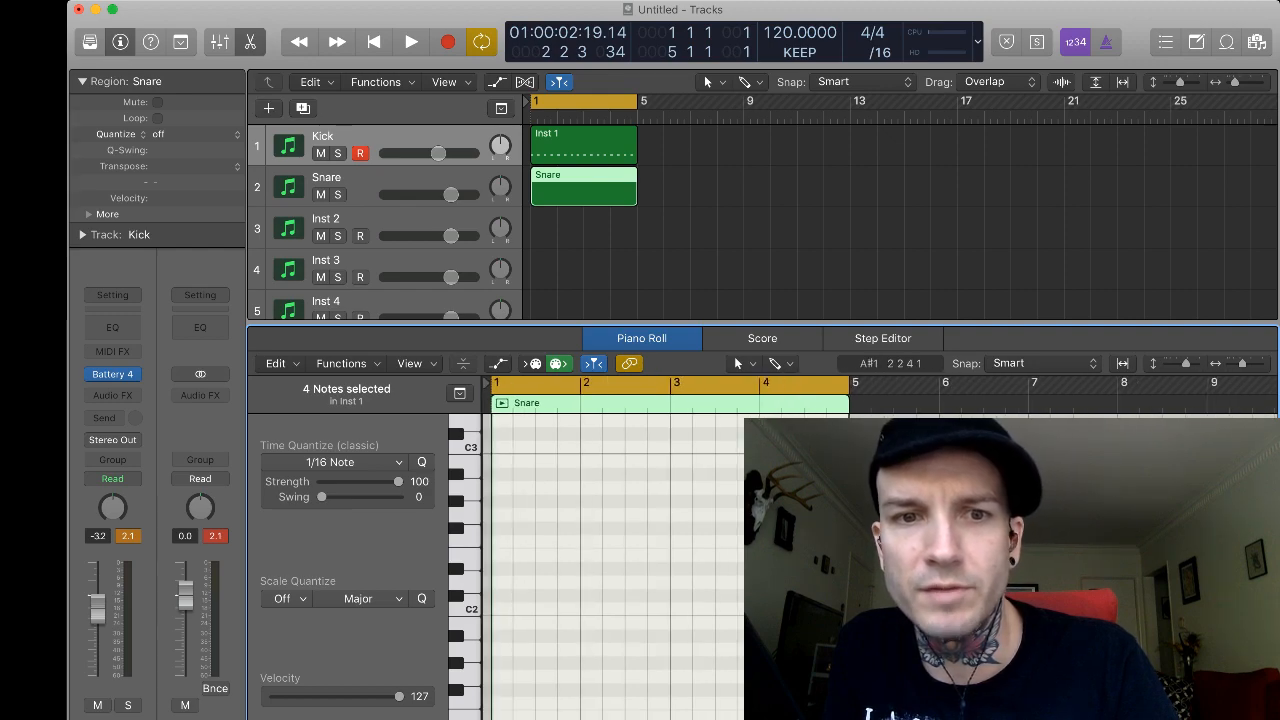
{"action": "key", "text": "Return"}
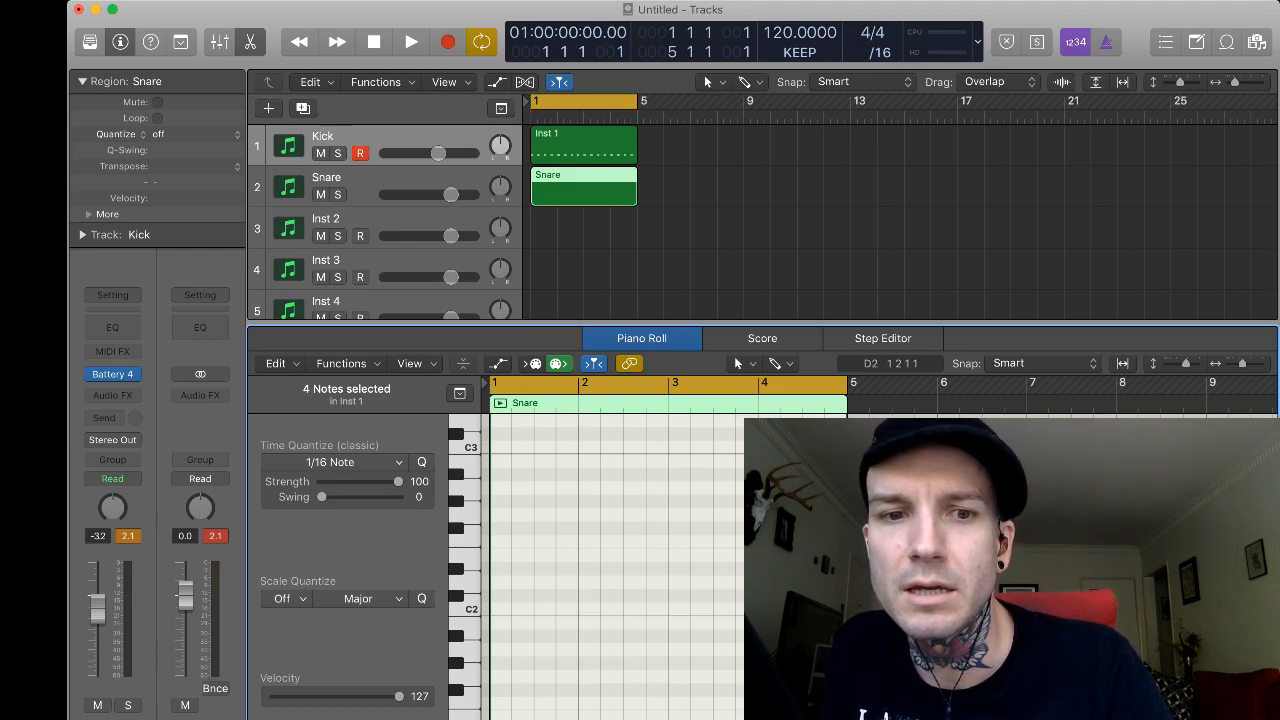
{"action": "left_click", "coordinate": [514, 582], "text": "super"}
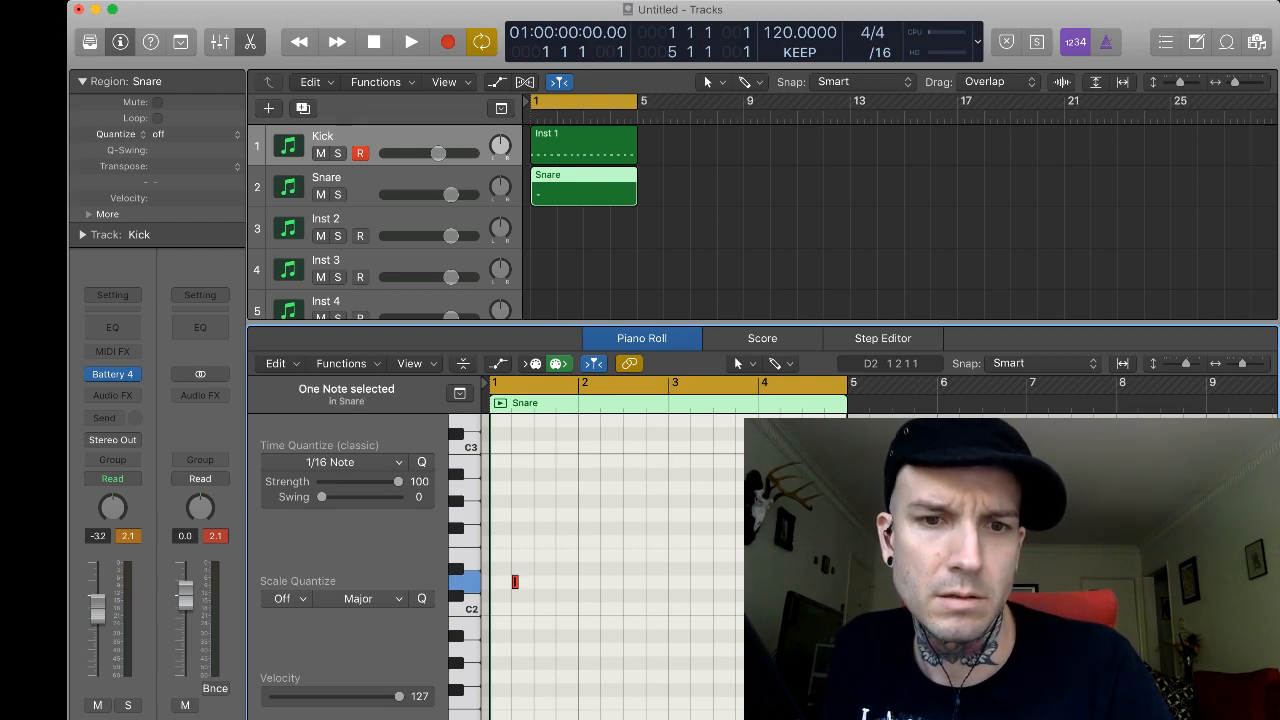
{"action": "key", "text": "super+Right"}
{"action": "key", "text": "super+Right"}
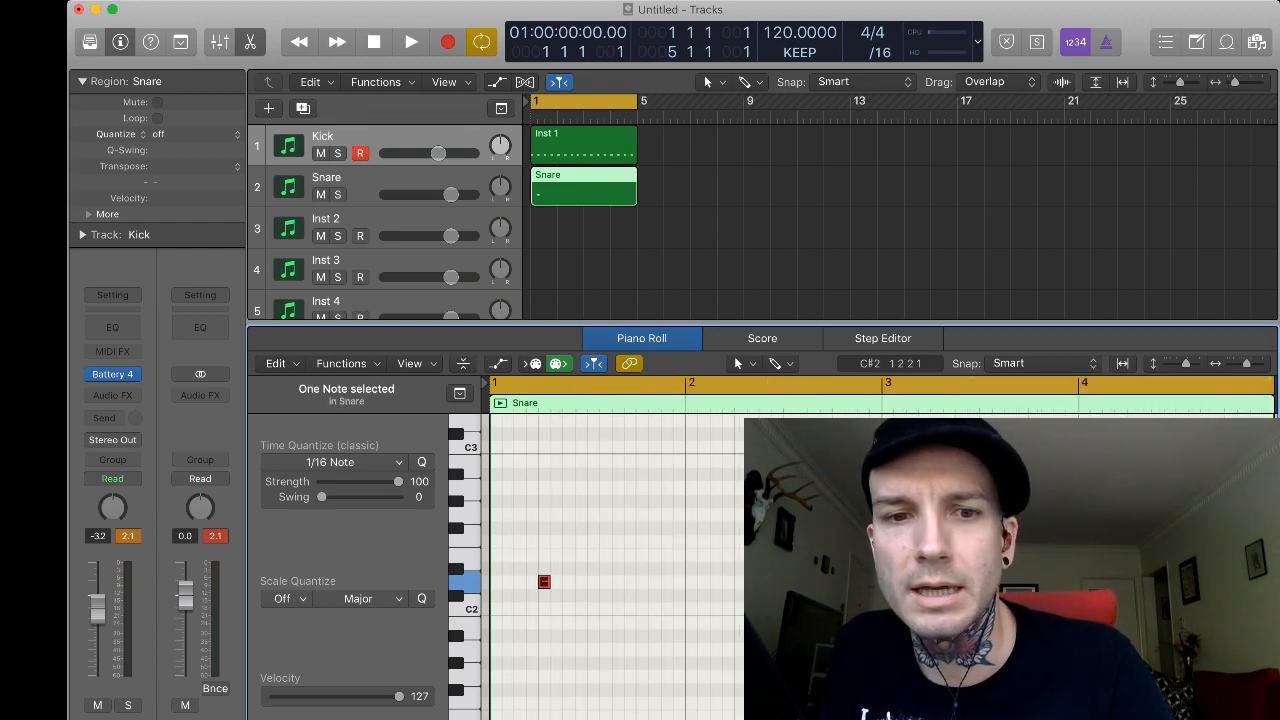
{"action": "key", "text": "Delete"}
Add D1 notes on beats 2 and 4 of bar 1 in the Snare region and repeat them through bar 4.
{"action": "scroll", "coordinate": [615, 560], "scroll_direction": "down", "scroll_amount": 4}
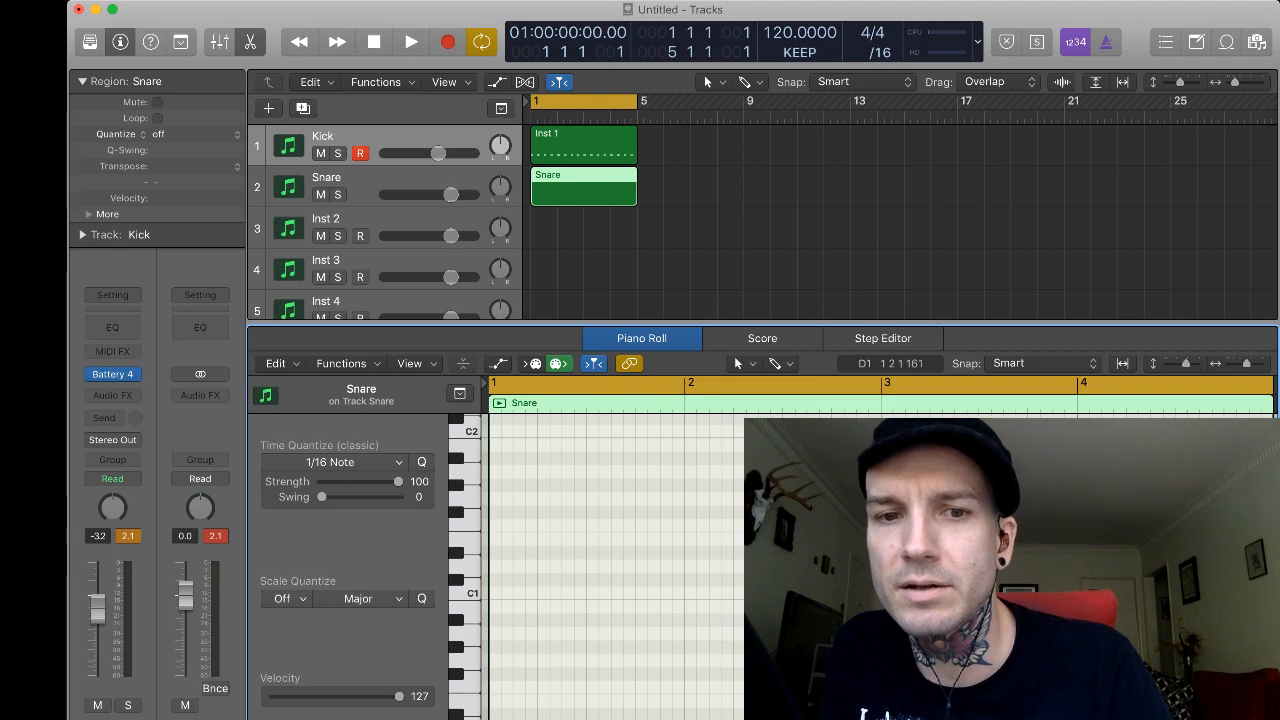
{"action": "left_click", "coordinate": [542, 566], "text": "super"}
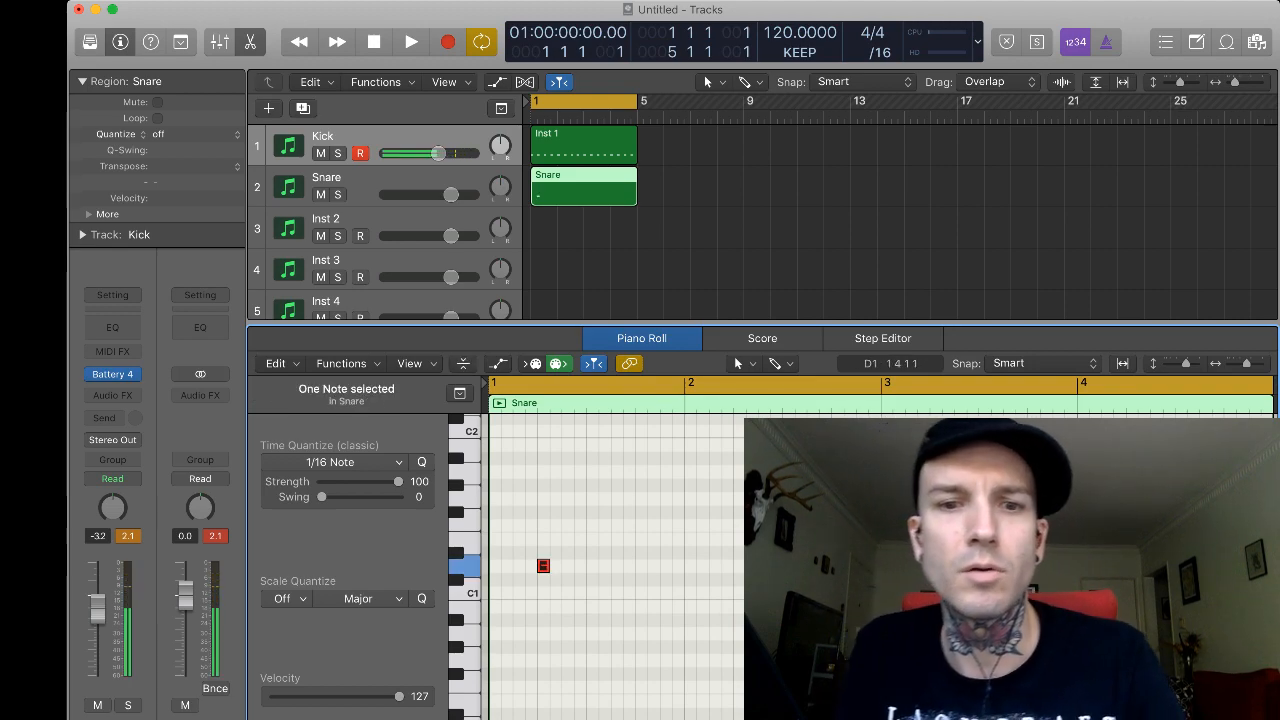
{"action": "left_click", "coordinate": [641, 566], "text": "super"}
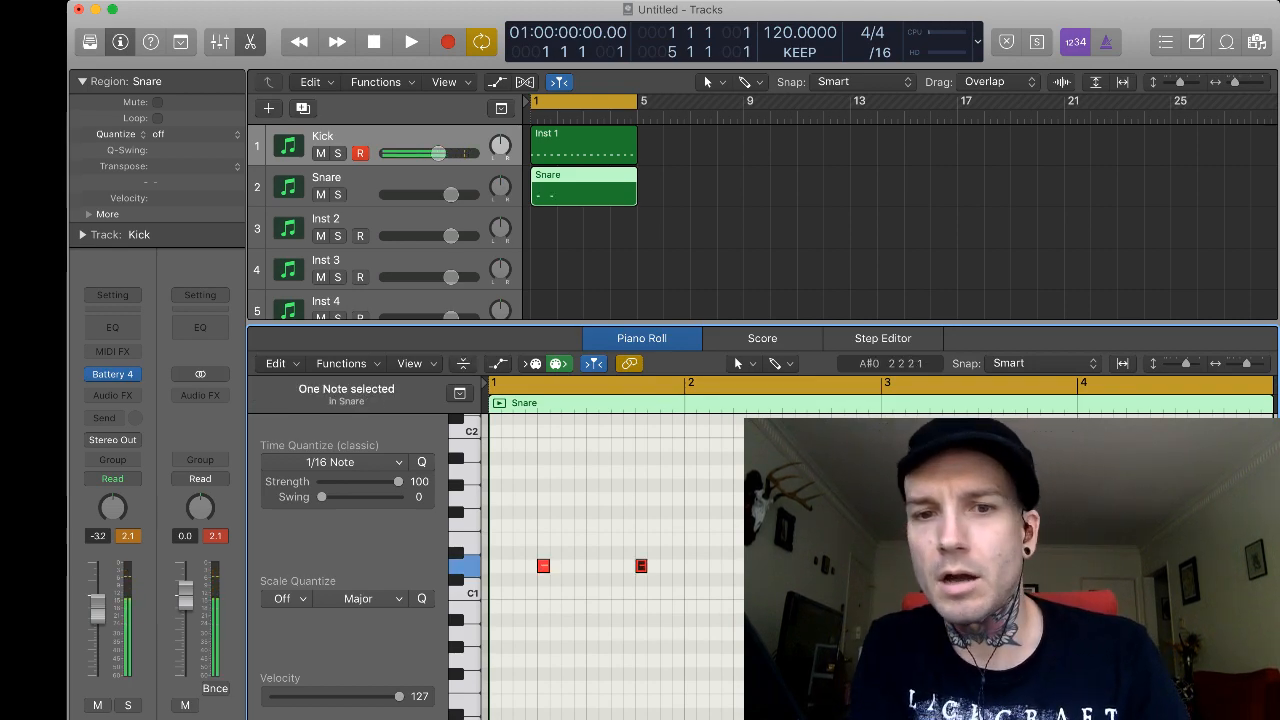
{"action": "left_click_drag", "start_coordinate": [483, 516], "coordinate": [747, 619]}
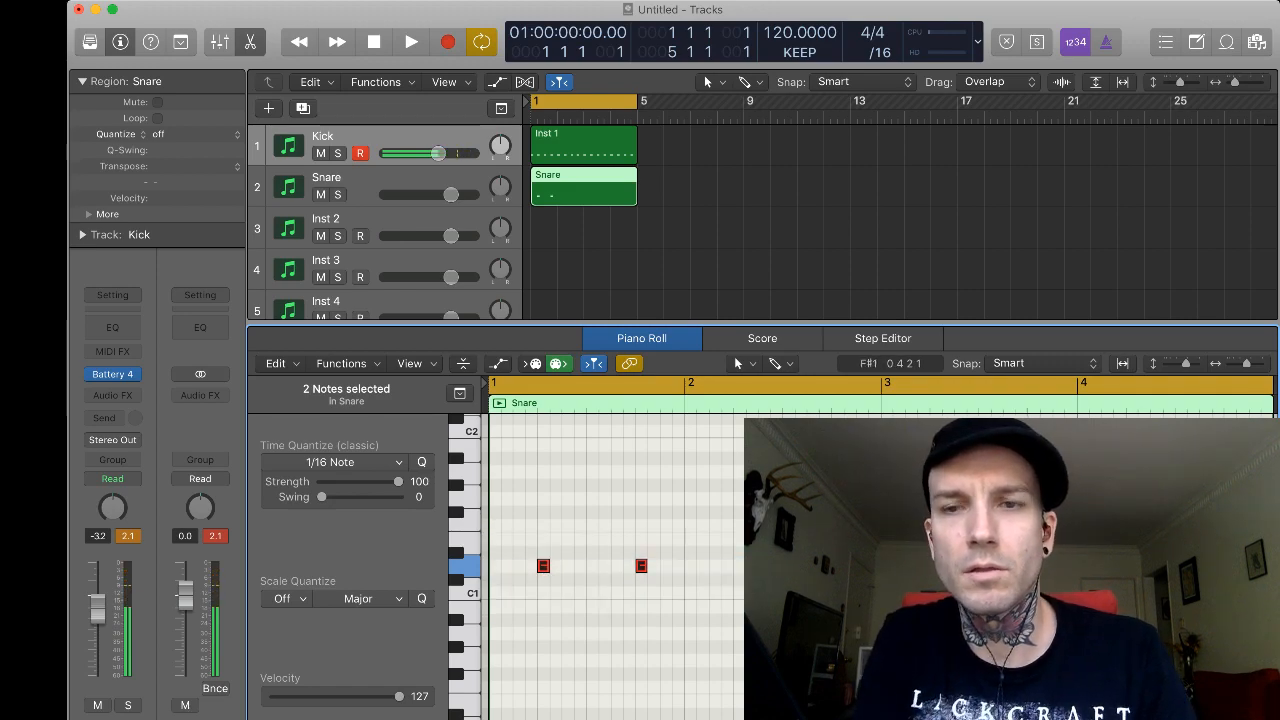
{"action": "key", "text": "super+r"}
{"action": "key", "text": "super+r"}
{"action": "key", "text": "super+r"}
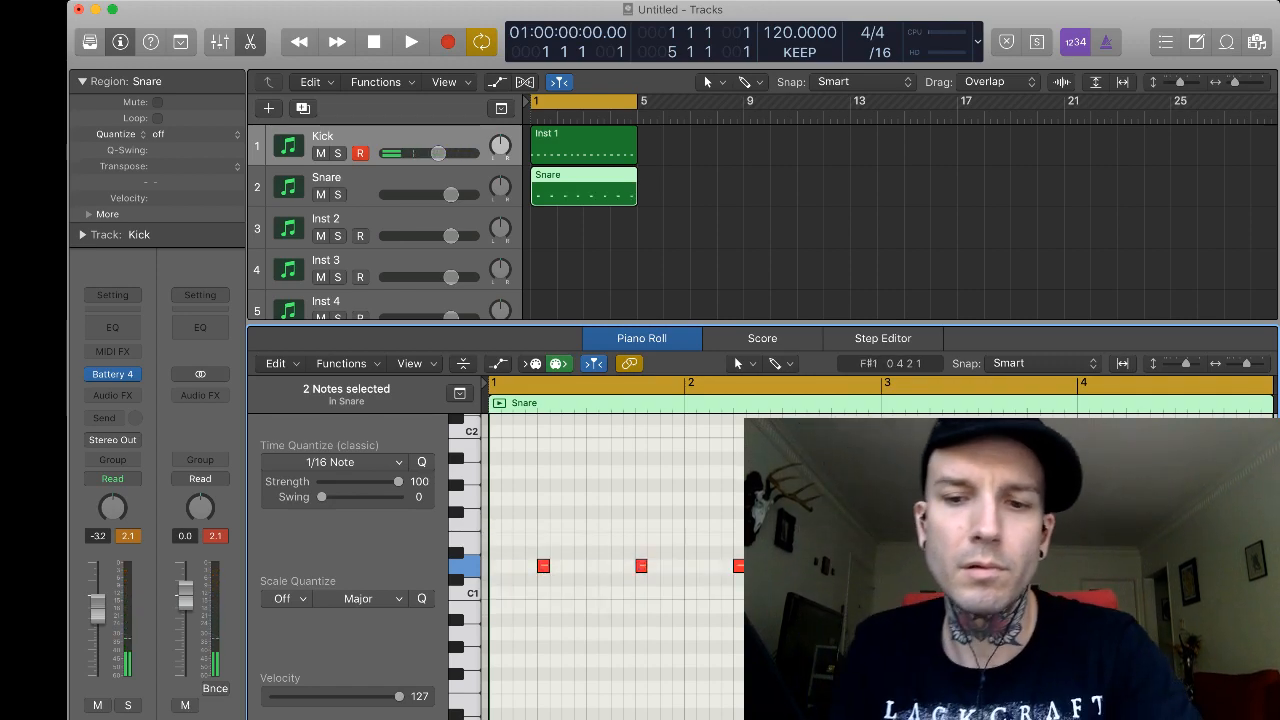
Play back the kick and snare pattern and review the Battery 4 instrument on the Kick track.
{"action": "key", "text": "space"}
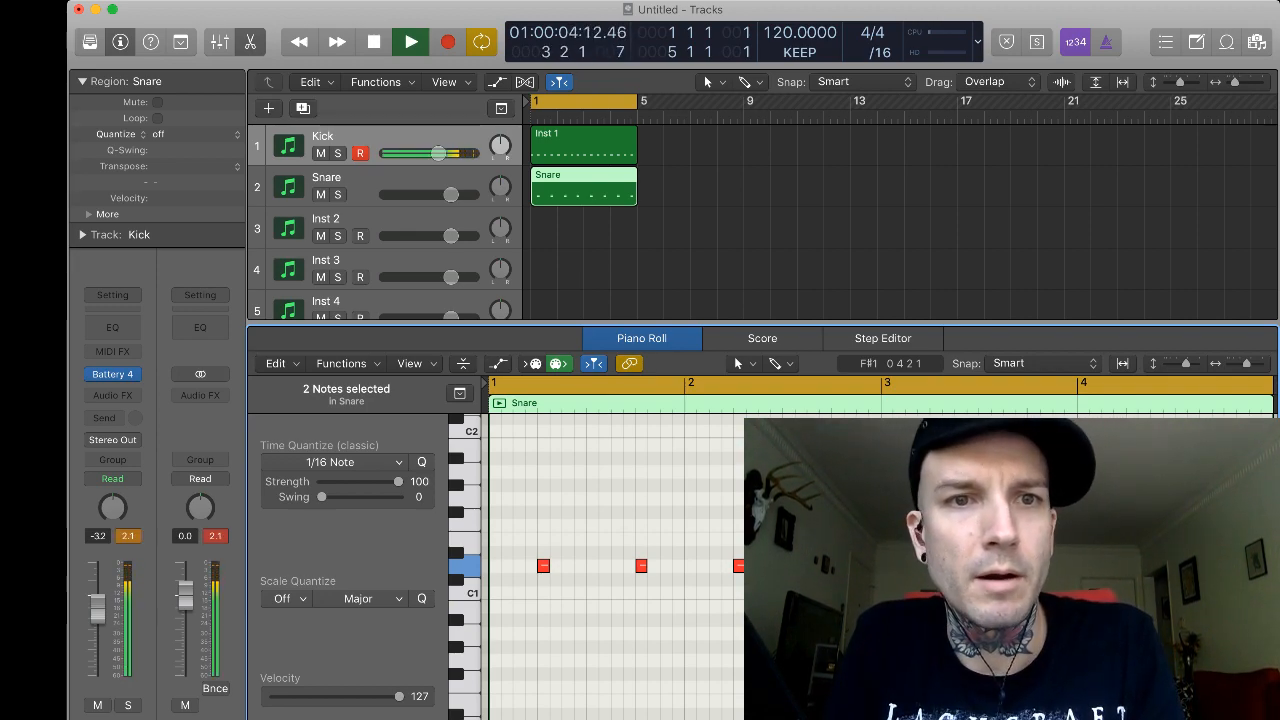
{"action": "key", "text": "space"}
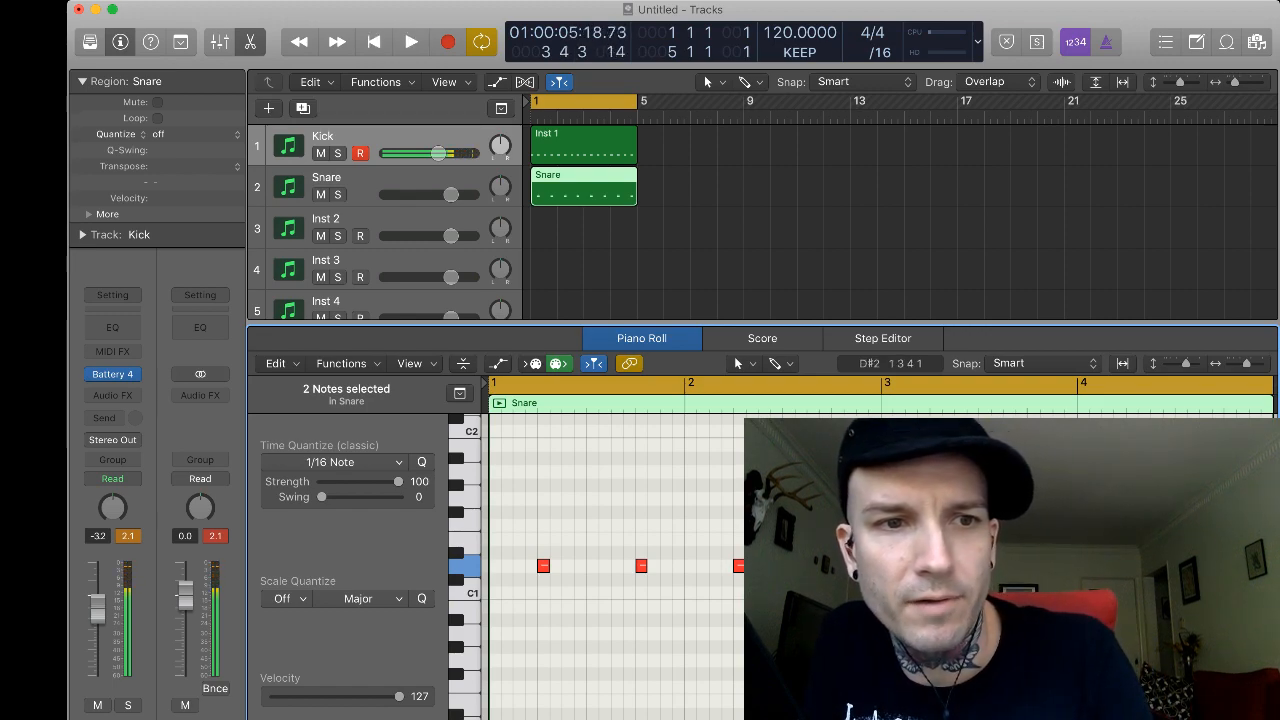
{"action": "mouse_move", "coordinate": [113, 374]}
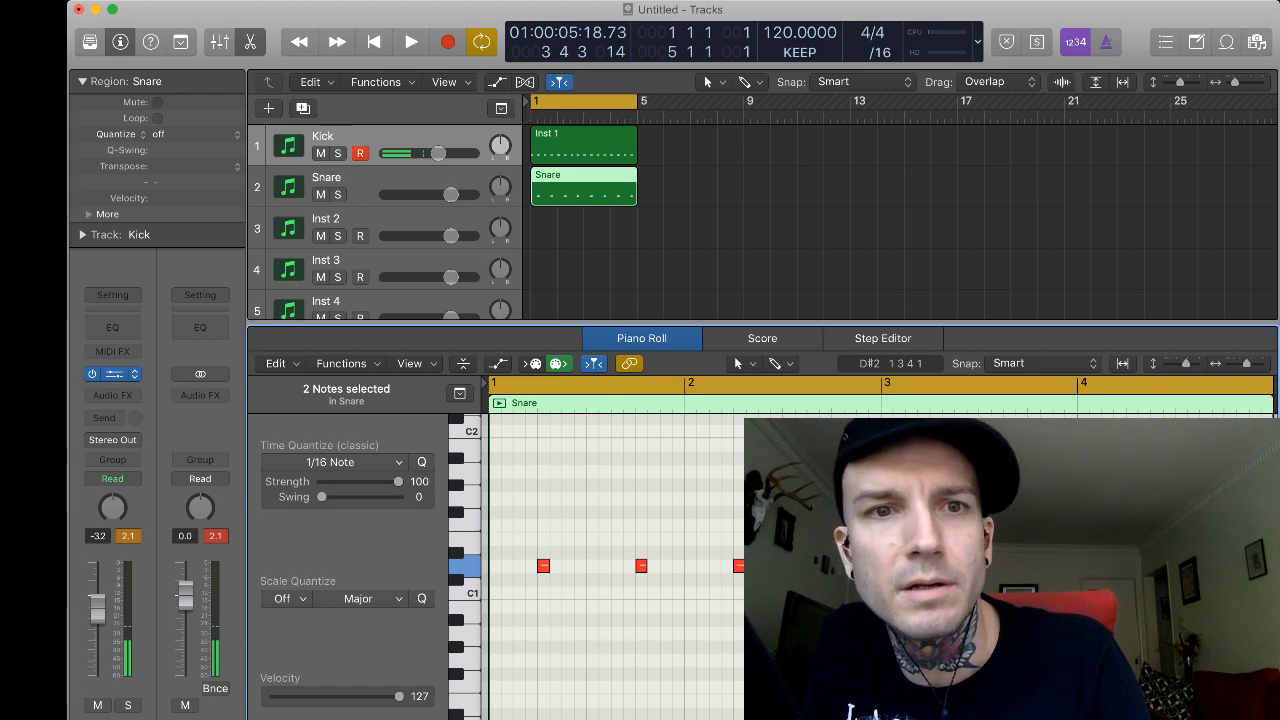
{"action": "left_click", "coordinate": [113, 374]}
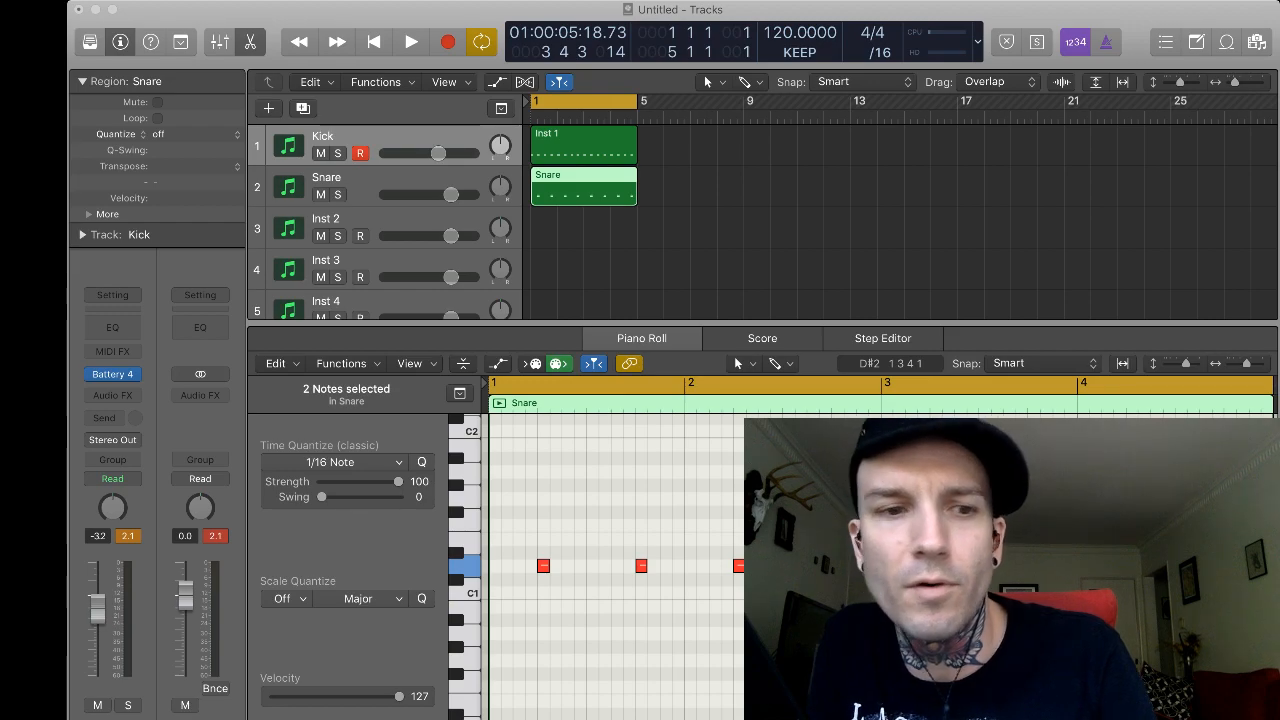
{"action": "left_click", "coordinate": [545, 418]}
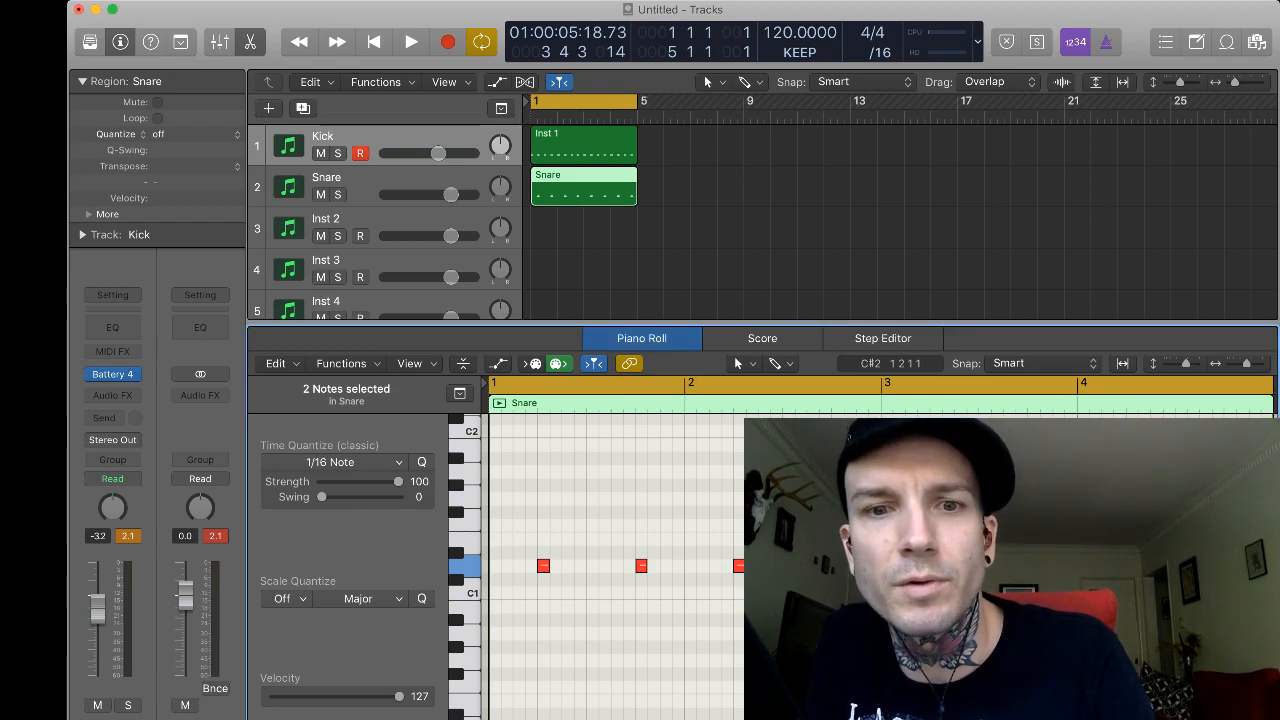
In the Mixer, set the Kick volume to -4.9 dB and the Snare volume to -5.1 dB, checking the balance during playback.
{"action": "key", "text": "x"}
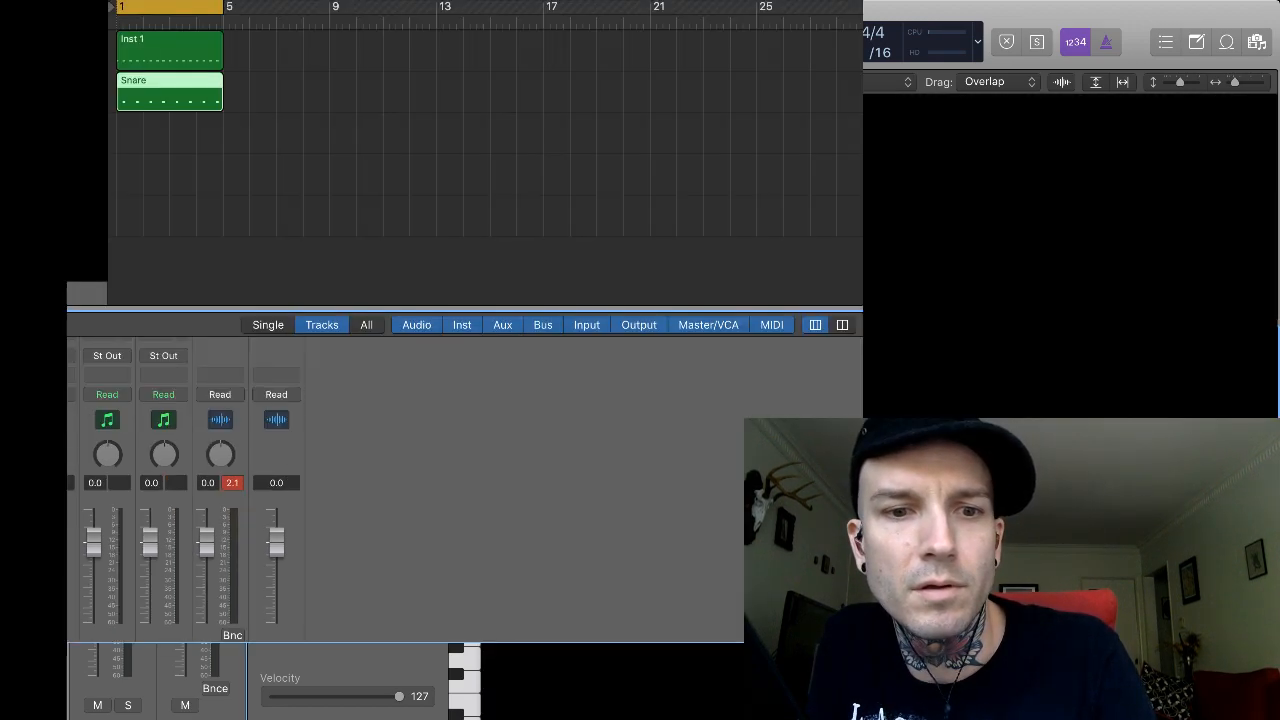
{"action": "key", "text": "space"}
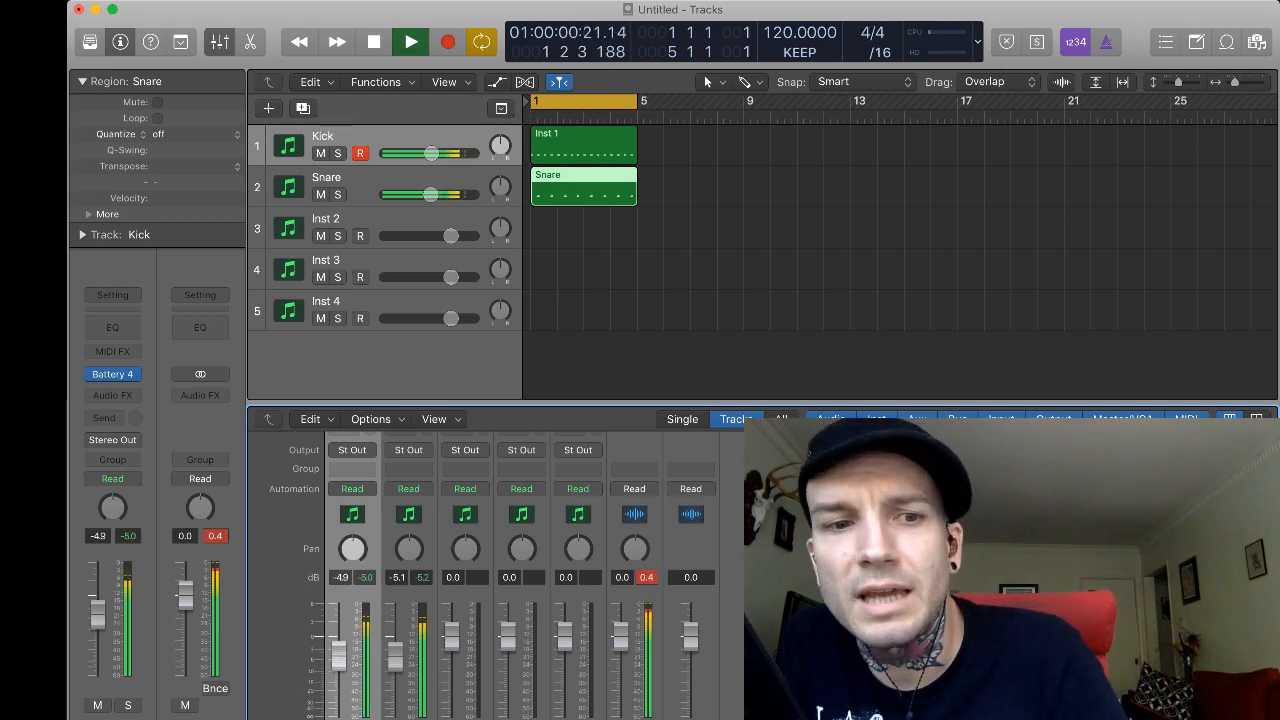
{"action": "key", "text": "space"}
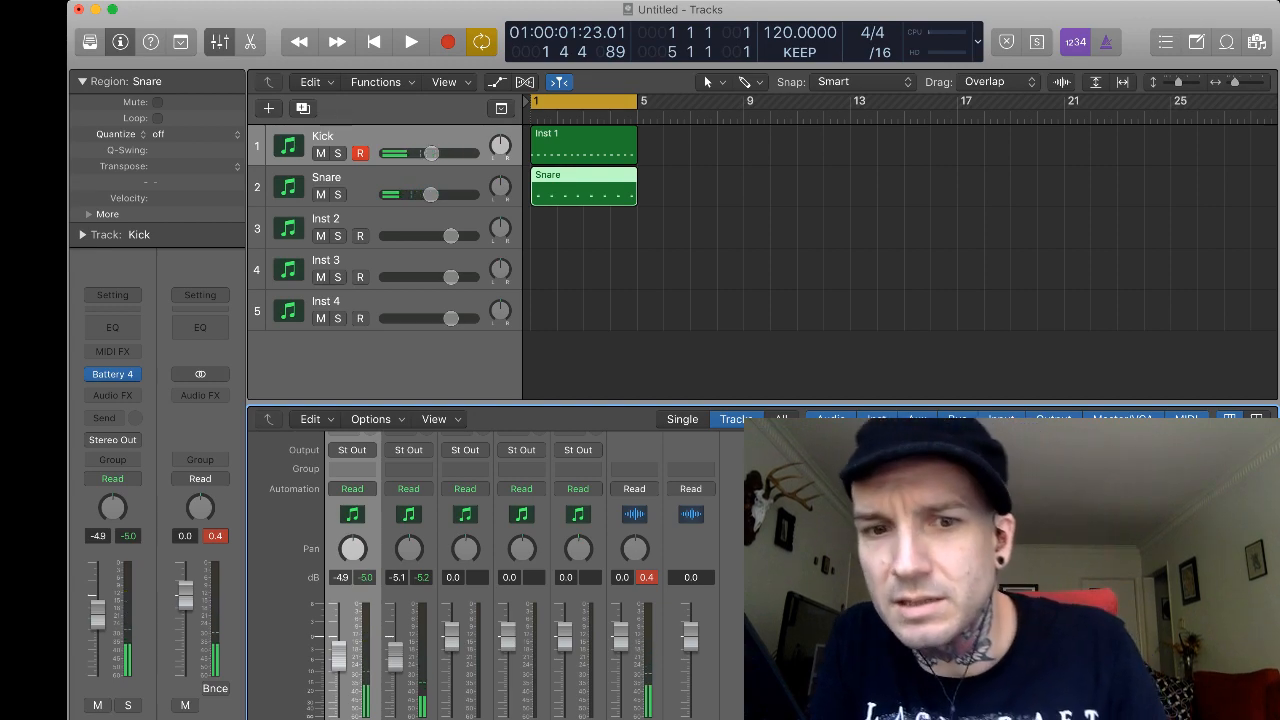
{"action": "key", "text": "space"}
{"action": "key", "text": "space"}
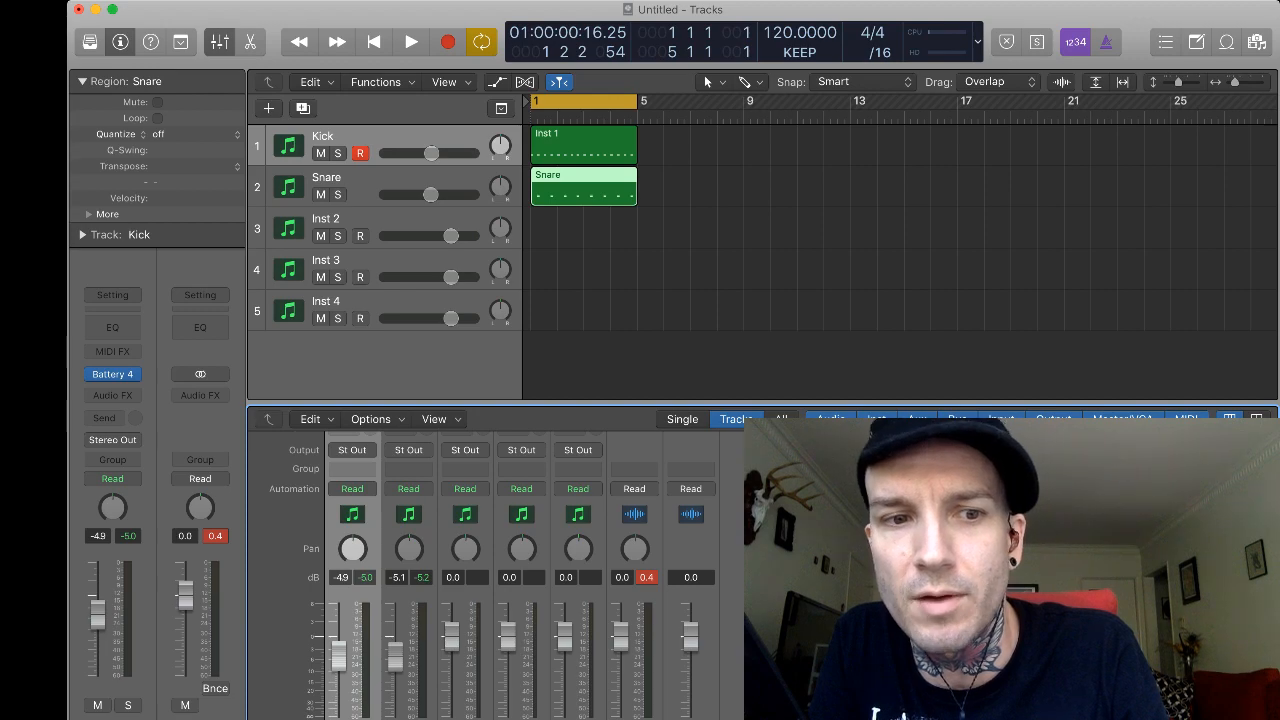
Clear the peak levels, replay the beat and lower the Snare track volume to -5.9 dB.
{"action": "key", "text": "space"}
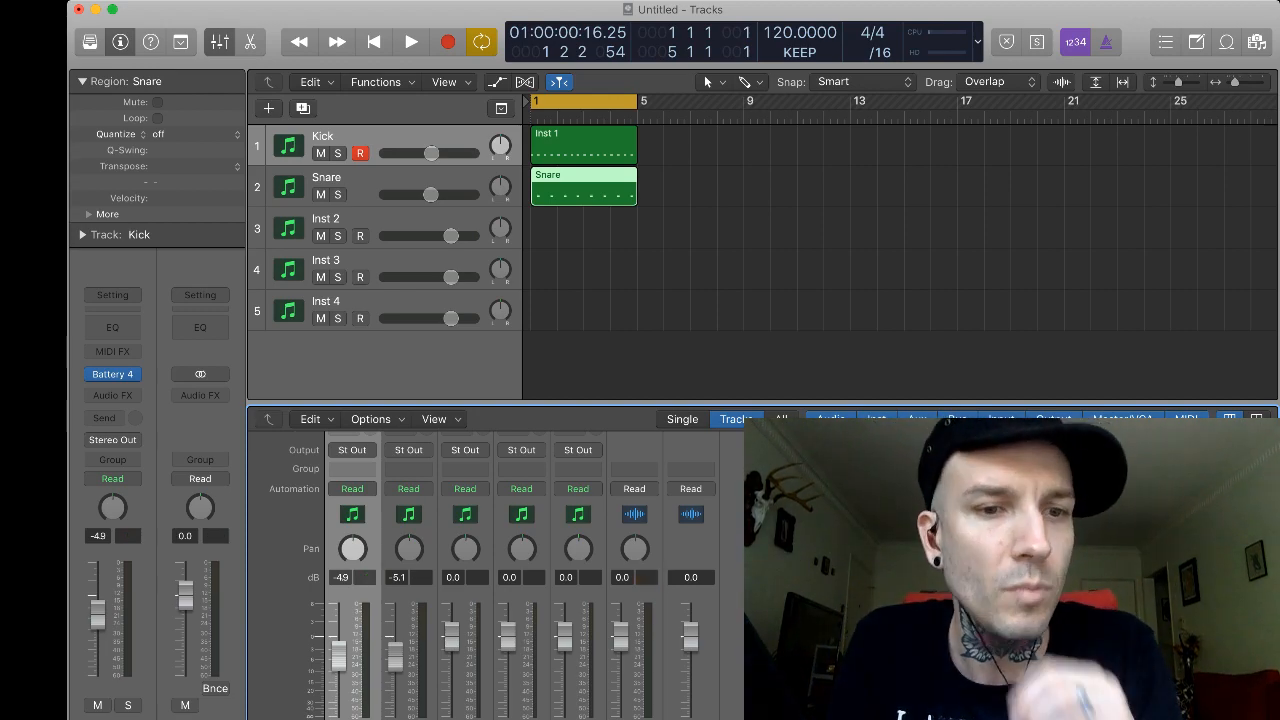
{"action": "key", "text": "space"}
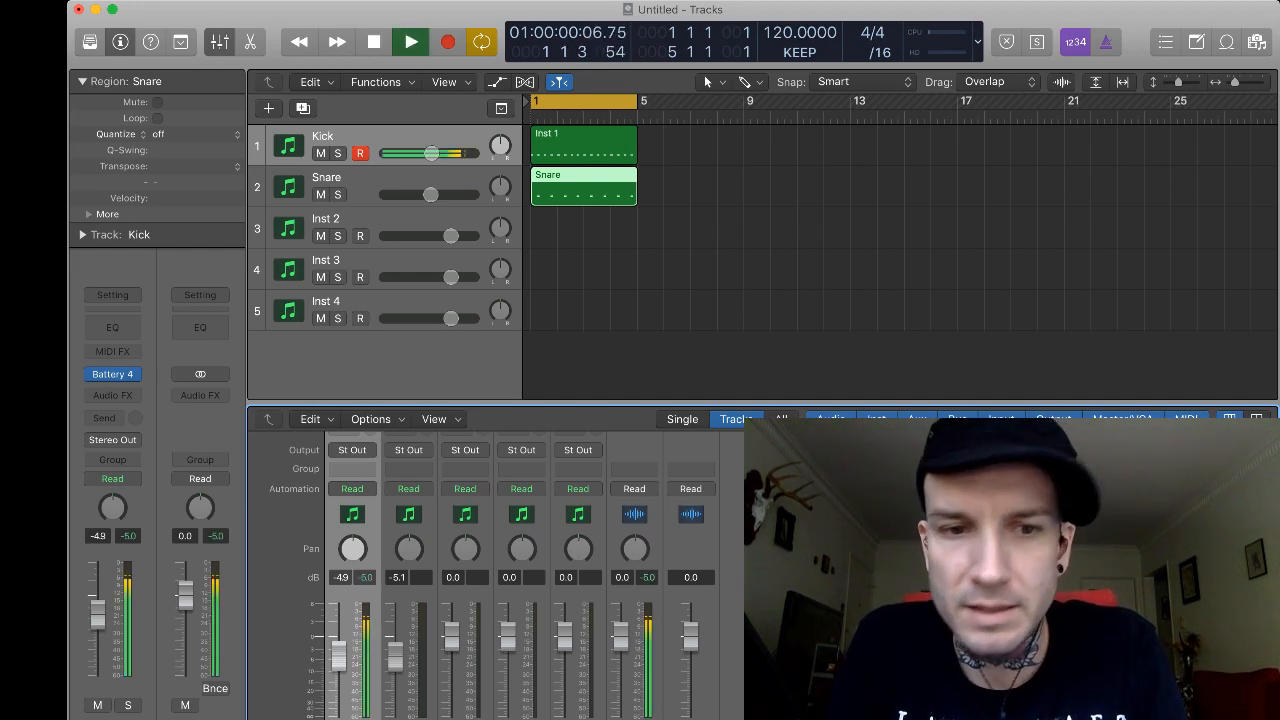
{"action": "key", "text": "space"}
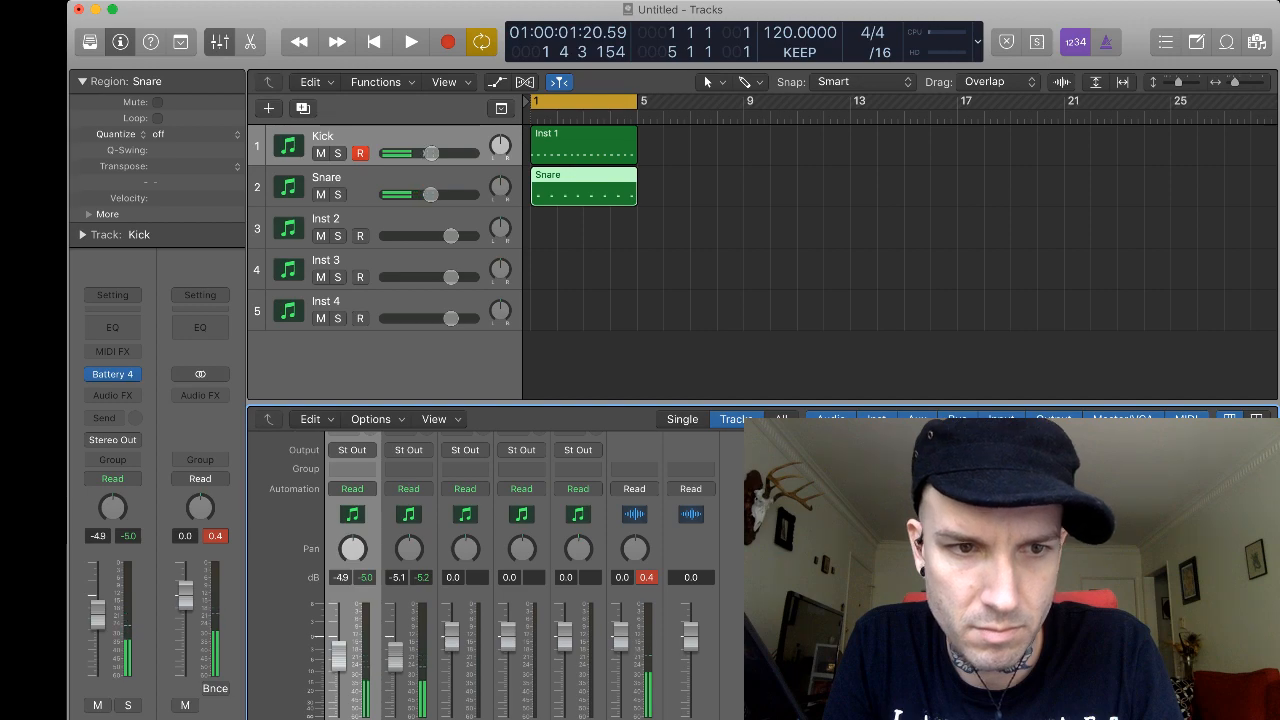
{"action": "key", "text": "space"}
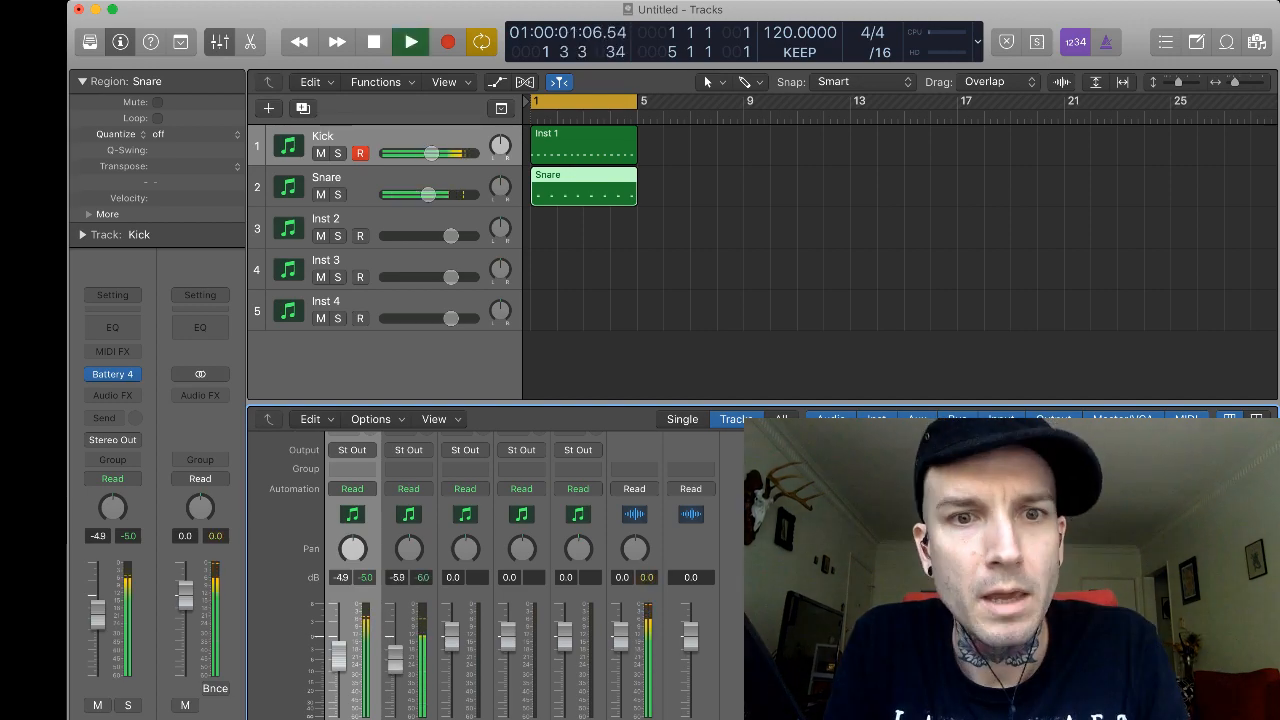
{"action": "key", "text": "space"}
Enlarge the Mixer area to show the channels' effect slots and play back the kick and snare.
{"action": "scroll", "coordinate": [480, 560], "scroll_direction": "up", "scroll_amount": 3}
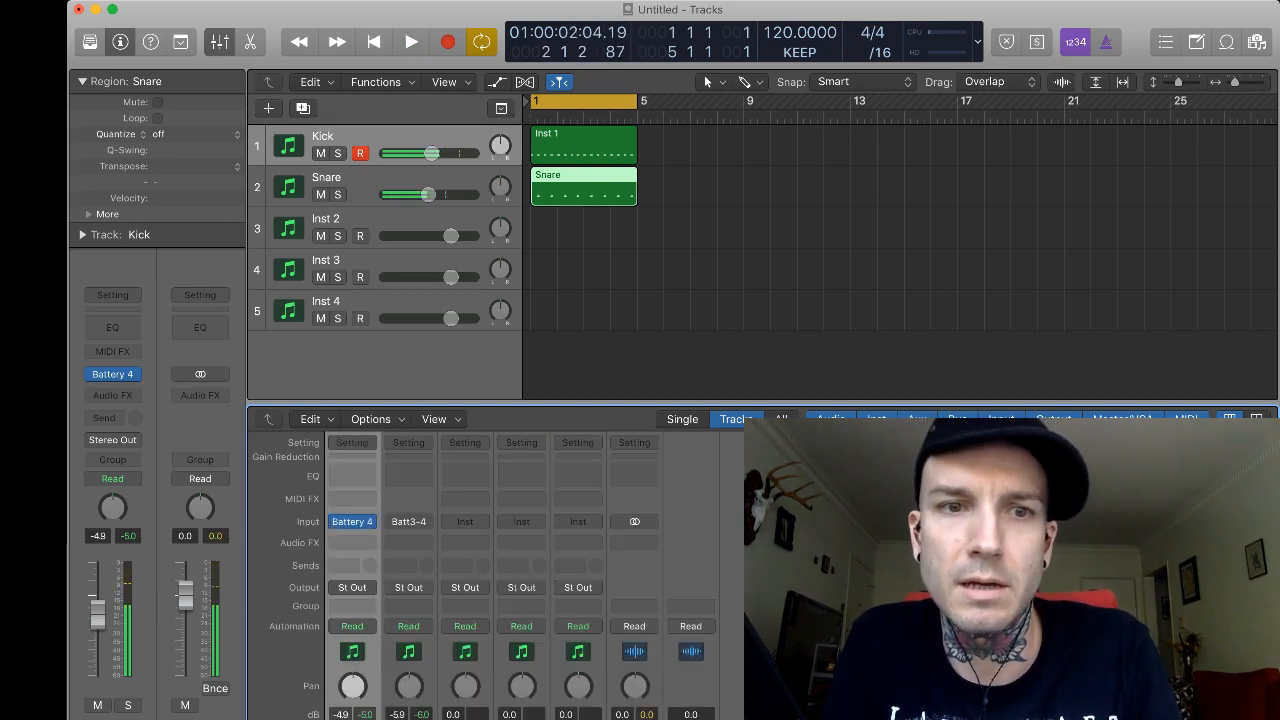
{"action": "left_click_drag", "start_coordinate": [640, 404], "coordinate": [640, 277]}
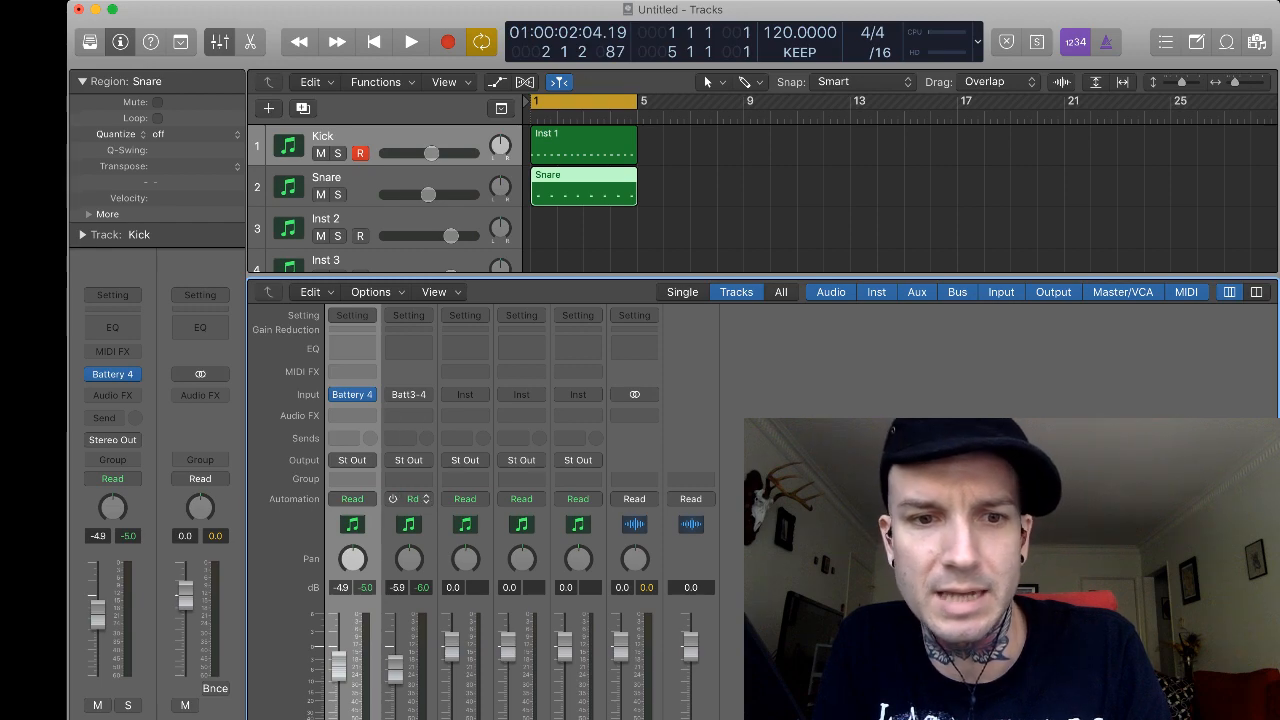
{"action": "scroll", "coordinate": [480, 500], "scroll_direction": "down", "scroll_amount": 1}
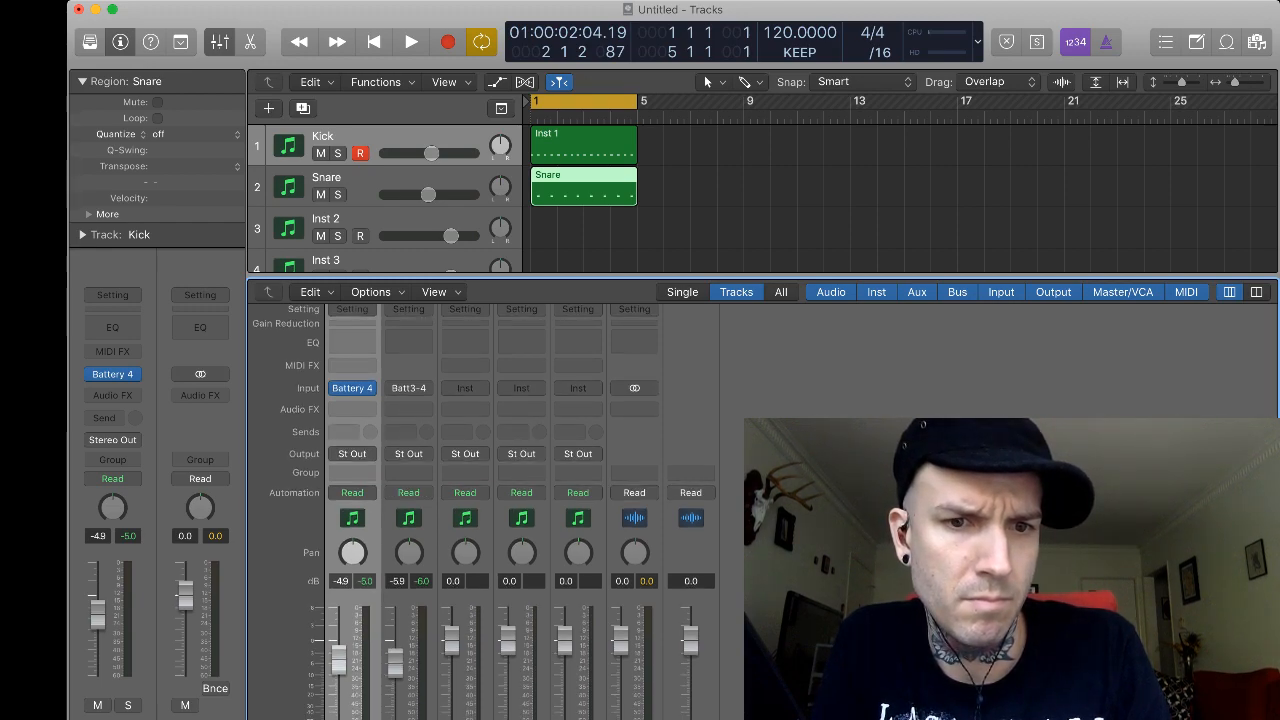
{"action": "key", "text": "space"}
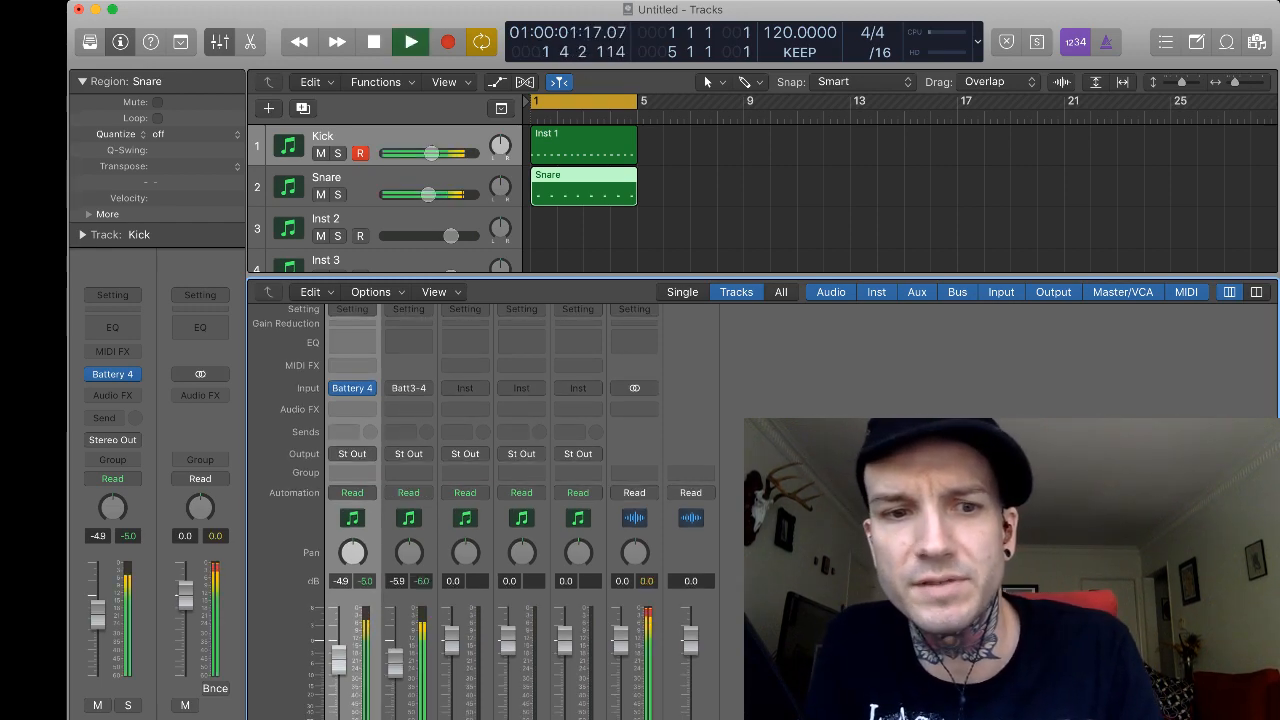
{"action": "key", "text": "space"}
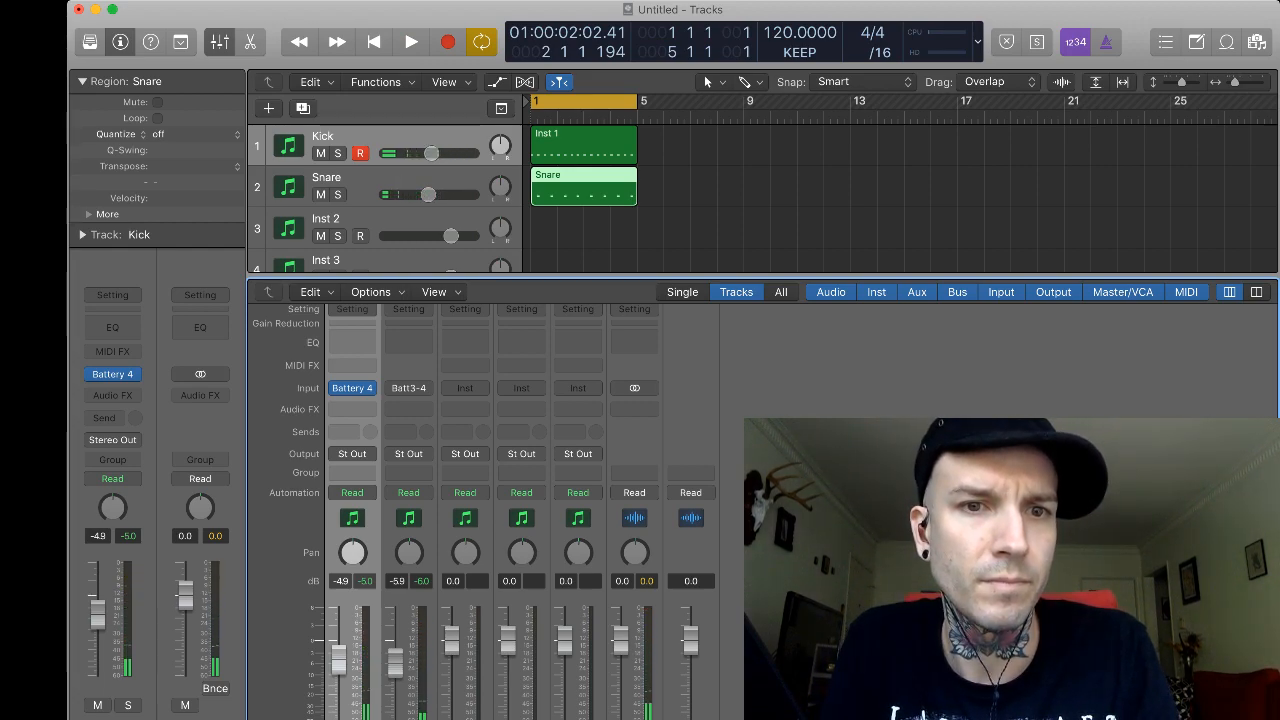
Insert the FF Pro-Q equalizer on the Snare channel and audition it during playback.
{"action": "scroll", "coordinate": [410, 409], "scroll_direction": "up", "scroll_amount": 1}
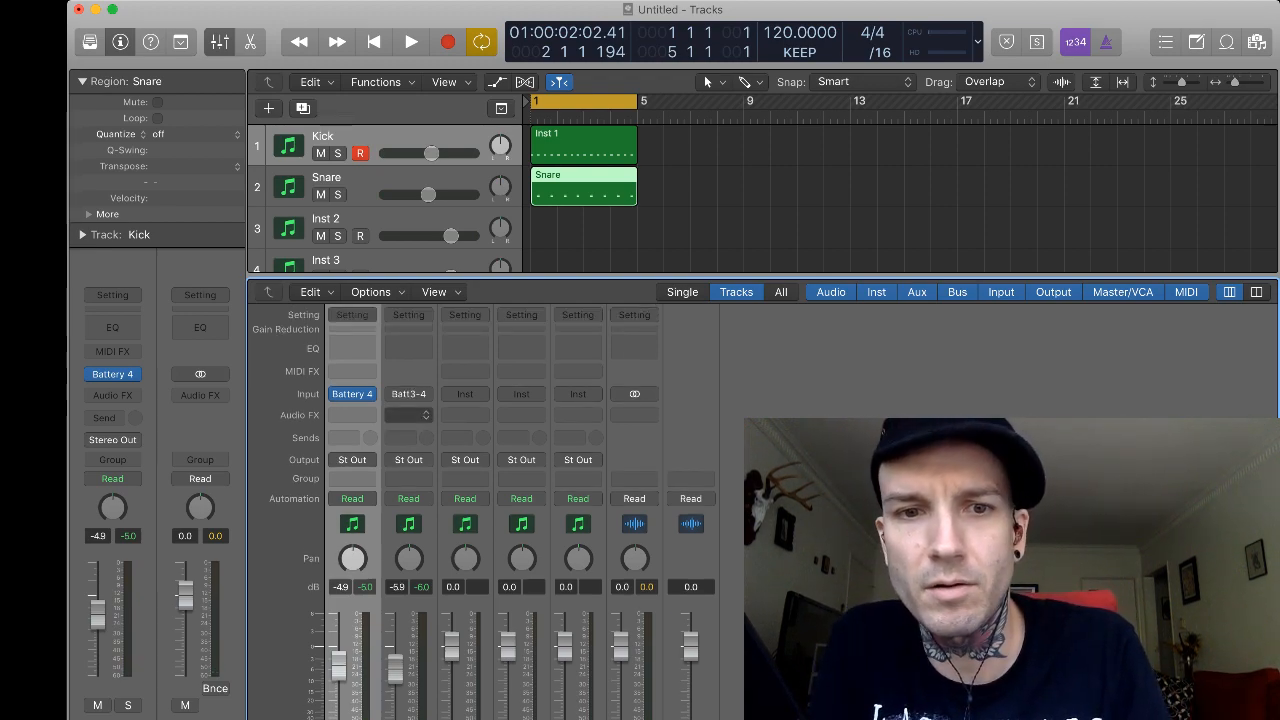
{"action": "left_click", "coordinate": [409, 415]}
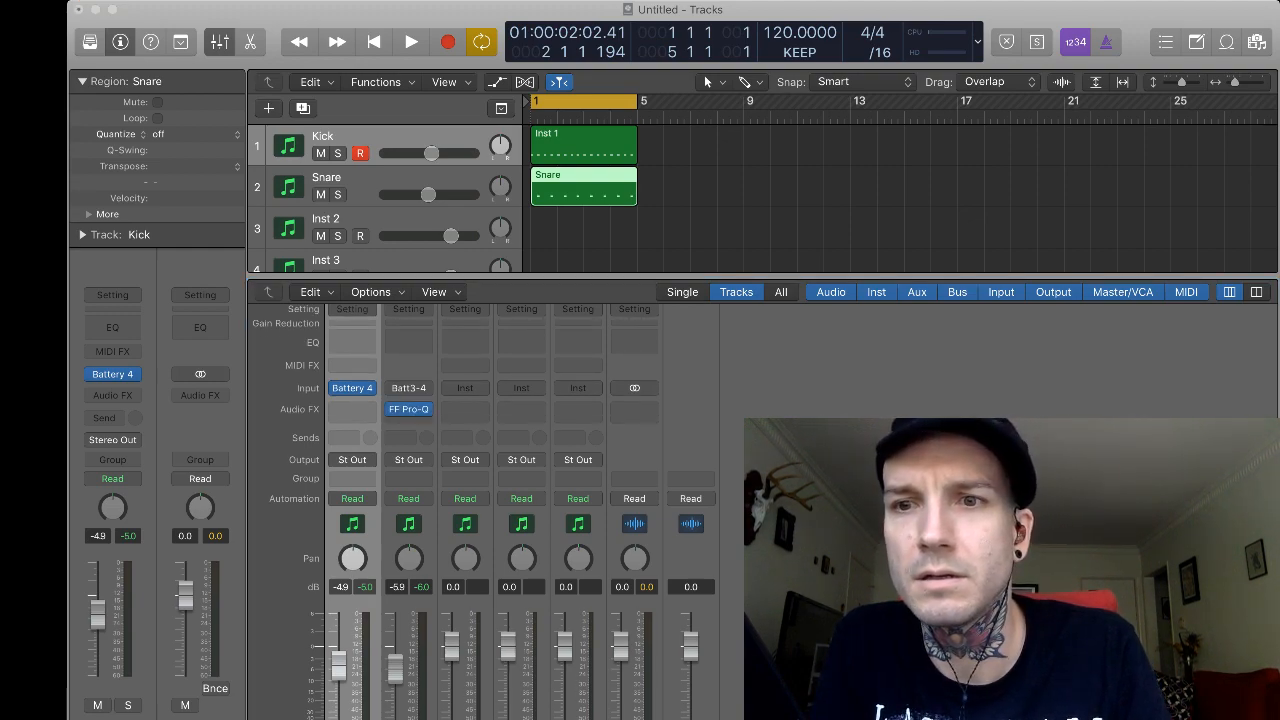
{"action": "key", "text": "space"}
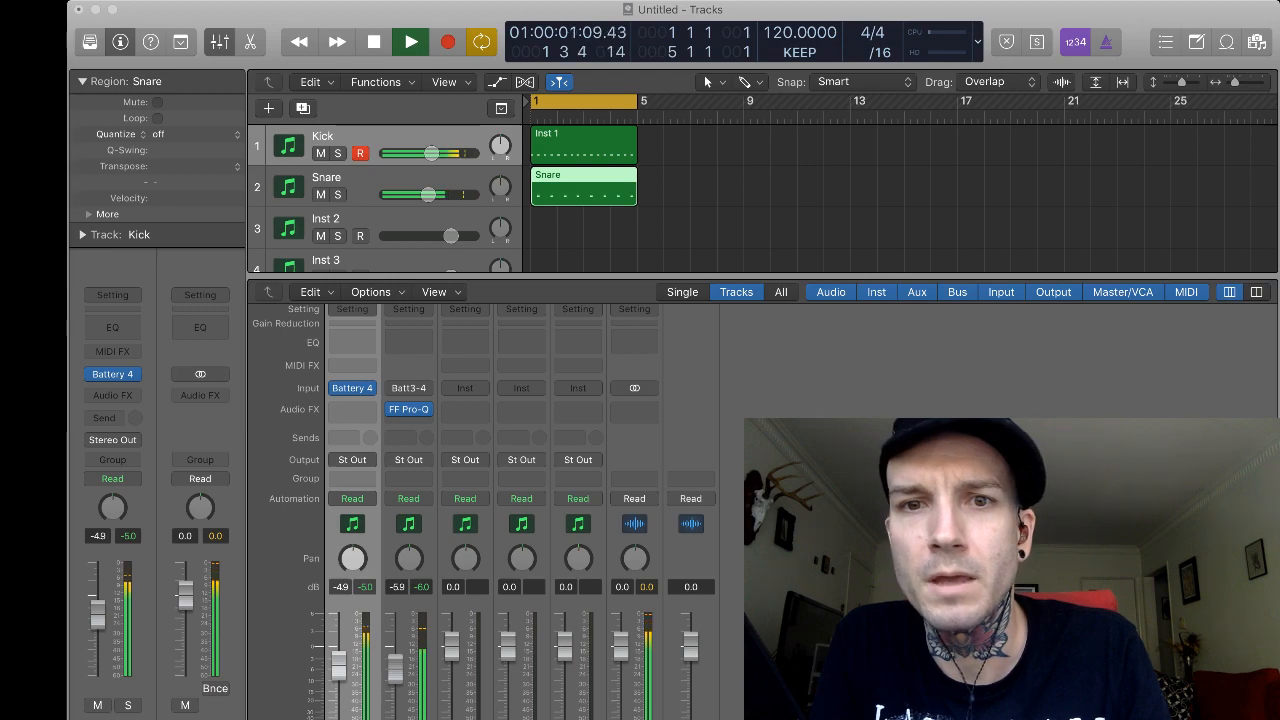
{"action": "key", "text": "space"}
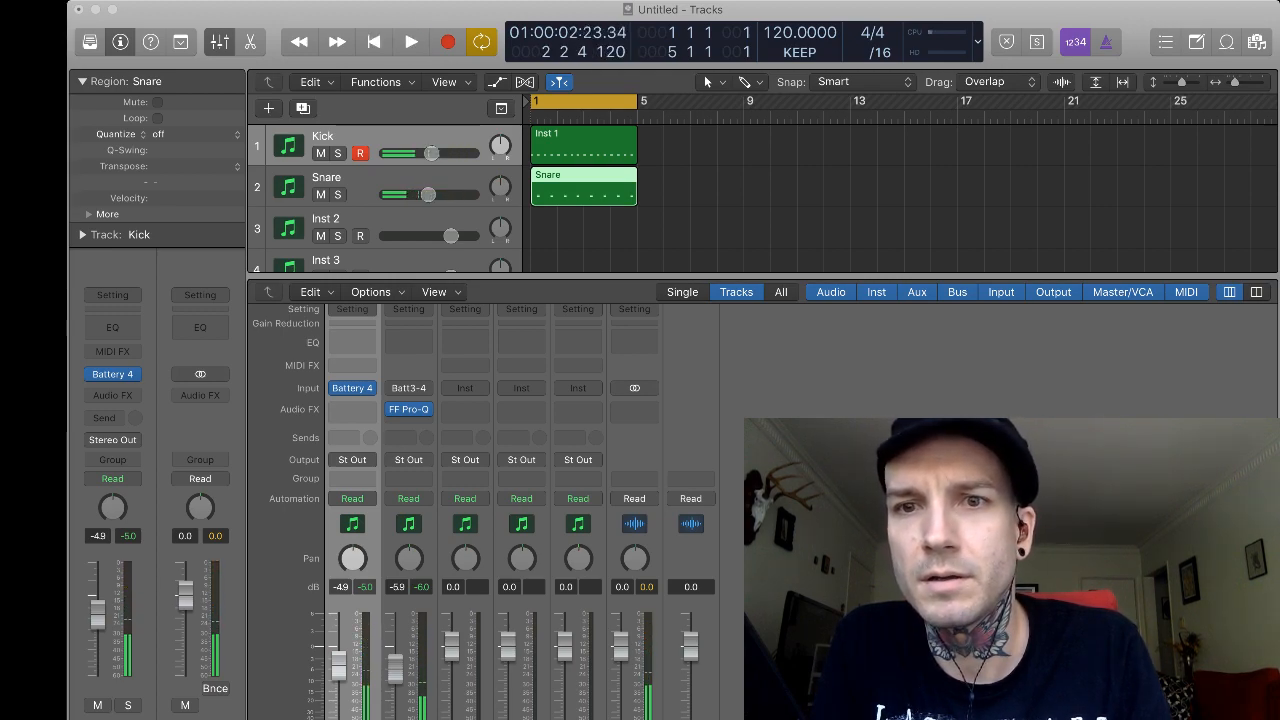
Play back the kick and snare loop to judge the equalized snare against the kick.
{"action": "key", "text": "space"}
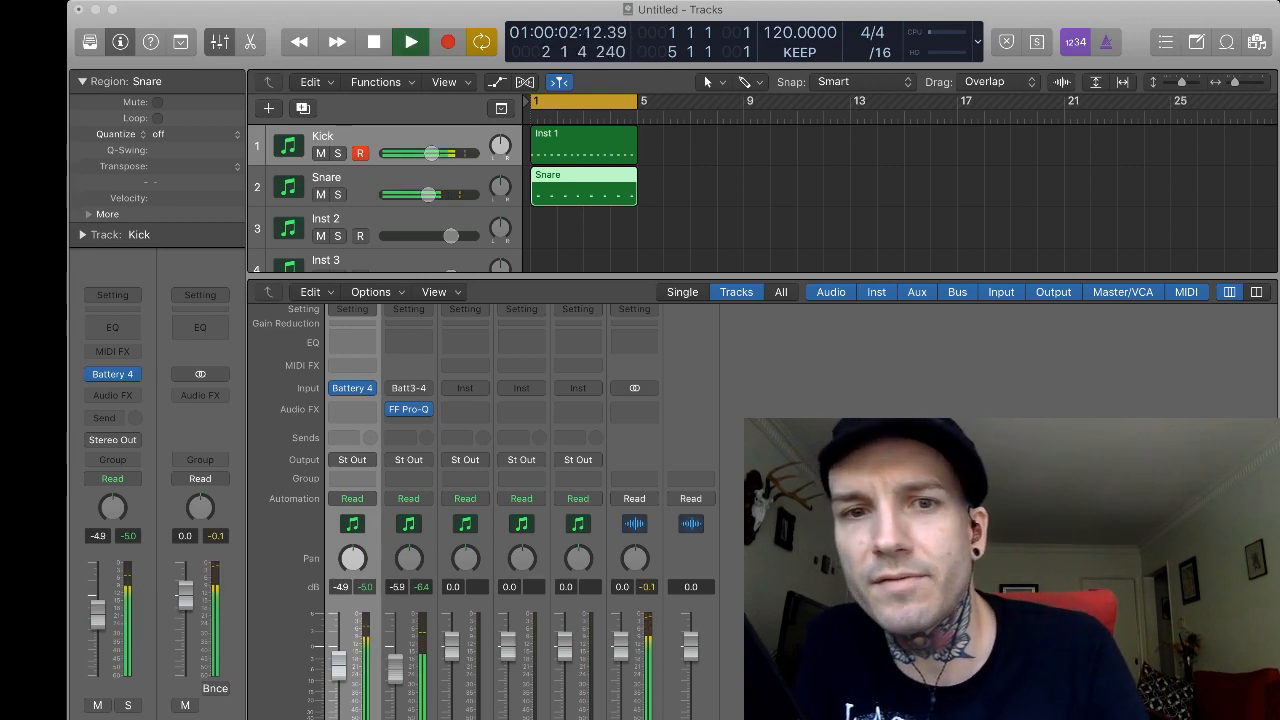
{"action": "key", "text": "space"}
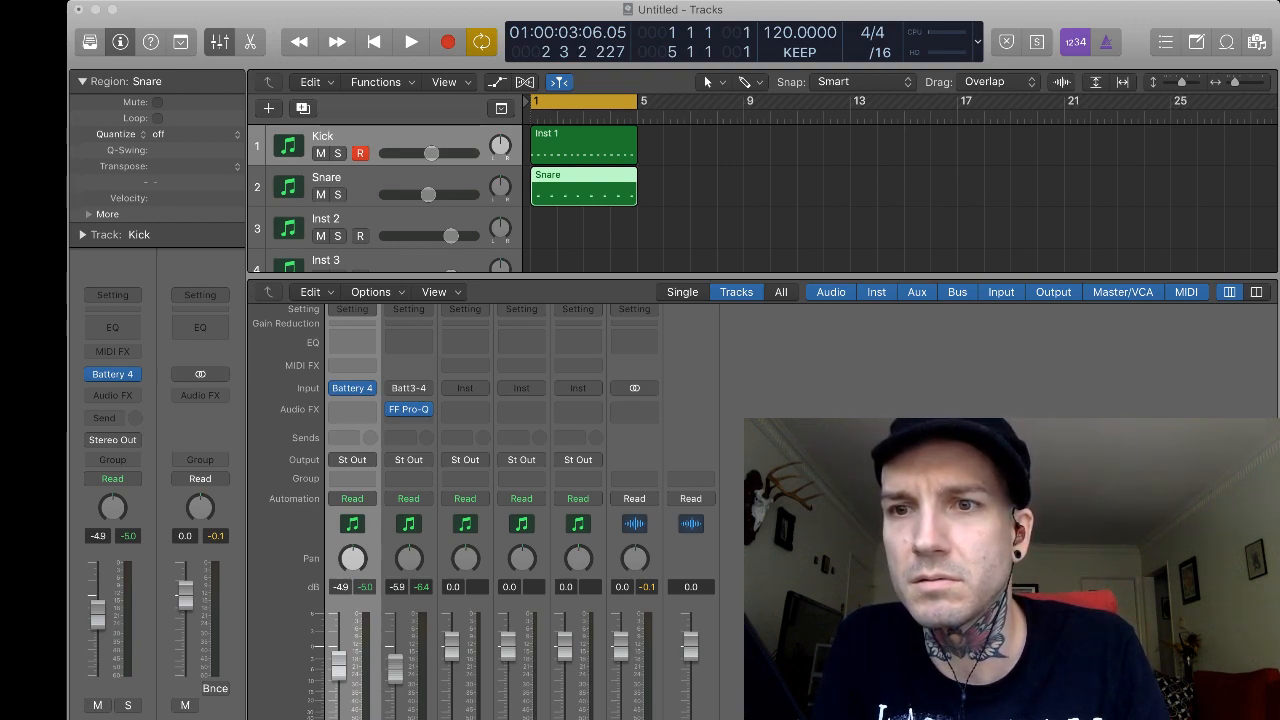
{"action": "key", "text": "space"}
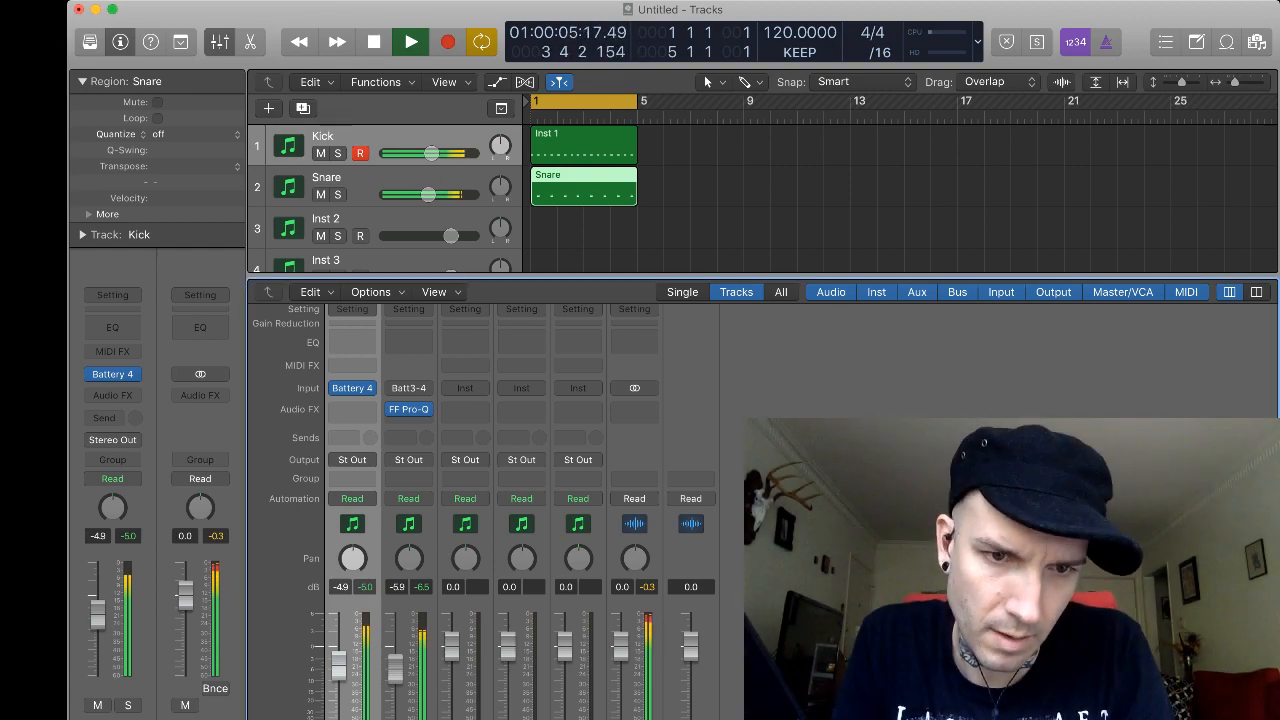
{"action": "key", "text": "space"}
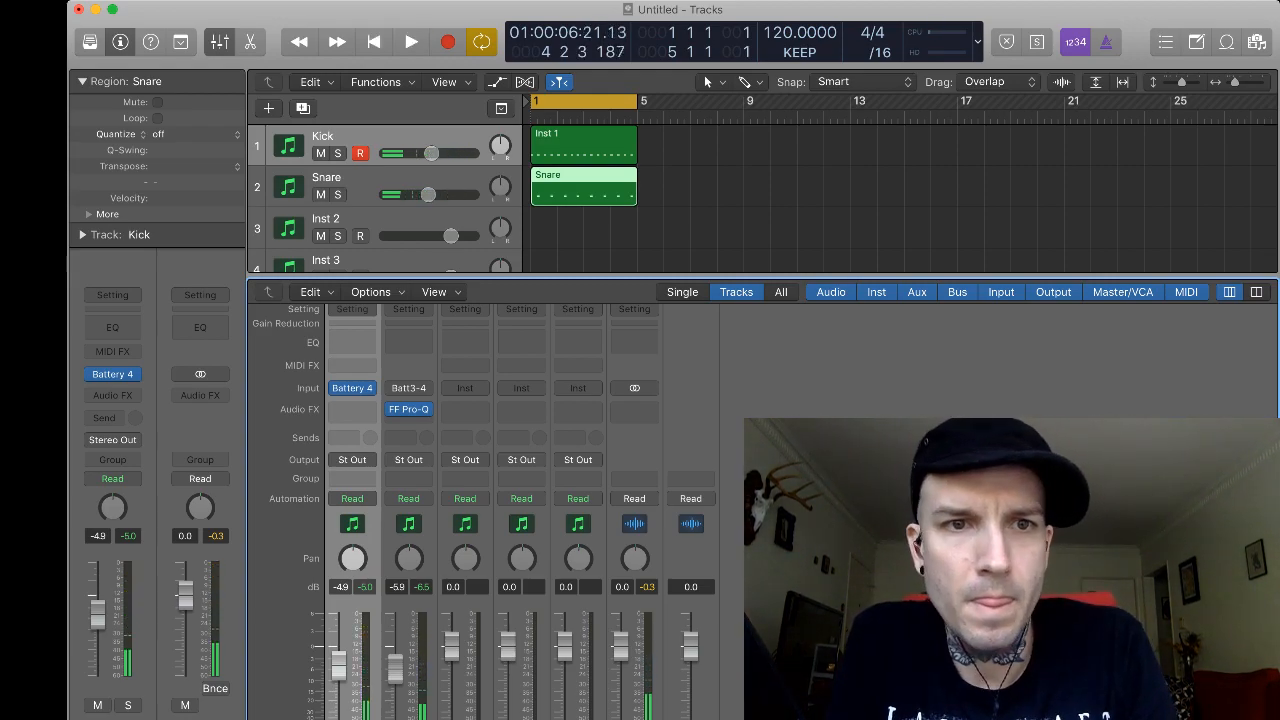
Select the Snare track and hide the Mixer to show the full track list.
{"action": "key", "text": "Down"}
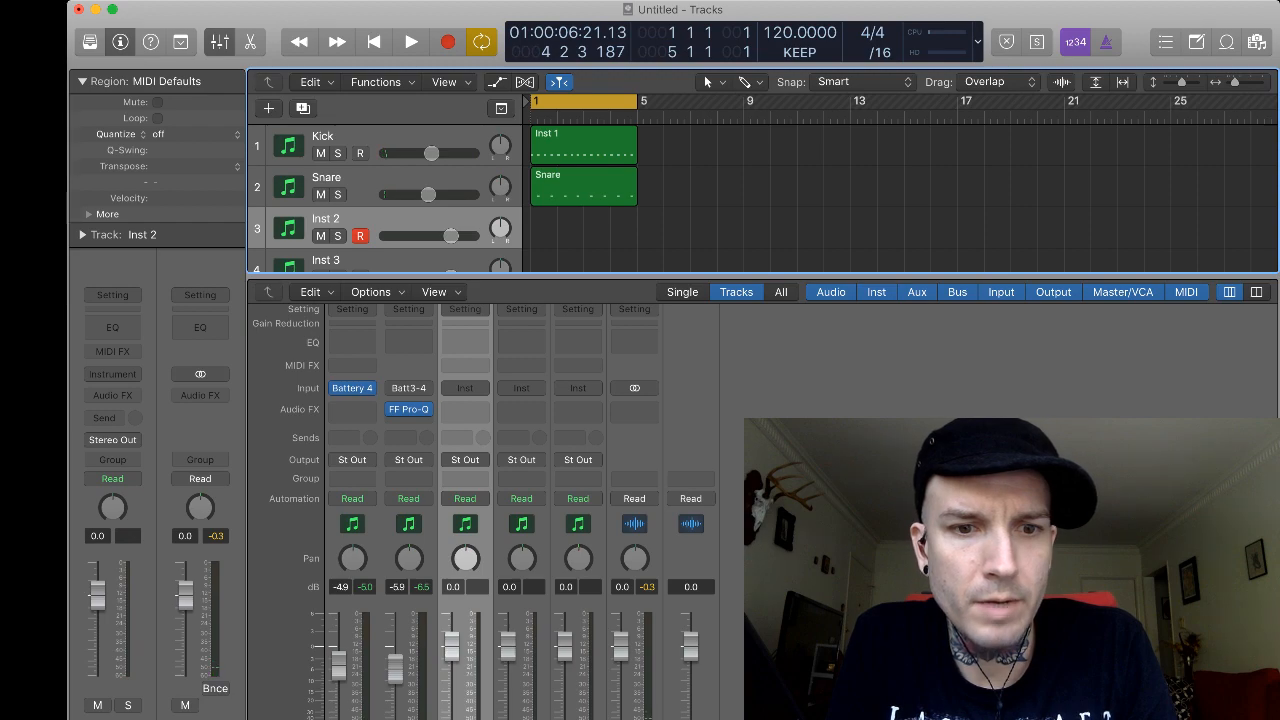
{"action": "key", "text": "Up"}
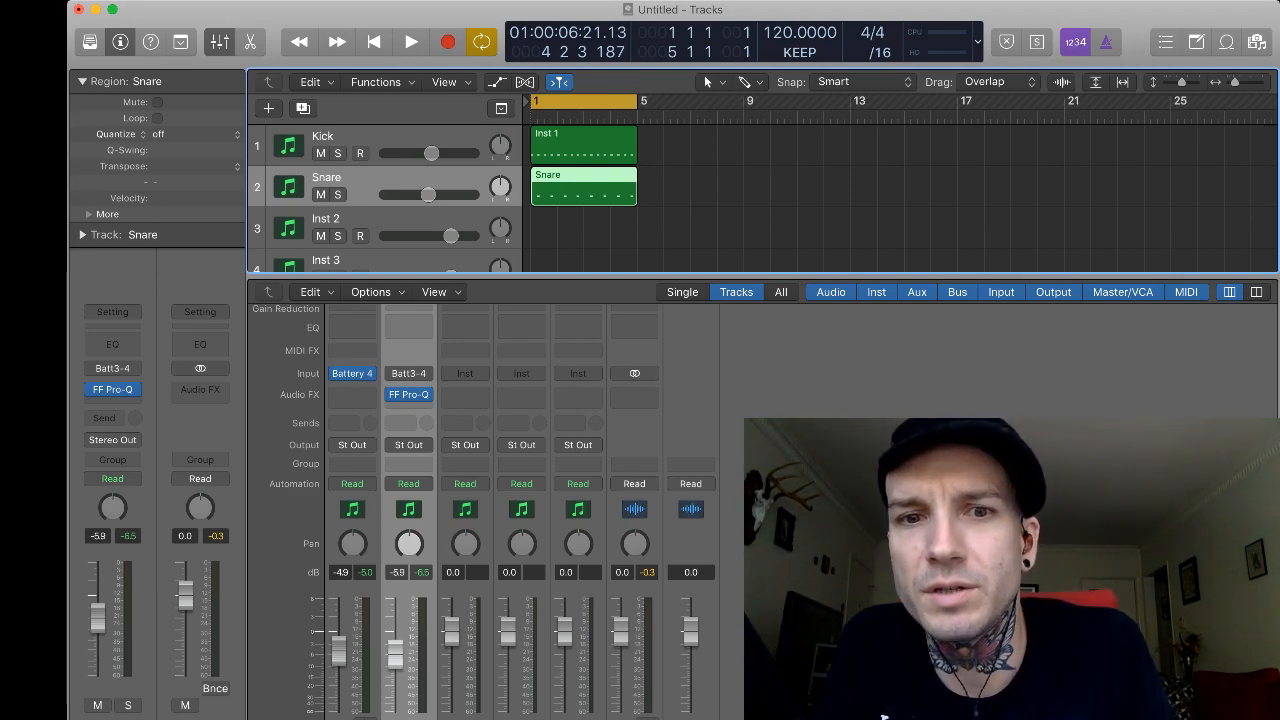
{"action": "key", "text": "x"}
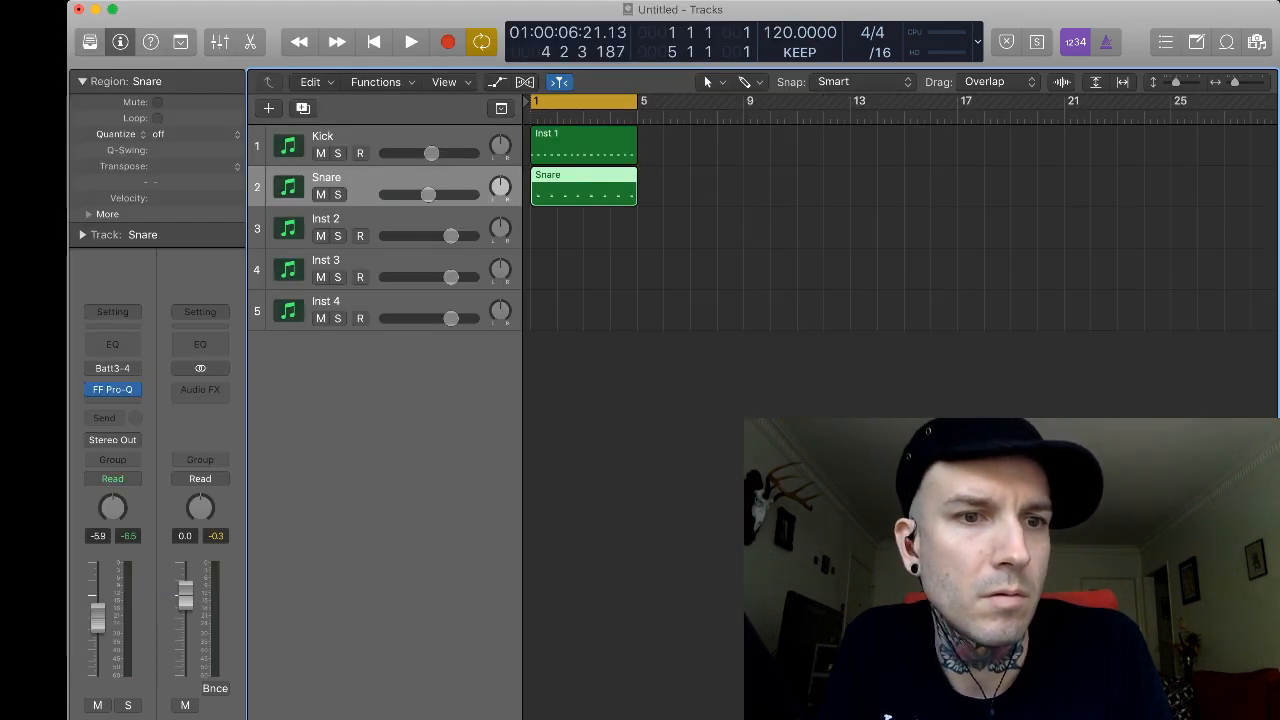
Load Prophet V3 on the Inst 2 track, audition it over the beat and close its window.
{"action": "key", "text": "Down"}
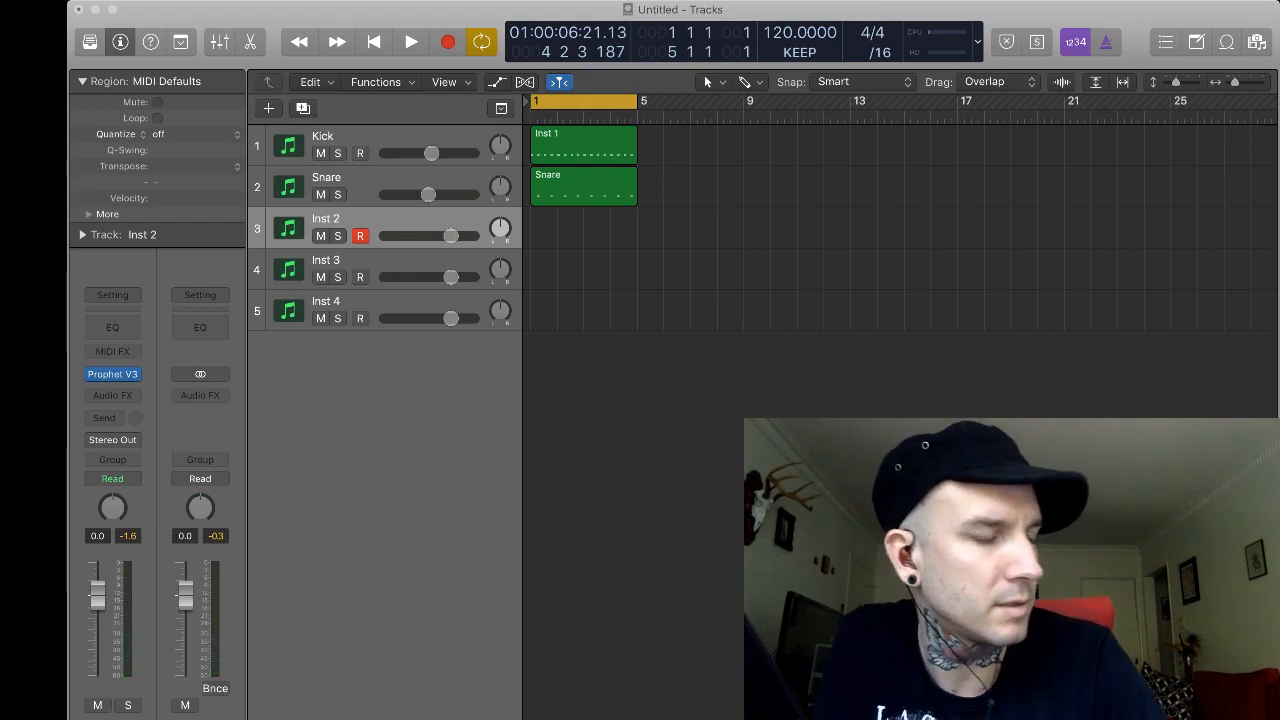
{"action": "key", "text": "space"}
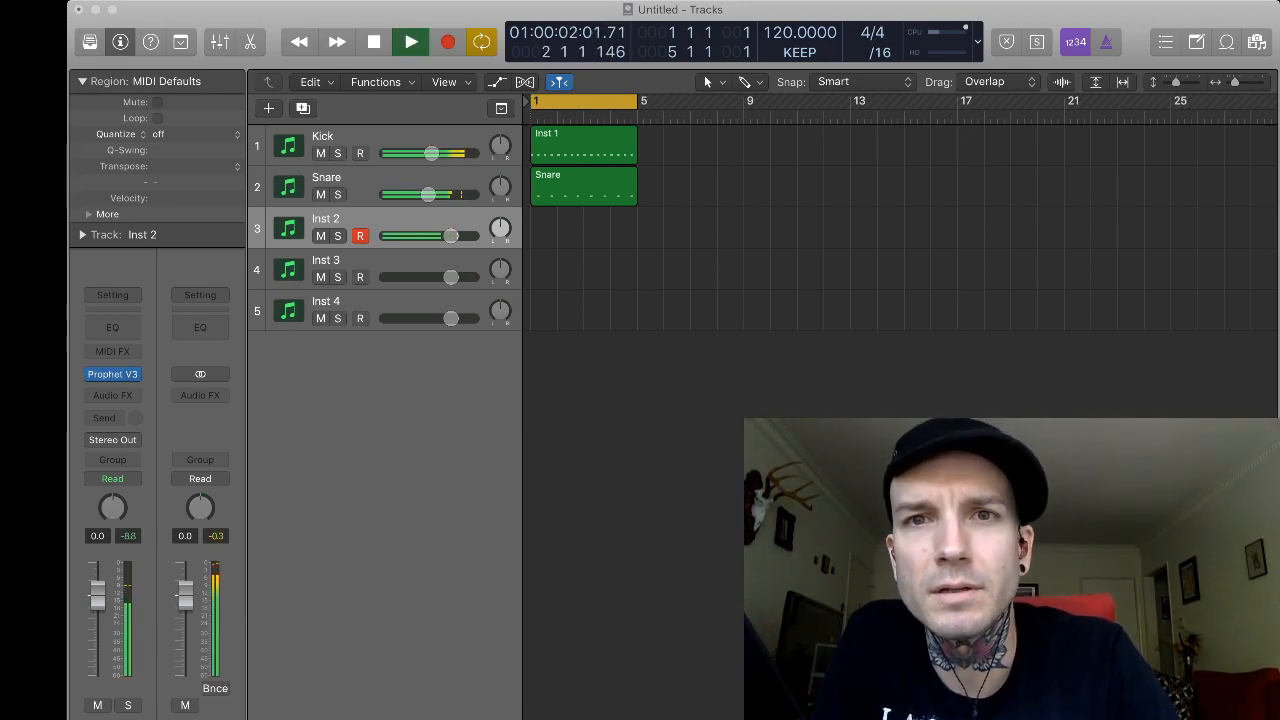
{"action": "key", "text": "space"}
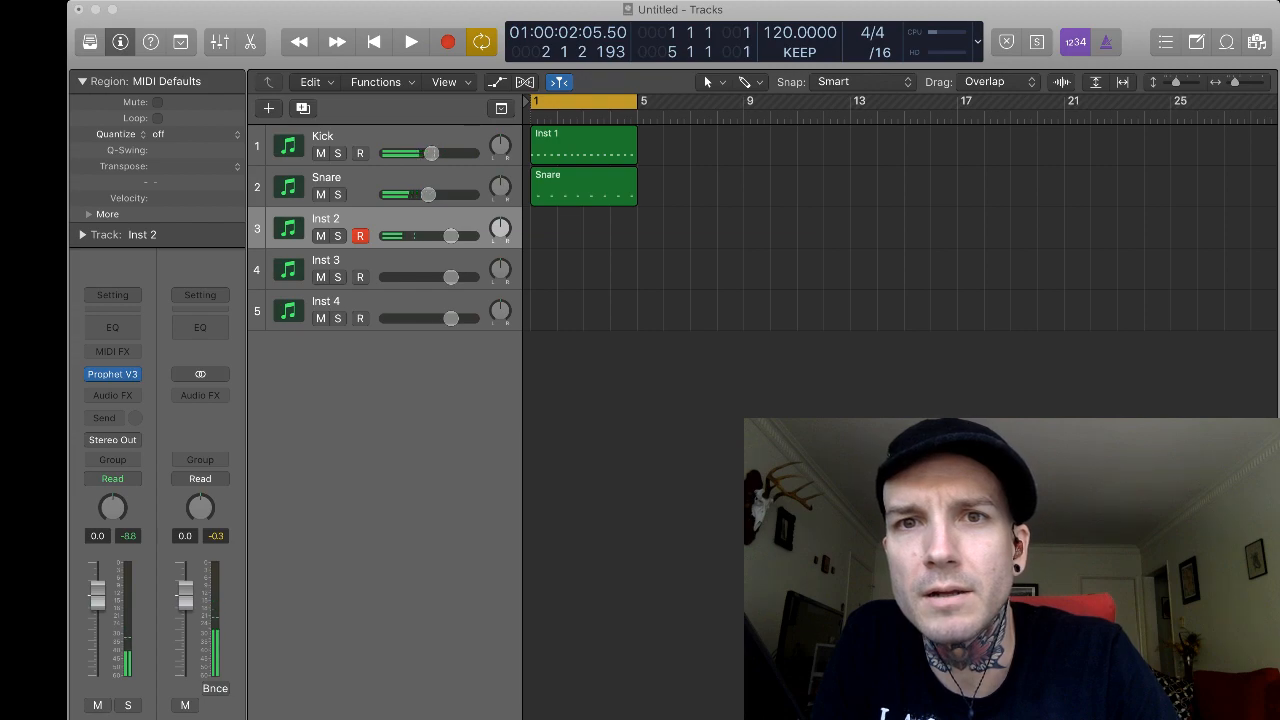
{"action": "key", "text": "super+w"}
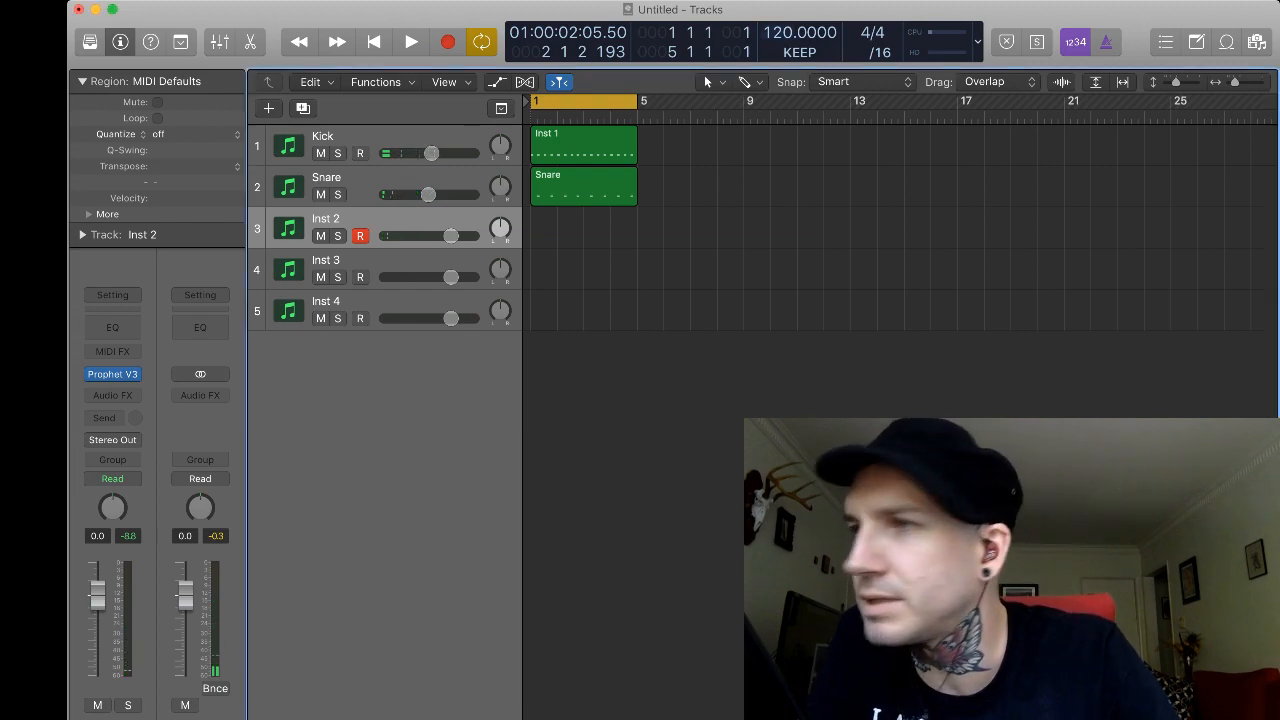
Set the project tempo to 119 BPM and audition the synth with the beat.
{"action": "left_click_drag", "start_coordinate": [777, 33], "coordinate": [777, 37]}
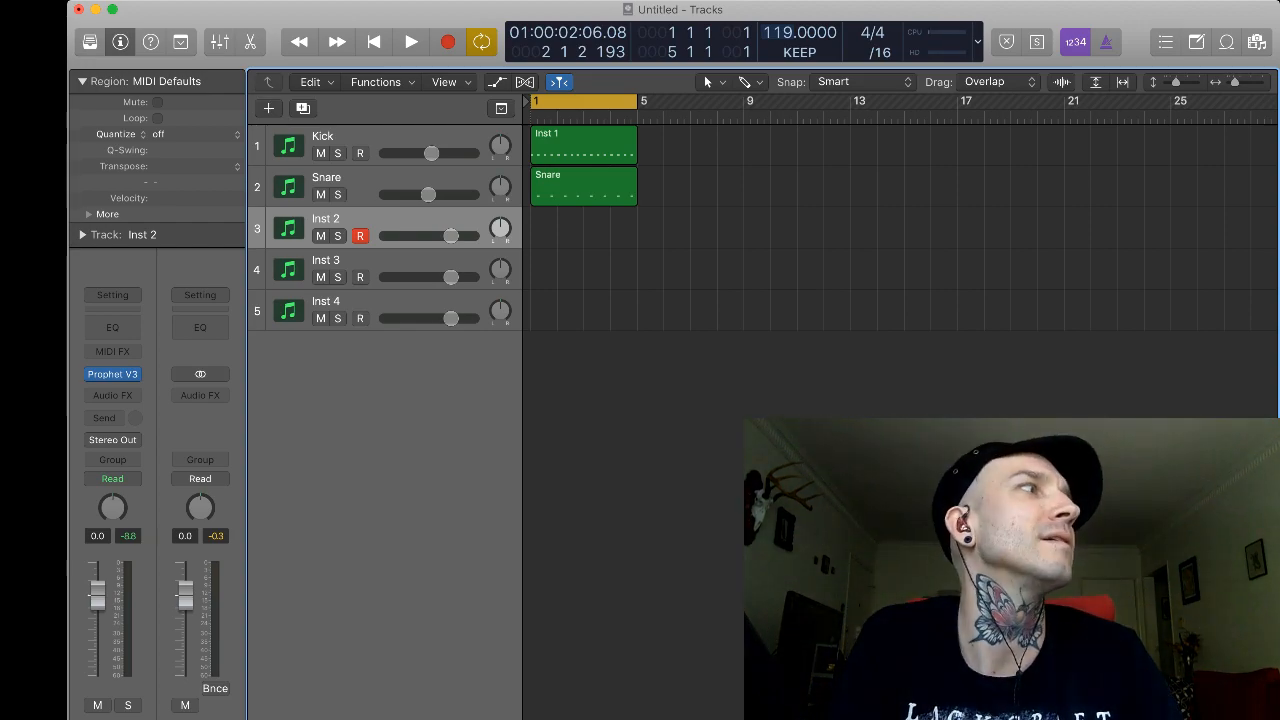
{"action": "key", "text": "space"}
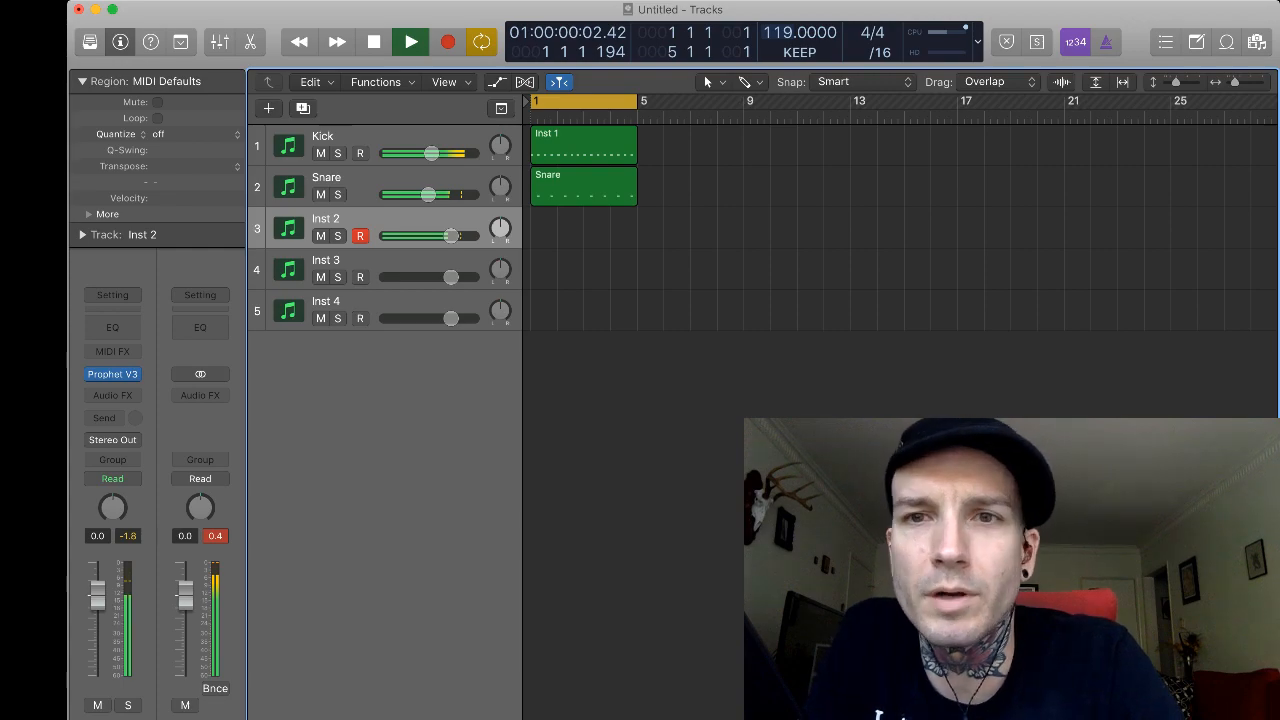
{"action": "key", "text": "space"}
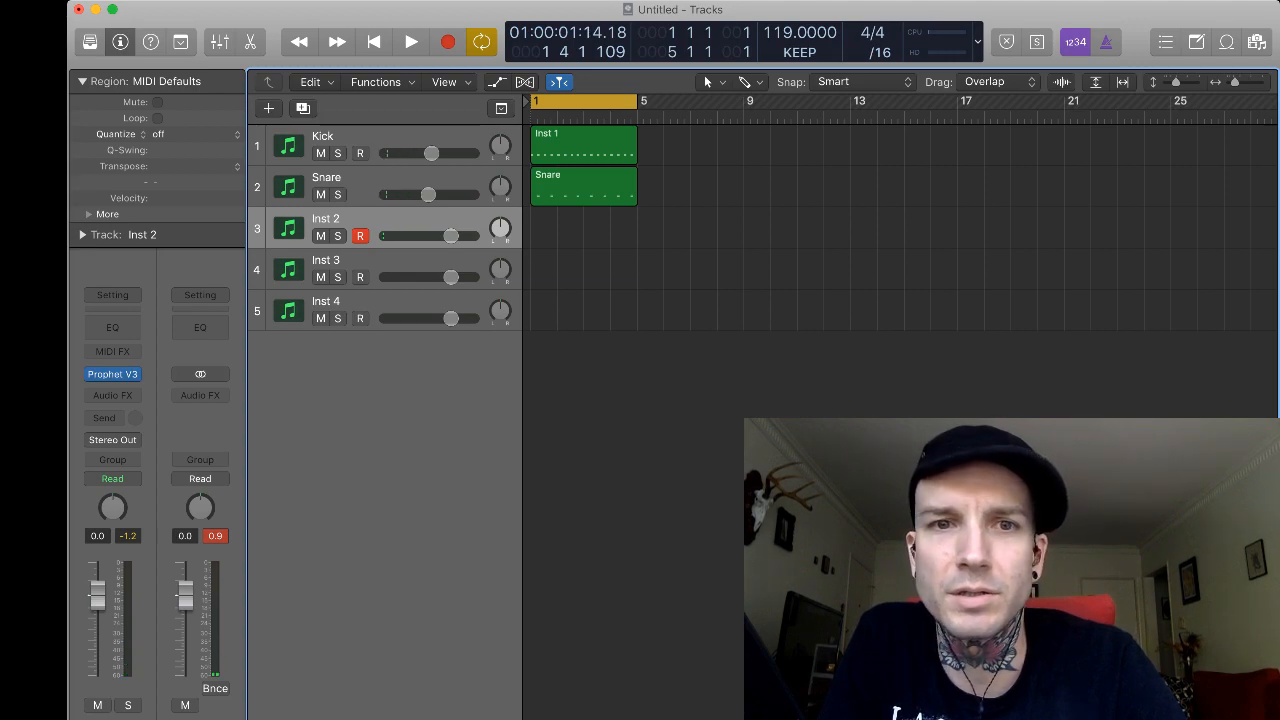
Create an empty four-bar region at bar 1 on the Inst 2 track and show an enlarged Piano Roll.
{"action": "left_click", "coordinate": [544, 229], "text": "super"}
{"action": "left_click_drag", "start_coordinate": [555, 240], "coordinate": [637, 240]}
{"action": "key", "text": "shift+super+a"}
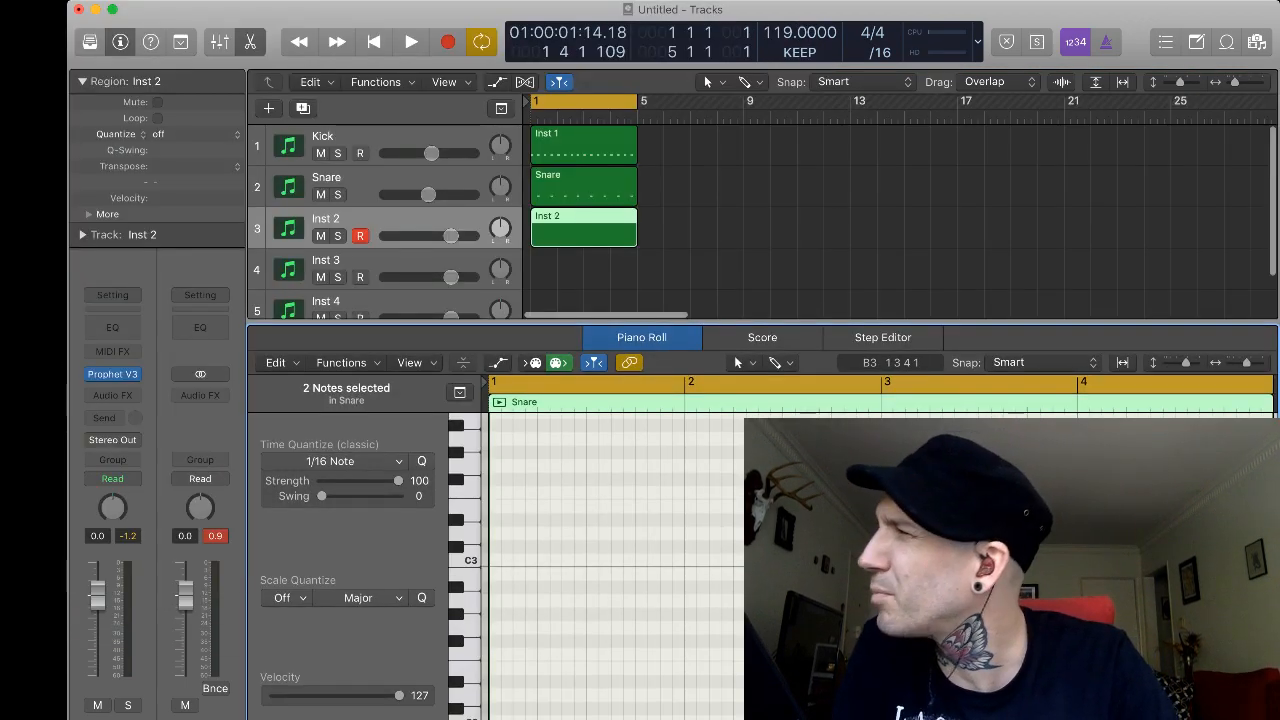
{"action": "left_click_drag", "start_coordinate": [734, 355], "coordinate": [734, 254]}
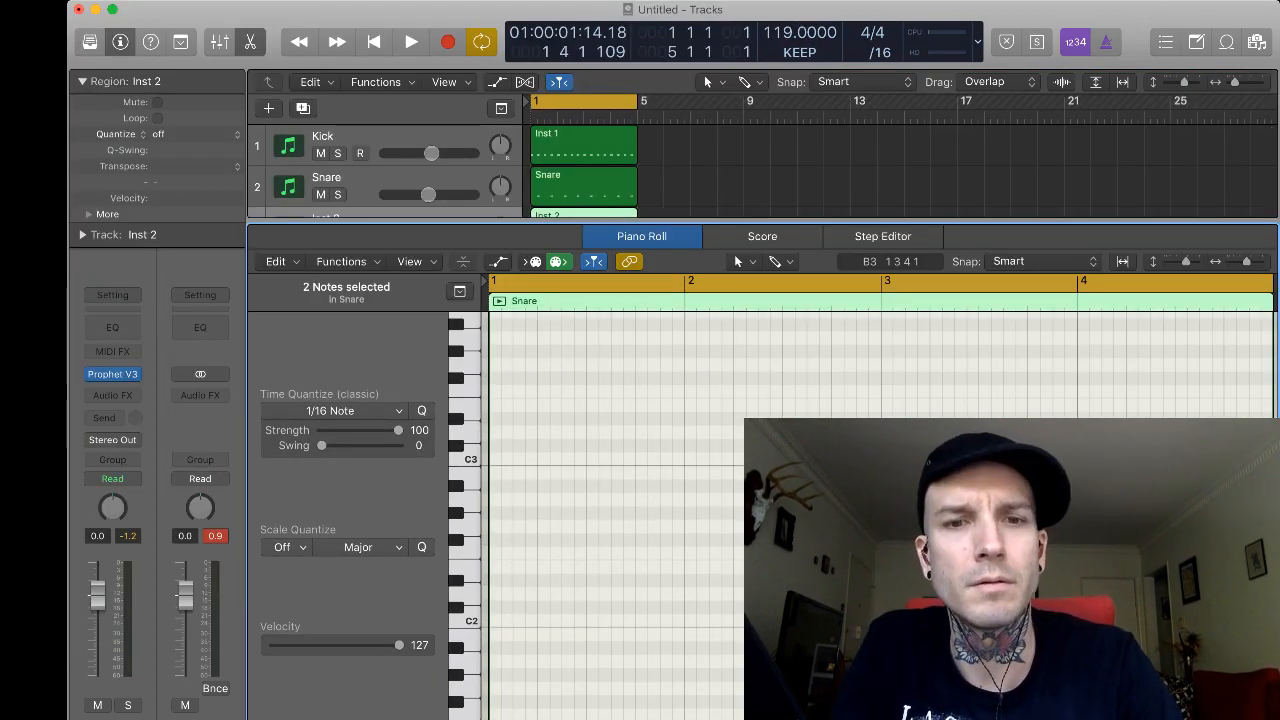
Rehearse the Prophet V3 part over the looping beat and record it on the Inst 2 track across the four bars.
{"action": "key", "text": "space"}
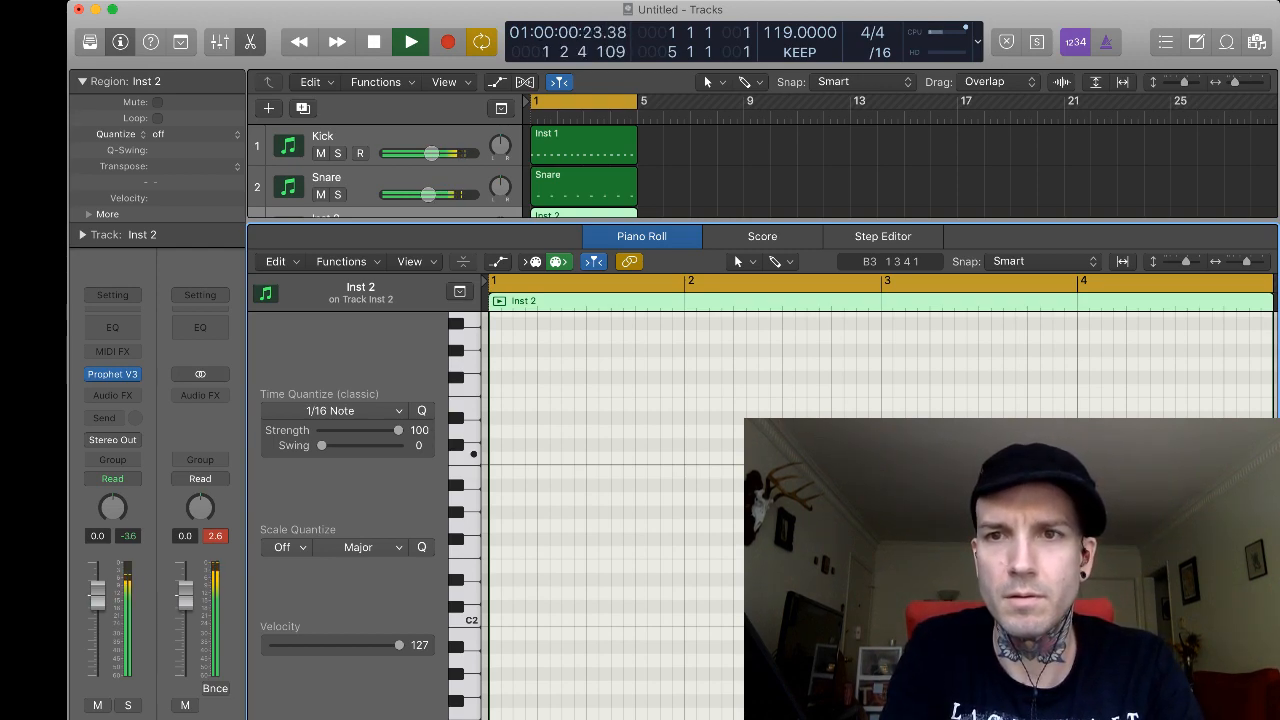
{"action": "key", "text": "space"}
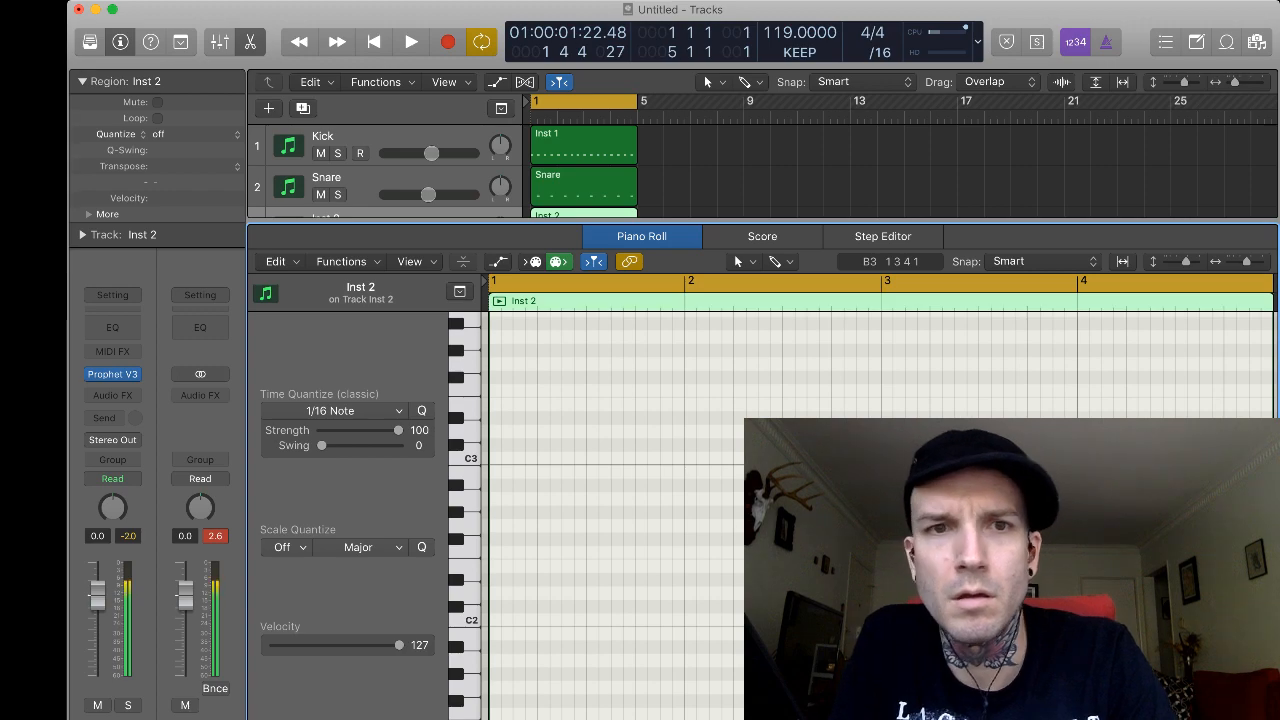
{"action": "key", "text": "r"}
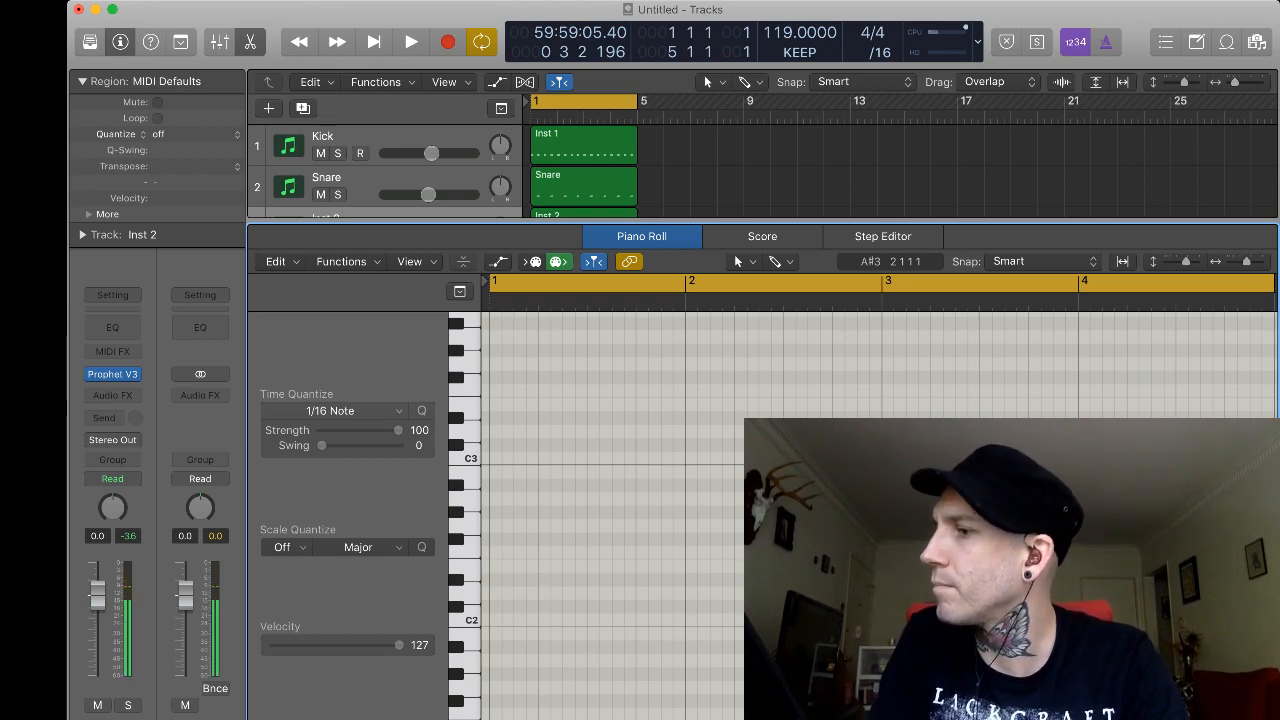
{"action": "key", "text": "space"}
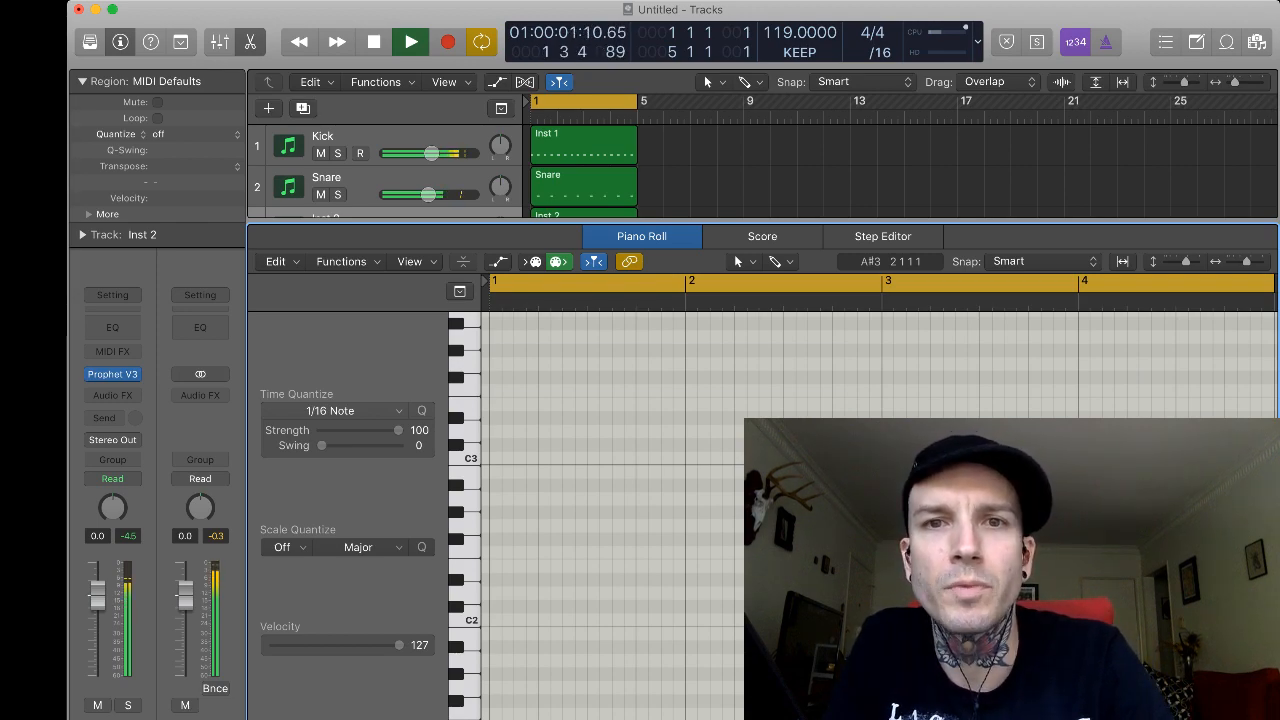
{"action": "key", "text": "space"}
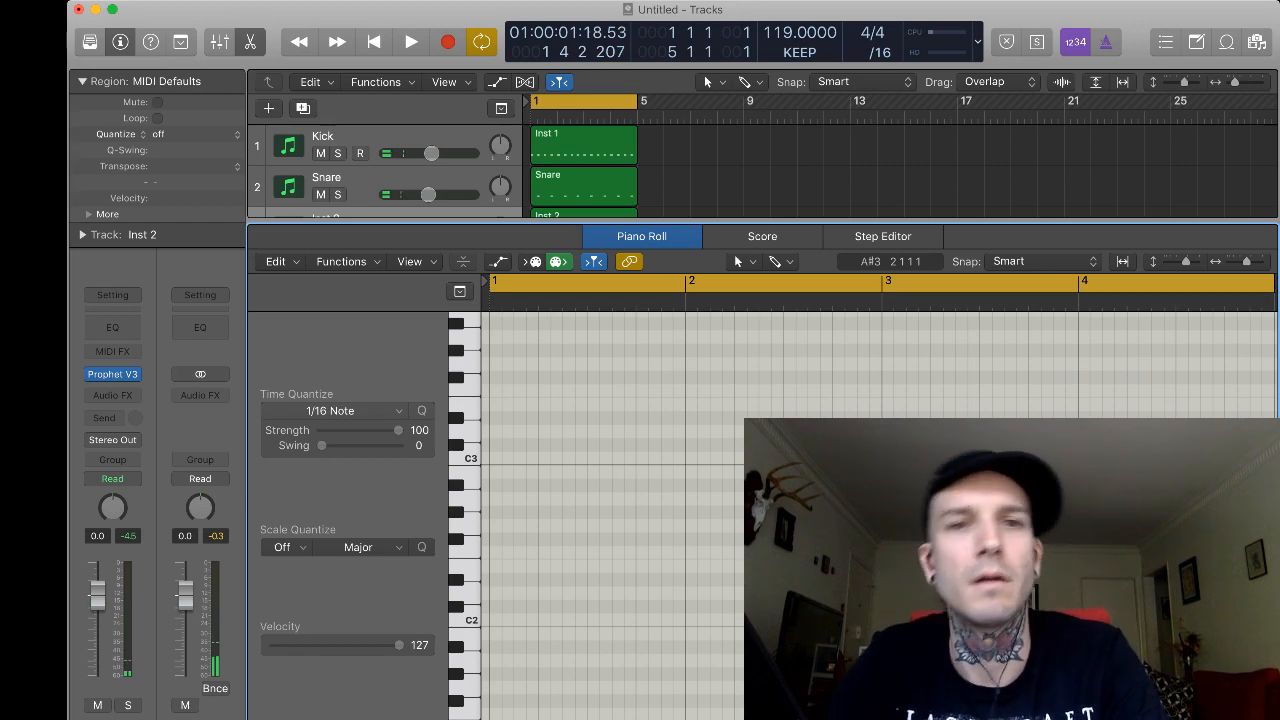
{"action": "key", "text": "space"}
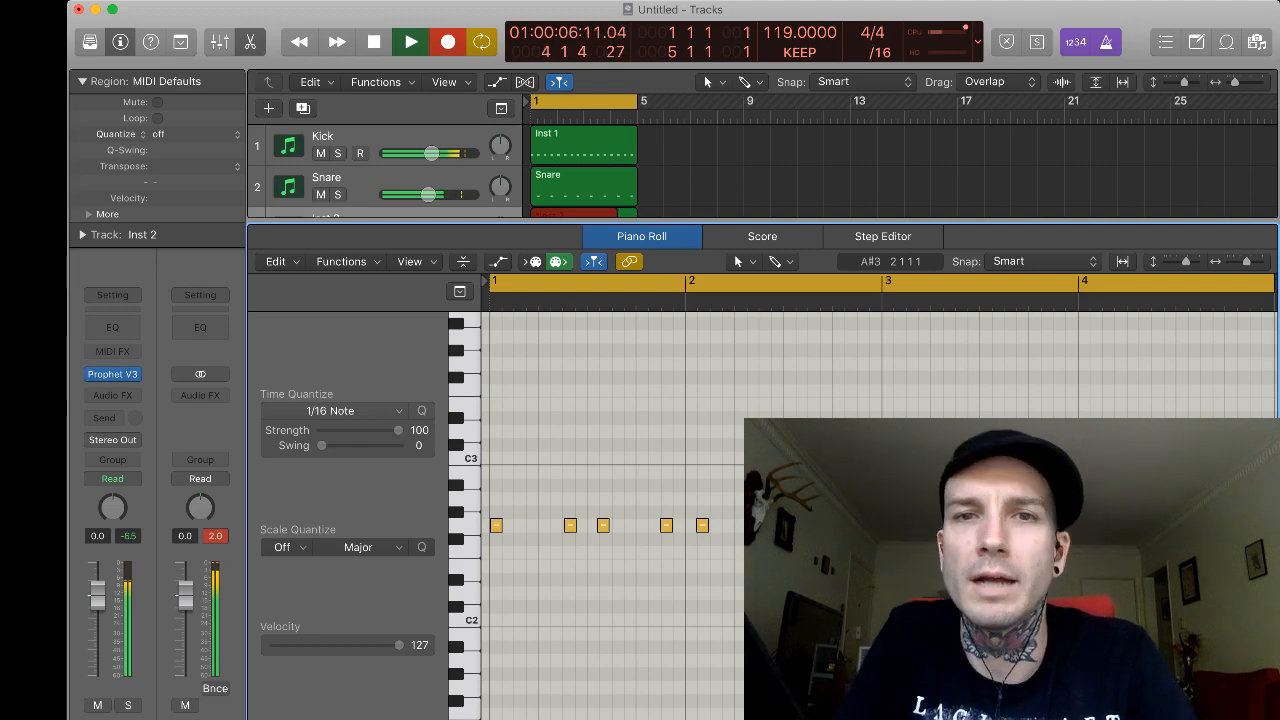
{"action": "key", "text": "space"}
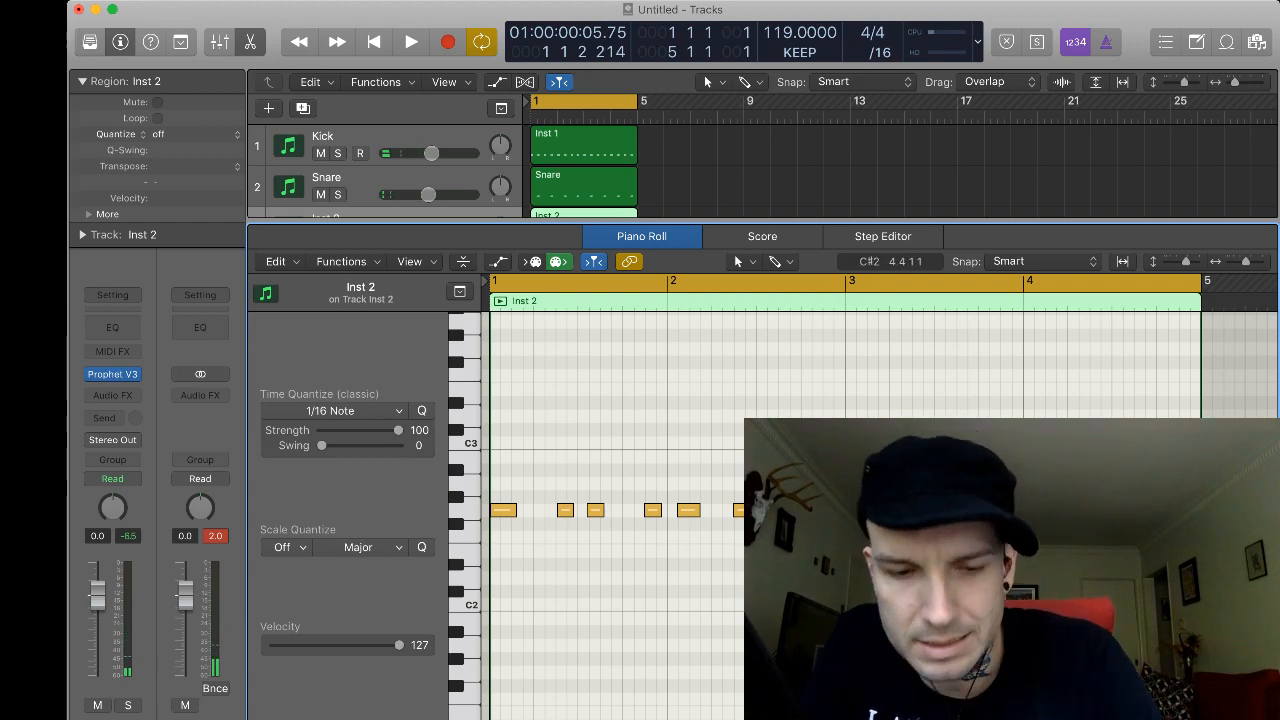
Select all recorded notes in the Inst 2 region and quantize them to 1/16 notes, checking by playback.
{"action": "left_click_drag", "start_coordinate": [1157, 586], "coordinate": [516, 466]}
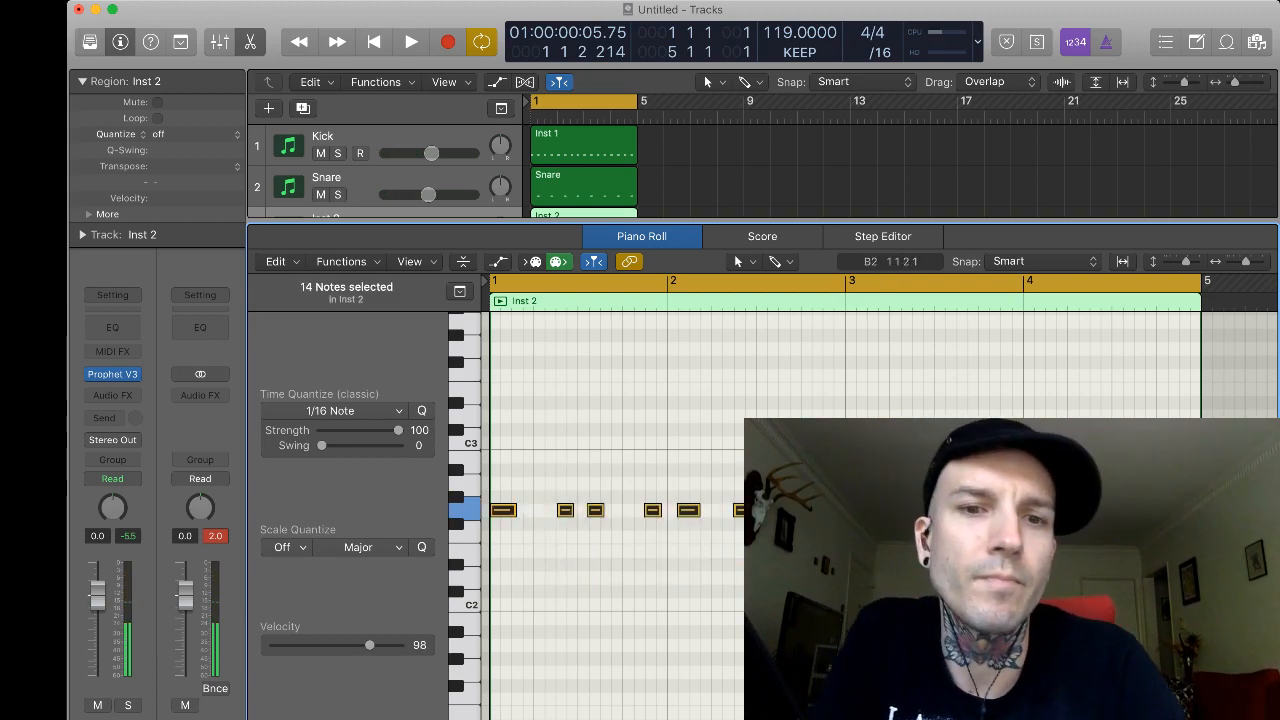
{"action": "key", "text": "space"}
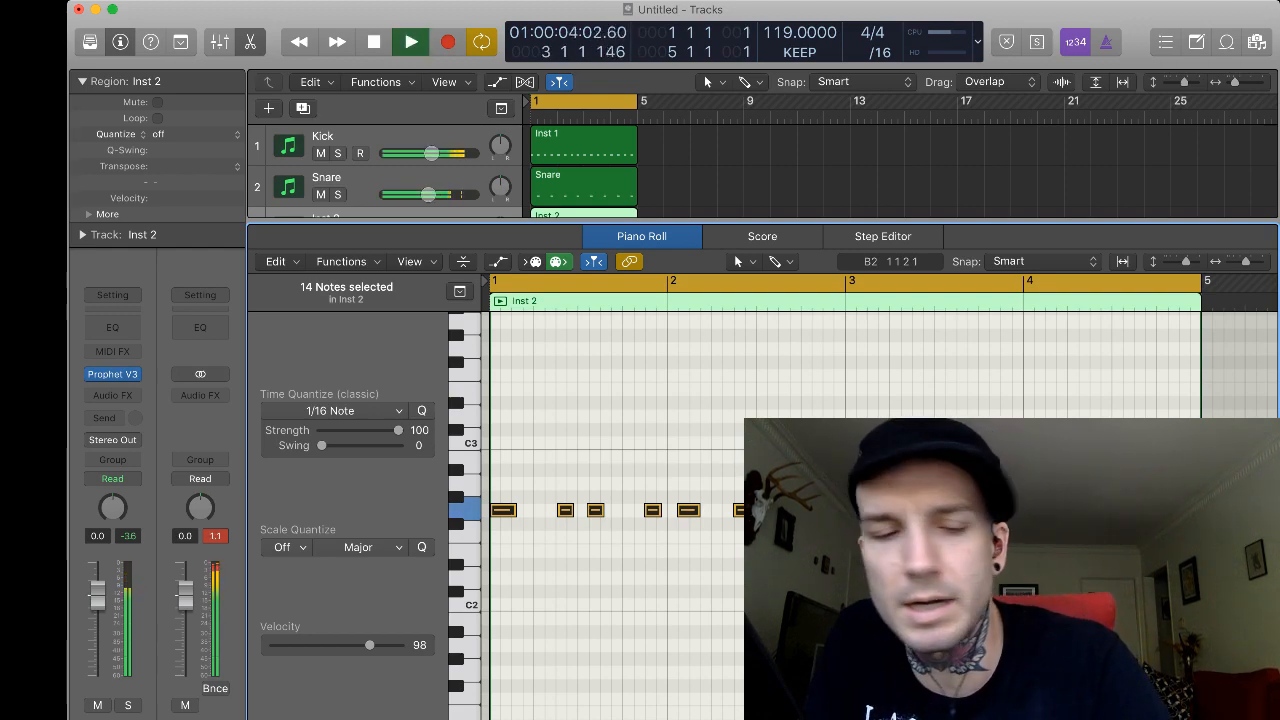
{"action": "key", "text": "space"}
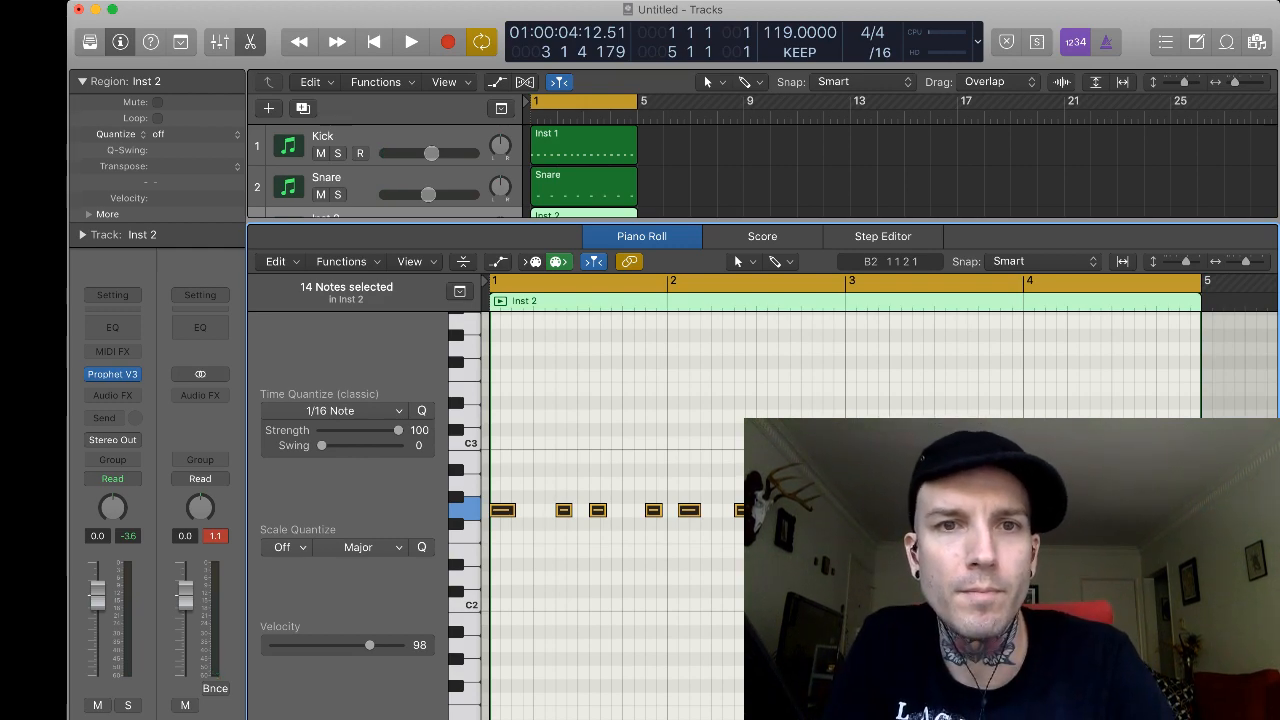
Set the Inst 2 volume to -1.9 dB and insert the FF Pro-Q equalizer on it, auditioning with the beat.
{"action": "key", "text": "space"}
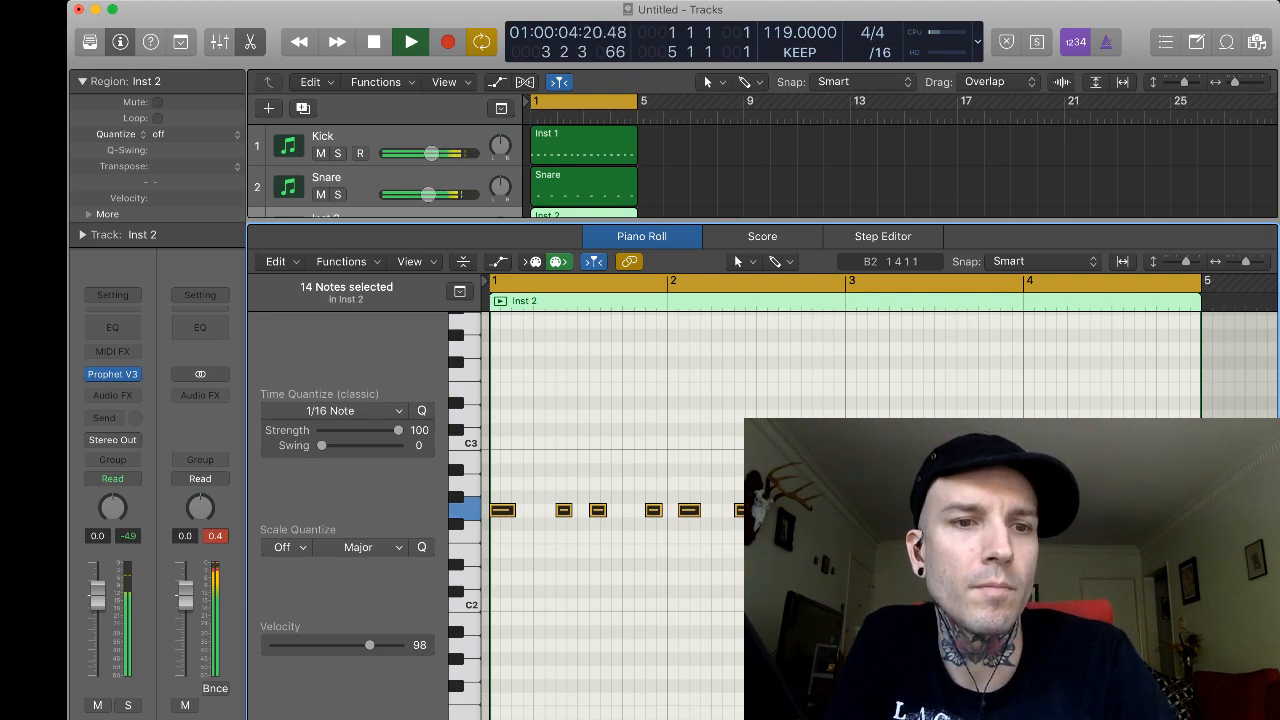
{"action": "left_click", "coordinate": [529, 485]}
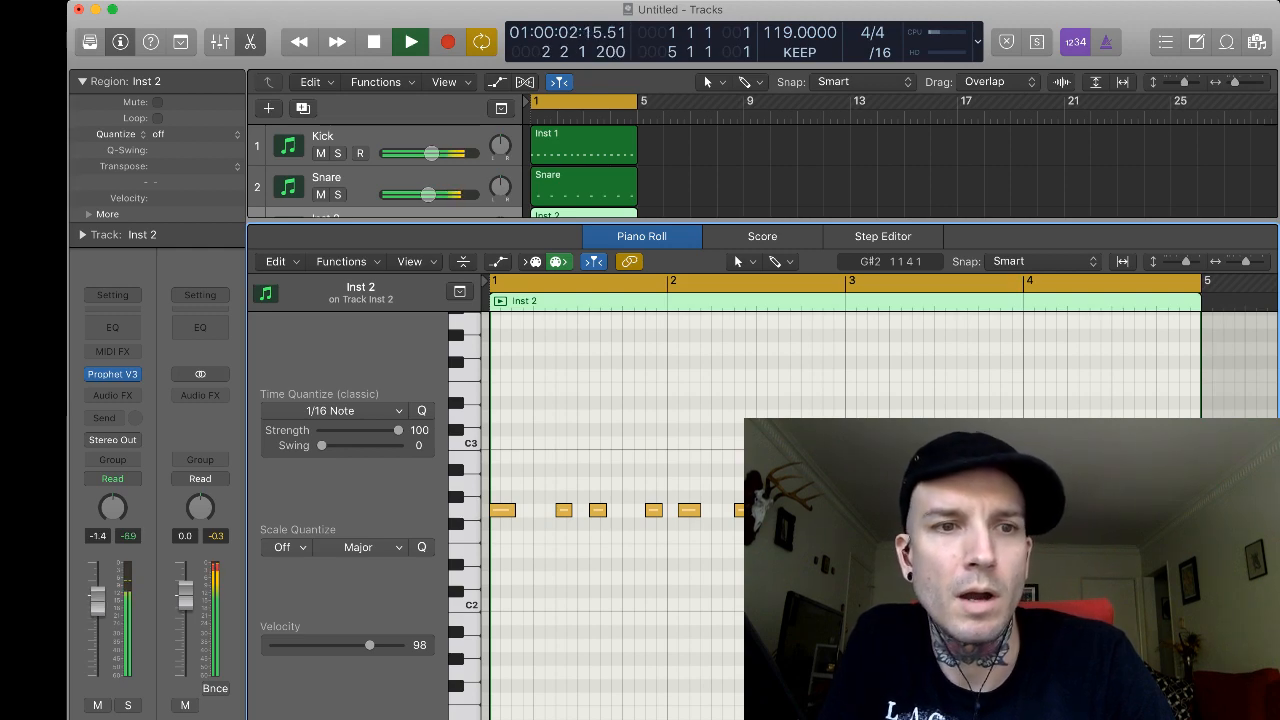
{"action": "key", "text": "space"}
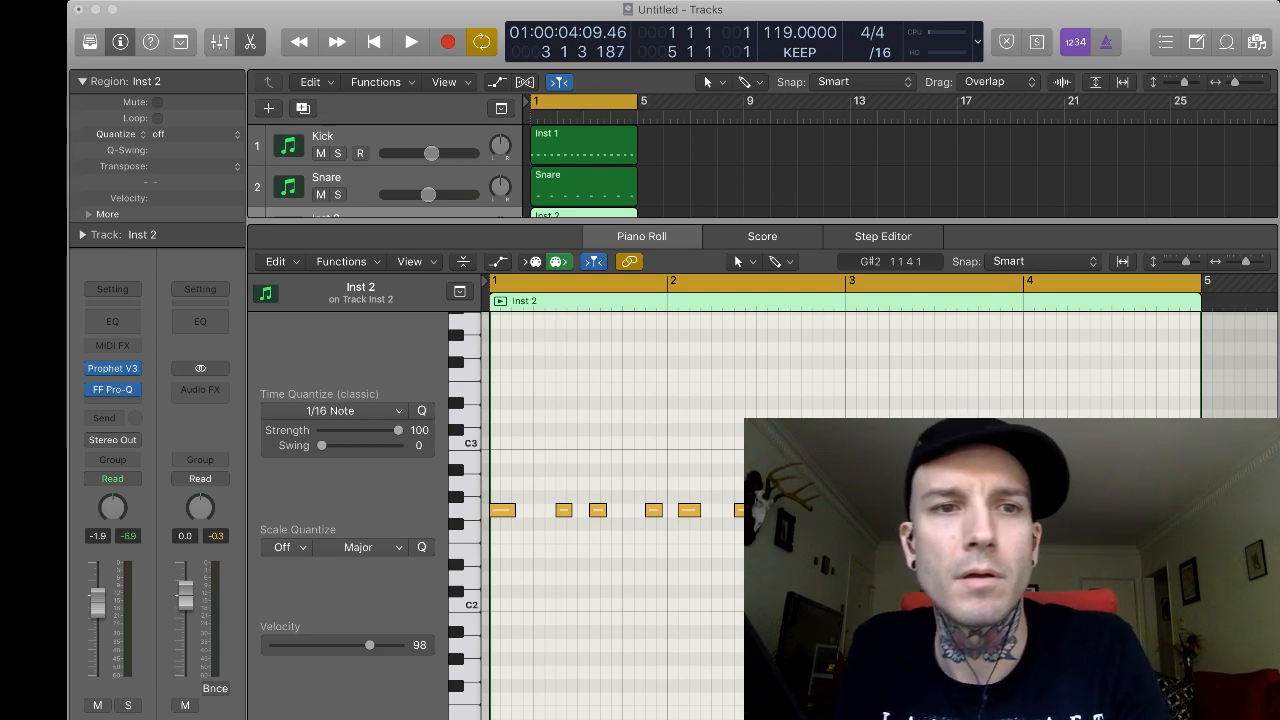
{"action": "key", "text": "space"}
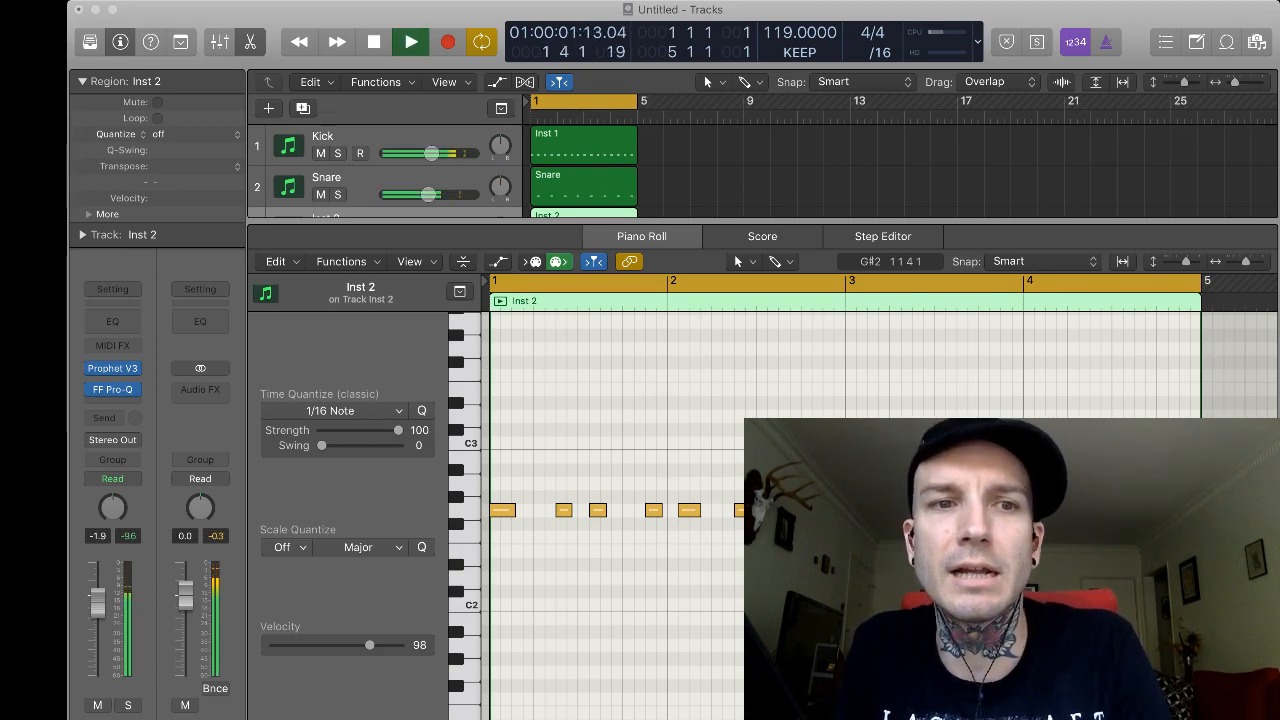
{"action": "key", "text": "space"}
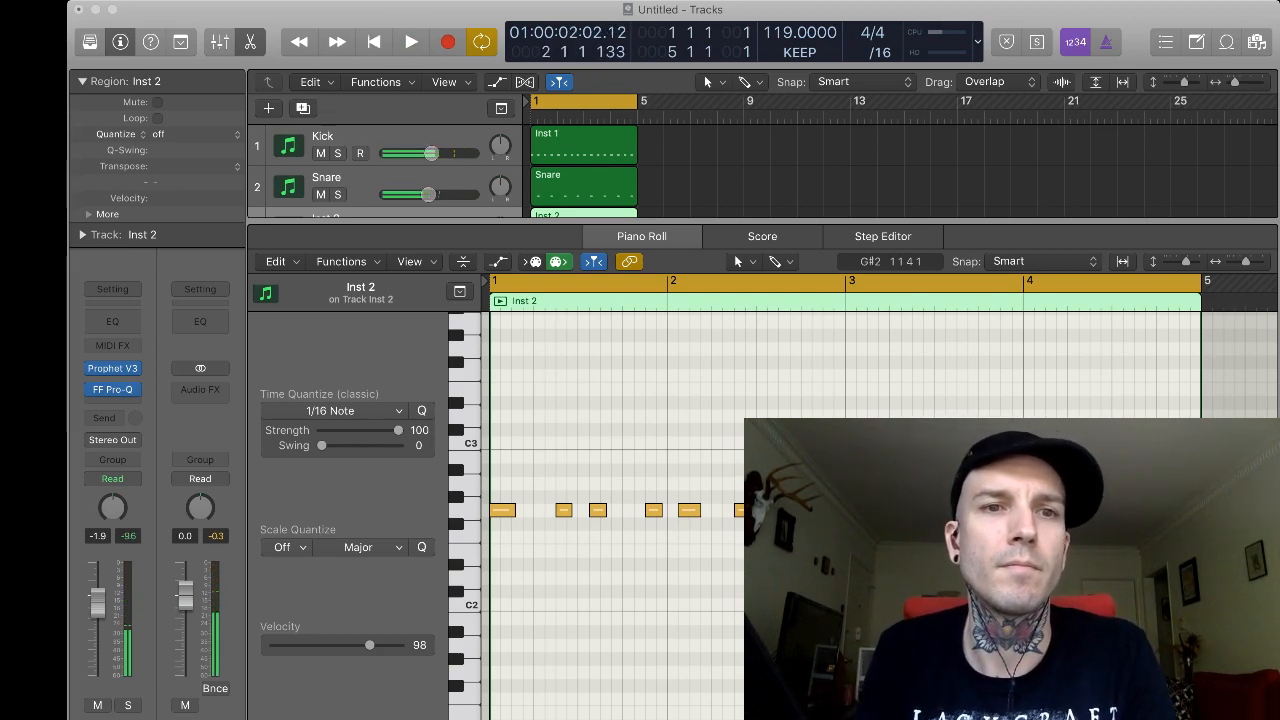
Open Prophet V3 during playback, set the Inst 2 volume to -2.3 dB and close the Piano Roll.
{"action": "key", "text": "space"}
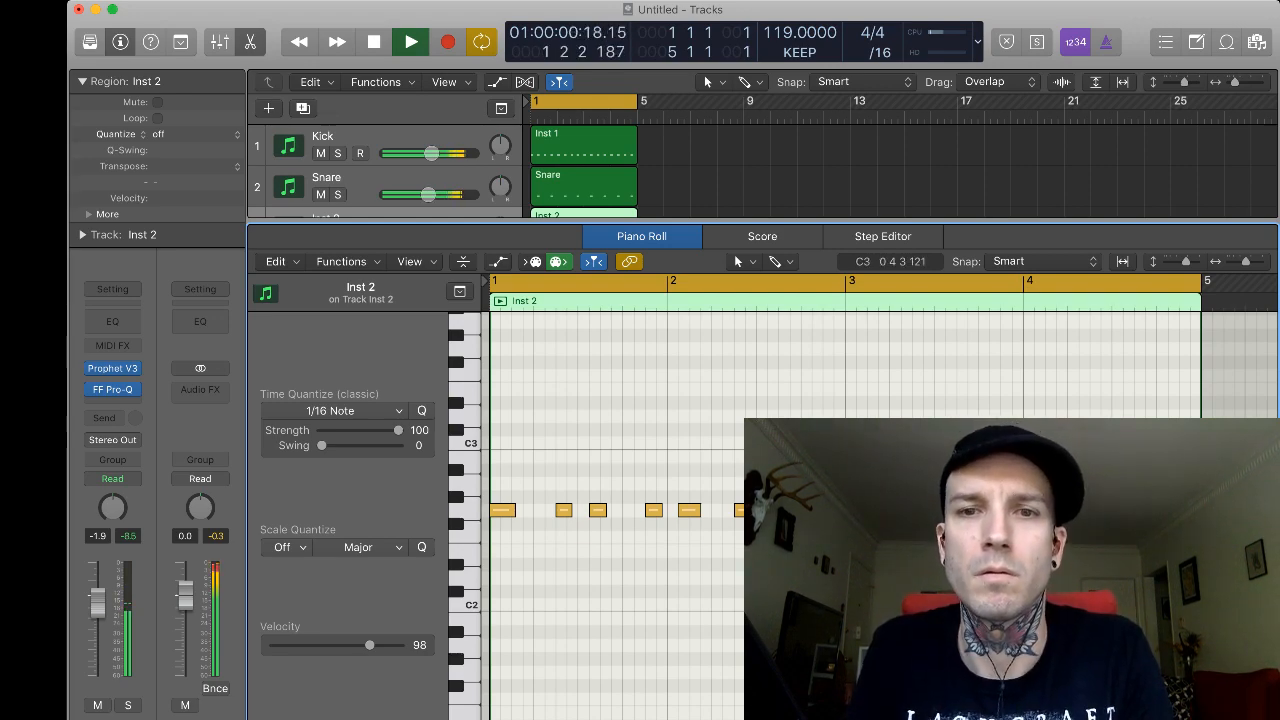
{"action": "left_click", "coordinate": [112, 369]}
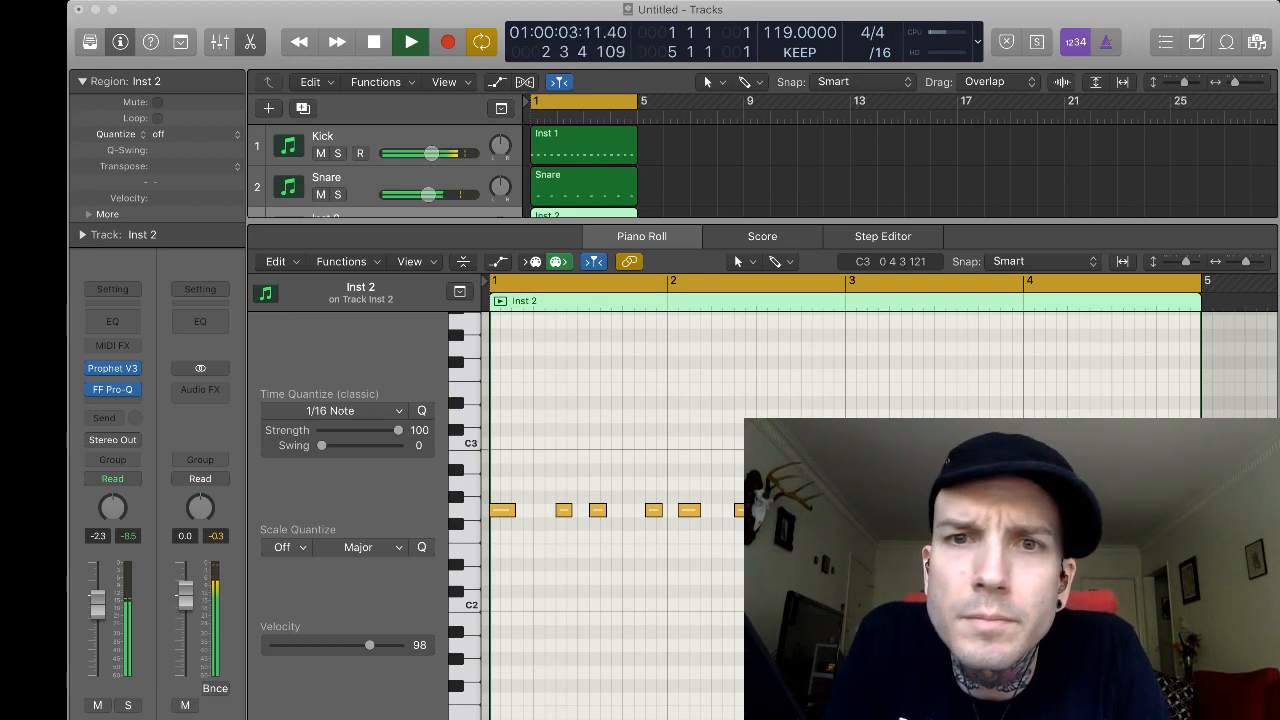
{"action": "key", "text": "space"}
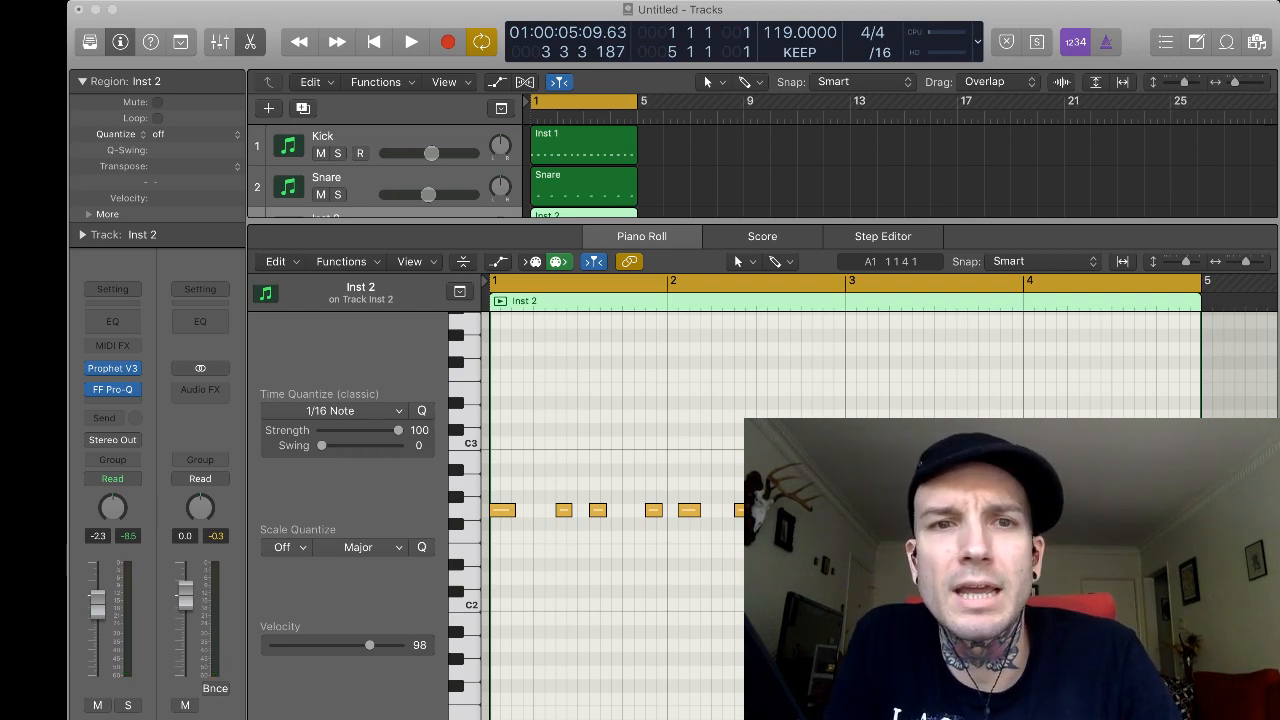
{"action": "key", "text": "g"}
{"action": "key", "text": "g"}
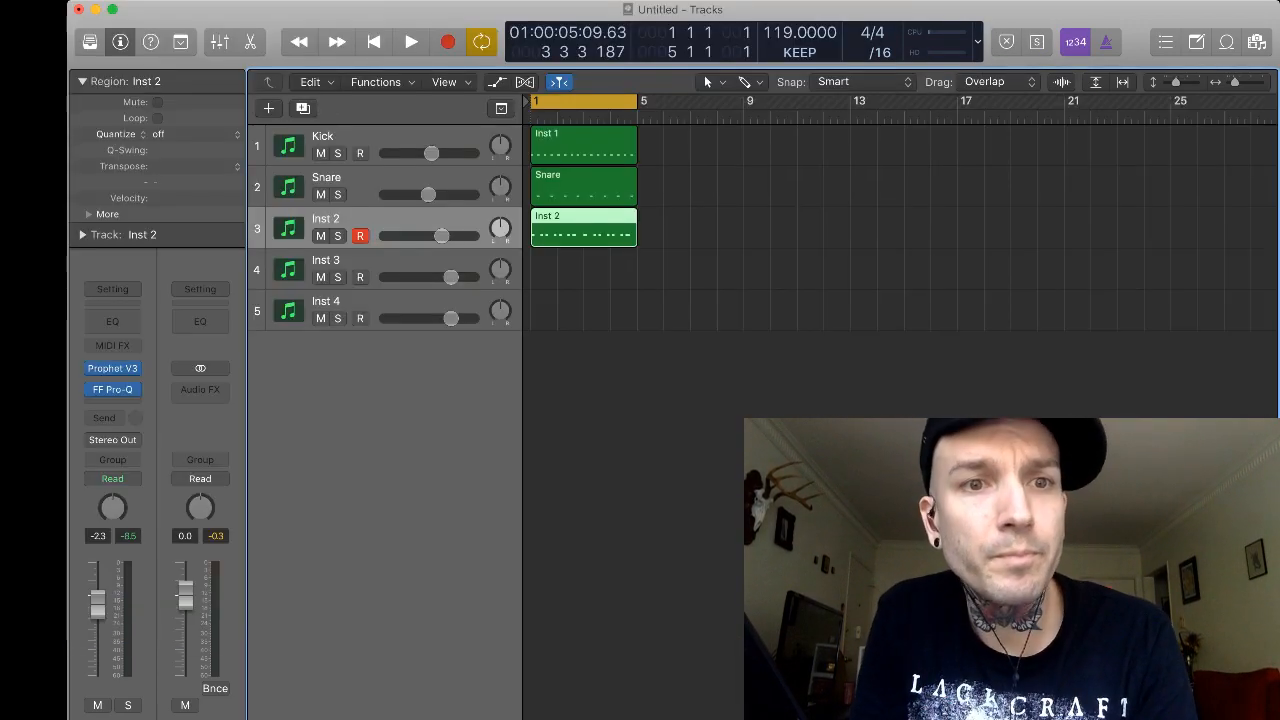
Rename the Inst 2 track as Riff Main.
{"action": "double_click", "coordinate": [326, 218]}
{"action": "type", "text": "Riff"}
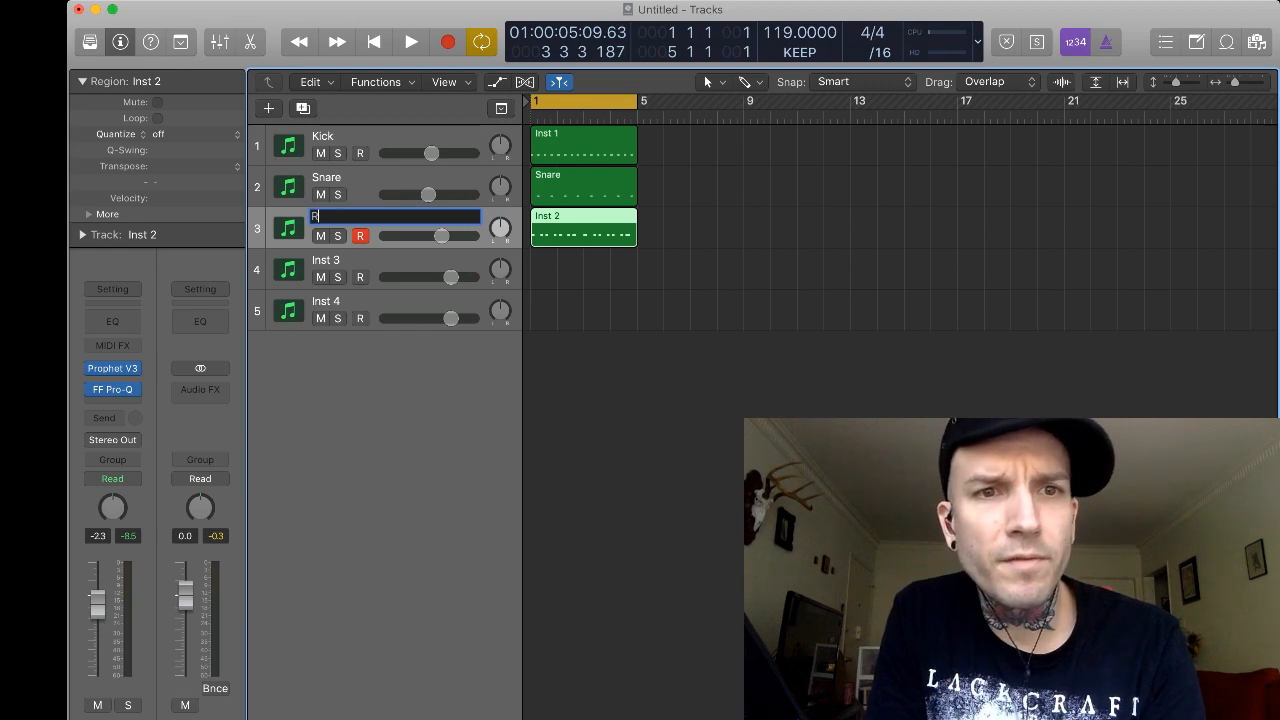
{"action": "key", "text": "Return"}
{"action": "double_click", "coordinate": [322, 218]}
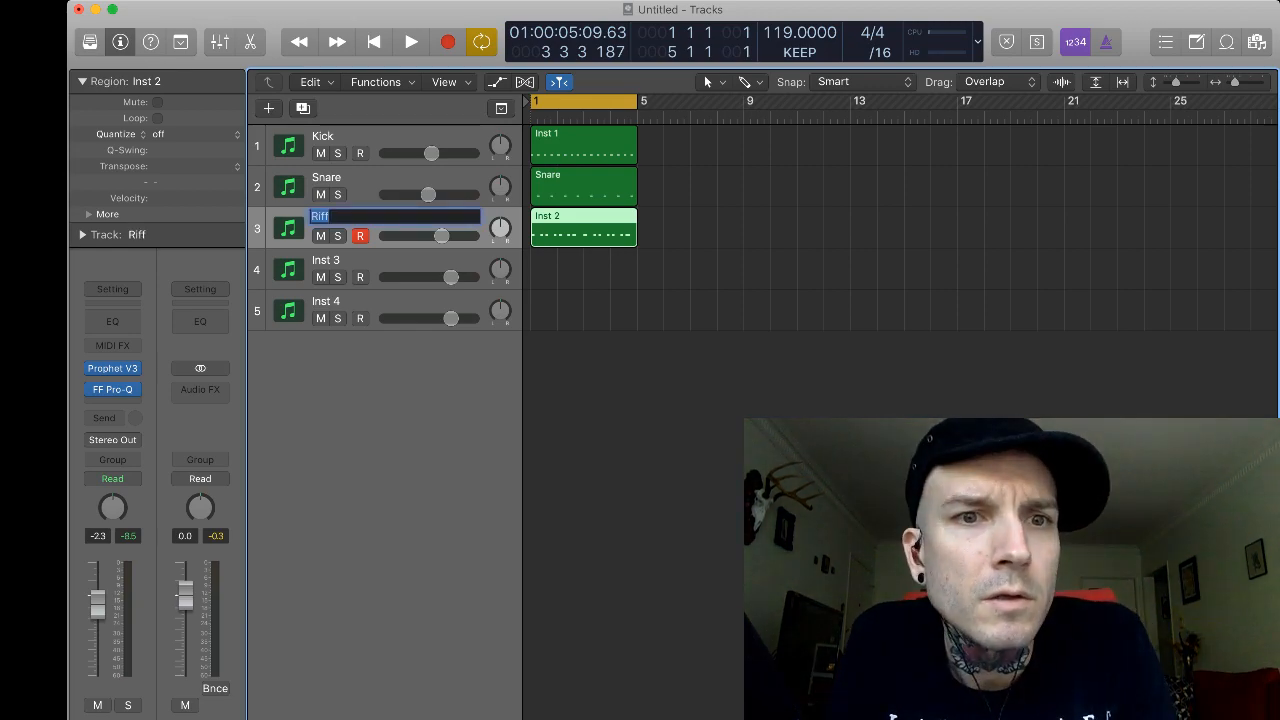
{"action": "key", "text": "Right"}
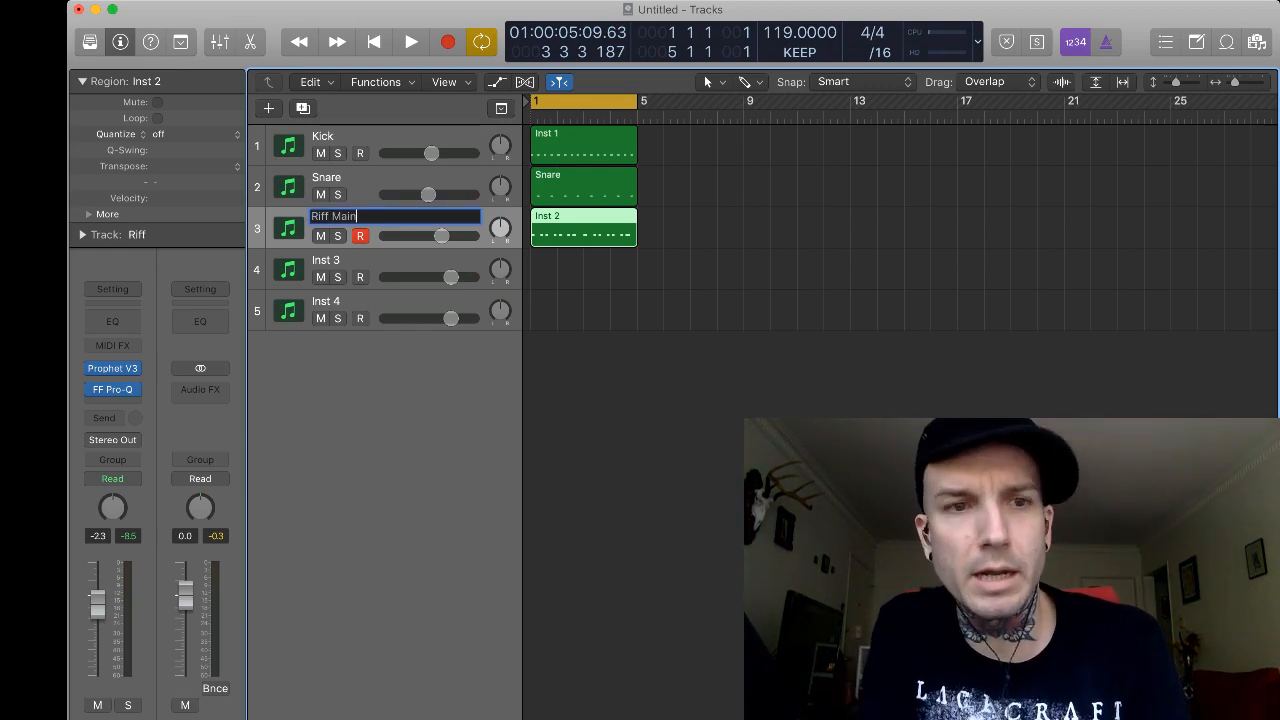
{"action": "key", "text": "Return"}
Rename the Inst 3 track as Lead.
{"action": "double_click", "coordinate": [326, 260]}
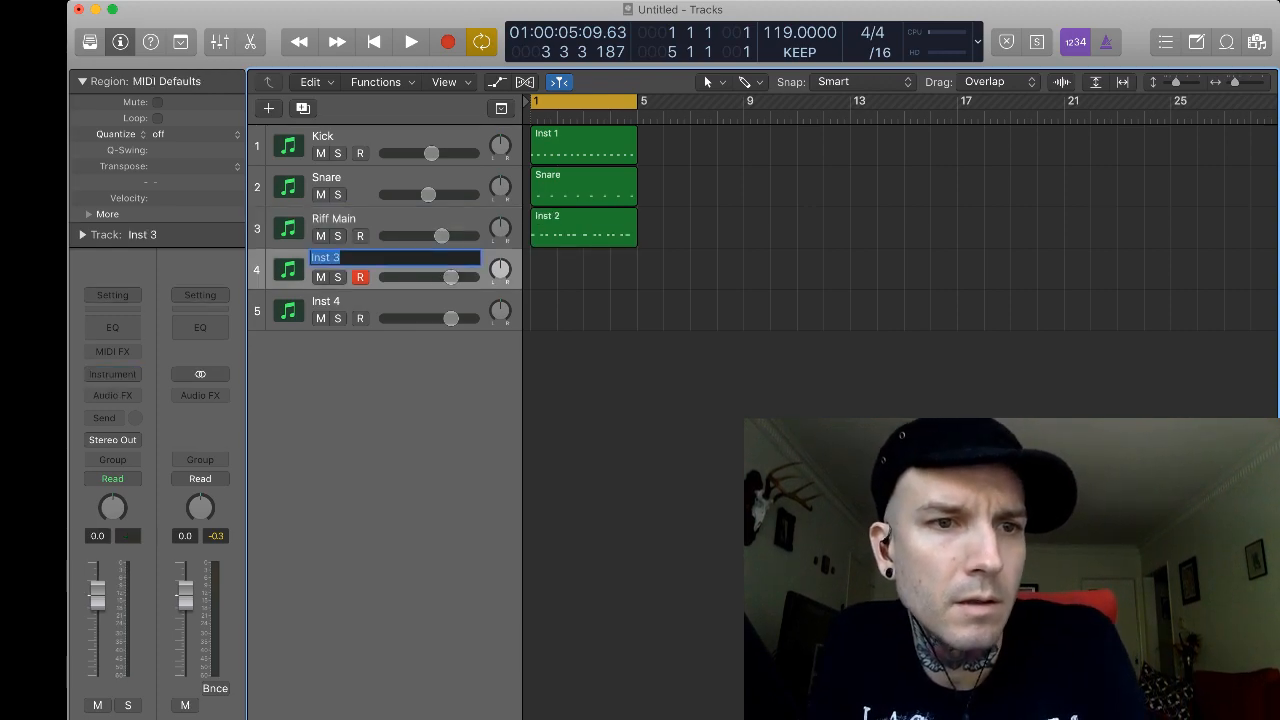
{"action": "type", "text": "Lead"}
{"action": "key", "text": "Return"}
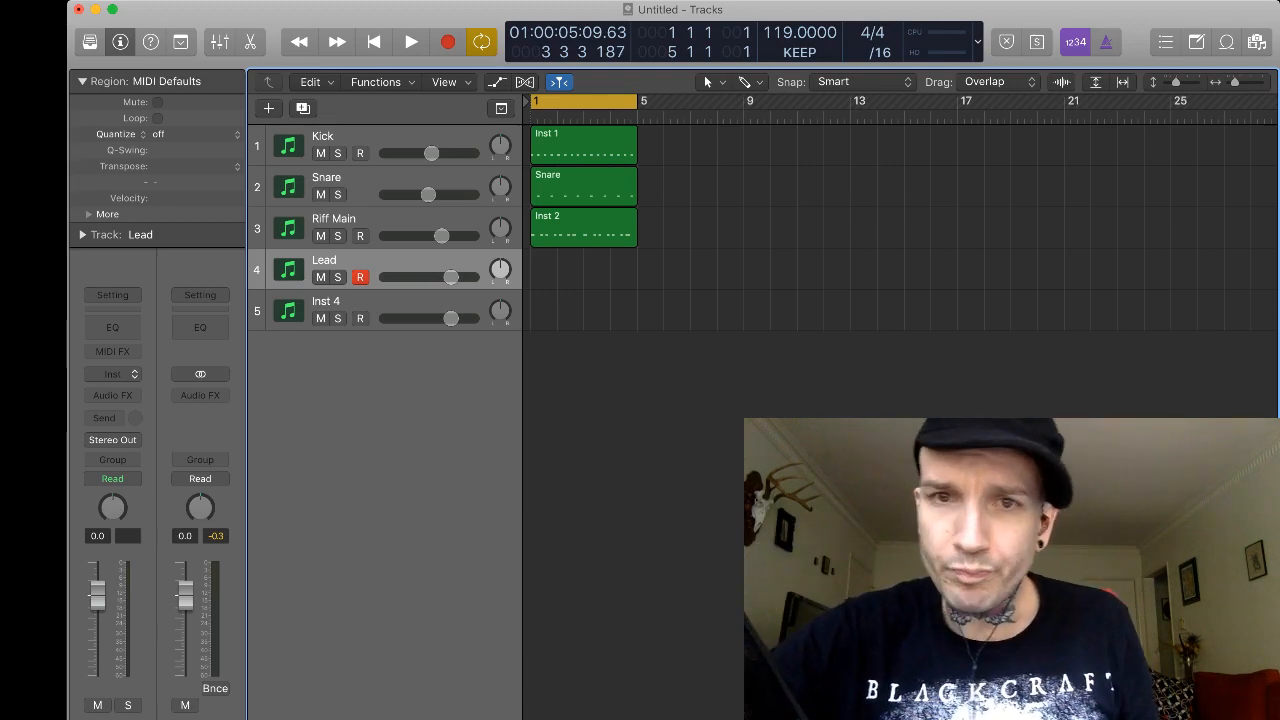
Load Absynth 5 as the instrument on the Lead track, try its sound and close its window.
{"action": "key", "text": "super+Tab"}
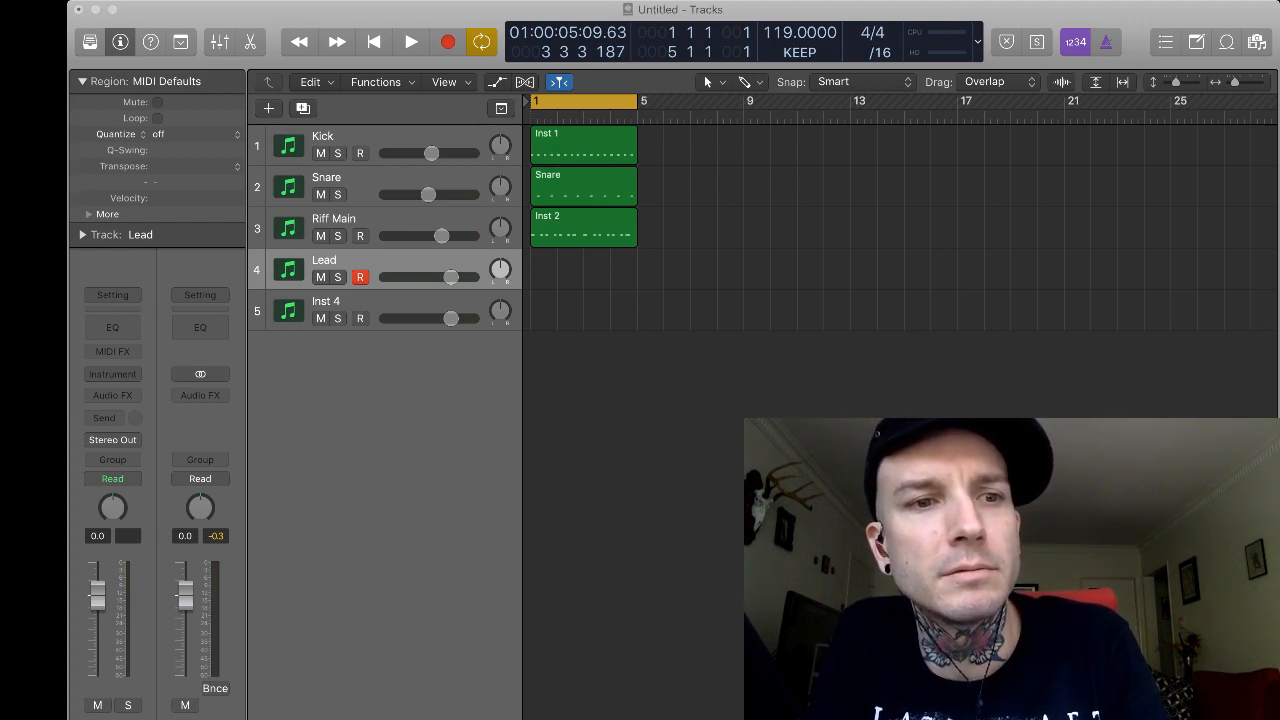
{"action": "left_click", "coordinate": [112, 374]}
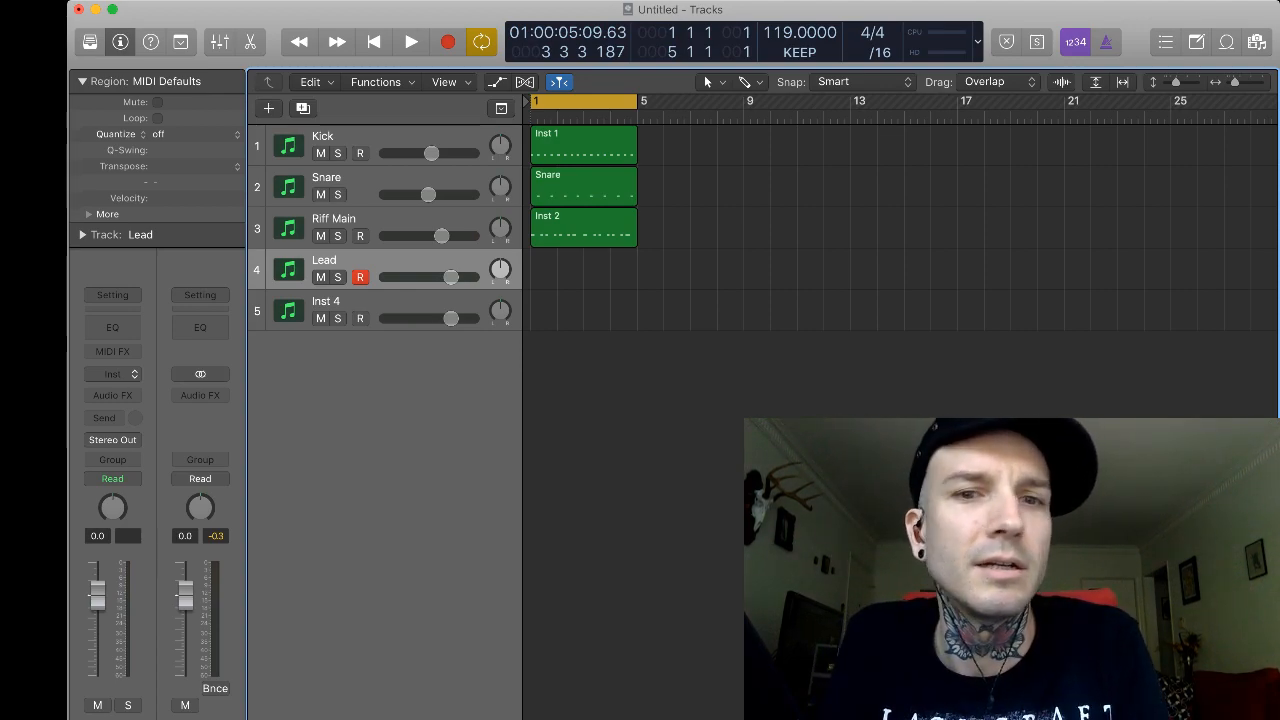
{"action": "left_click", "coordinate": [113, 374]}
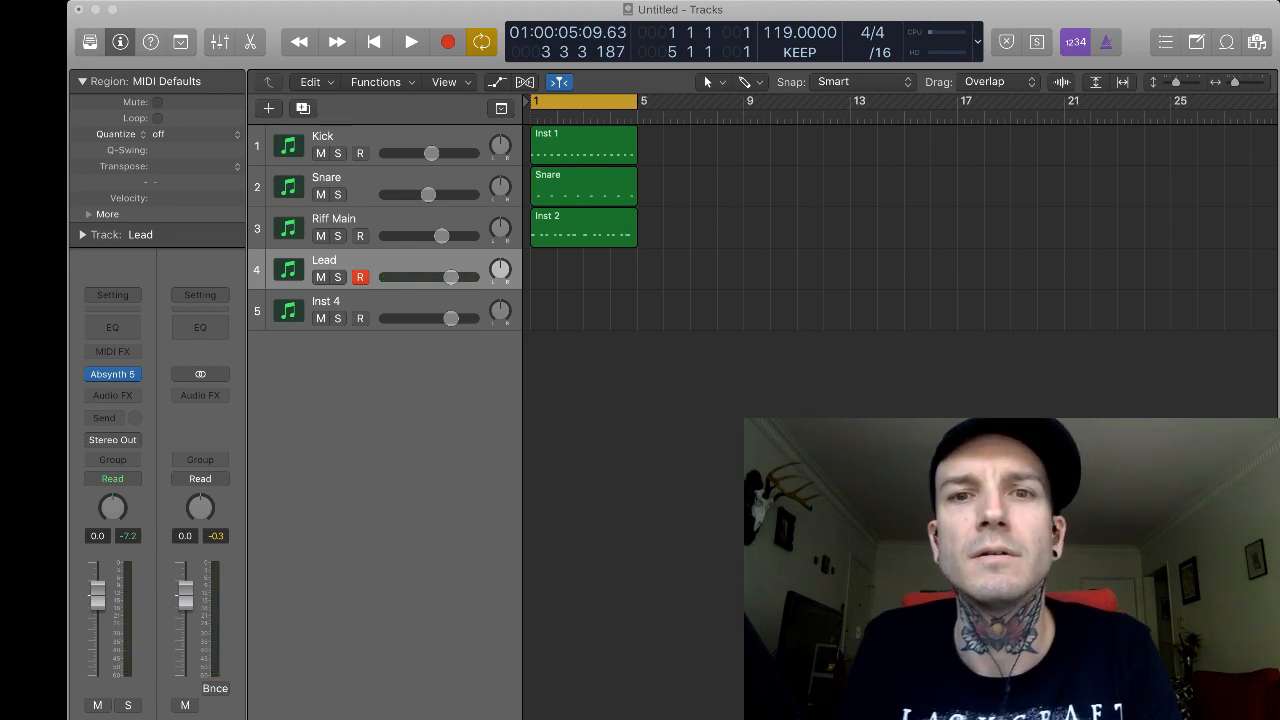
{"action": "key", "text": "super+w"}
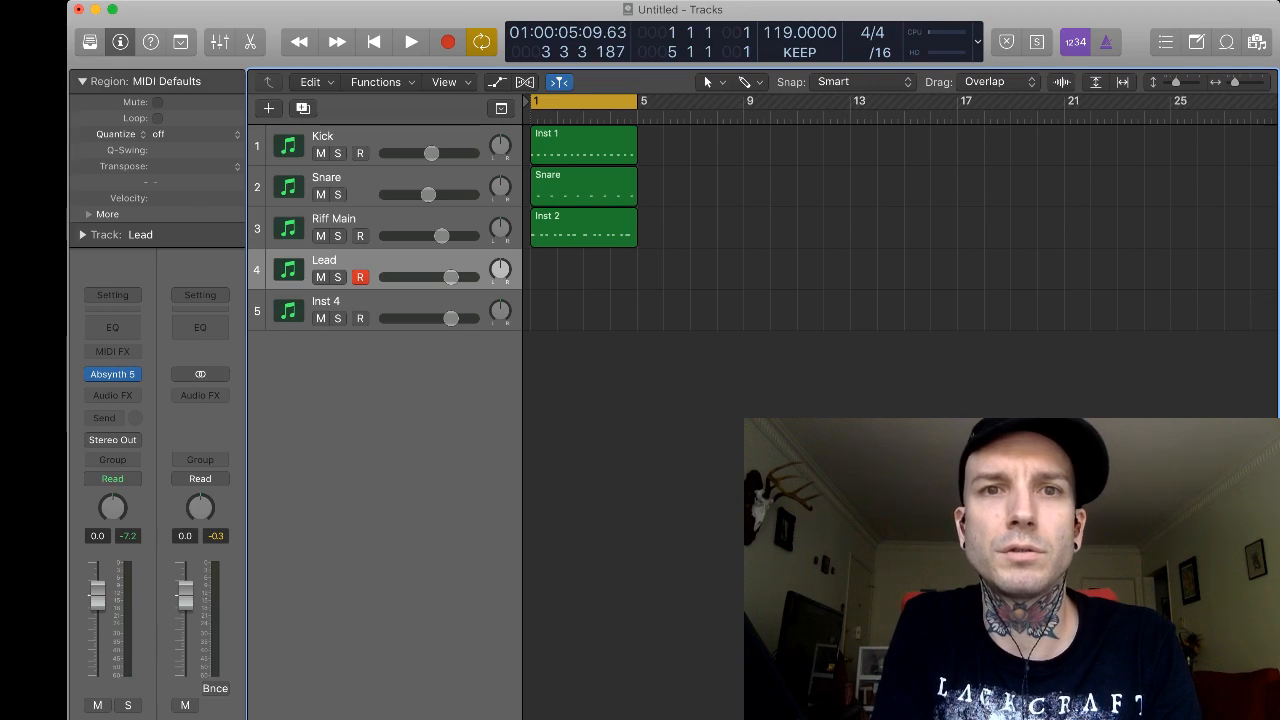
Save the project as "watch me work" and load Alchemy as the Lead track's instrument.
{"action": "key", "text": "super+Tab"}
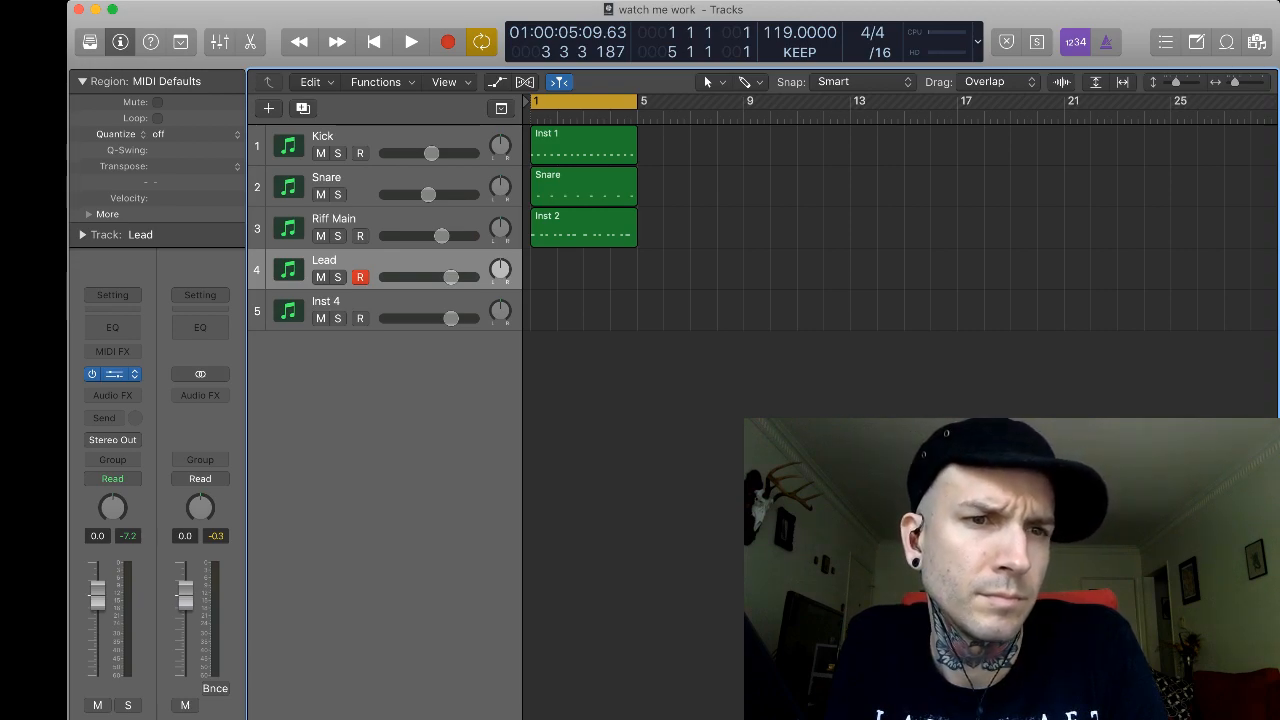
{"action": "left_click", "coordinate": [114, 374]}
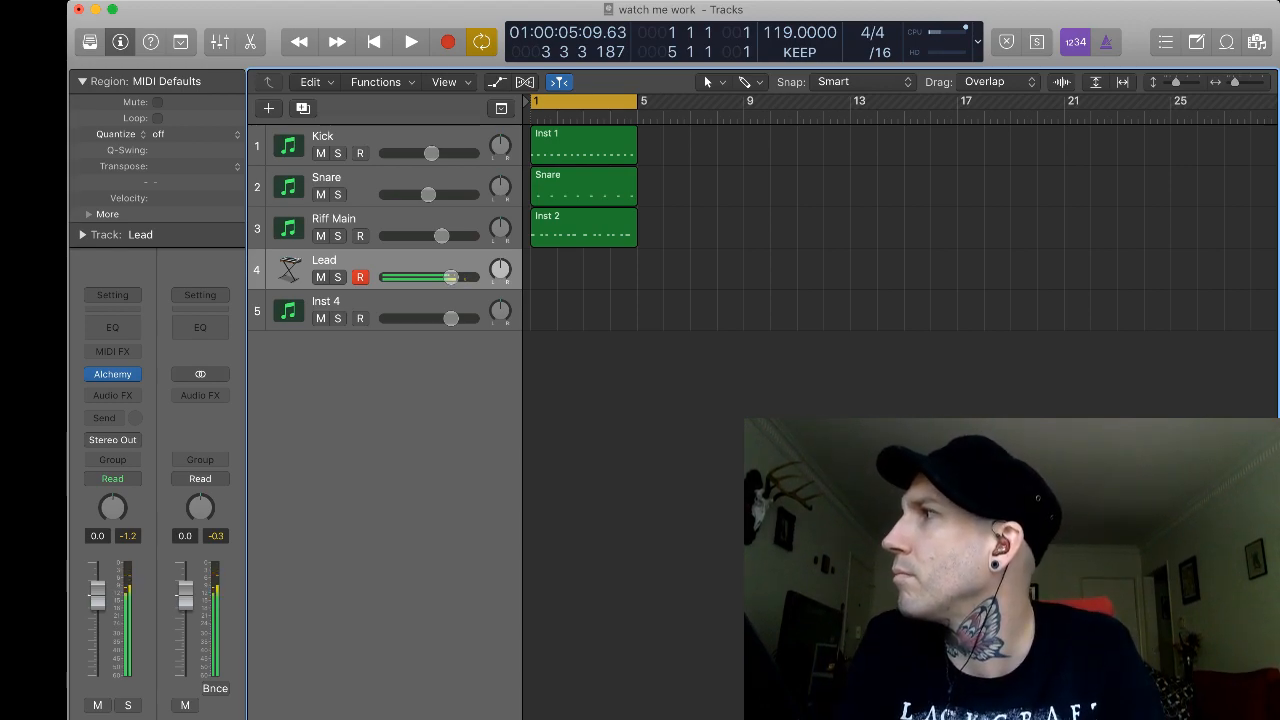
Rehearse the Alchemy part over the loop and record it on the Lead track across the four bars.
{"action": "key", "text": "space"}
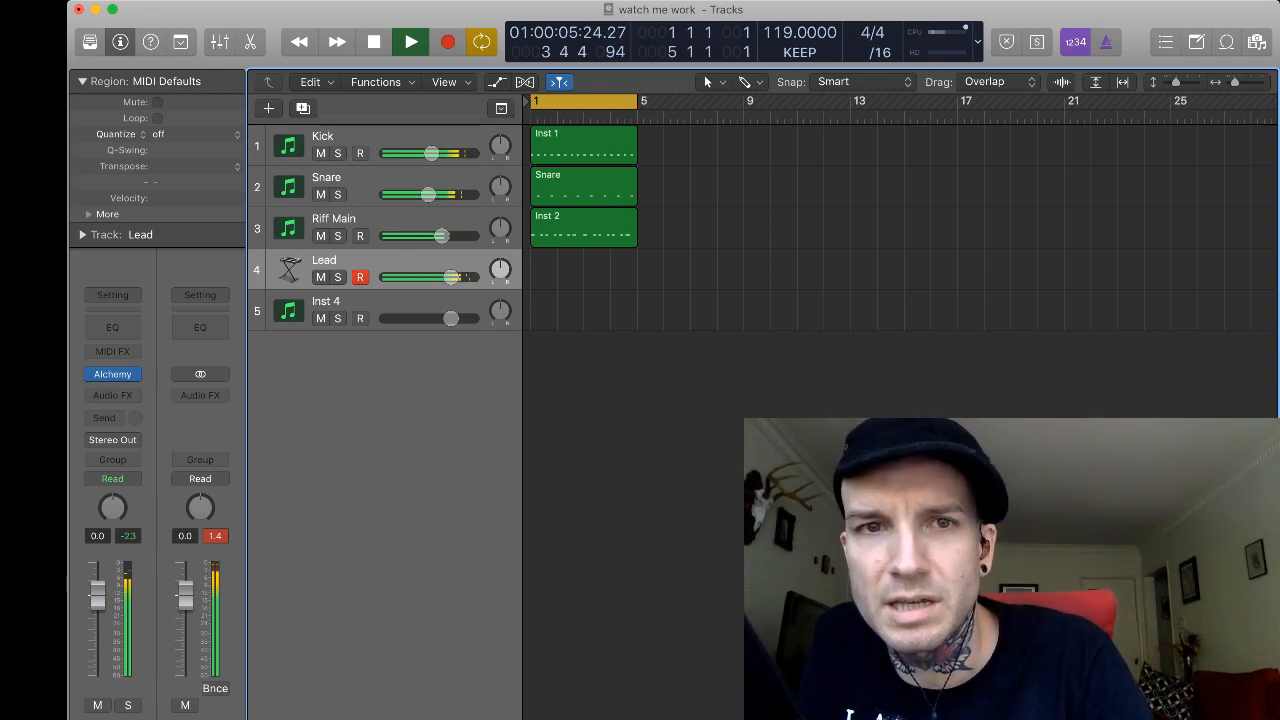
{"action": "key", "text": "space"}
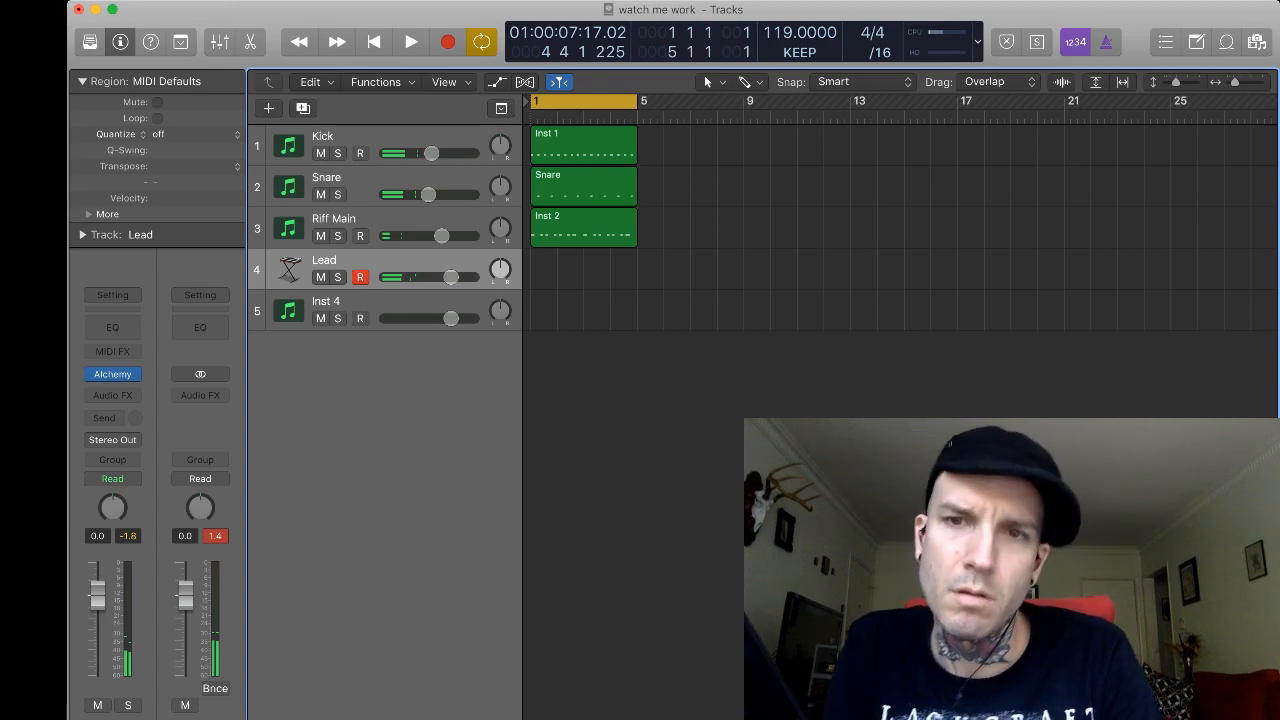
{"action": "key", "text": "r"}
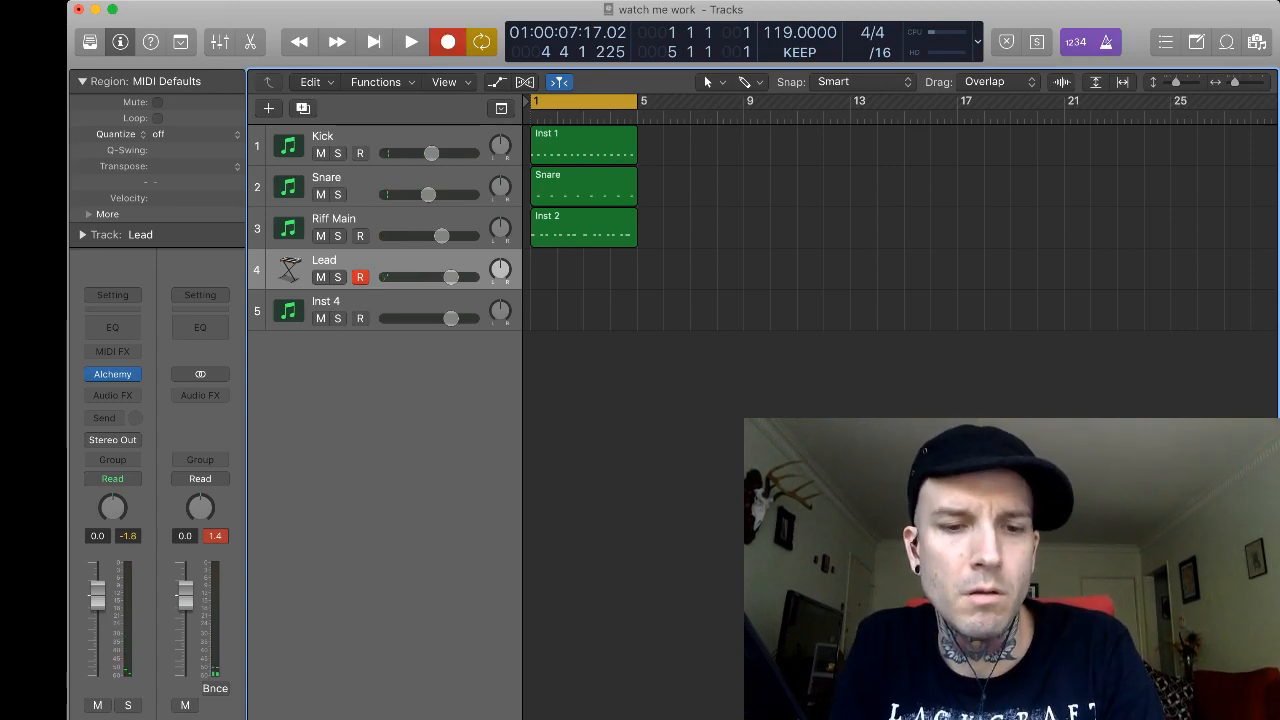
{"action": "key", "text": "r"}
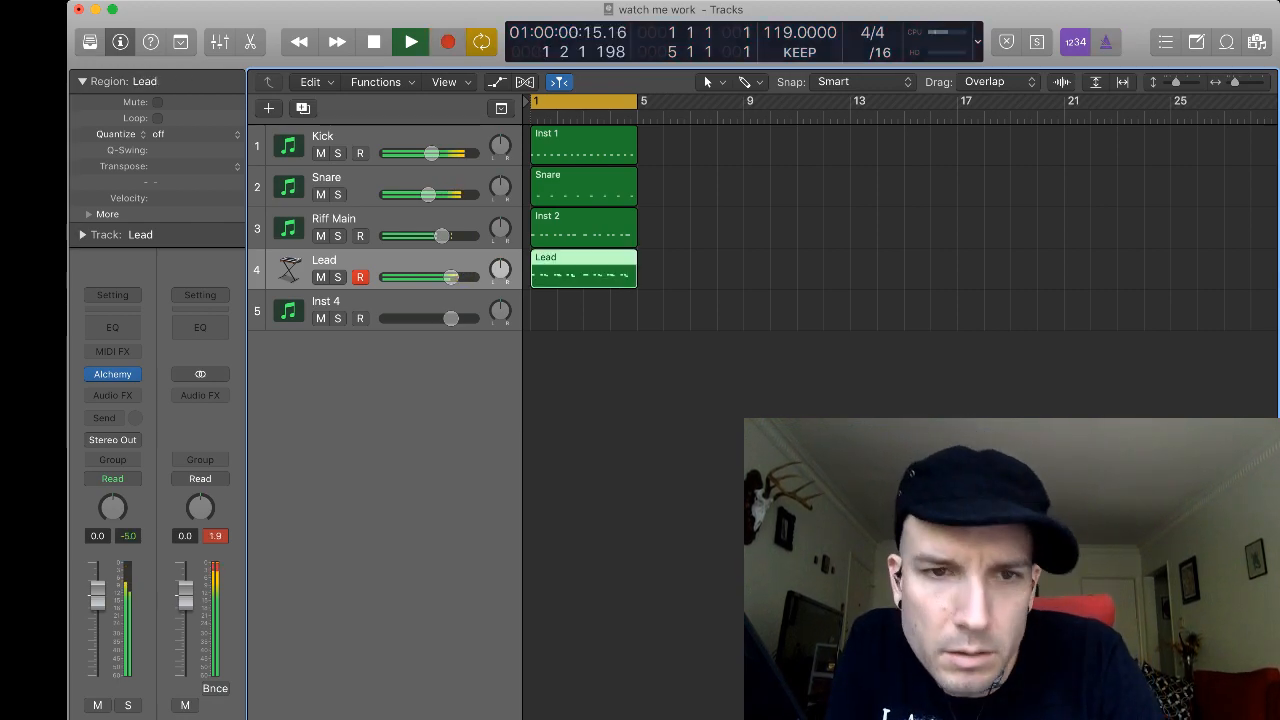
{"action": "key", "text": "space"}
Select all notes in the Lead region and quantize them to 1/16 notes, checking the result by playback.
{"action": "key", "text": "p"}
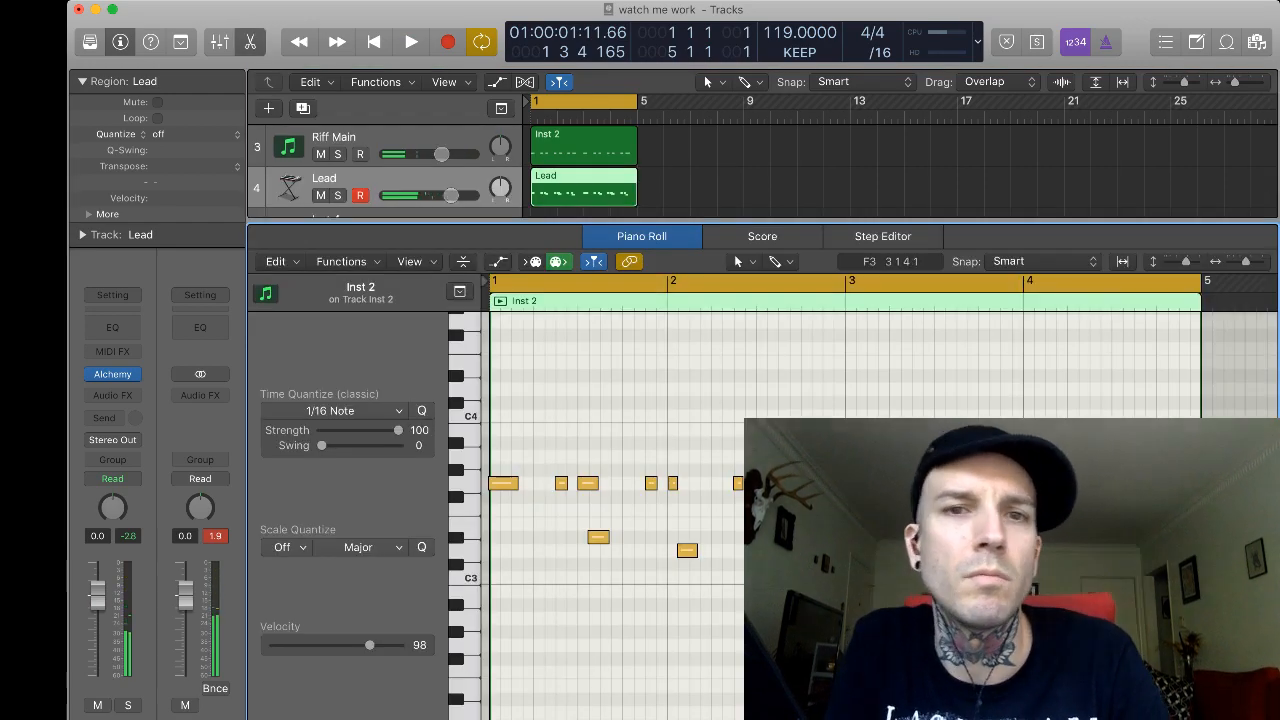
{"action": "left_click_drag", "start_coordinate": [1212, 441], "coordinate": [500, 612]}
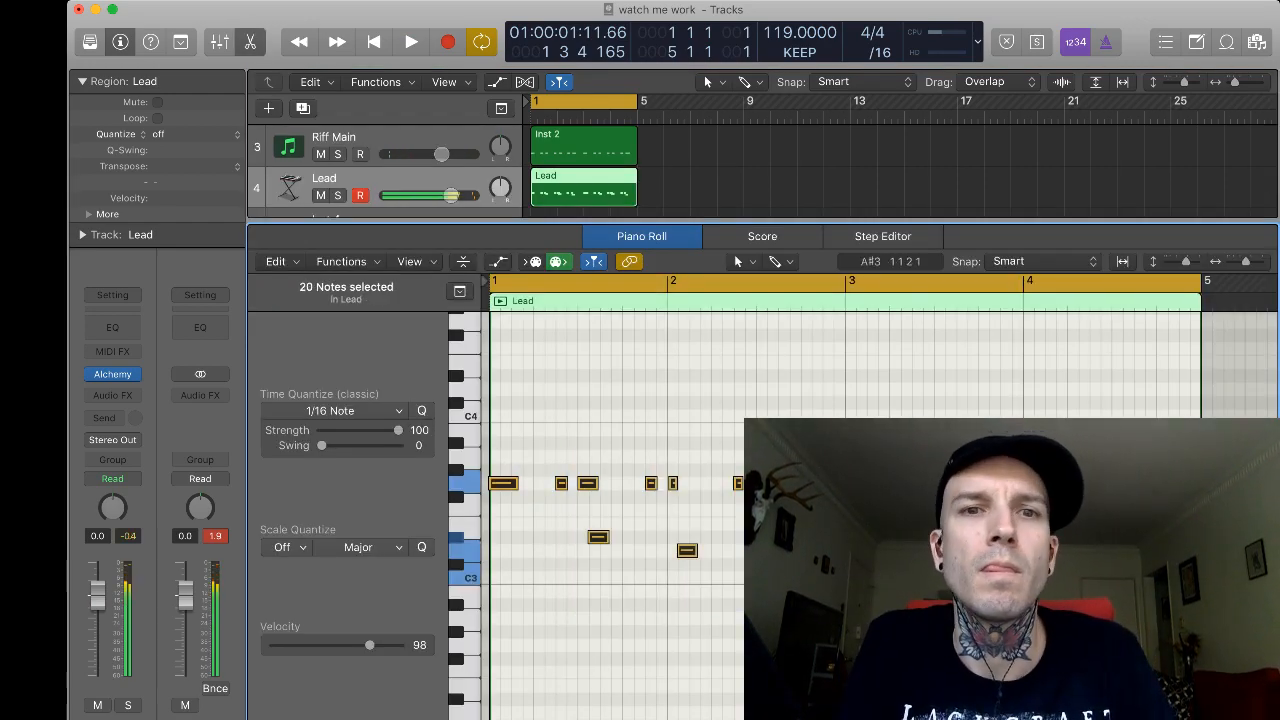
{"action": "key", "text": "space"}
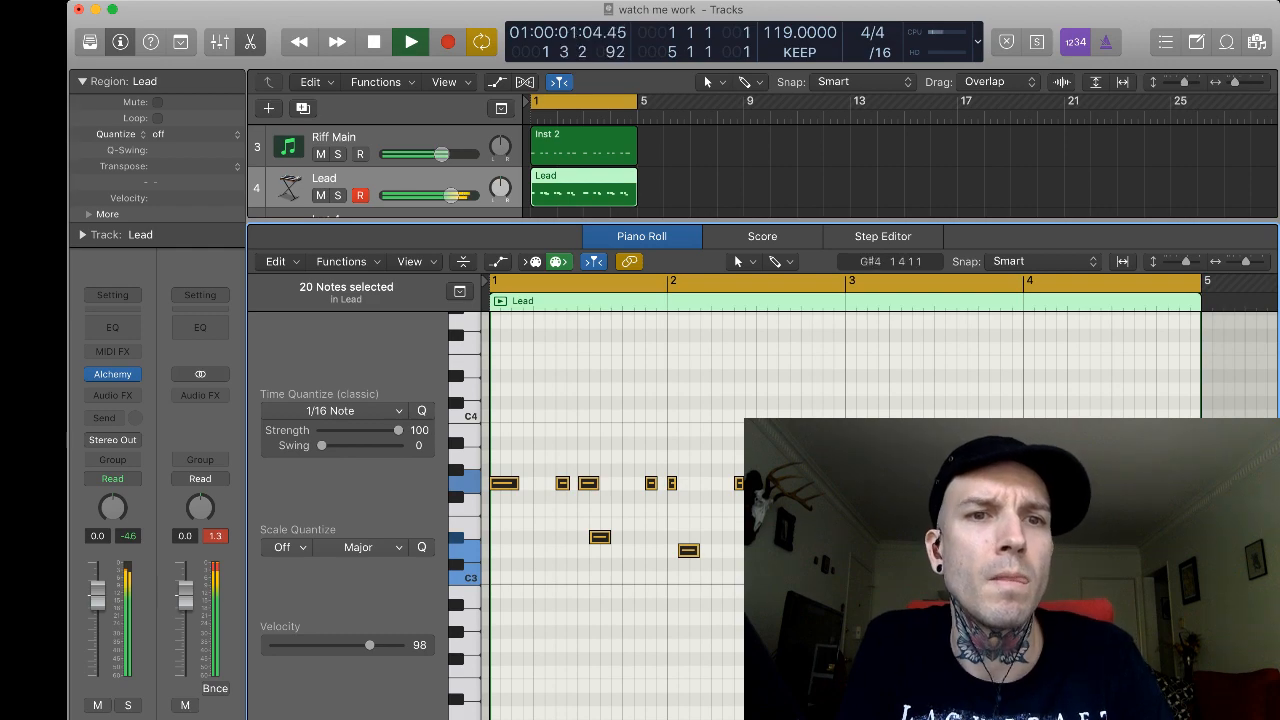
{"action": "key", "text": "p"}
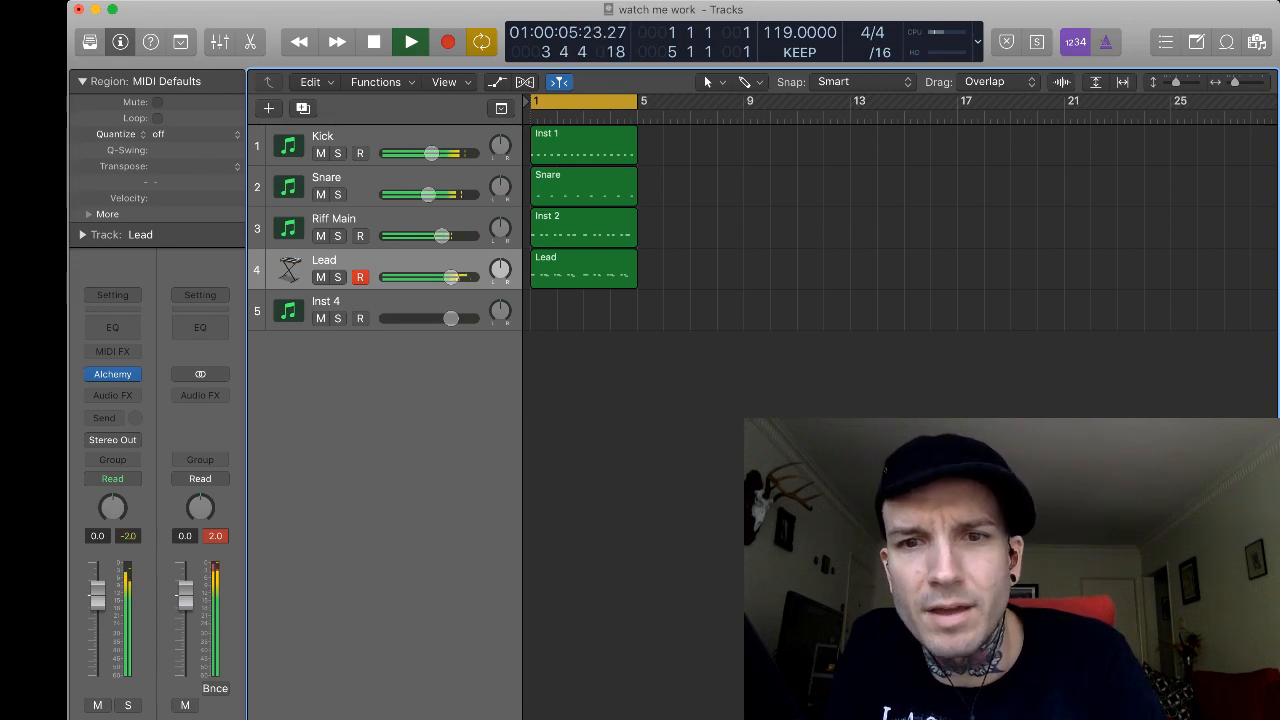
Solo the Lead track and open its region in an enlarged Piano Roll with no notes selected.
{"action": "key", "text": "s"}
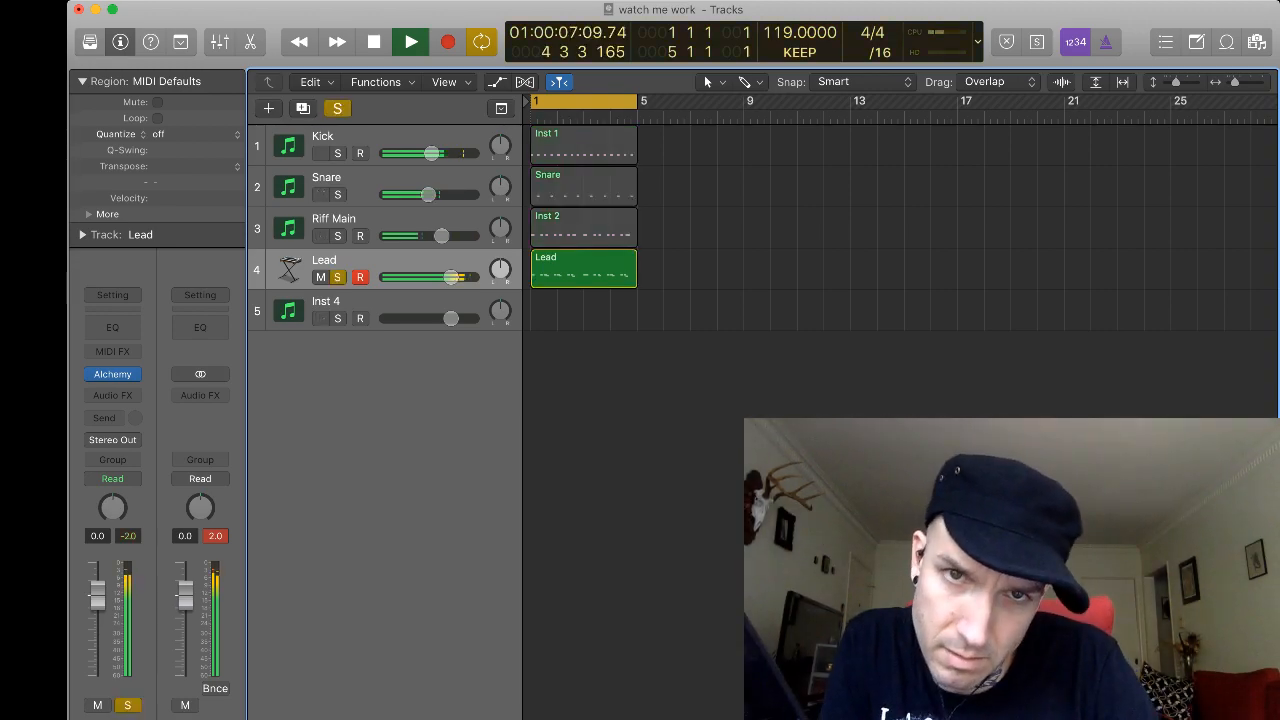
{"action": "key", "text": "space"}
{"action": "key", "text": "p"}
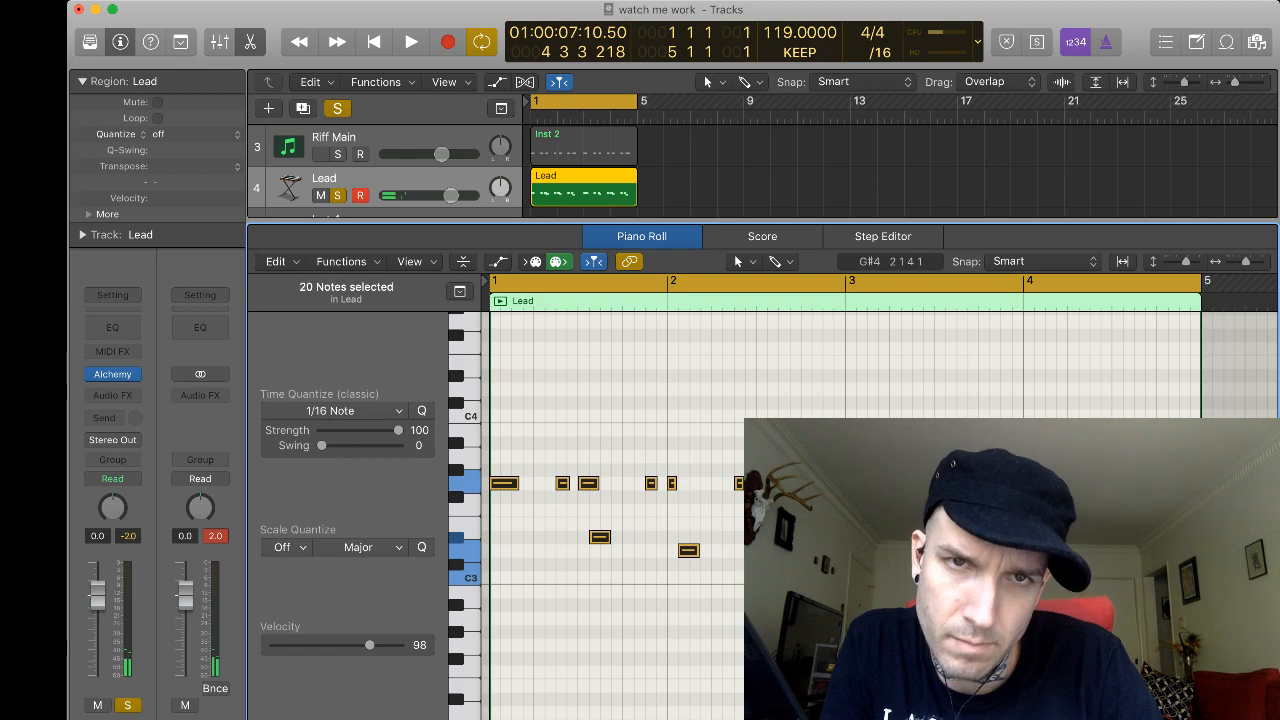
{"action": "left_click_drag", "start_coordinate": [694, 221], "coordinate": [694, 152]}
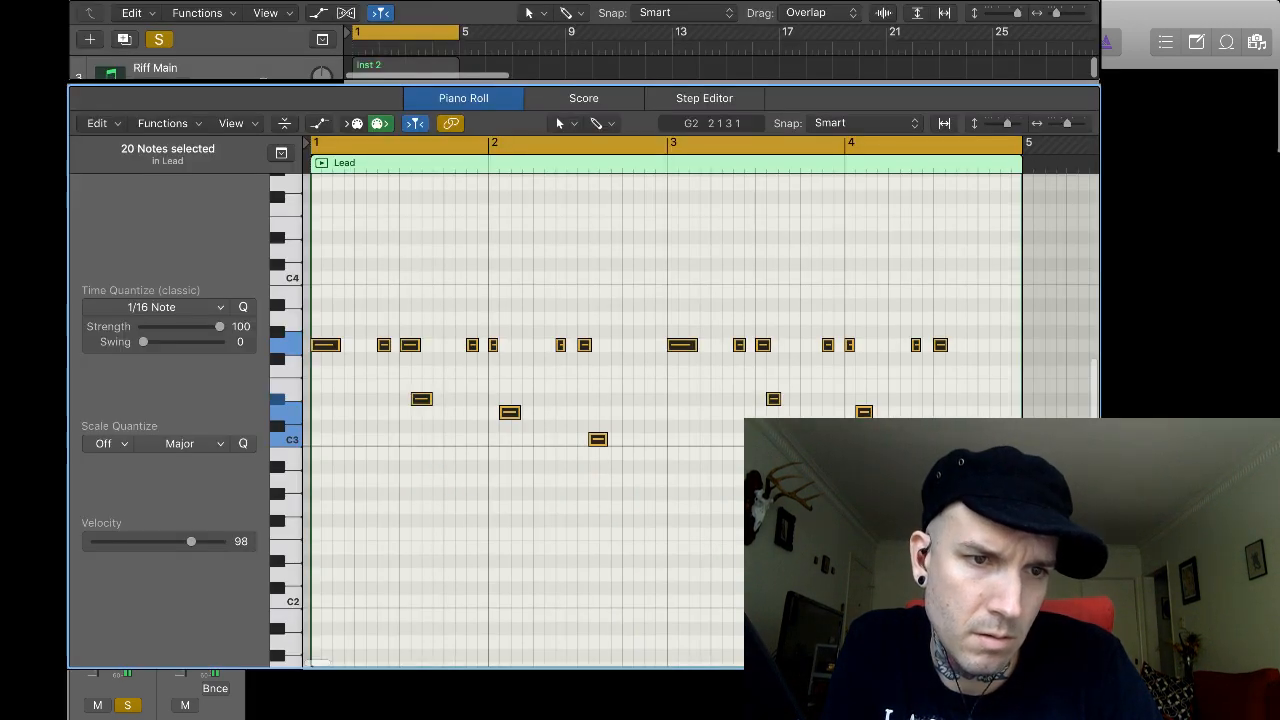
{"action": "left_click", "coordinate": [690, 576]}
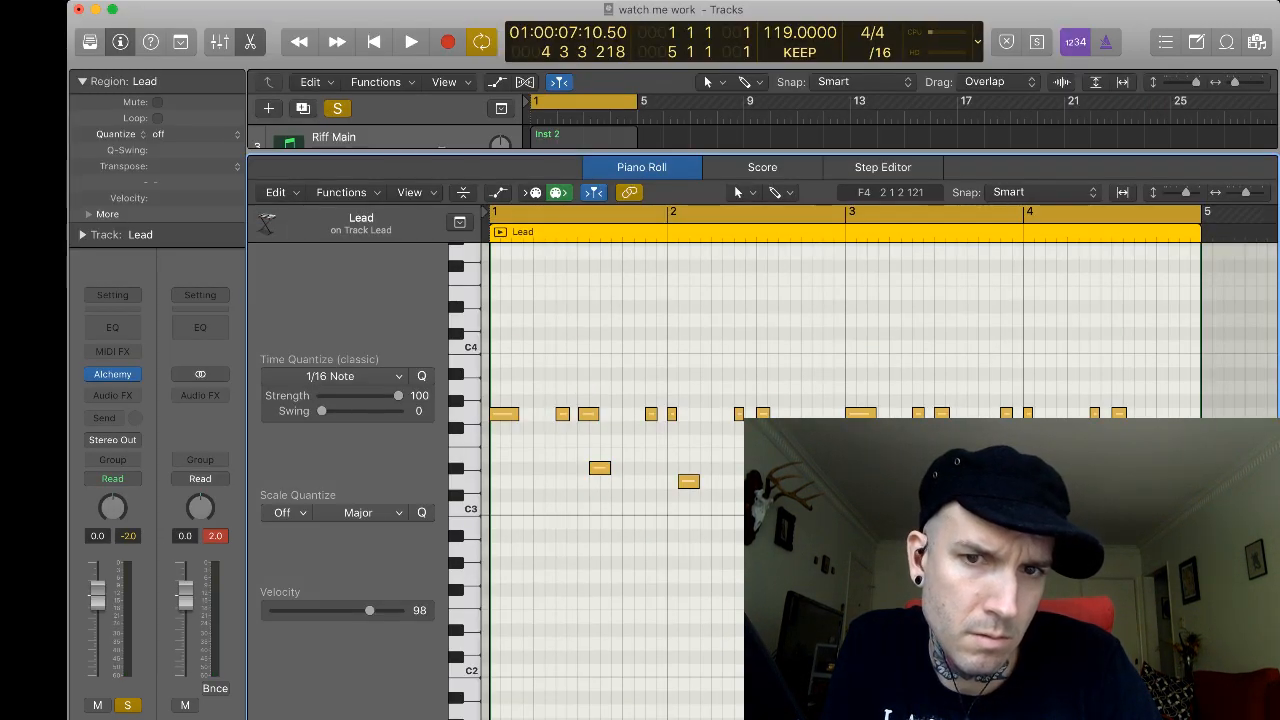
Set the Lead volume to -4.8 dB and move the C3 note at 2 3 3 1 down to G2, checking by playback.
{"action": "key", "text": "space"}
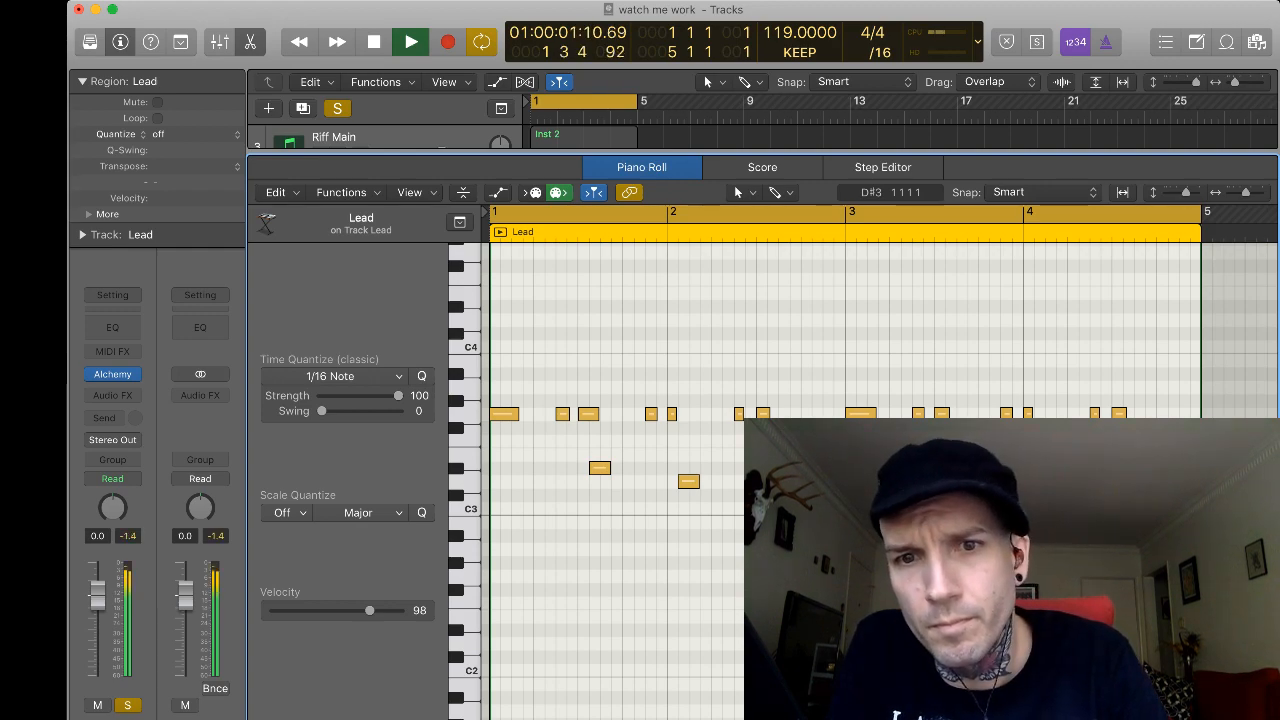
{"action": "key", "text": "space"}
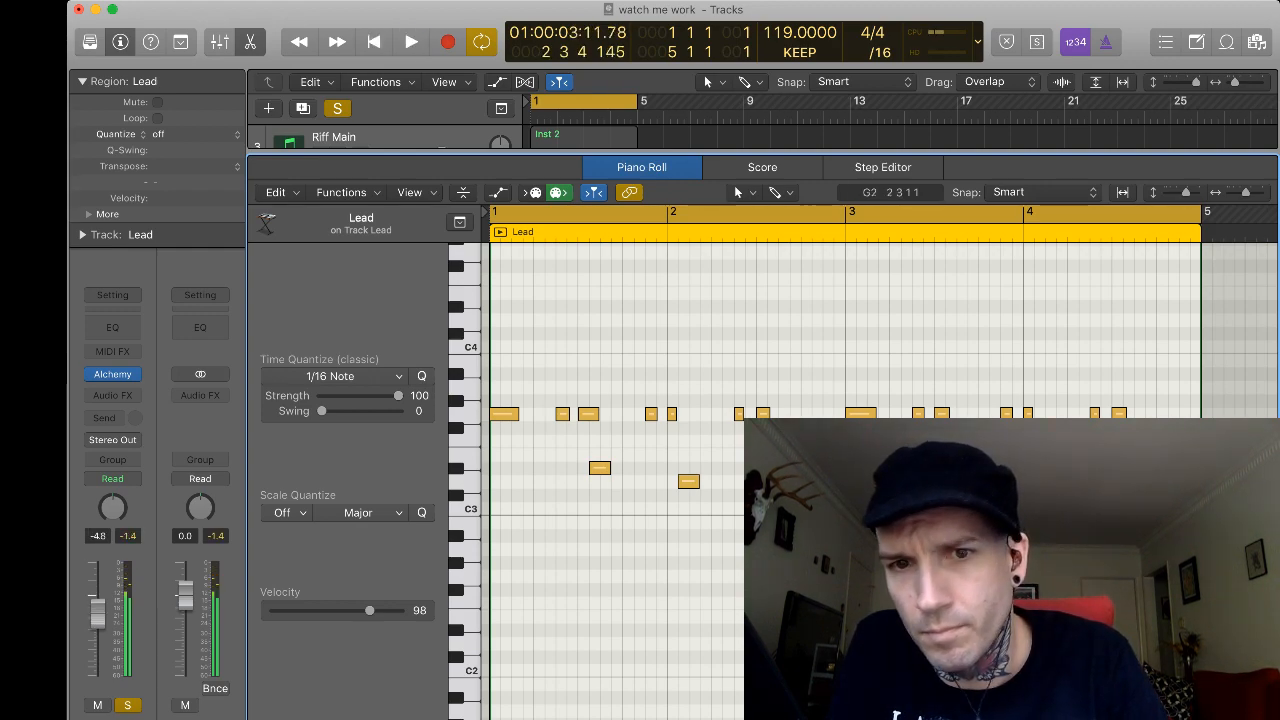
{"action": "left_click", "coordinate": [783, 509]}
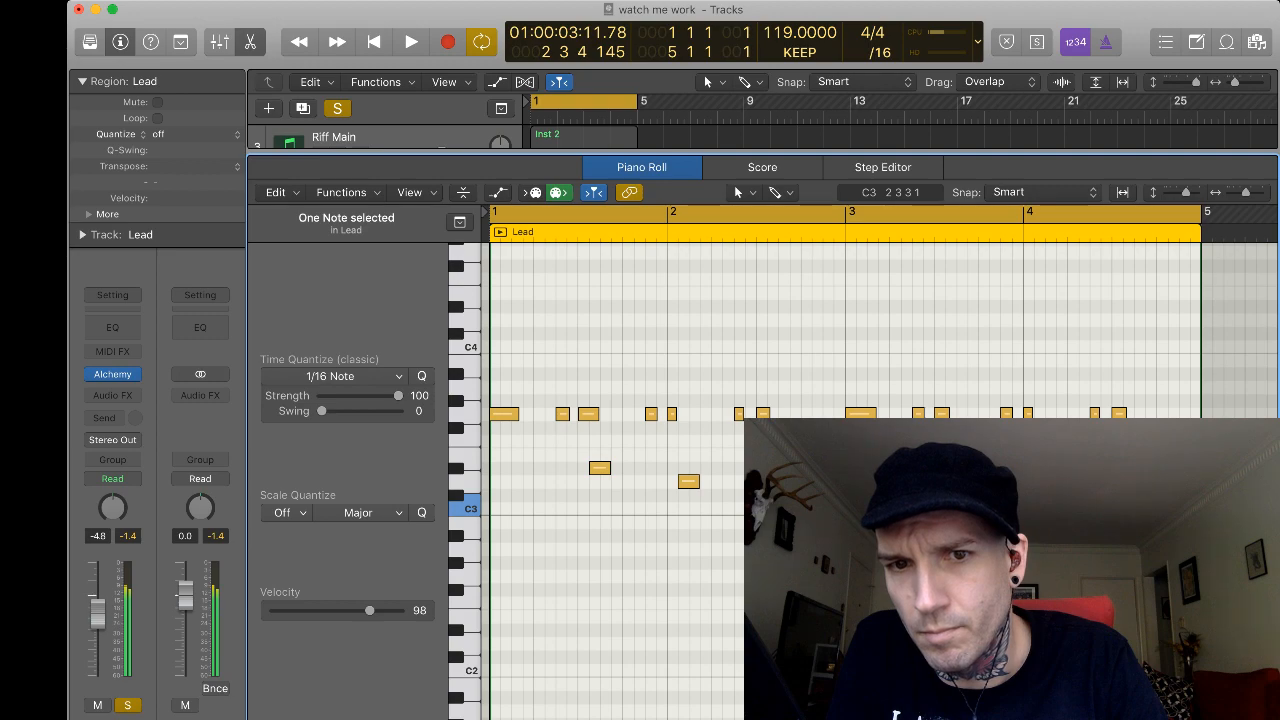
{"action": "left_click_drag", "start_coordinate": [783, 509], "coordinate": [771, 576]}
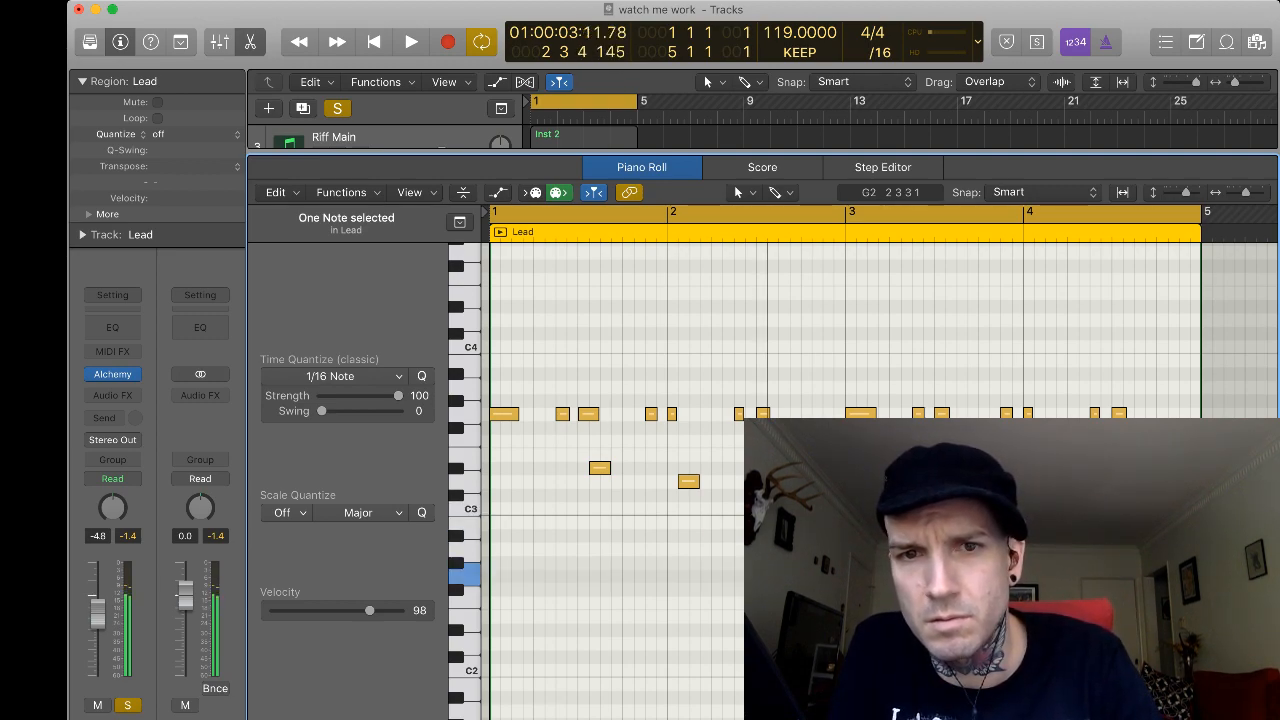
{"action": "key", "text": "space"}
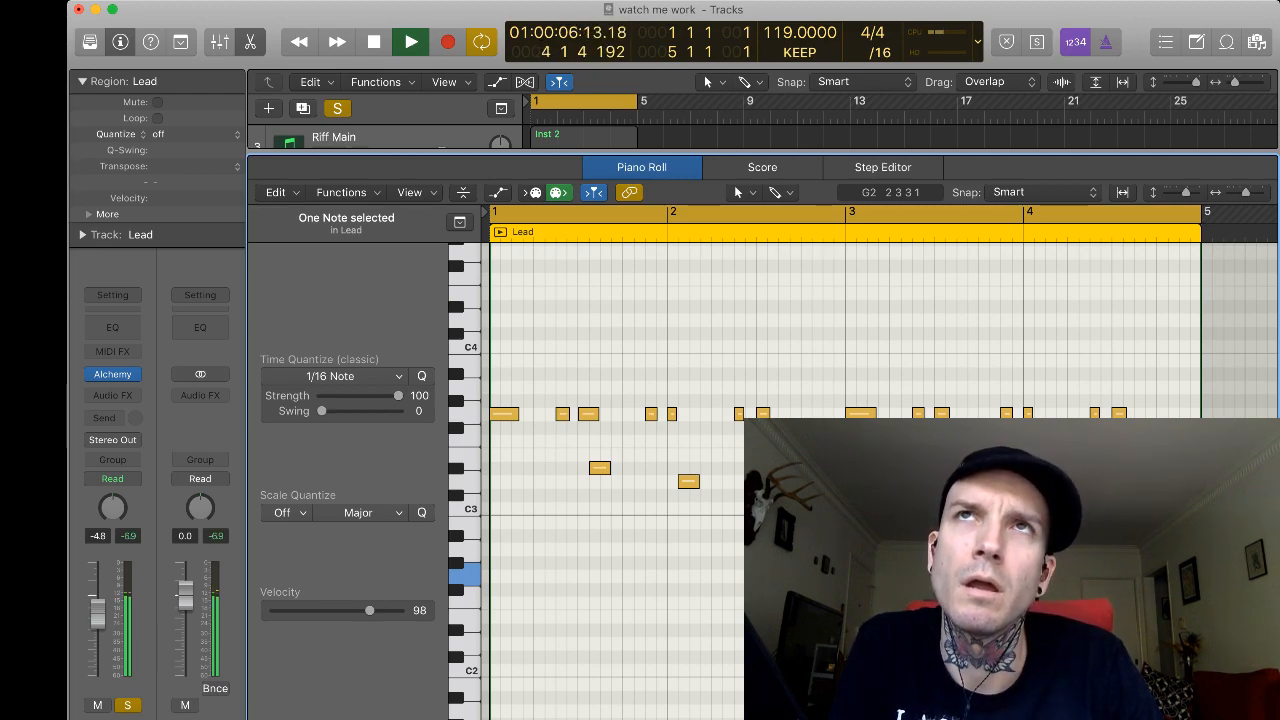
{"action": "key", "text": "space"}
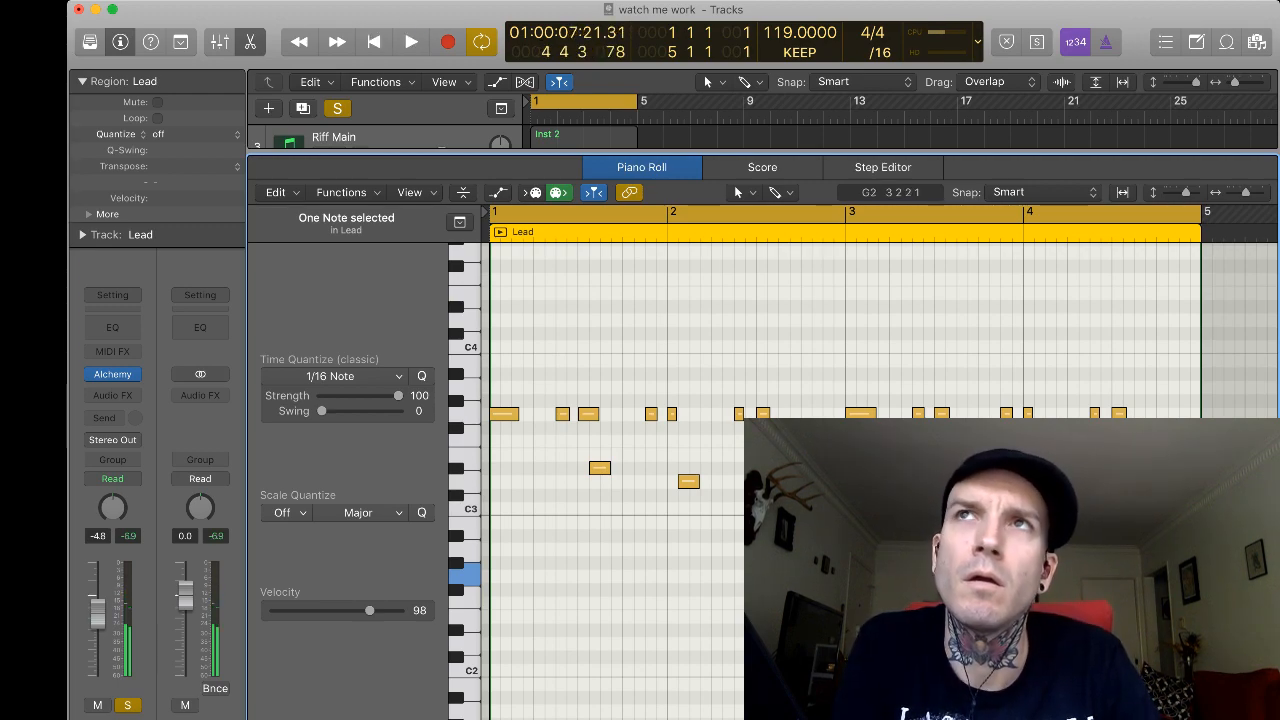
Audition the soloed Lead, lower the note at 2 4 1 to G2 and add an F#2 note at 2 4 3.
{"action": "key", "text": "space"}
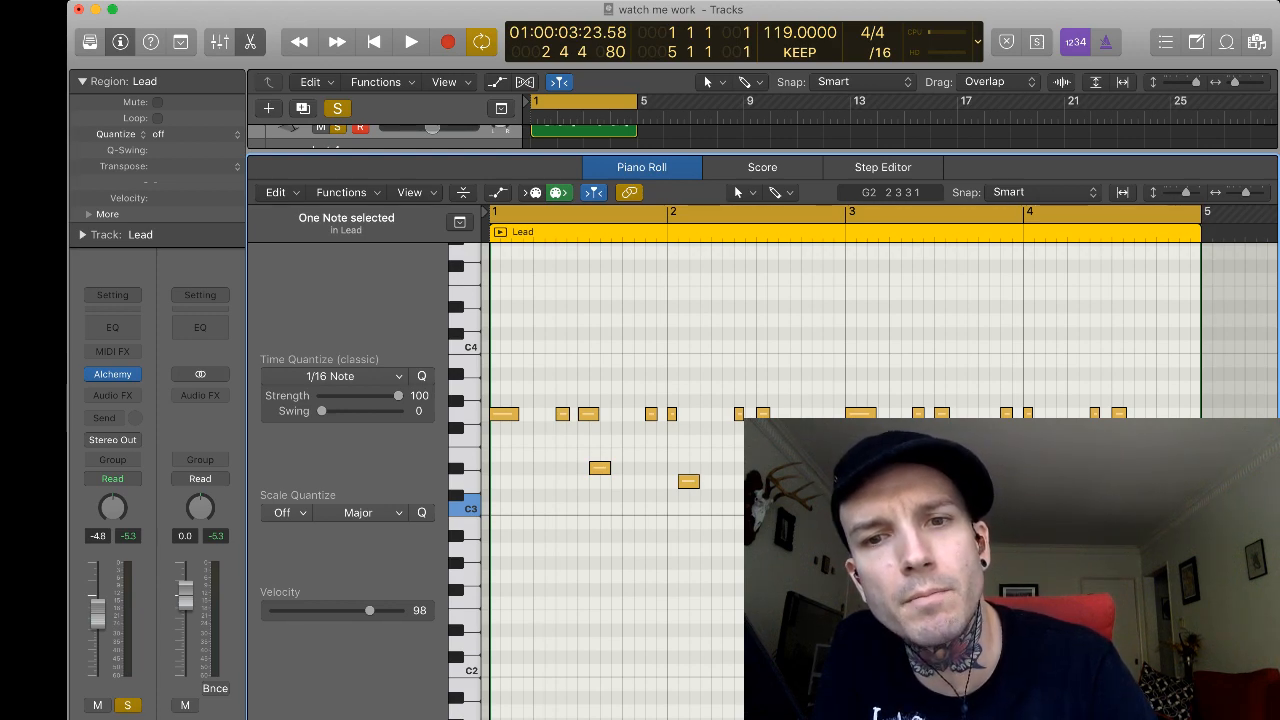
{"action": "key", "text": "space"}
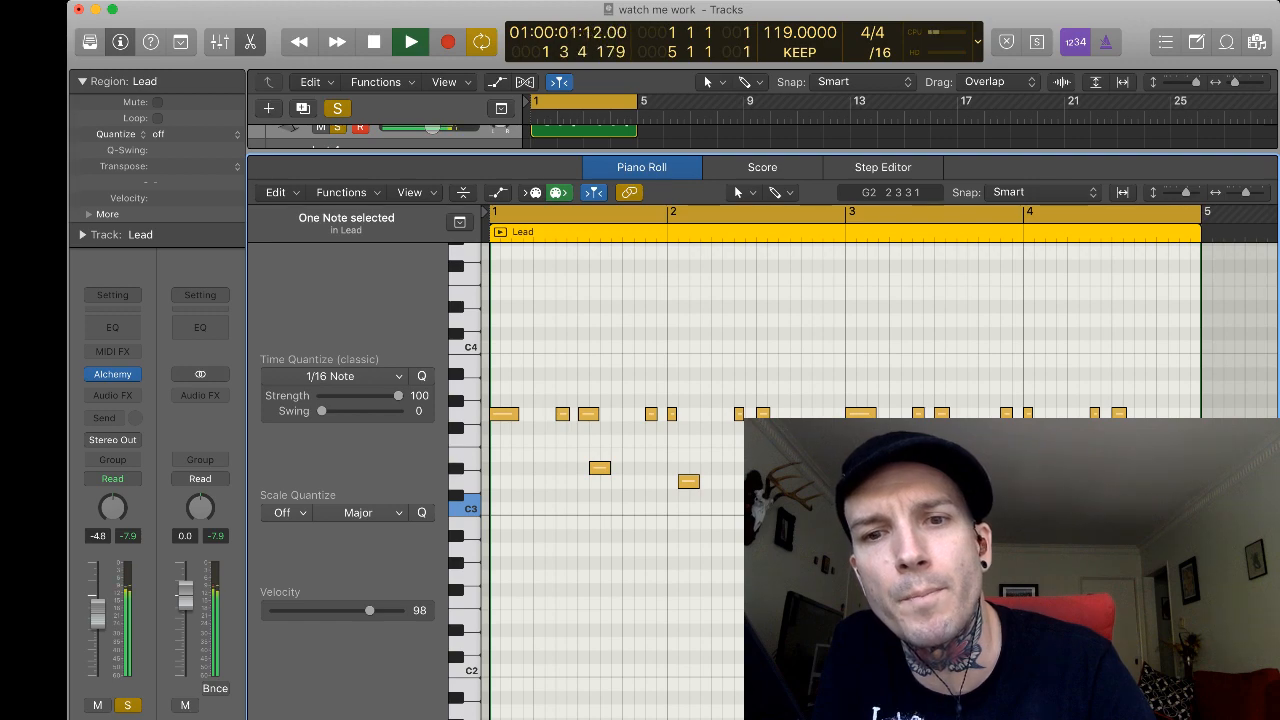
{"action": "key", "text": "space"}
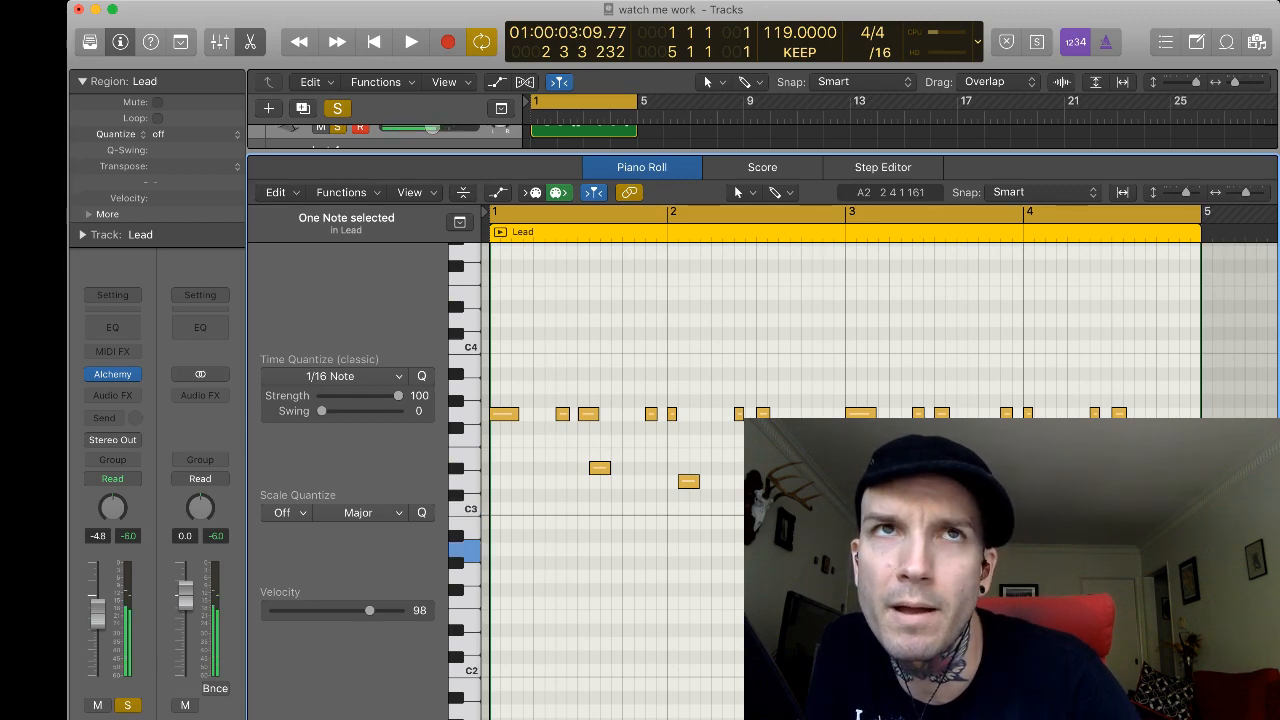
{"action": "left_click_drag", "start_coordinate": [809, 550], "coordinate": [807, 575]}
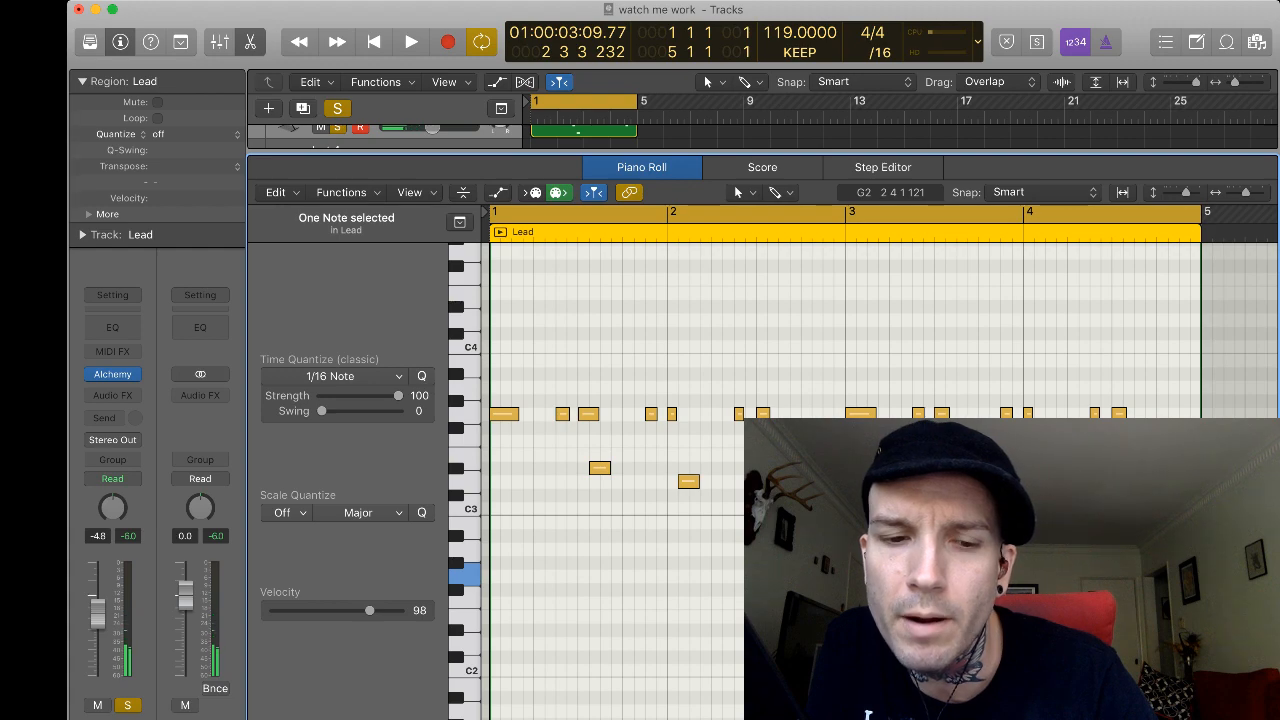
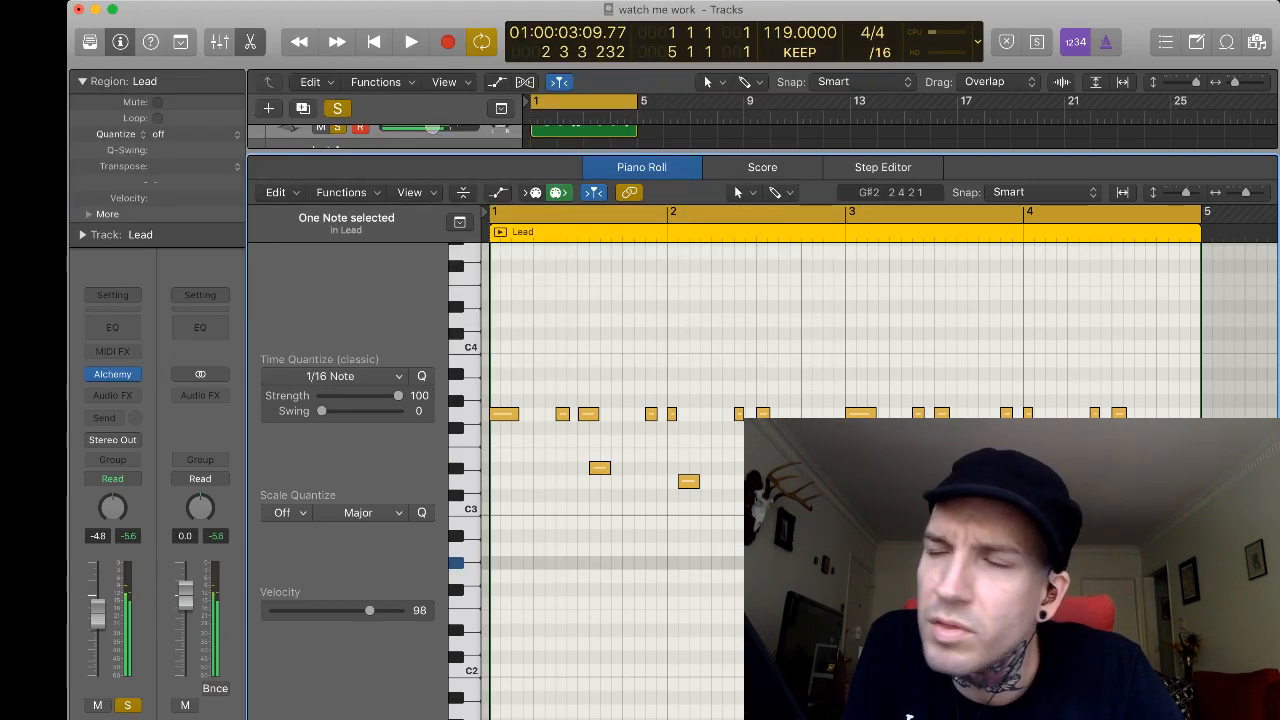
{"action": "left_click", "coordinate": [828, 590], "text": "super"}
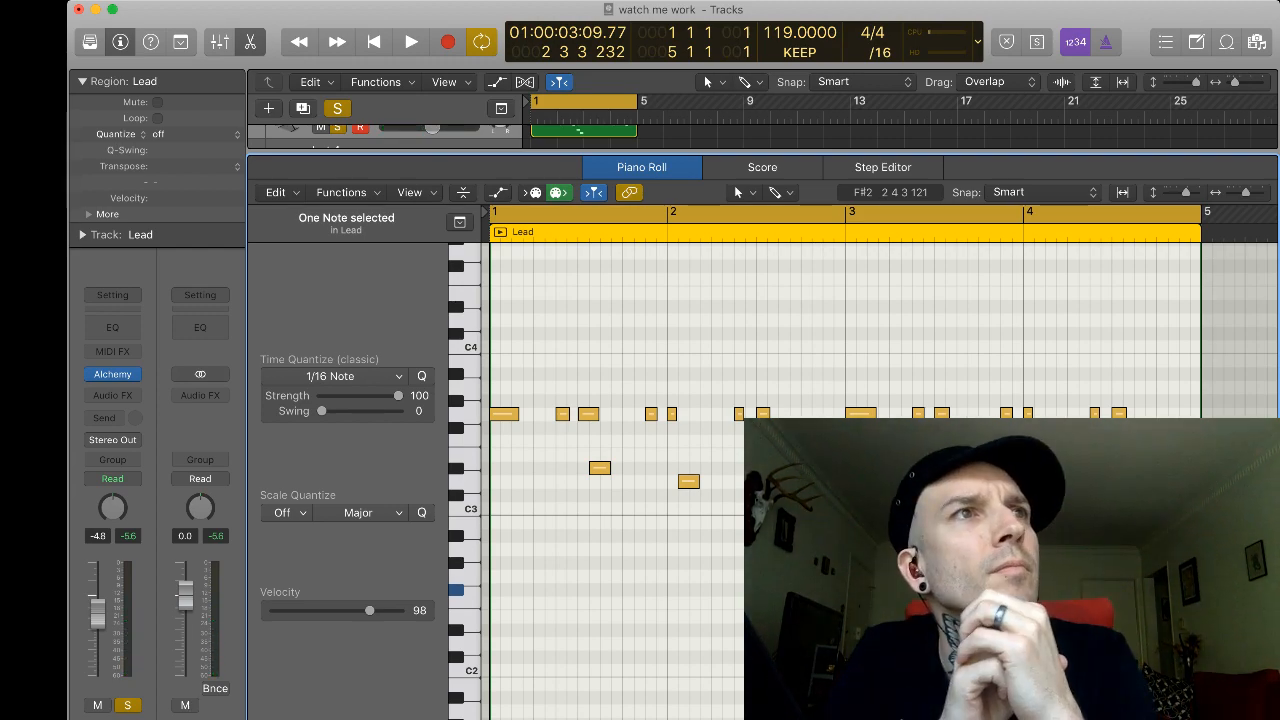
Audition the soloed Lead and try a G3 note at 4 4 3 near the region's end, checking by playback.
{"action": "key", "text": "space"}
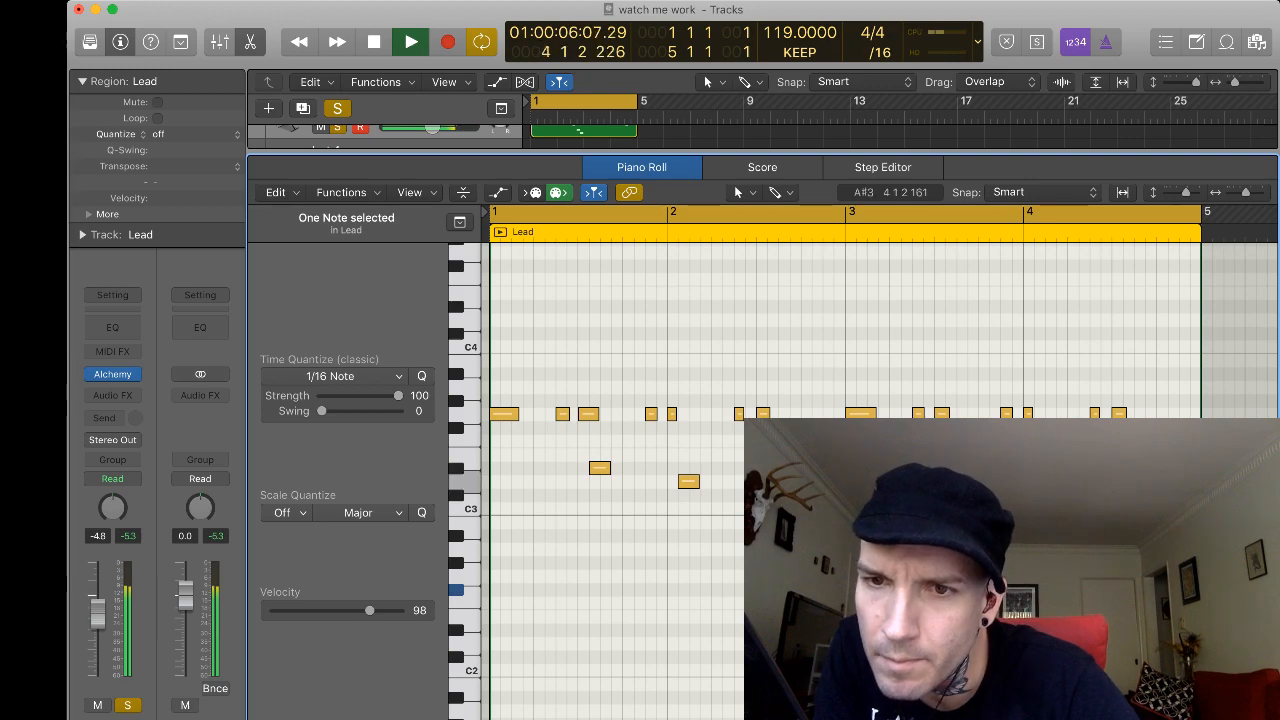
{"action": "key", "text": "space"}
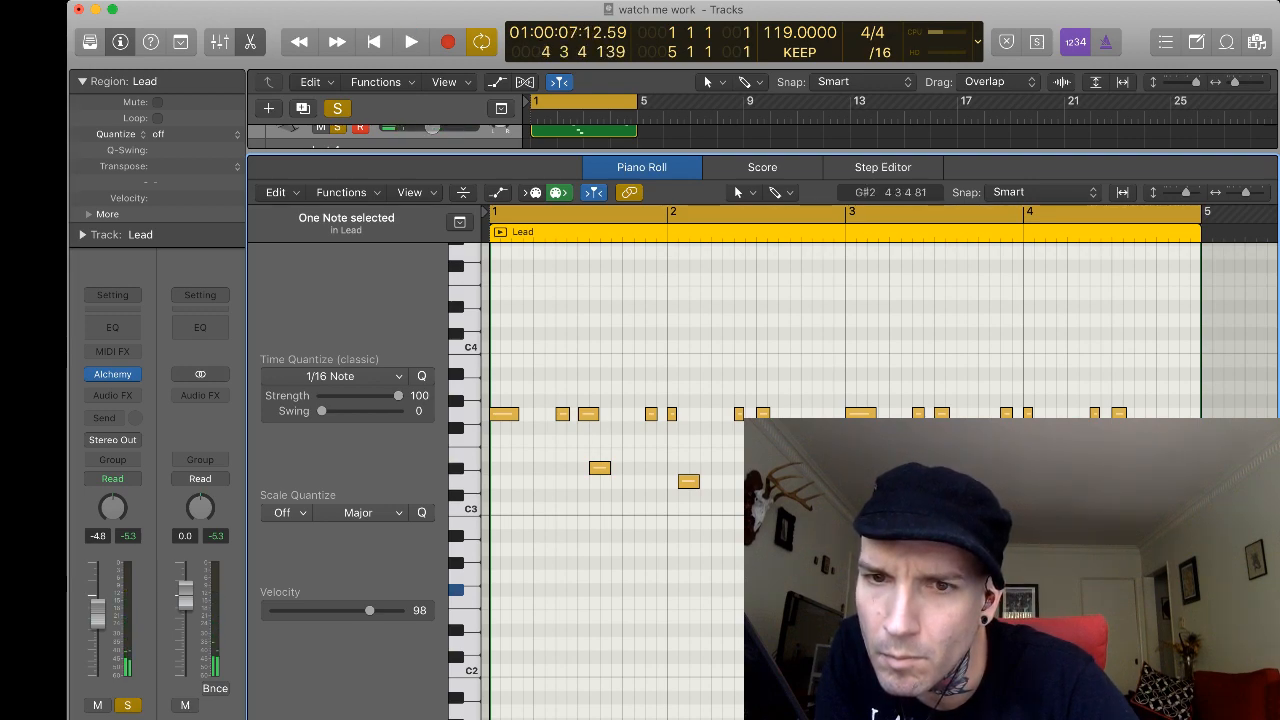
{"action": "left_click_drag", "start_coordinate": [1168, 590], "coordinate": [1185, 414]}
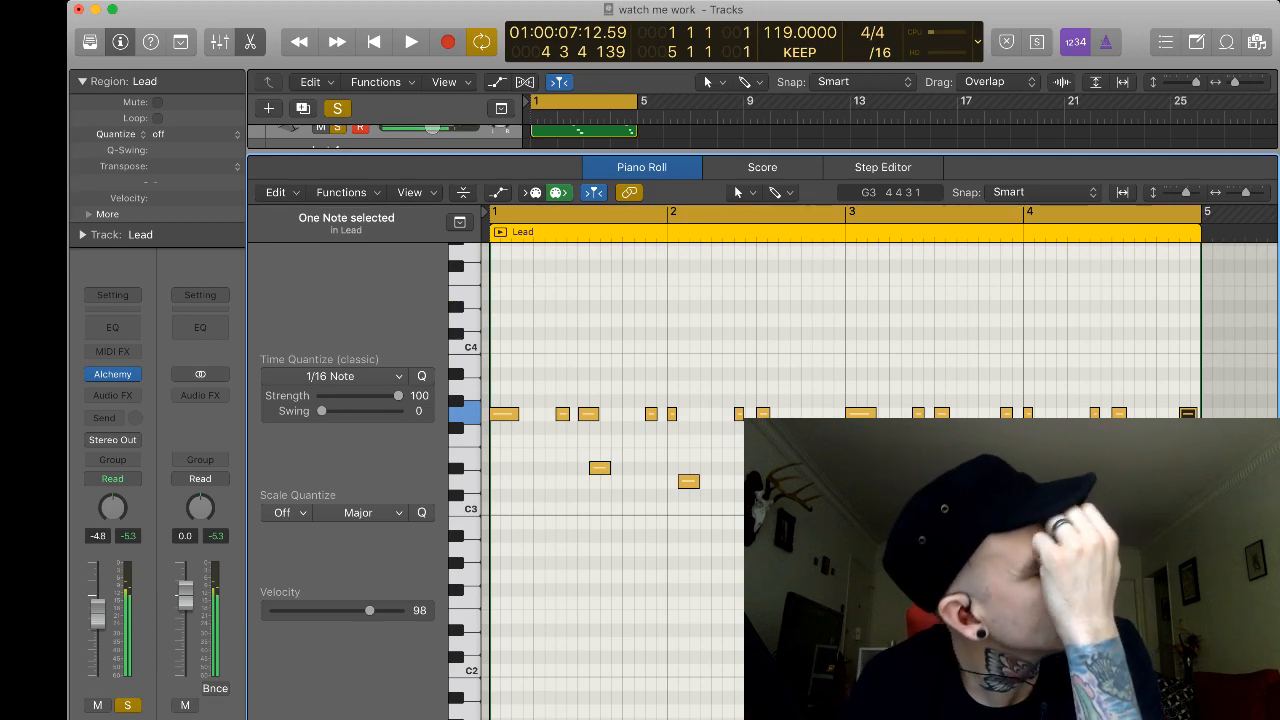
{"action": "key", "text": "space"}
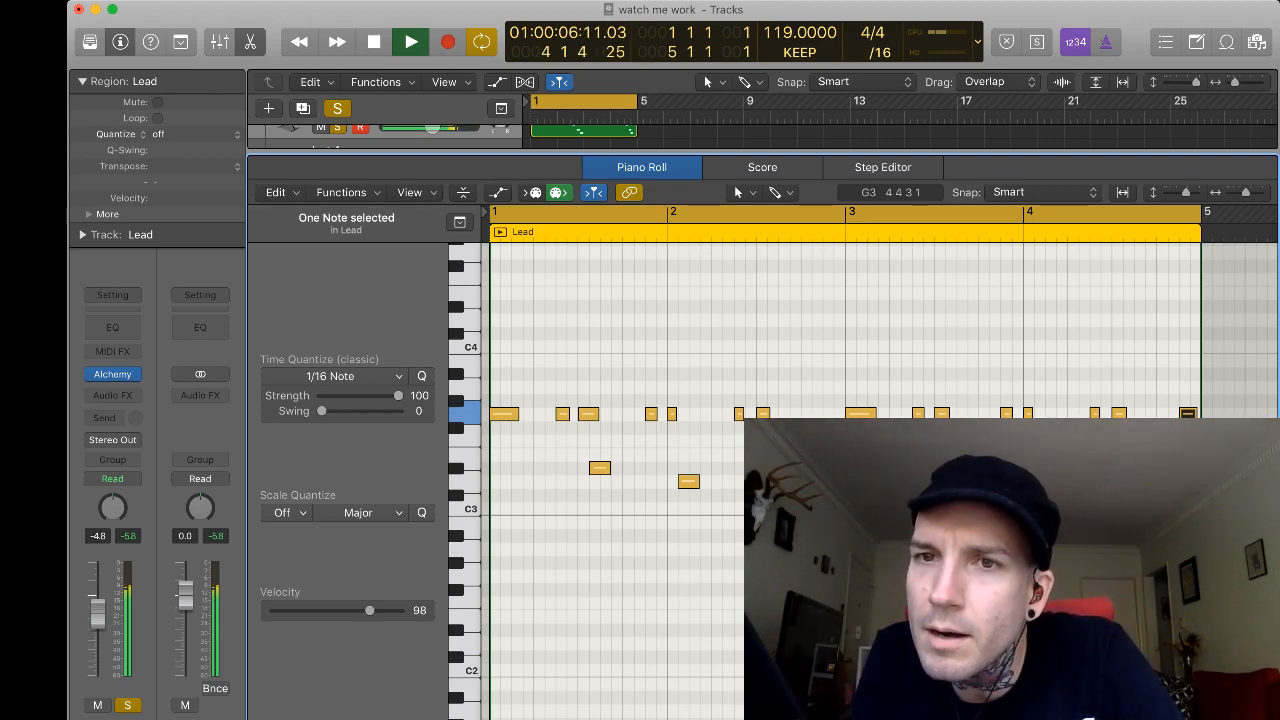
{"action": "key", "text": "space"}
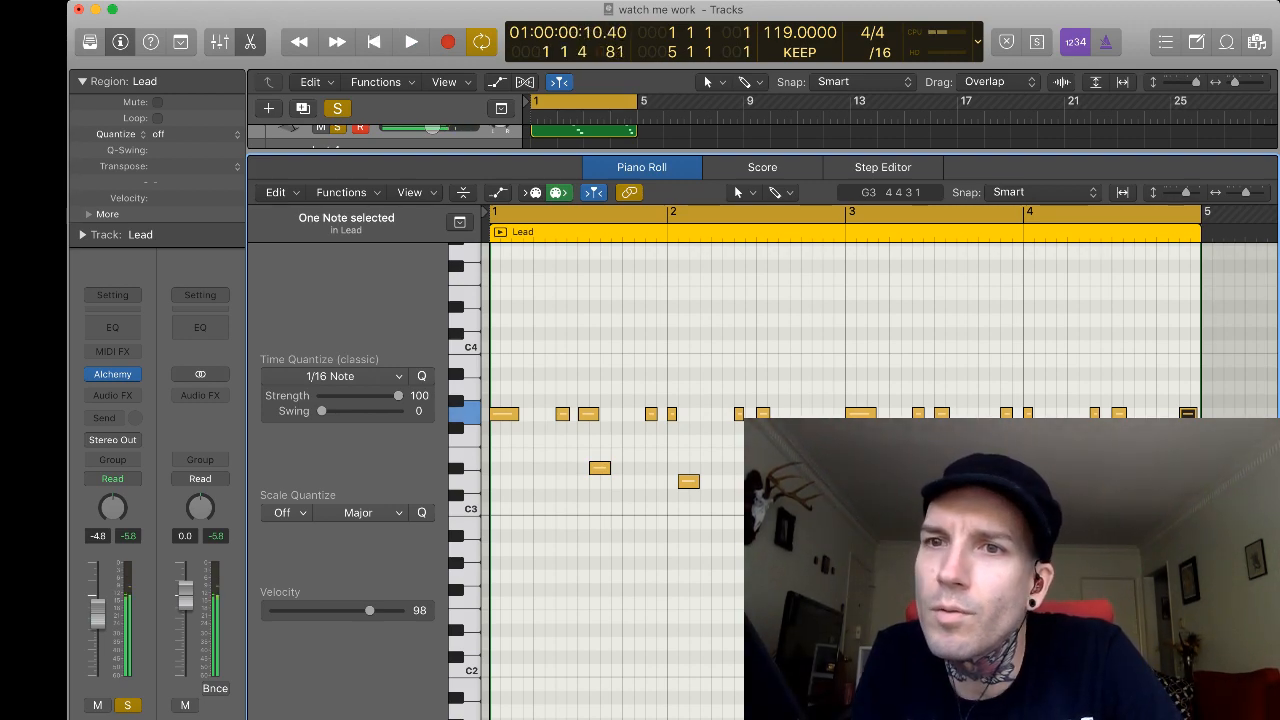
Set the cycle range to bar 4 only and delete the G3 note at 4 4 3, checking by playback.
{"action": "key", "text": "c"}
{"action": "left_click_drag", "start_coordinate": [1025, 212], "coordinate": [1201, 212]}
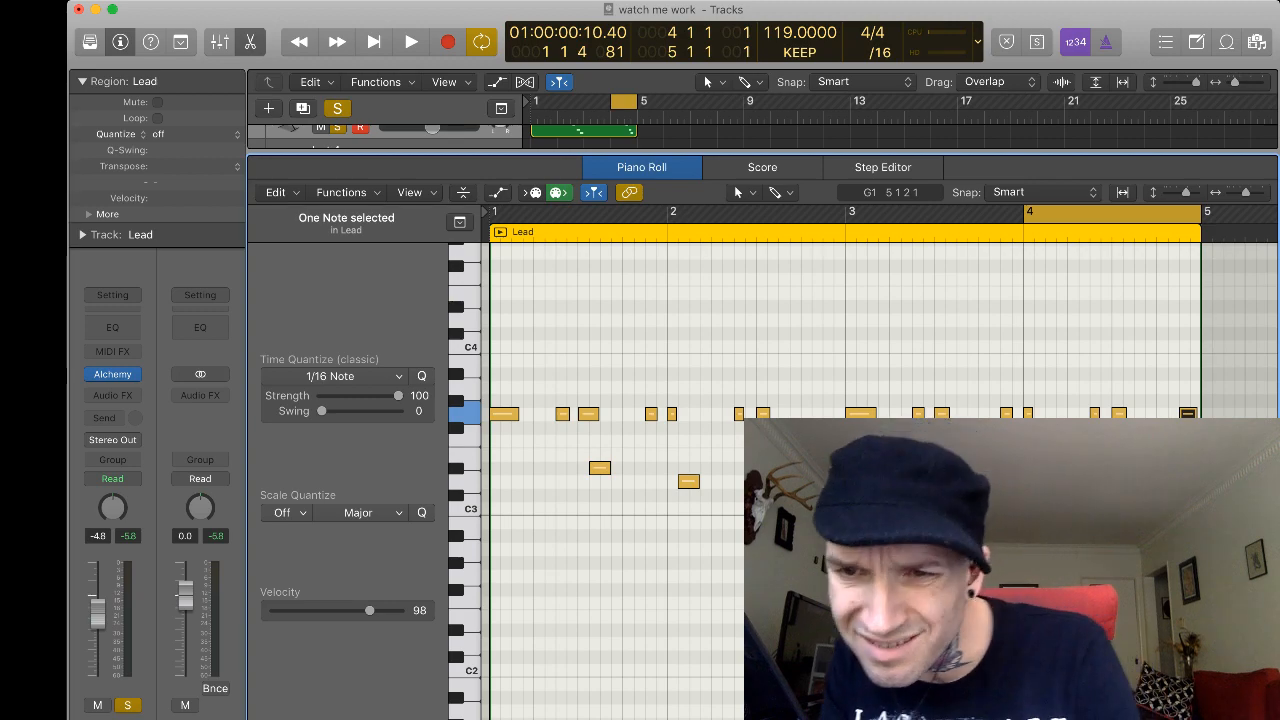
{"action": "left_click_drag", "start_coordinate": [1179, 617], "coordinate": [1160, 386]}
{"action": "key", "text": "Delete"}
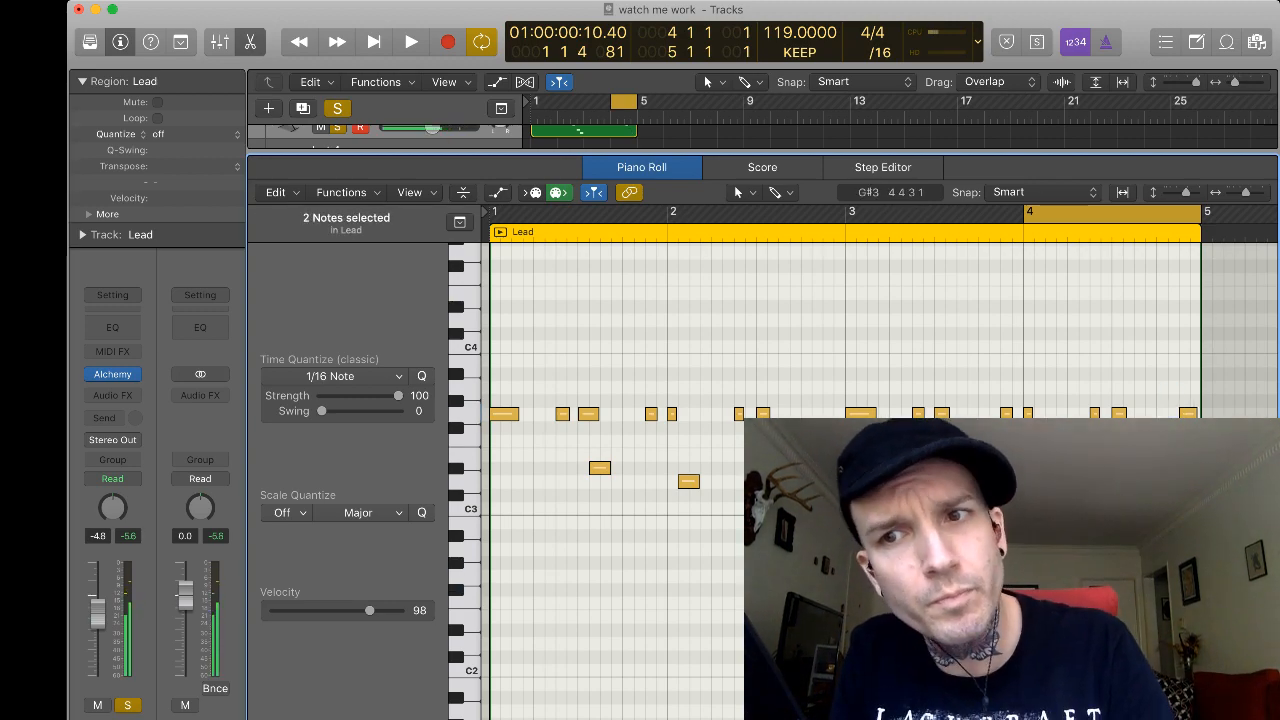
{"action": "left_click", "coordinate": [1190, 414]}
{"action": "key", "text": "Delete"}
{"action": "key", "text": "space"}
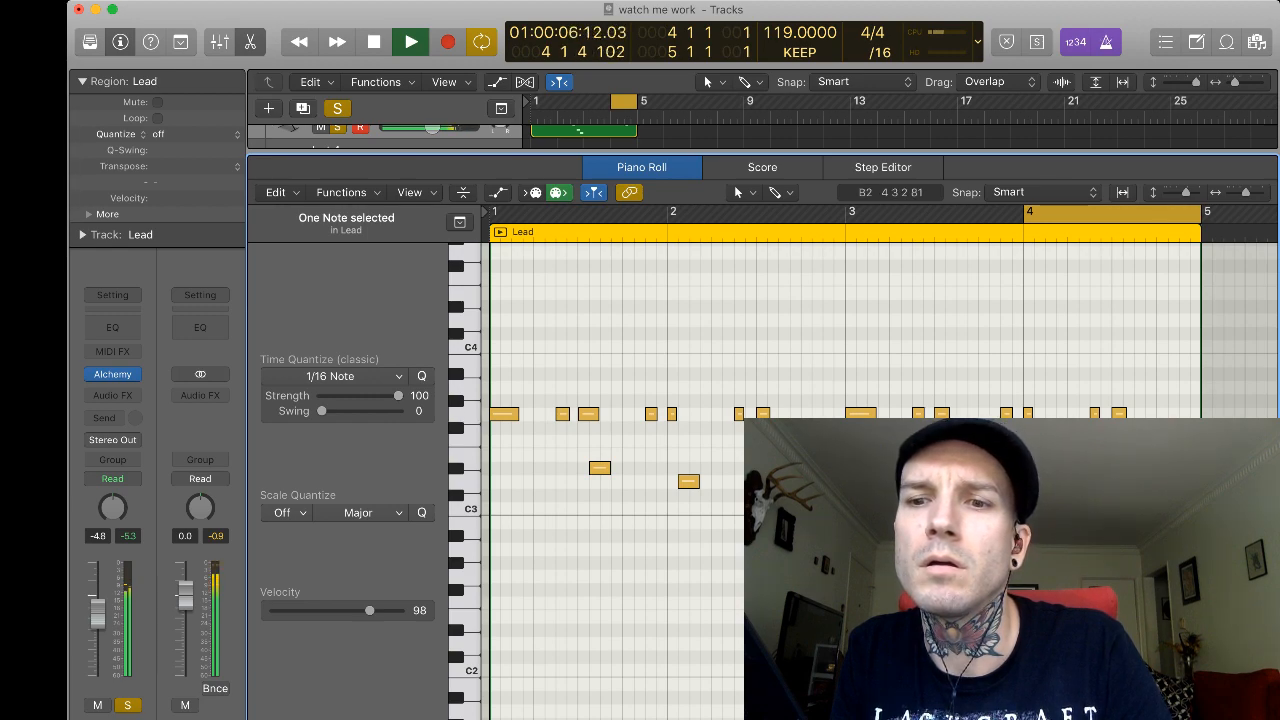
{"action": "key", "text": "space"}
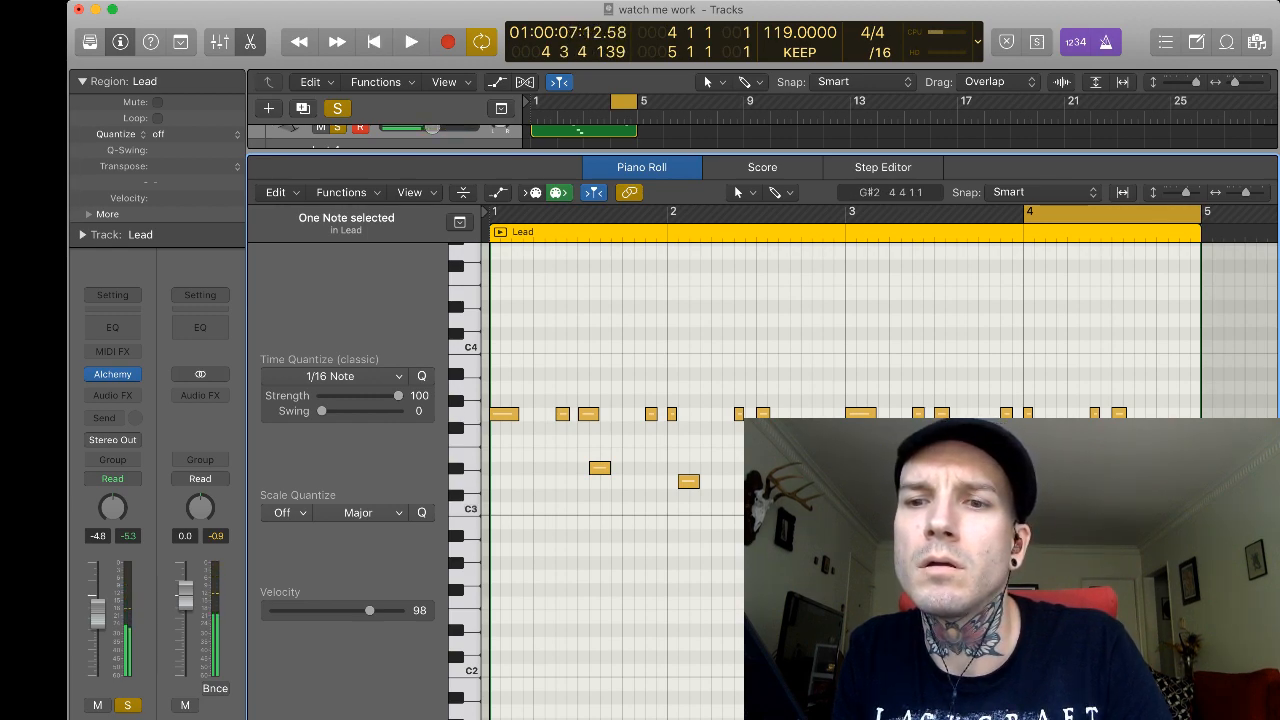
Set the Lead's closing notes to G#2 at 4 4 2 and G2 at 4 4 3, checking with the bar 4 loop.
{"action": "key", "text": "space"}
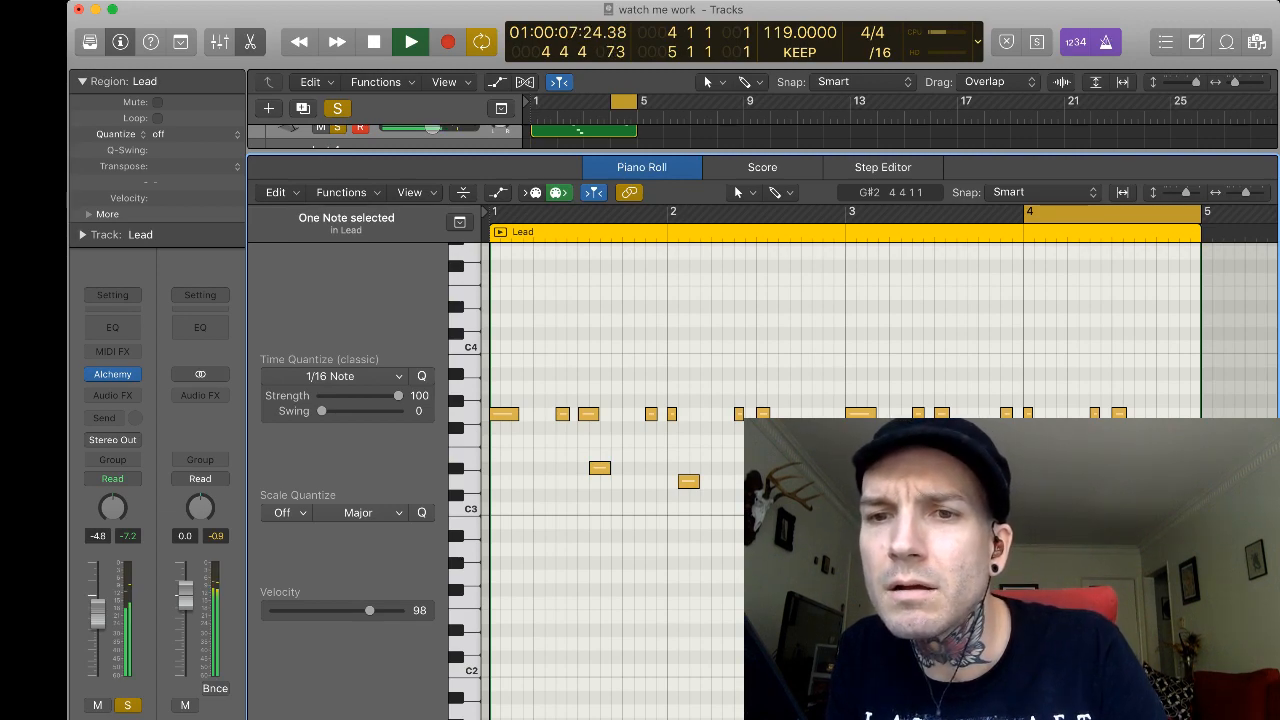
{"action": "key", "text": "space"}
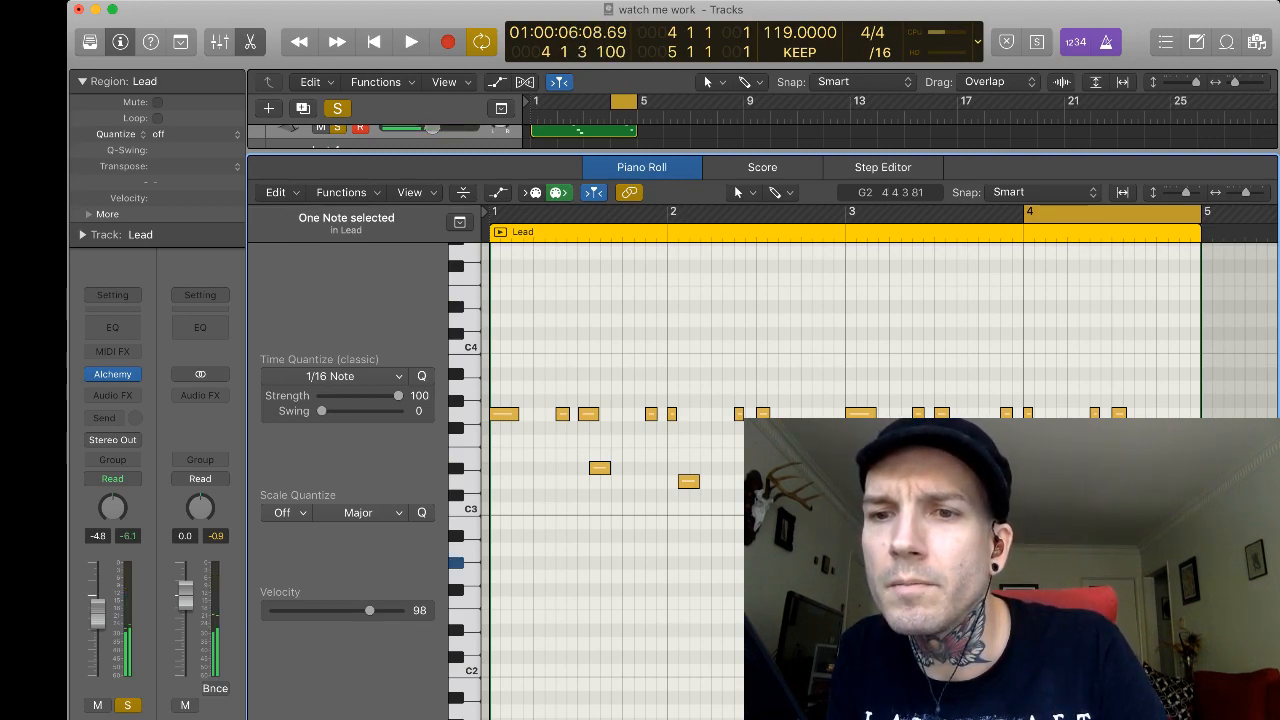
{"action": "key", "text": "space"}
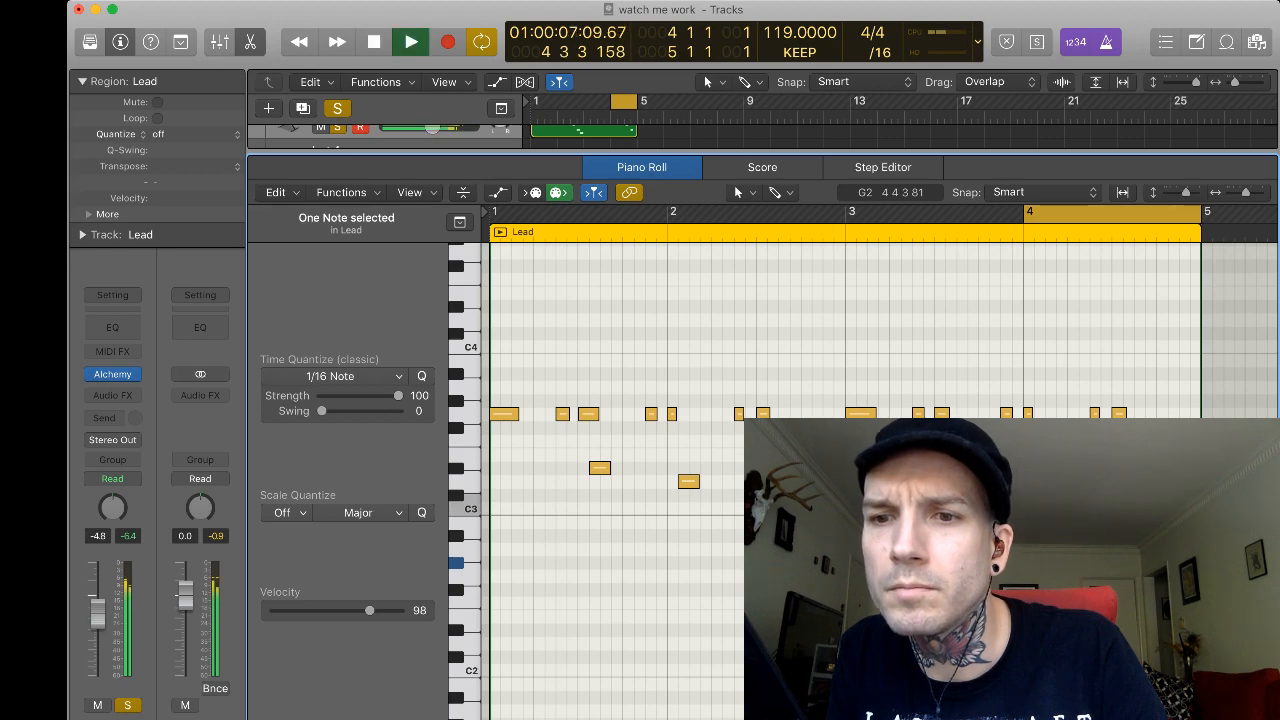
{"action": "key", "text": "space"}
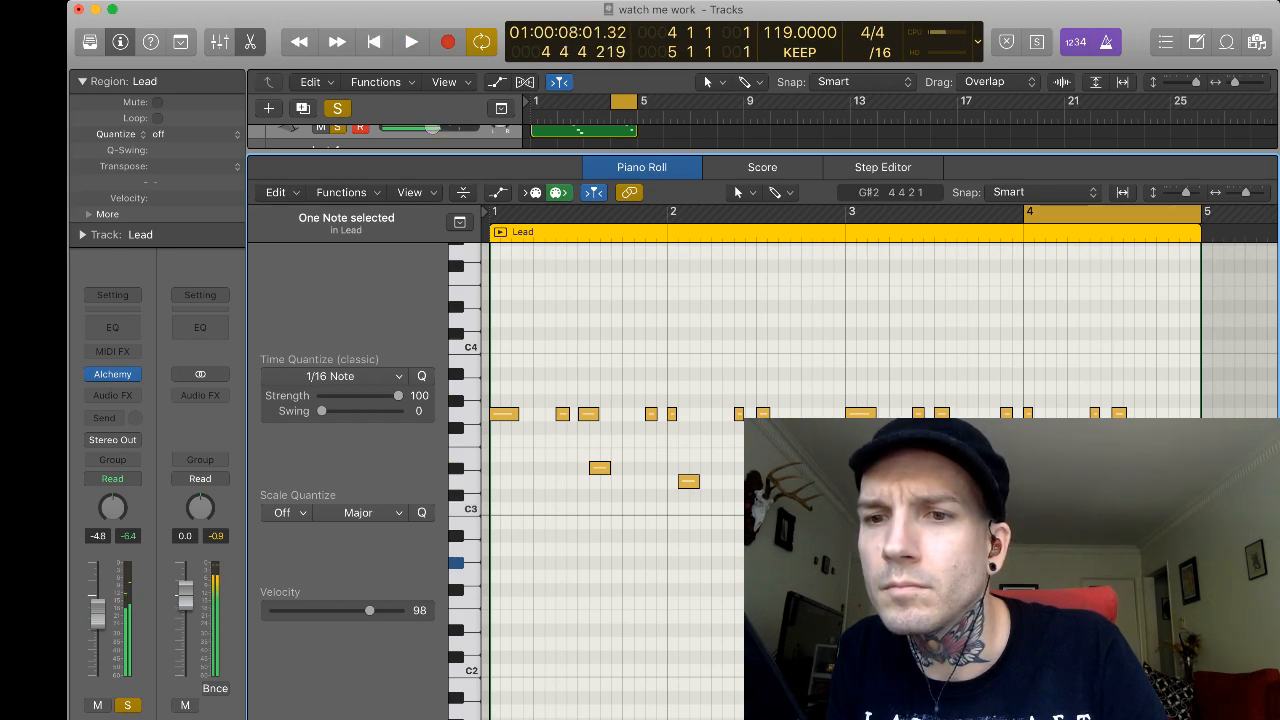
{"action": "key", "text": "space"}
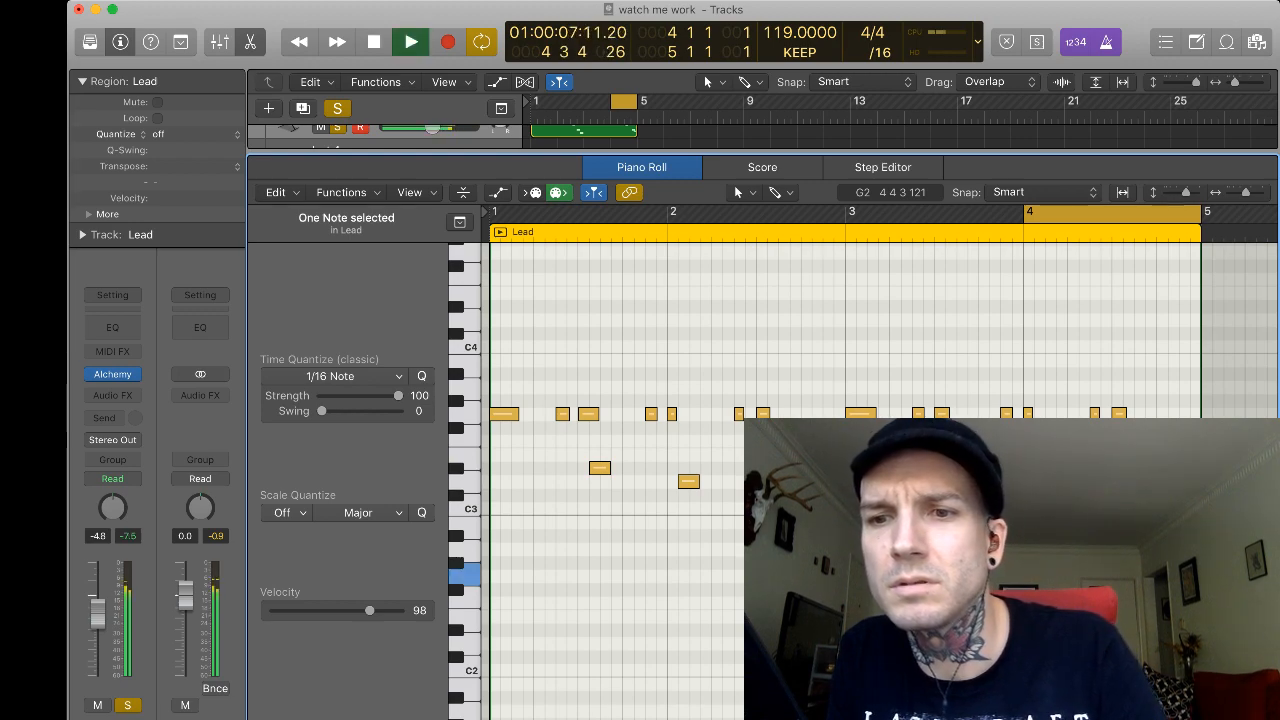
{"action": "key", "text": "space"}
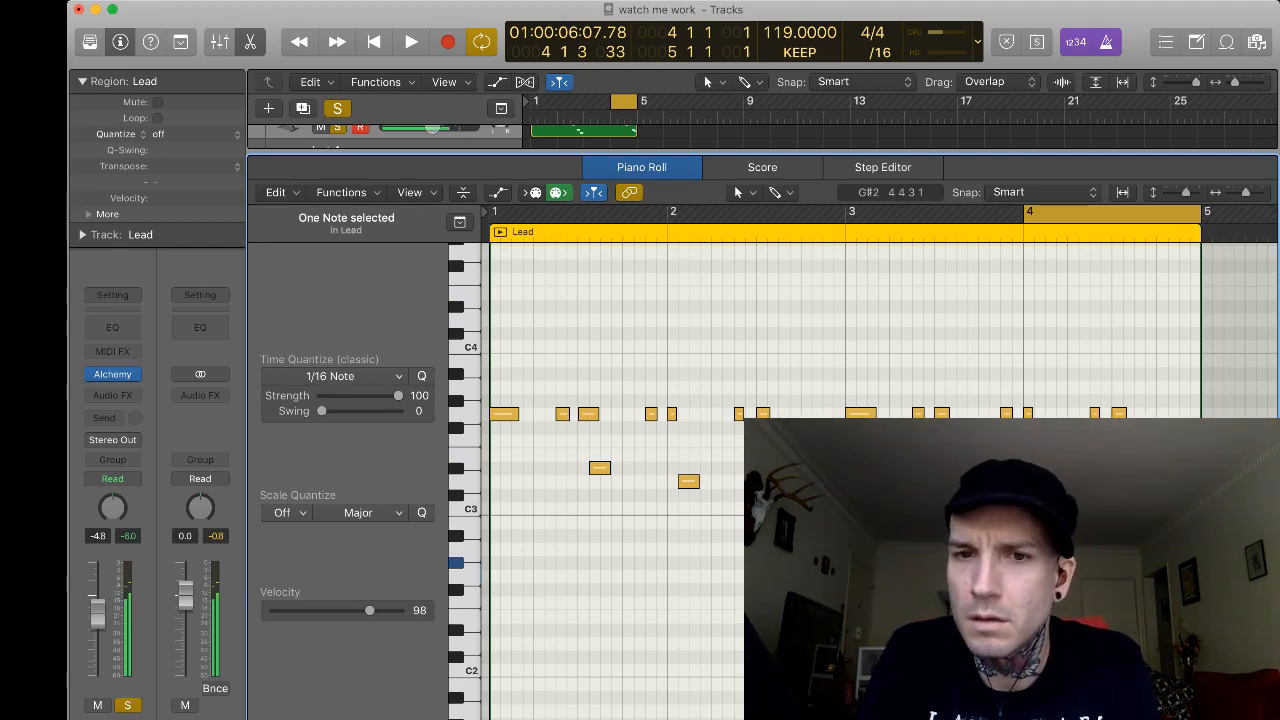
{"action": "key", "text": "space"}
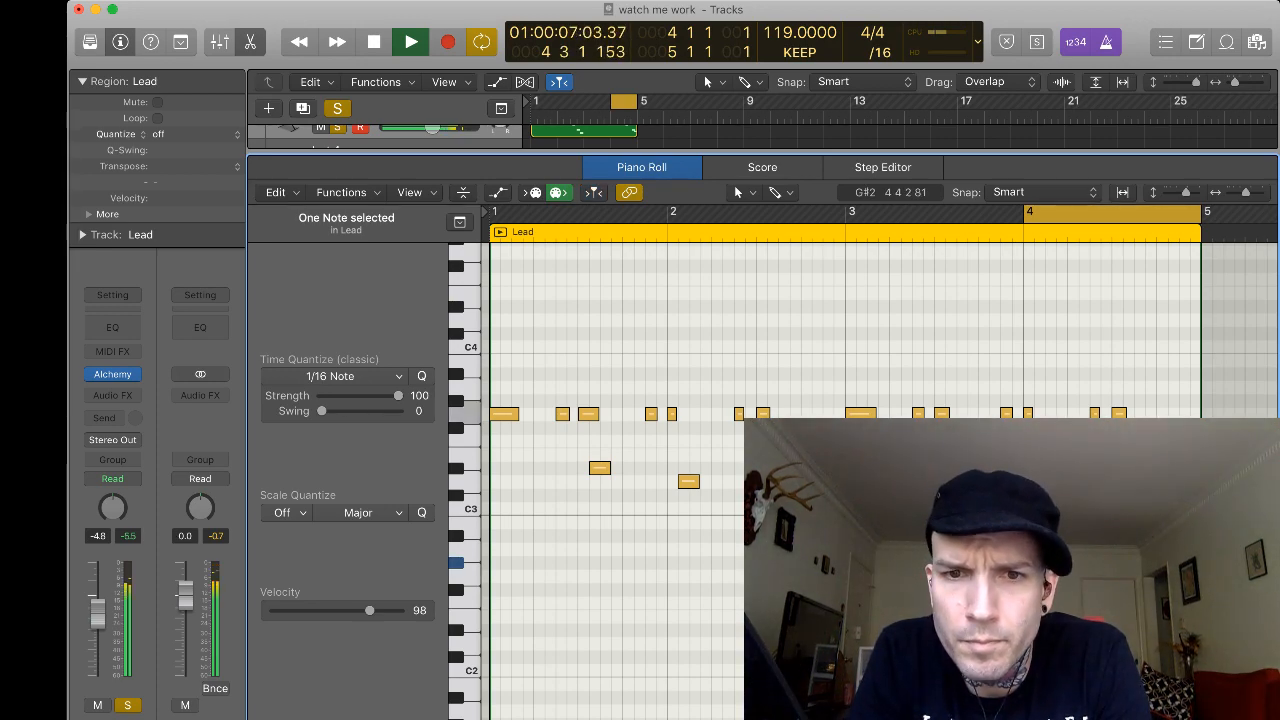
{"action": "key", "text": "space"}
{"action": "key", "text": "space"}
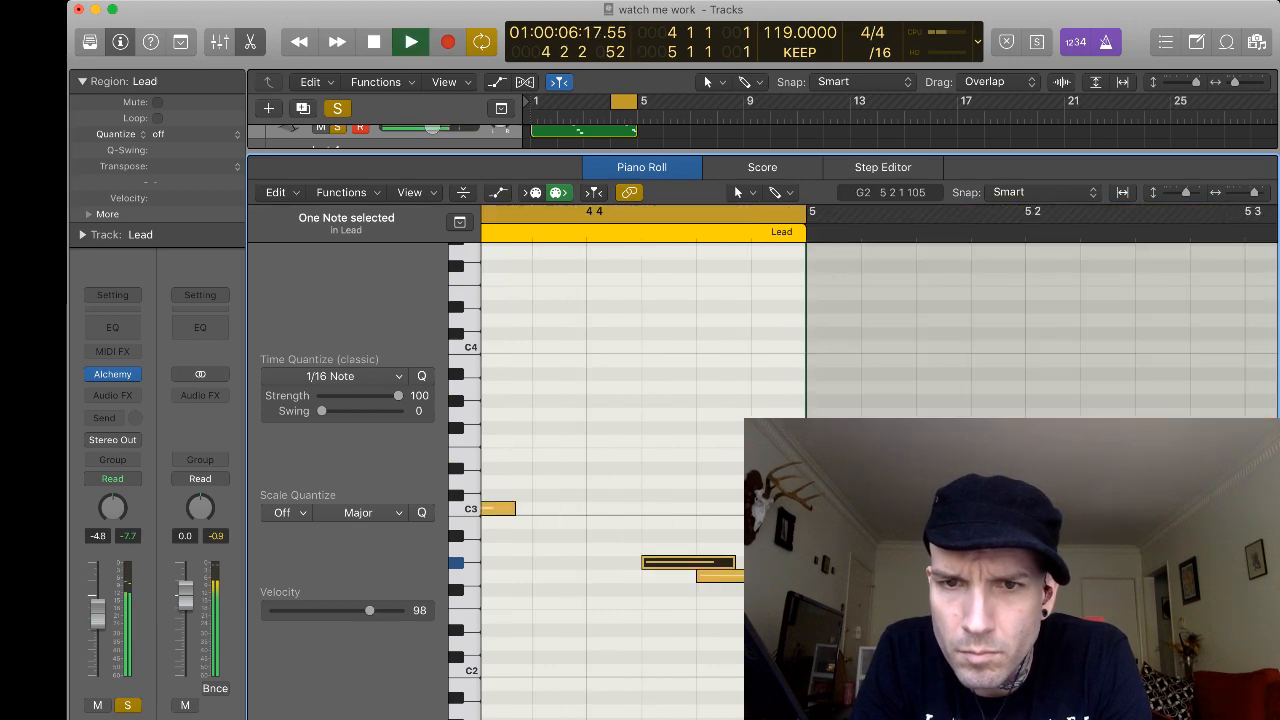
{"action": "key", "text": "space"}
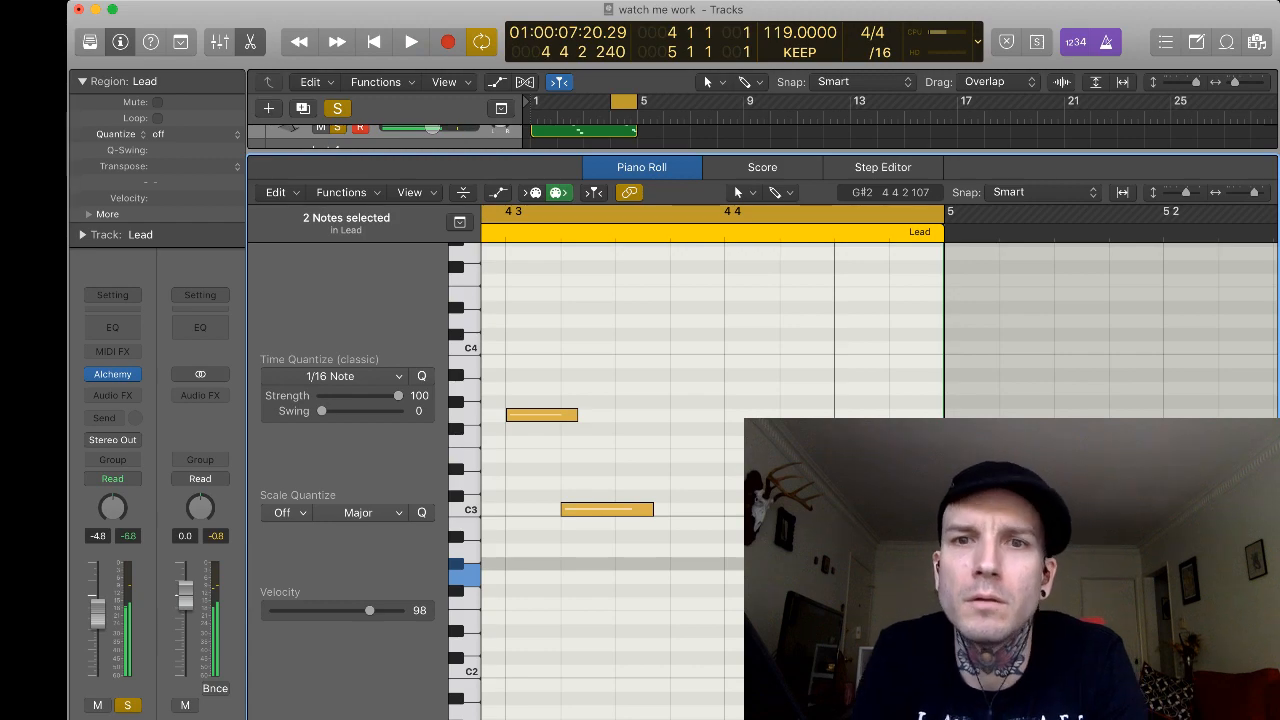
Audition the edited ending and extend the cycle range to bars 1 through 4 of the Lead region.
{"action": "key", "text": "space"}
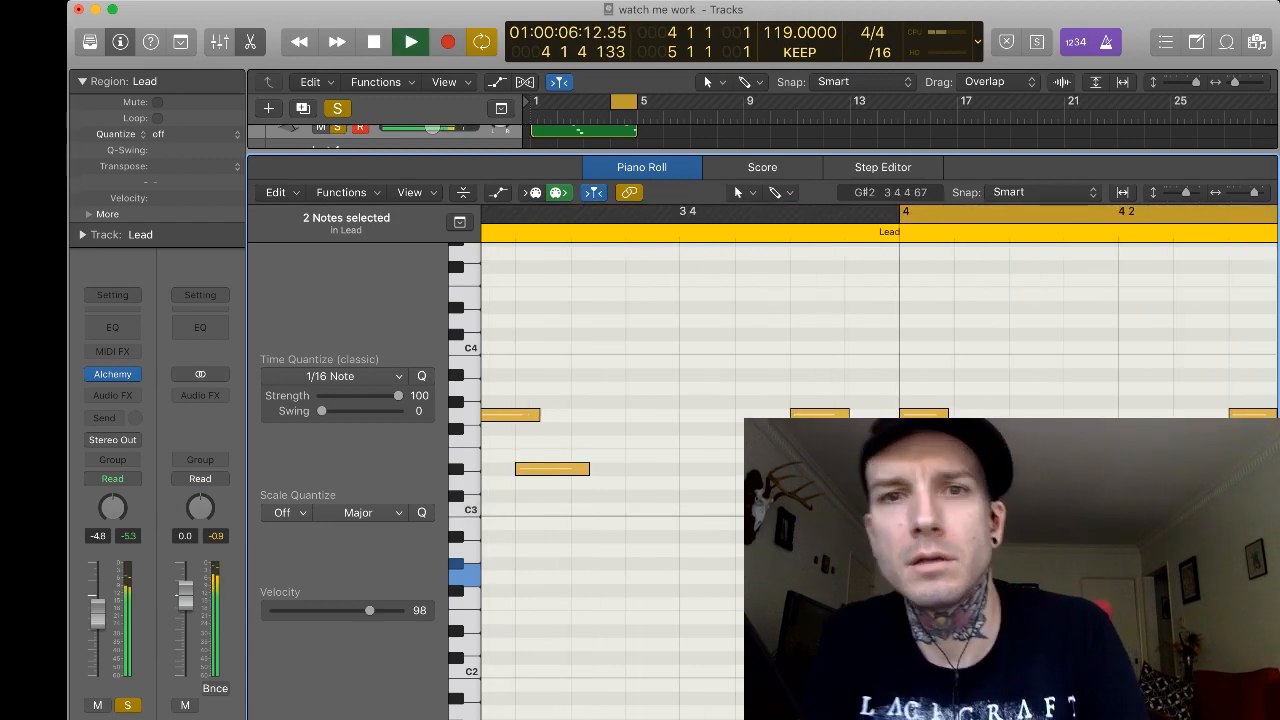
{"action": "key", "text": "super+Left"}
{"action": "key", "text": "super+Left"}
{"action": "key", "text": "super+Left"}
{"action": "key", "text": "super+Left"}
{"action": "key", "text": "super+Left"}
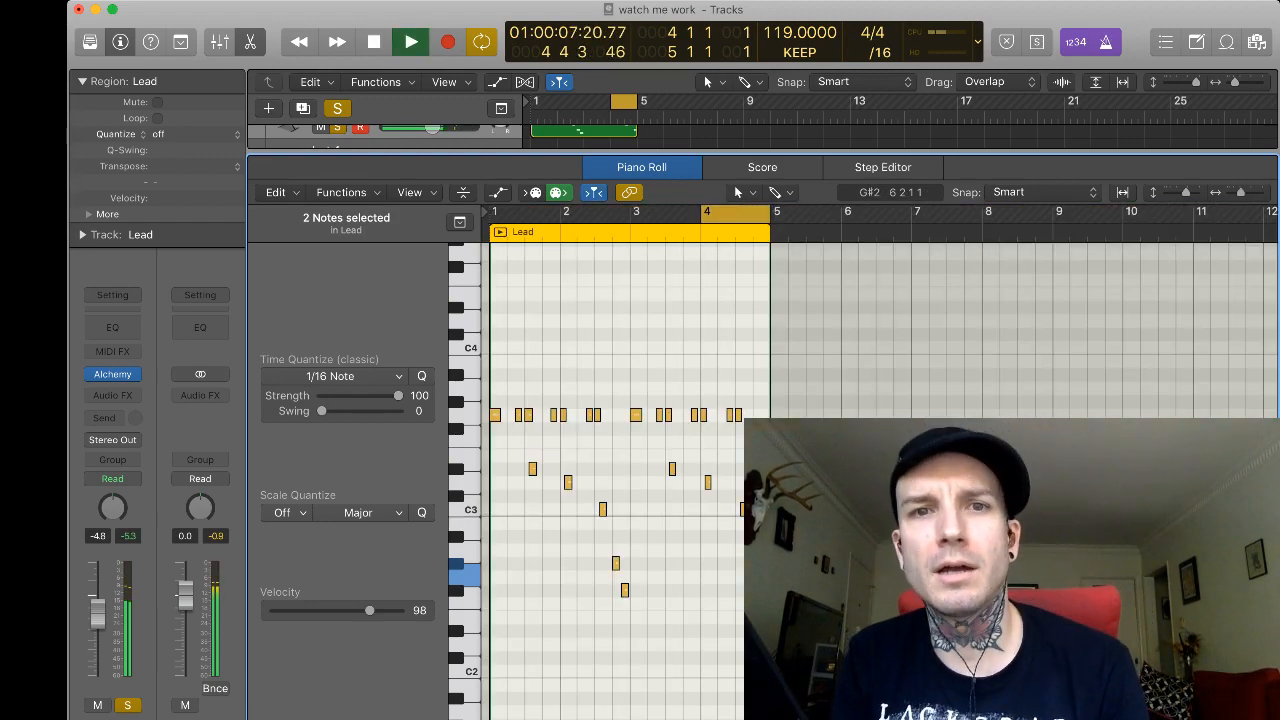
{"action": "key", "text": "space"}
{"action": "key", "text": "super+u"}
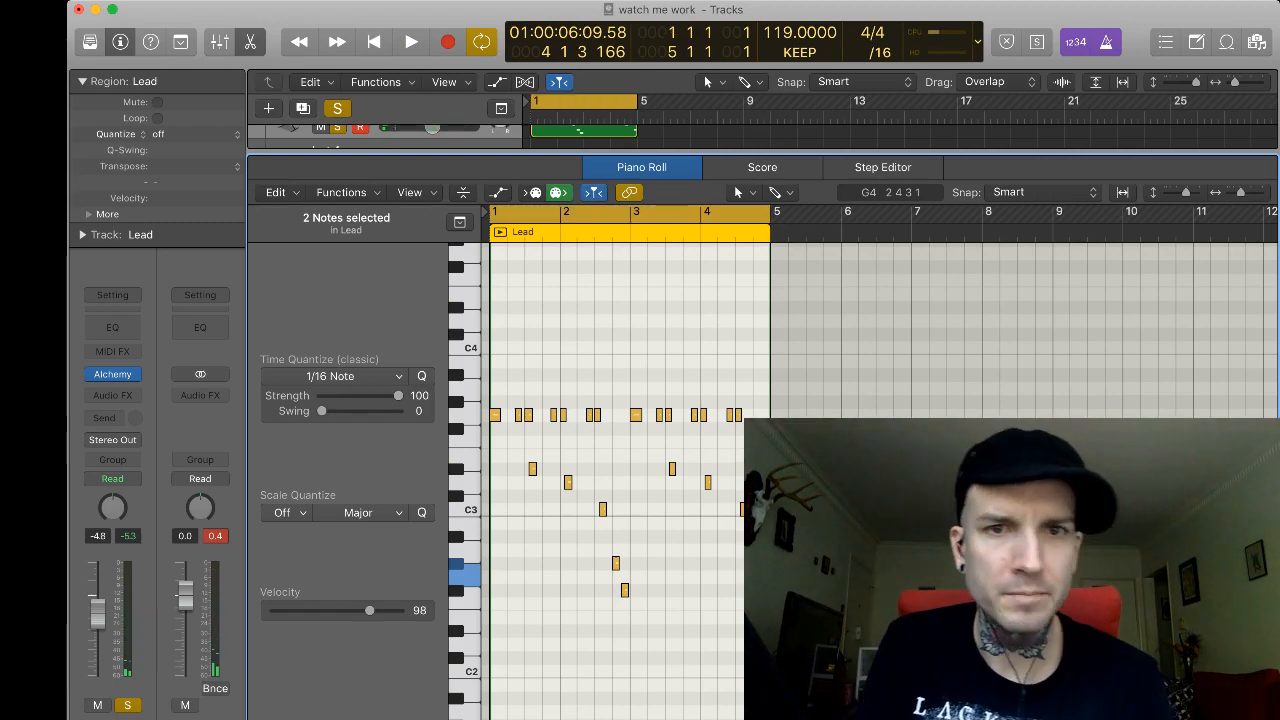
Close the Piano Roll and audition the soloed Lead over the full four-bar cycle.
{"action": "key", "text": "e"}
{"action": "key", "text": "space"}
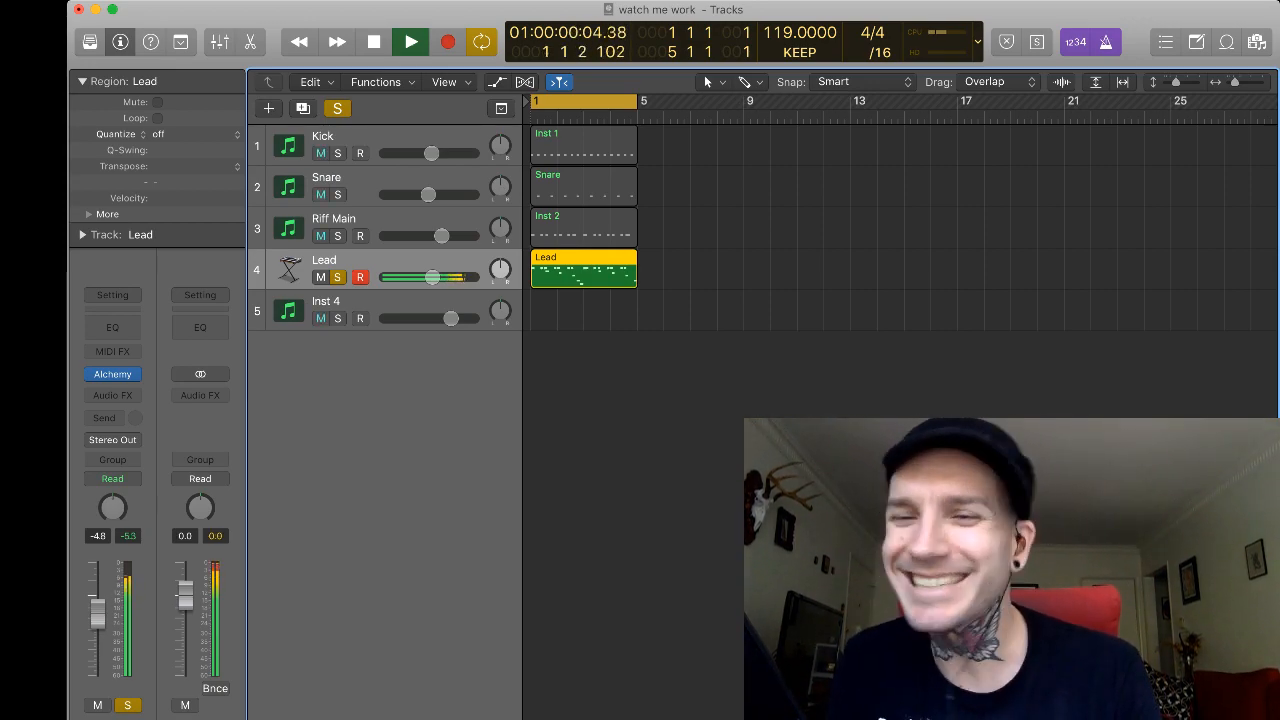
{"action": "key", "text": "space"}
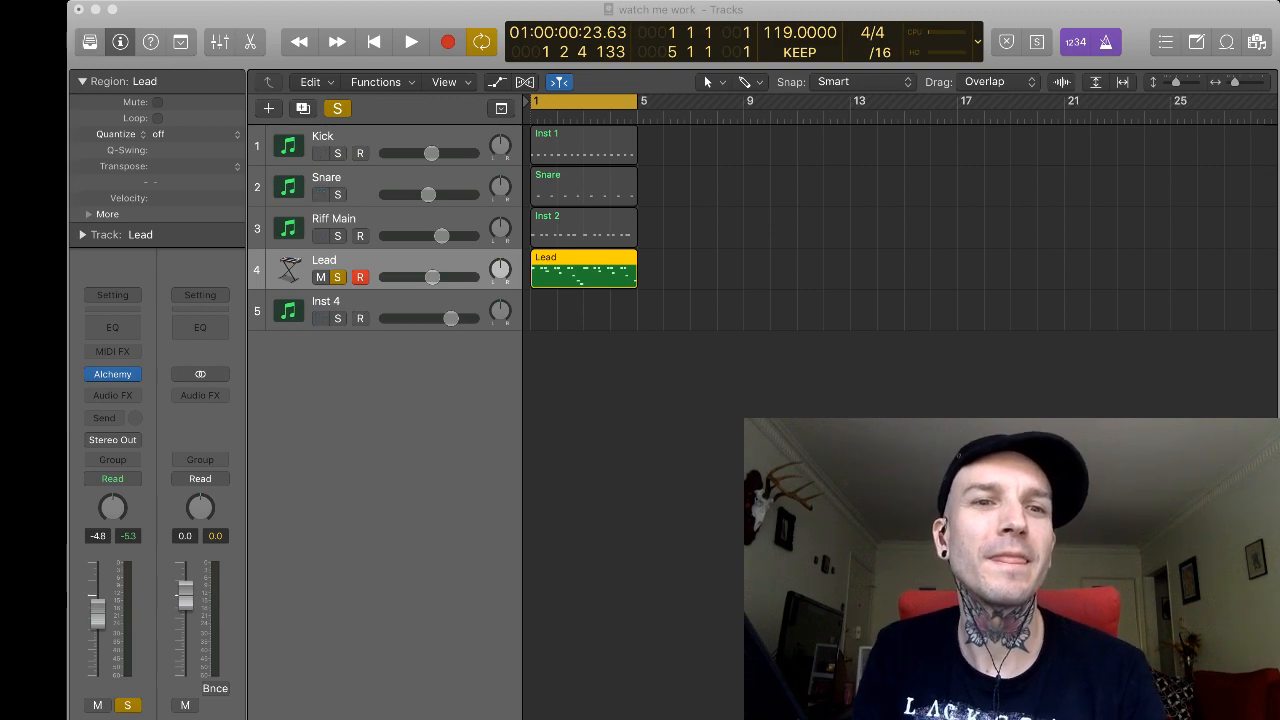
{"action": "key", "text": "space"}
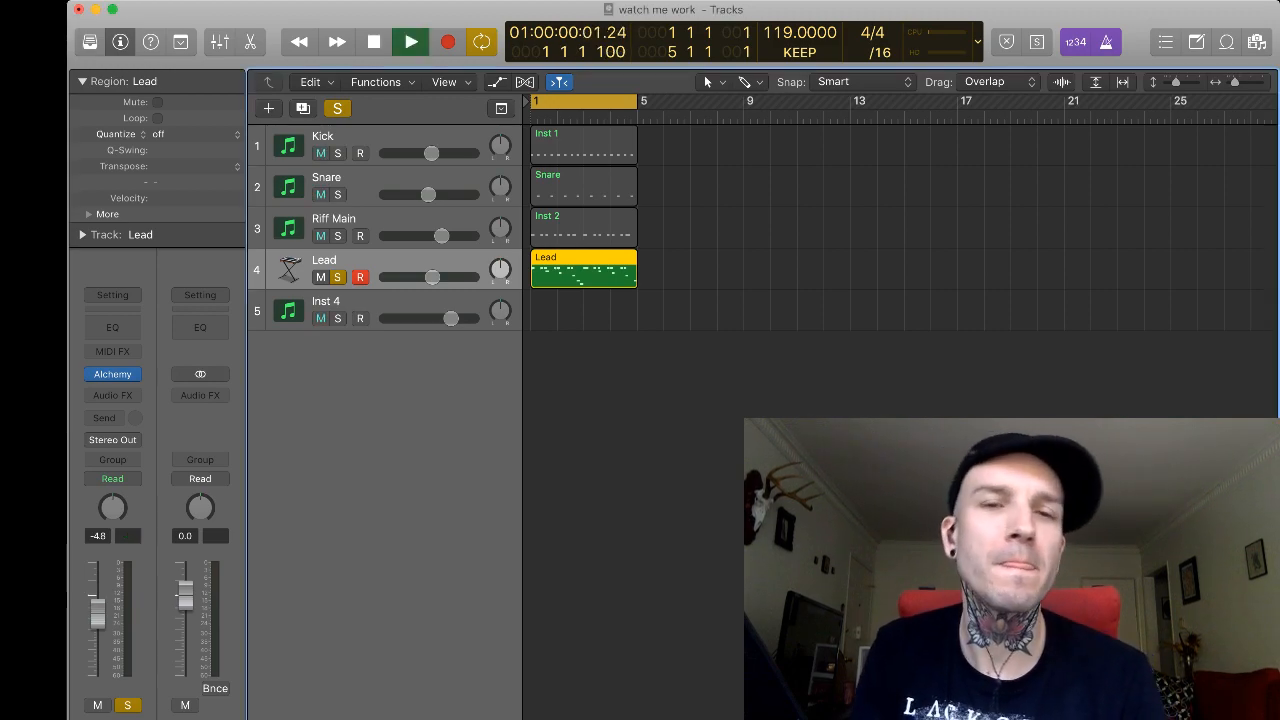
{"action": "mouse_move", "coordinate": [113, 374]}
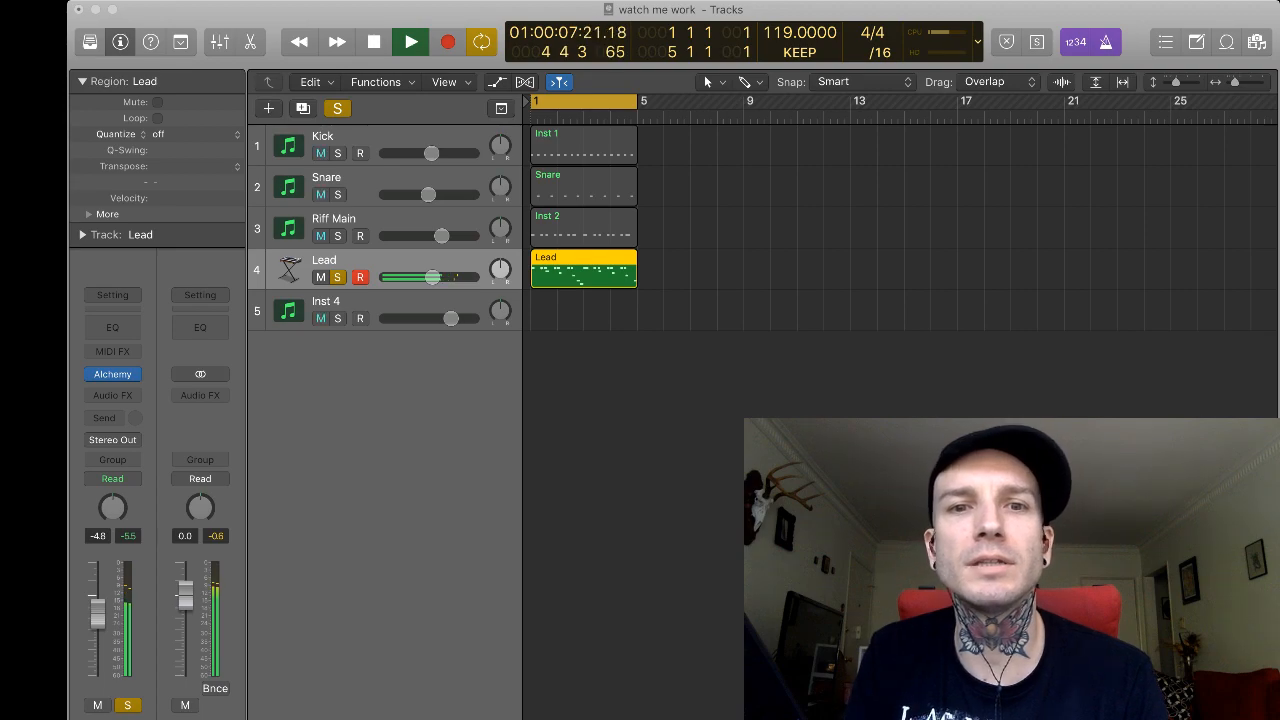
{"action": "key", "text": "space"}
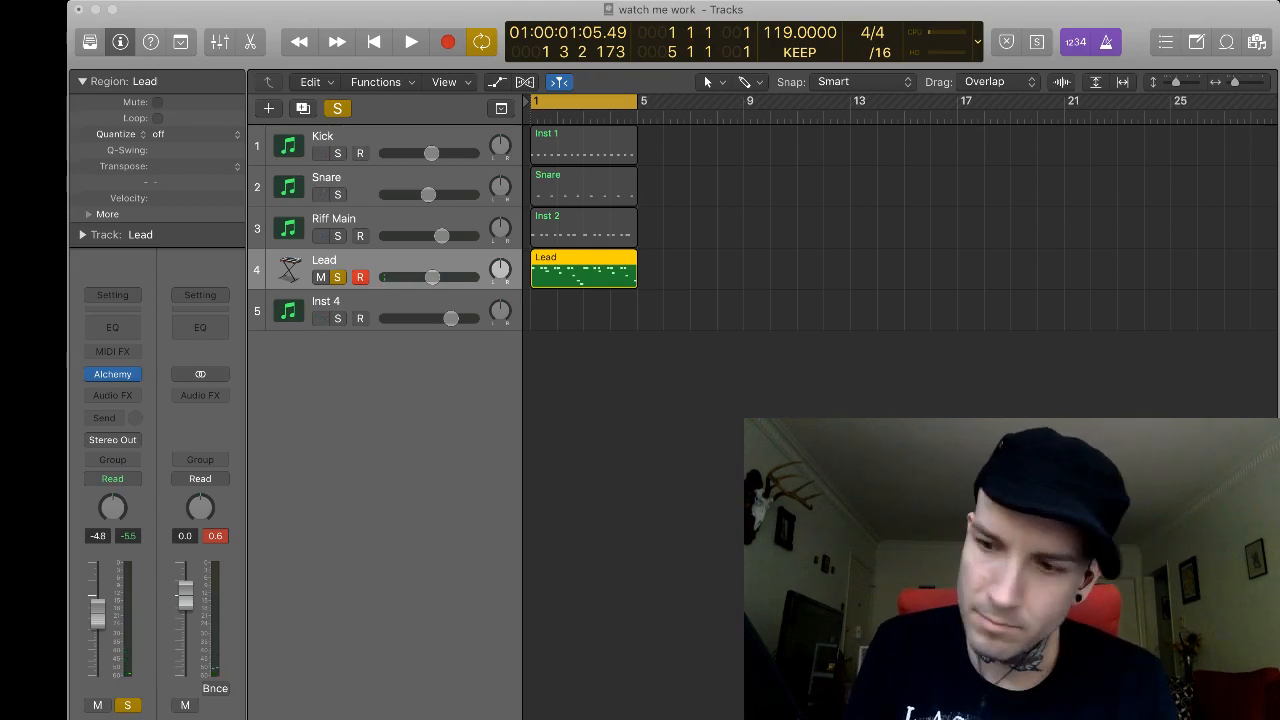
{"action": "key", "text": "space"}
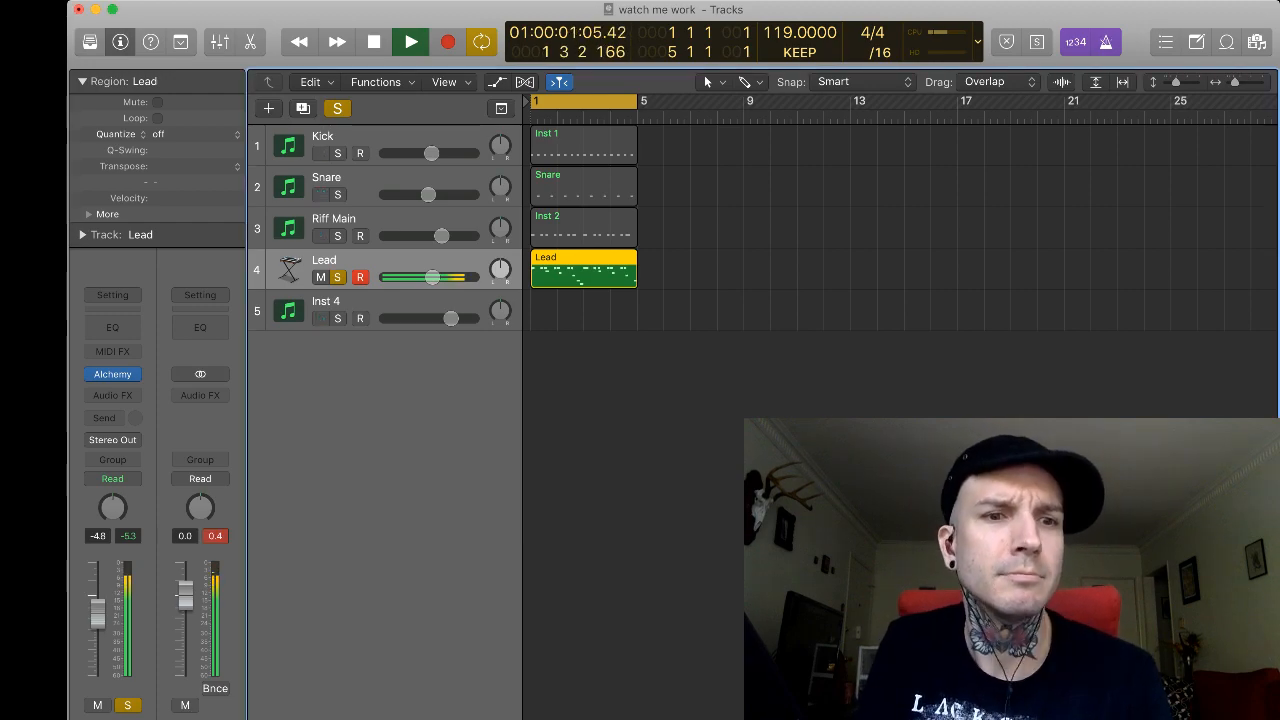
Unsolo the Lead, lower its volume to -8.2 dB and insert FF Pro-Q on it, checking the mix by playback.
{"action": "key", "text": "s"}
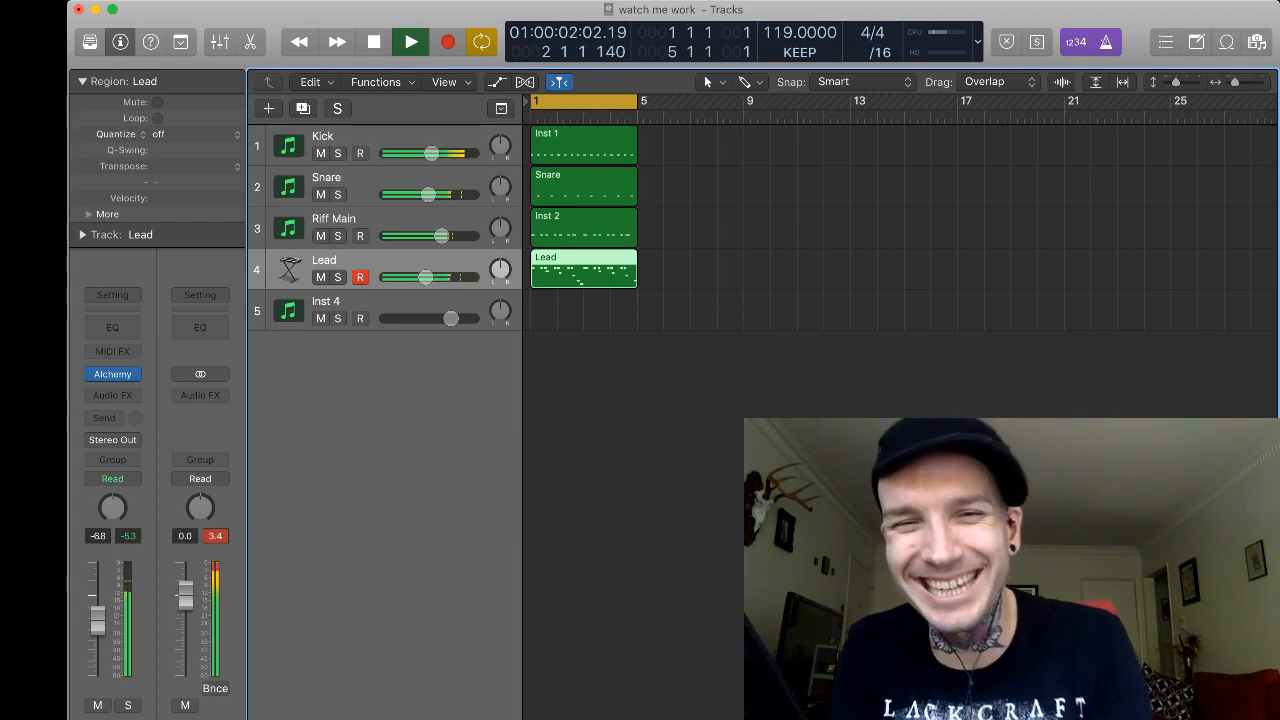
{"action": "key", "text": "space"}
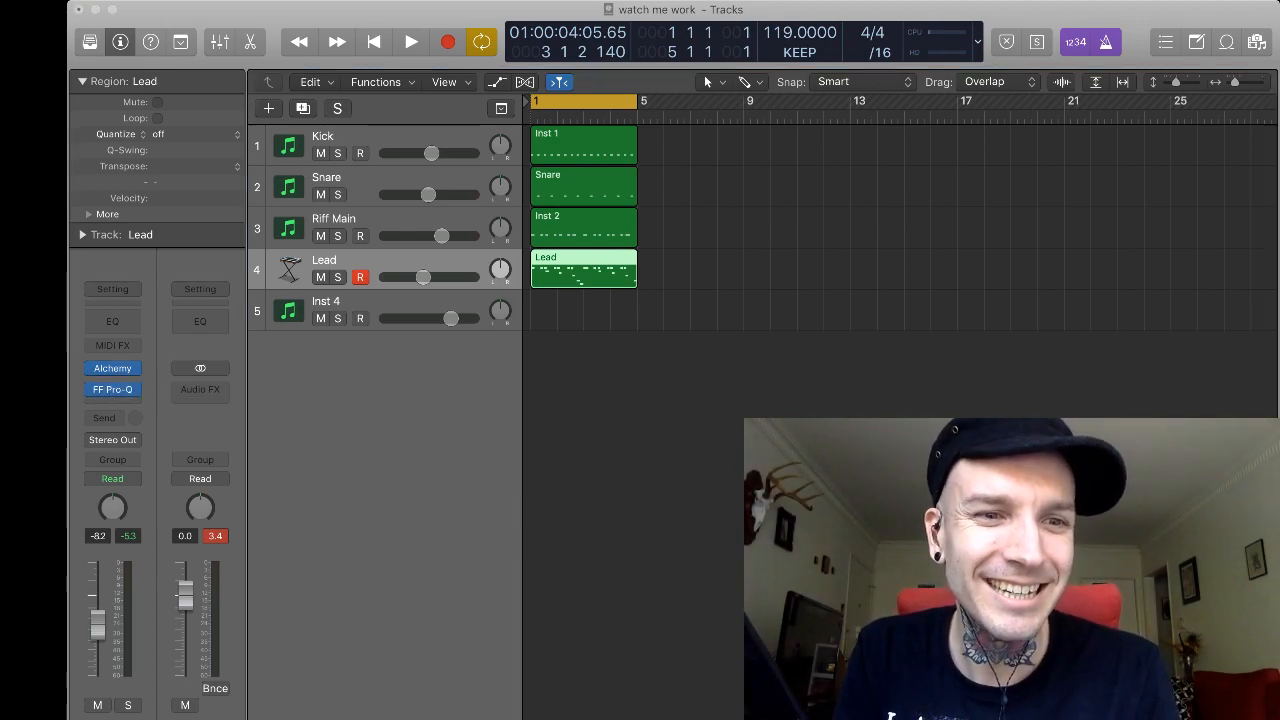
{"action": "key", "text": "space"}
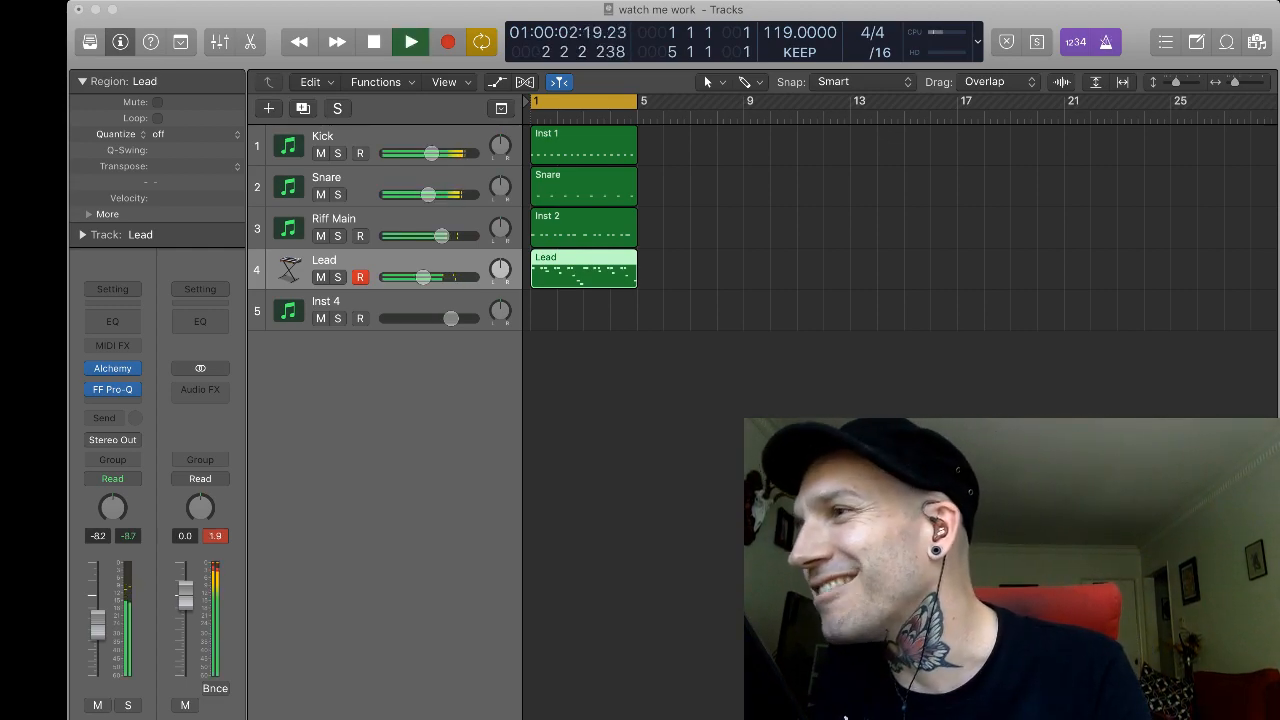
{"action": "key", "text": "space"}
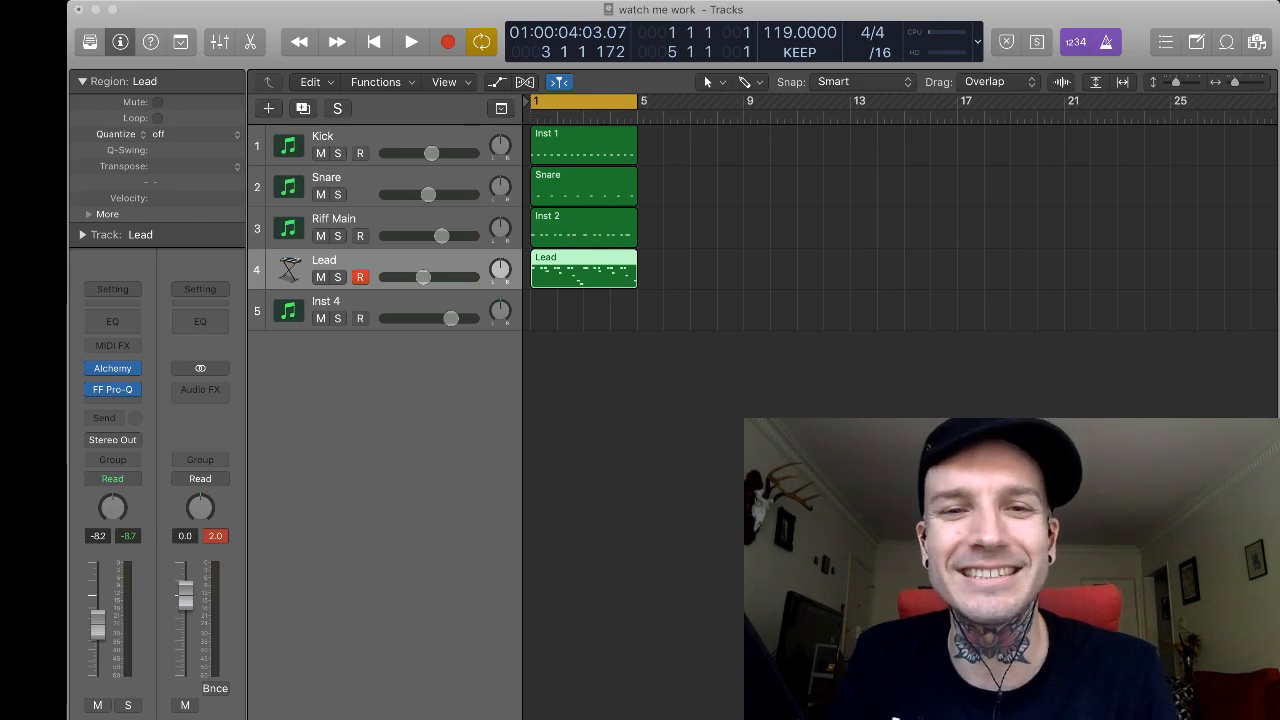
Reopen the Lead region in the Piano Roll and audition it together with the other tracks.
{"action": "key", "text": "super+Tab"}
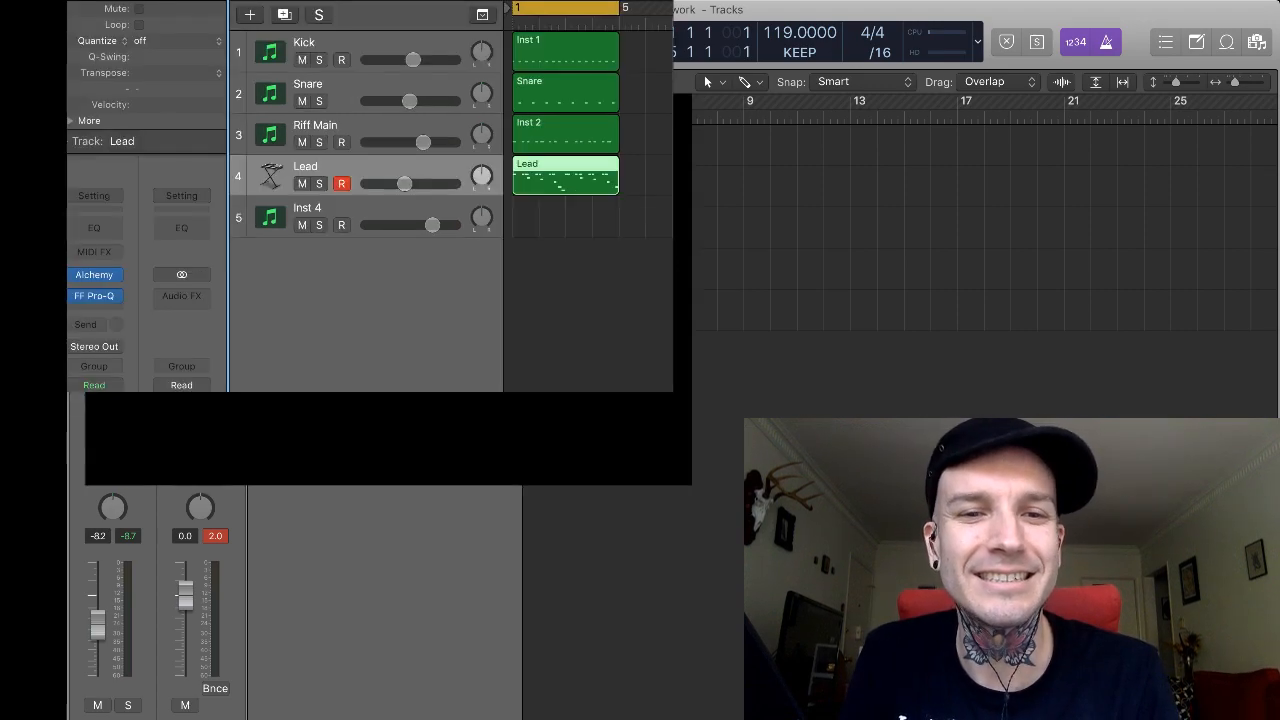
{"action": "key", "text": "p"}
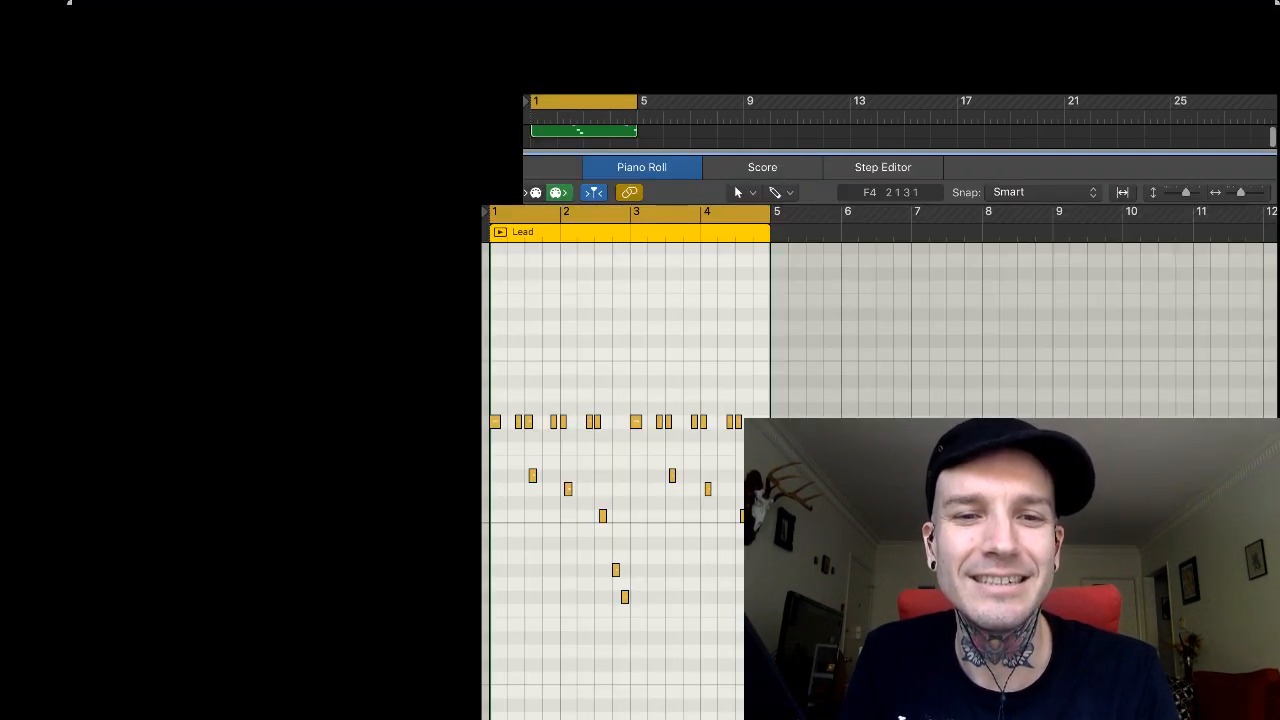
{"action": "key", "text": "space"}
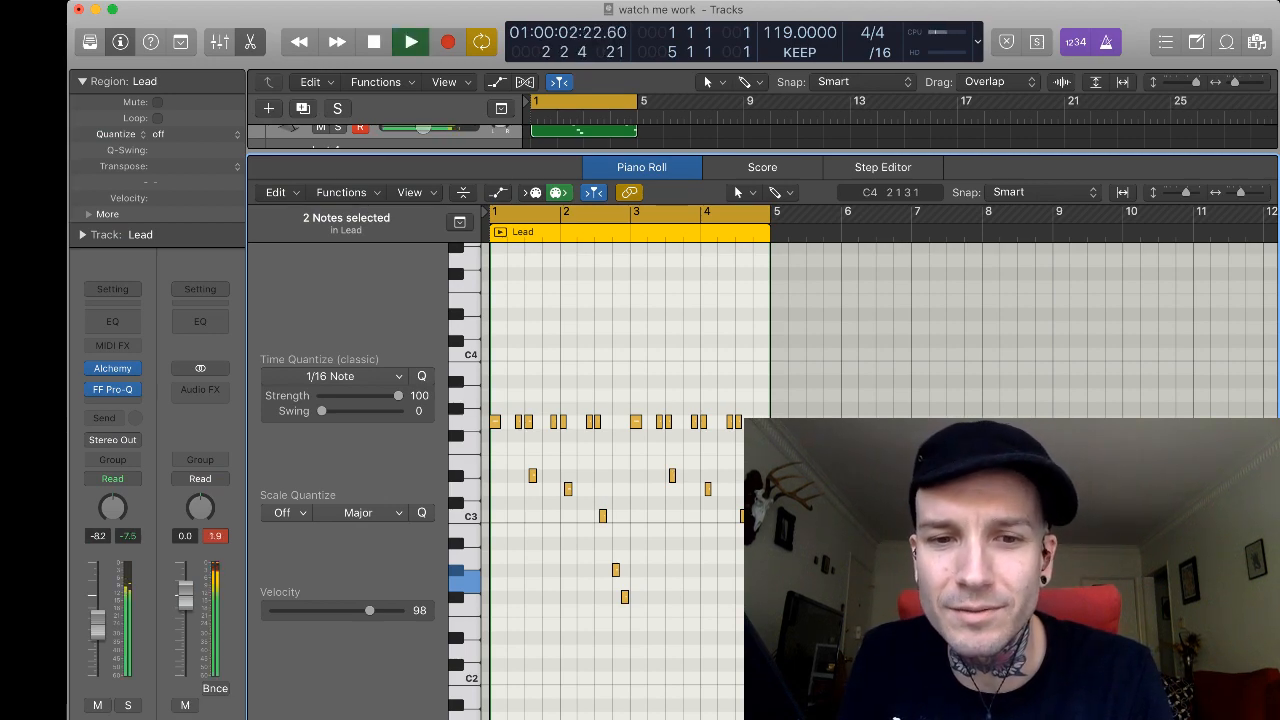
{"action": "key", "text": "space"}
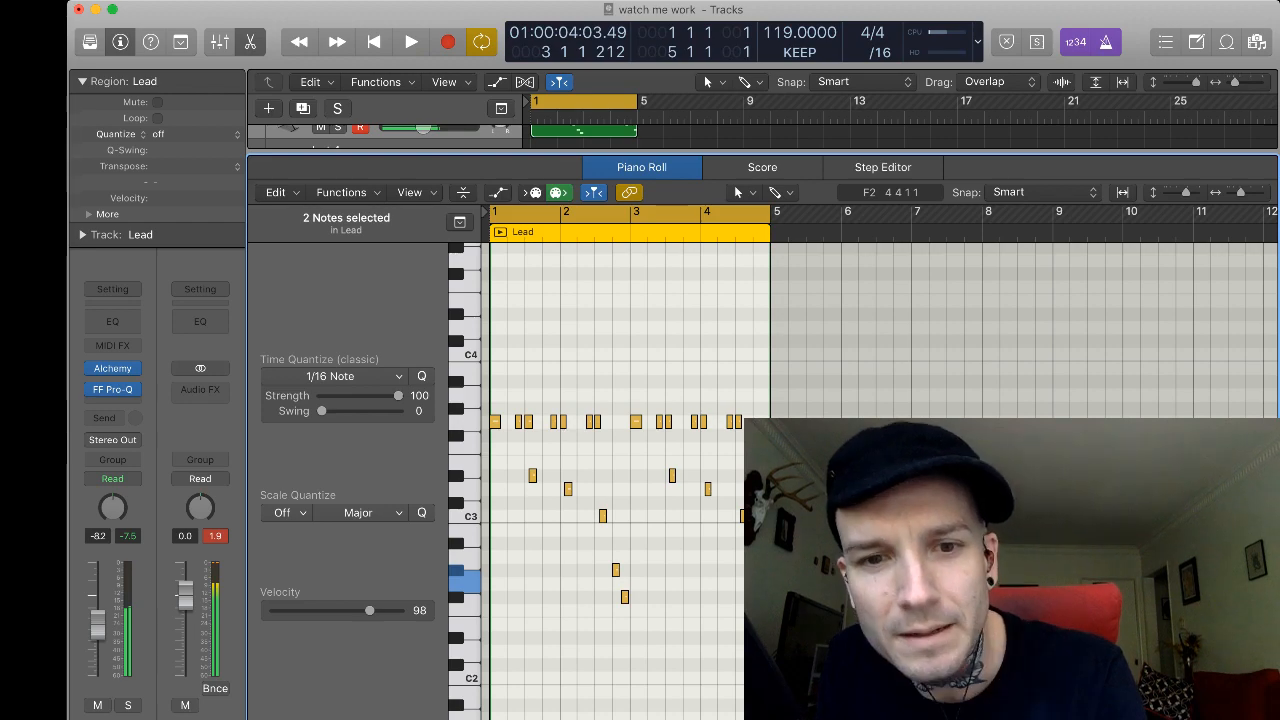
Raise the lowest note in bar 2 of the Lead region by one semitone and lower the Lead's volume to -10.4 dB during playback.
{"action": "left_click", "coordinate": [627, 601]}
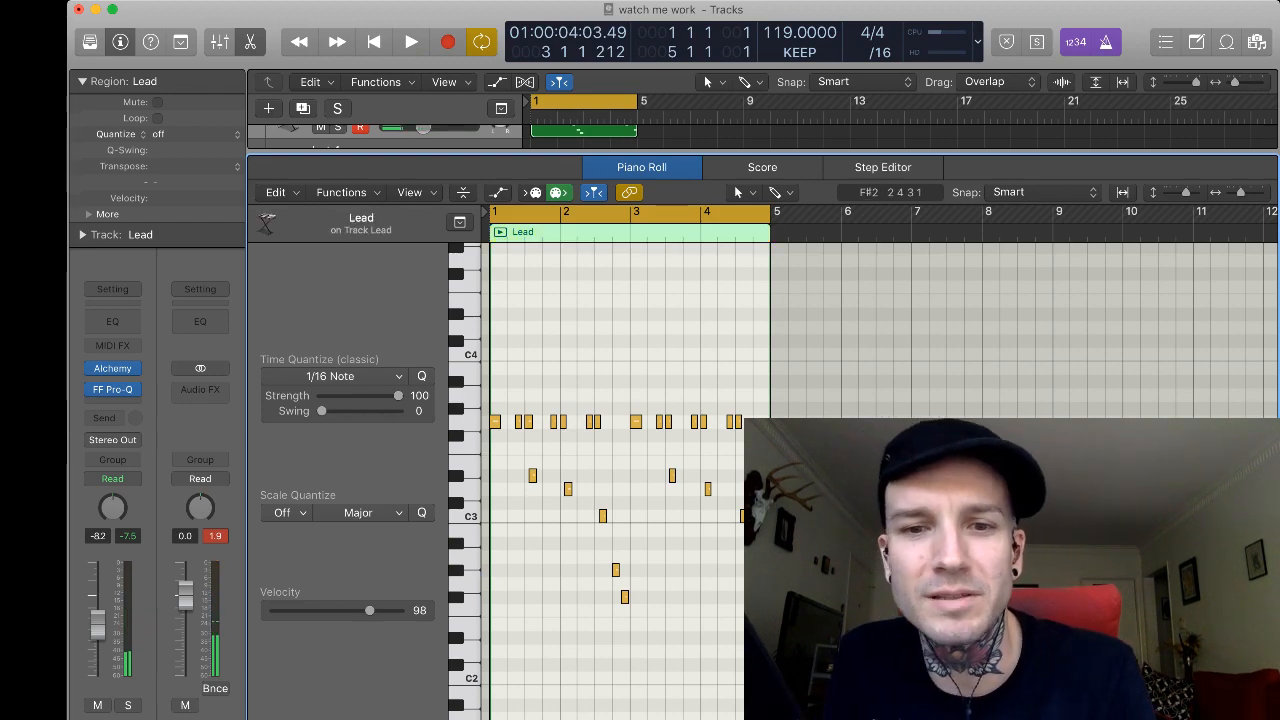
{"action": "left_click", "coordinate": [625, 598]}
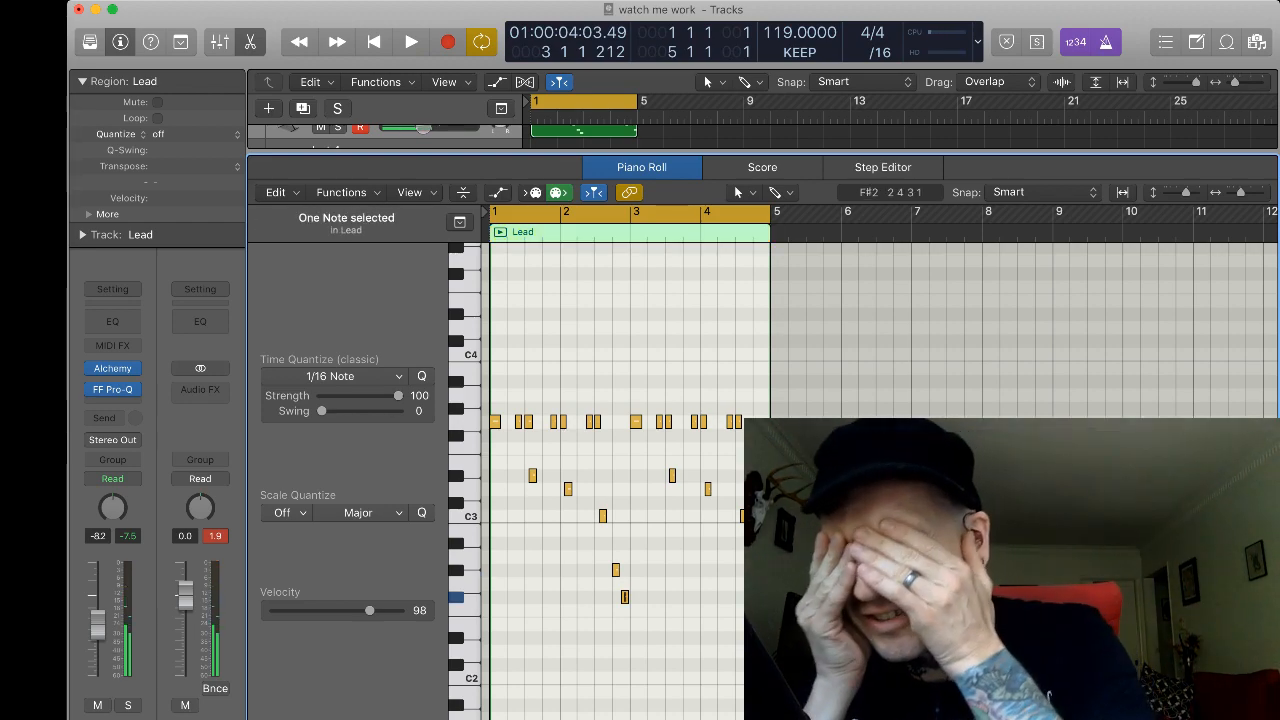
{"action": "key", "text": "alt+Up"}
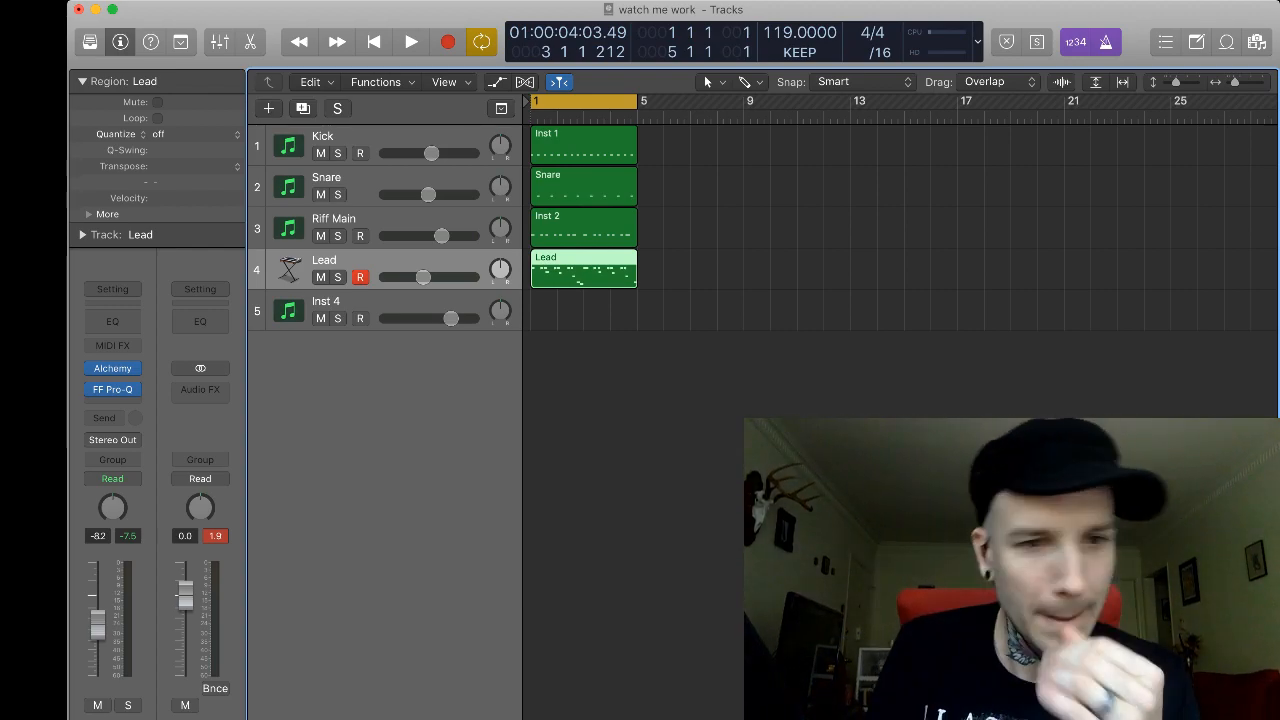
{"action": "key", "text": "space"}
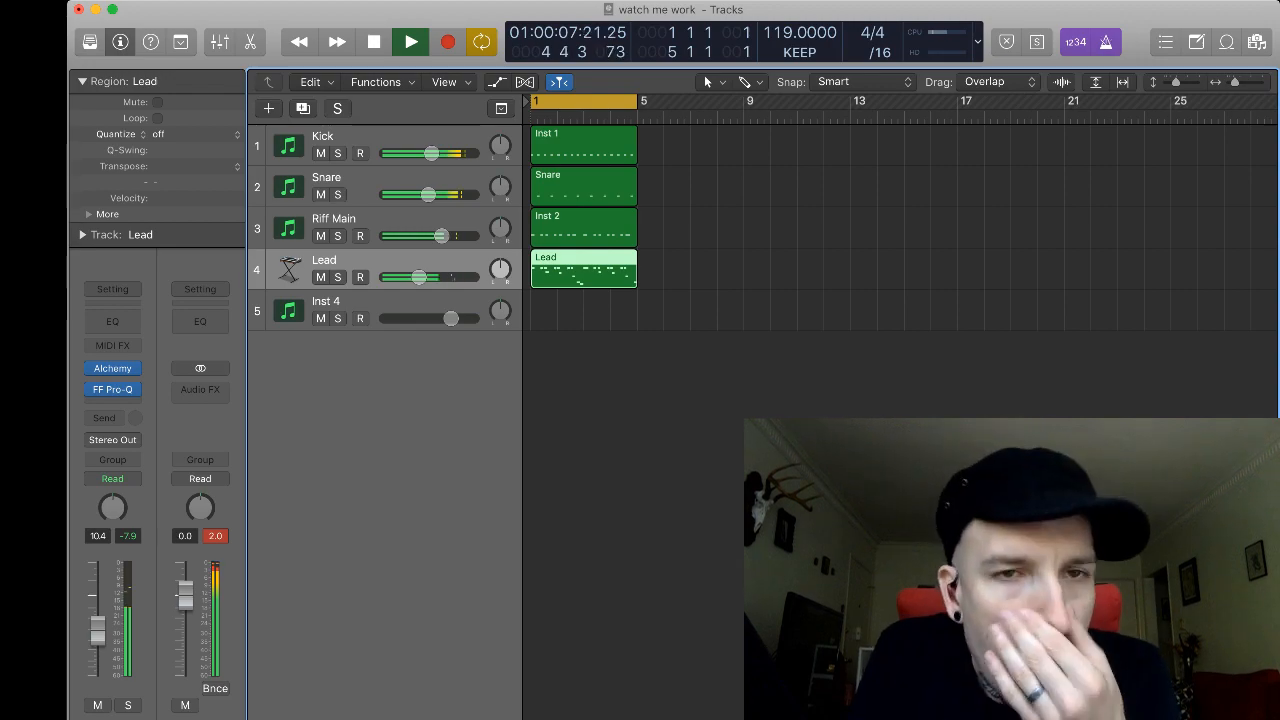
{"action": "key", "text": "space"}
Add a Battery 4 aux output channel for outputs 5-6 in the Mixer and create a track named Hats for it.
{"action": "left_click", "coordinate": [345, 179]}
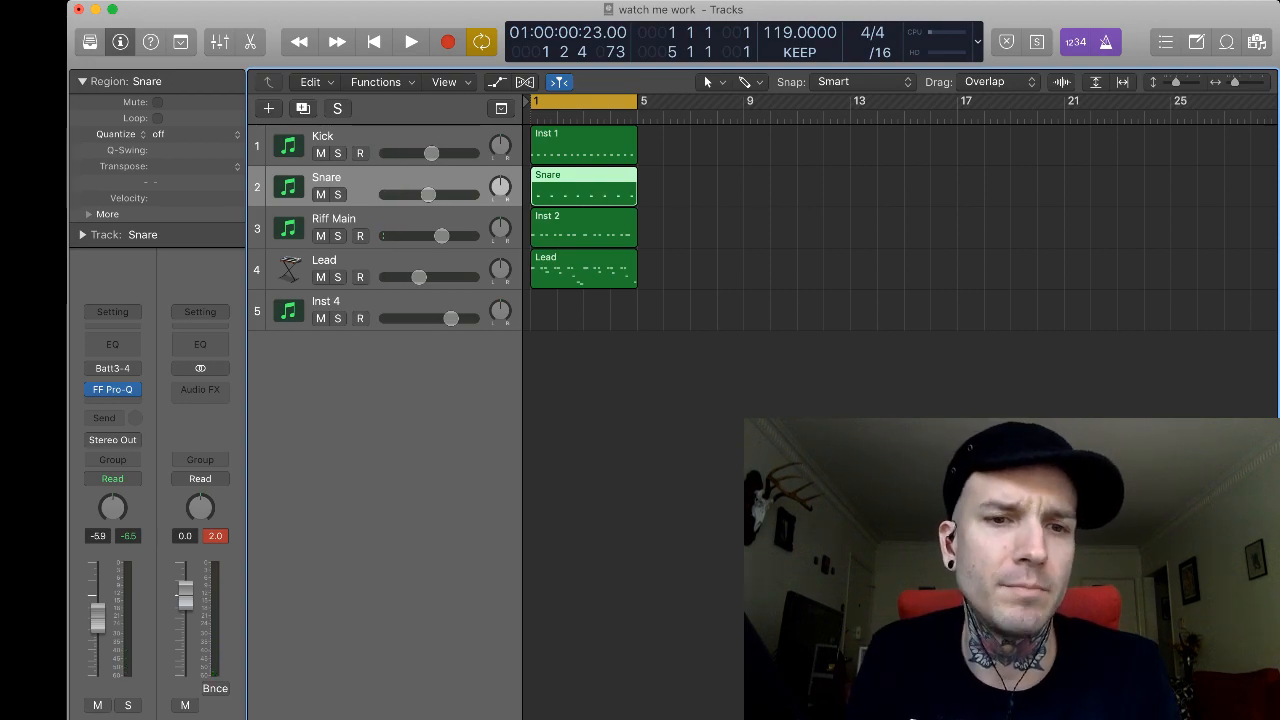
{"action": "key", "text": "x"}
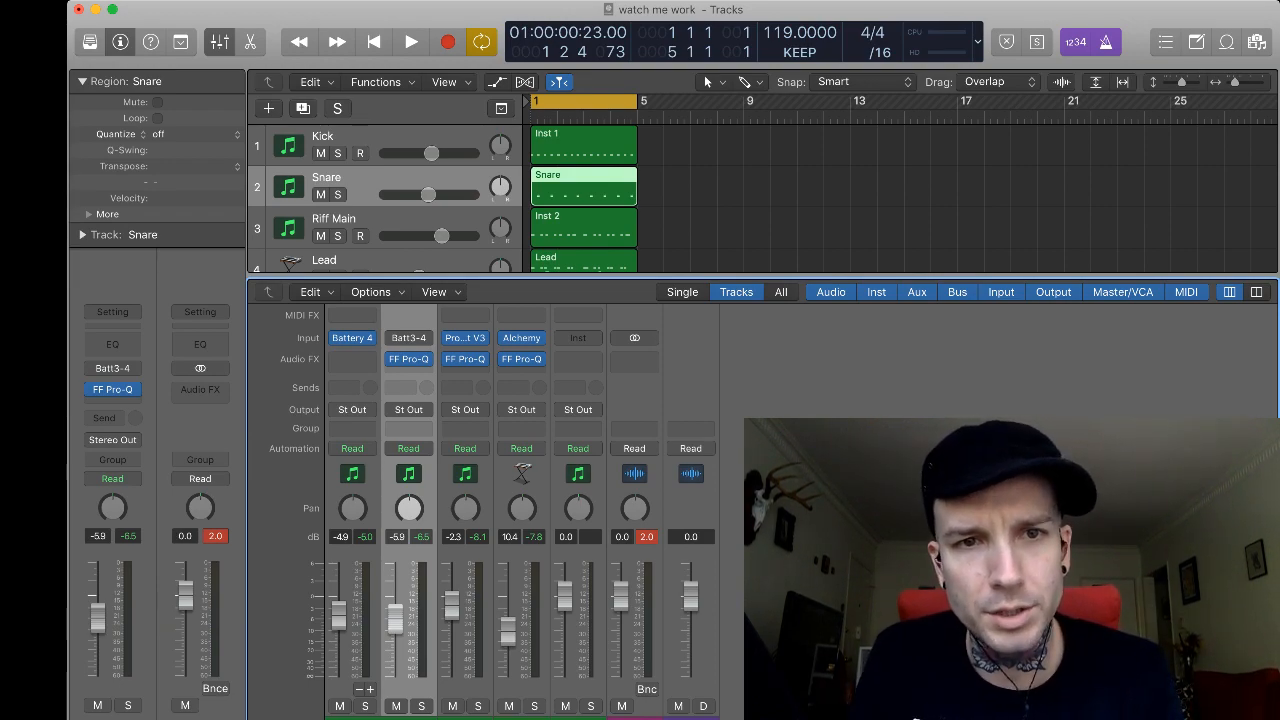
{"action": "left_click", "coordinate": [370, 689]}
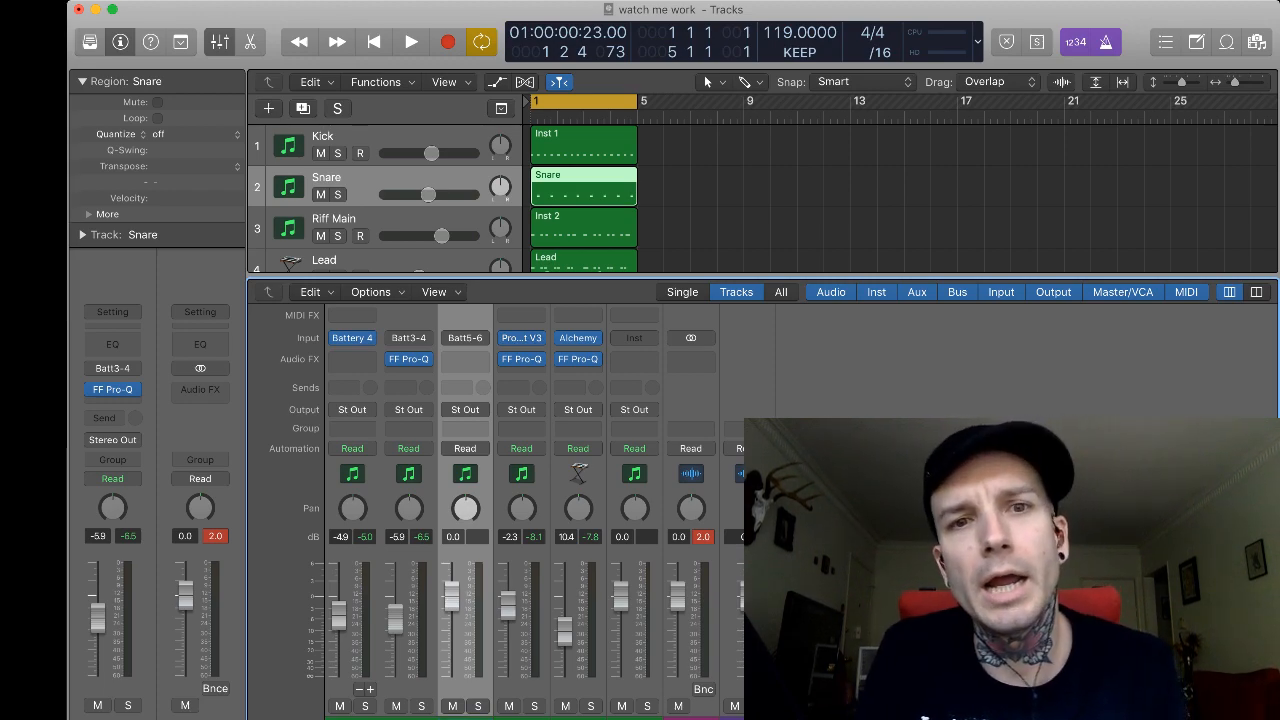
{"action": "key", "text": "ctrl+t"}
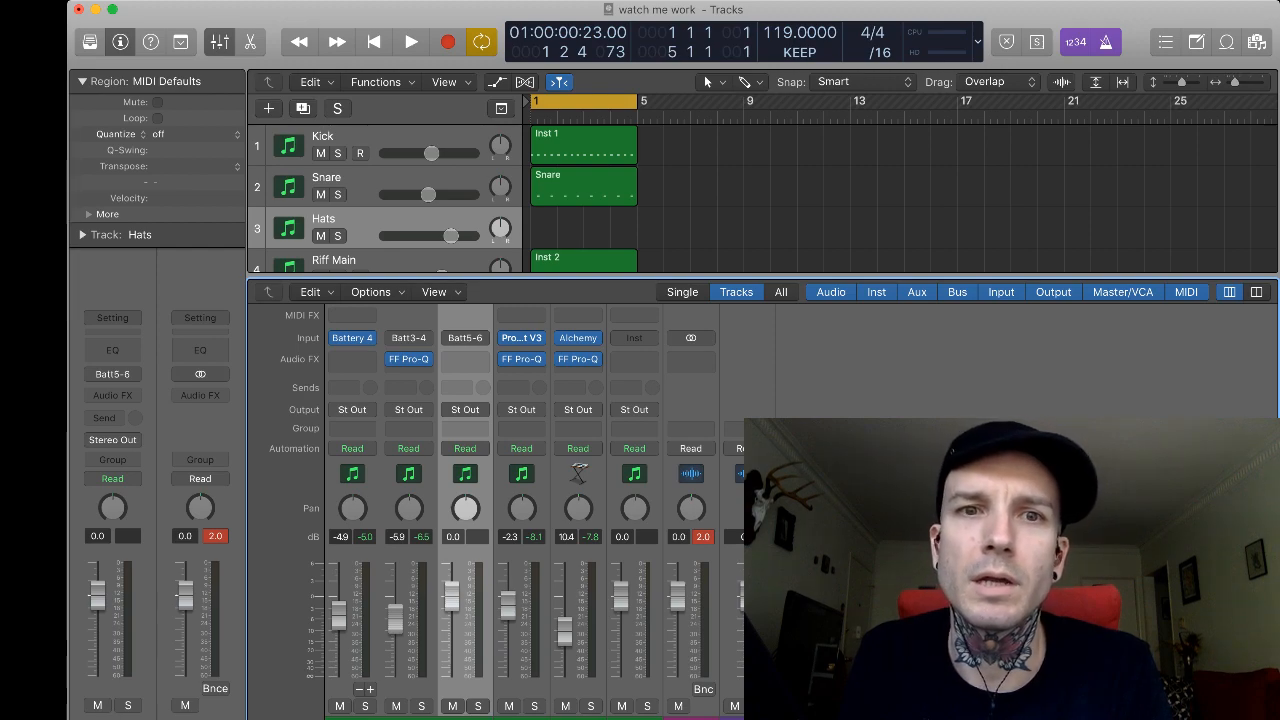
Audition the mix briefly and reduce the track heights until all six tracks fit in the arrangement.
{"action": "key", "text": "space"}
{"action": "key", "text": "space"}
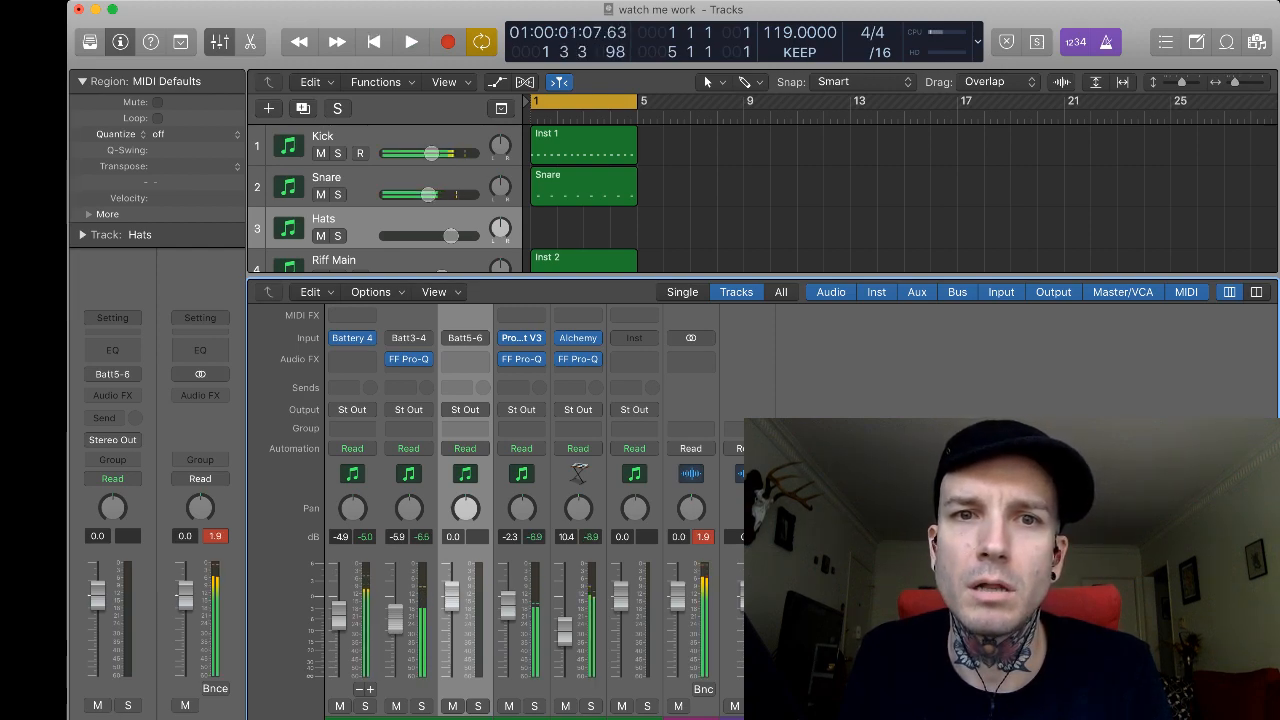
{"action": "key", "text": "super+Up"}
{"action": "key", "text": "super+Up"}
{"action": "key", "text": "super+Up"}
{"action": "key", "text": "super+Up"}
{"action": "key", "text": "super+Up"}
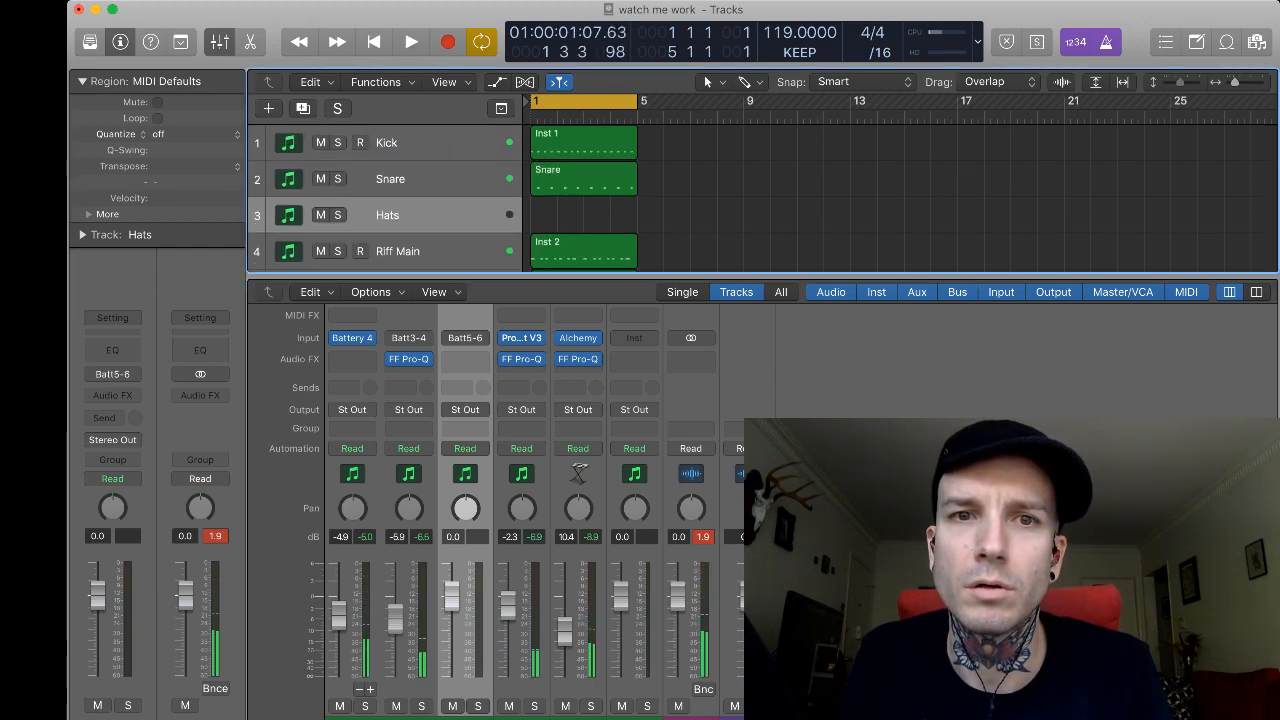
{"action": "key", "text": "super+Up"}
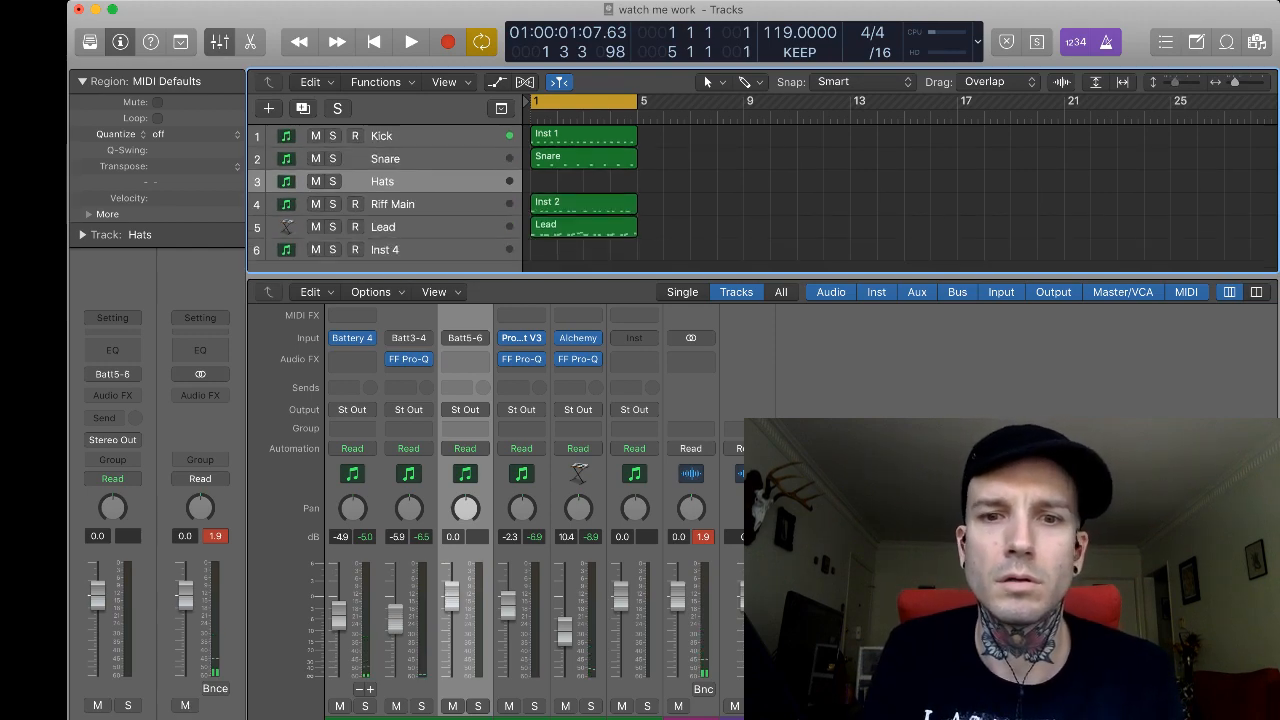
{"action": "key", "text": "super+Up"}
{"action": "key", "text": "super+Down"}
Check the mix by playback and lower all six instrument channels together by 2 dB, bringing the Kick to -6.9 dB.
{"action": "key", "text": "space"}
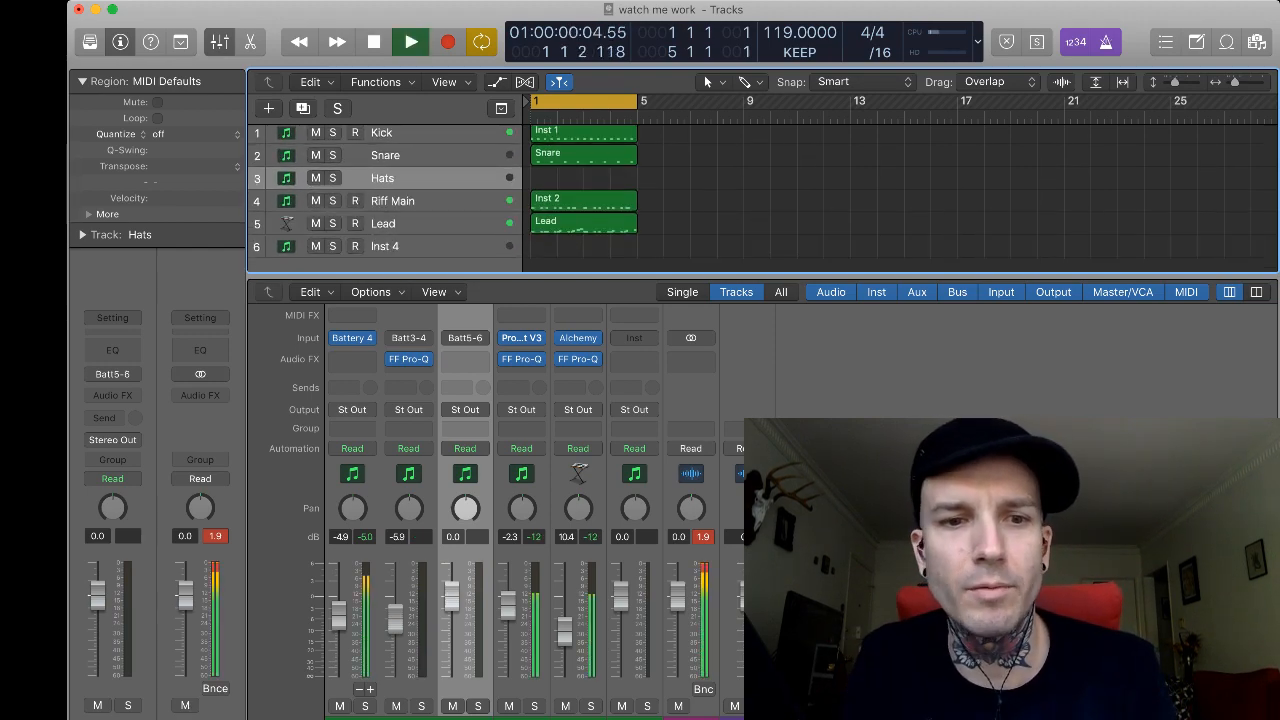
{"action": "key", "text": "space"}
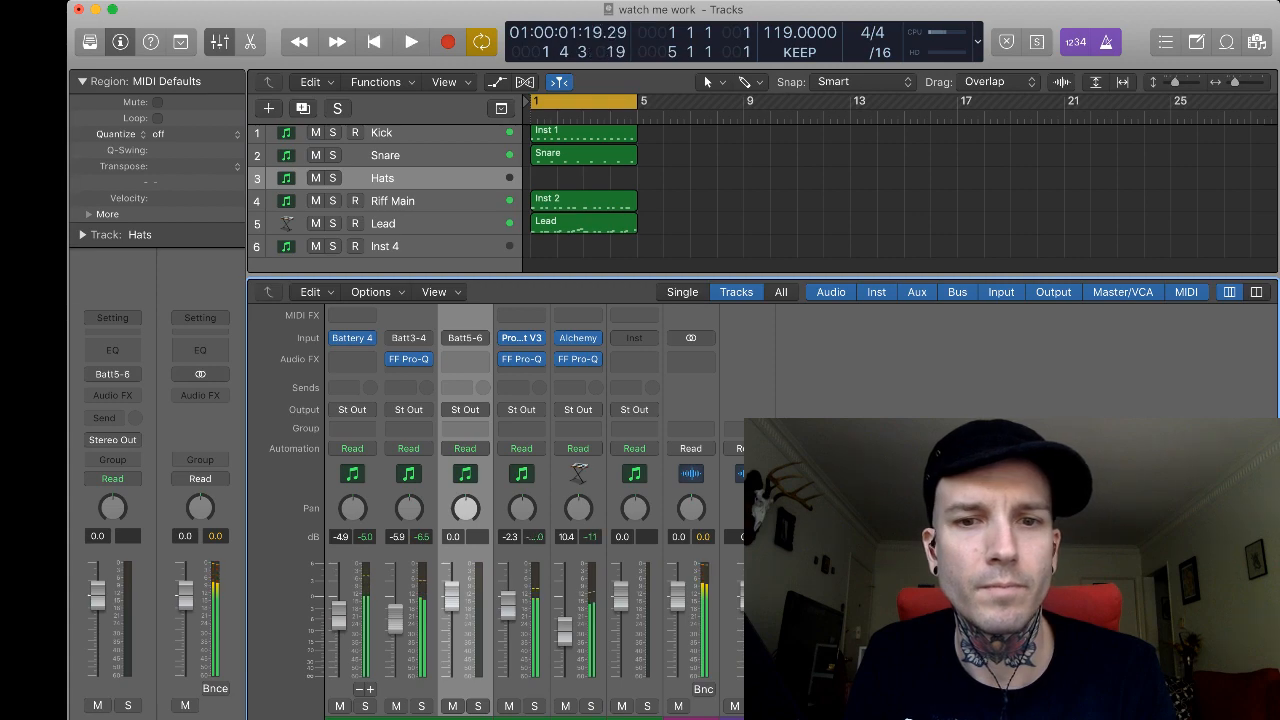
{"action": "key", "text": "space"}
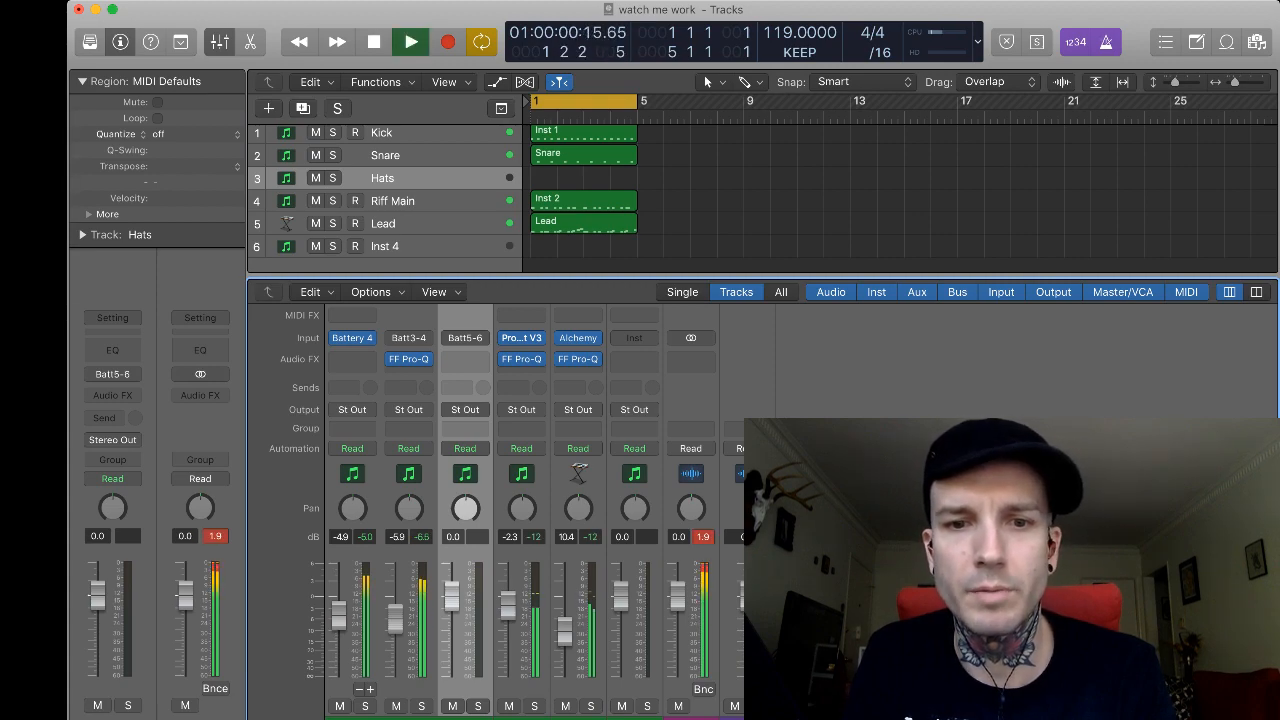
{"action": "key", "text": "space"}
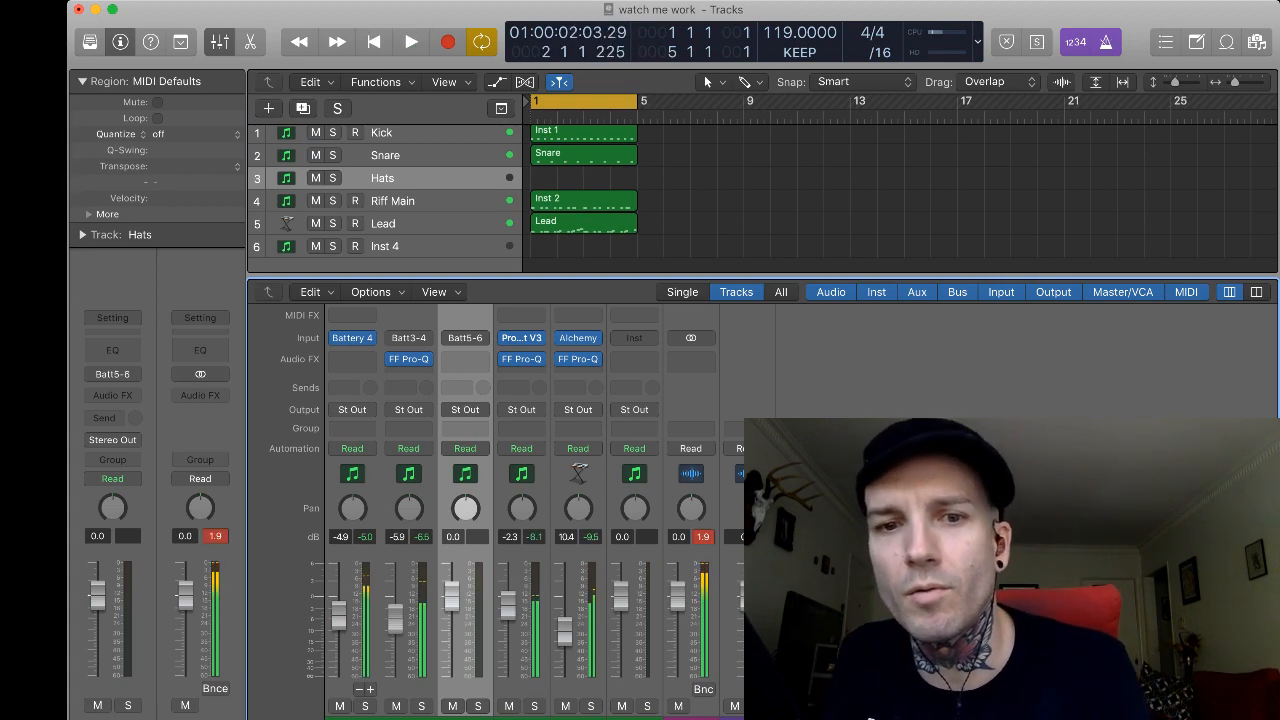
{"action": "key", "text": "Left"}
{"action": "key", "text": "Left"}
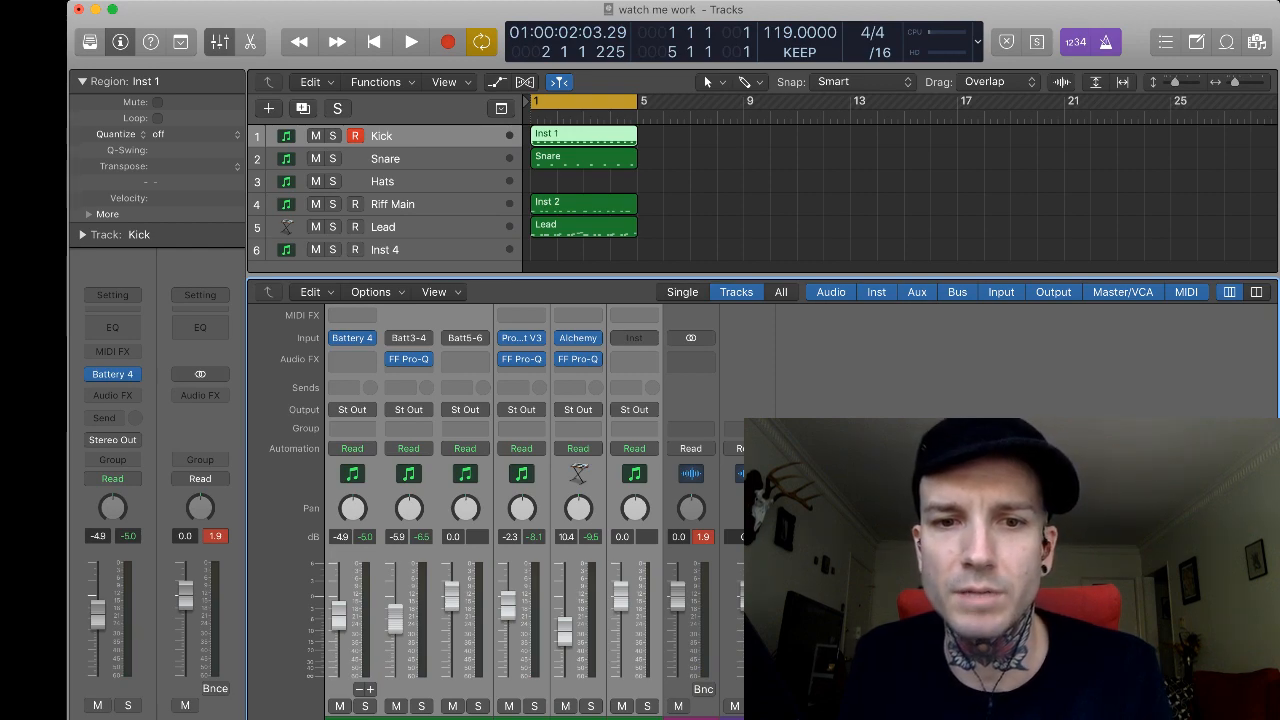
{"action": "left_click_drag", "start_coordinate": [339, 615], "coordinate": [339, 622]}
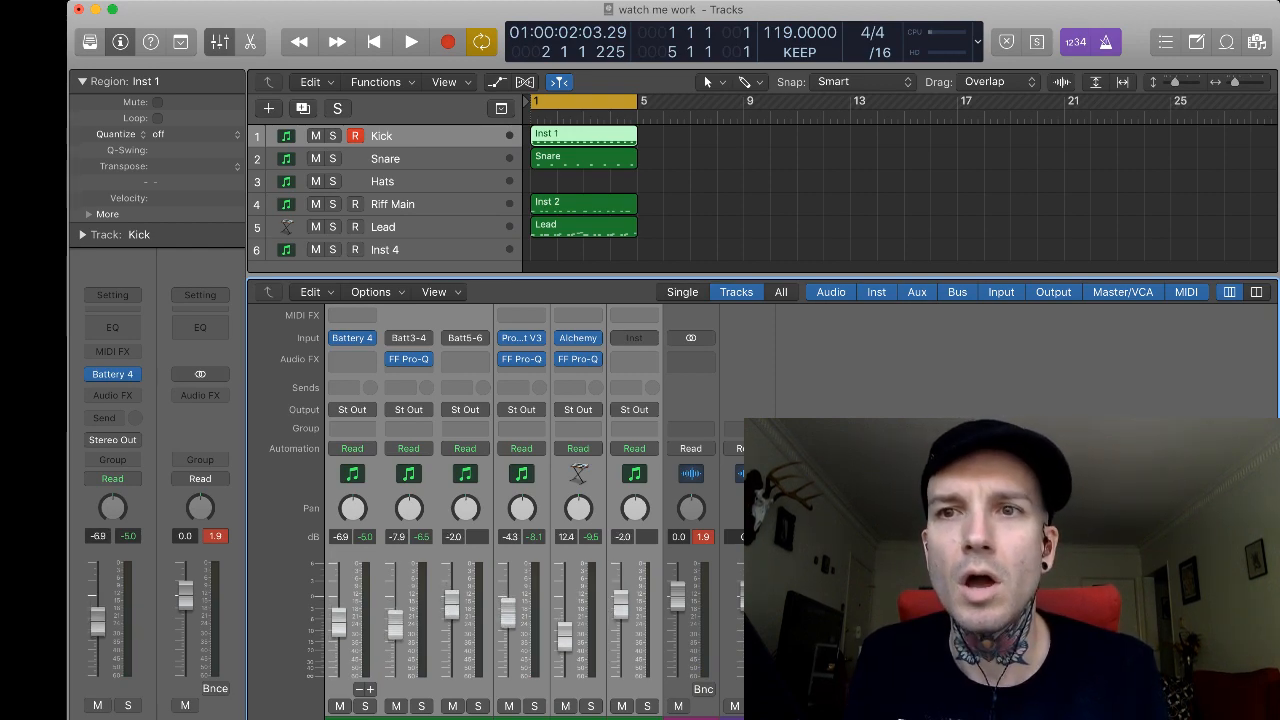
Turn off the metronome and audition the lowered mix, checking the master output level.
{"action": "key", "text": "space"}
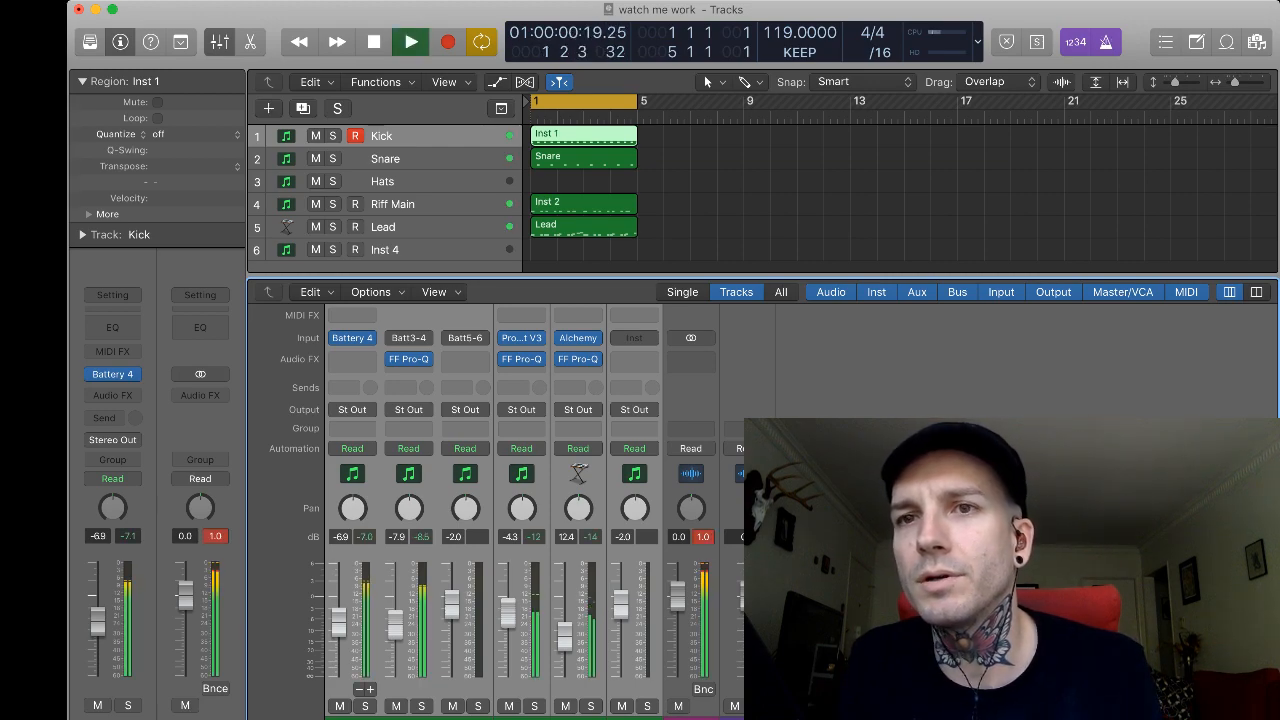
{"action": "key", "text": "space"}
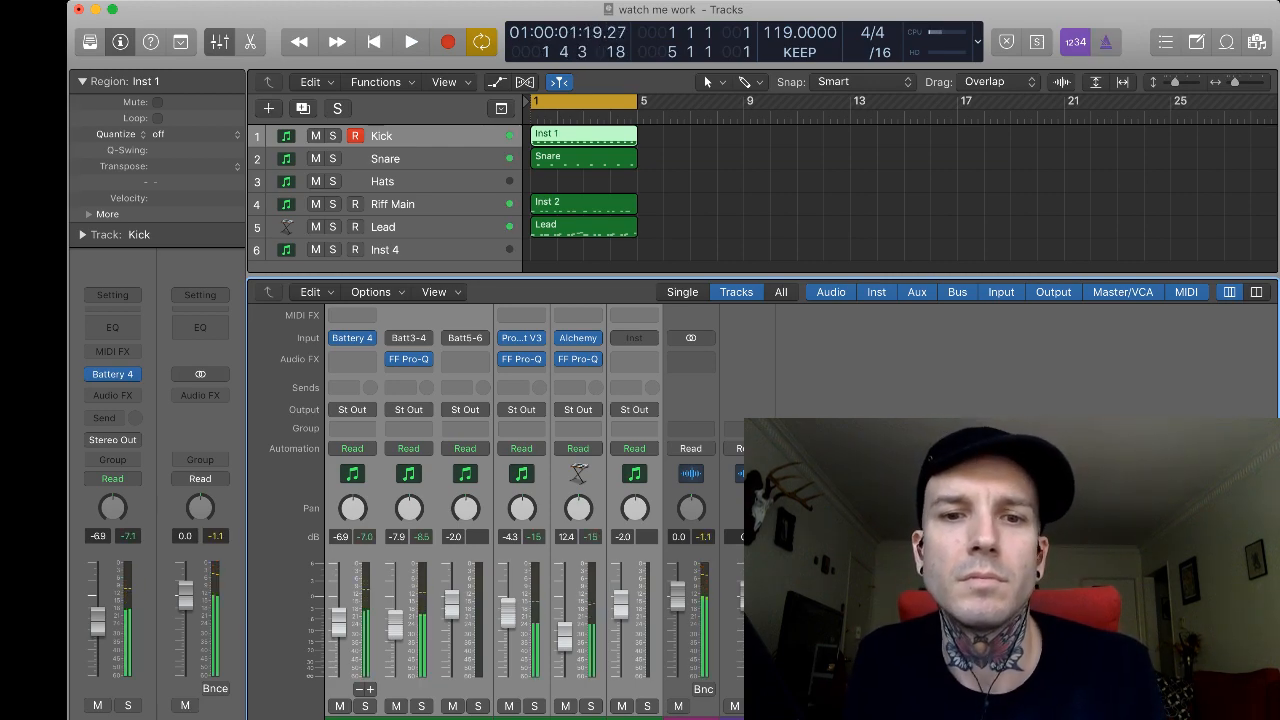
{"action": "key", "text": "space"}
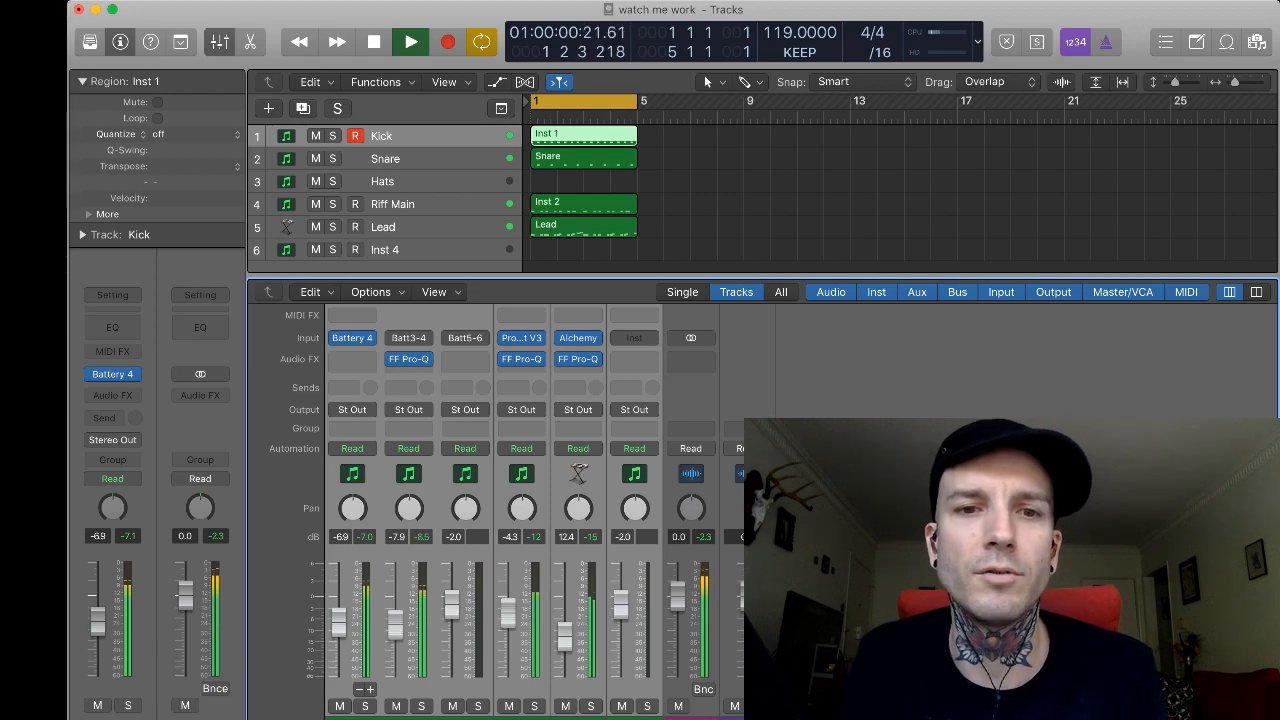
{"action": "key", "text": "space"}
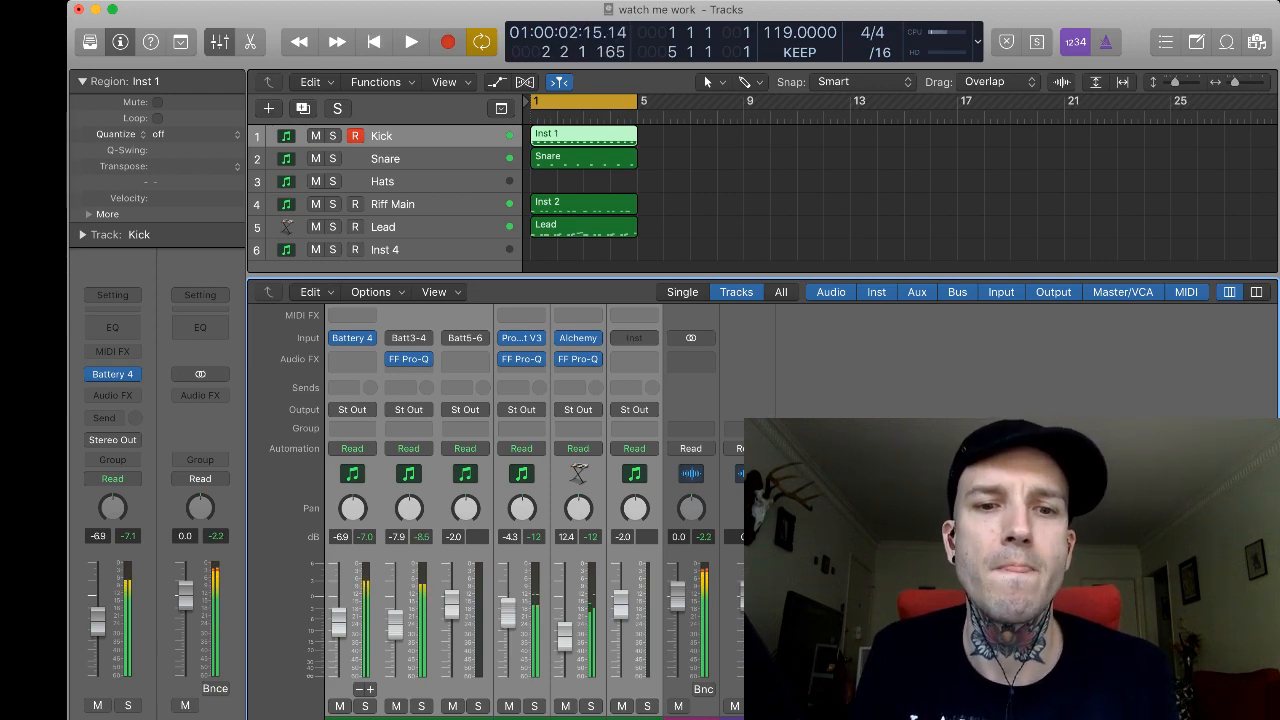
{"action": "key", "text": "space"}
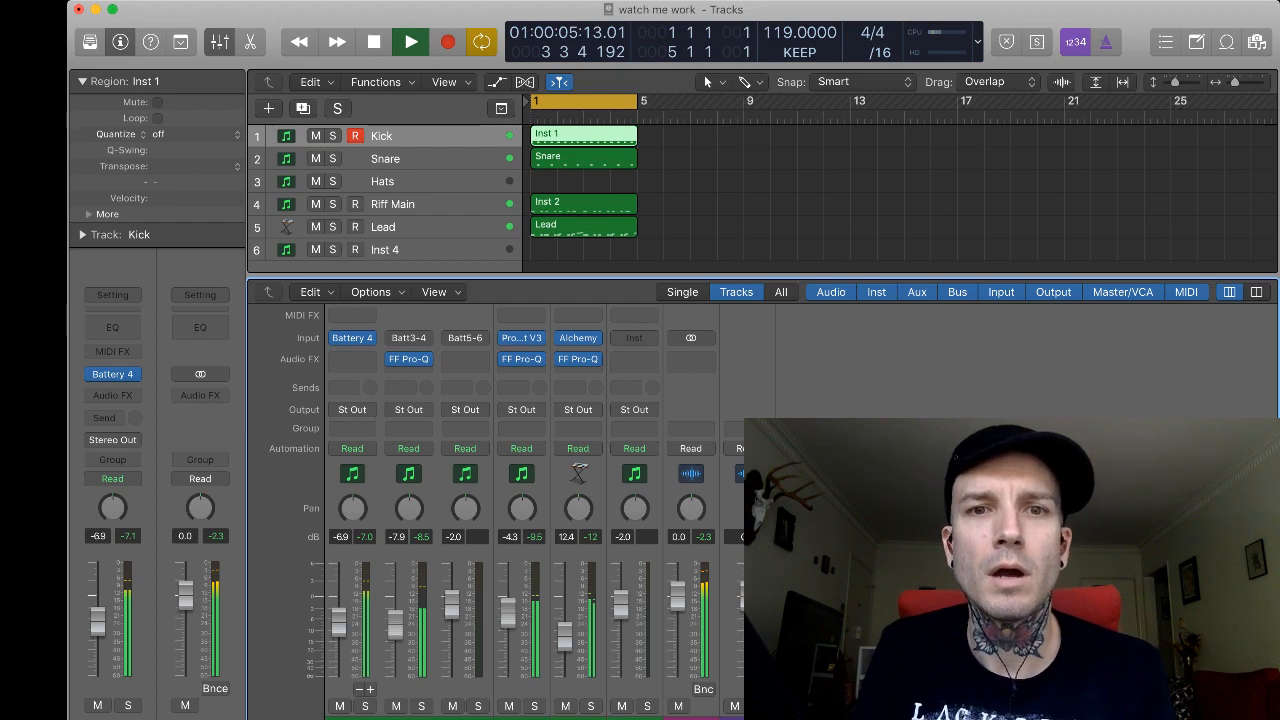
Solo the Lead track and set the velocity of all its notes to 127 in the Piano Roll.
{"action": "left_click", "coordinate": [430, 227]}
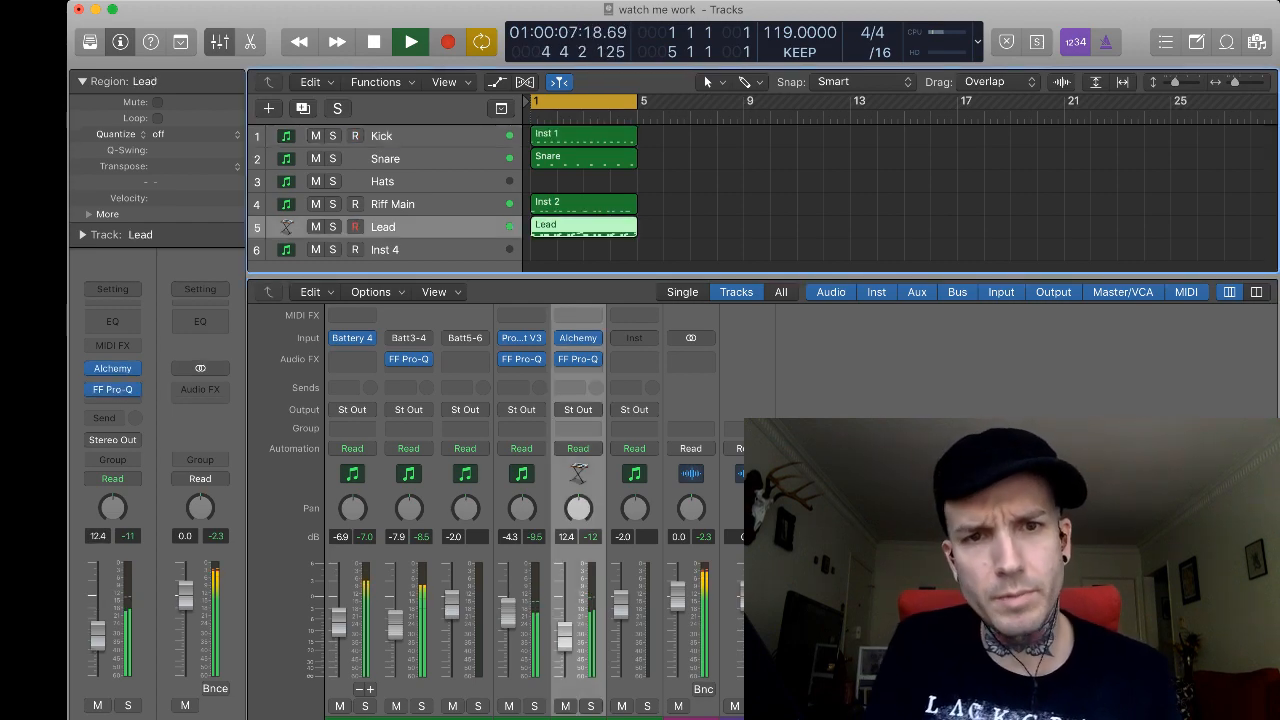
{"action": "key", "text": "s"}
{"action": "key", "text": "space"}
{"action": "key", "text": "p"}
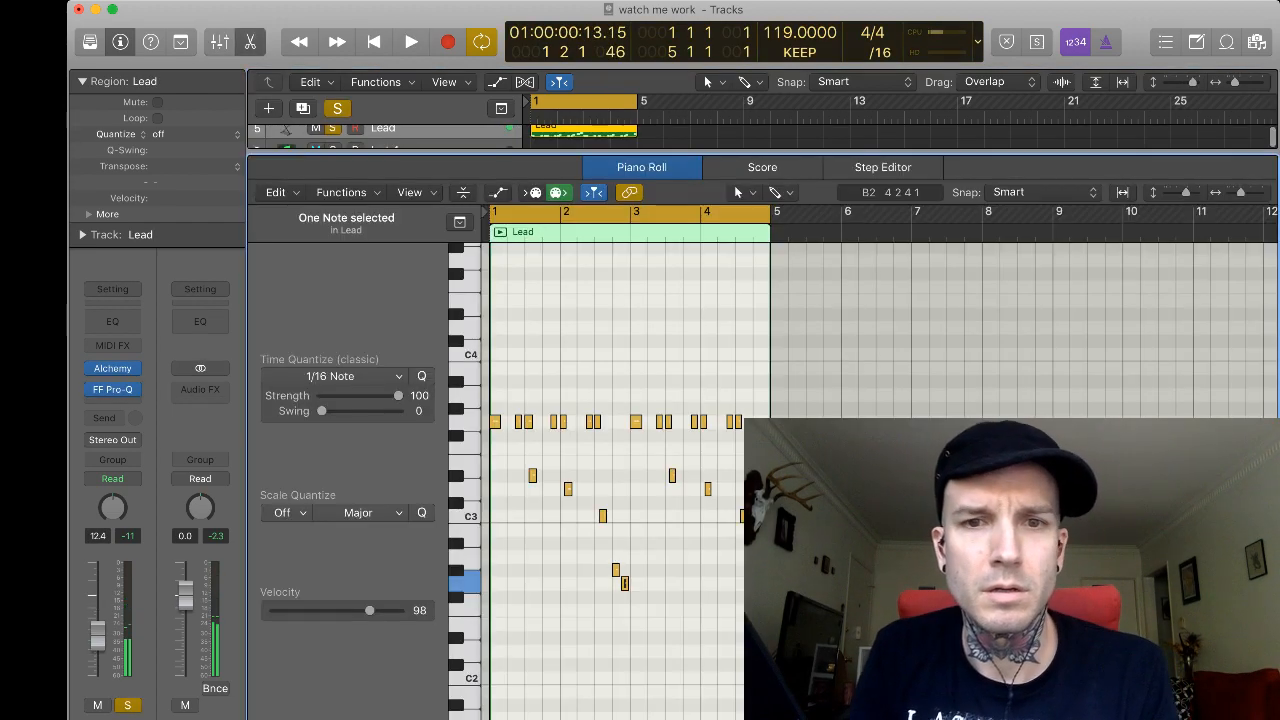
{"action": "key", "text": "super+a"}
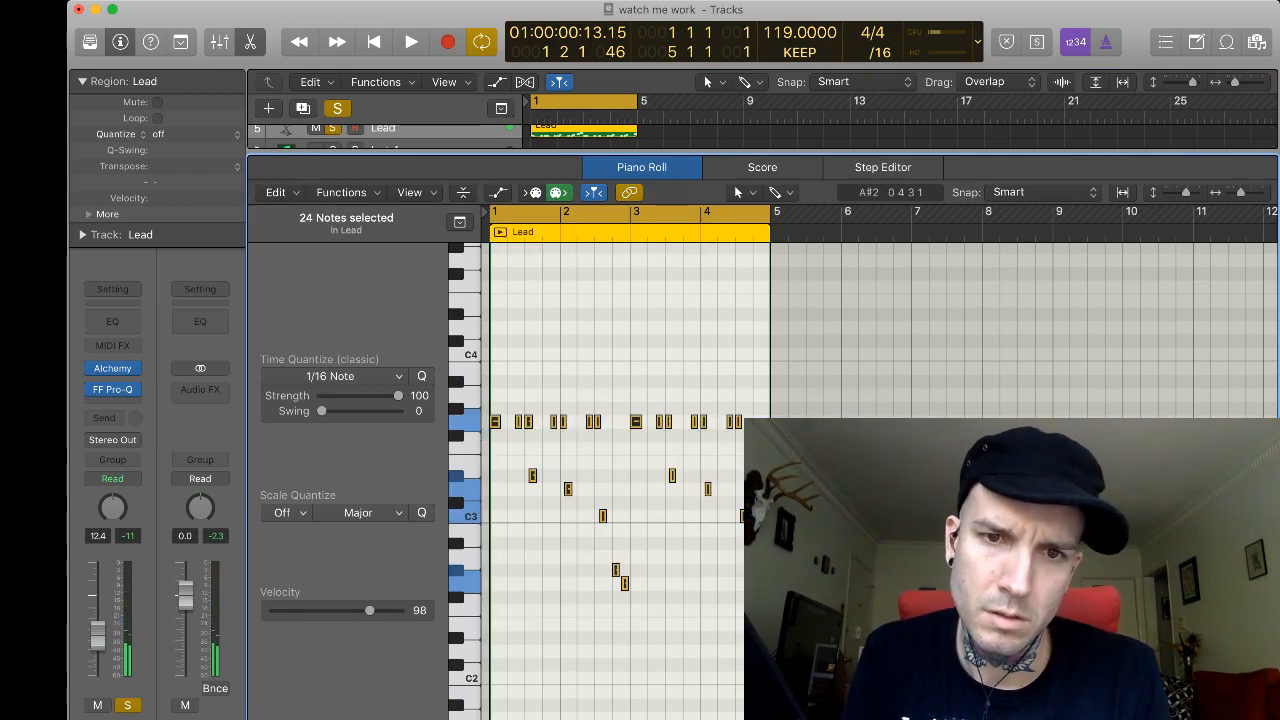
{"action": "left_click_drag", "start_coordinate": [369, 610], "coordinate": [400, 610]}
Shorten the G3 note on beat 3 of bar 1 to a sixteenth and slightly lengthen the opening G3 note, checking by playback.
{"action": "key", "text": "super+Right"}
{"action": "key", "text": "super+Right"}
{"action": "key", "text": "super+Right"}
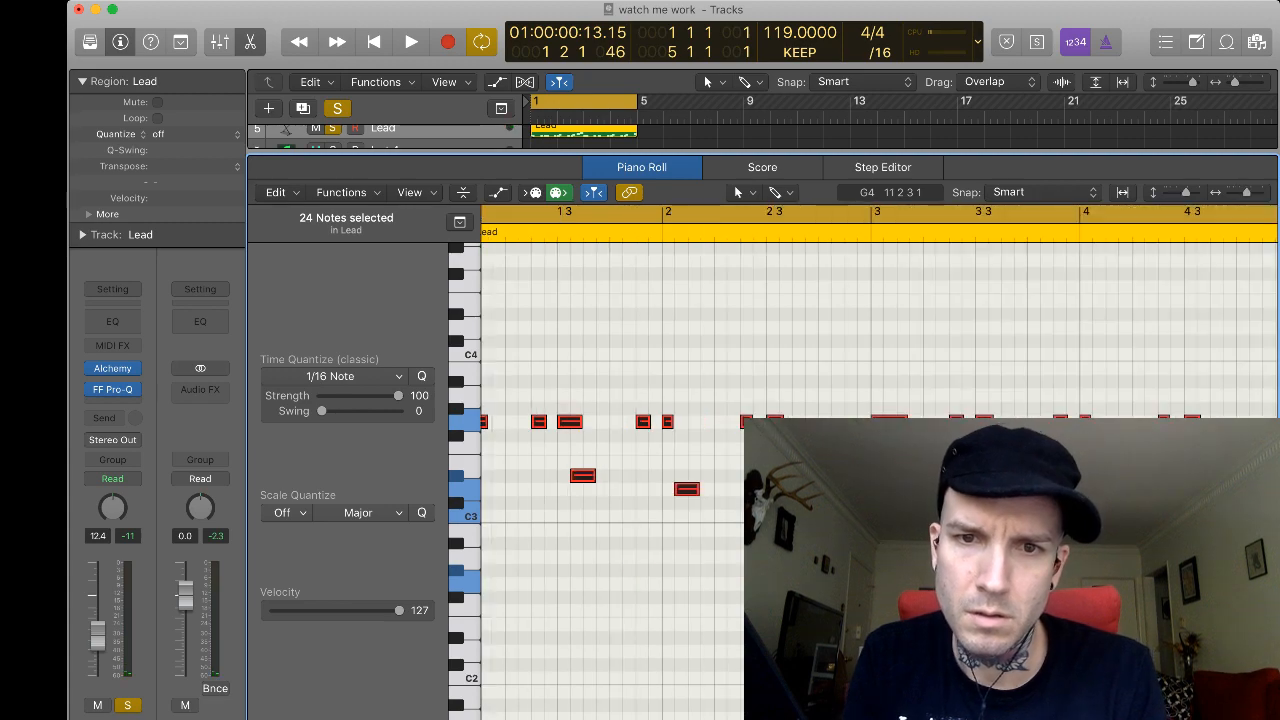
{"action": "key", "text": "space"}
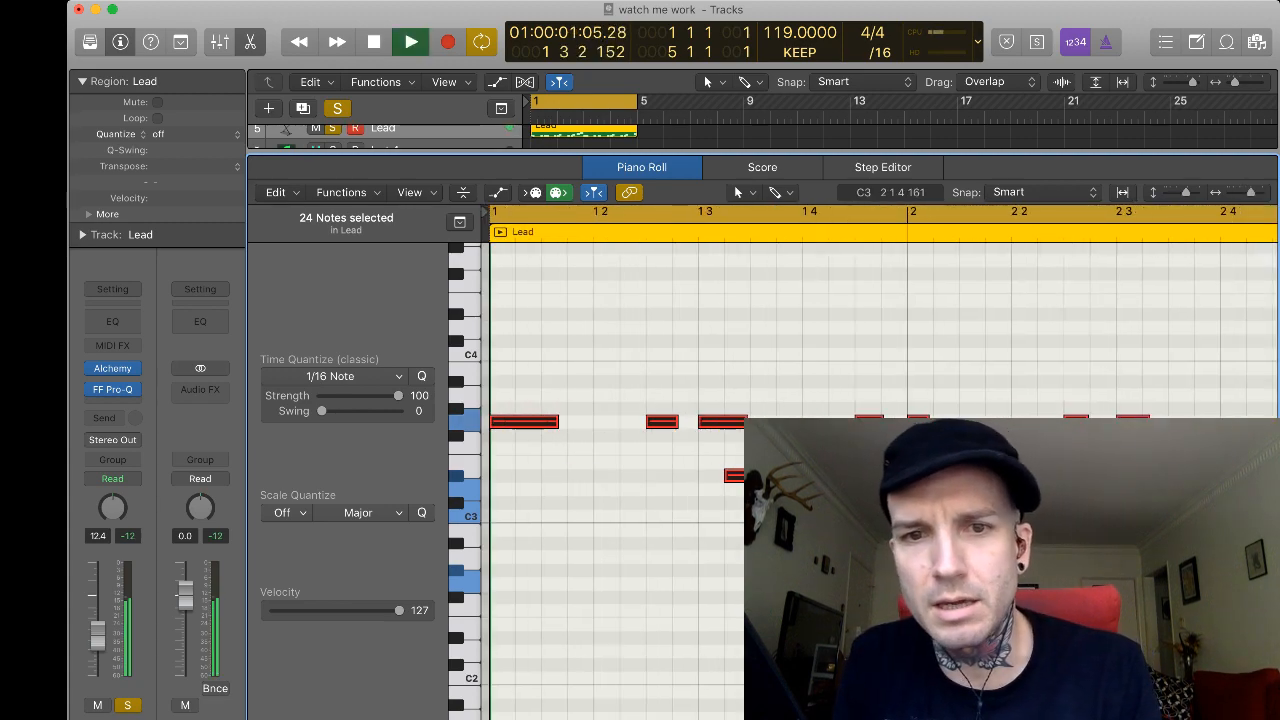
{"action": "key", "text": "space"}
{"action": "key", "text": "shift+super+a"}
{"action": "left_click_drag", "start_coordinate": [745, 421], "coordinate": [724, 421]}
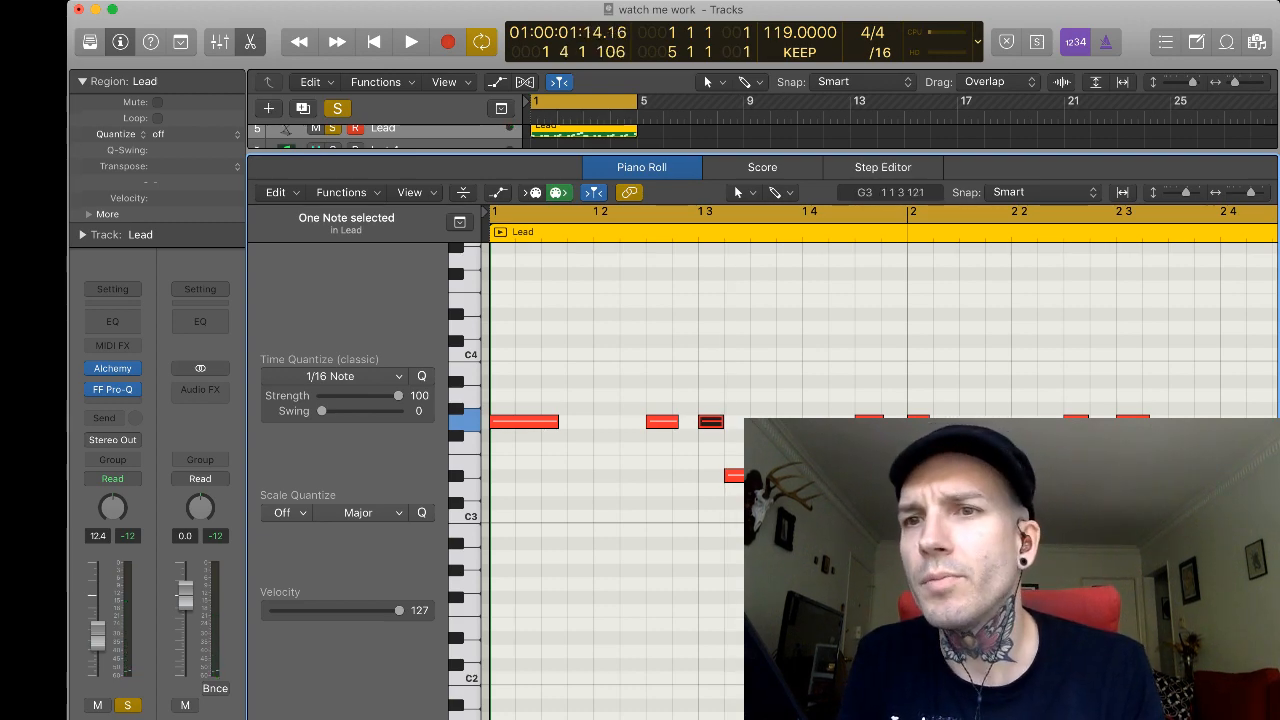
{"action": "key", "text": "space"}
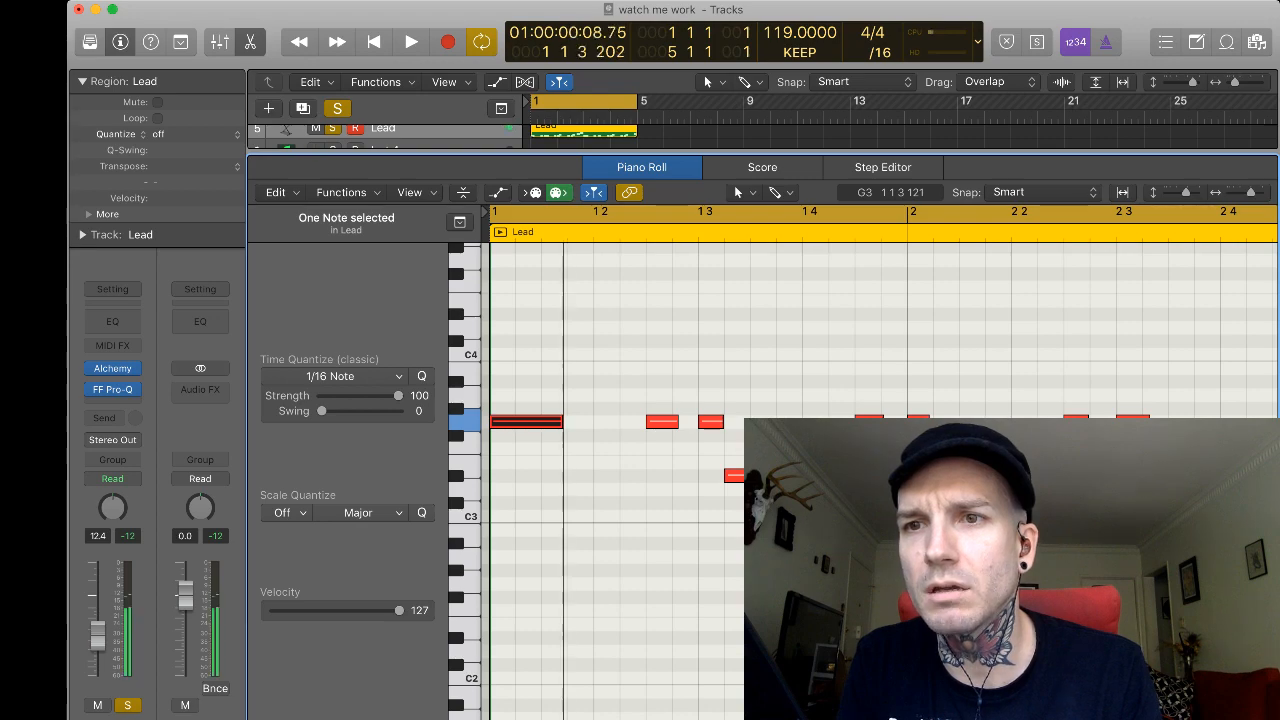
{"action": "key", "text": "super+Right"}
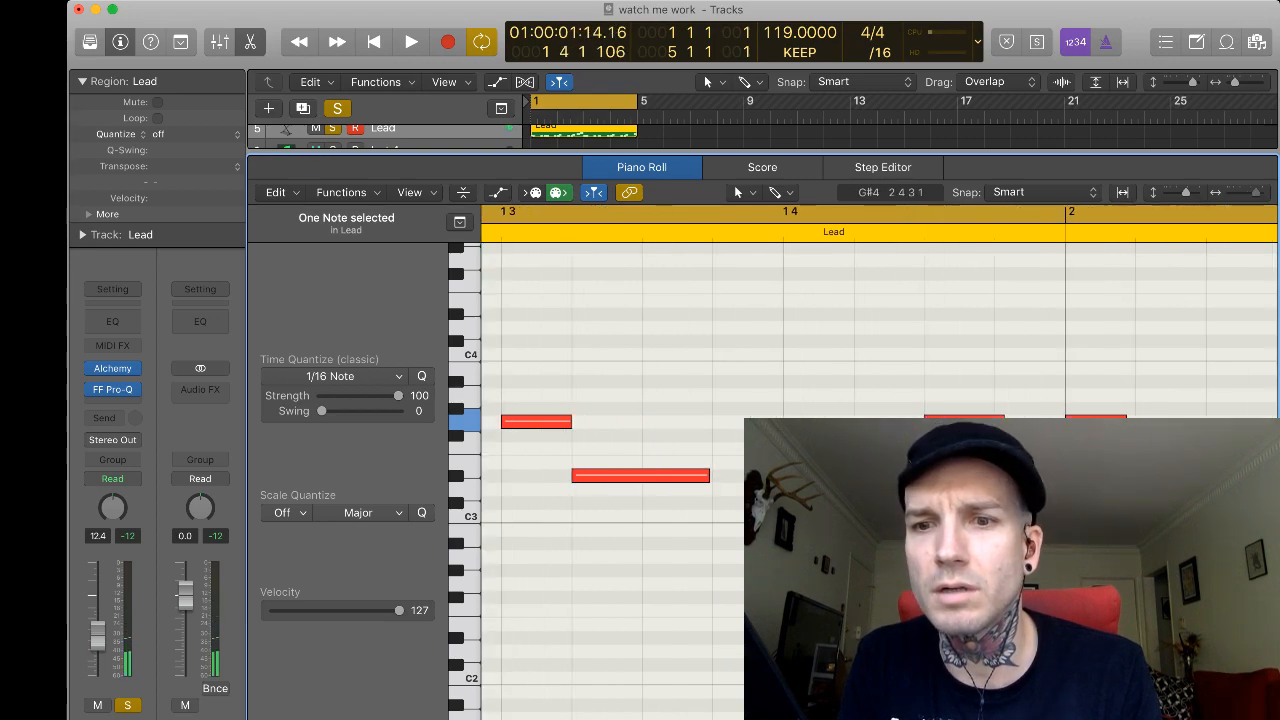
{"action": "key", "text": "z"}
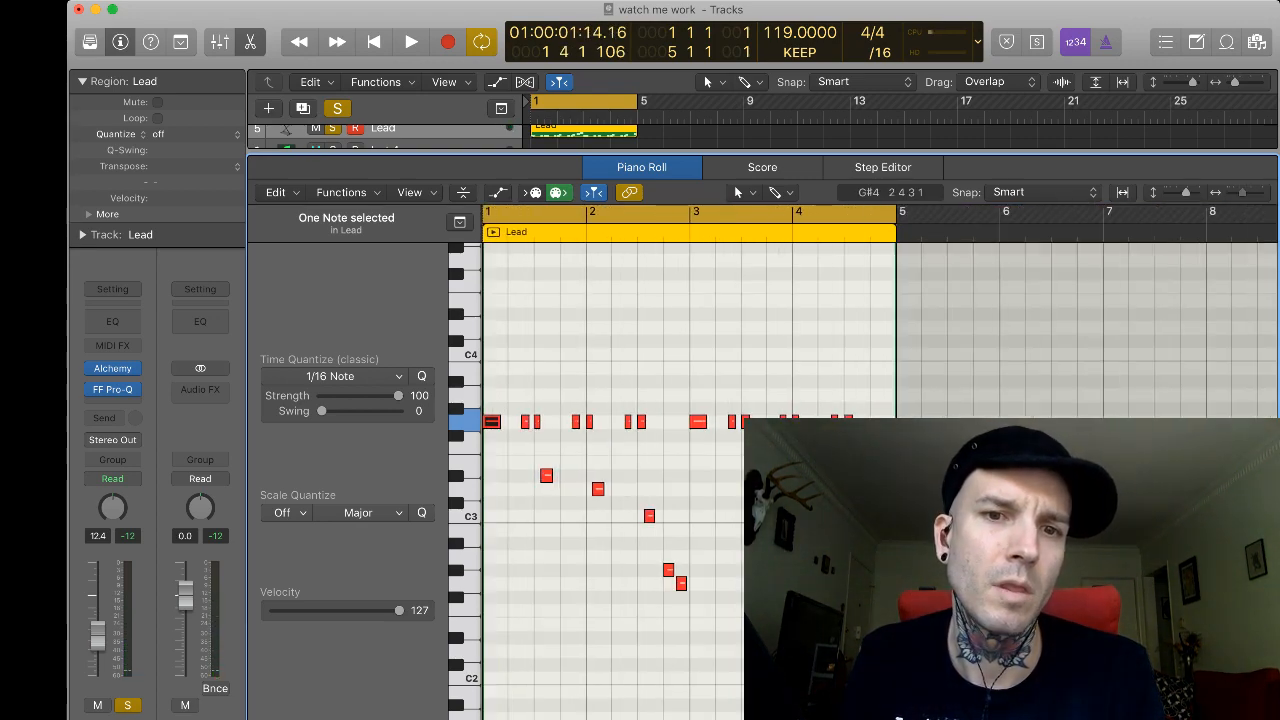
Set the velocity of all Lead notes to 125 and their 1/16 quantize swing to 21.
{"action": "left_click_drag", "start_coordinate": [1155, 679], "coordinate": [491, 382]}
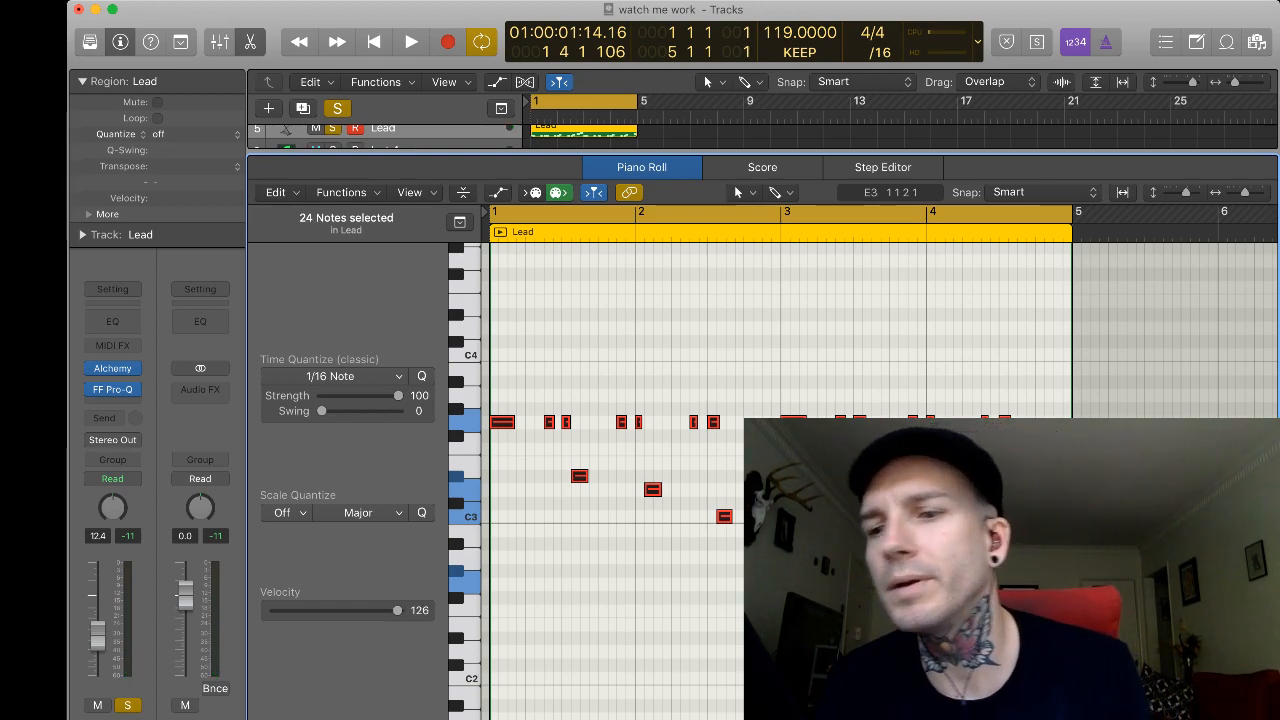
{"action": "left_click_drag", "start_coordinate": [397, 610], "coordinate": [396, 610]}
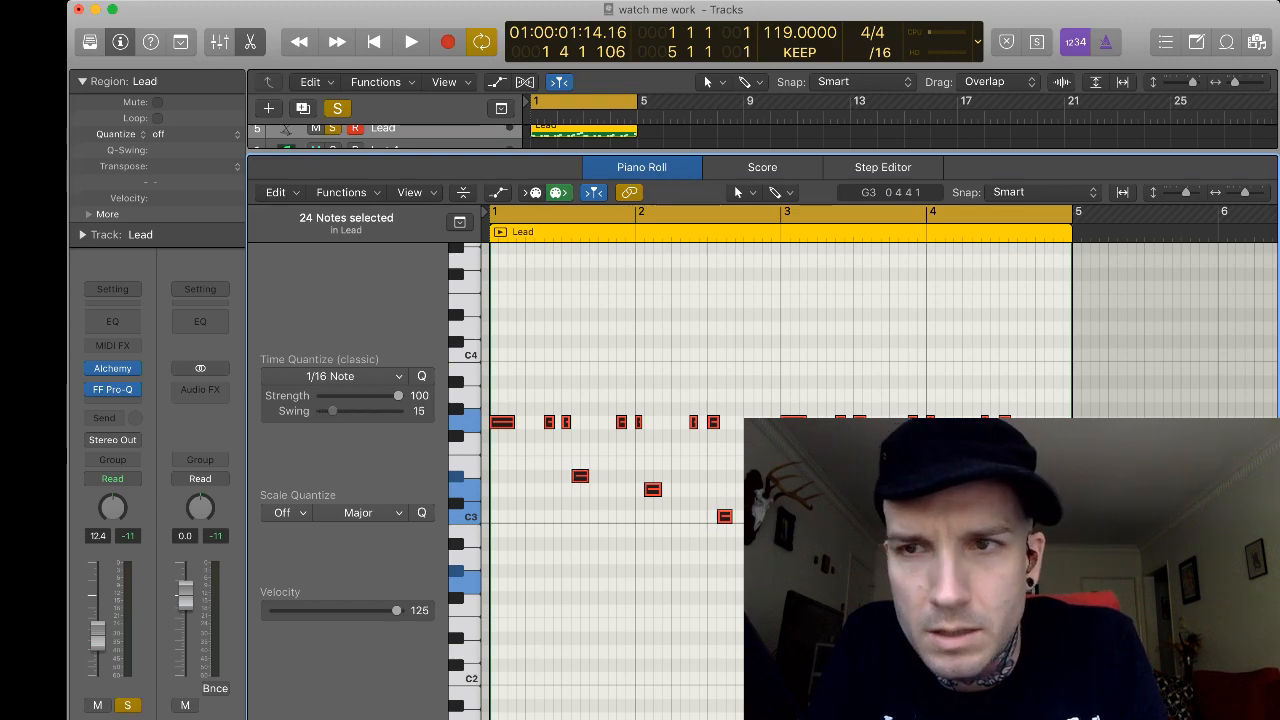
{"action": "key", "text": "super+Right"}
{"action": "key", "text": "super+Right"}
{"action": "key", "text": "super+Right"}
{"action": "key", "text": "super+Right"}
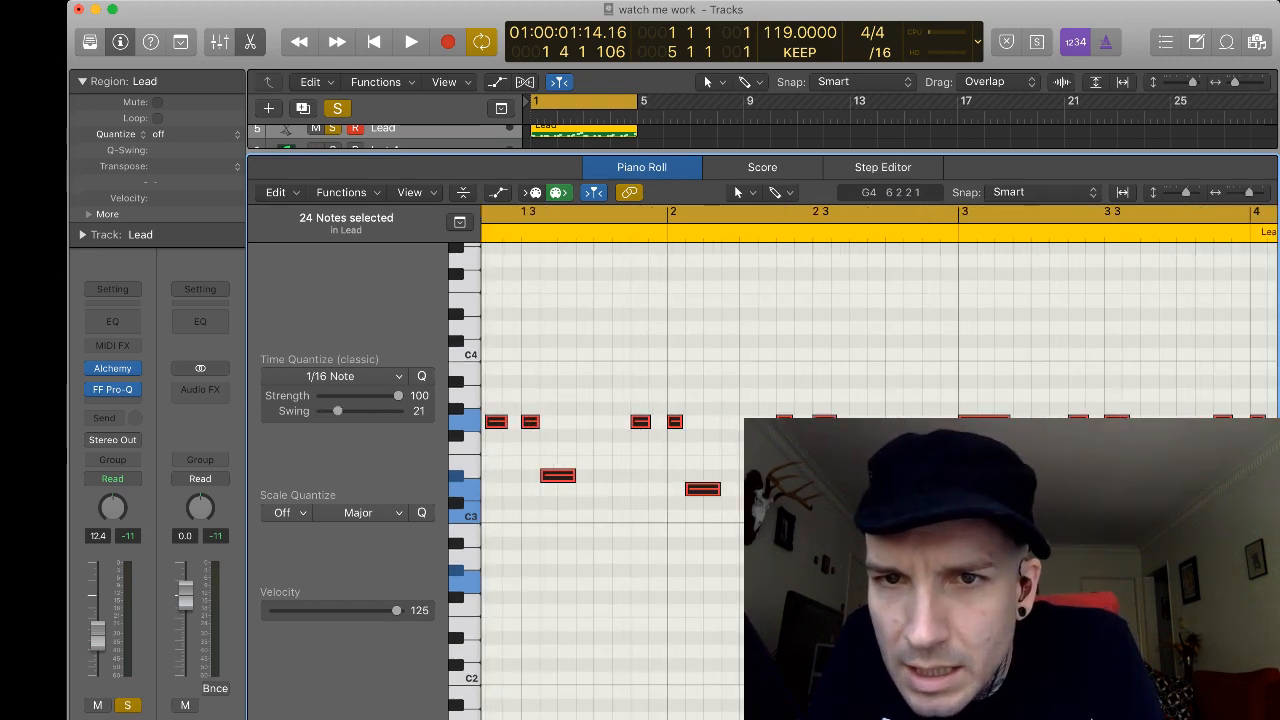
{"action": "key", "text": "super+Right"}
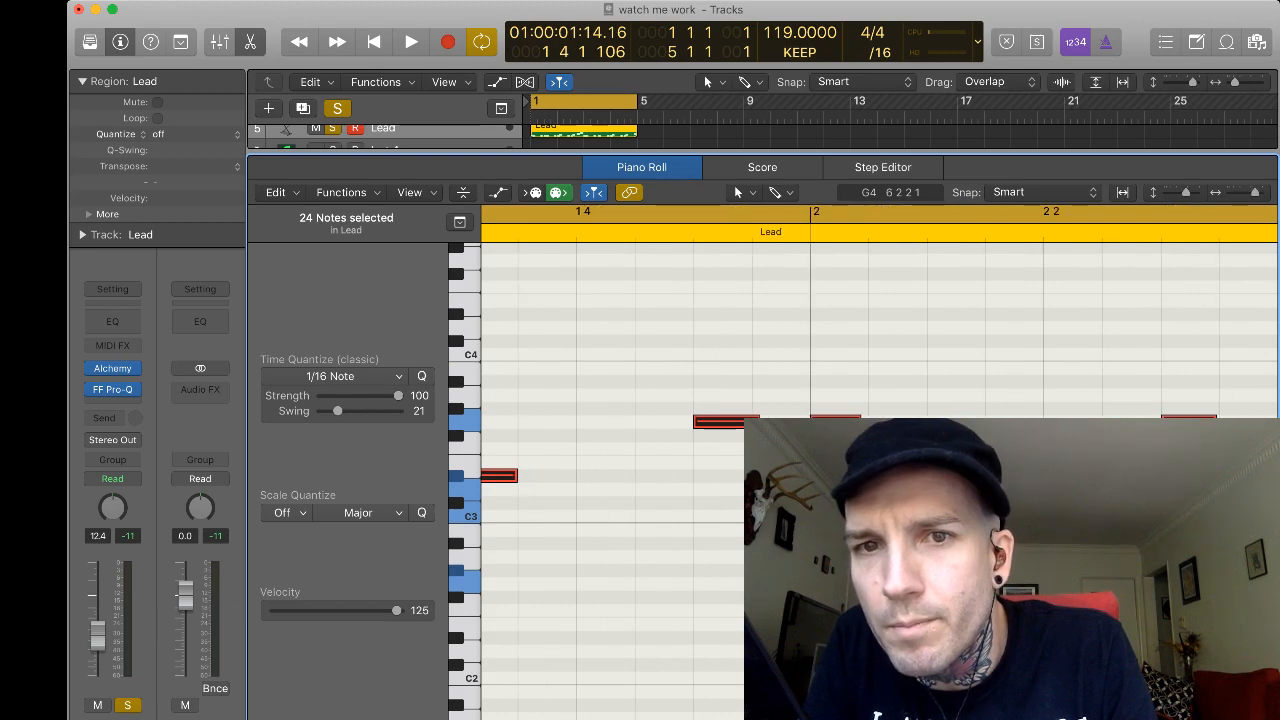
Deselect the Lead notes and audition the opening bars of the soloed region from bar 1.
{"action": "left_click", "coordinate": [868, 218]}
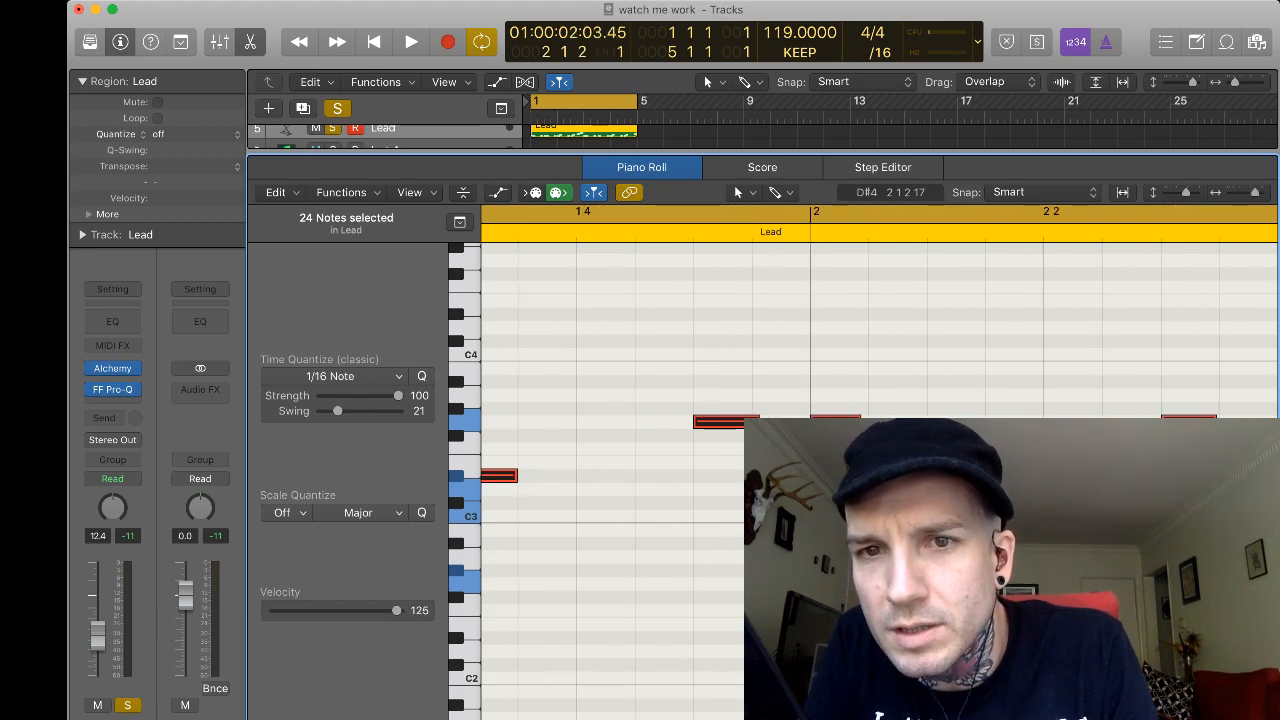
{"action": "left_click", "coordinate": [859, 249]}
{"action": "key", "text": "comma"}
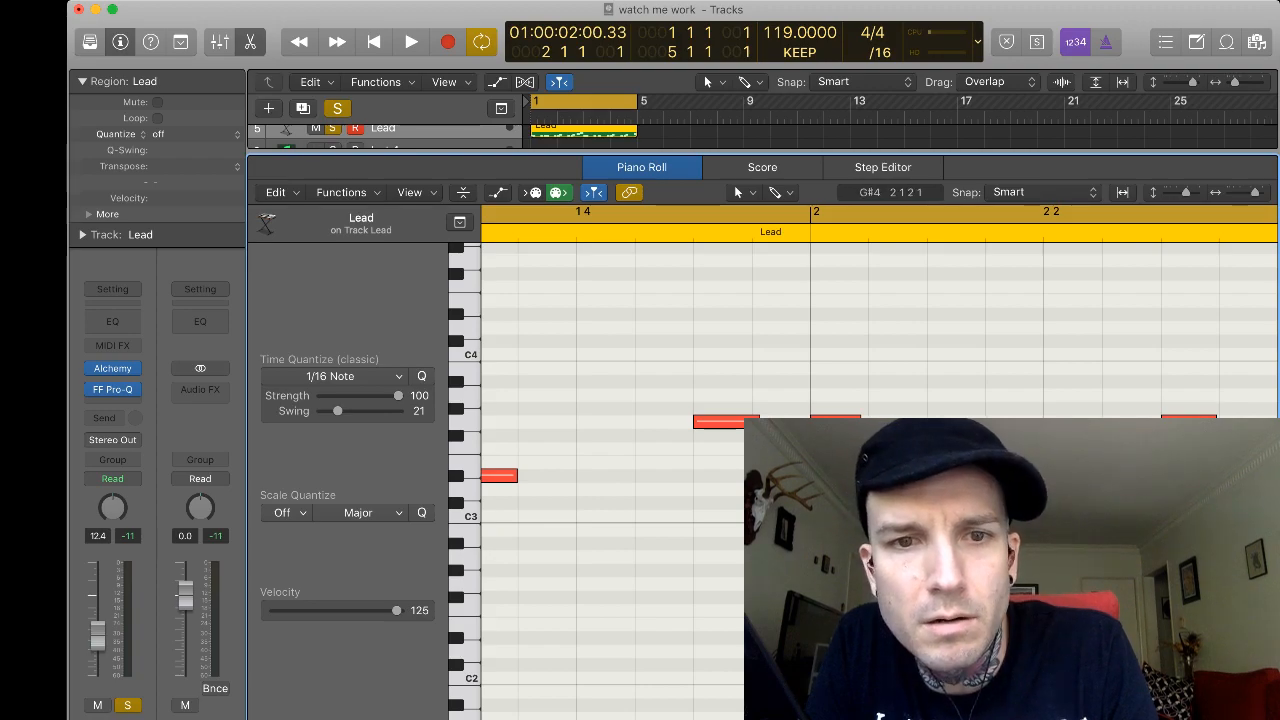
{"action": "key", "text": "super+Left"}
{"action": "key", "text": "z"}
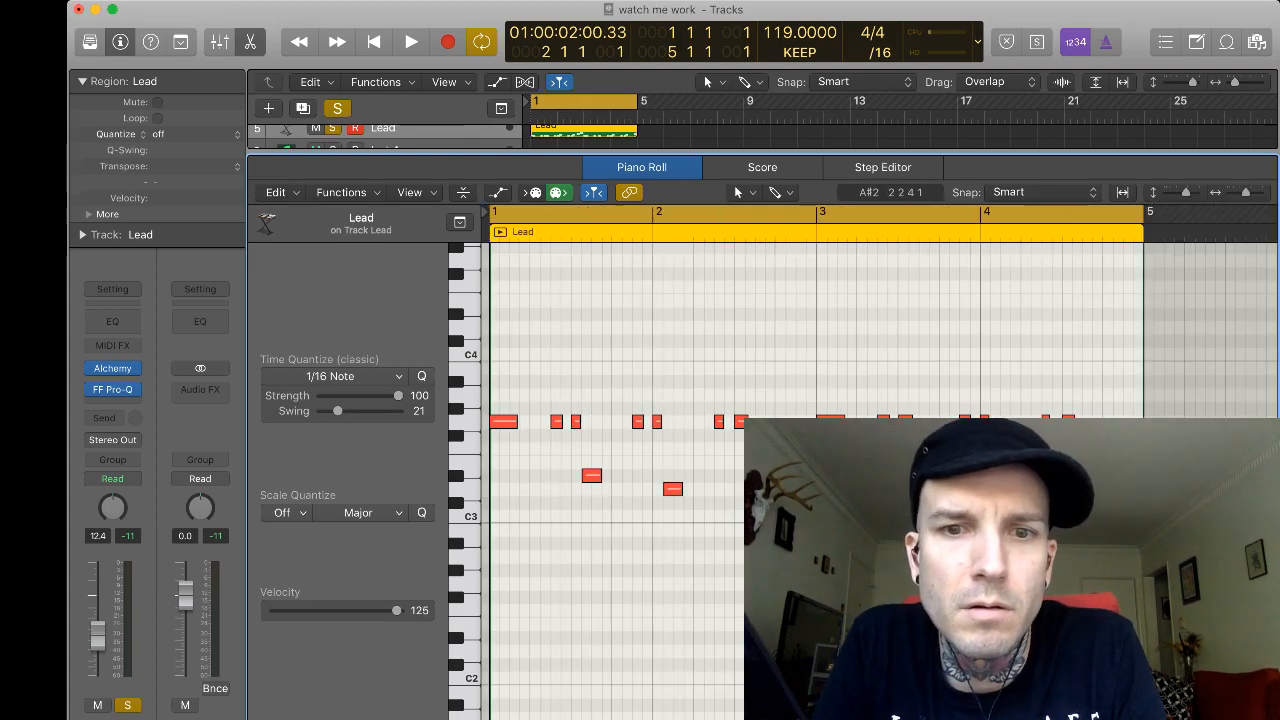
{"action": "key", "text": "space"}
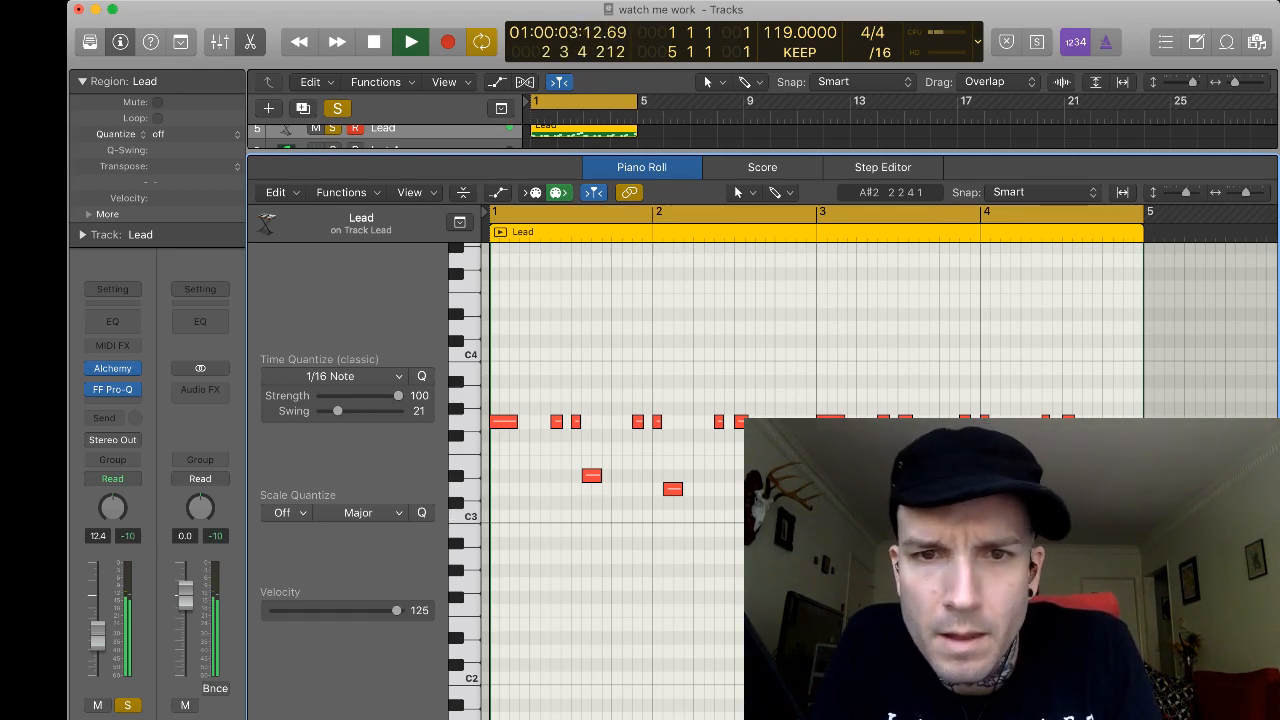
{"action": "key", "text": "space"}
{"action": "key", "text": "z"}
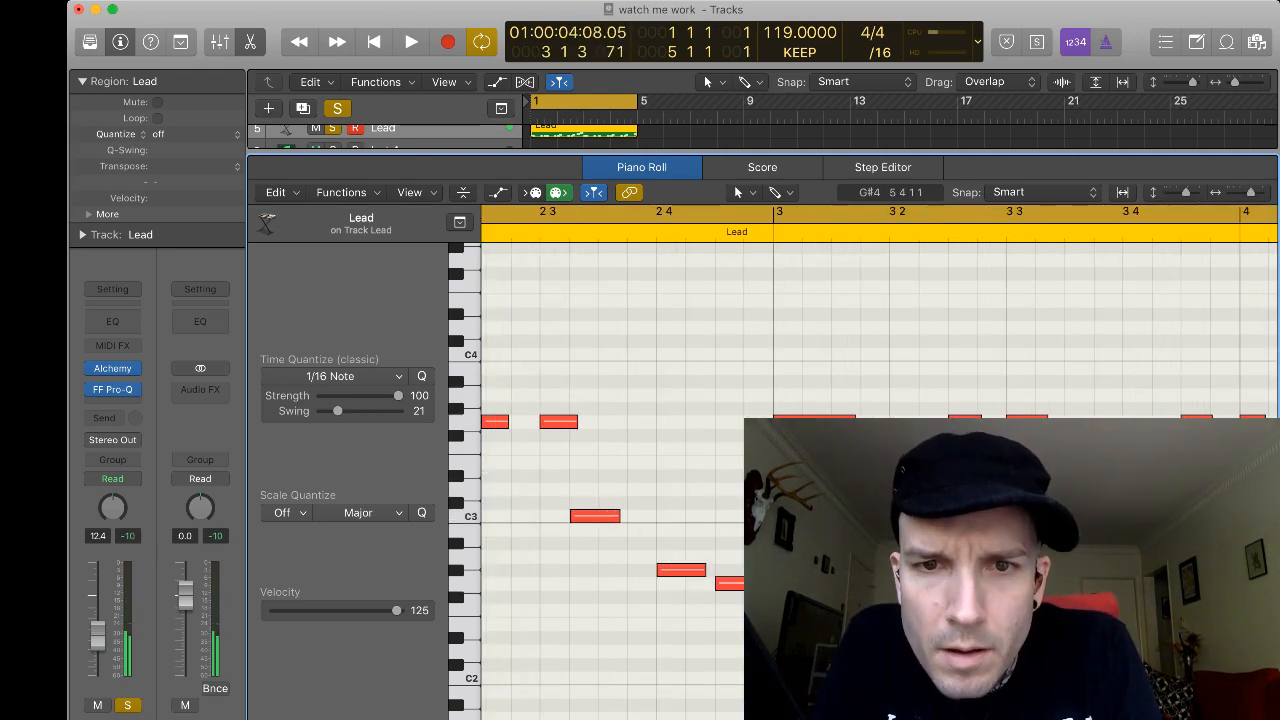
{"action": "key", "text": "space"}
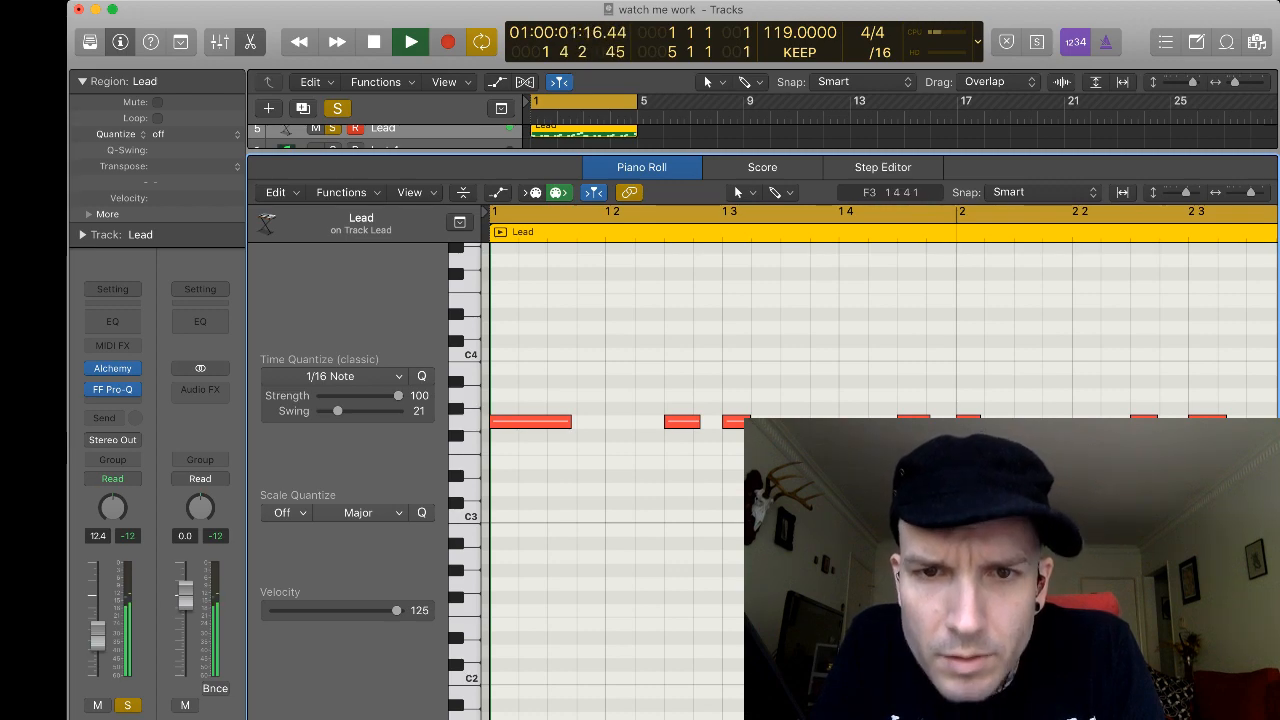
{"action": "key", "text": "space"}
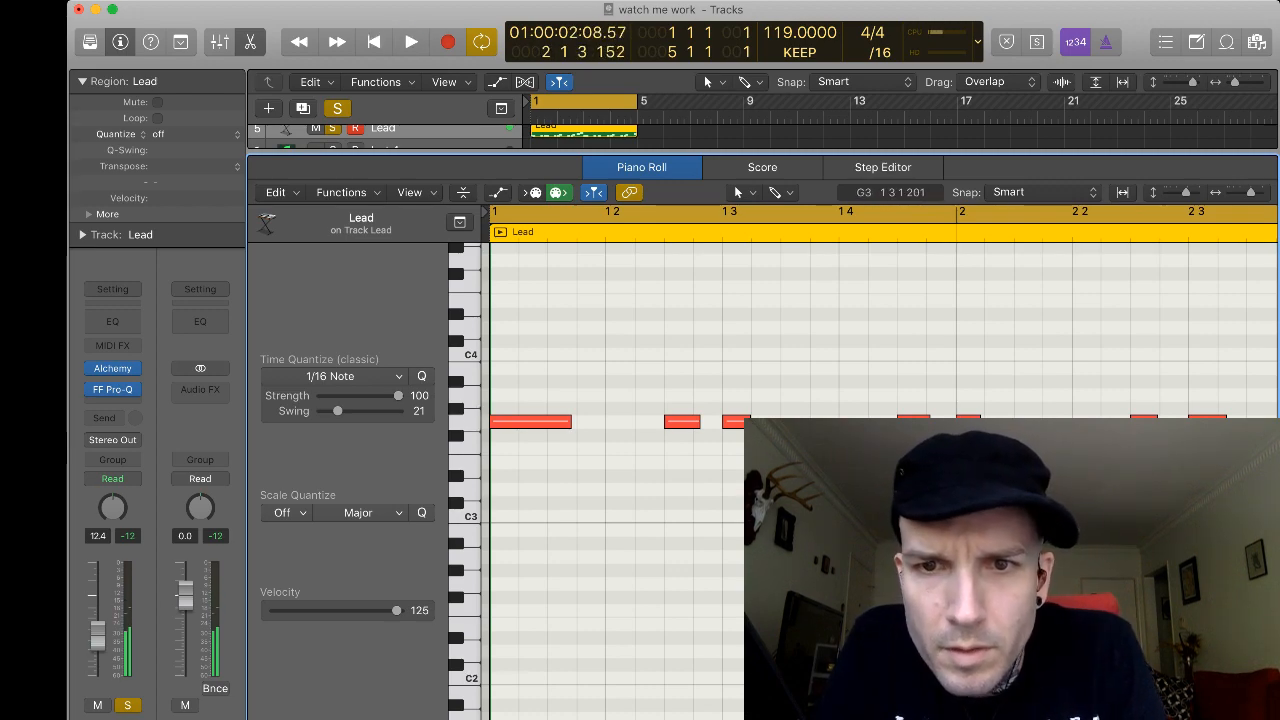
Fine-tune the length of the G3 note on beat 3 of bar 1 to a sixteenth, checking by playback.
{"action": "left_click_drag", "start_coordinate": [748, 422], "coordinate": [752, 422]}
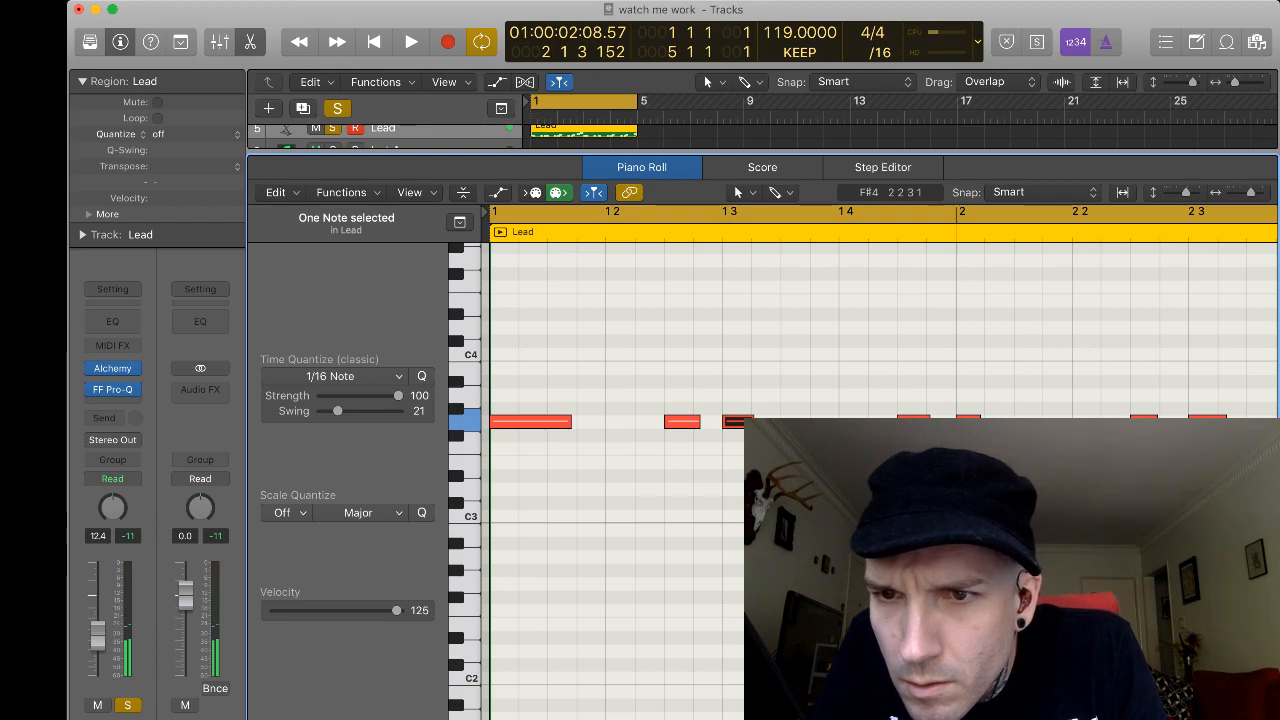
{"action": "key", "text": "super+Right"}
{"action": "key", "text": "super+Right"}
{"action": "key", "text": "super+Right"}
{"action": "scroll", "coordinate": [1131, 350], "scroll_direction": "left", "scroll_amount": 10}
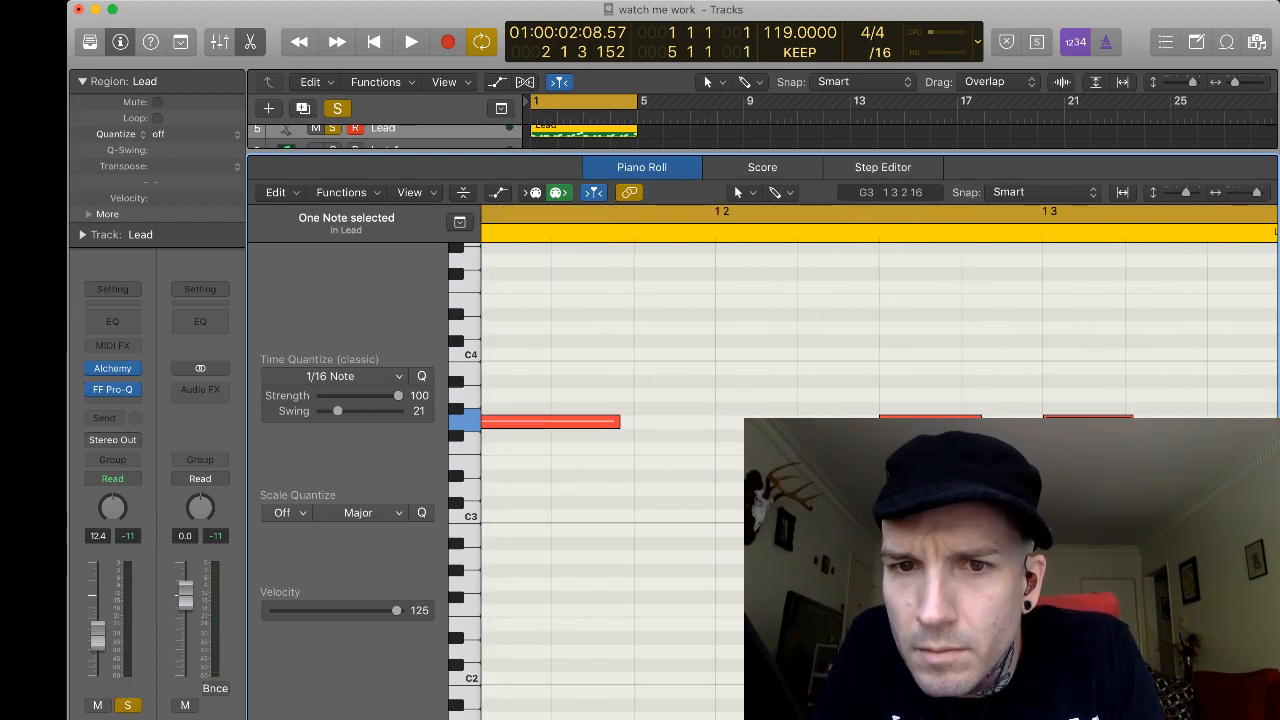
{"action": "scroll", "coordinate": [1155, 449], "scroll_direction": "right", "scroll_amount": 10}
{"action": "left_click", "coordinate": [1102, 449]}
{"action": "key", "text": "space"}
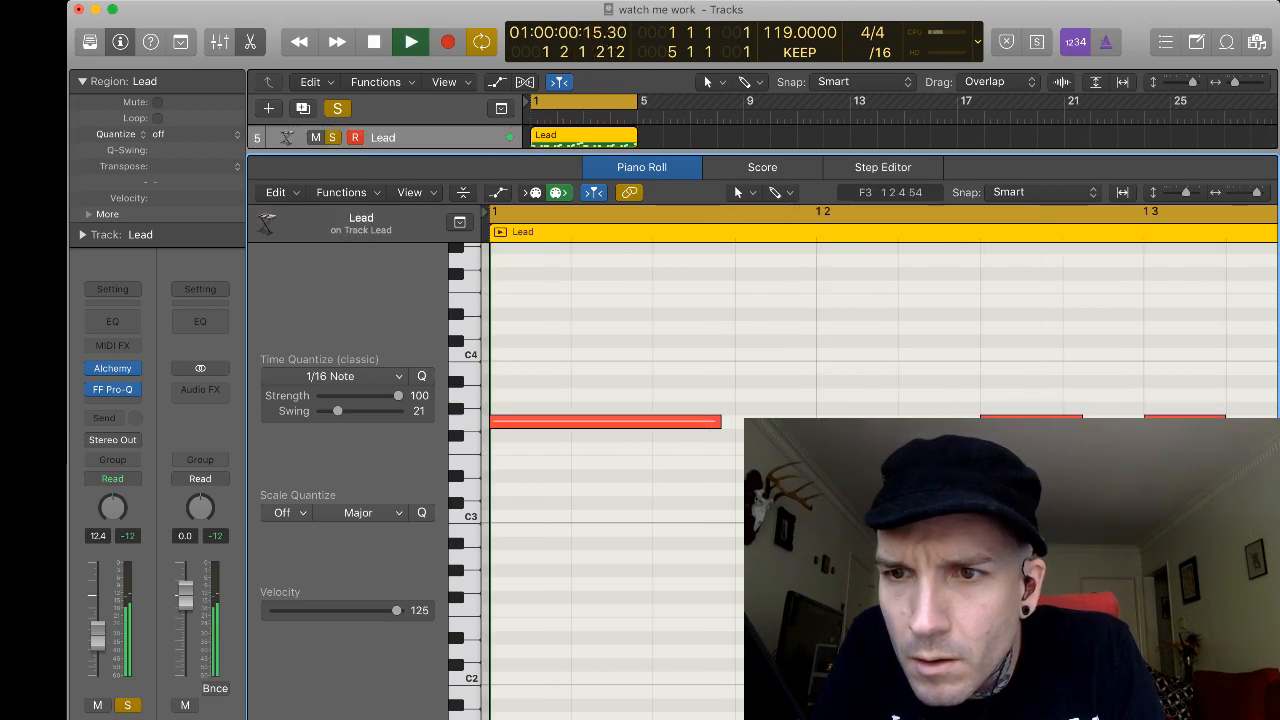
{"action": "key", "text": "space"}
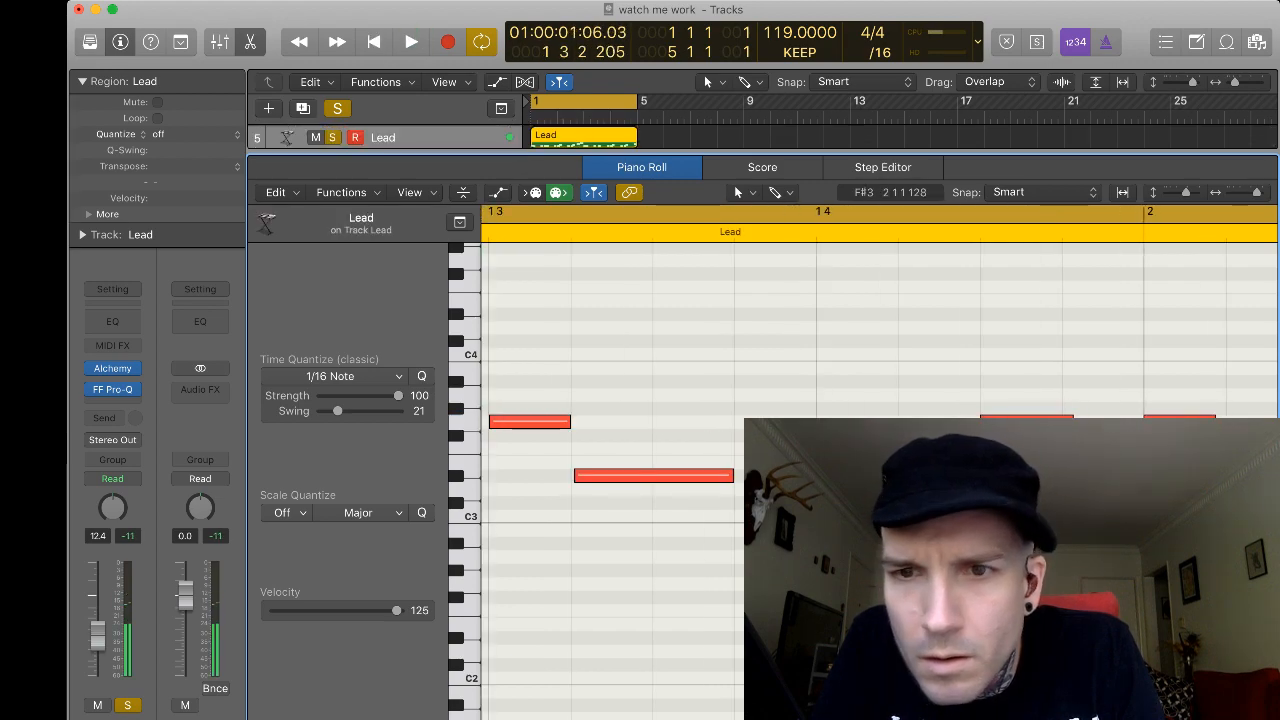
Lengthen the G3 note at the start of bar 2 to a full sixteenth and audition the first two bars.
{"action": "left_click_drag", "start_coordinate": [1211, 422], "coordinate": [1222, 422]}
{"action": "key", "text": "space"}
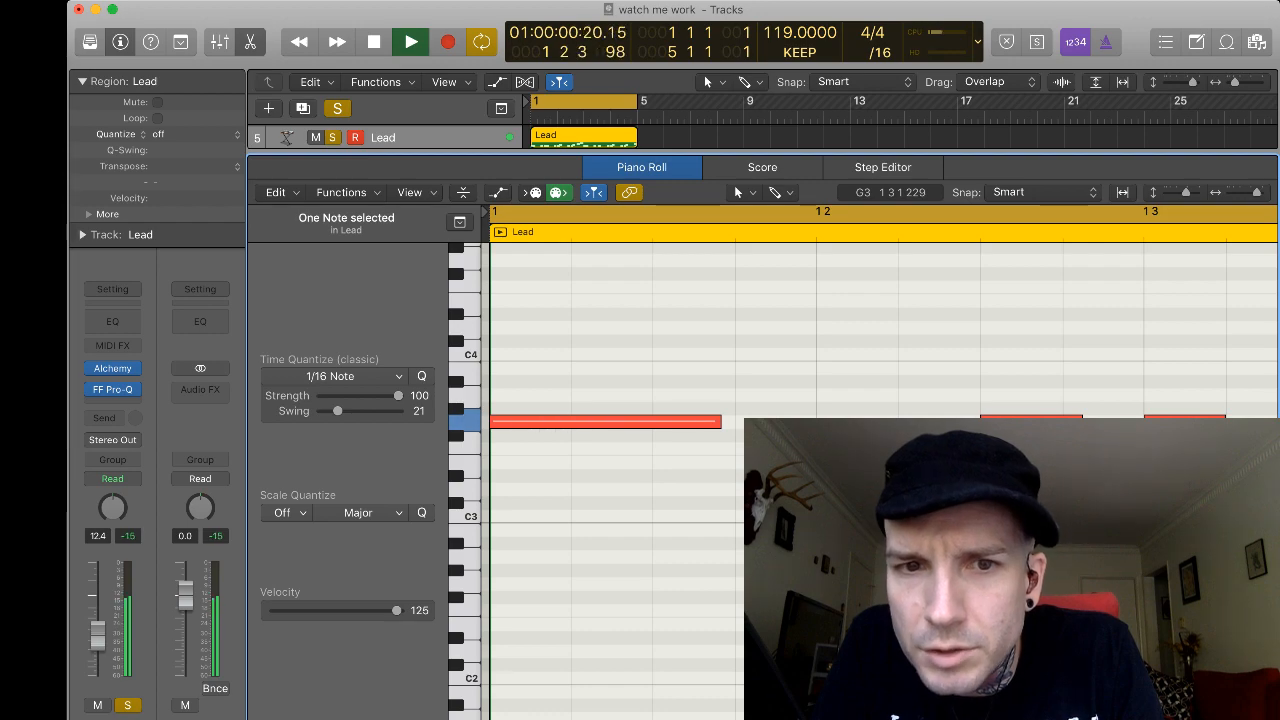
{"action": "key", "text": "space"}
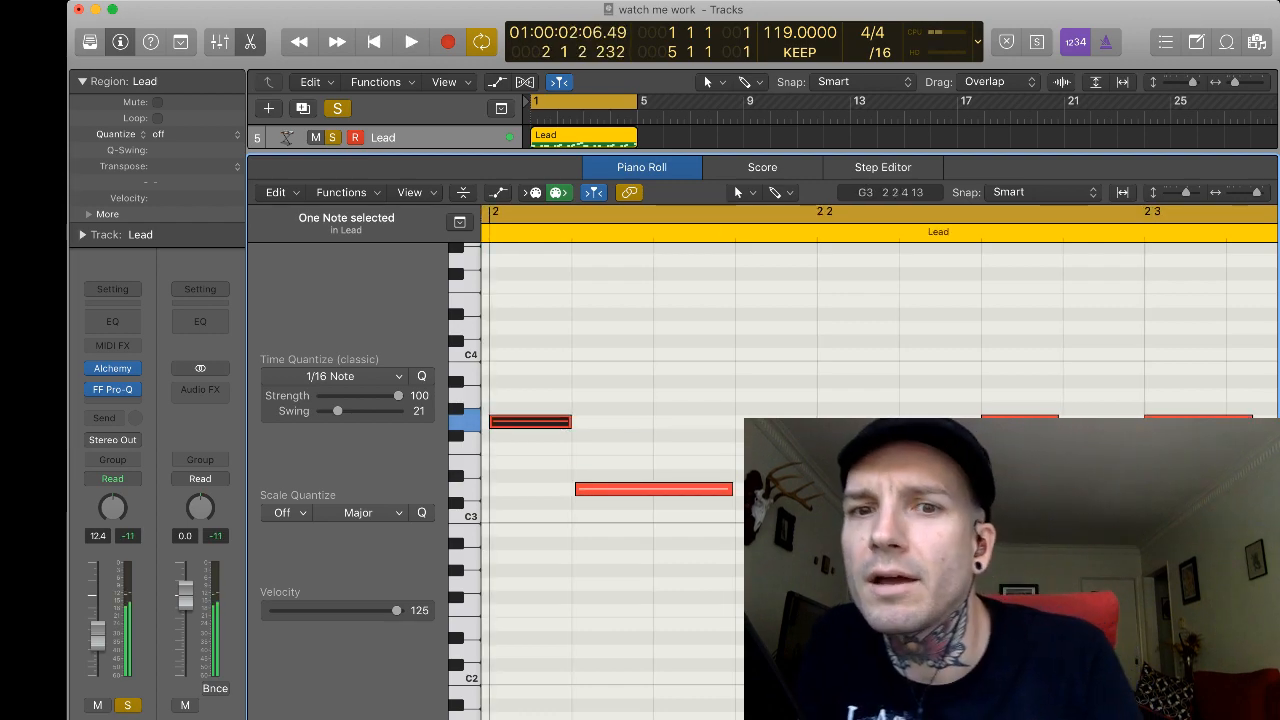
{"action": "key", "text": "super+Left"}
{"action": "key", "text": "super+Left"}
{"action": "scroll", "coordinate": [823, 435], "scroll_direction": "left", "scroll_amount": 6}
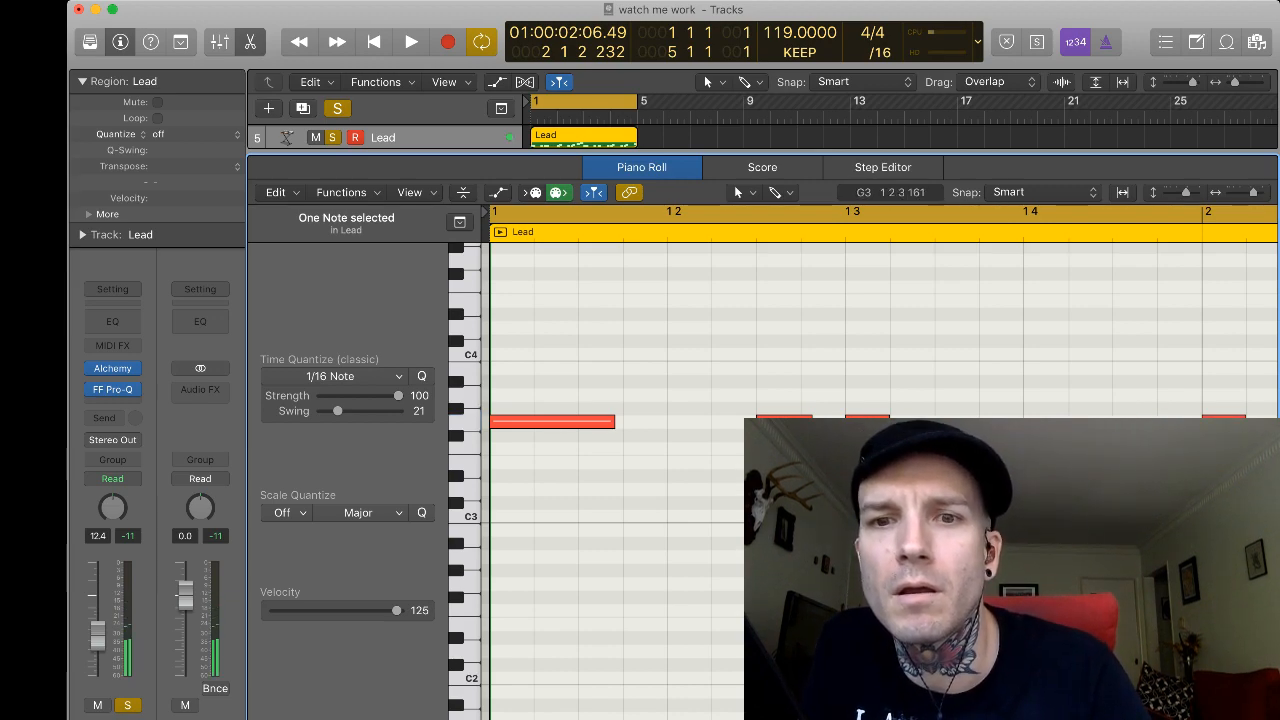
{"action": "key", "text": "space"}
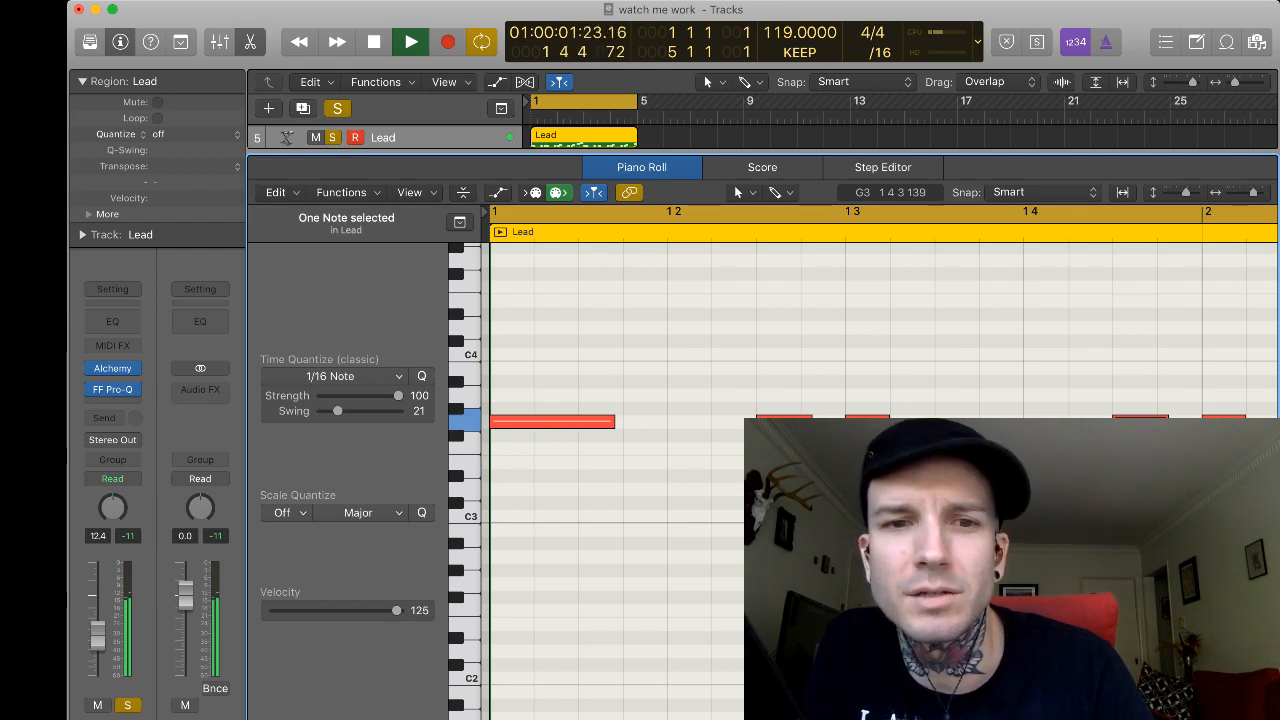
{"action": "key", "text": "space"}
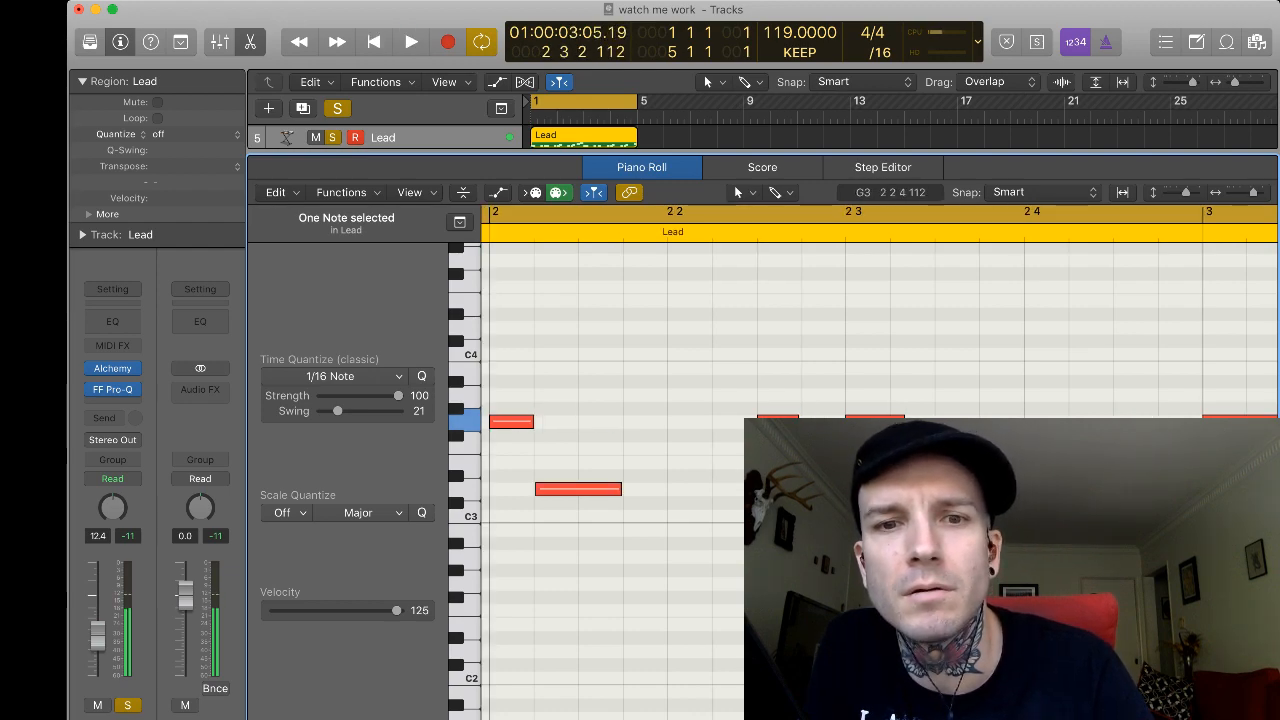
Replace the G3 note at 1 4 3 with a shorter sixteenth-length G3 and check the first two bars by playback.
{"action": "key", "text": "super+Left"}
{"action": "key", "text": "super+Left"}
{"action": "key", "text": "super+Left"}
{"action": "key", "text": "super+Left"}
{"action": "key", "text": "Return"}
{"action": "key", "text": "space"}
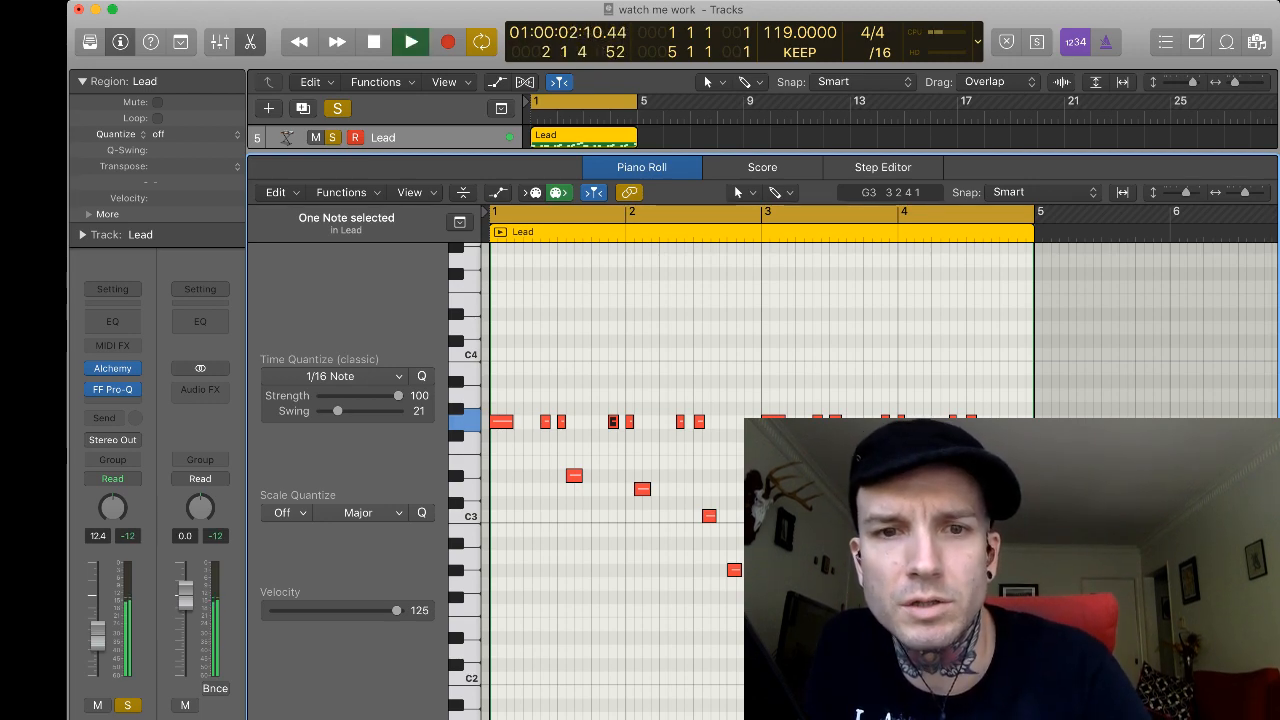
{"action": "key", "text": "space"}
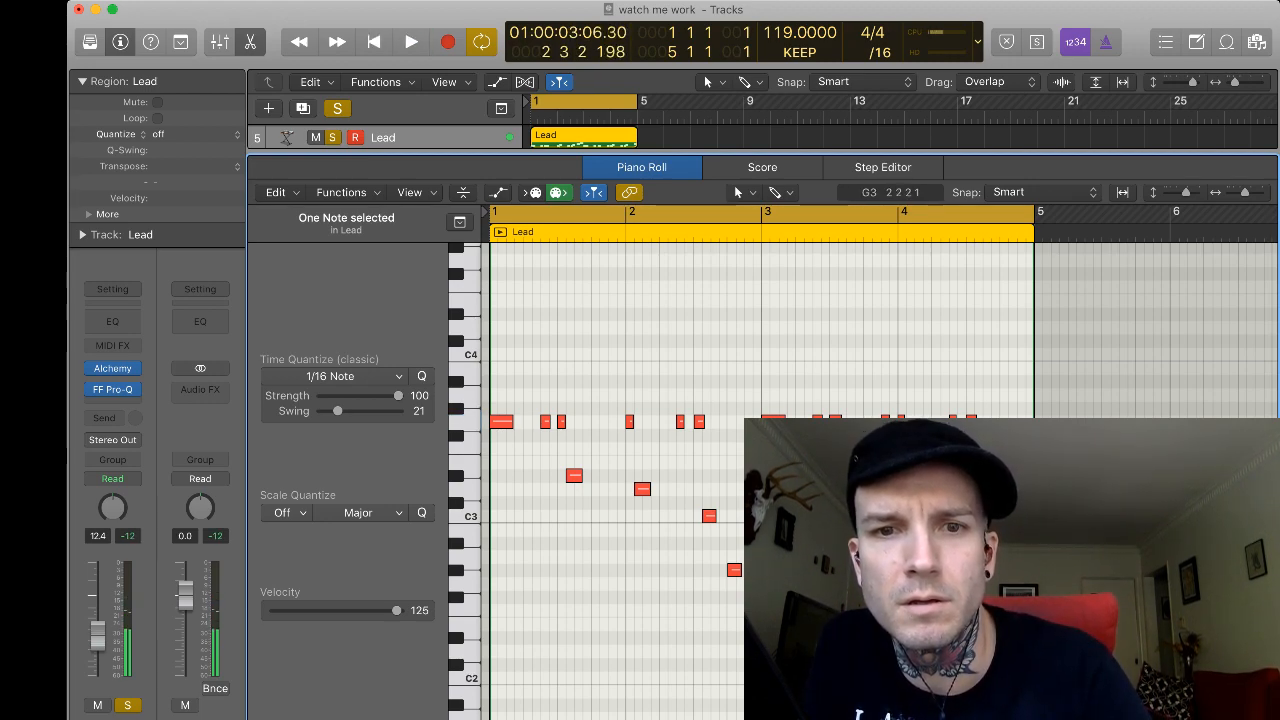
{"action": "mouse_move", "coordinate": [680, 422]}
{"action": "left_mouse_down"}
{"action": "mouse_move", "coordinate": [612, 422]}
{"action": "mouse_move", "coordinate": [682, 422]}
{"action": "left_mouse_up"}
{"action": "key", "text": "space"}
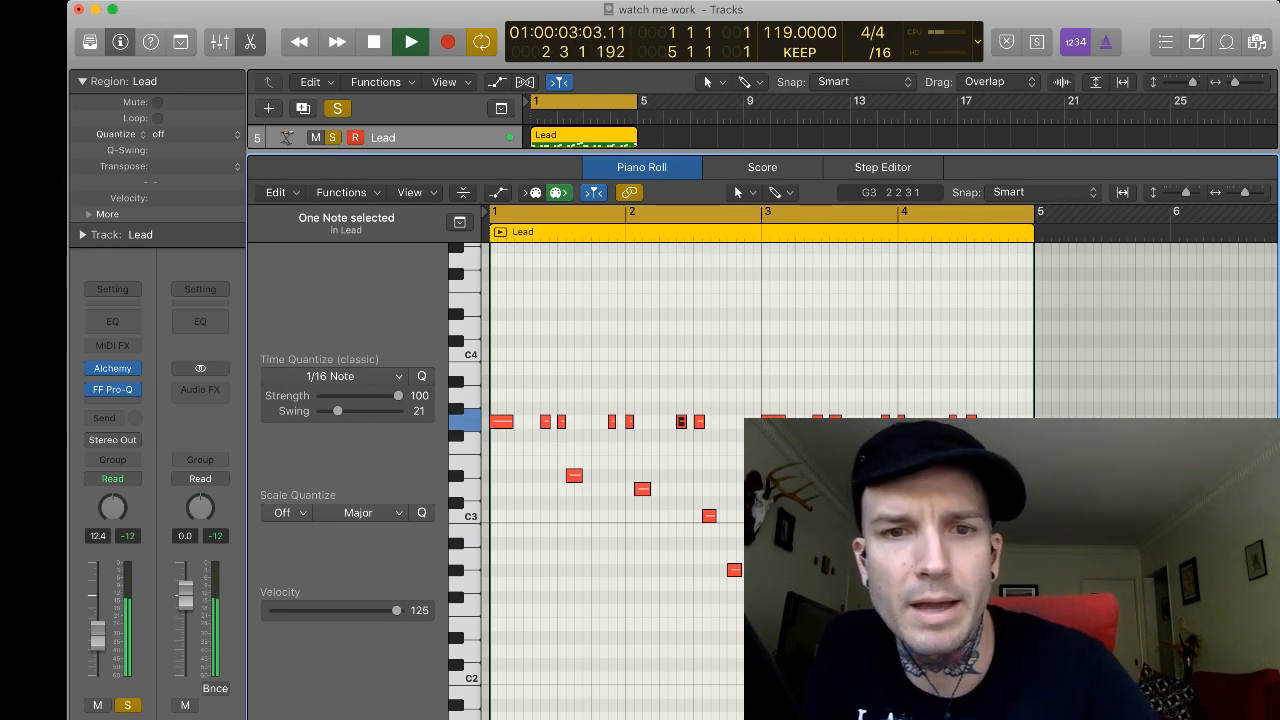
{"action": "key", "text": "space"}
Try replacing the G3 notes at 1 2 3 and 2 2 3 with shorter copies, undo the replacements and compare by playback.
{"action": "key", "text": "Delete"}
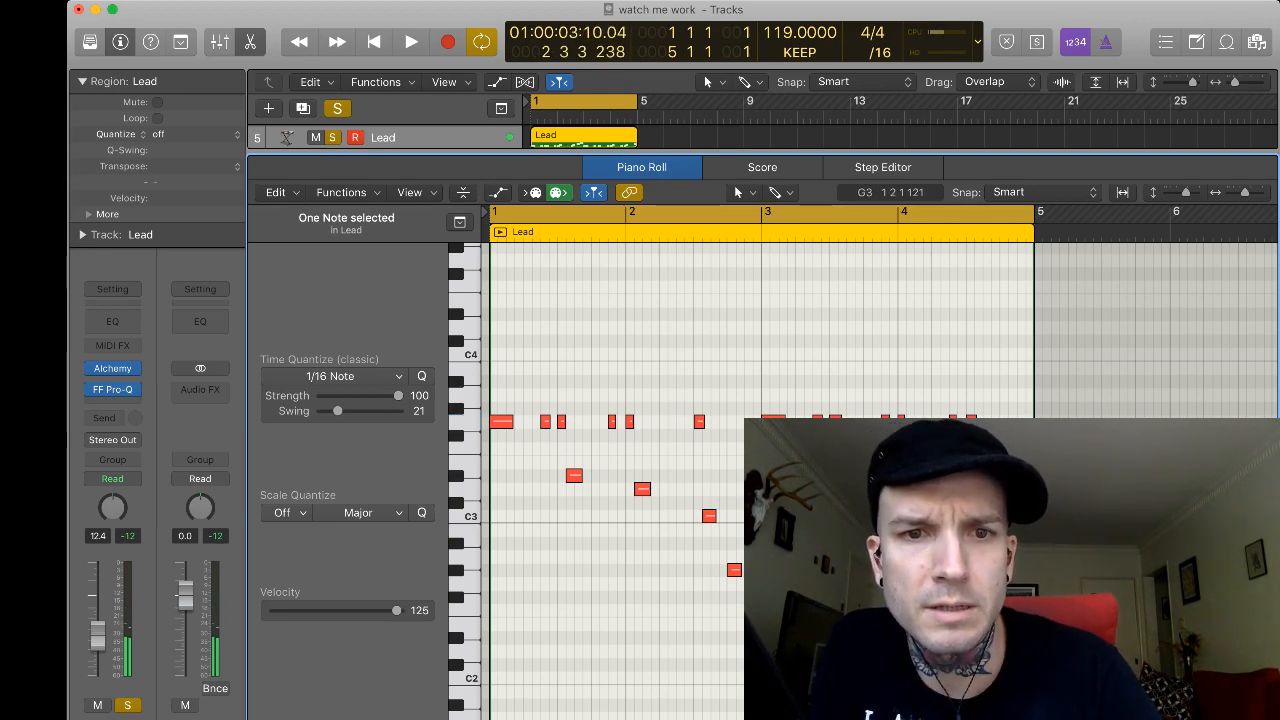
{"action": "left_click", "coordinate": [545, 422]}
{"action": "key", "text": "Delete"}
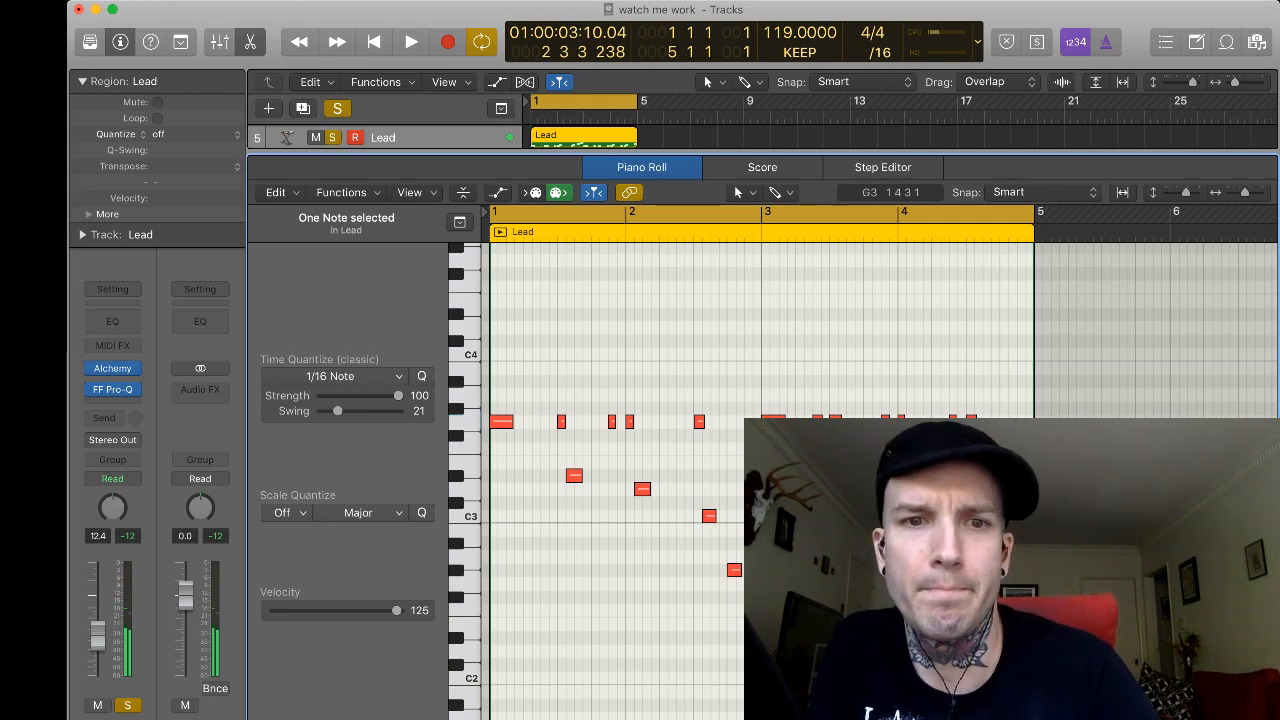
{"action": "key", "text": "super+z"}
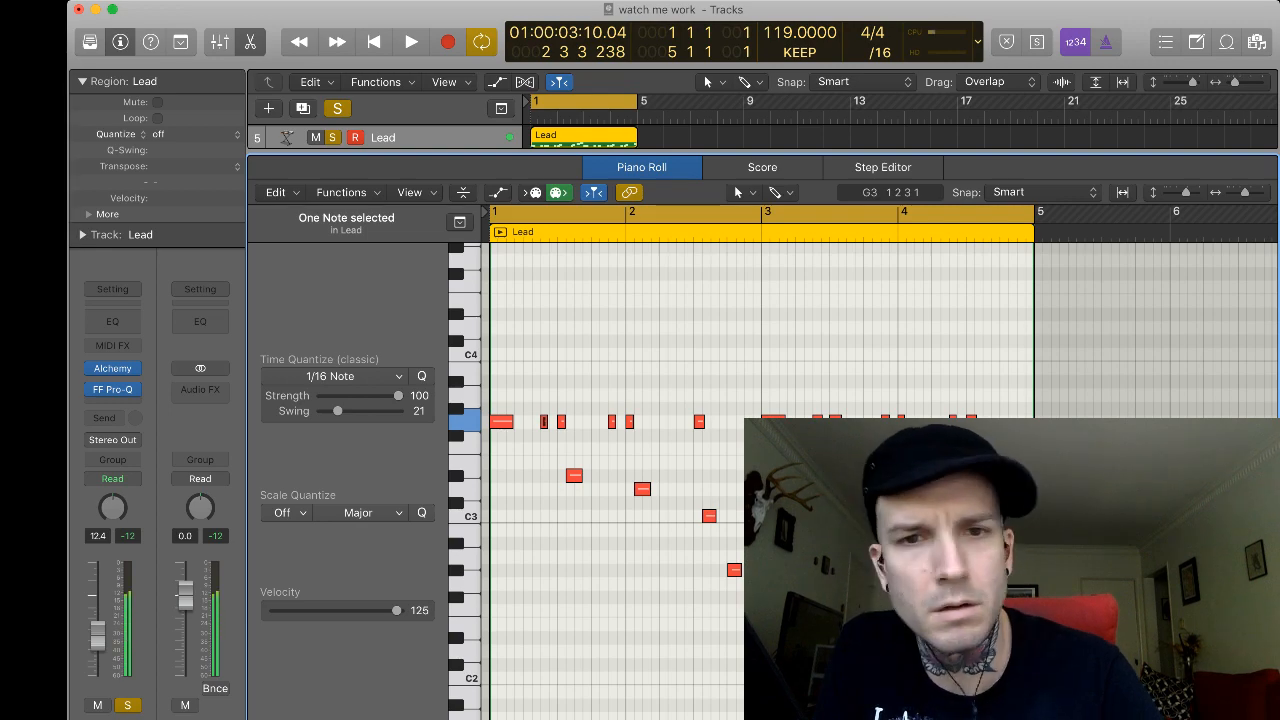
{"action": "left_click_drag", "start_coordinate": [544, 421], "coordinate": [681, 421]}
{"action": "key", "text": "space"}
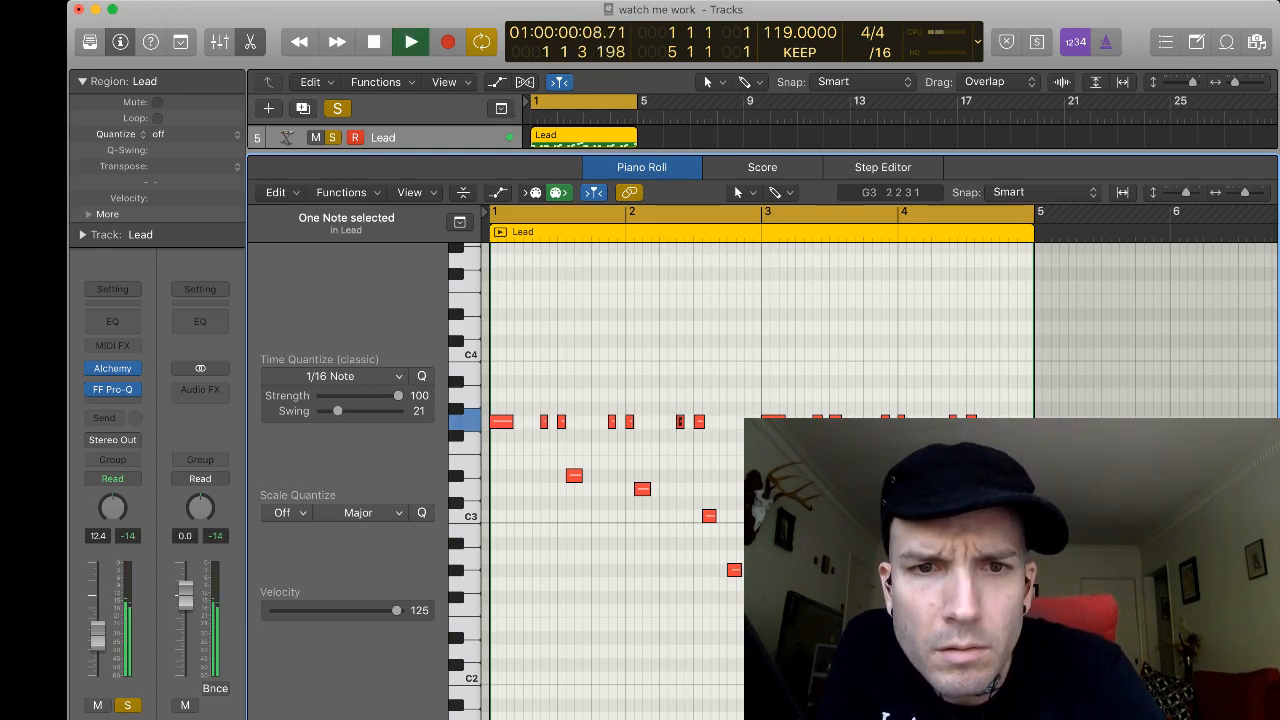
{"action": "key", "text": "space"}
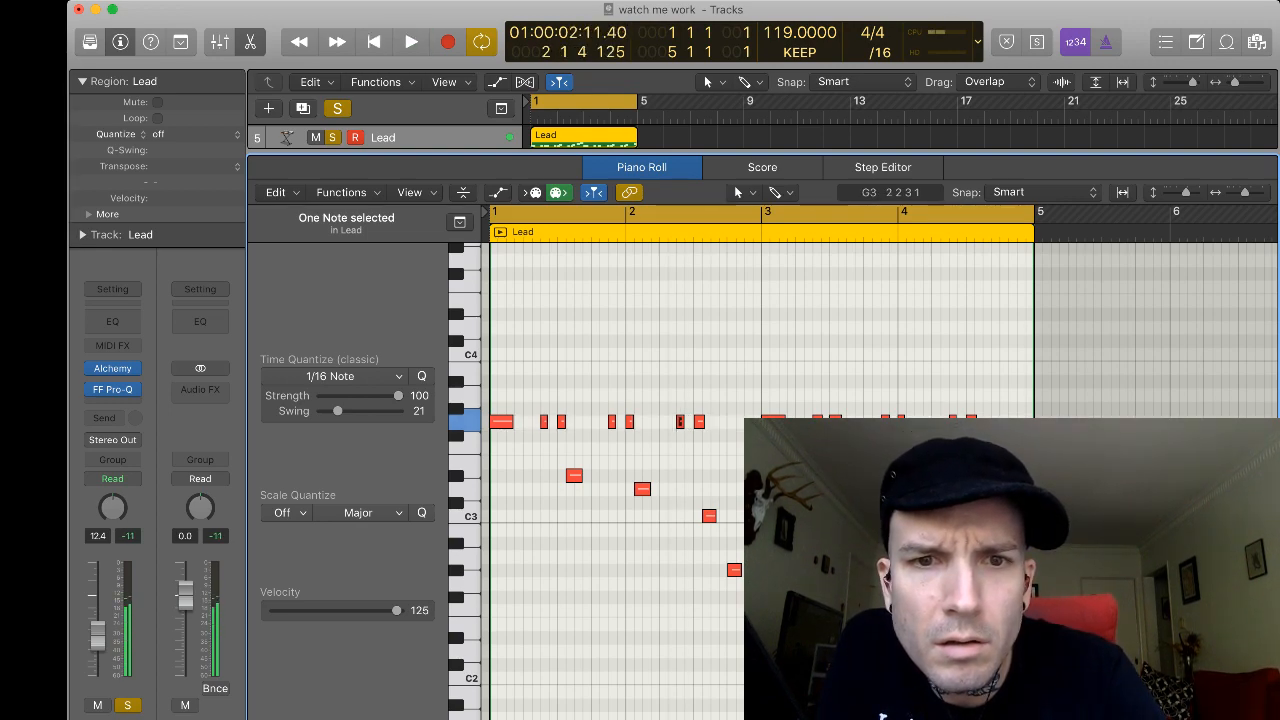
{"action": "key", "text": "super+z"}
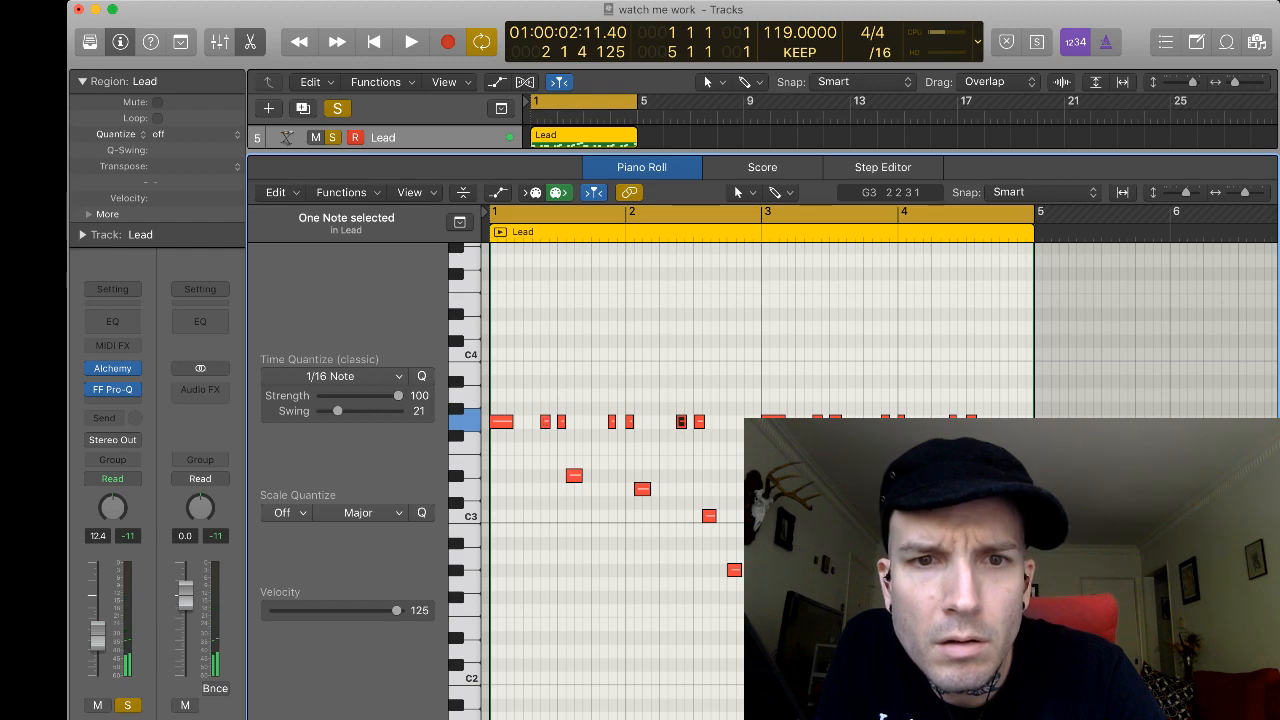
{"action": "key", "text": "space"}
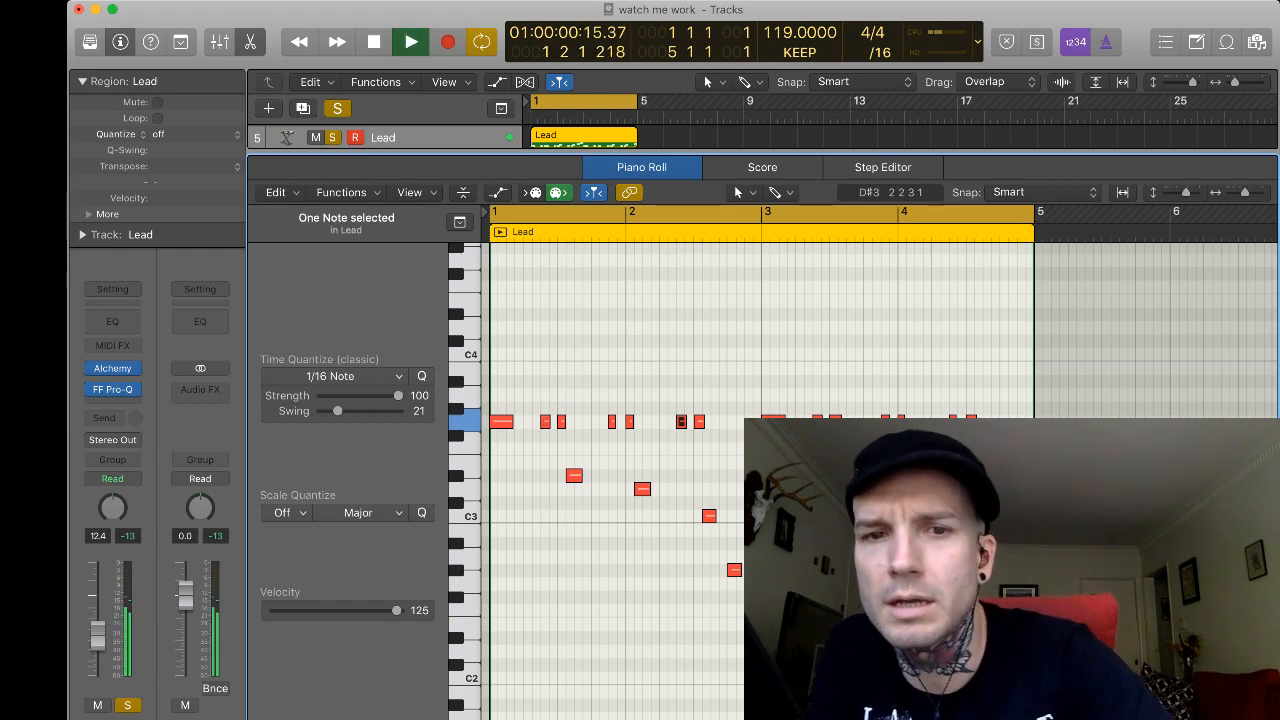
{"action": "key", "text": "space"}
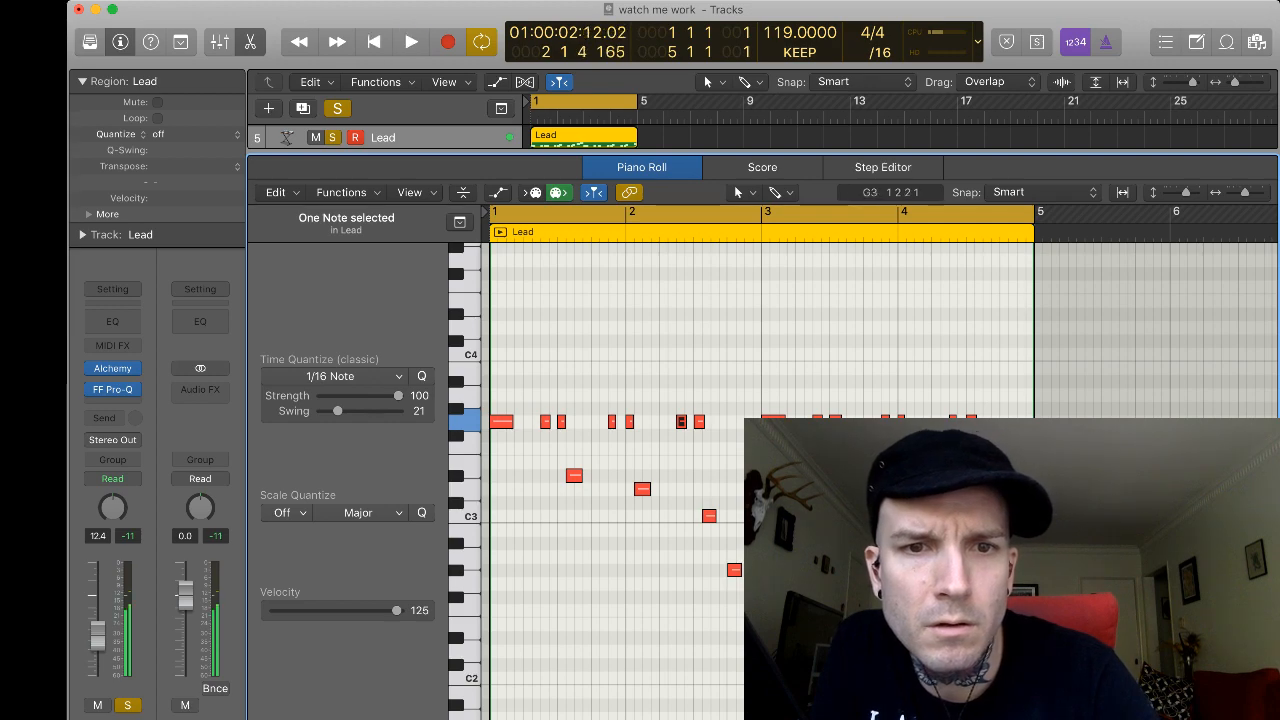
Replace the G3 note at 1 2 3 with a copy of the short G3 at 1 4 3 and audition it.
{"action": "key", "text": "Delete"}
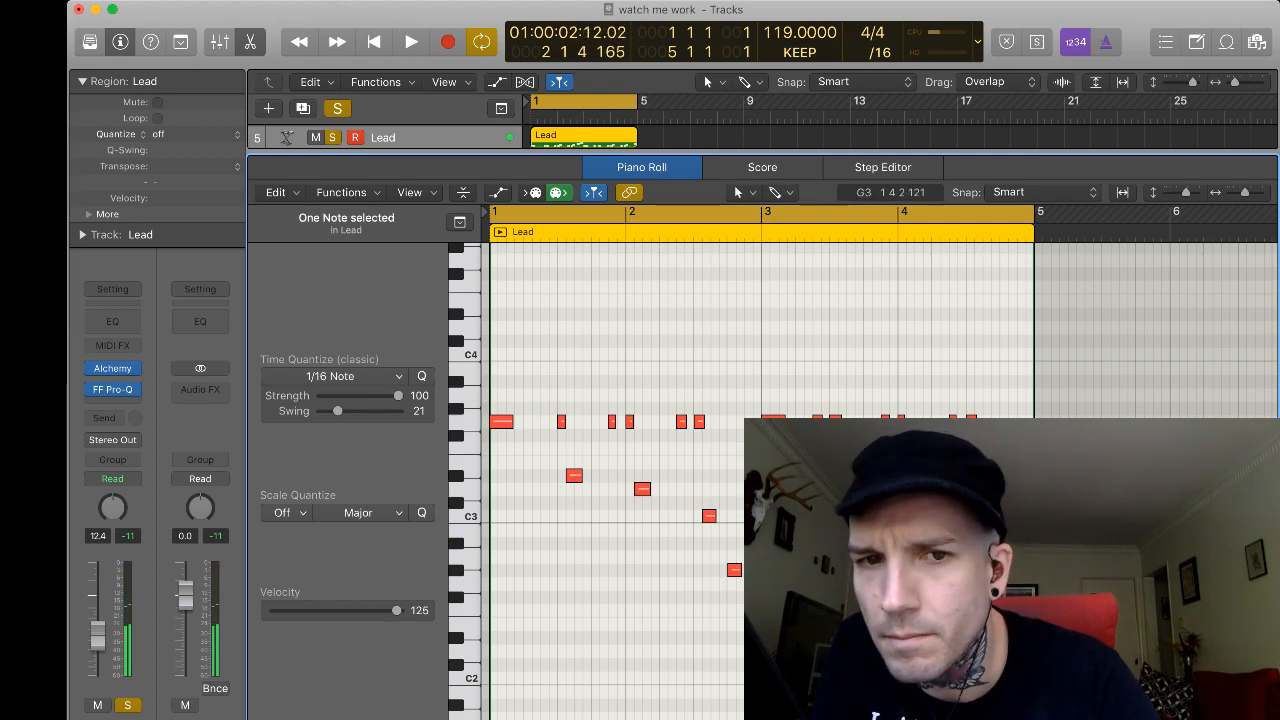
{"action": "left_click_drag", "start_coordinate": [611, 421], "coordinate": [543, 421]}
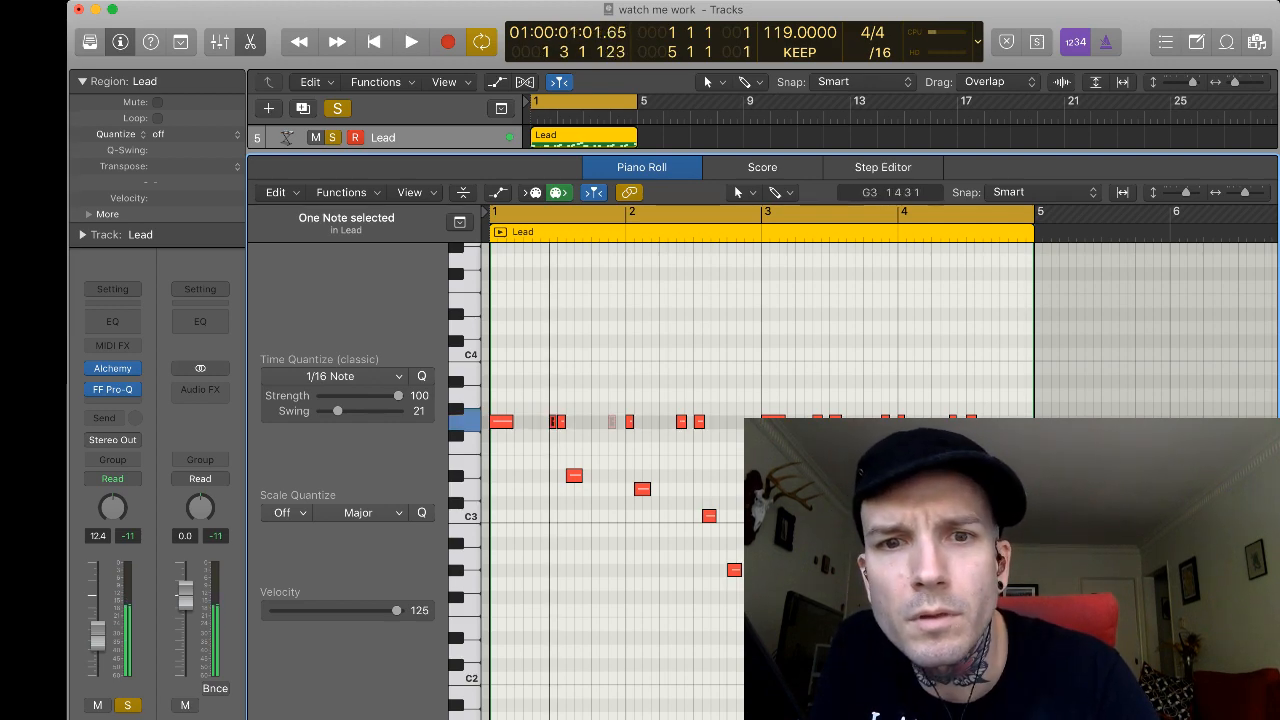
{"action": "key", "text": "space"}
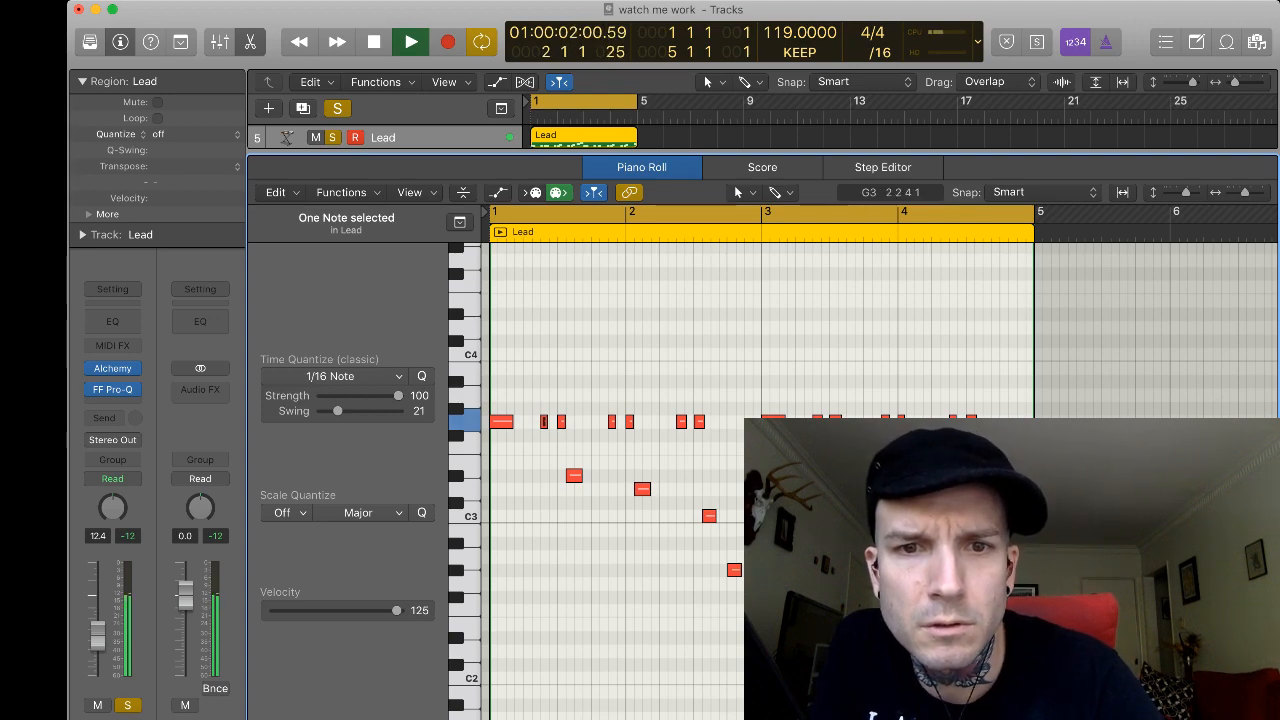
{"action": "key", "text": "space"}
Replace the G3 note at 2 2 3 with a copy of the short G3 at 1 4 3 and audition the region.
{"action": "left_click", "coordinate": [681, 421]}
{"action": "key", "text": "Delete"}
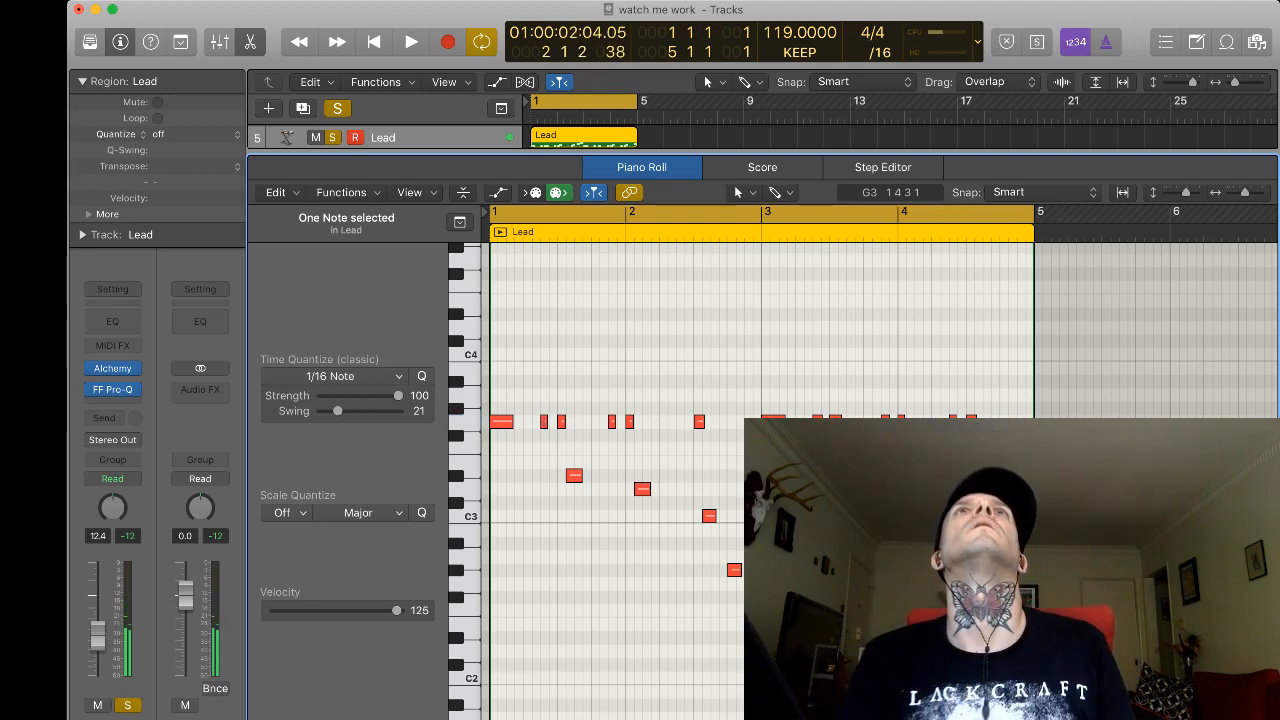
{"action": "left_click", "coordinate": [611, 421]}
{"action": "left_click_drag", "start_coordinate": [612, 421], "coordinate": [684, 421]}
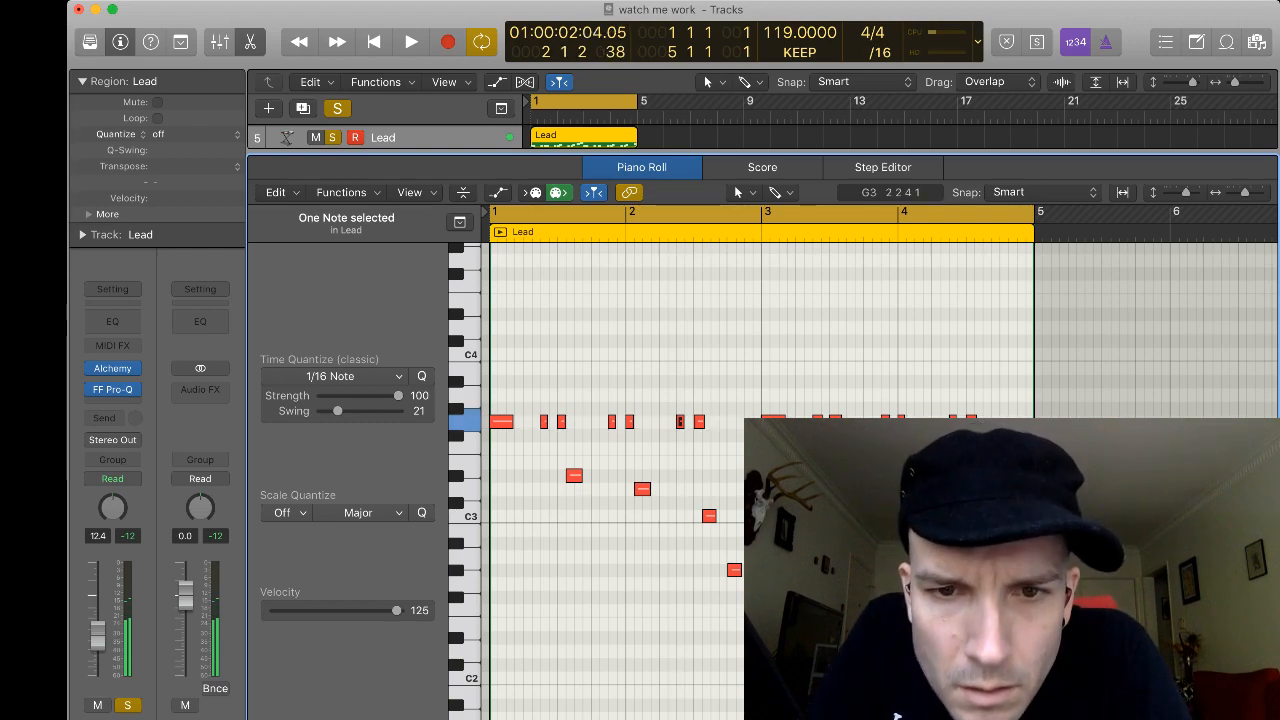
{"action": "key", "text": "space"}
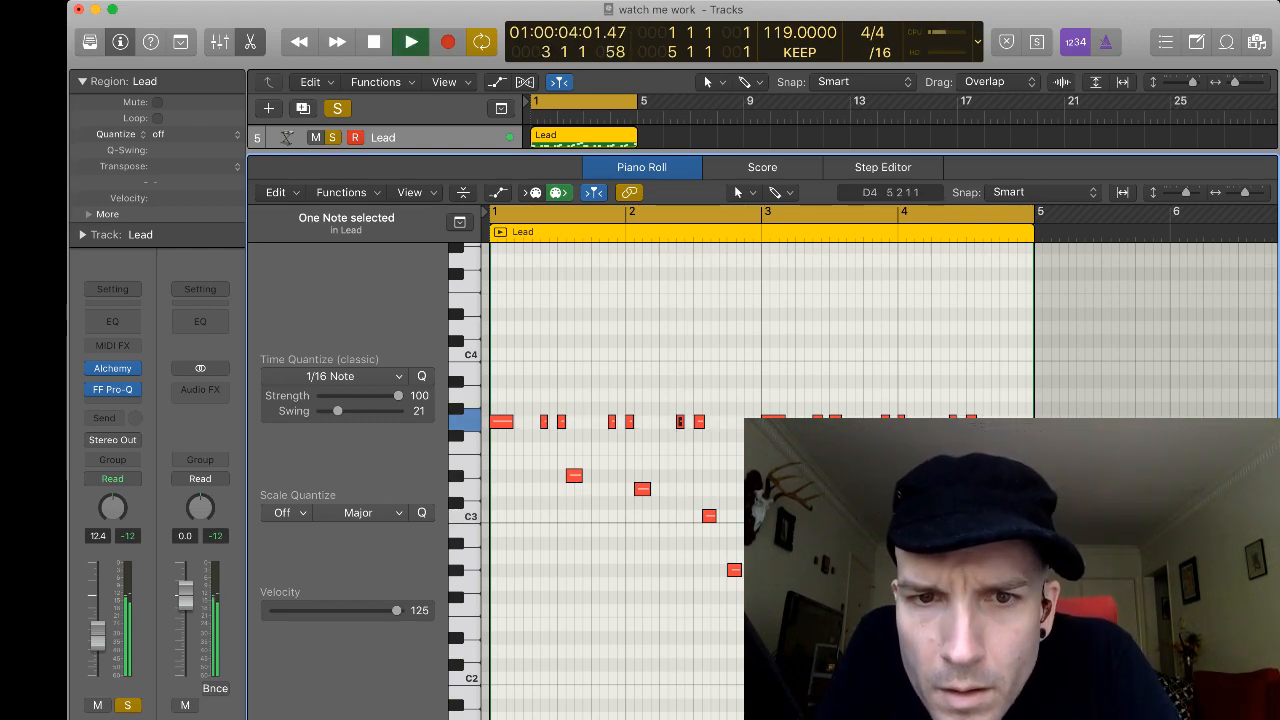
{"action": "key", "text": "space"}
{"action": "key", "text": "super+Right"}
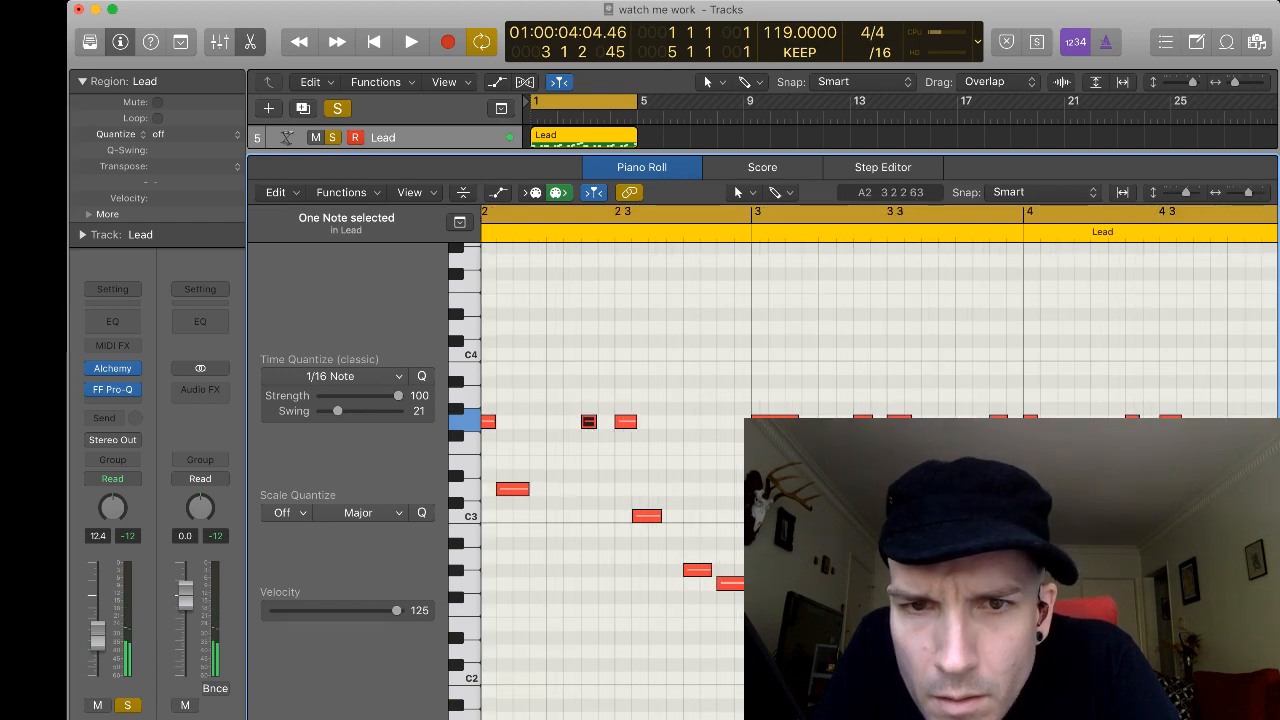
{"action": "key", "text": "space"}
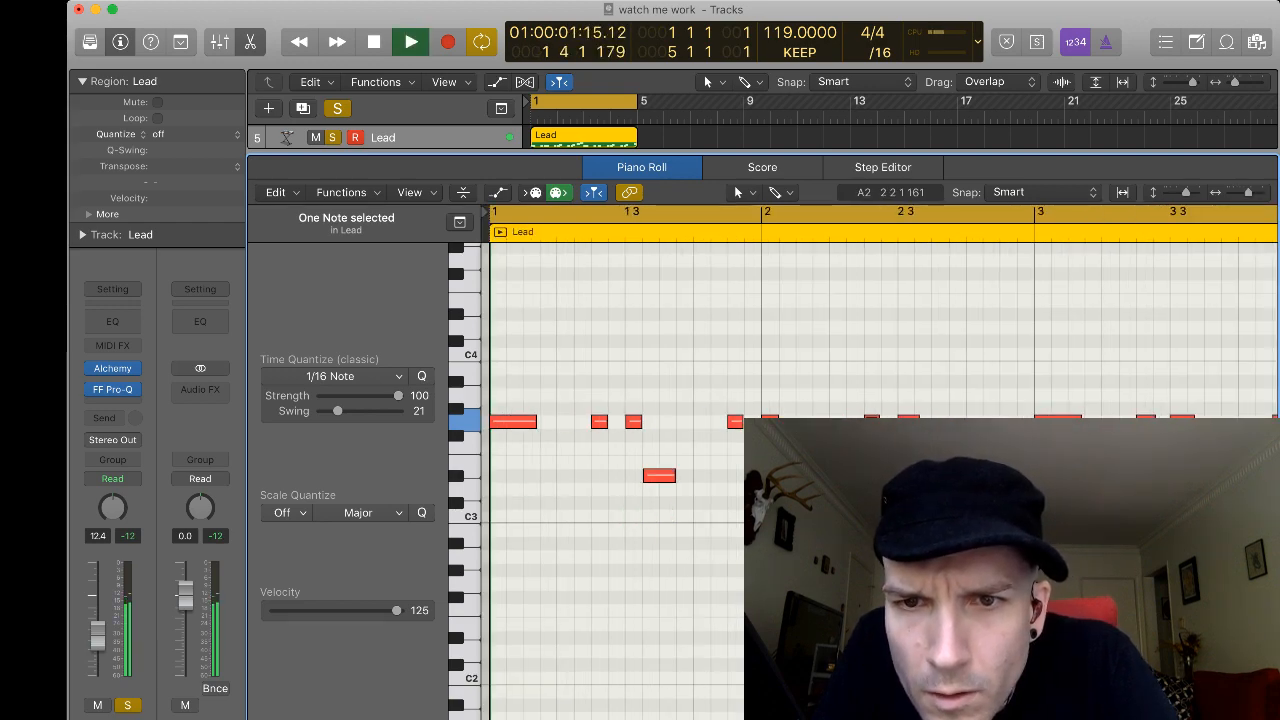
Shorten the G3 note at 2 3 1, tighten the A2 note near the end of bar 2 and audition the region.
{"action": "key", "text": "space"}
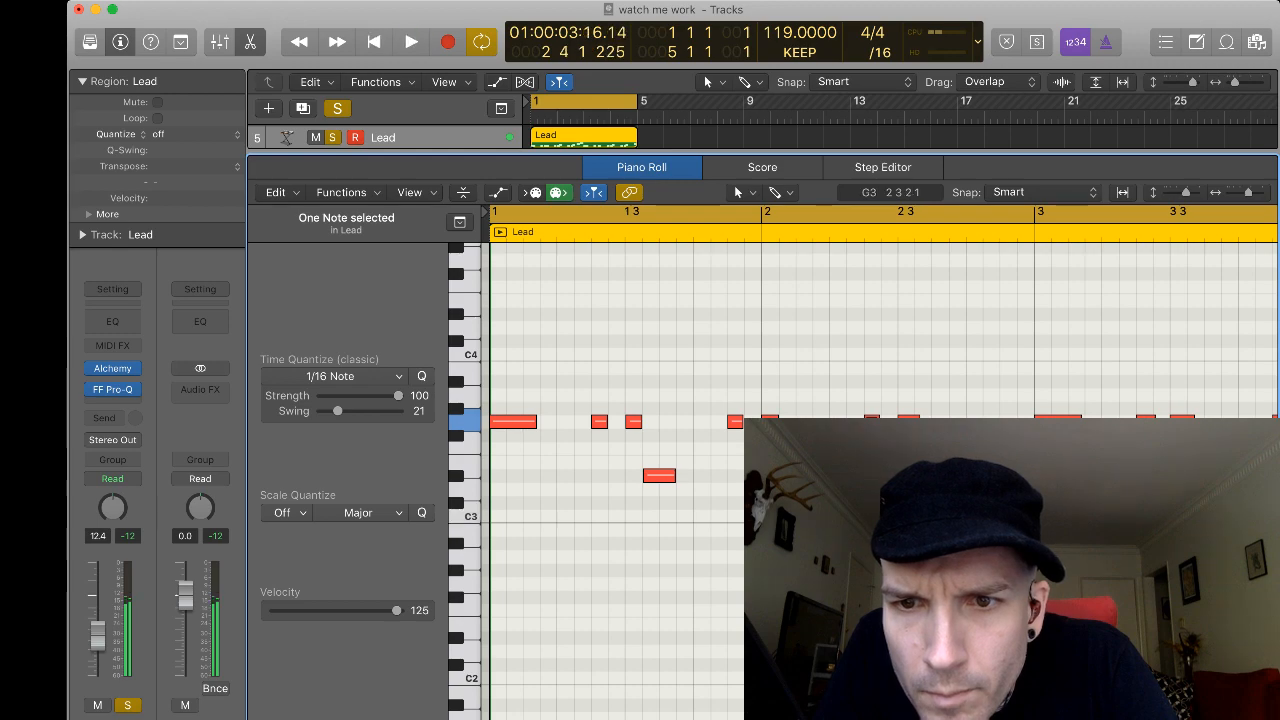
{"action": "left_click_drag", "start_coordinate": [917, 422], "coordinate": [913, 422]}
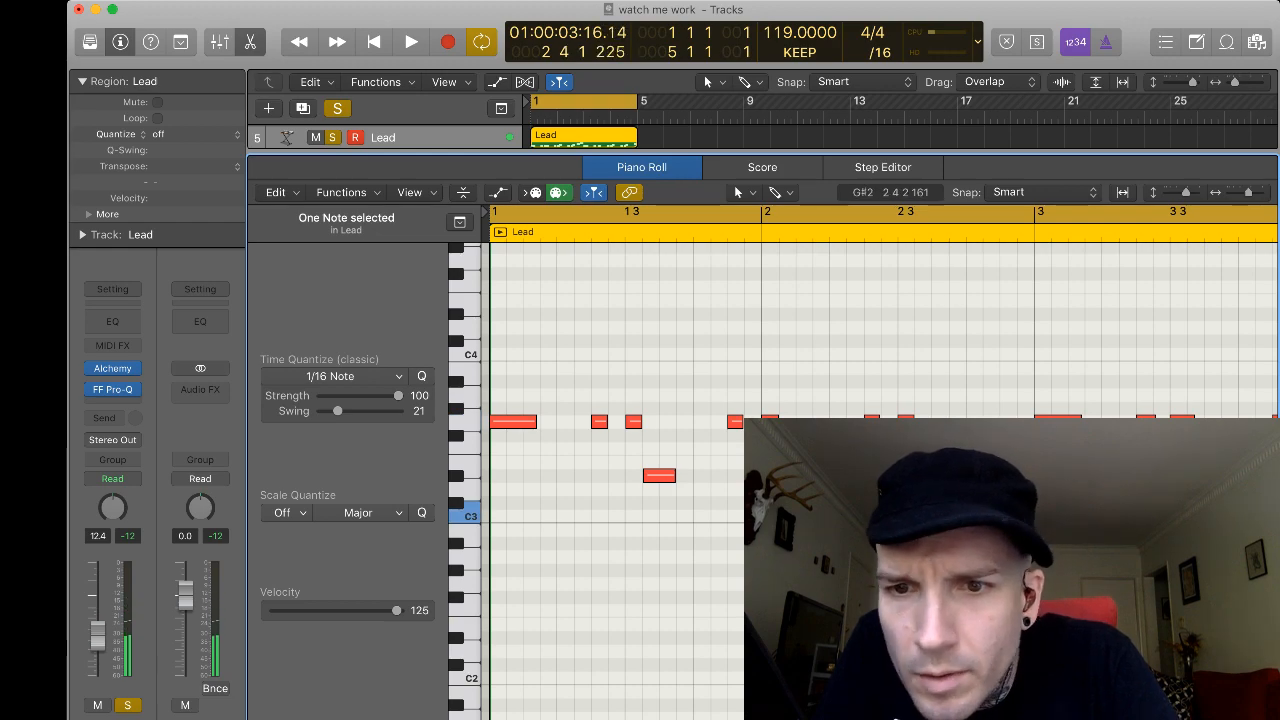
{"action": "left_click", "coordinate": [994, 570], "text": "shift"}
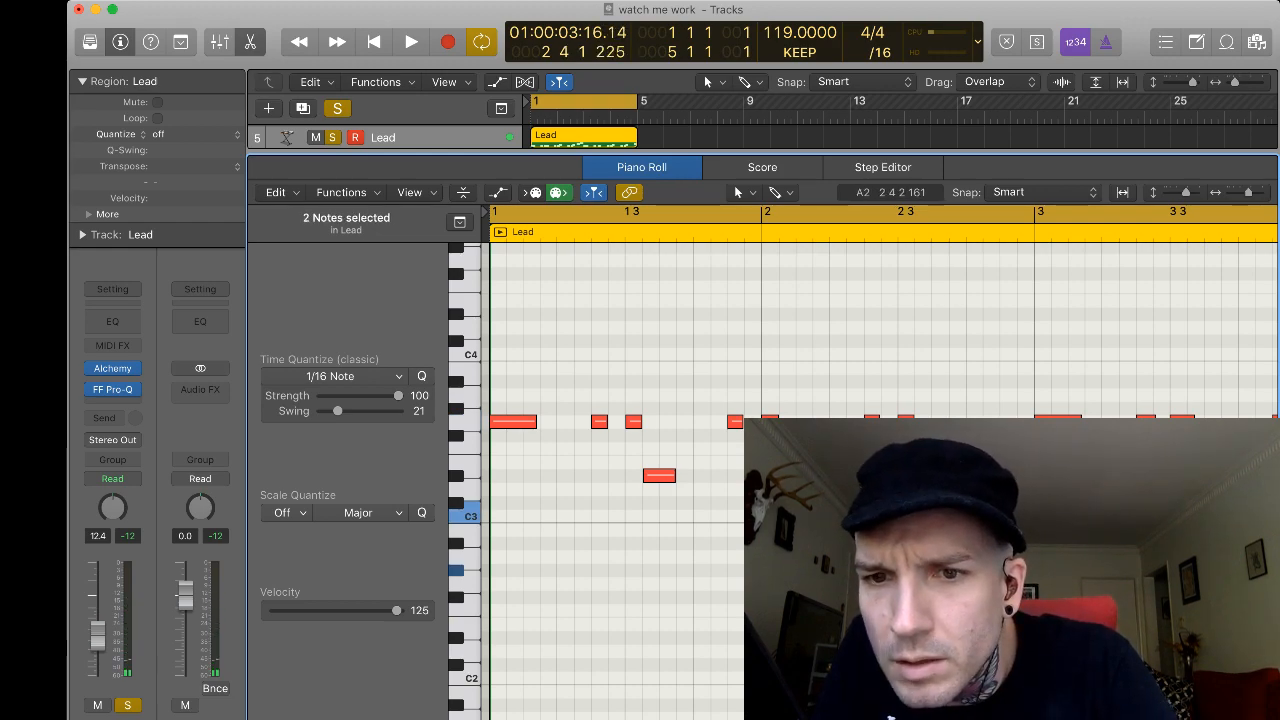
{"action": "key", "text": "Delete"}
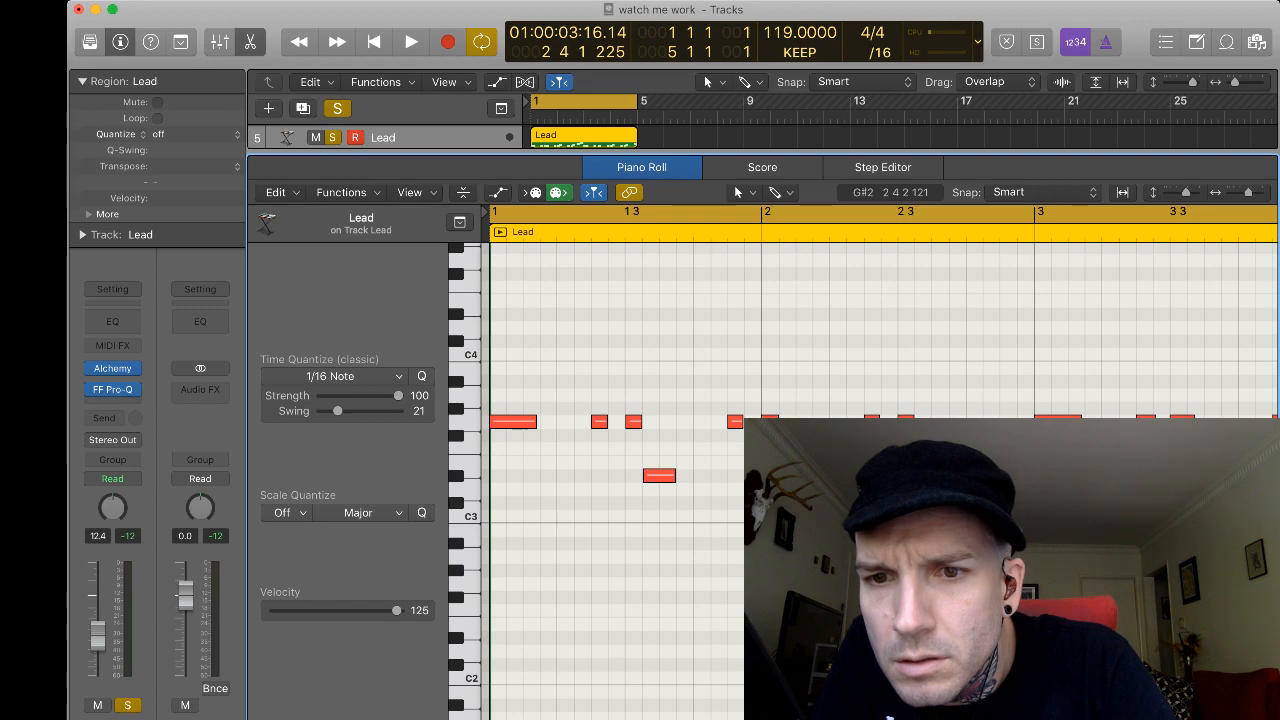
{"action": "left_click_drag", "start_coordinate": [994, 570], "coordinate": [979, 570]}
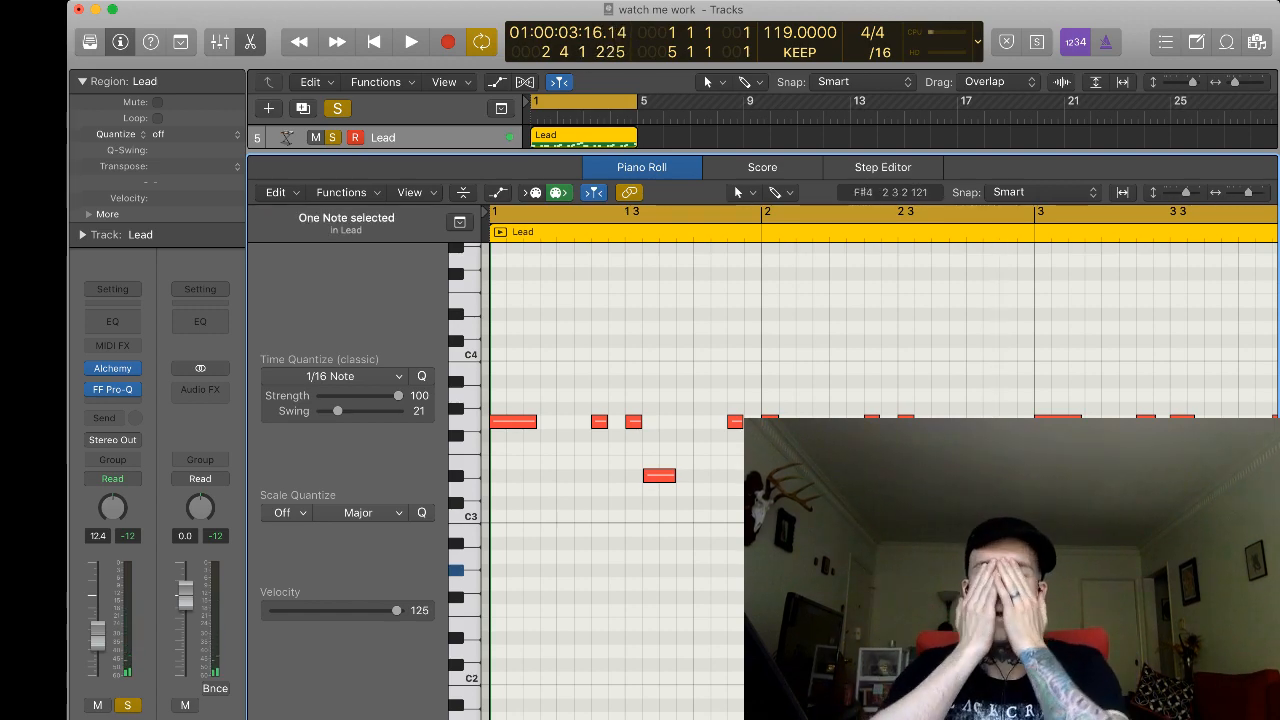
{"action": "key", "text": "space"}
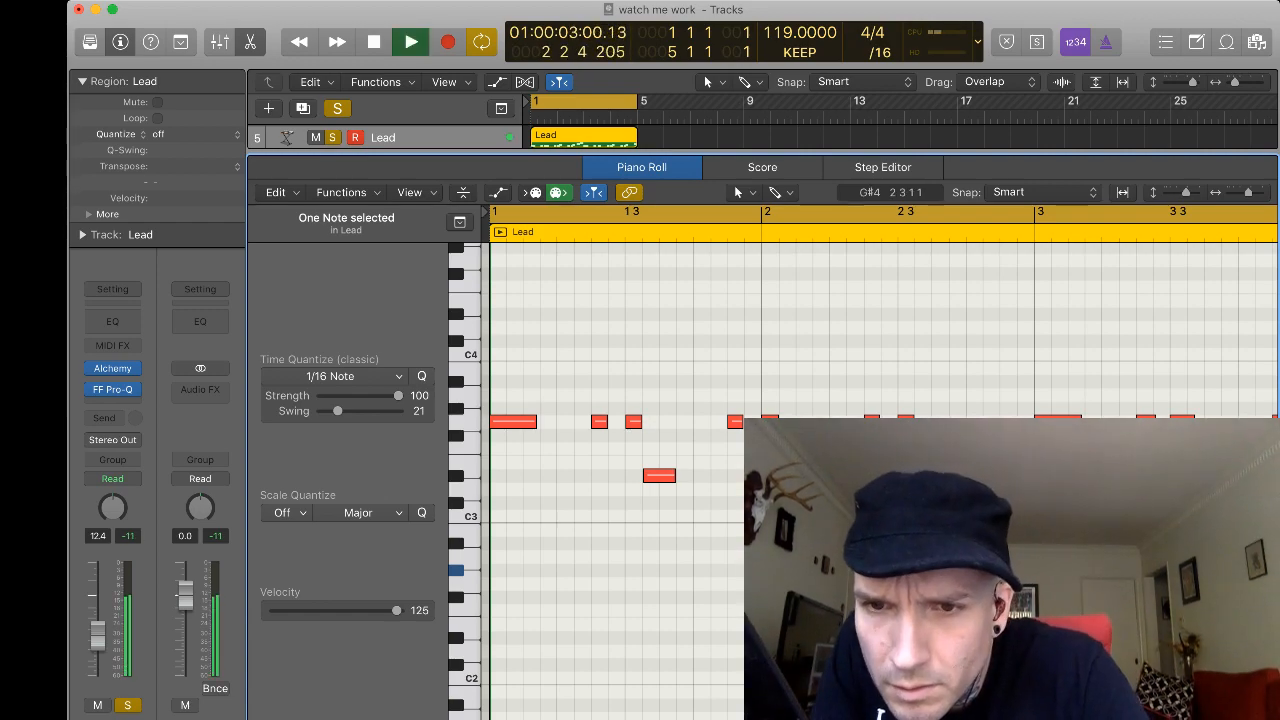
{"action": "key", "text": "space"}
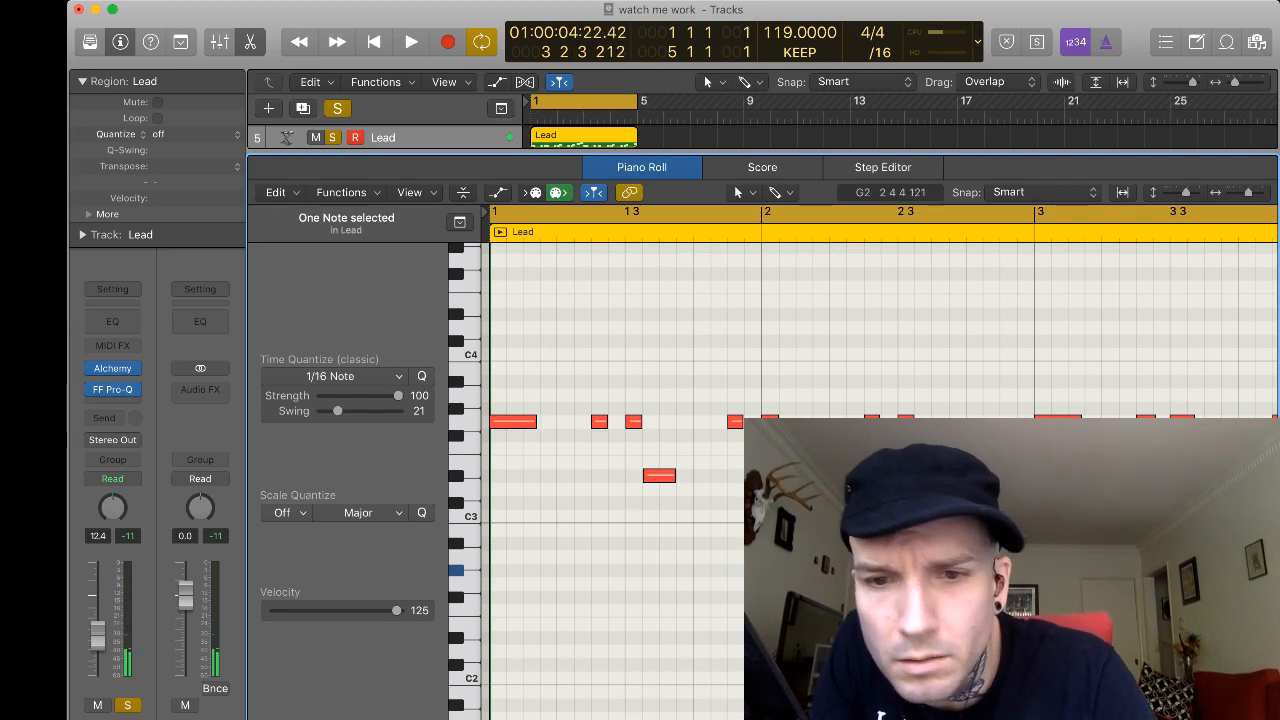
Tighten the A2 and G2 notes closing bar 2, trimming the end of the G2, and audition the phrase.
{"action": "left_click_drag", "start_coordinate": [1026, 584], "coordinate": [1028, 597]}
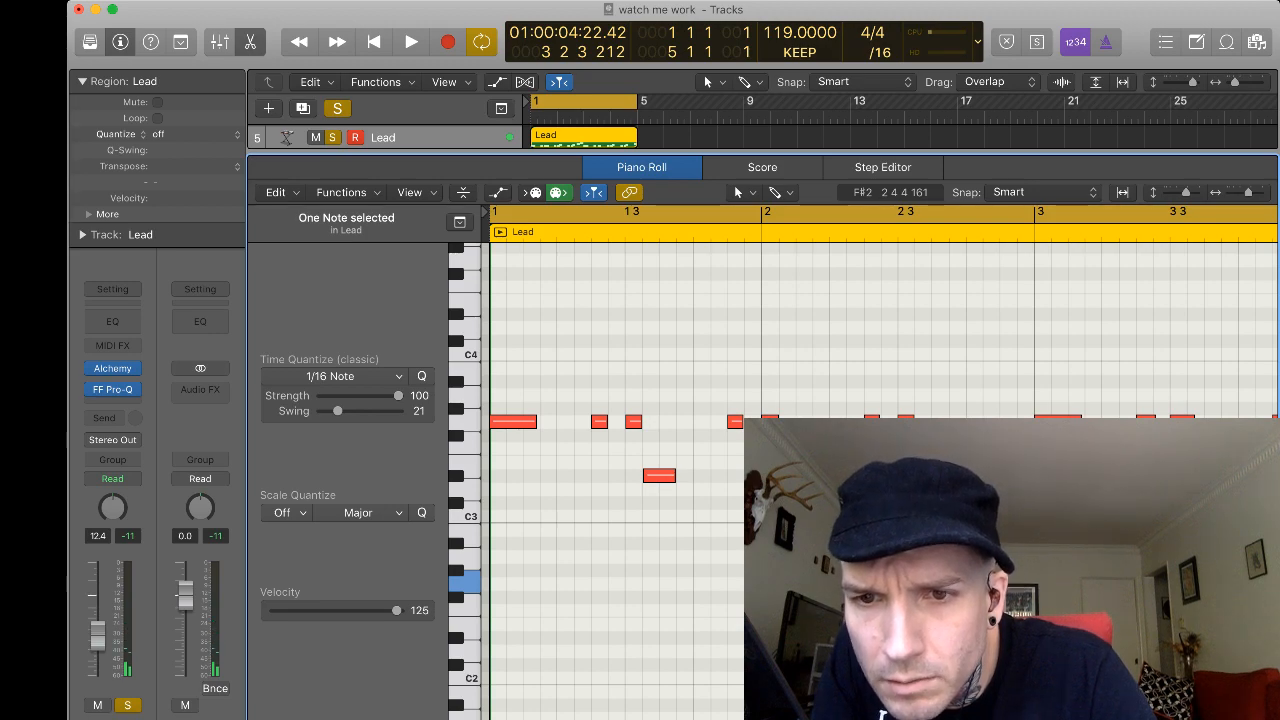
{"action": "left_click_drag", "start_coordinate": [1027, 584], "coordinate": [989, 570]}
{"action": "key", "text": "space"}
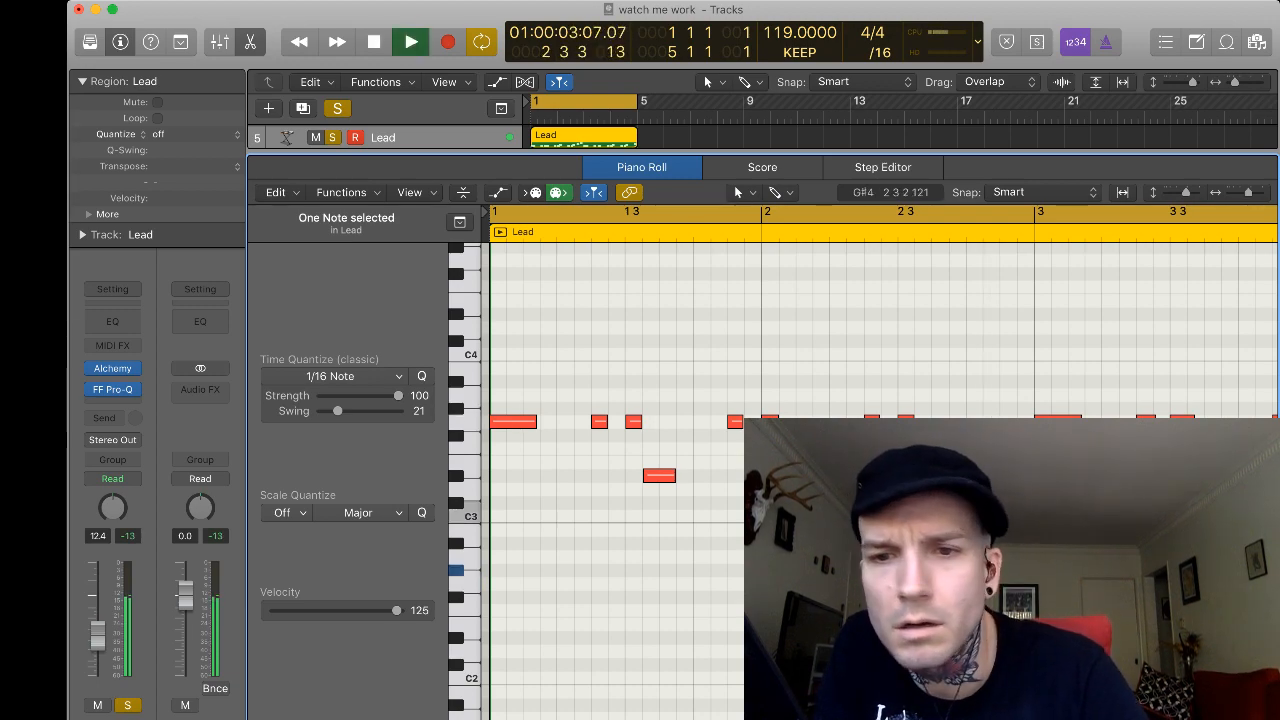
{"action": "key", "text": "space"}
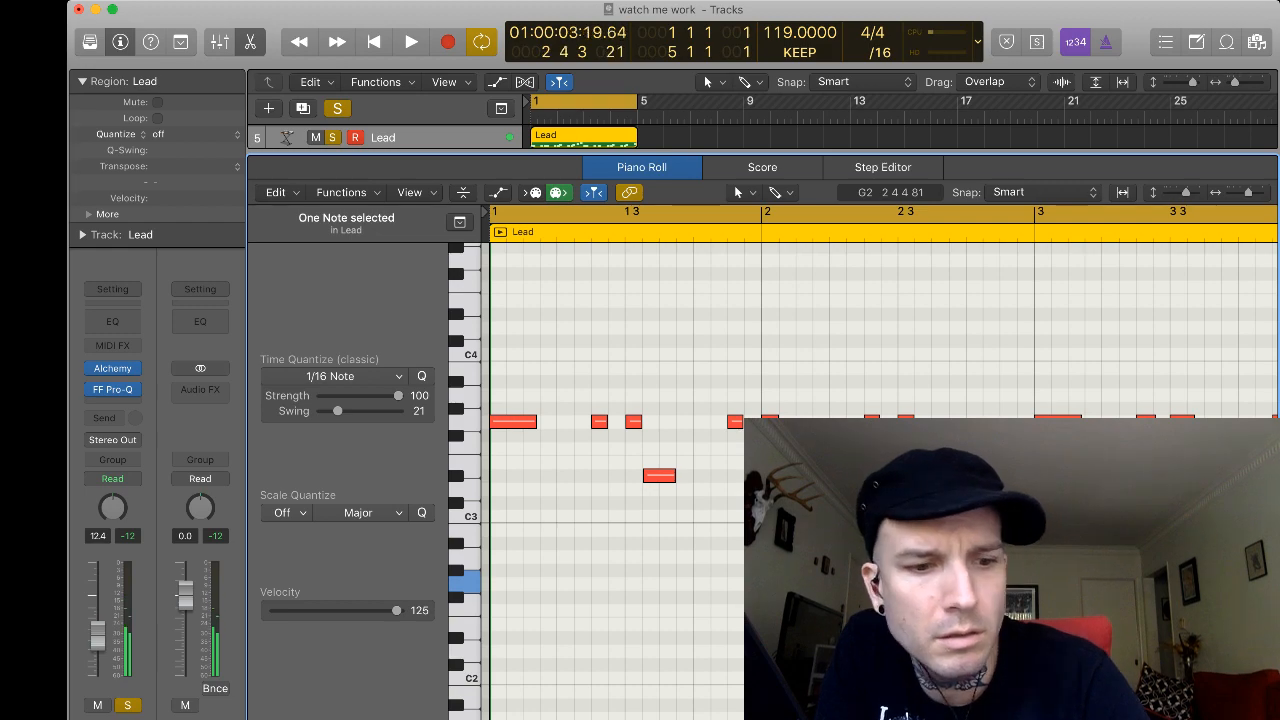
{"action": "scroll", "coordinate": [1075, 600], "scroll_direction": "up", "scroll_amount": 10}
{"action": "scroll", "coordinate": [1075, 600], "scroll_direction": "down", "scroll_amount": 3}
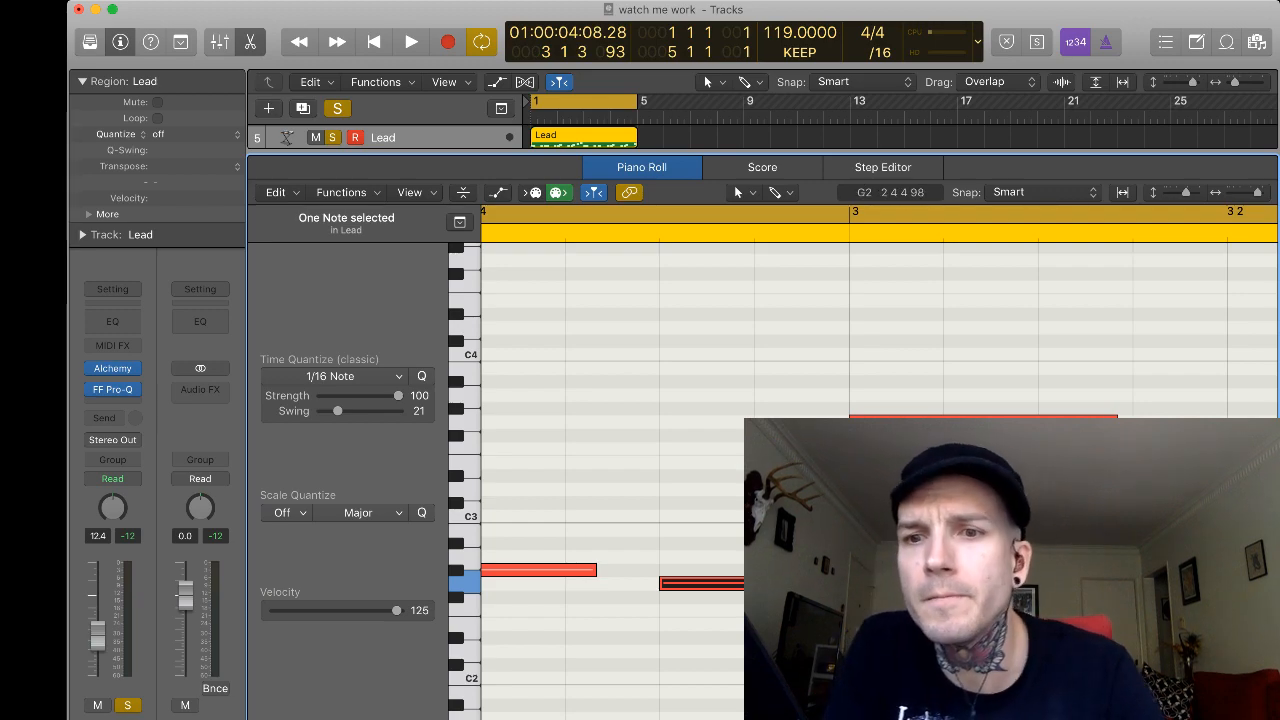
{"action": "left_click_drag", "start_coordinate": [793, 583], "coordinate": [781, 583]}
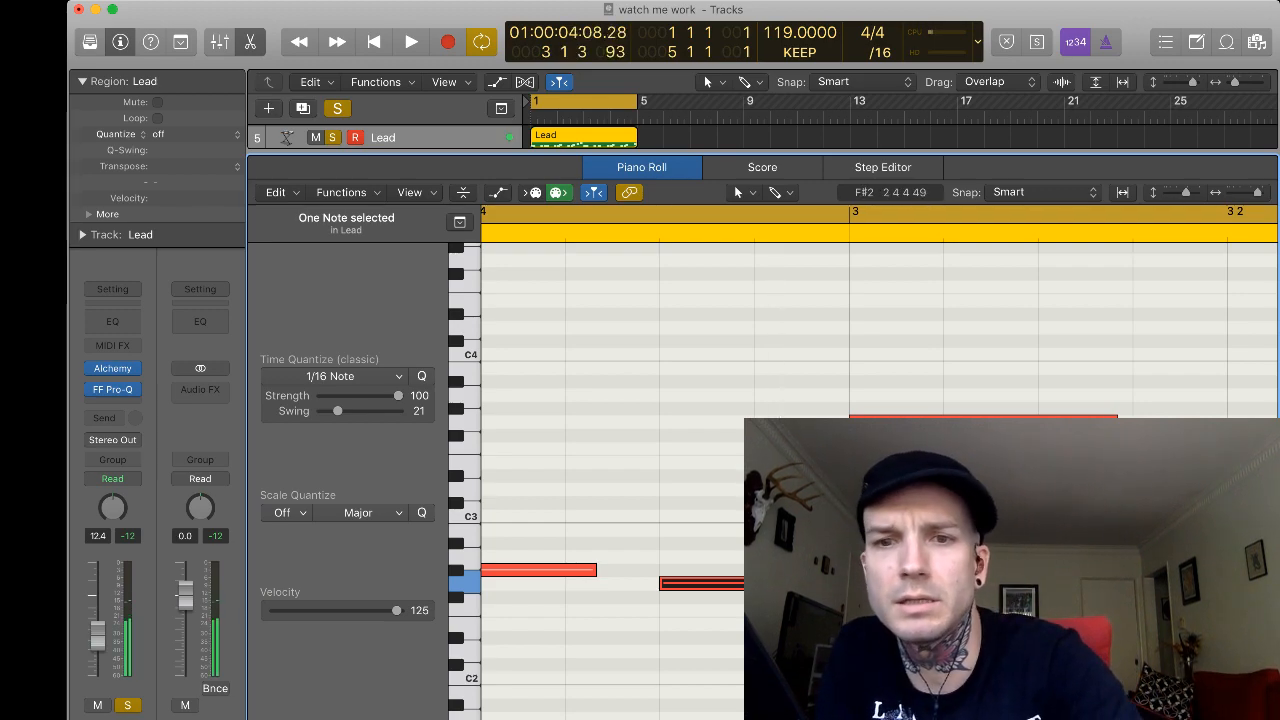
{"action": "scroll", "coordinate": [1043, 490], "scroll_direction": "down", "scroll_amount": 10}
{"action": "key", "text": "space"}
{"action": "key", "text": "space"}
Replace the upper notes in bars 3 and 4 with a copy of the ten edited notes from bars 1 and 2, and audition them.
{"action": "left_click_drag", "start_coordinate": [1098, 545], "coordinate": [837, 382]}
{"action": "key", "text": "Delete"}
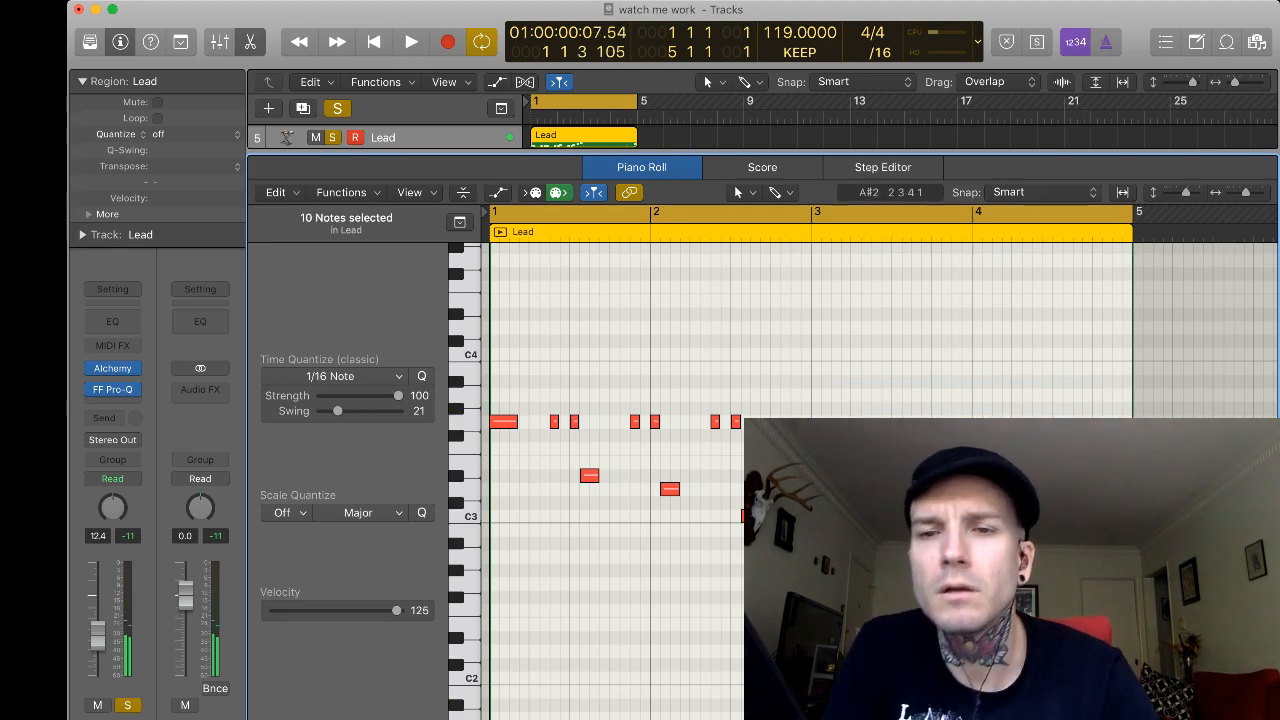
{"action": "left_click_drag", "start_coordinate": [757, 546], "coordinate": [825, 422]}
{"action": "key", "text": "space"}
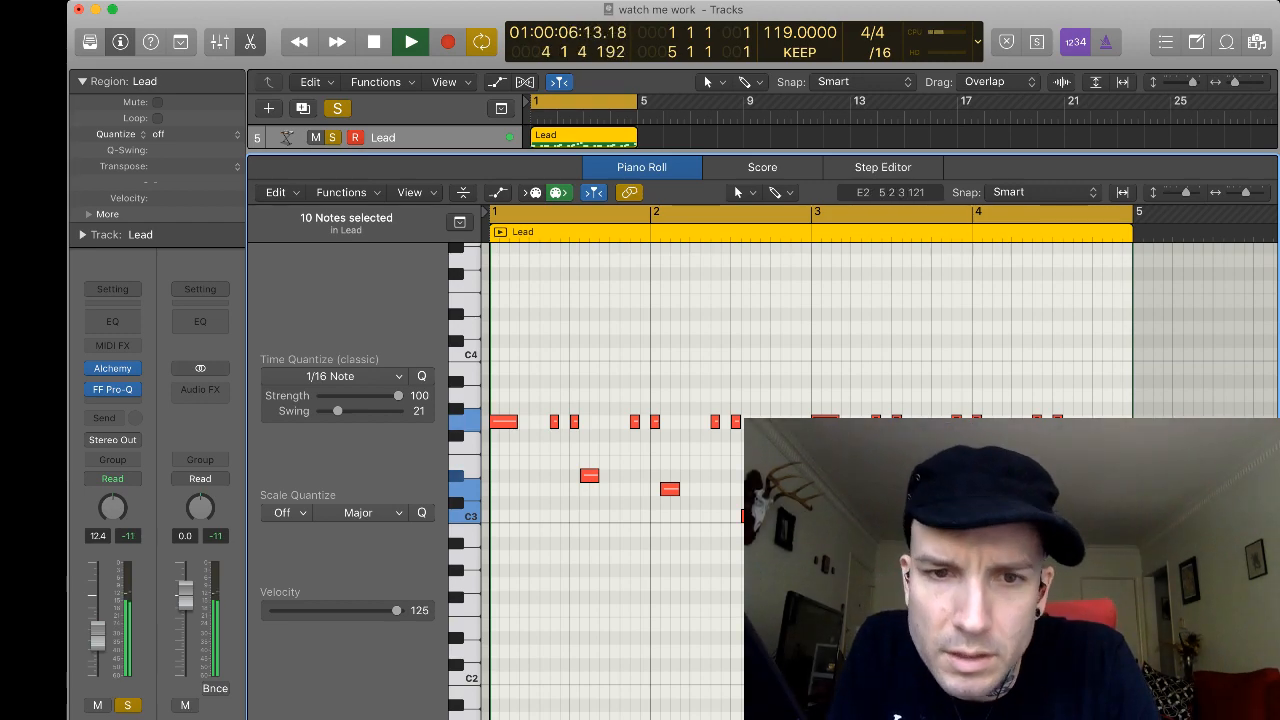
{"action": "key", "text": "super+Right"}
{"action": "key", "text": "space"}
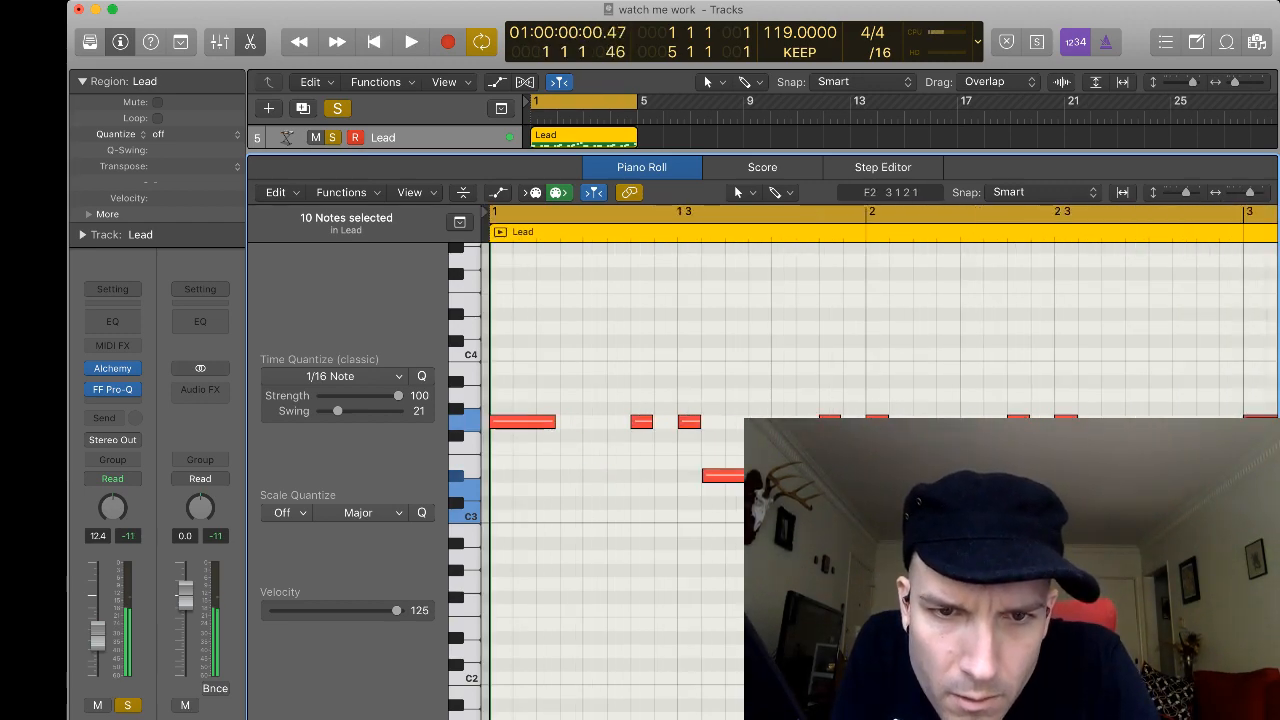
Select the closing A2 and G2 notes at the end of bar 4 and check the Lead region by playback.
{"action": "scroll", "coordinate": [880, 462], "scroll_direction": "right", "scroll_amount": 14}
{"action": "scroll", "coordinate": [880, 462], "scroll_direction": "left", "scroll_amount": 1}
{"action": "left_click_drag", "start_coordinate": [790, 617], "coordinate": [608, 570]}
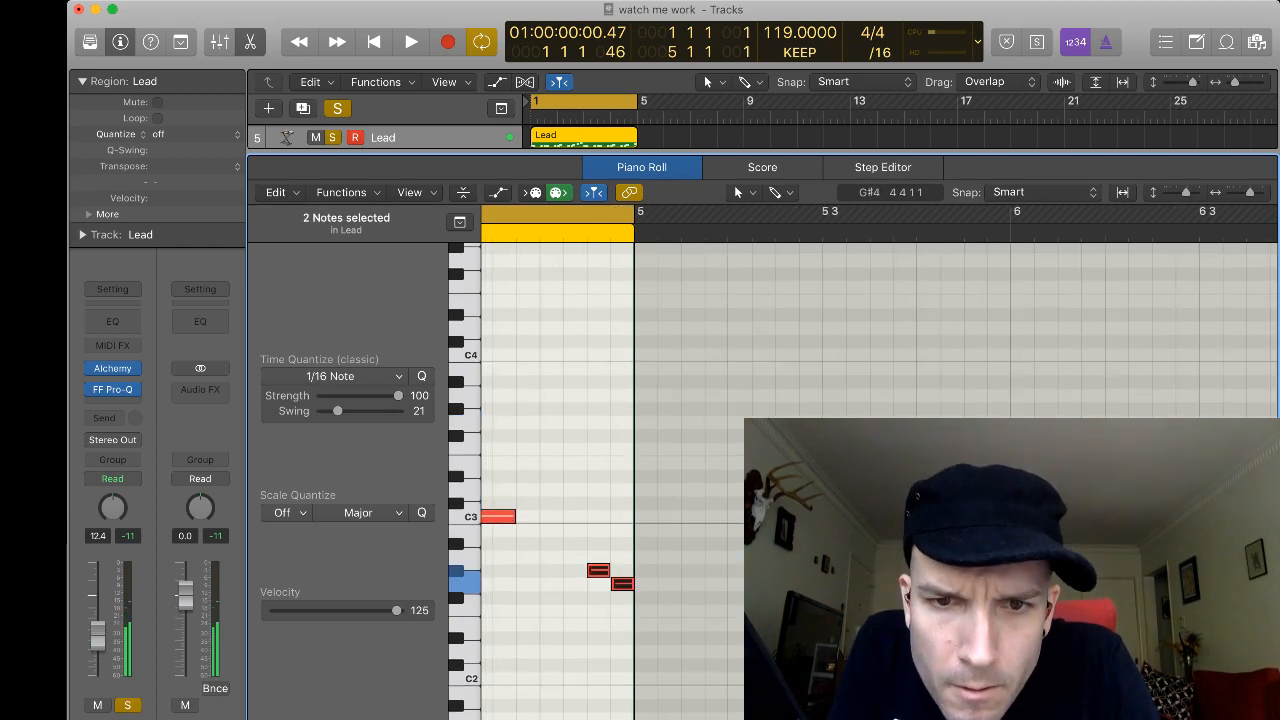
{"action": "double_click", "coordinate": [527, 233]}
{"action": "scroll", "coordinate": [702, 530], "scroll_direction": "right", "scroll_amount": 8}
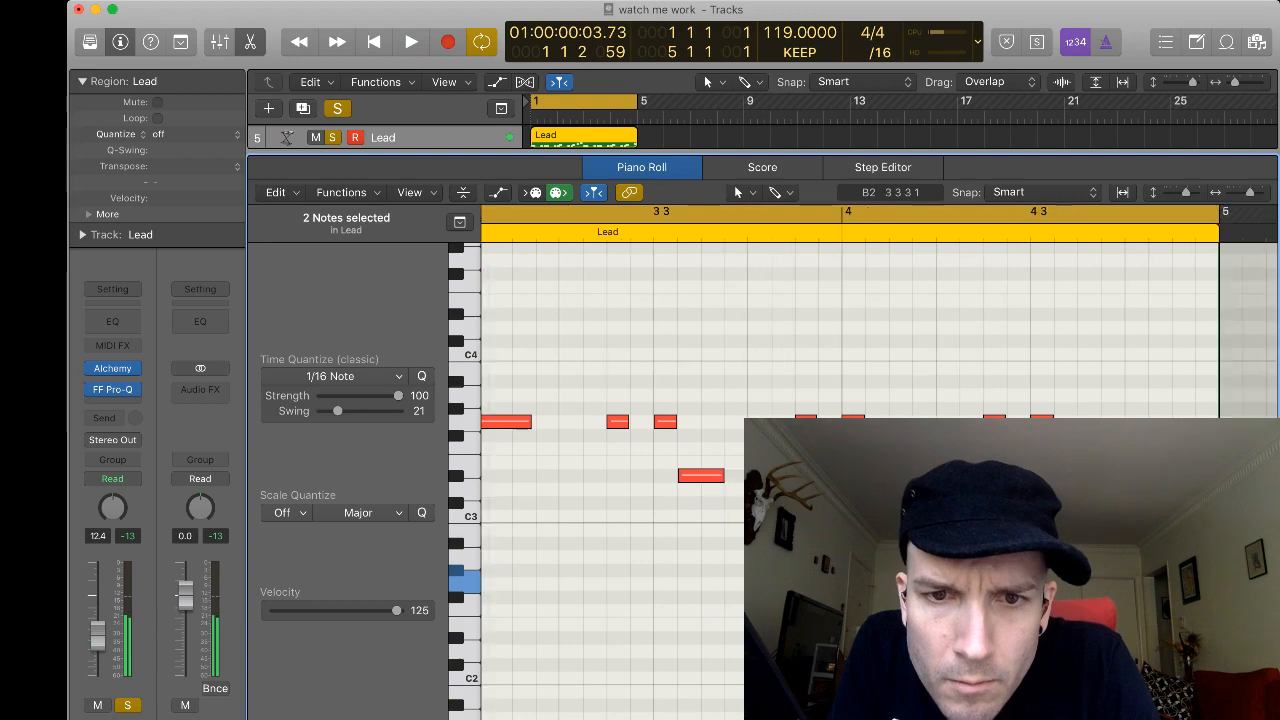
{"action": "scroll", "coordinate": [691, 557], "scroll_direction": "right", "scroll_amount": 5}
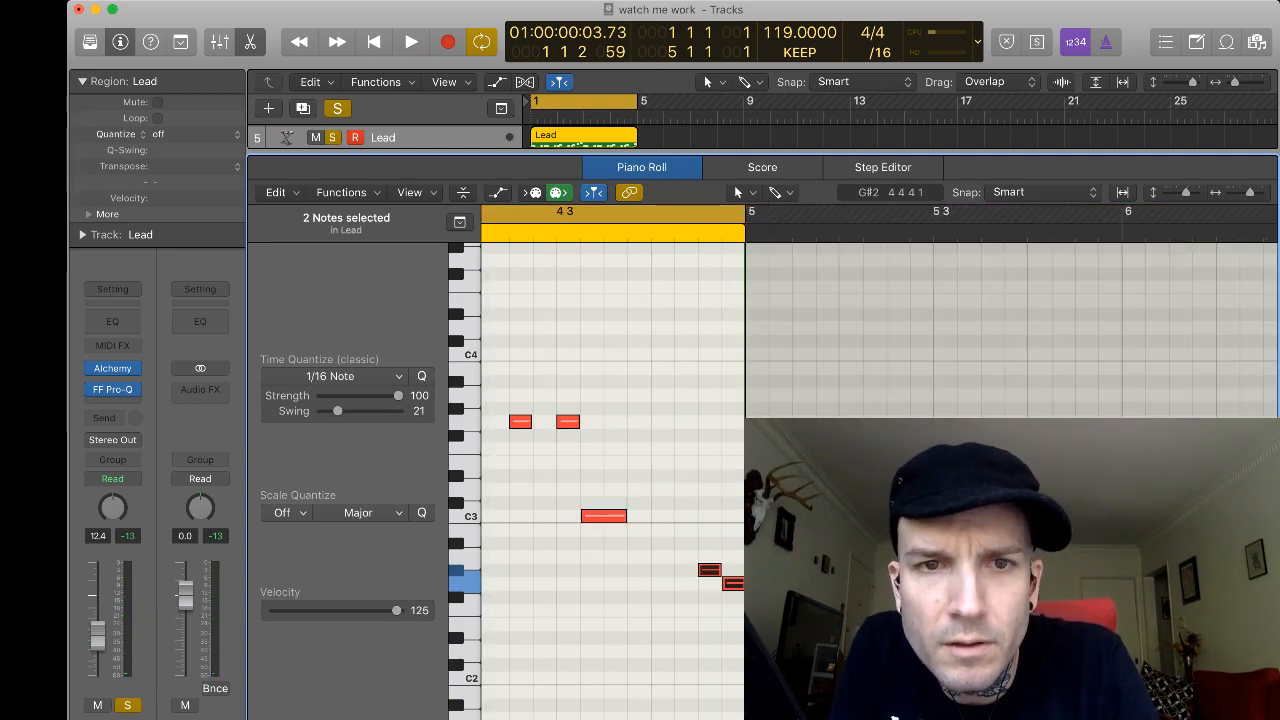
{"action": "key", "text": "space"}
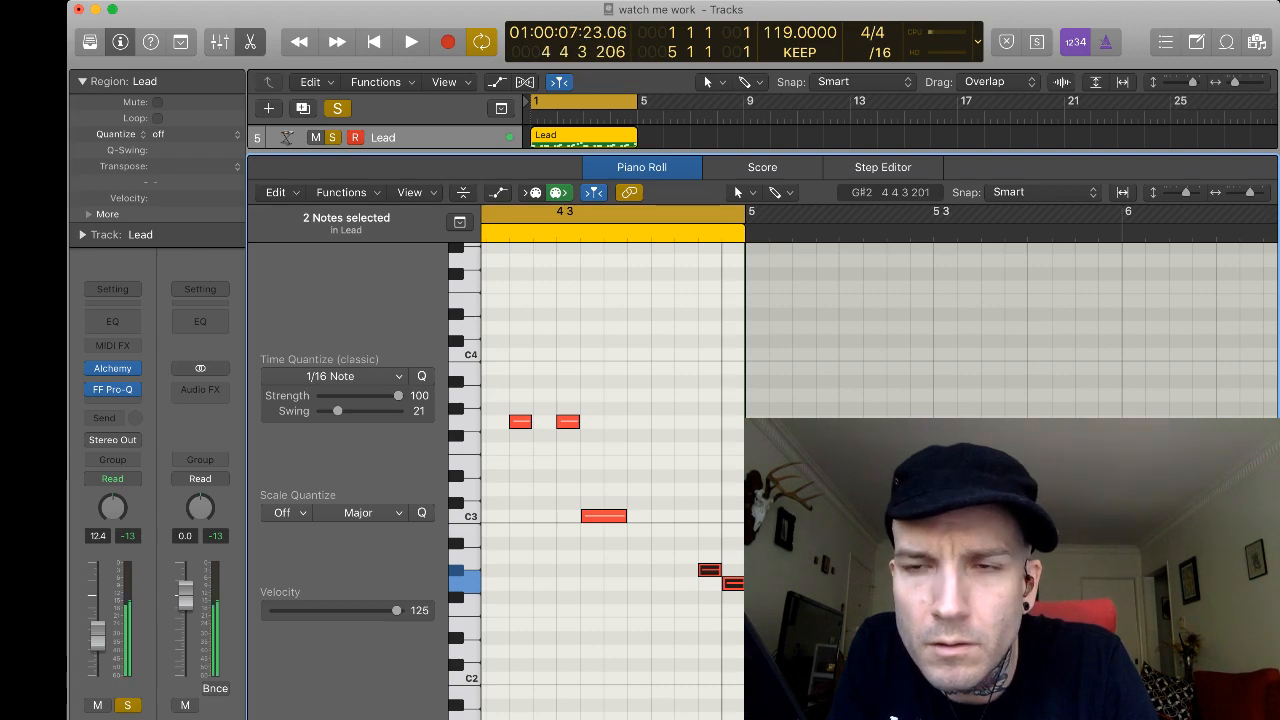
{"action": "key", "text": "space"}
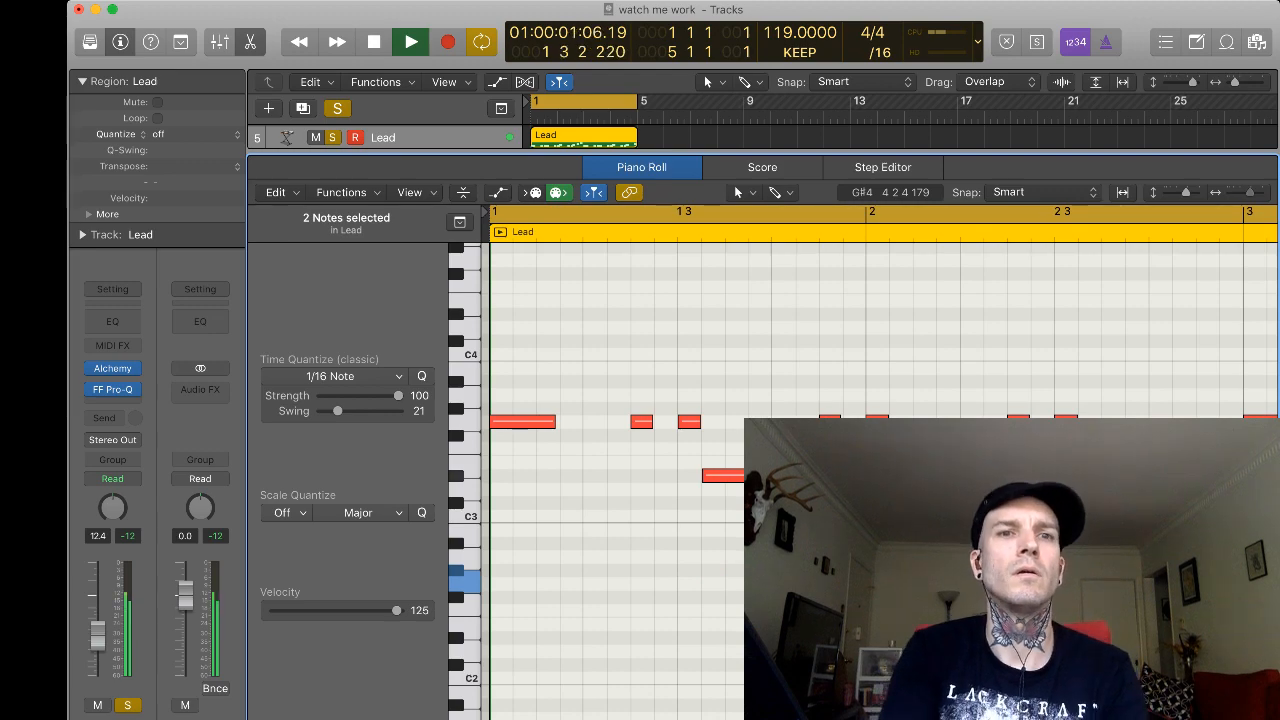
Close the Lead region's piano roll, stop playback and unsolo the Lead track.
{"action": "key", "text": "super+Left"}
{"action": "key", "text": "super+Left"}
{"action": "key", "text": "super+Left"}
{"action": "key", "text": "super+Left"}
{"action": "key", "text": "p"}
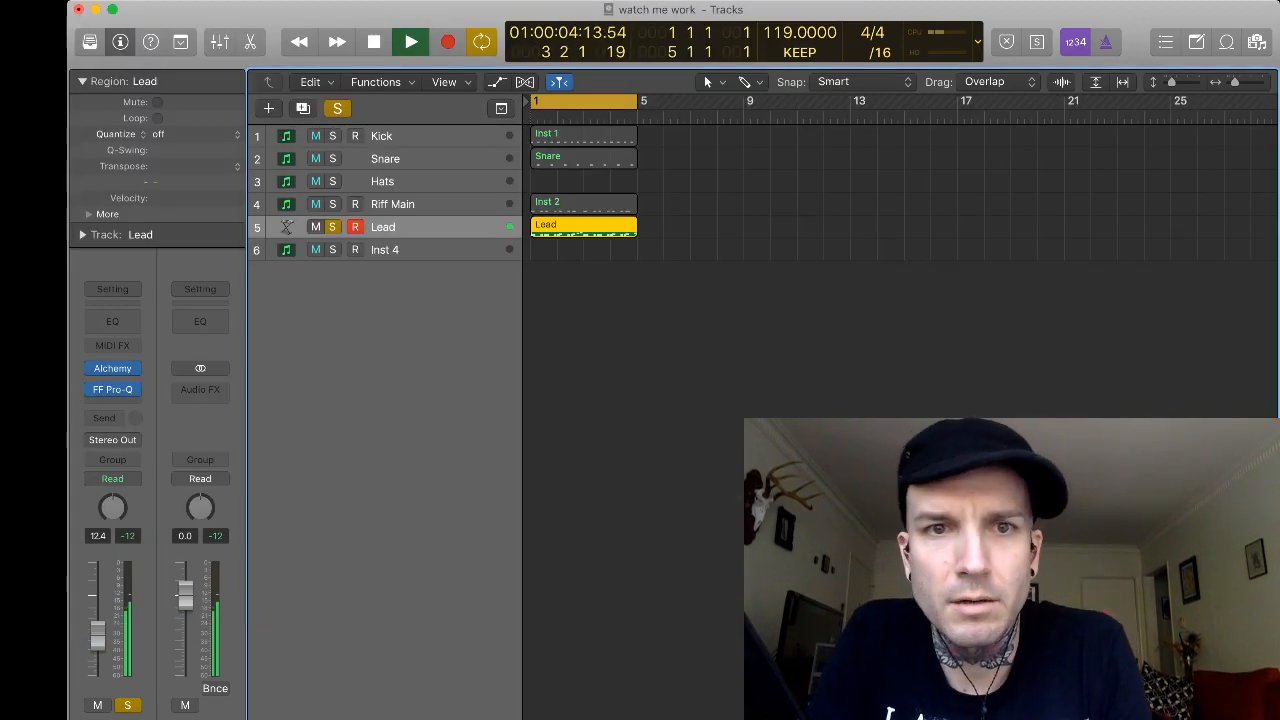
{"action": "key", "text": "space"}
{"action": "key", "text": "s"}
Create an empty MIDI region on the Hats track and extend it to the full four bars.
{"action": "key", "text": "Up"}
{"action": "key", "text": "Up"}
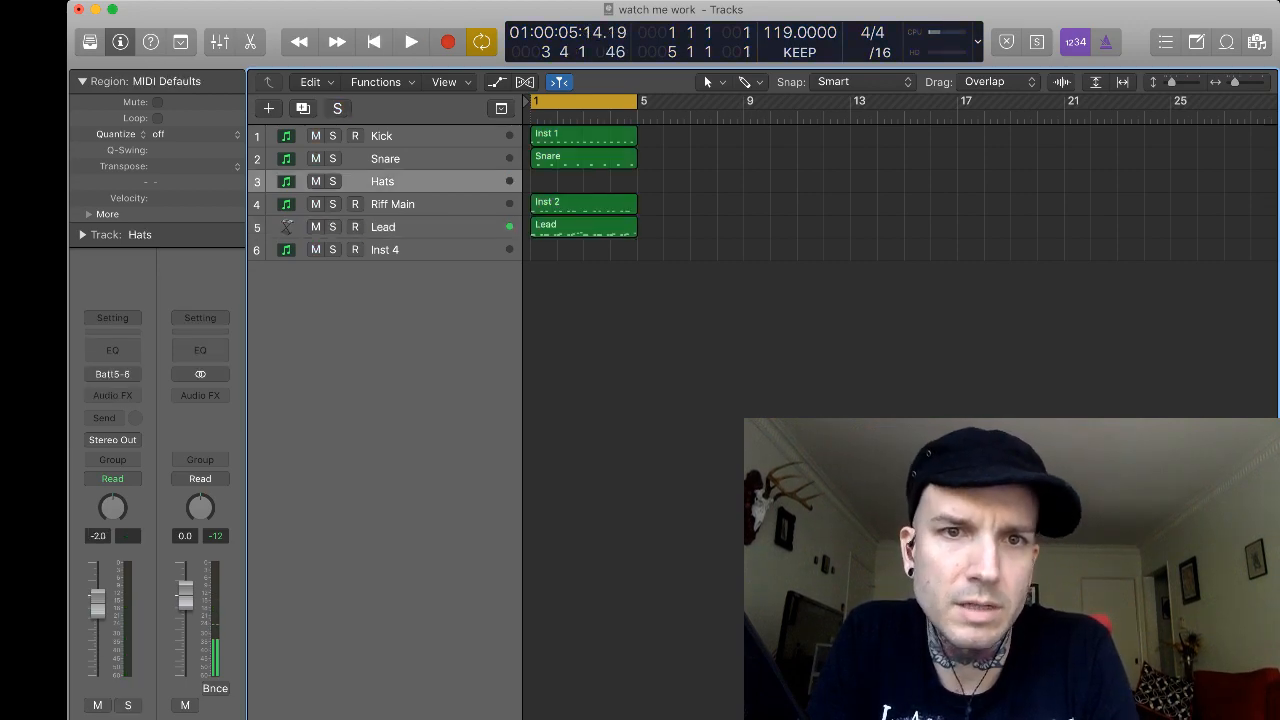
{"action": "left_click", "coordinate": [543, 181], "text": "super"}
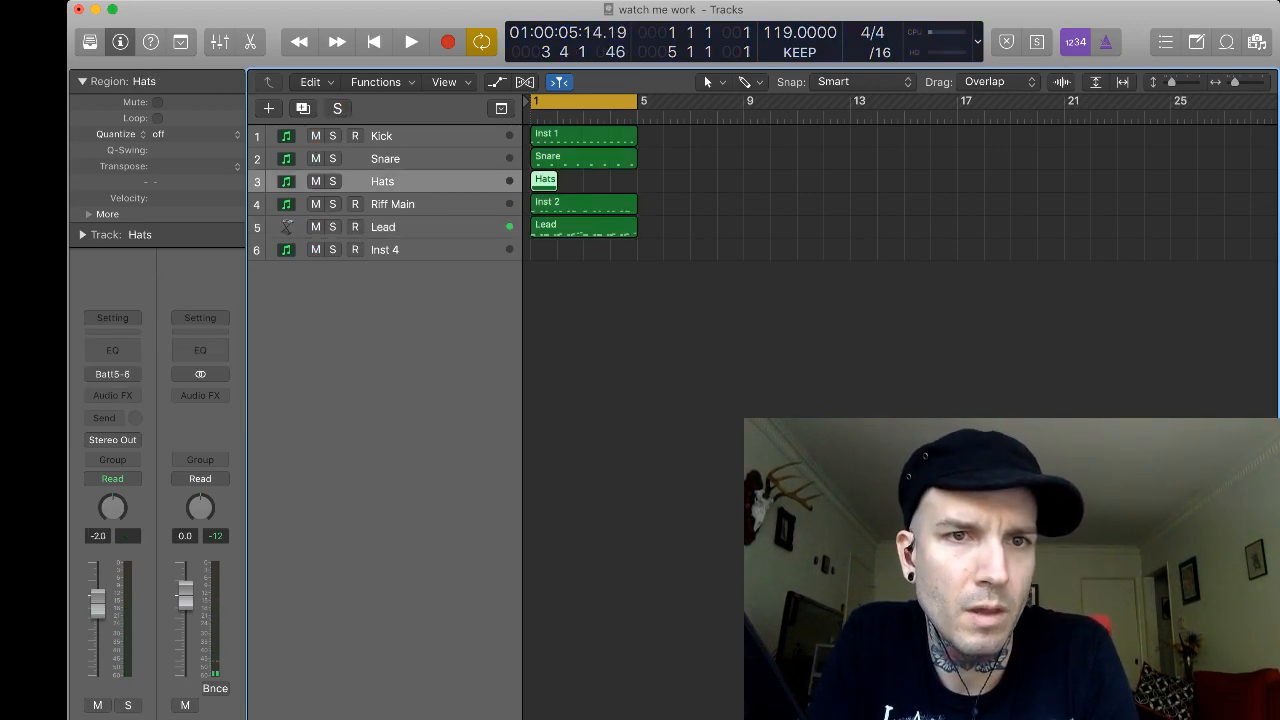
{"action": "left_click_drag", "start_coordinate": [556, 186], "coordinate": [637, 186]}
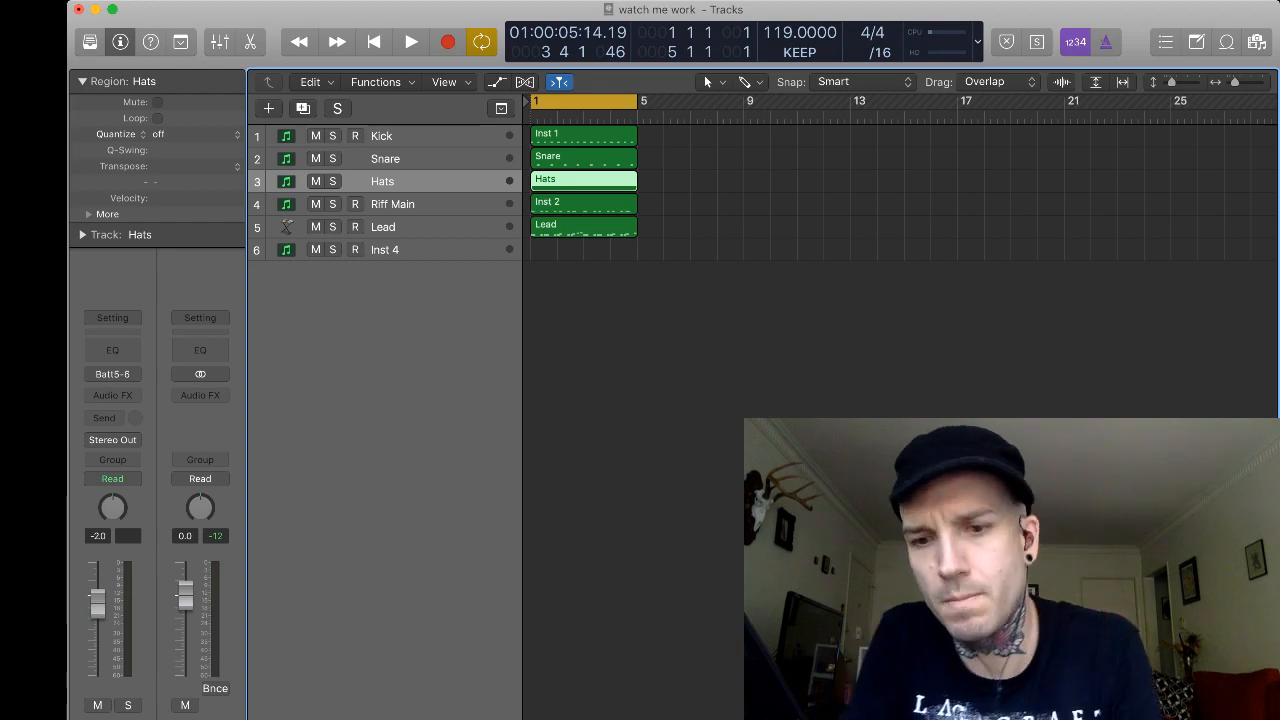
Open the Kick track's Battery 4 instrument to check its sounds, and play the full loop with all tracks.
{"action": "key", "text": "Up"}
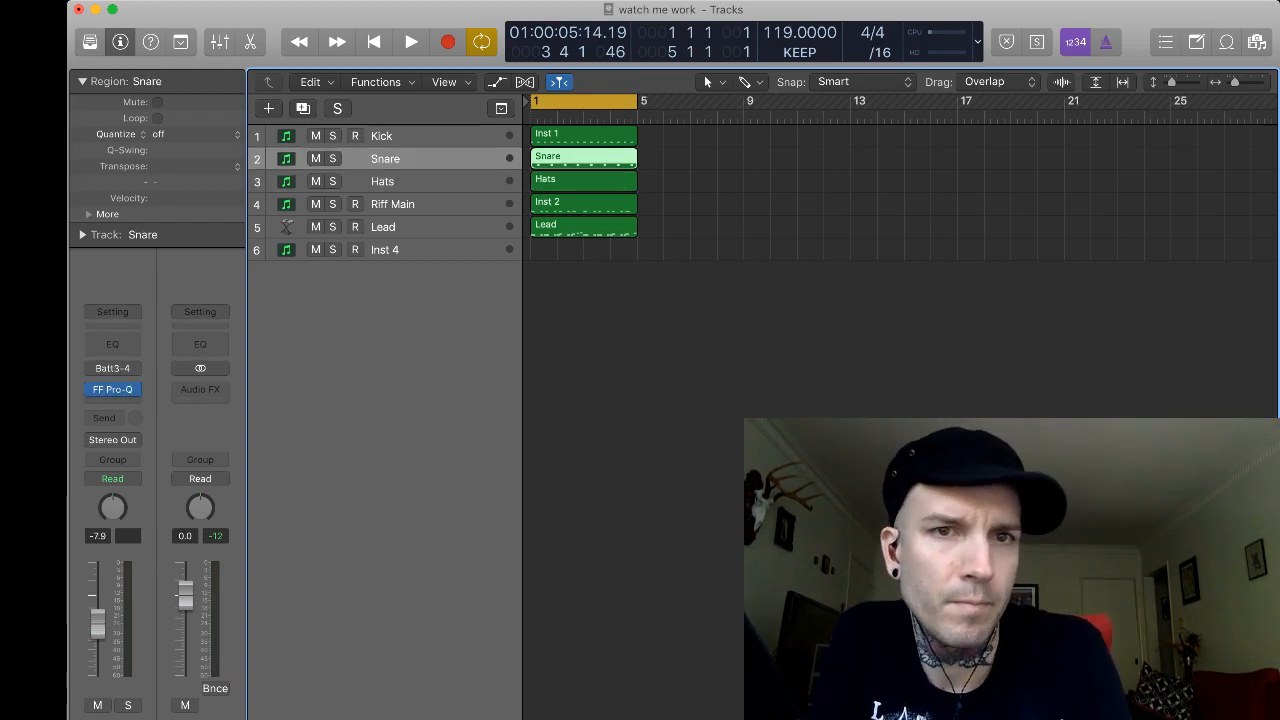
{"action": "key", "text": "Up"}
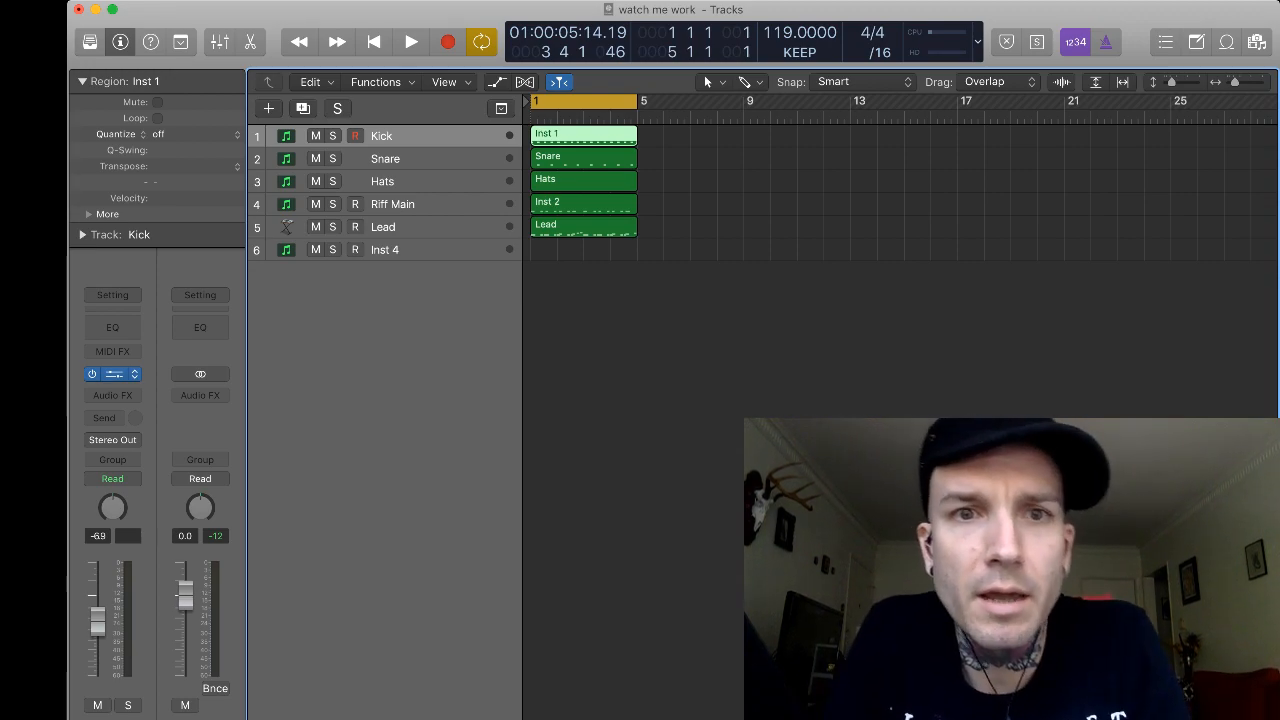
{"action": "left_click", "coordinate": [113, 374]}
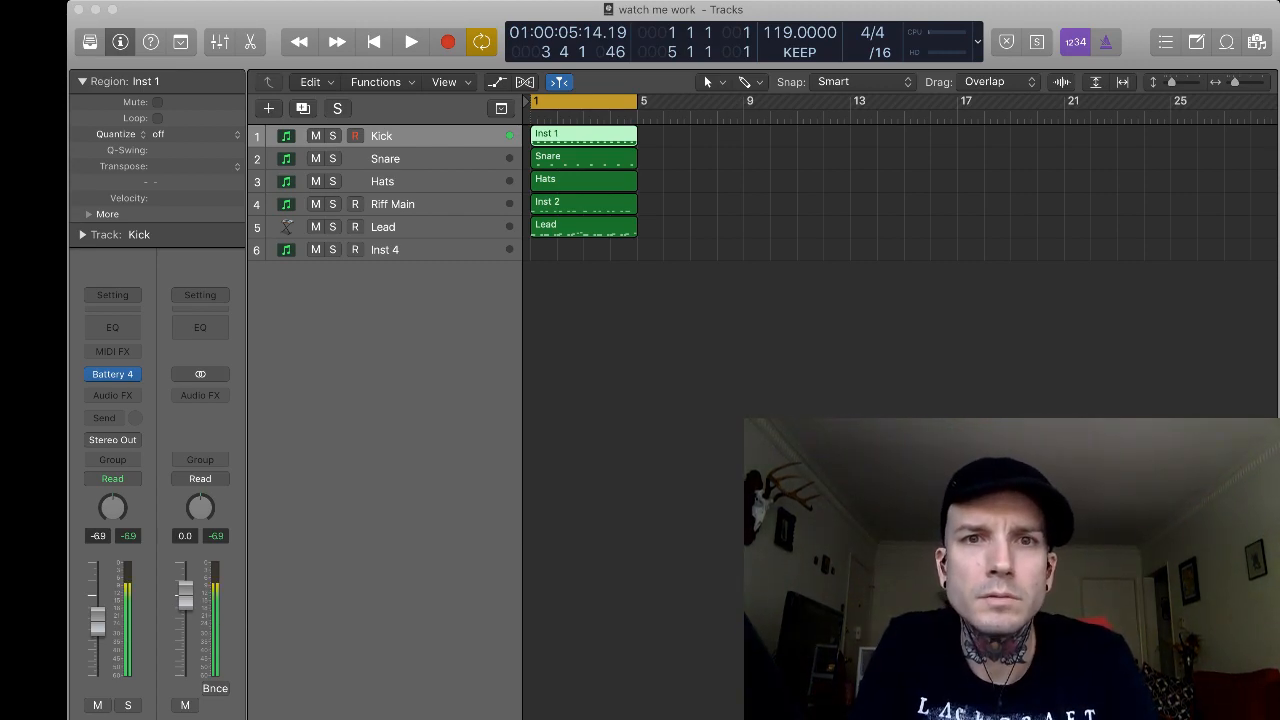
{"action": "key", "text": "space"}
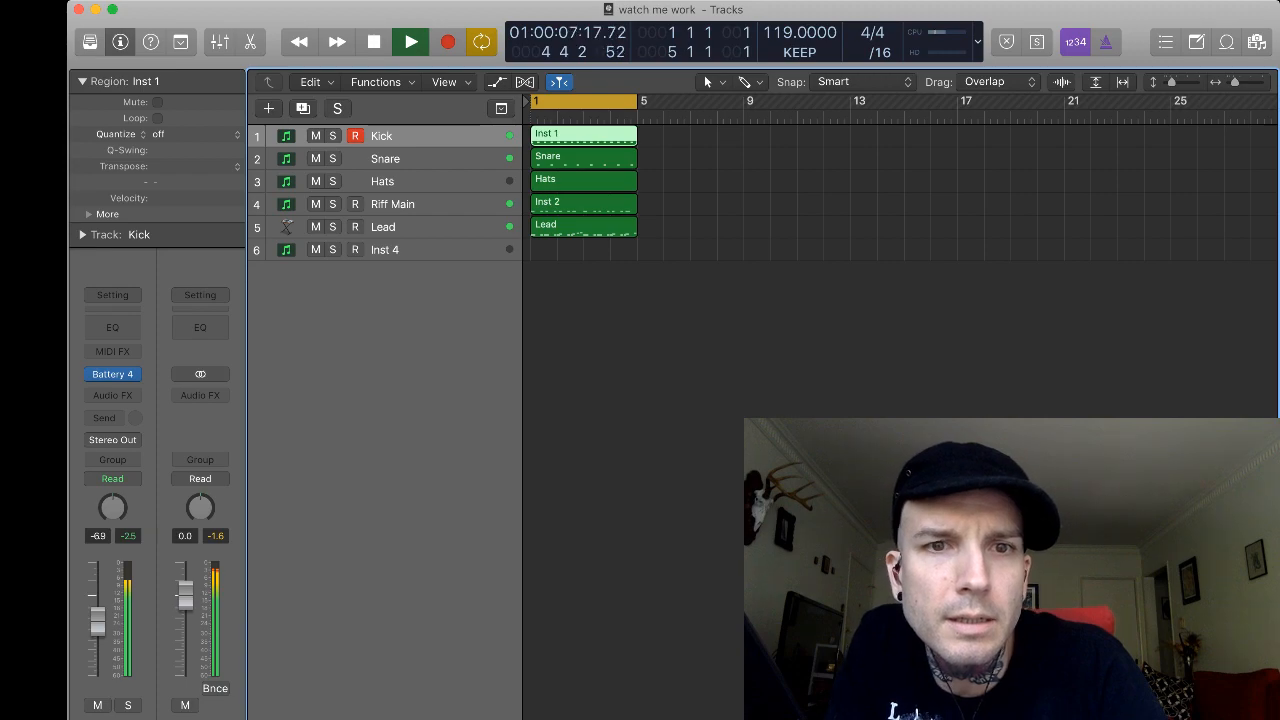
{"action": "key", "text": "space"}
Open the Hats region in the piano roll and place a short F#1 note at 1 1 1 1.
{"action": "left_click", "coordinate": [383, 181]}
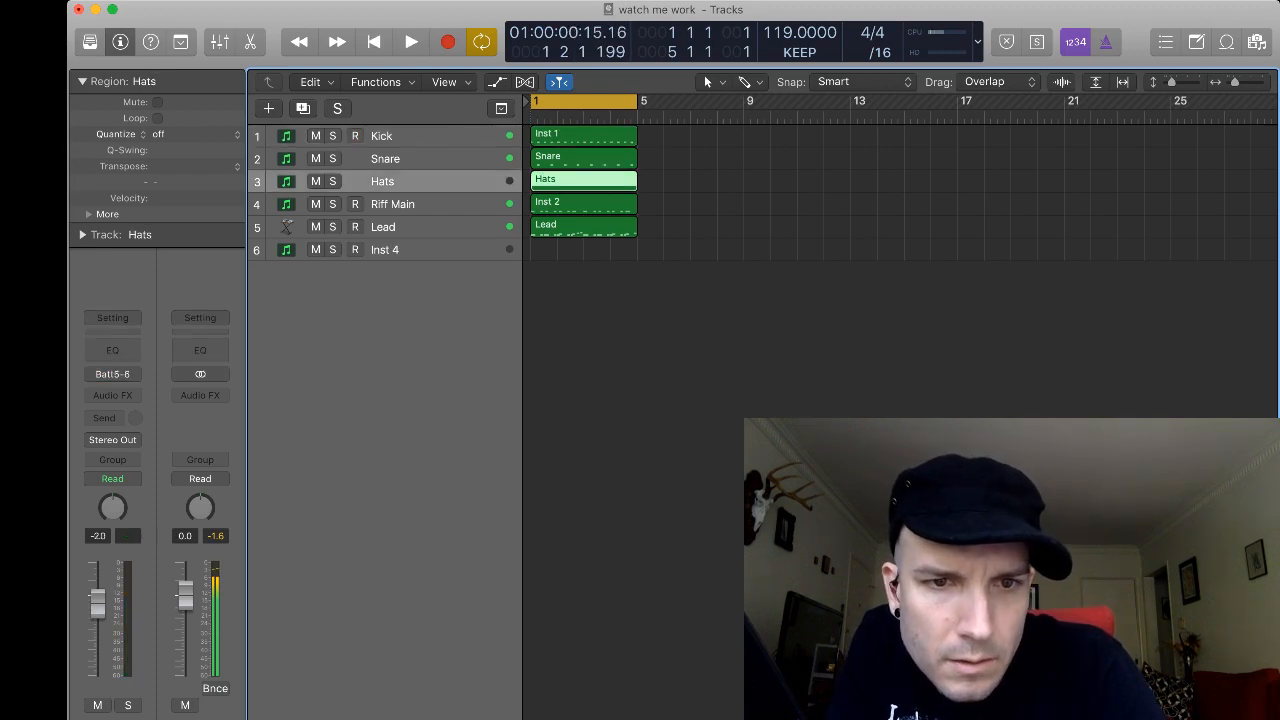
{"action": "key", "text": "e"}
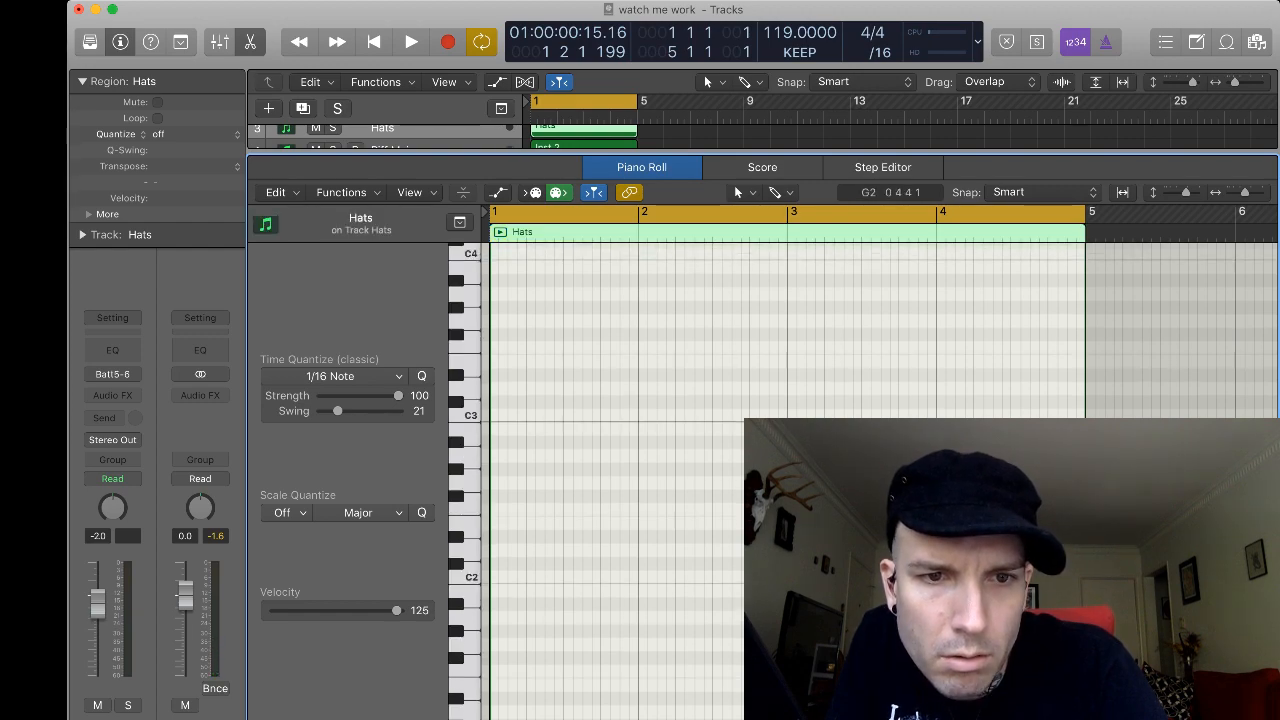
{"action": "scroll", "coordinate": [863, 481], "scroll_direction": "down", "scroll_amount": 3}
{"action": "scroll", "coordinate": [863, 481], "scroll_direction": "down", "scroll_amount": 9}
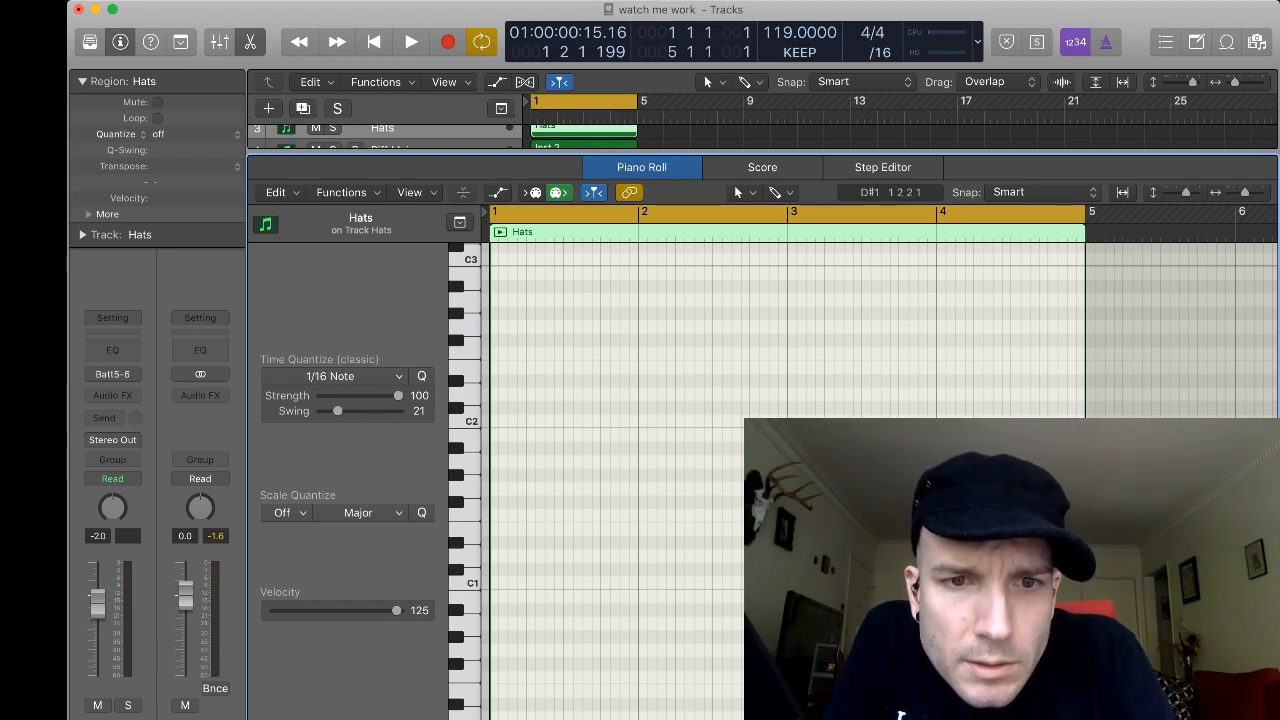
{"action": "left_click", "coordinate": [501, 501]}
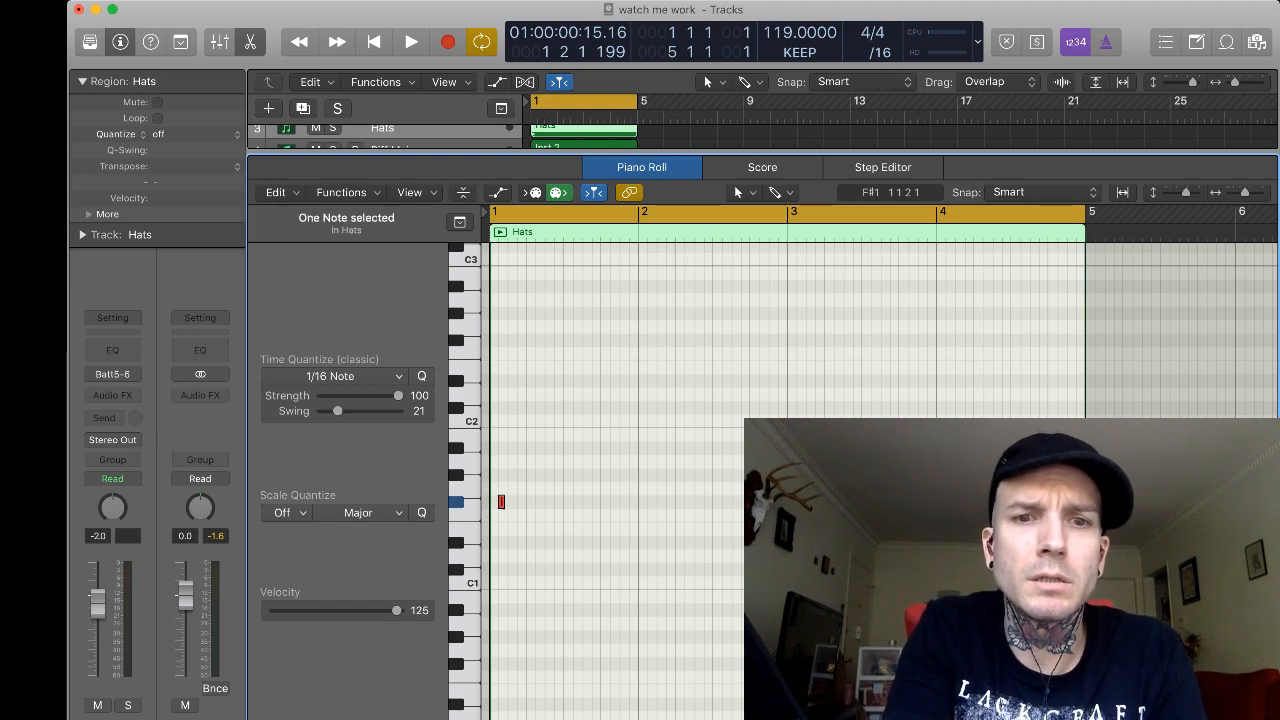
{"action": "left_click_drag", "start_coordinate": [501, 501], "coordinate": [491, 501]}
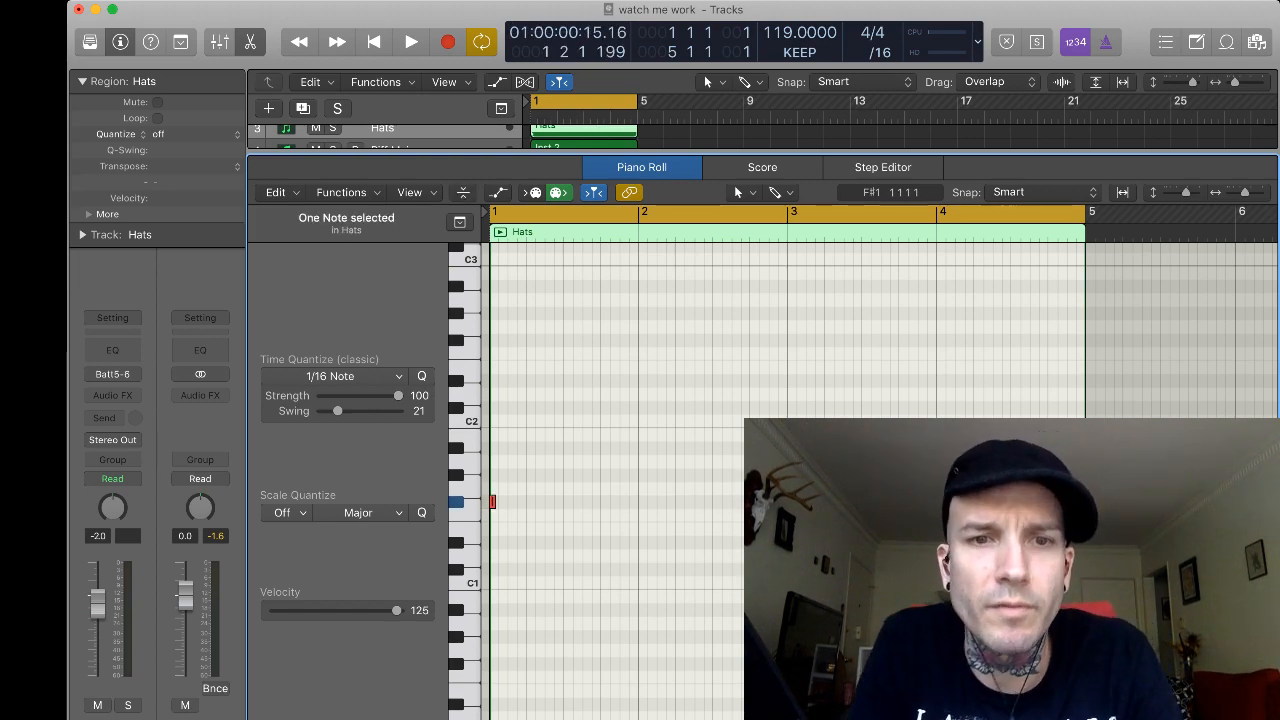
{"action": "key", "text": "super+r"}
{"action": "key", "text": "super+r"}
{"action": "key", "text": "super+r"}
{"action": "key", "text": "super+z"}
{"action": "key", "text": "super+z"}
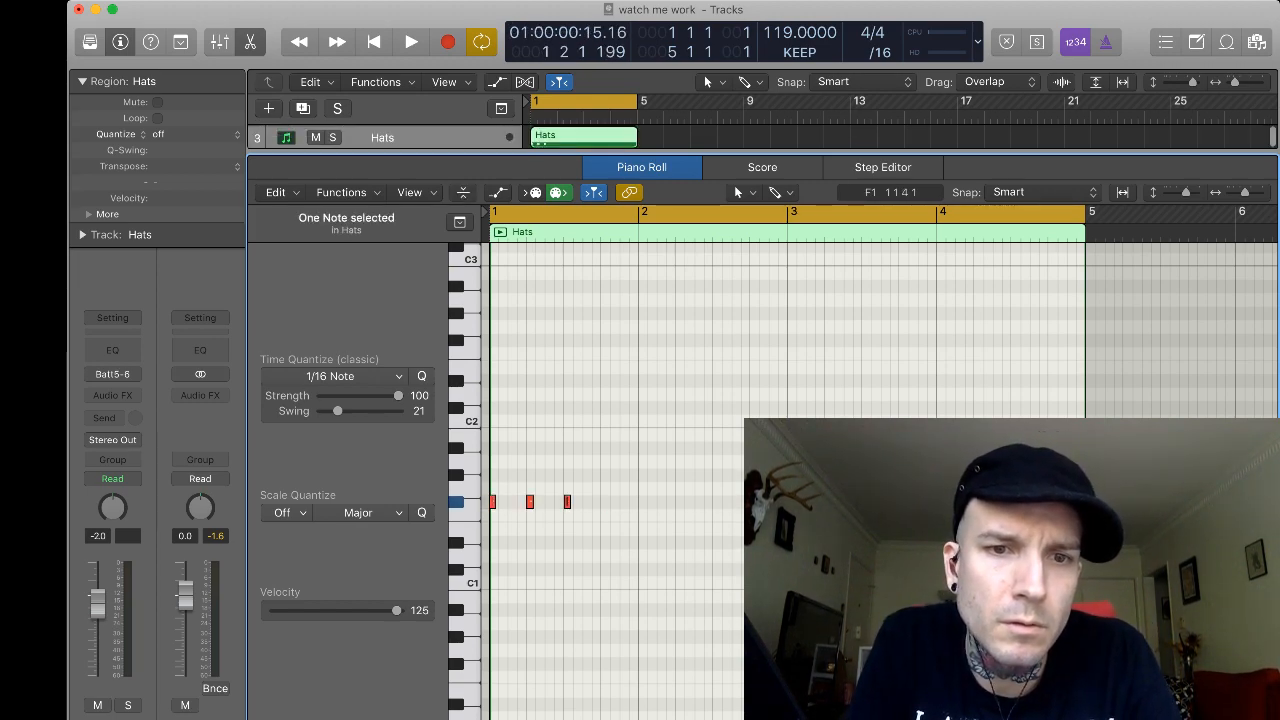
{"action": "key", "text": "super+z"}
{"action": "left_click", "coordinate": [507, 506]}
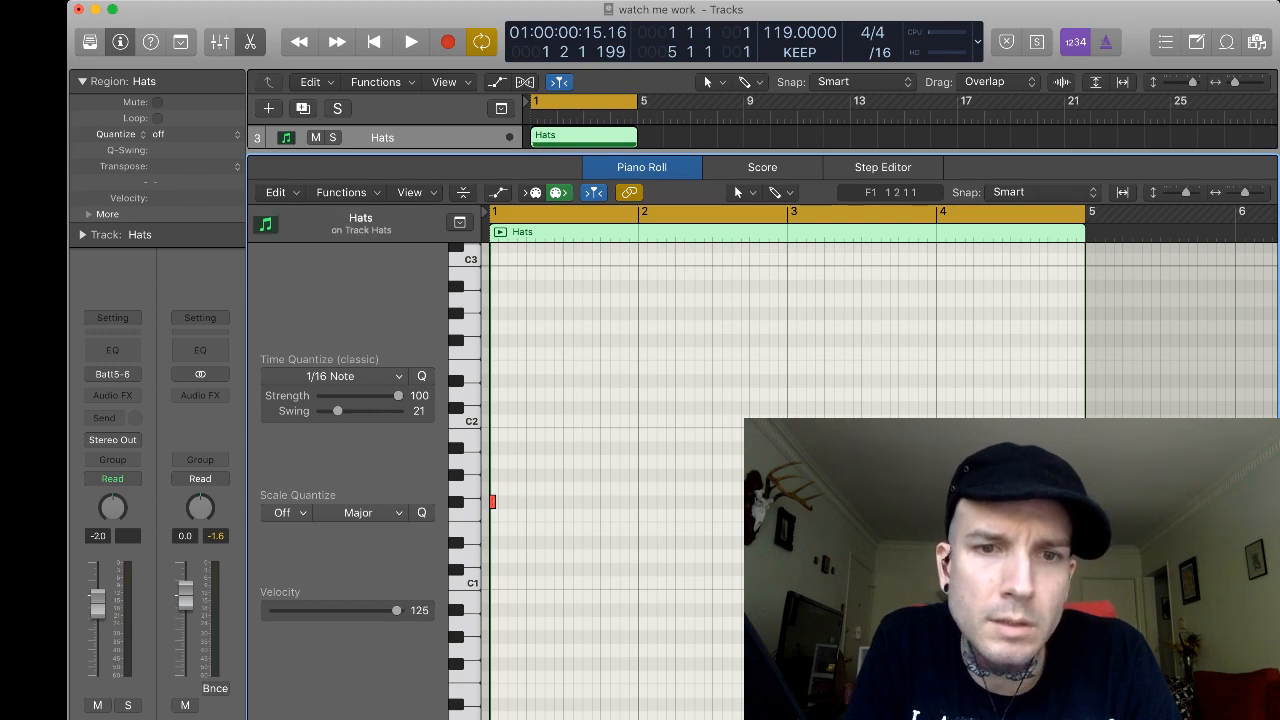
Extend the hi-hat pattern to four consecutive sixteenth F#1 notes from the start of bar 1 and close the Hats piano roll.
{"action": "left_click", "coordinate": [504, 501], "text": "super"}
{"action": "key", "text": "super+r"}
{"action": "key", "text": "super+r"}
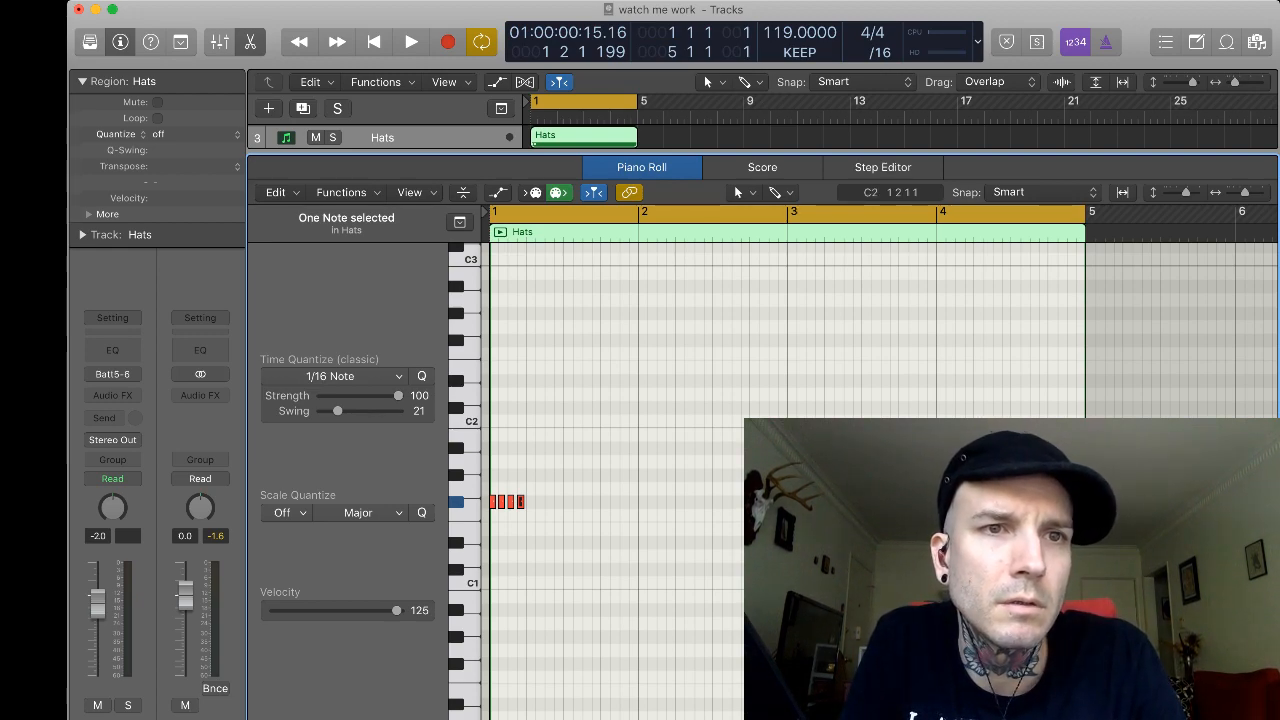
{"action": "key", "text": "e"}
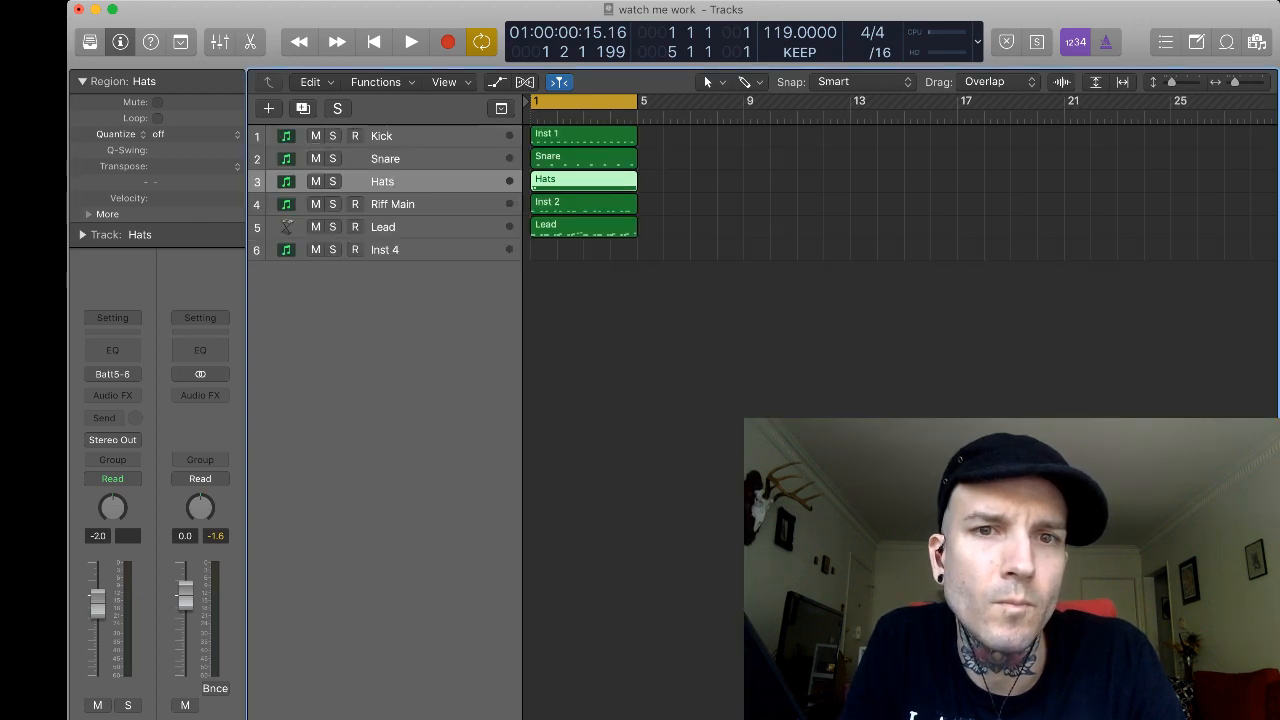
Open the Kick track's Battery 4 instrument and play short passages from the start of the loop to check the sounds.
{"action": "key", "text": "Up"}
{"action": "key", "text": "Up"}
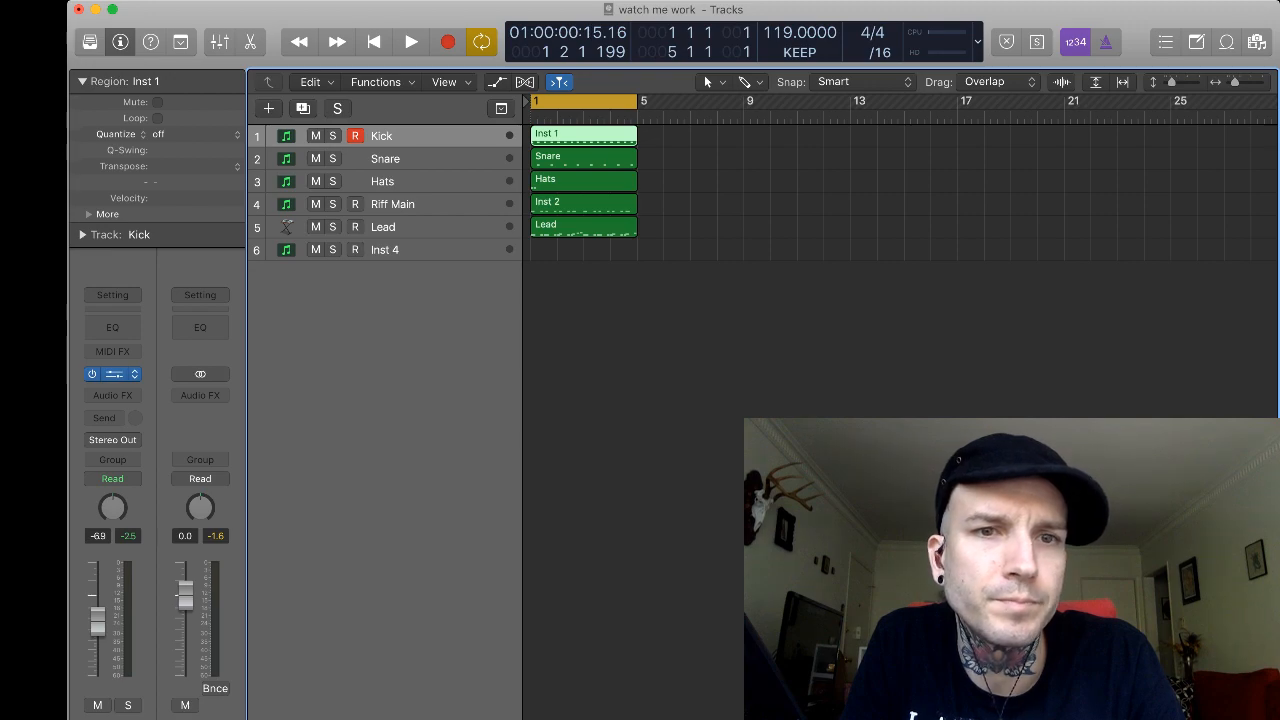
{"action": "left_click", "coordinate": [113, 374]}
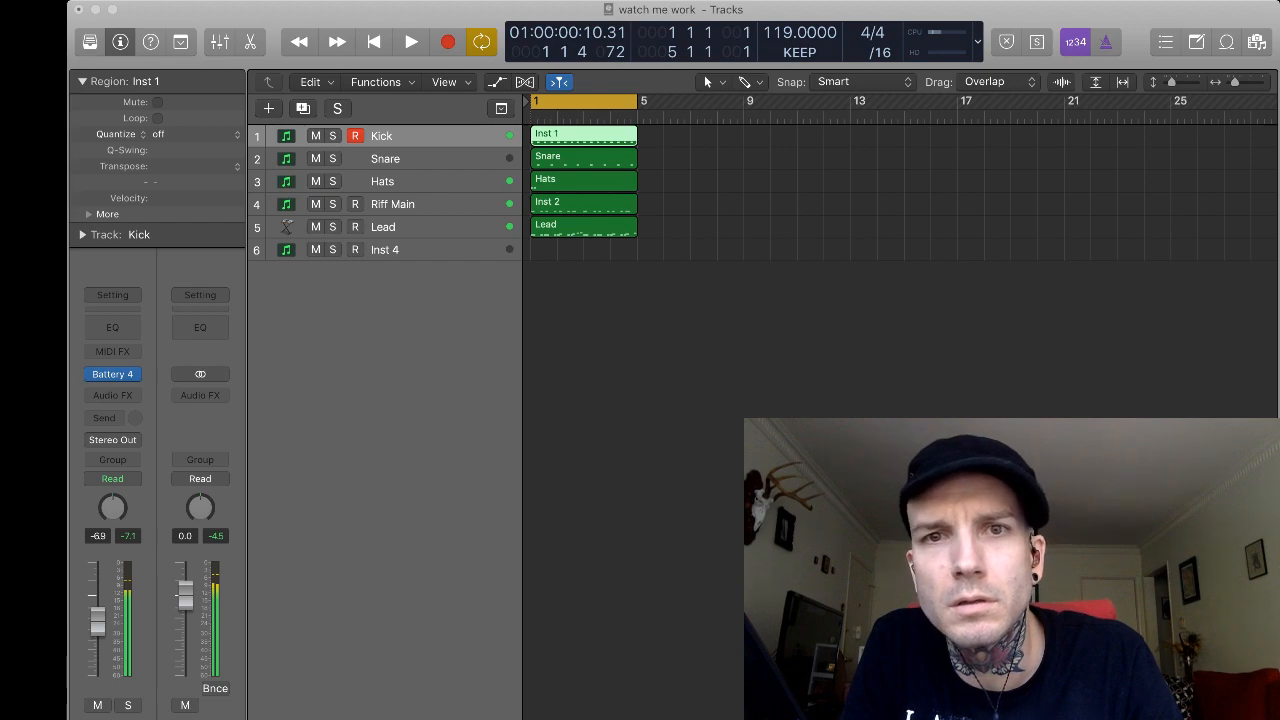
{"action": "key", "text": "space"}
{"action": "key", "text": "space"}
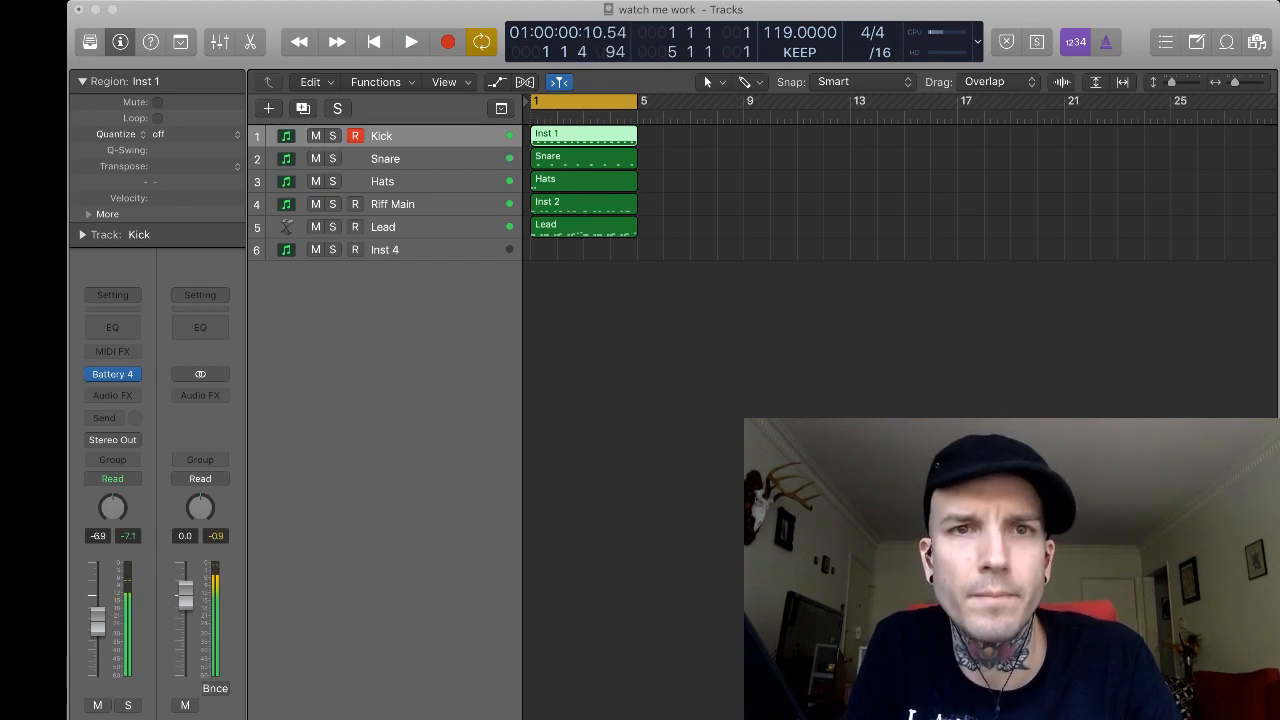
{"action": "key", "text": "space"}
{"action": "key", "text": "space"}
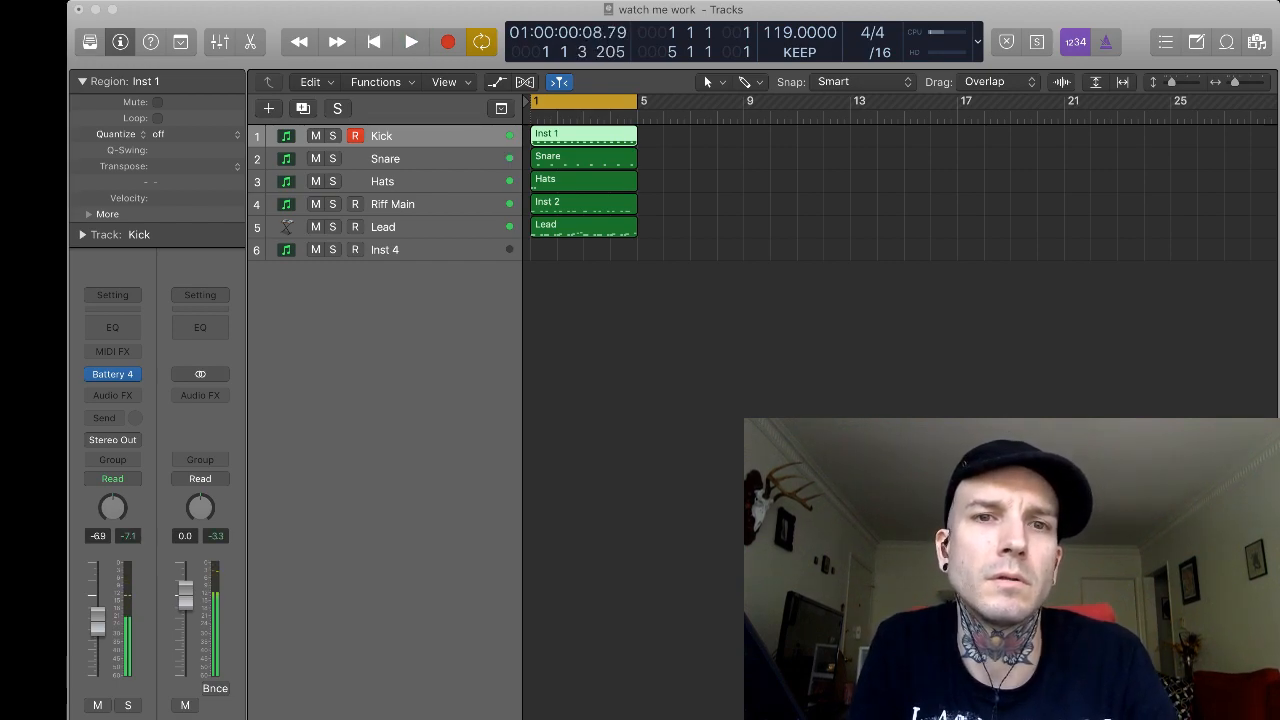
{"action": "key", "text": "space"}
{"action": "key", "text": "space"}
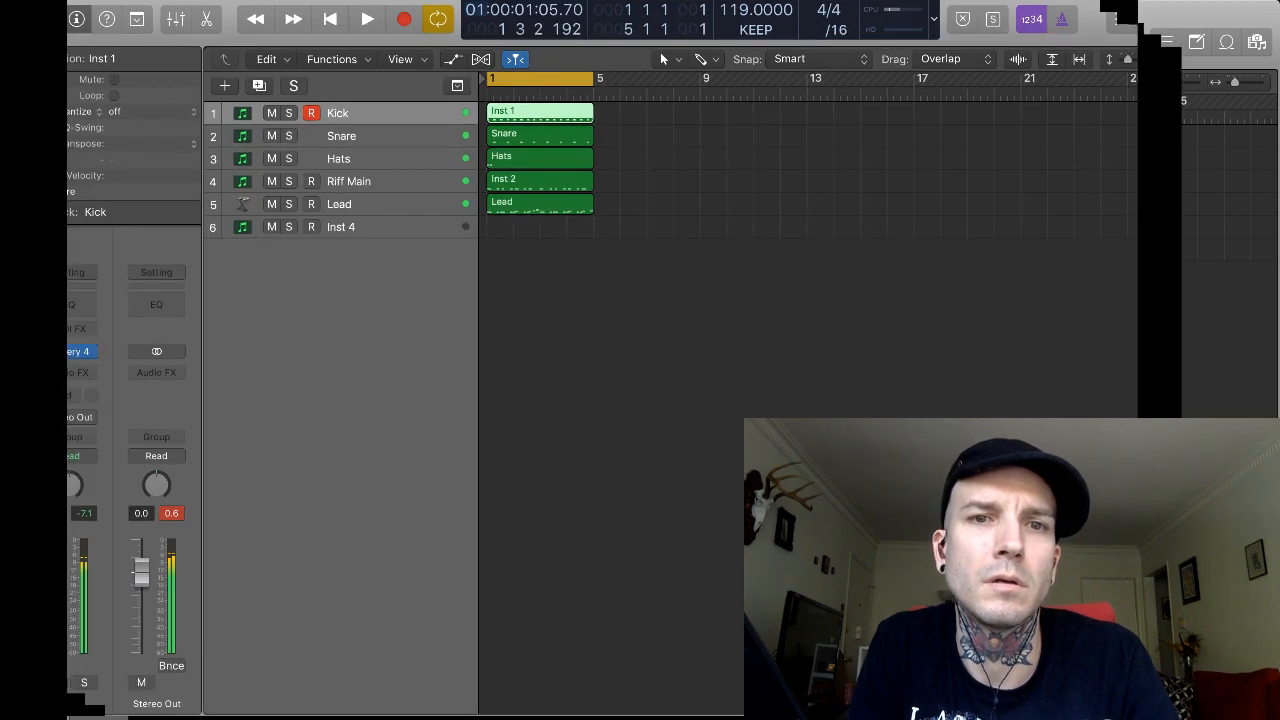
Reopen the Hats region in the piano roll, repeat its four notes twice to make twelve consecutive F#1 notes, and audition the pattern.
{"action": "left_click", "coordinate": [572, 180]}
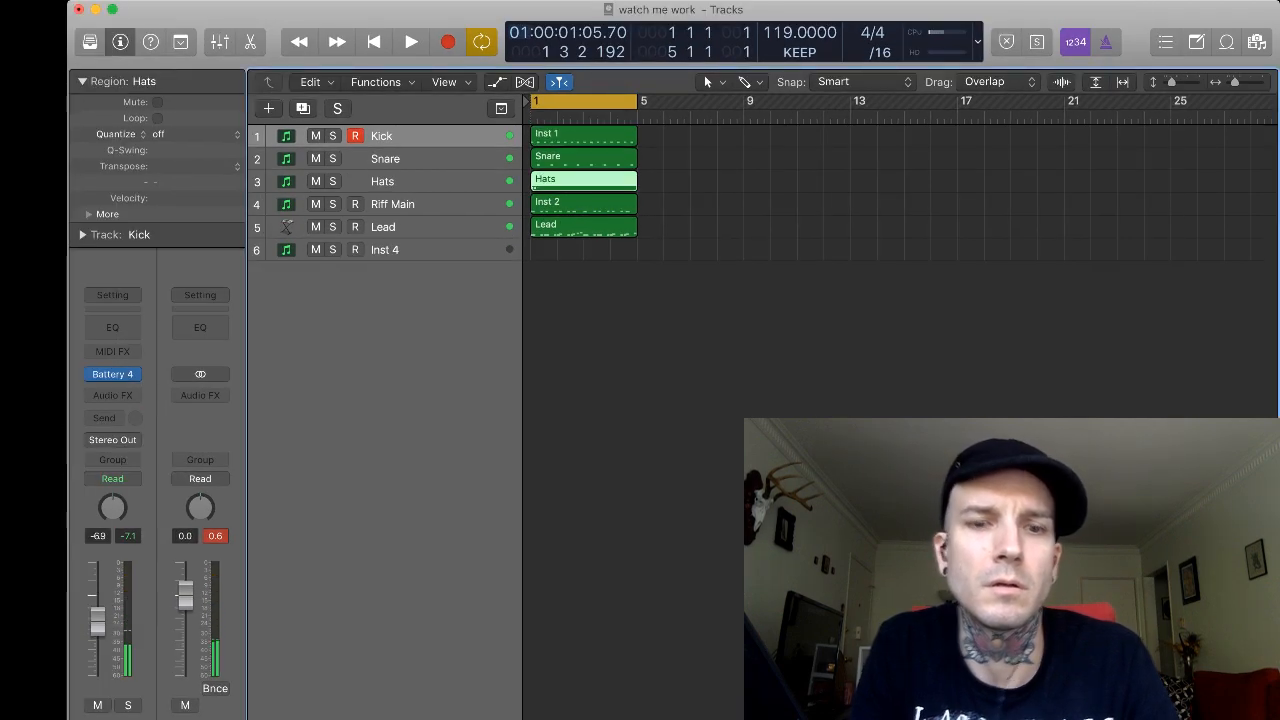
{"action": "key", "text": "space"}
{"action": "key", "text": "p"}
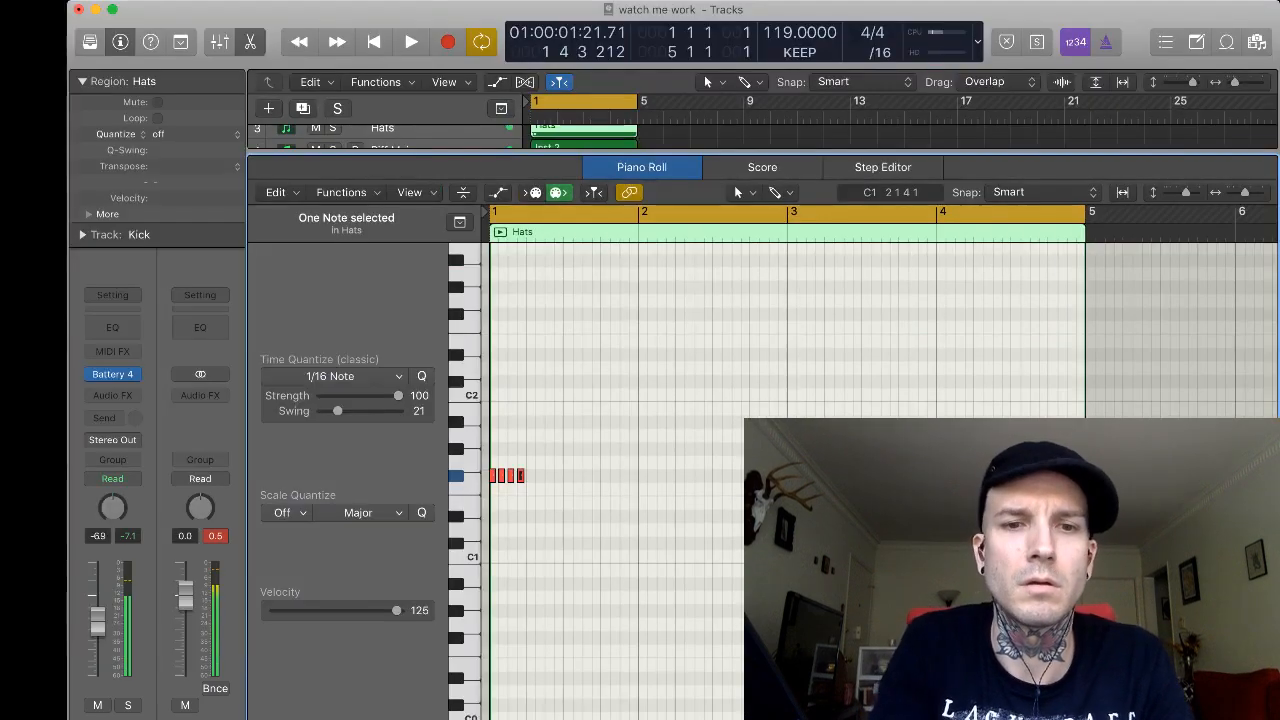
{"action": "left_click_drag", "start_coordinate": [543, 500], "coordinate": [464, 449]}
{"action": "key", "text": "super+r"}
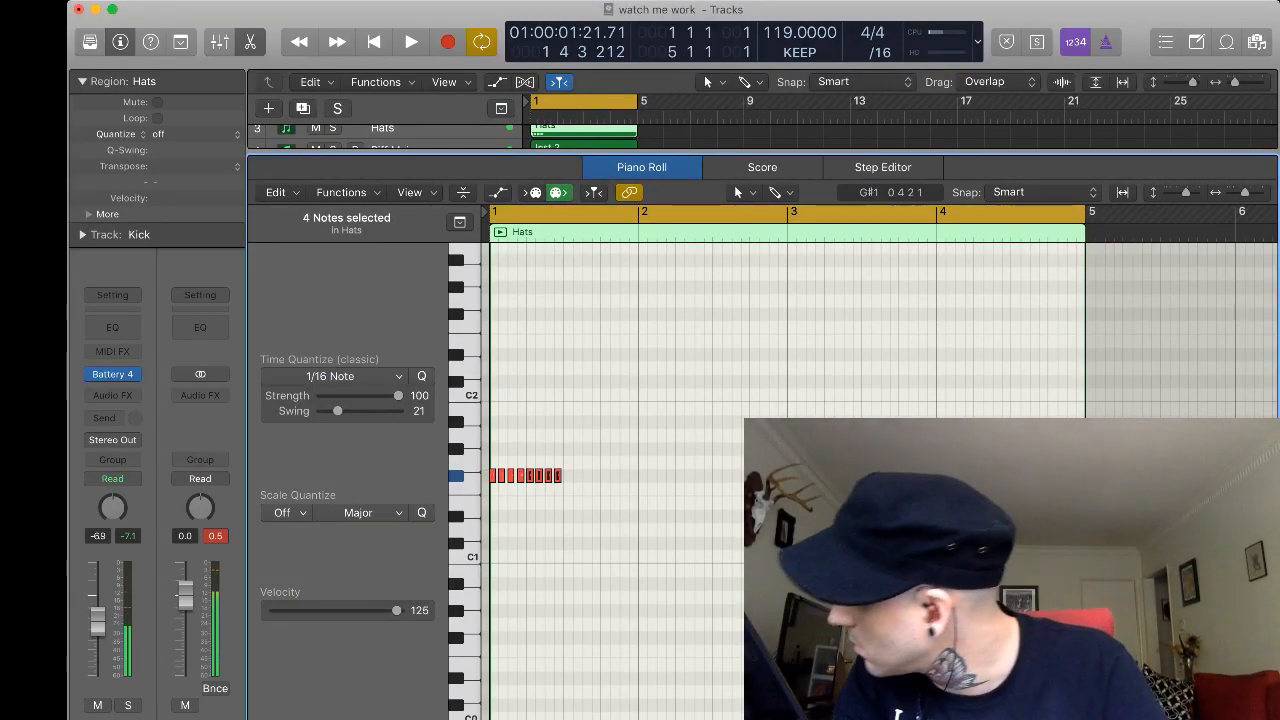
{"action": "key", "text": "space"}
{"action": "key", "text": "space"}
{"action": "key", "text": "super+r"}
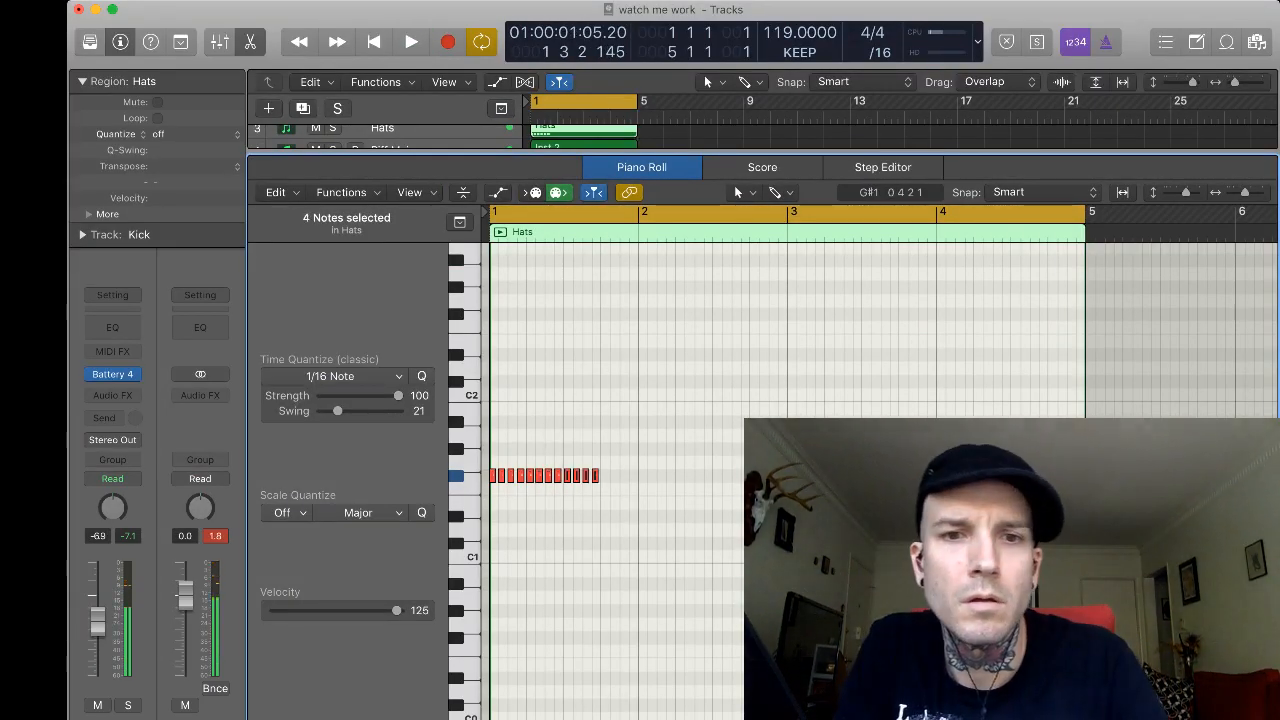
{"action": "key", "text": "space"}
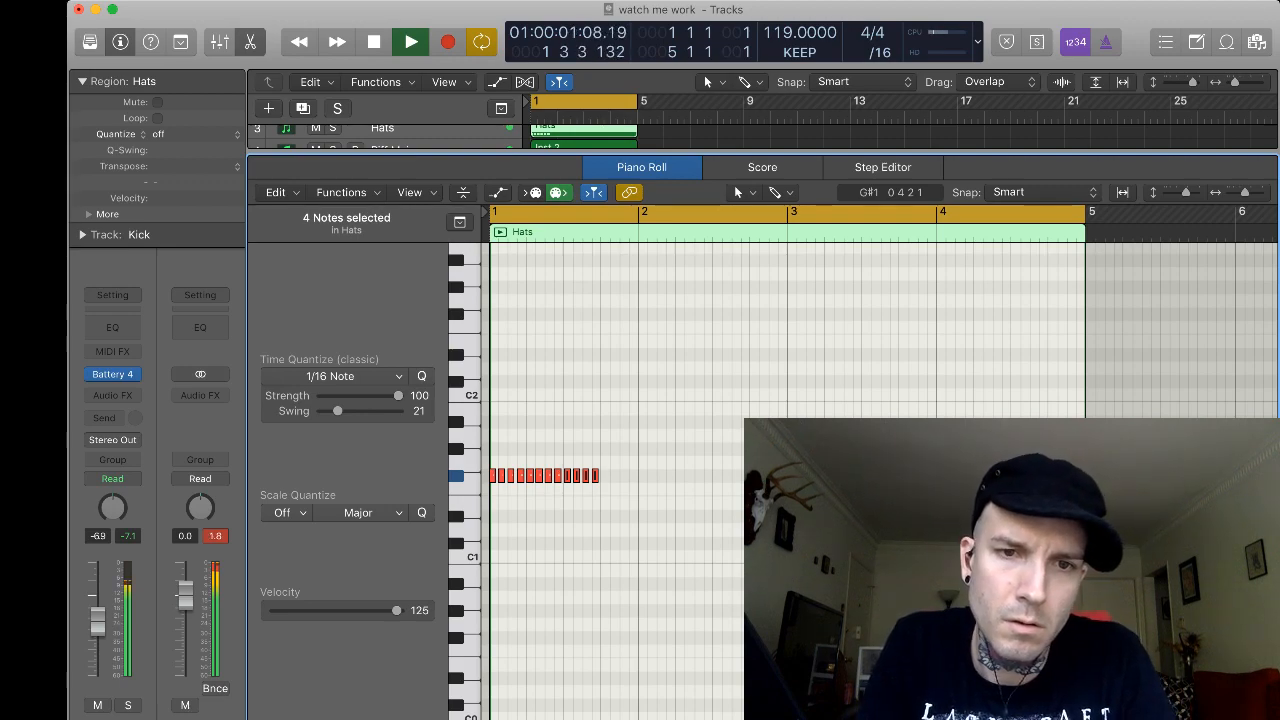
Copy all twelve hi-hat notes to the start of bar 2 and play the result.
{"action": "key", "text": "space"}
{"action": "key", "text": "super+a"}
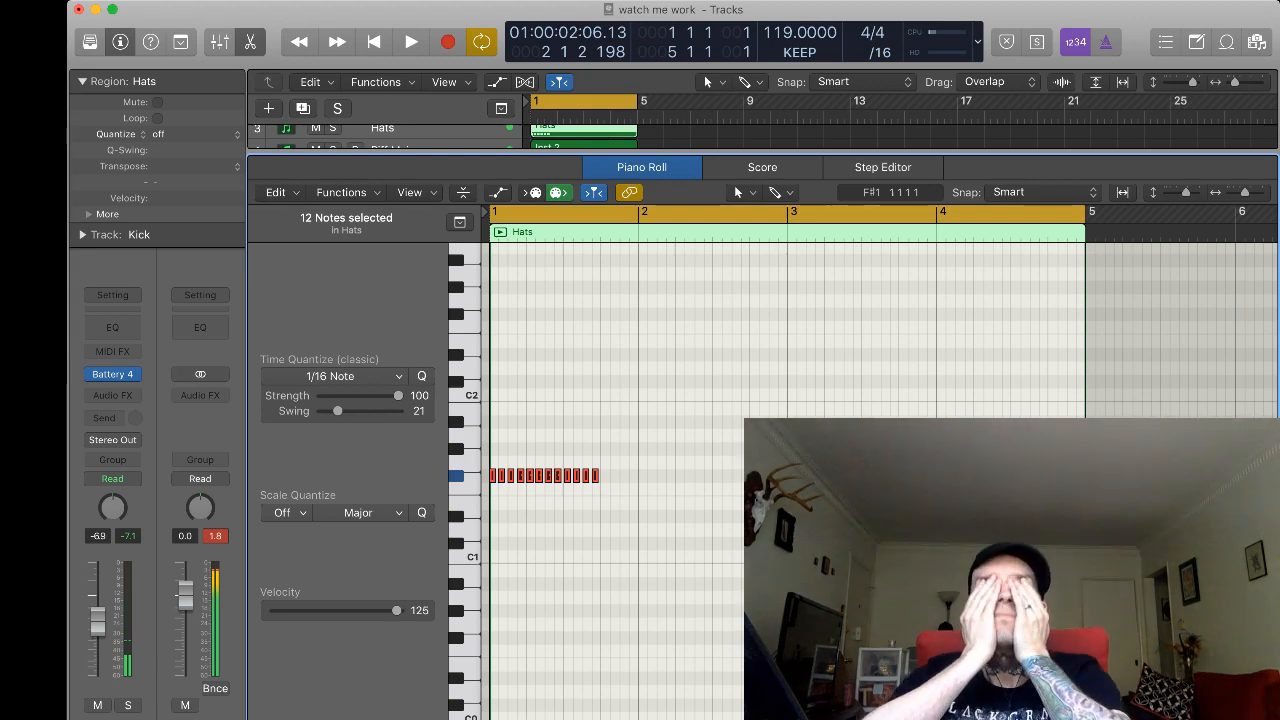
{"action": "key", "text": "super+v"}
{"action": "key", "text": "space"}
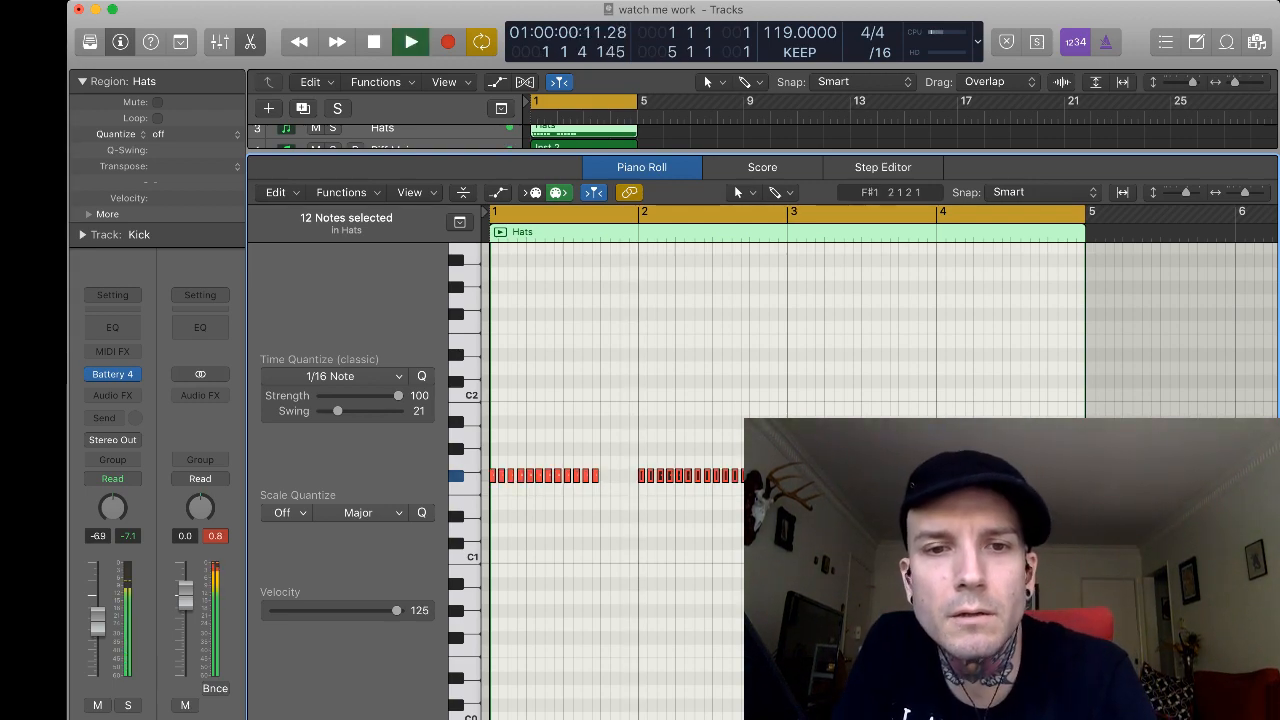
{"action": "key", "text": "space"}
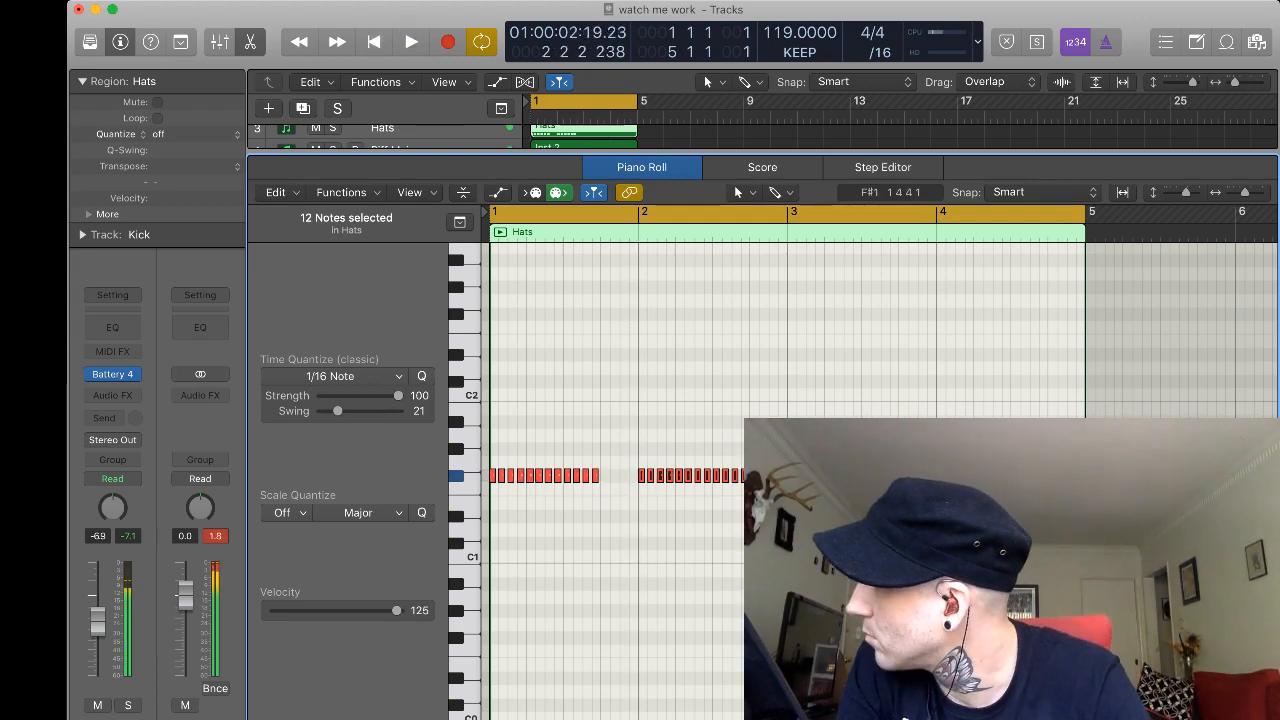
Add a thirteenth F#1 hi-hat note at 1 4 1 1 and play the pattern.
{"action": "left_click", "coordinate": [604, 476]}
{"action": "left_click", "coordinate": [604, 476], "text": "super"}
{"action": "key", "text": "space"}
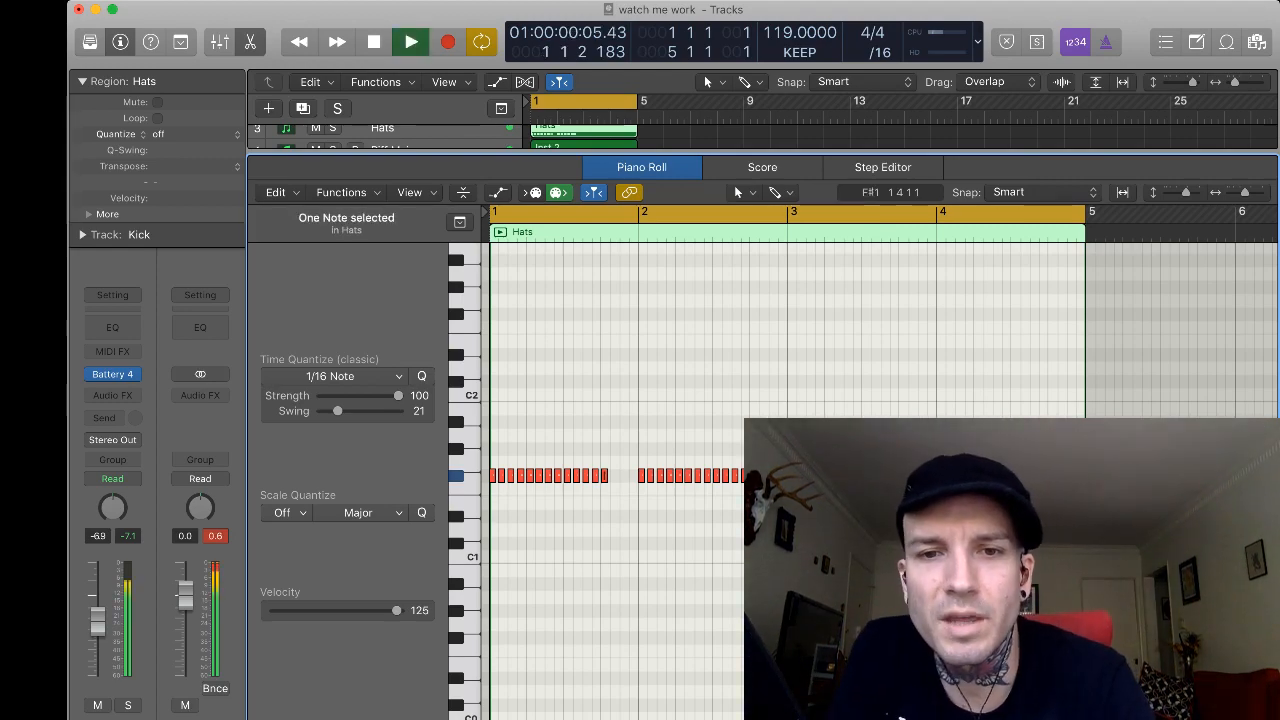
{"action": "key", "text": "space"}
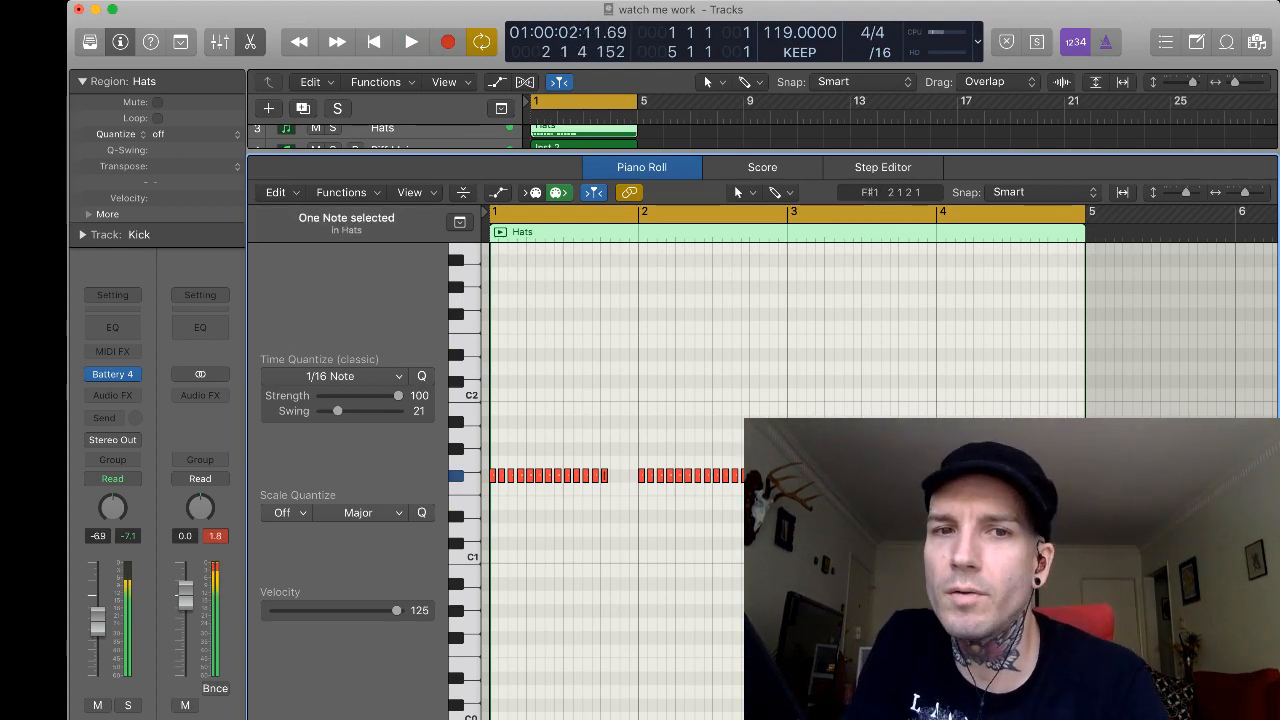
Repeat the two-bar hi-hat pattern across bars 3 and 4 and play the loop.
{"action": "left_click_drag", "start_coordinate": [774, 545], "coordinate": [491, 437]}
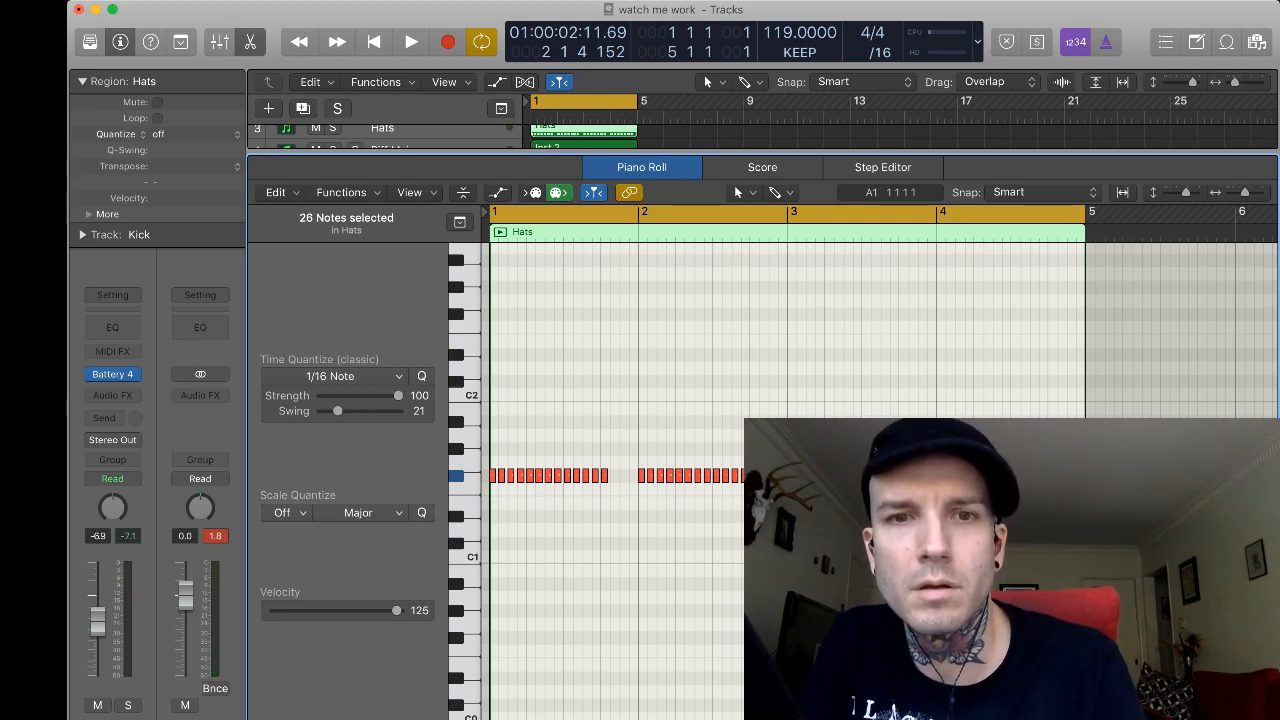
{"action": "key", "text": "space"}
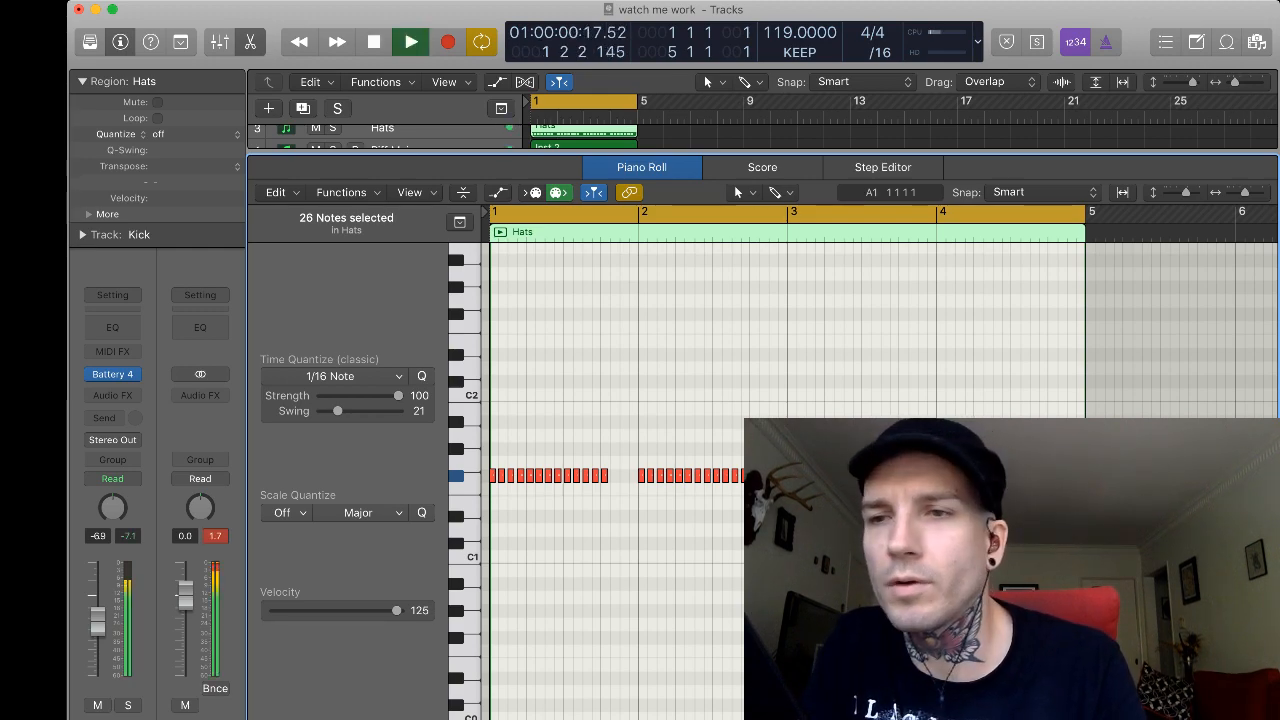
{"action": "key", "text": "space"}
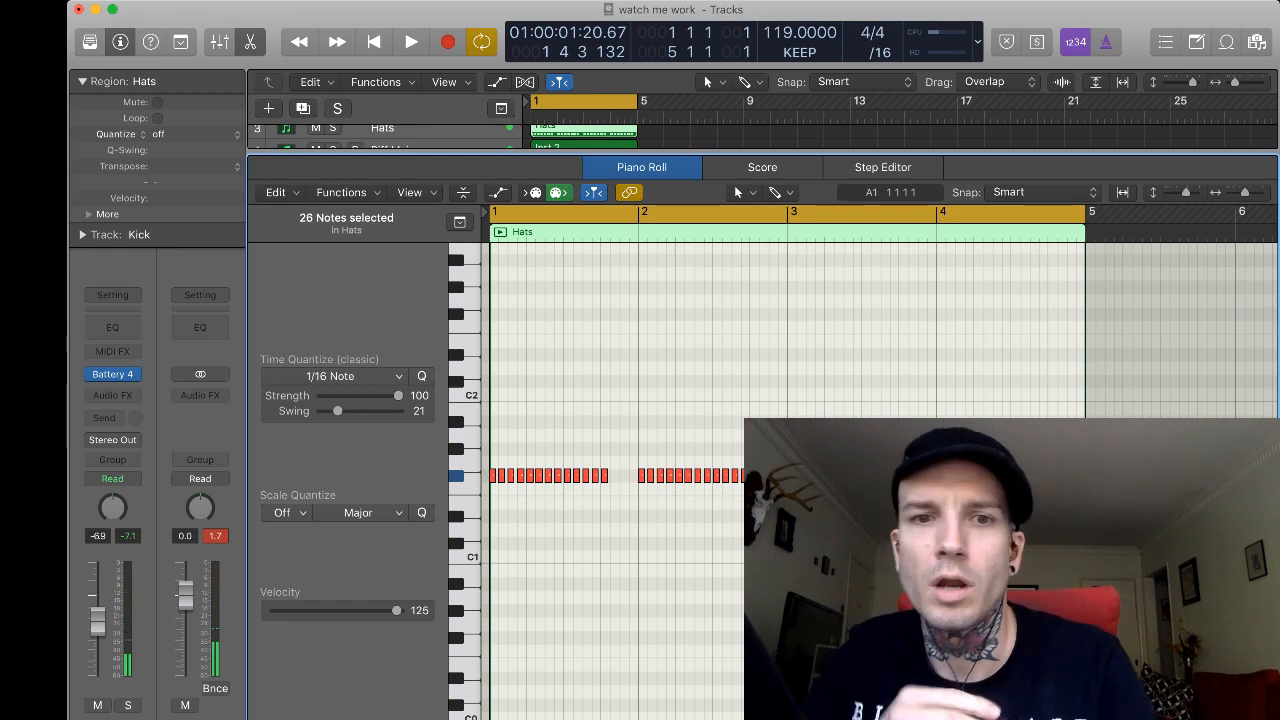
{"action": "key", "text": "space"}
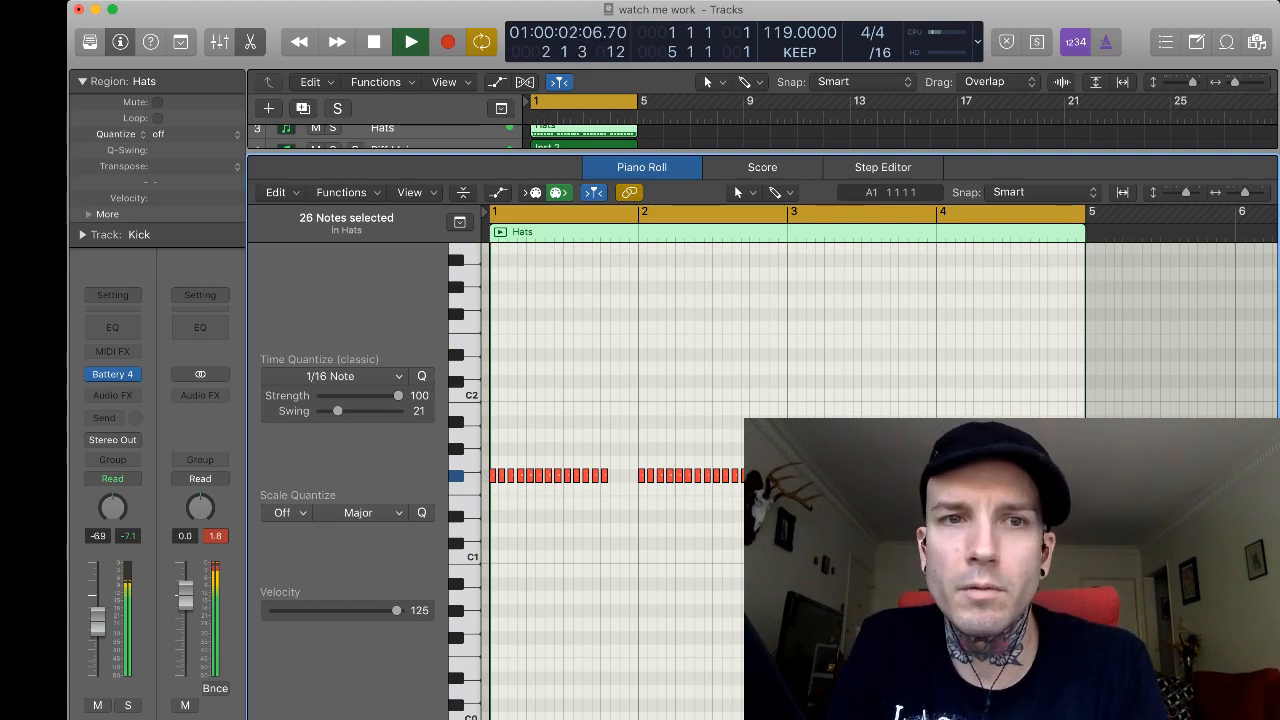
Close the piano roll, insert FF Pro-Q on the Hats track with its volume at -9.4 dB, and play the loop.
{"action": "key", "text": "p"}
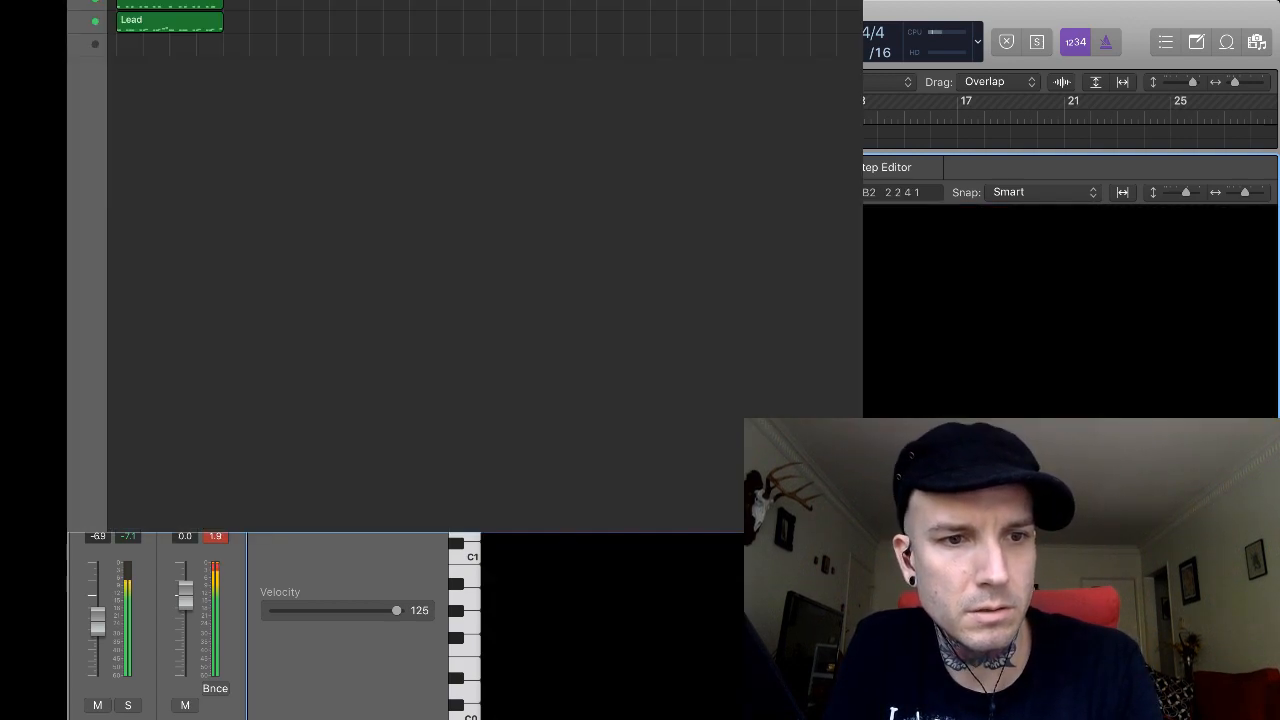
{"action": "key", "text": "space"}
{"action": "left_click", "coordinate": [400, 181]}
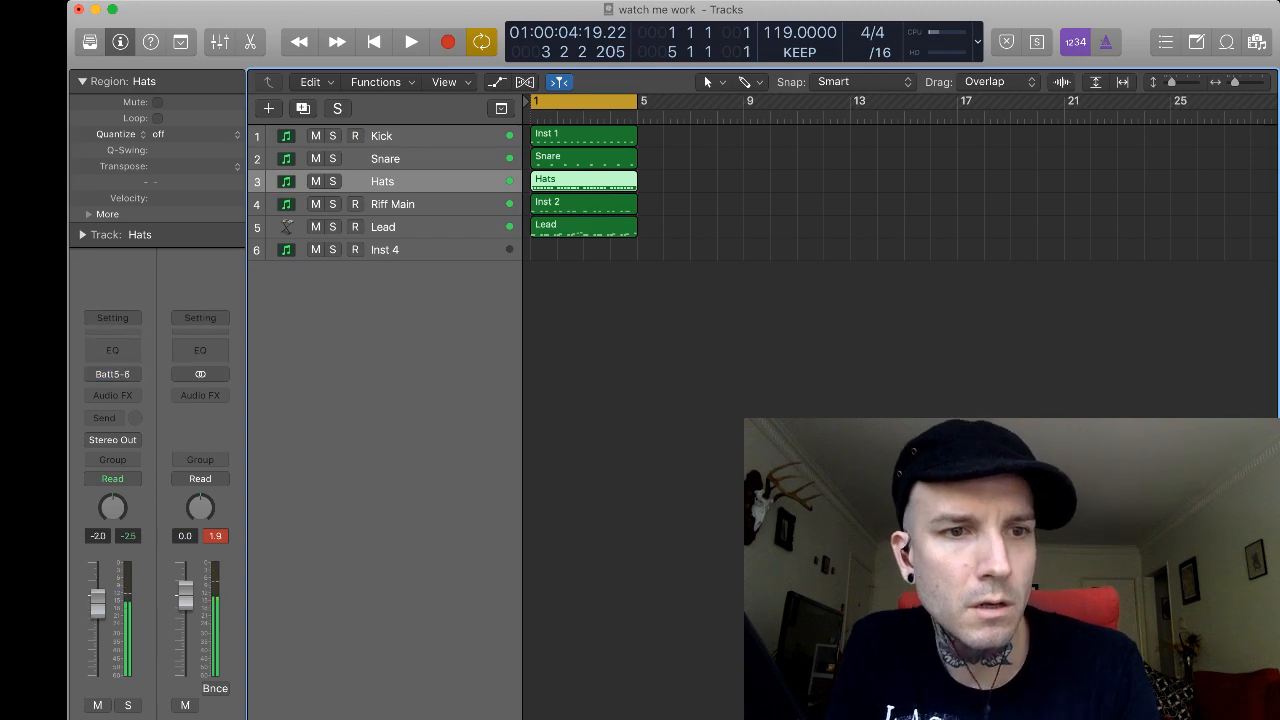
{"action": "key", "text": "space"}
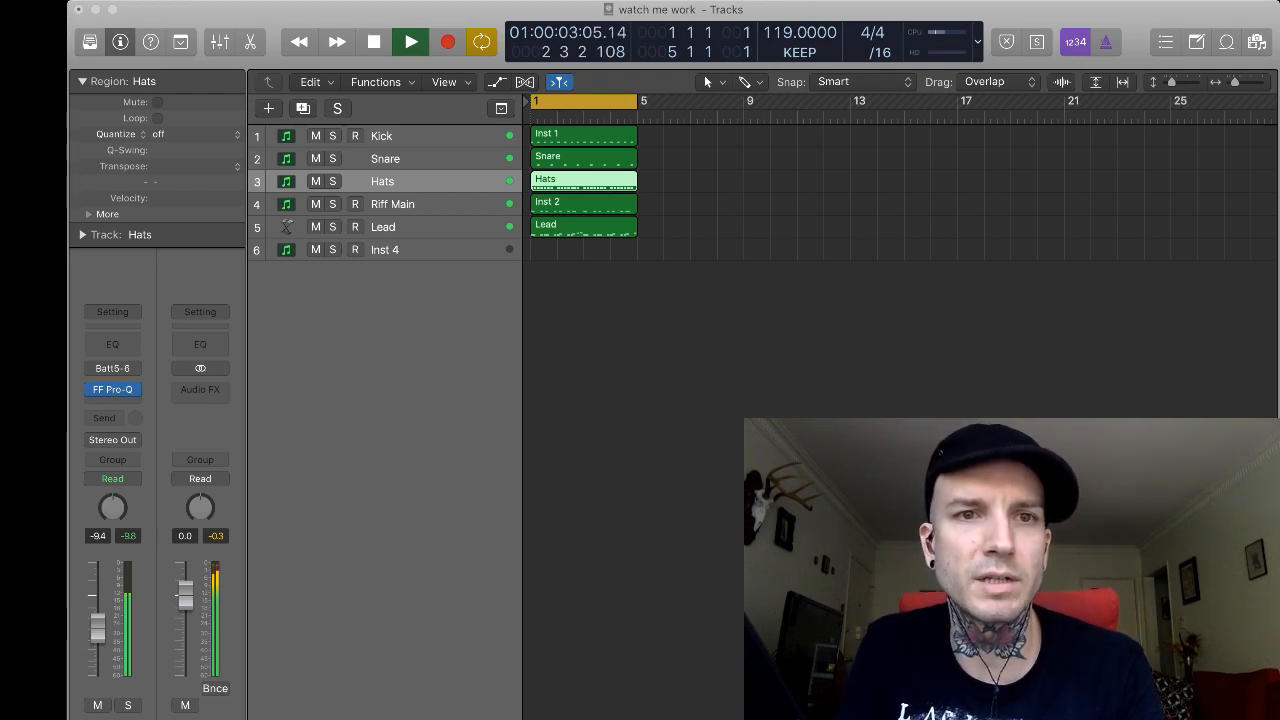
{"action": "key", "text": "space"}
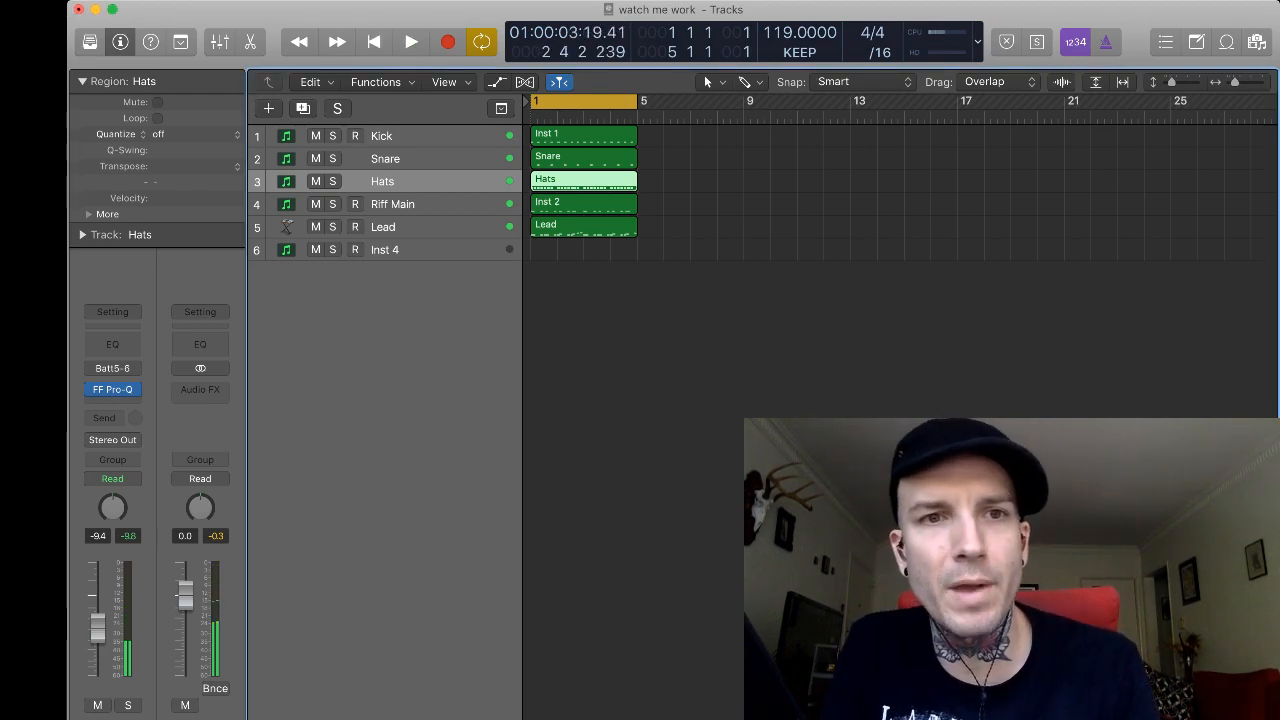
Group the Kick, Snare and Hats tracks into a summing stack named Drum Sum.
{"action": "key", "text": "alt+shift+d"}
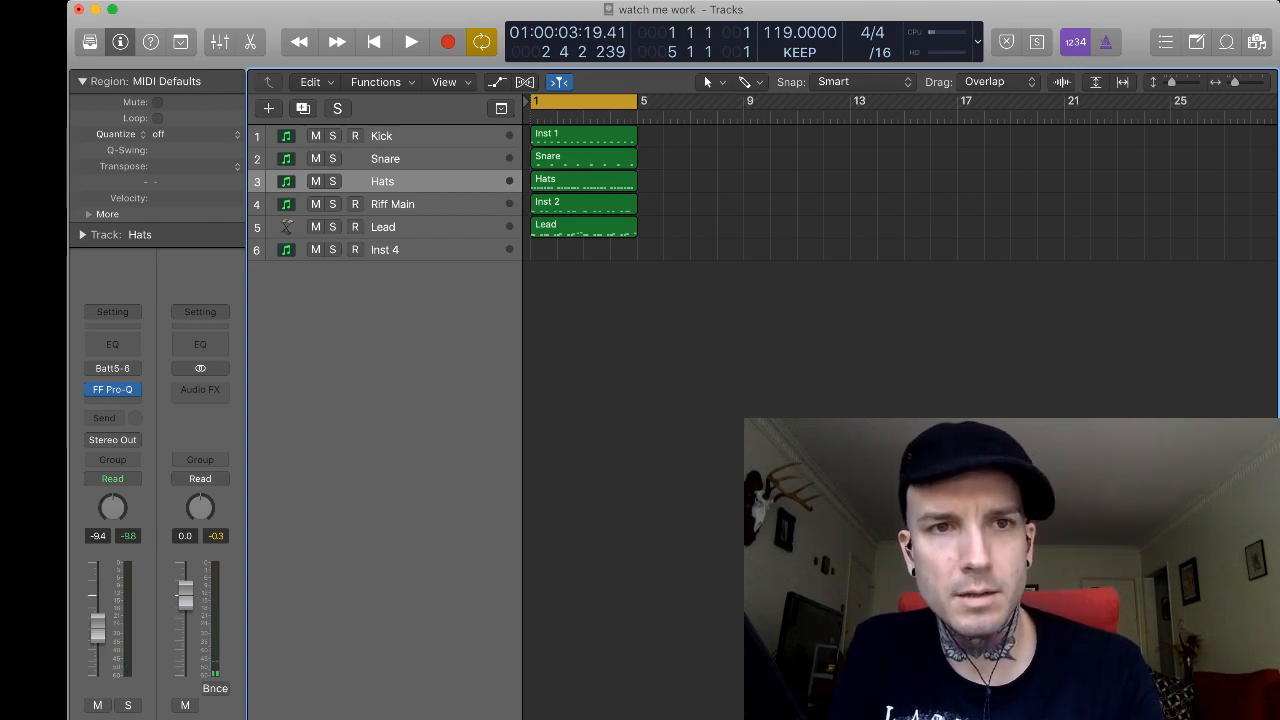
{"action": "left_click", "coordinate": [430, 136], "text": "shift"}
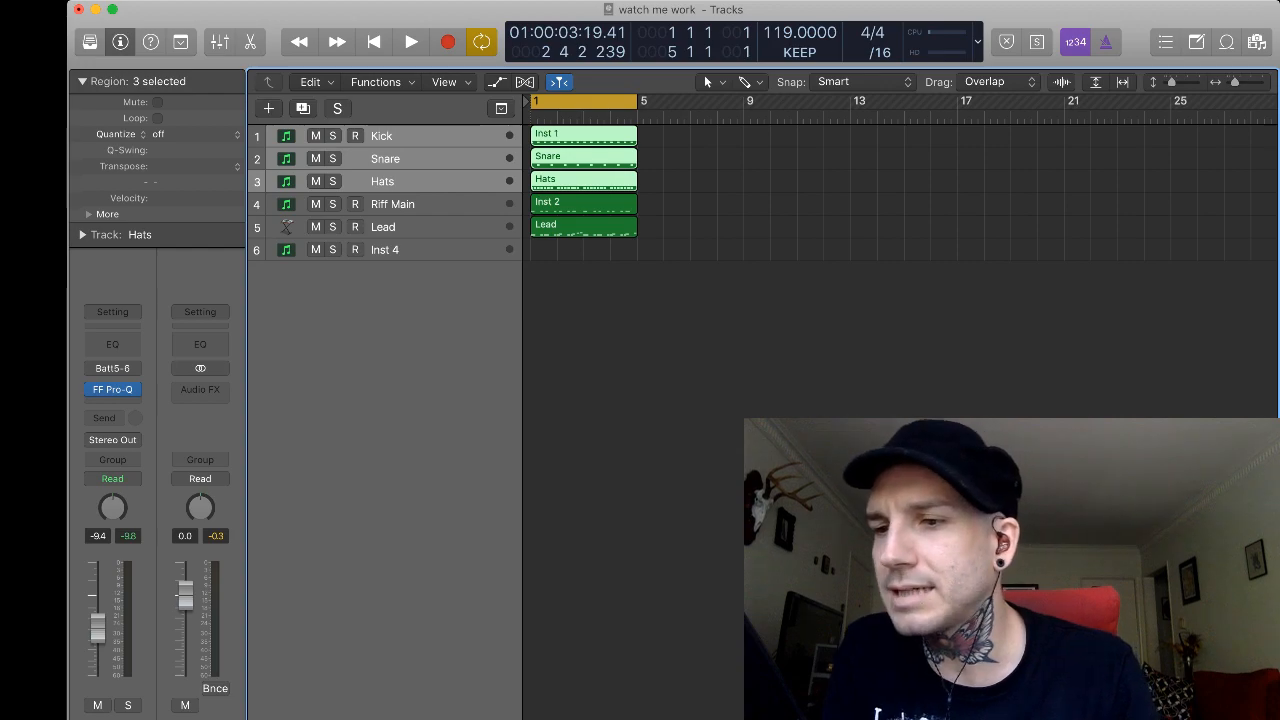
{"action": "left_click", "coordinate": [430, 136]}
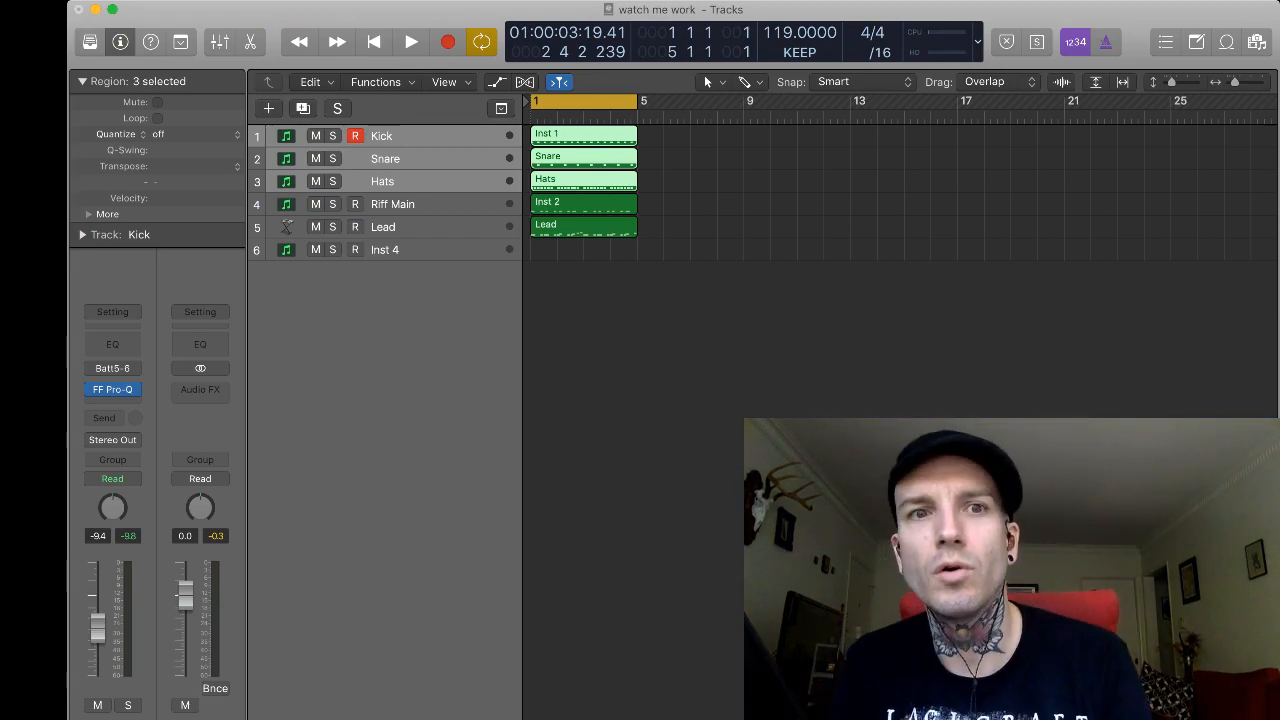
{"action": "key", "text": "super+shift+d"}
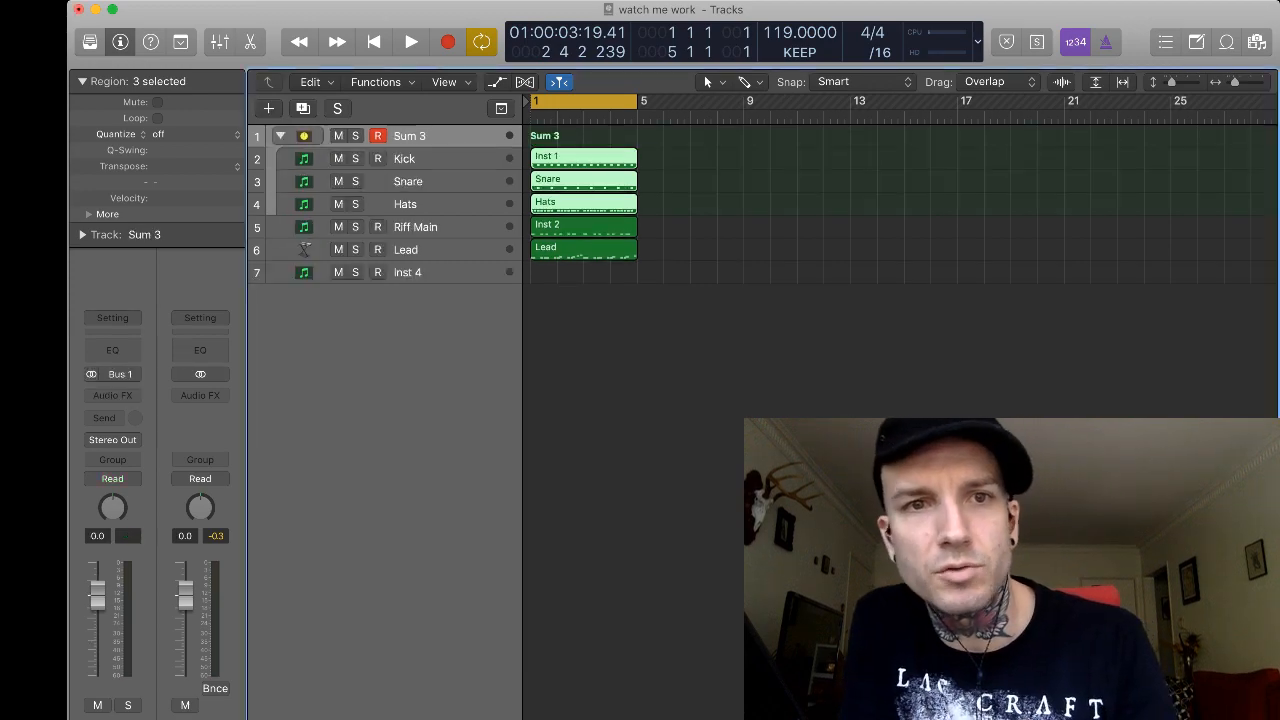
{"action": "double_click", "coordinate": [410, 136]}
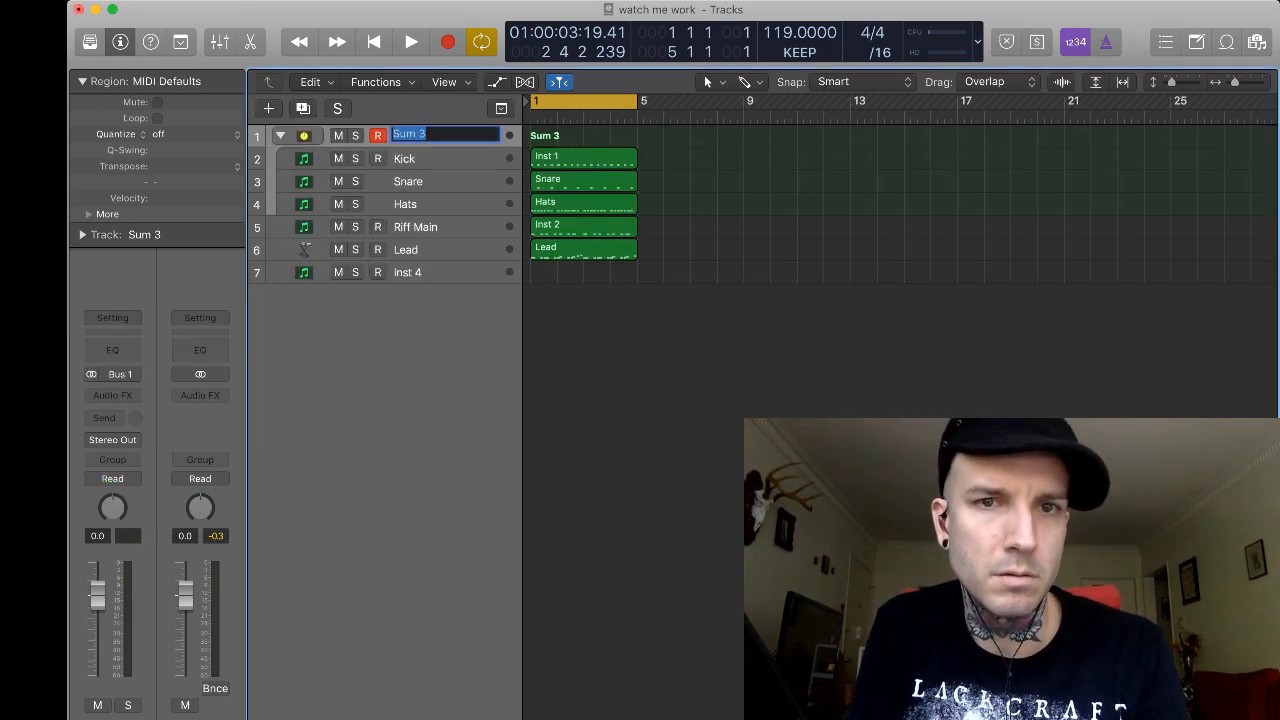
{"action": "type", "text": "Drum Sum"}
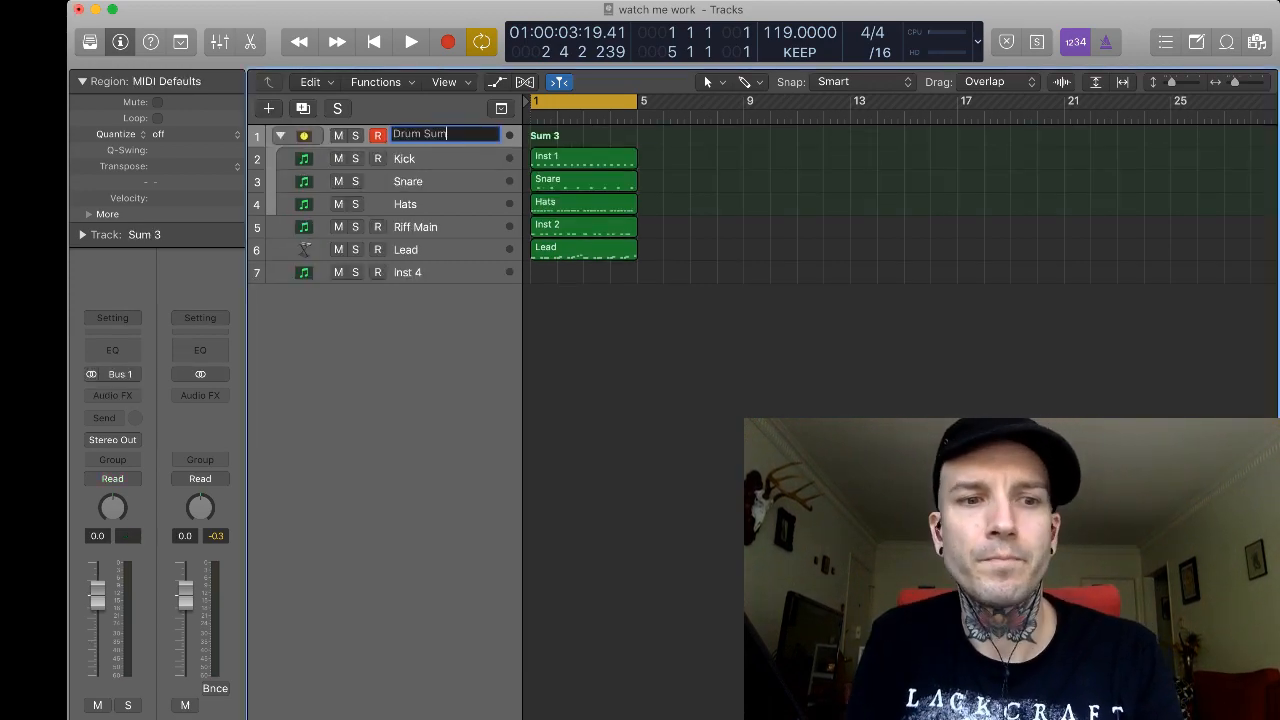
{"action": "key", "text": "Return"}
Play the loop with the Drum Sum stack soloed, stop playback and unsolo the stack.
{"action": "key", "text": "space"}
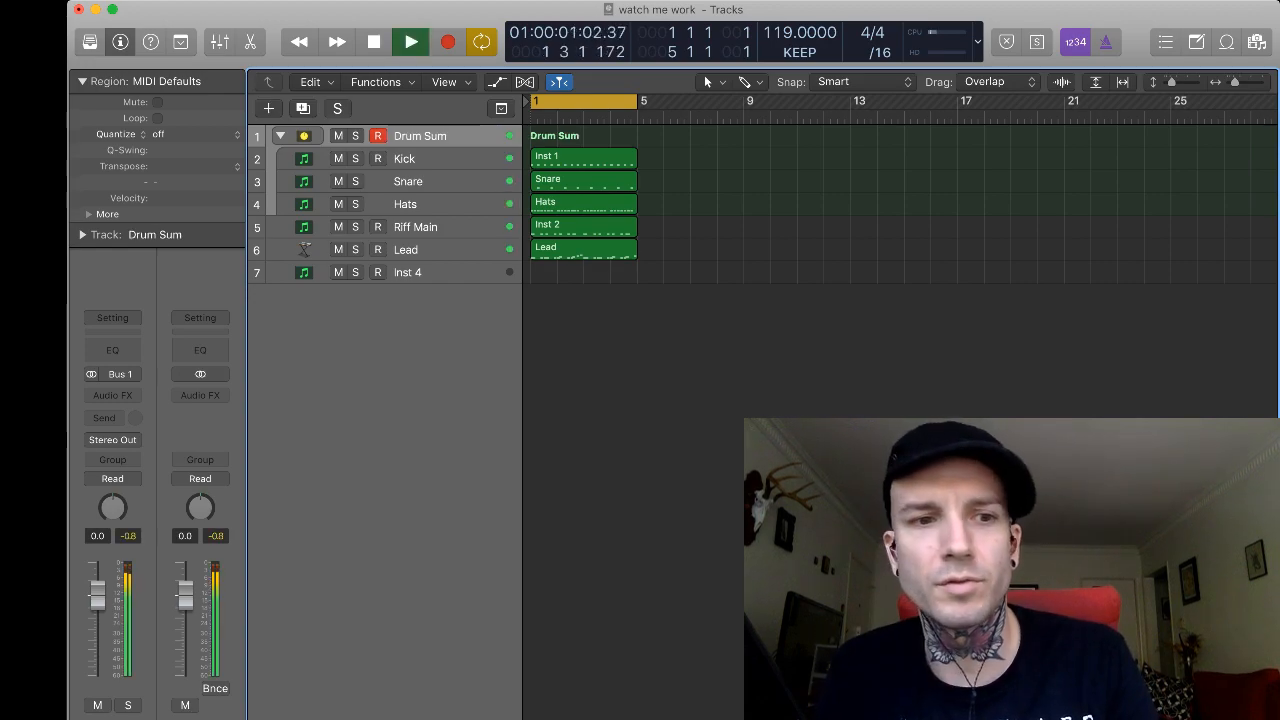
{"action": "key", "text": "s"}
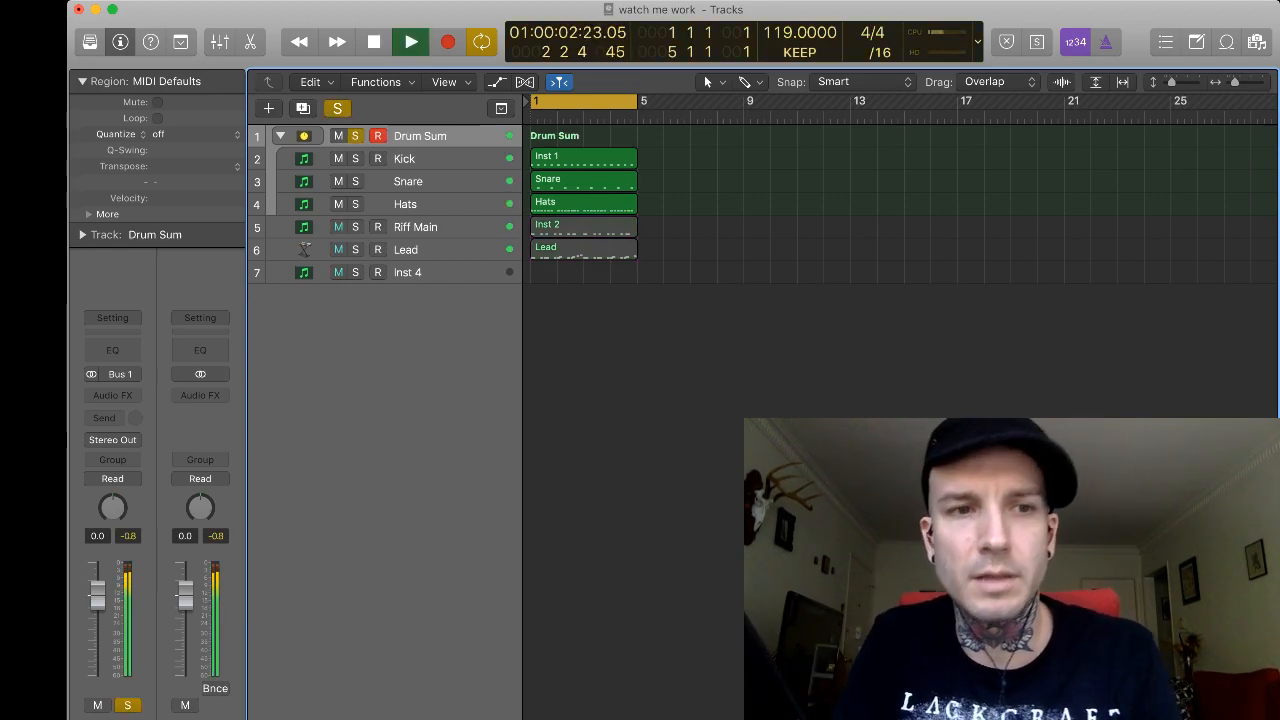
{"action": "key", "text": "space"}
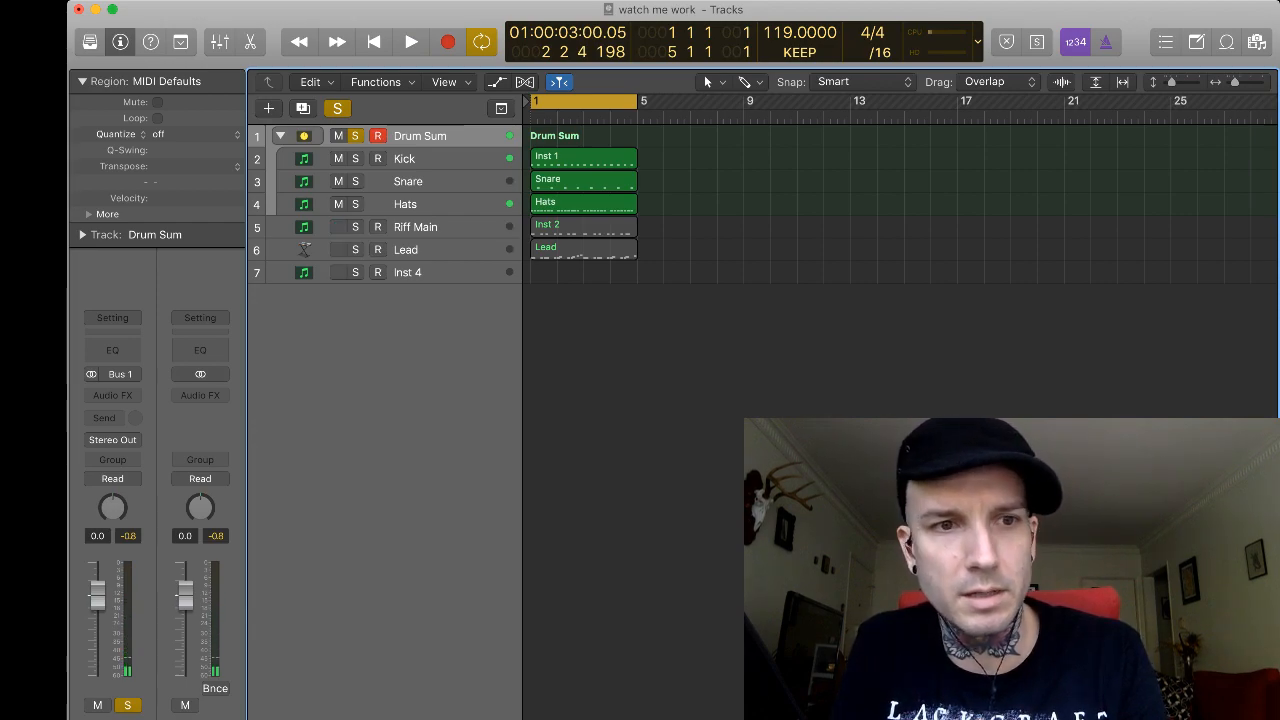
{"action": "key", "text": "s"}
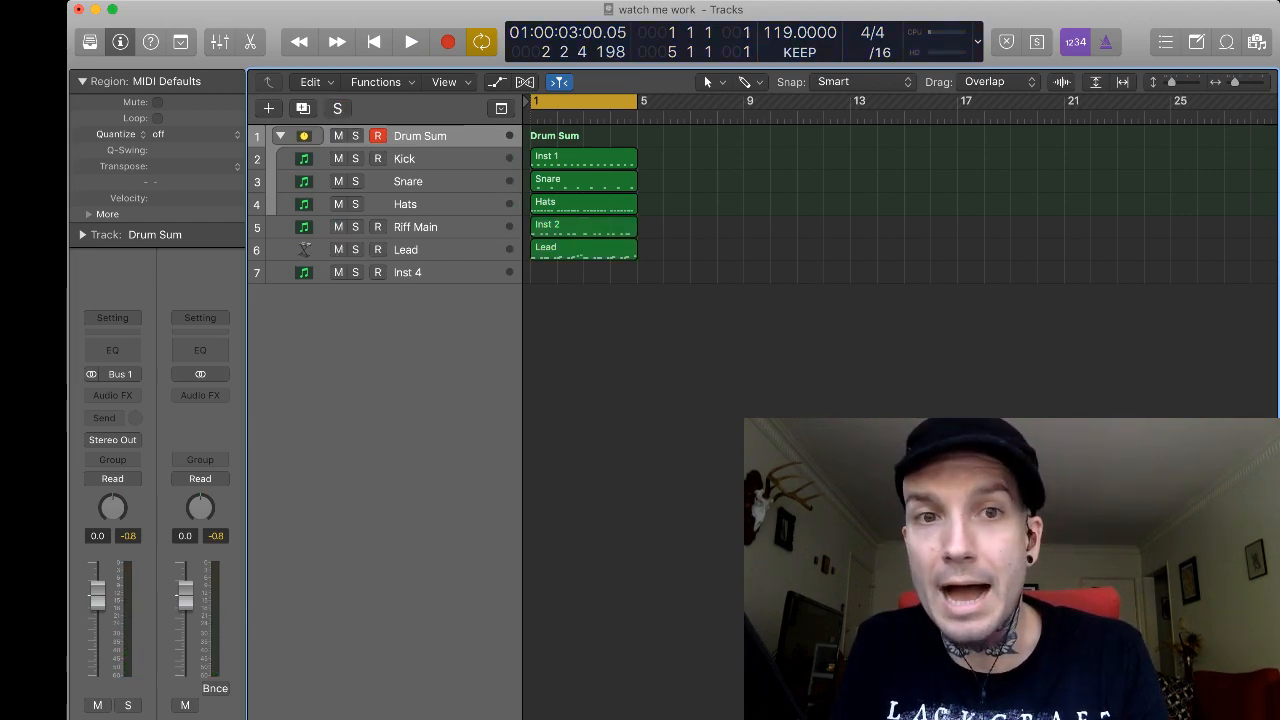
Insert FF Pro-Q on the Kick track, play the loop, stop playback, and close the plug-in window.
{"action": "left_click", "coordinate": [405, 159]}
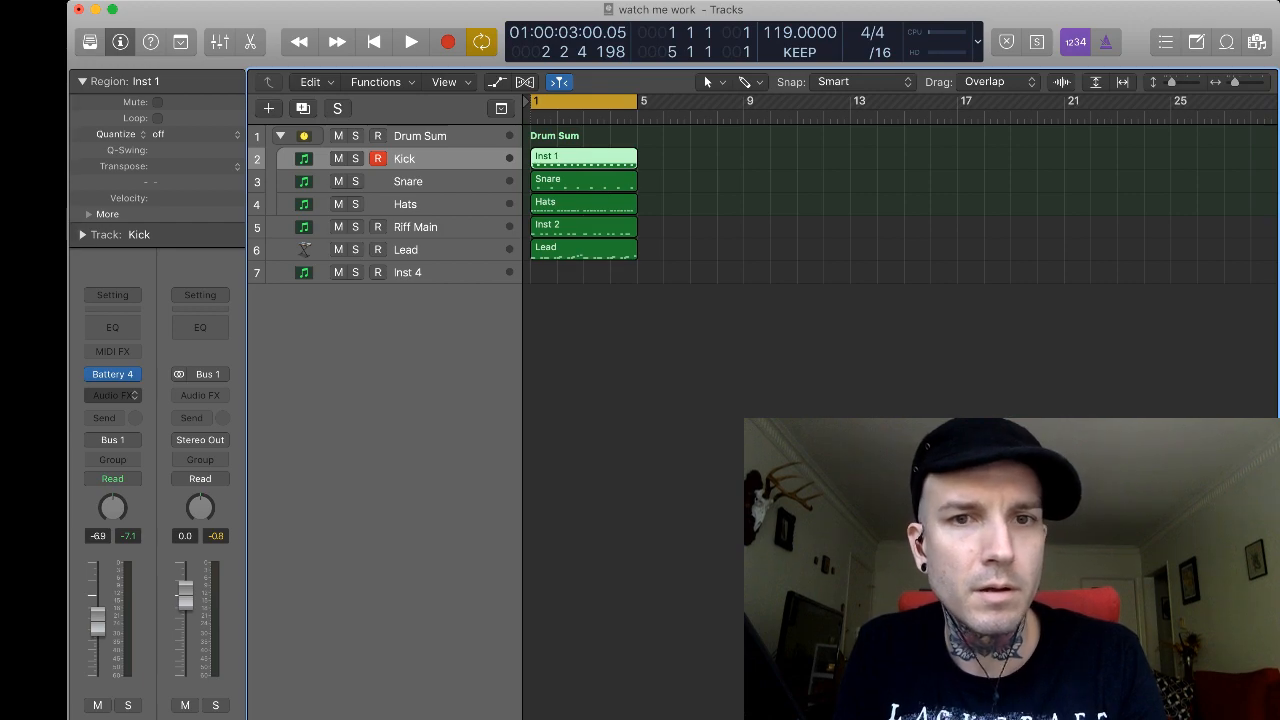
{"action": "left_click", "coordinate": [133, 395]}
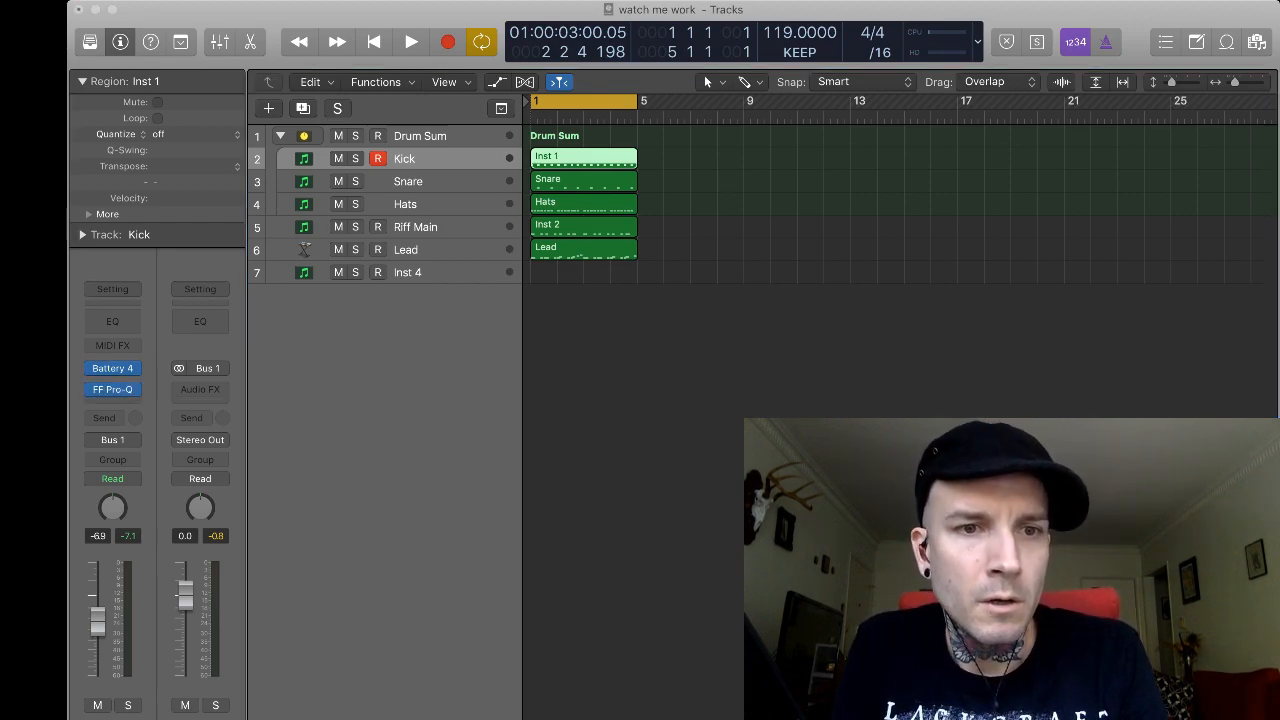
{"action": "key", "text": "space"}
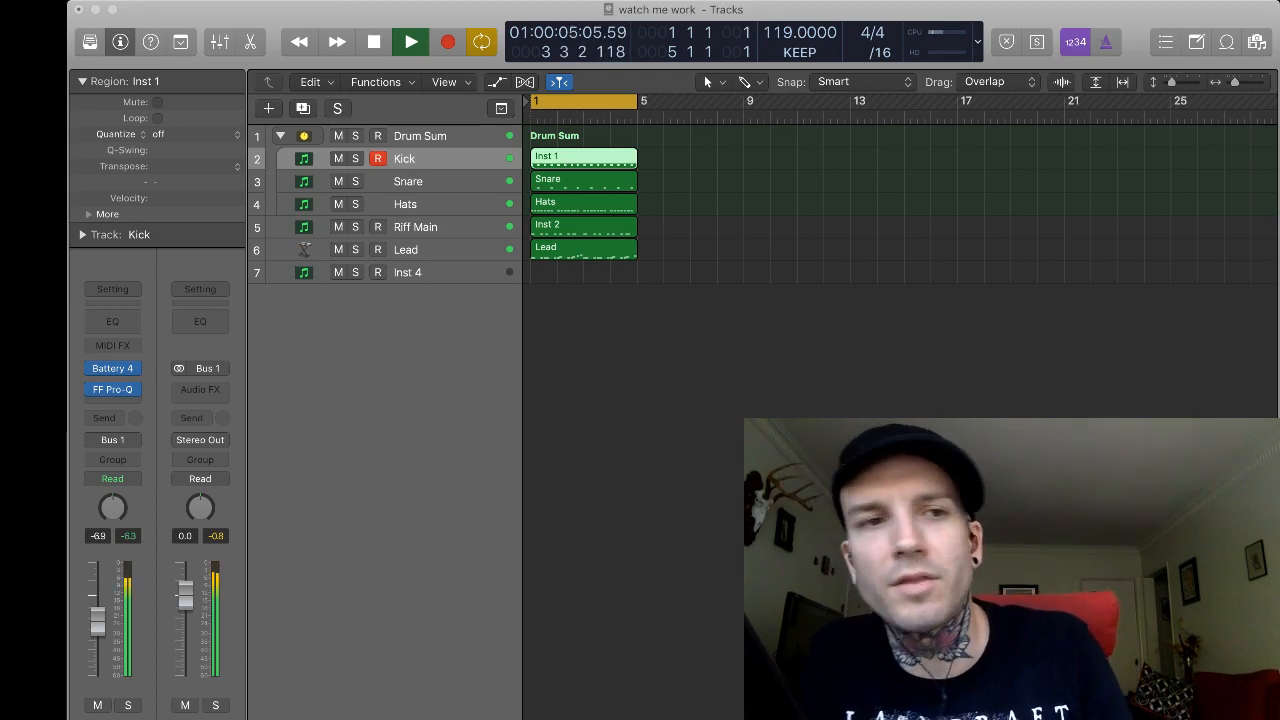
{"action": "key", "text": "space"}
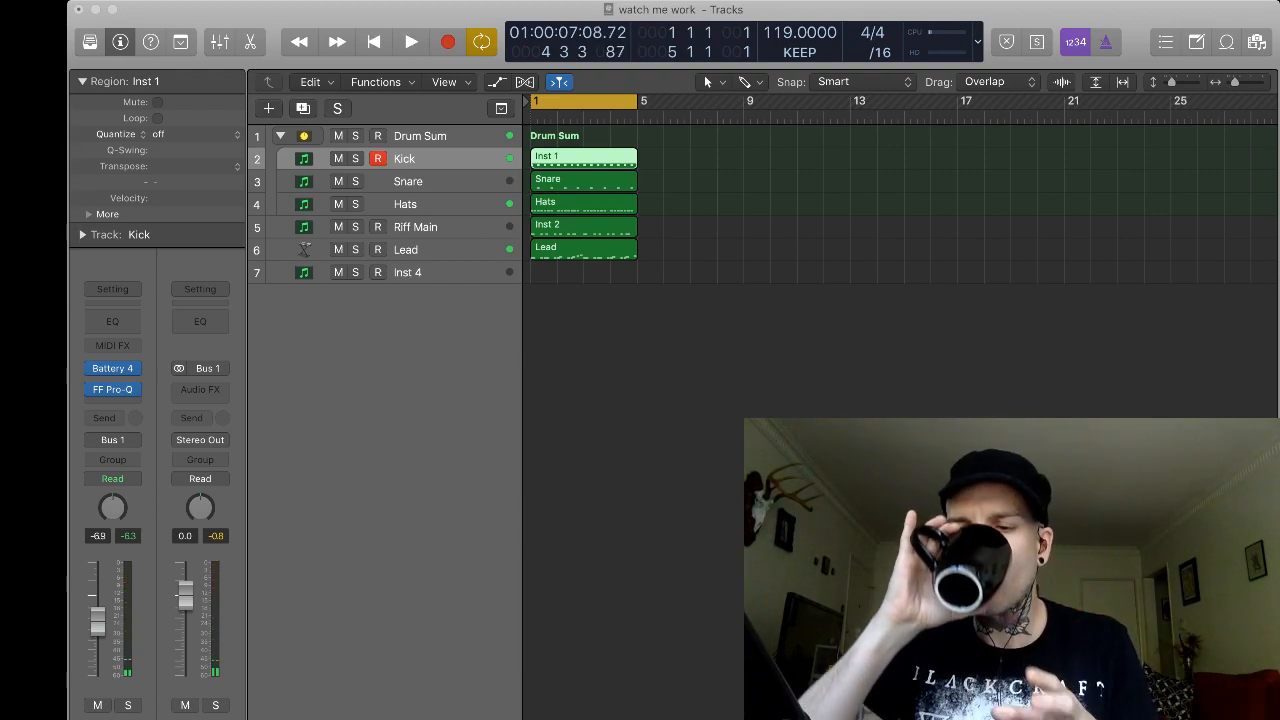
{"action": "key", "text": "super+w"}
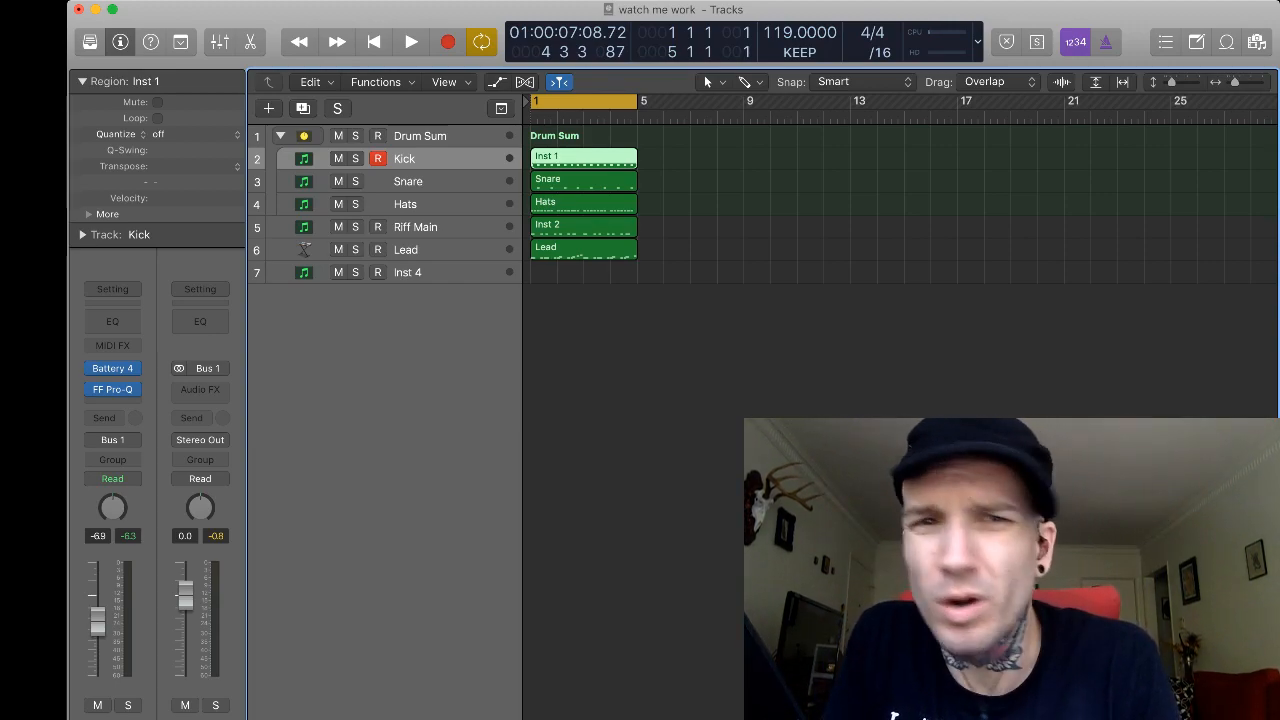
Play the loop, solo the Kick track to check its sound, and unsolo it.
{"action": "left_click", "coordinate": [406, 204]}
{"action": "key", "text": "space"}
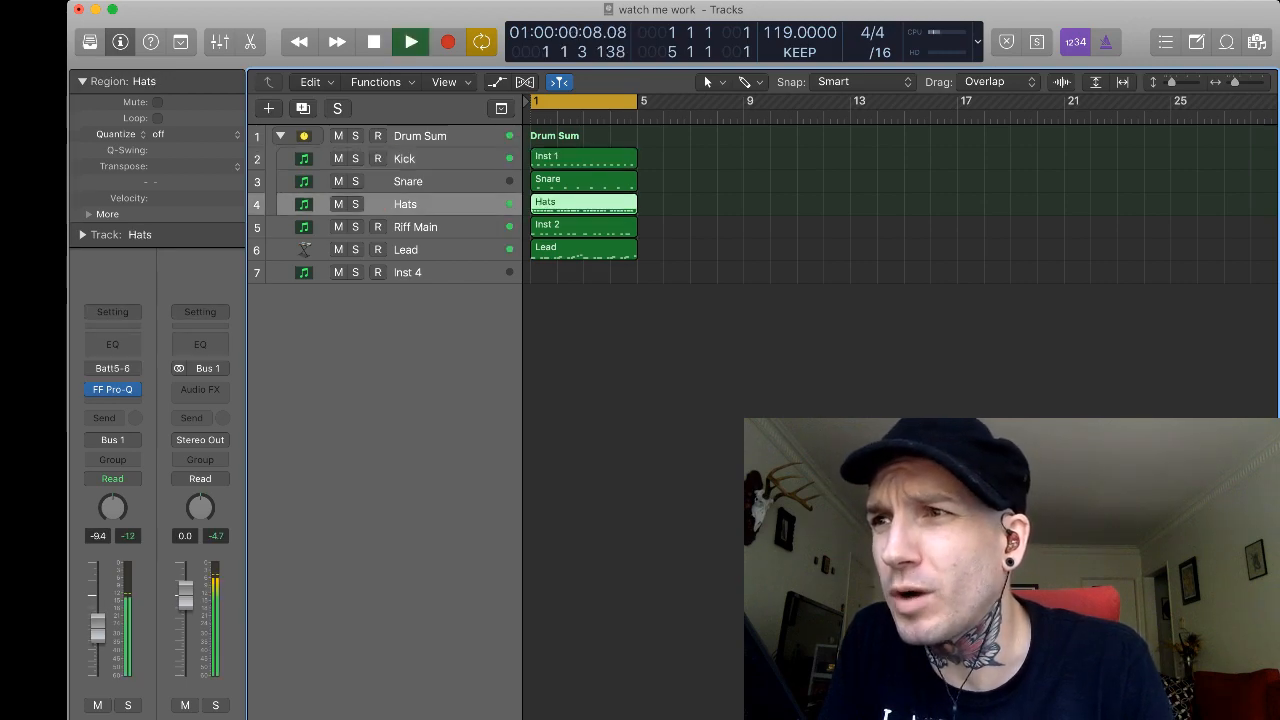
{"action": "left_click", "coordinate": [355, 159]}
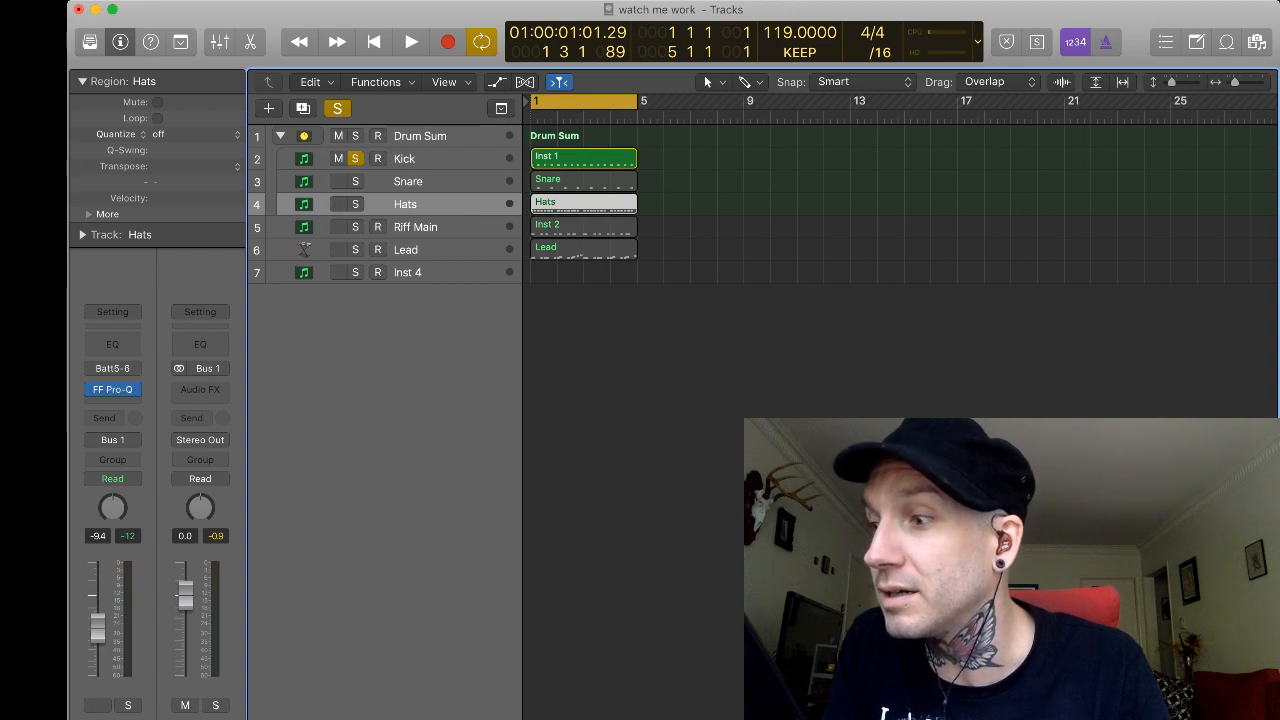
{"action": "left_click", "coordinate": [420, 159]}
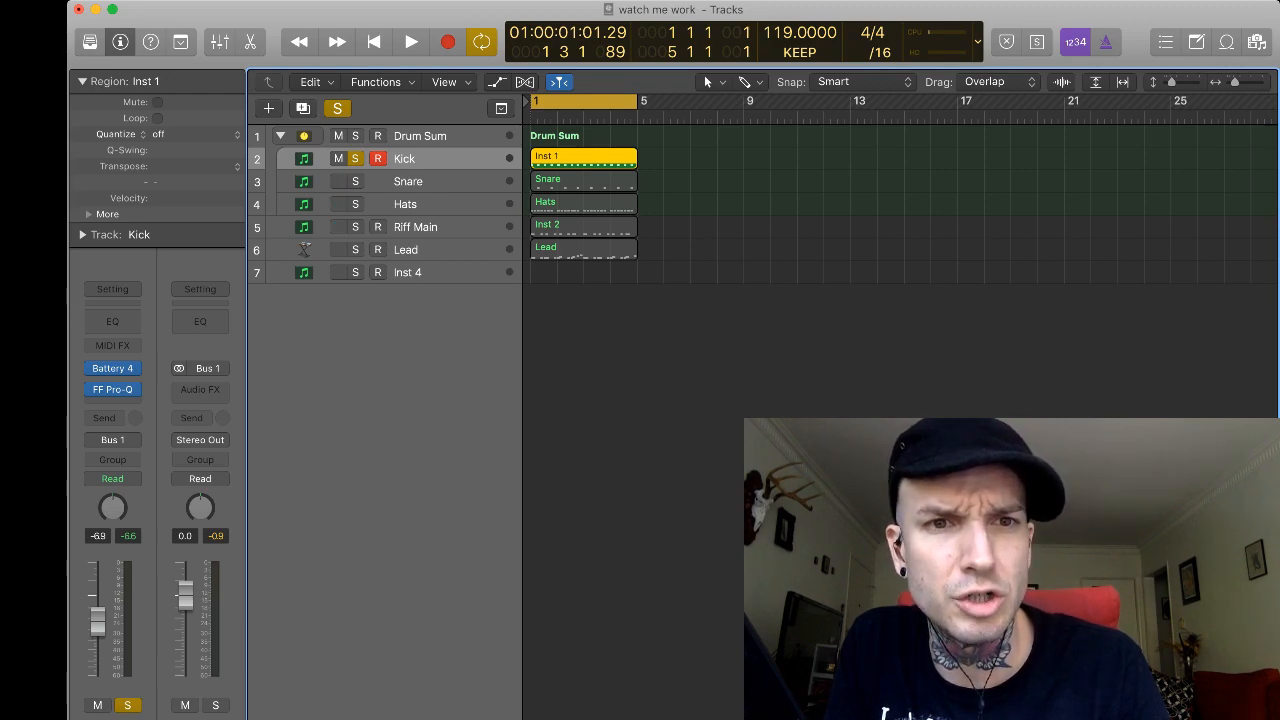
{"action": "key", "text": "s"}
Open the Battery 4 instrument on the Kick track.
{"action": "key", "text": "Down"}
{"action": "key", "text": "Down"}
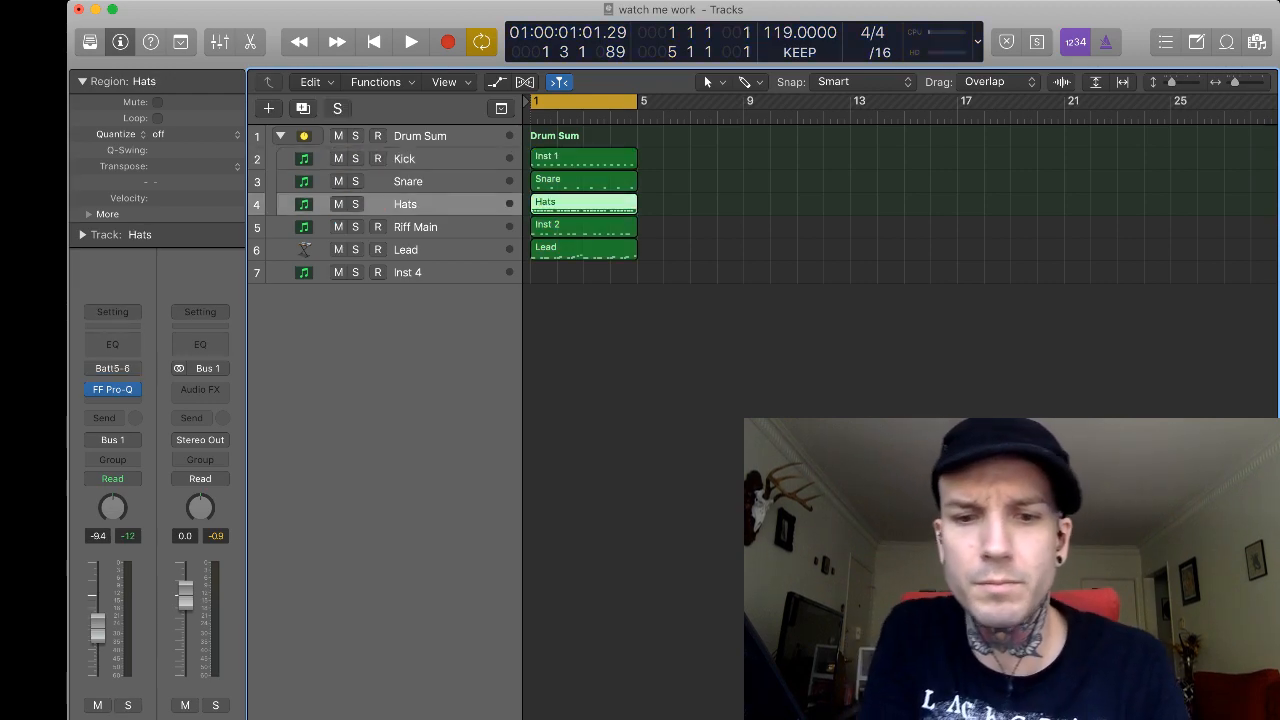
{"action": "key", "text": "Down"}
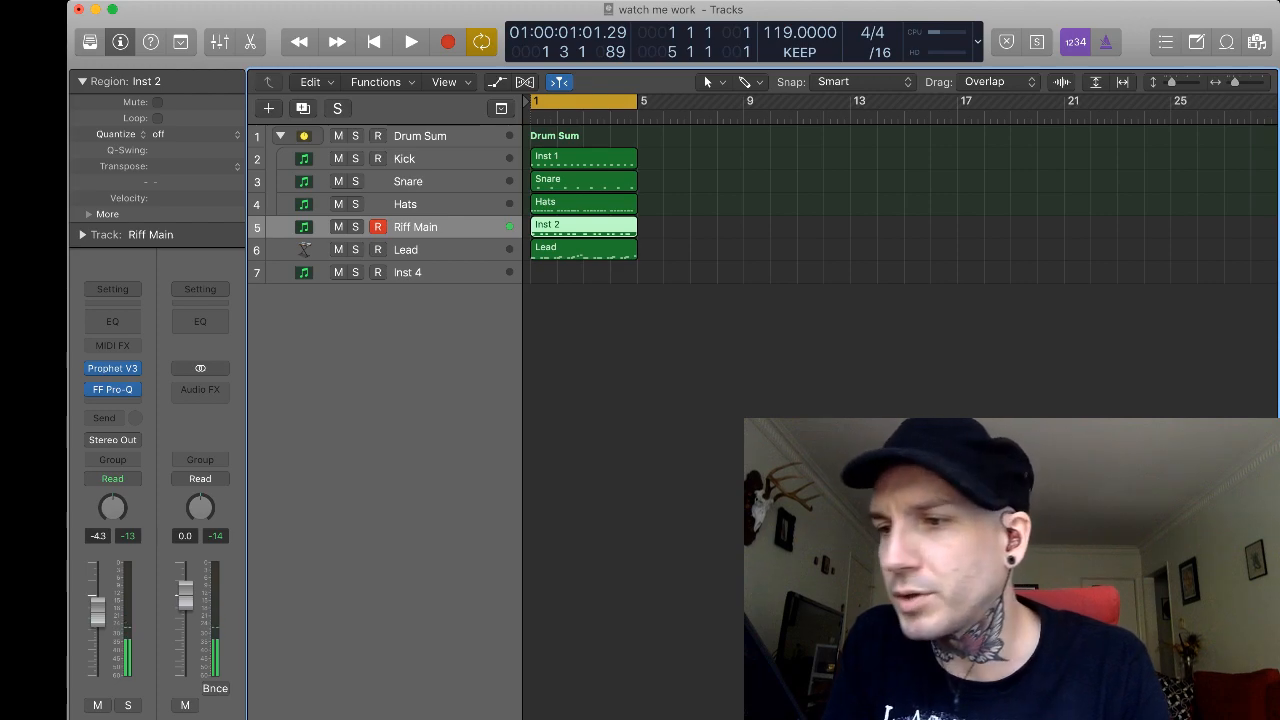
{"action": "left_click", "coordinate": [420, 159]}
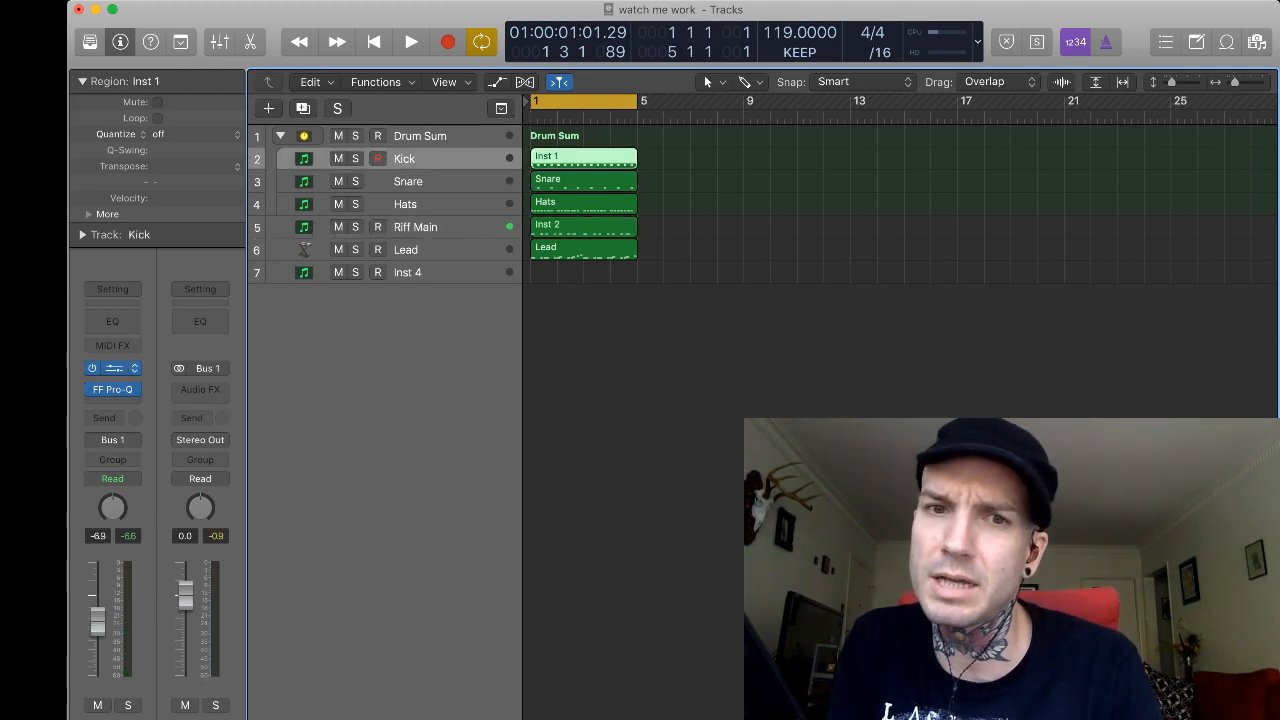
{"action": "left_click", "coordinate": [114, 369]}
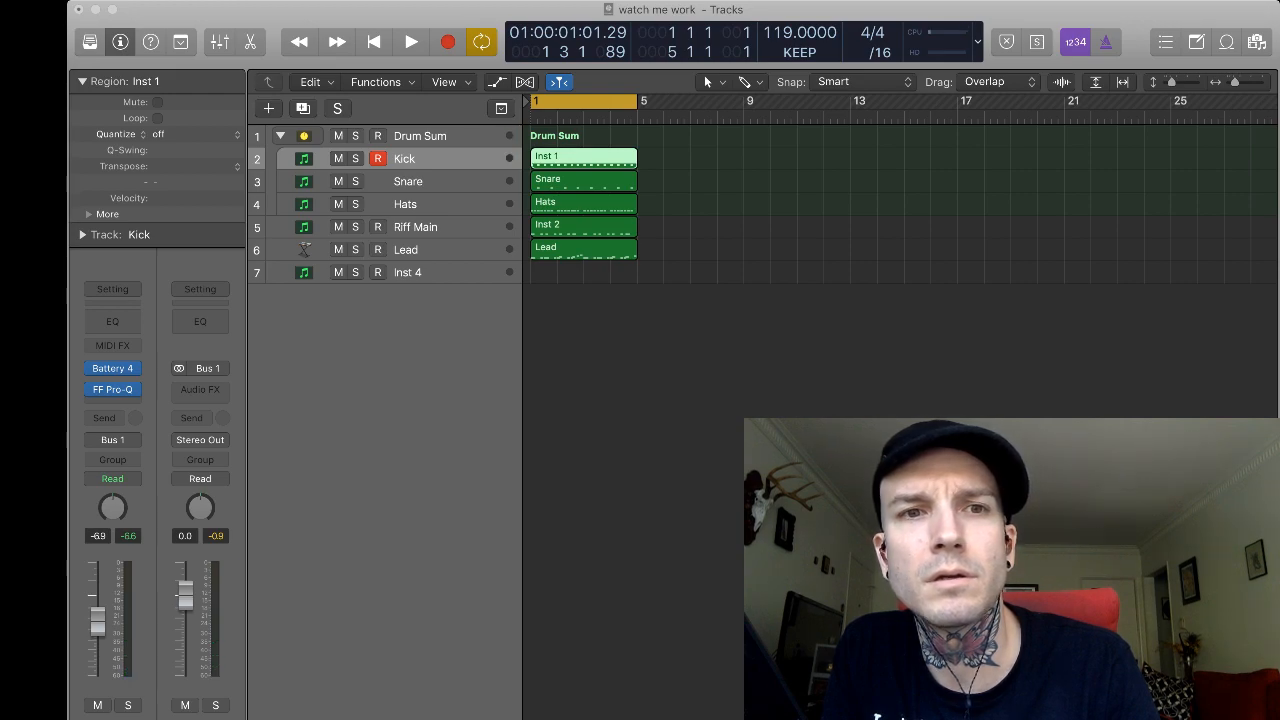
Select the Riff Main track and play the loop repeatedly to judge how the riff sits with the drums and lead.
{"action": "left_click", "coordinate": [430, 227]}
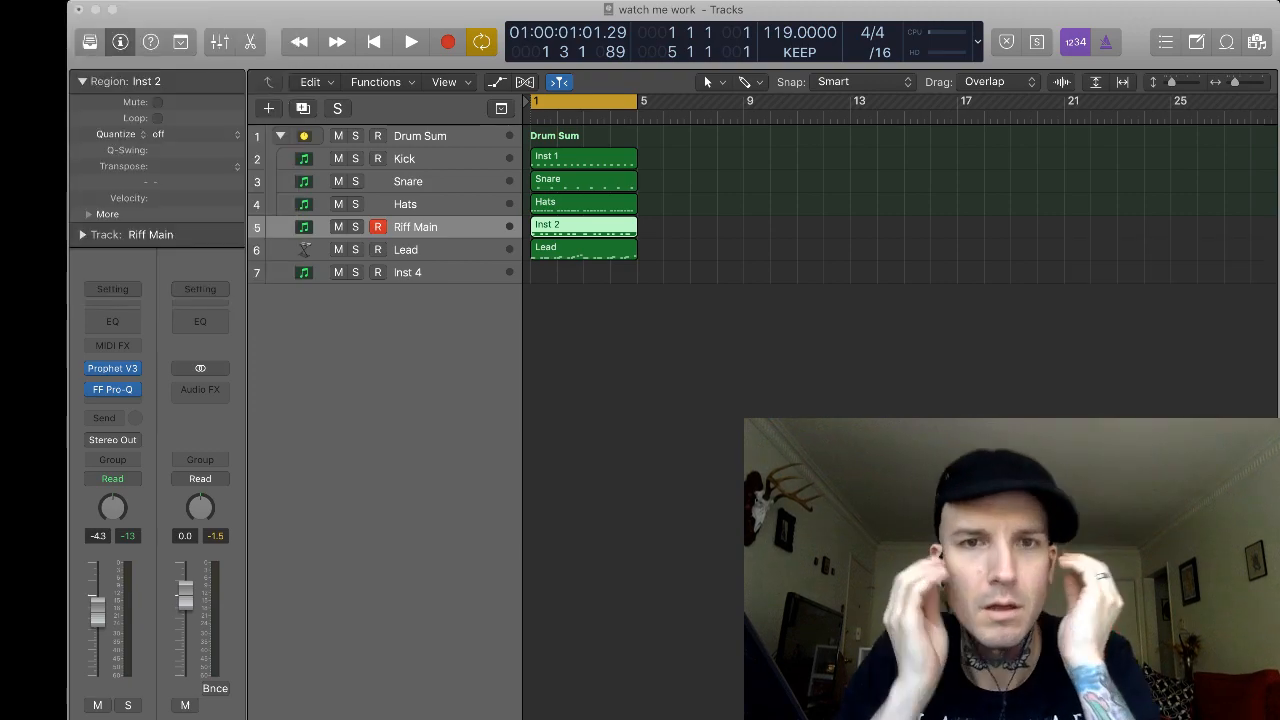
{"action": "key", "text": "space"}
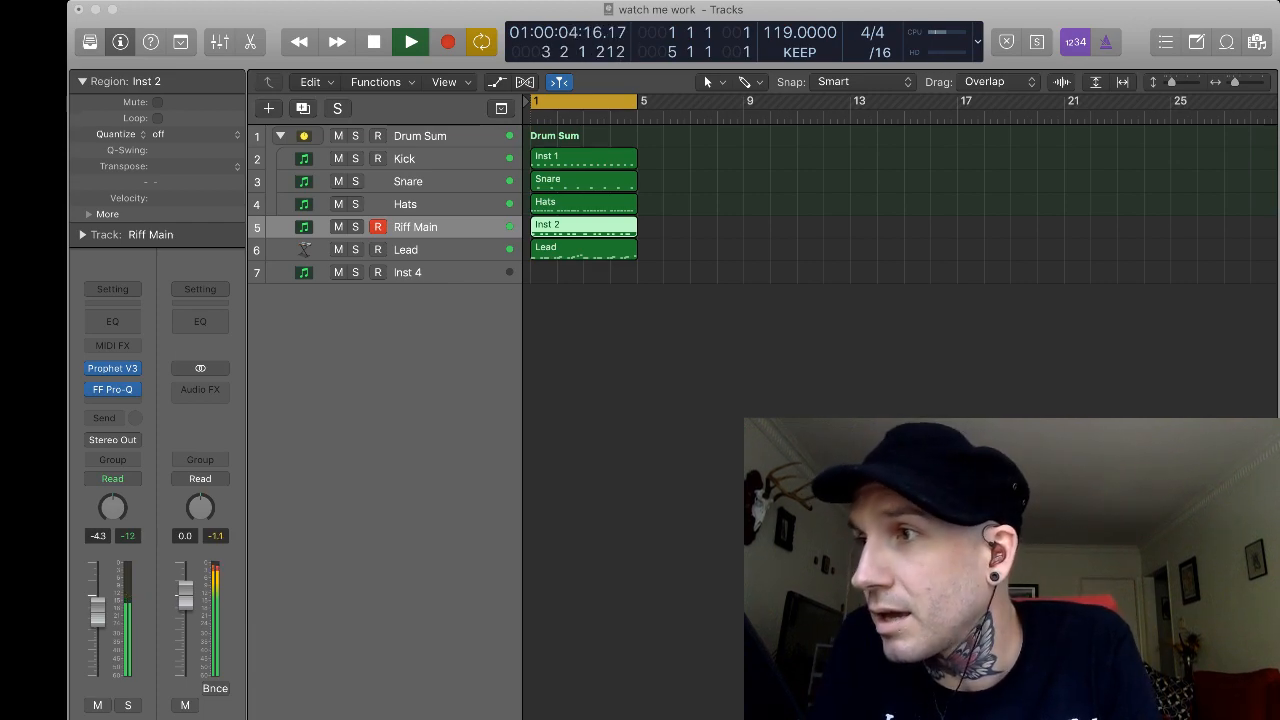
{"action": "key", "text": "space"}
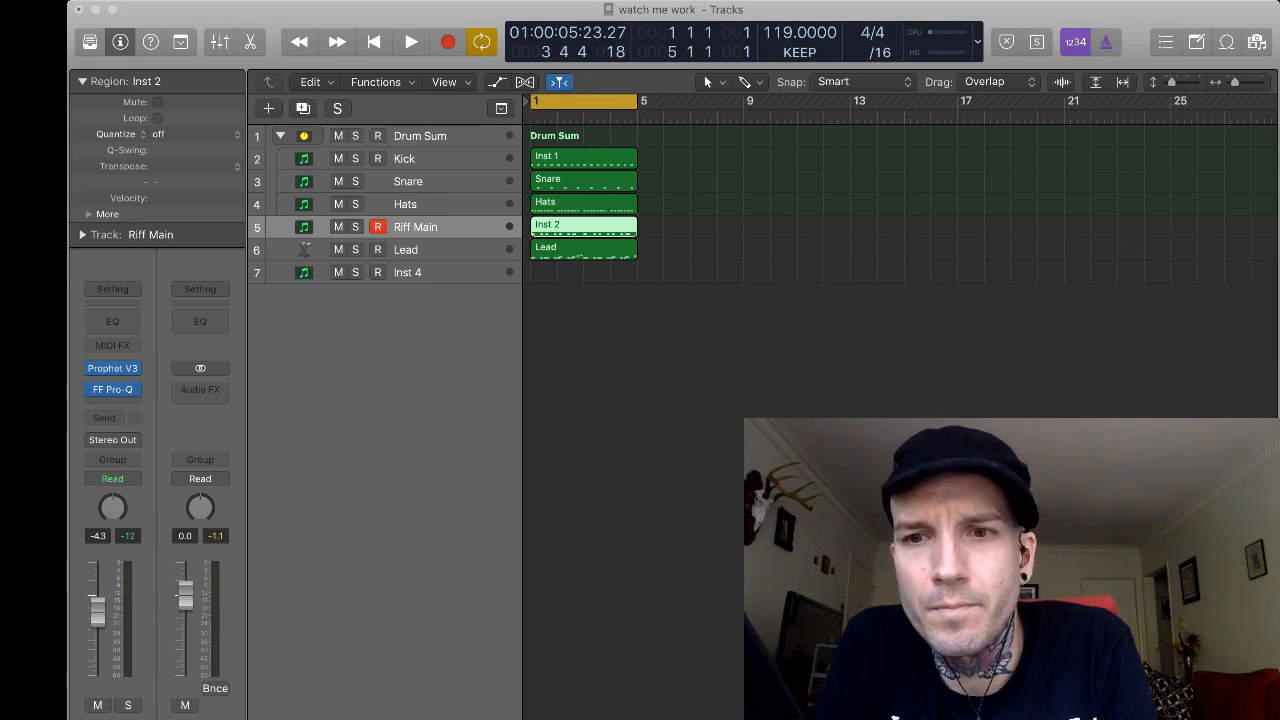
{"action": "key", "text": "space"}
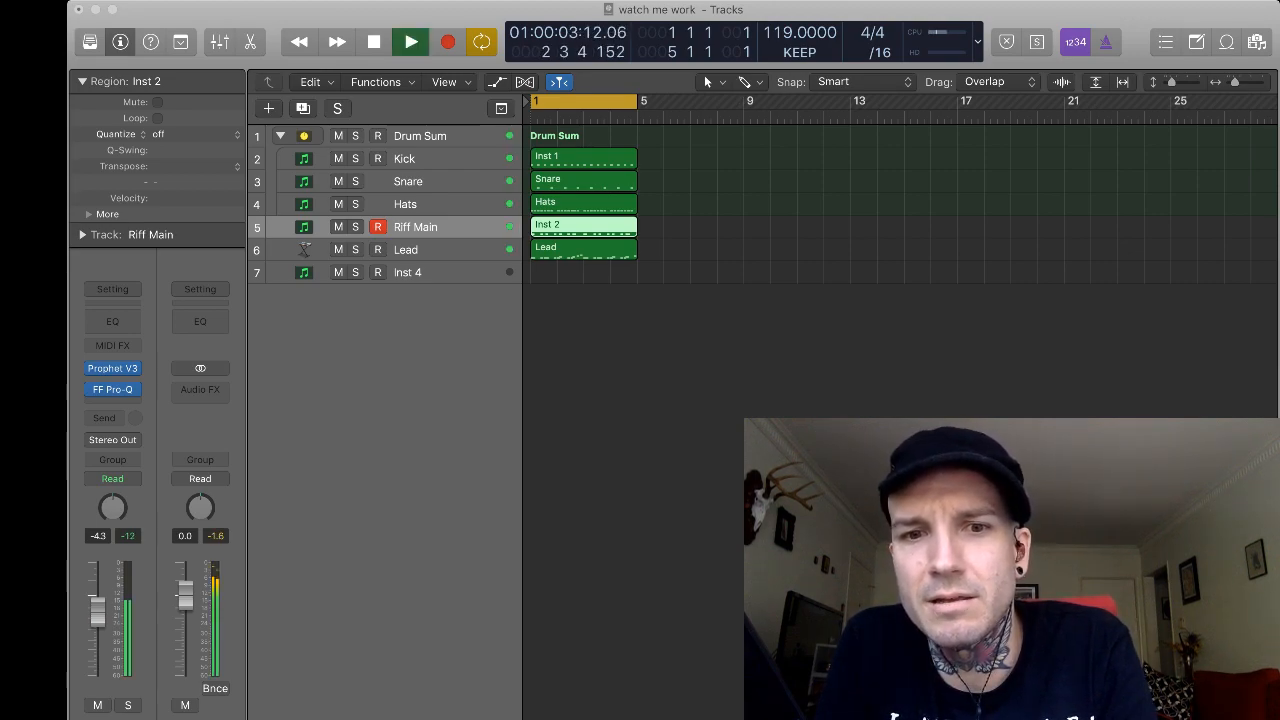
{"action": "key", "text": "space"}
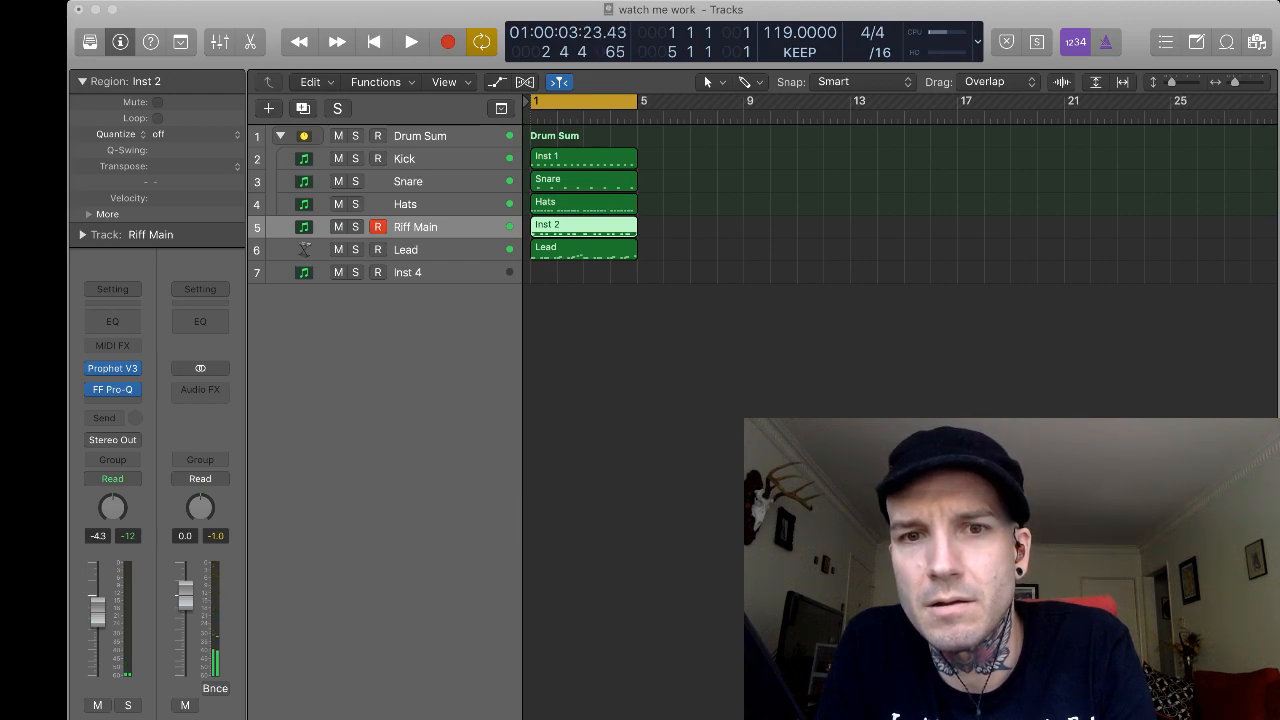
{"action": "key", "text": "space"}
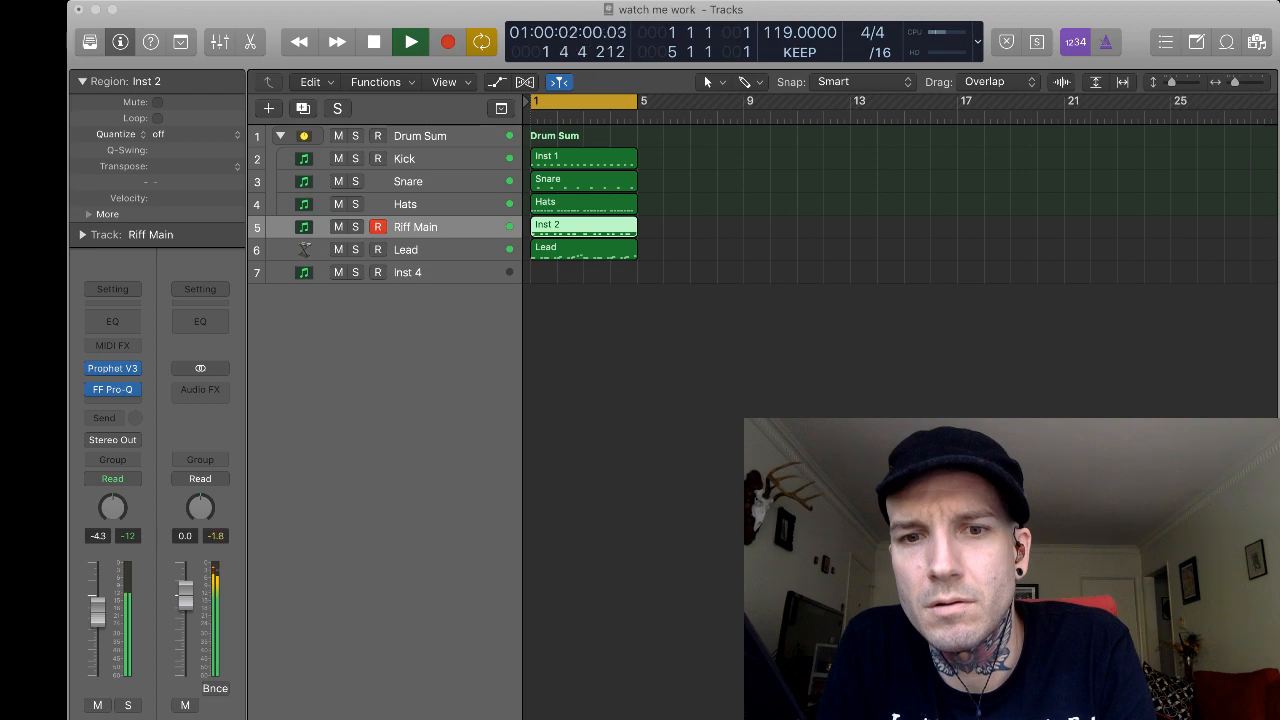
{"action": "key", "text": "space"}
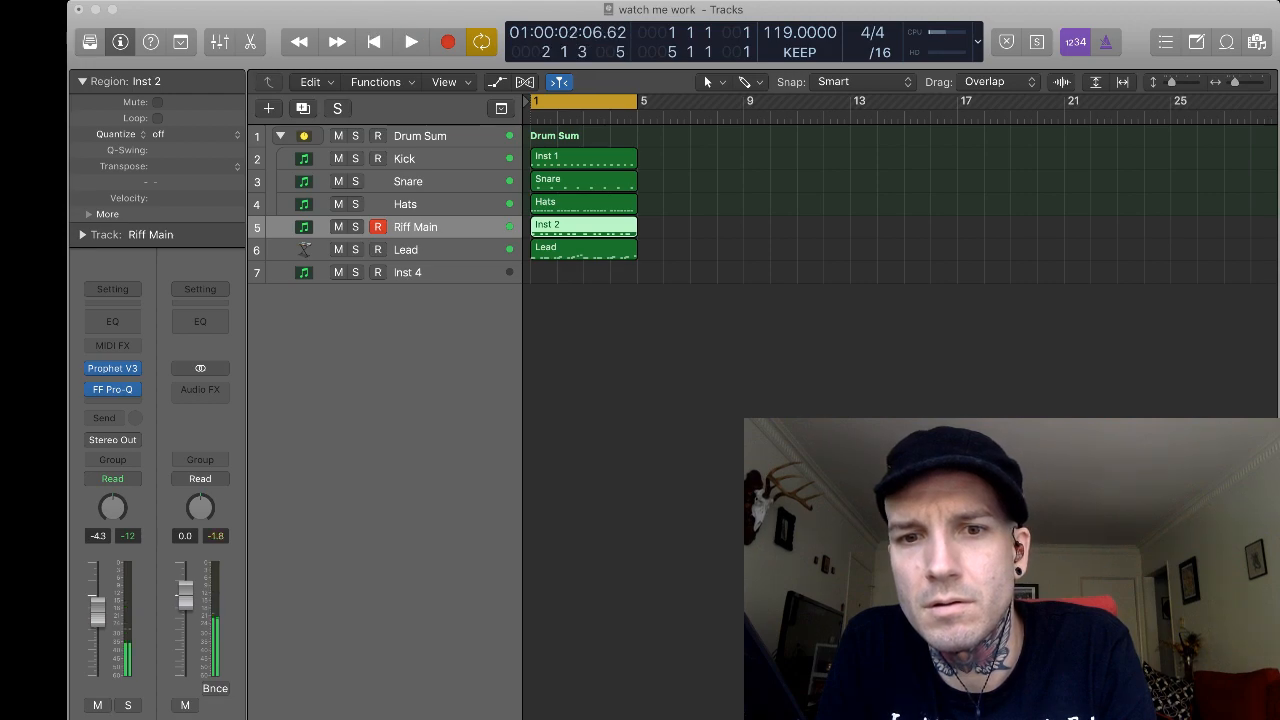
{"action": "key", "text": "space"}
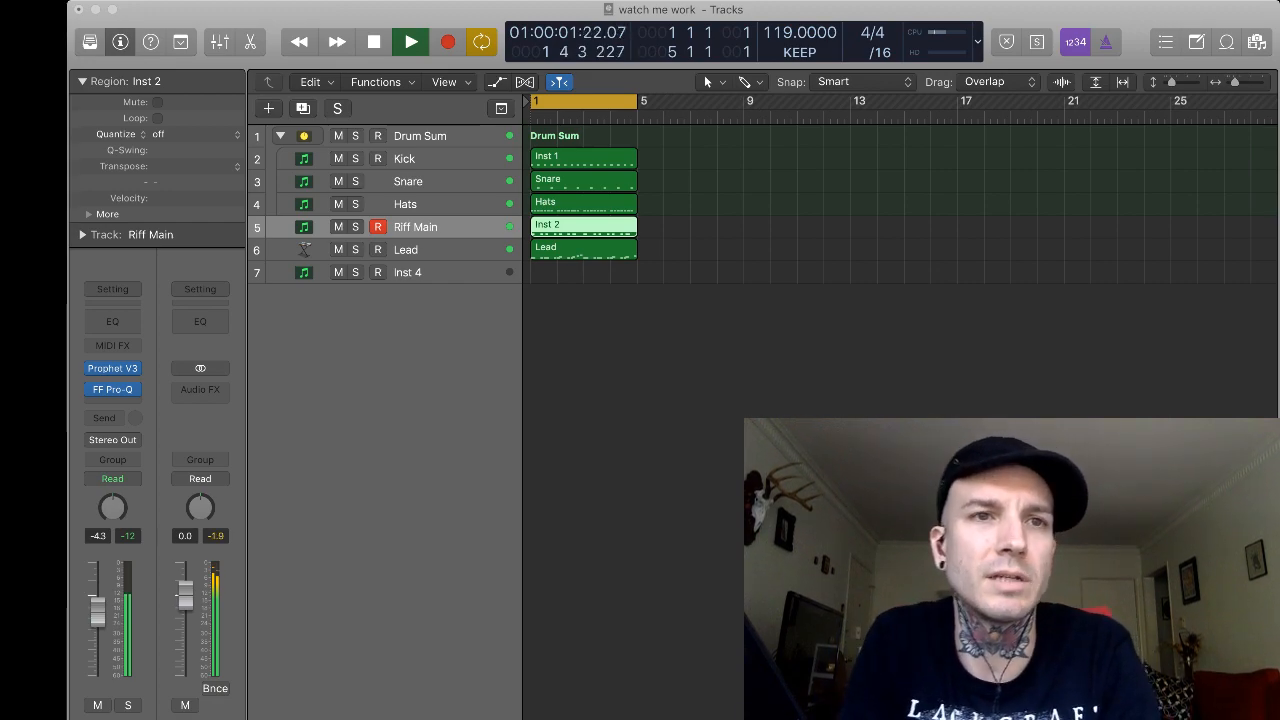
{"action": "key", "text": "space"}
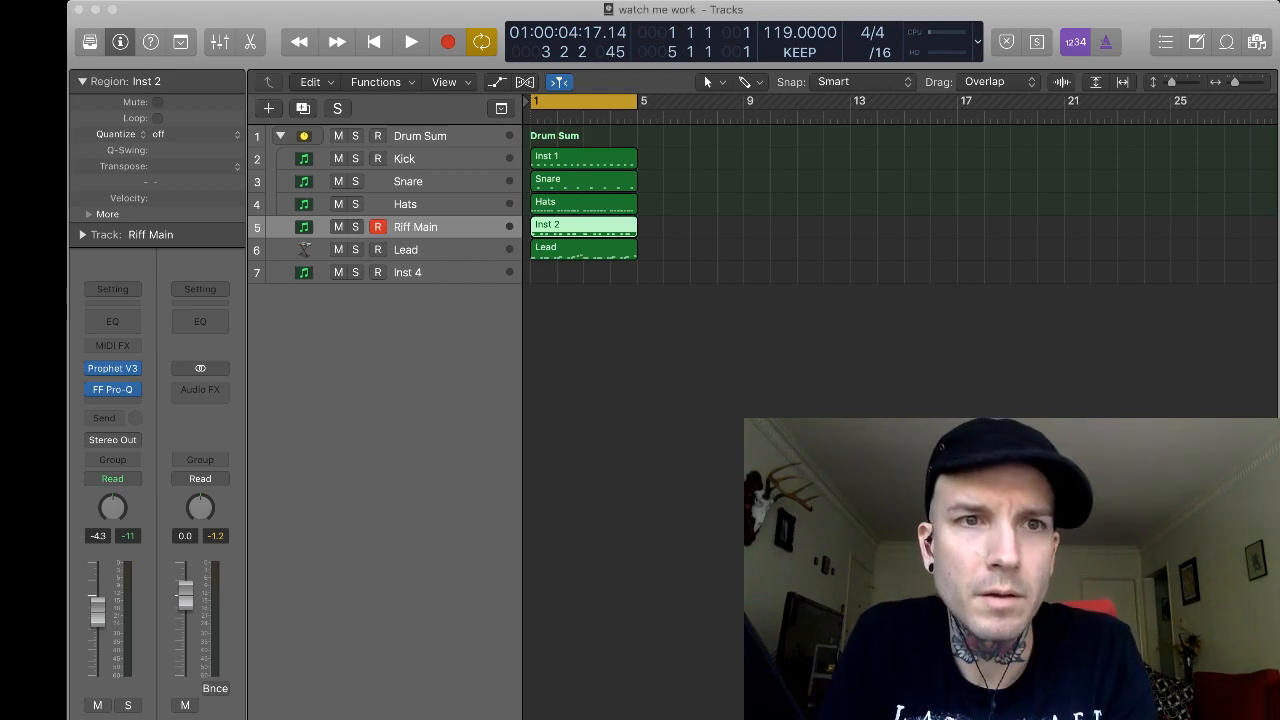
{"action": "key", "text": "space"}
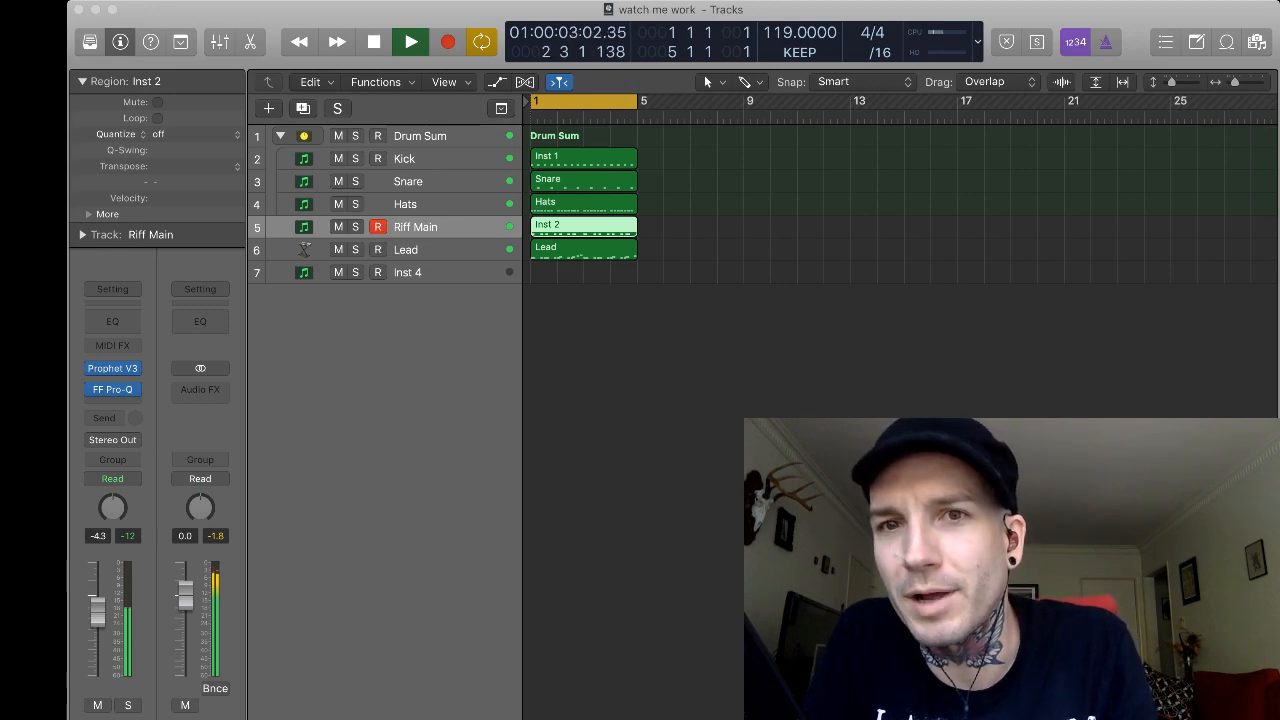
{"action": "key", "text": "space"}
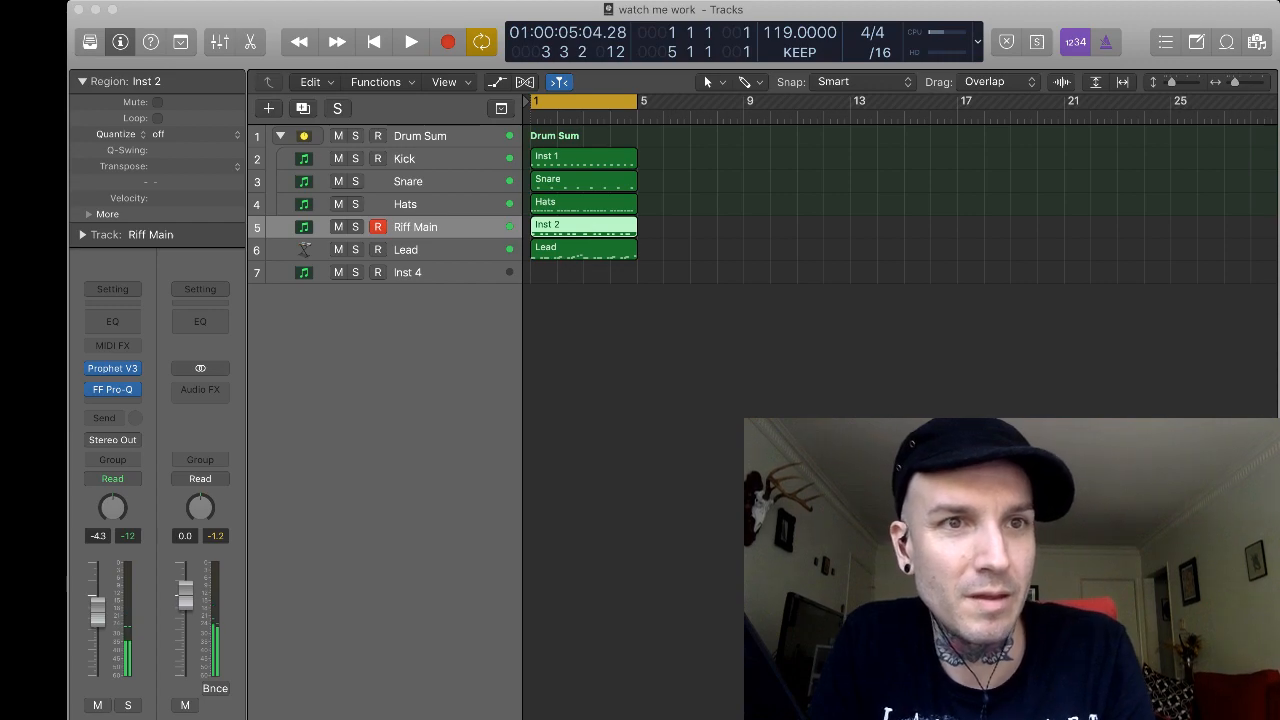
Deselect all regions, mute the Lead track, and play the loop without it.
{"action": "key", "text": "super+Tab"}
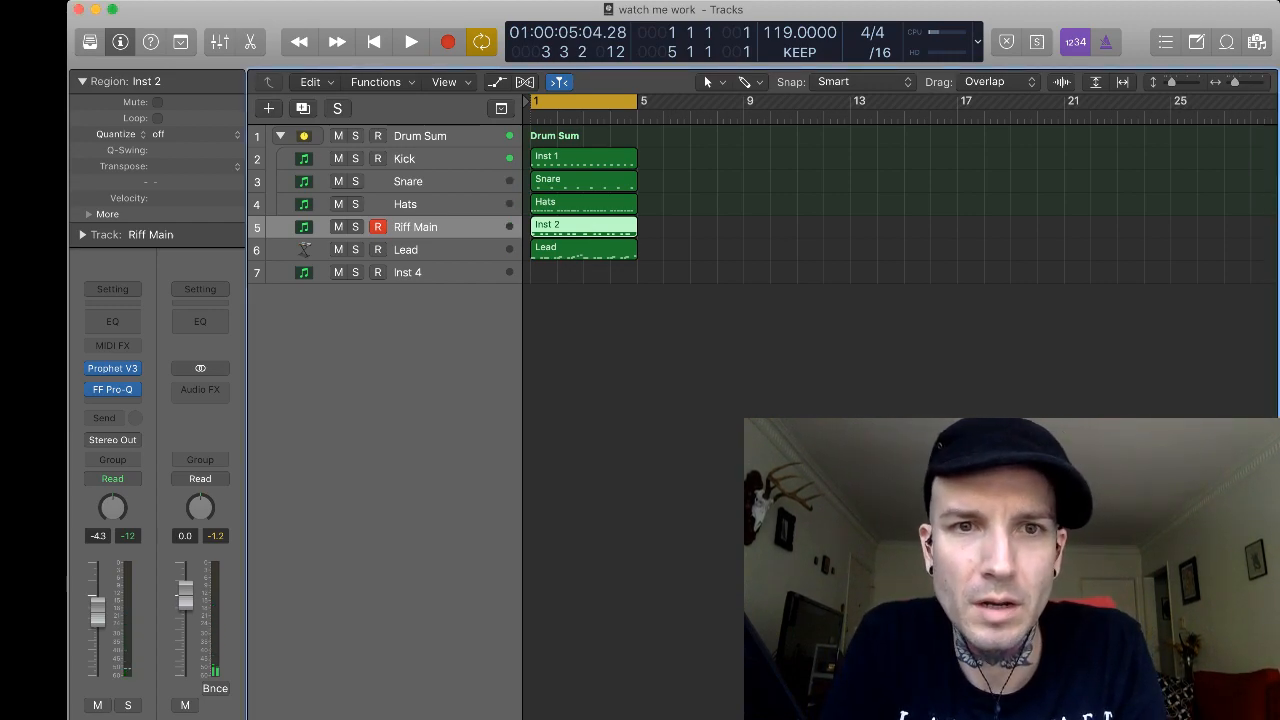
{"action": "key", "text": "alt+shift+d"}
{"action": "key", "text": "space"}
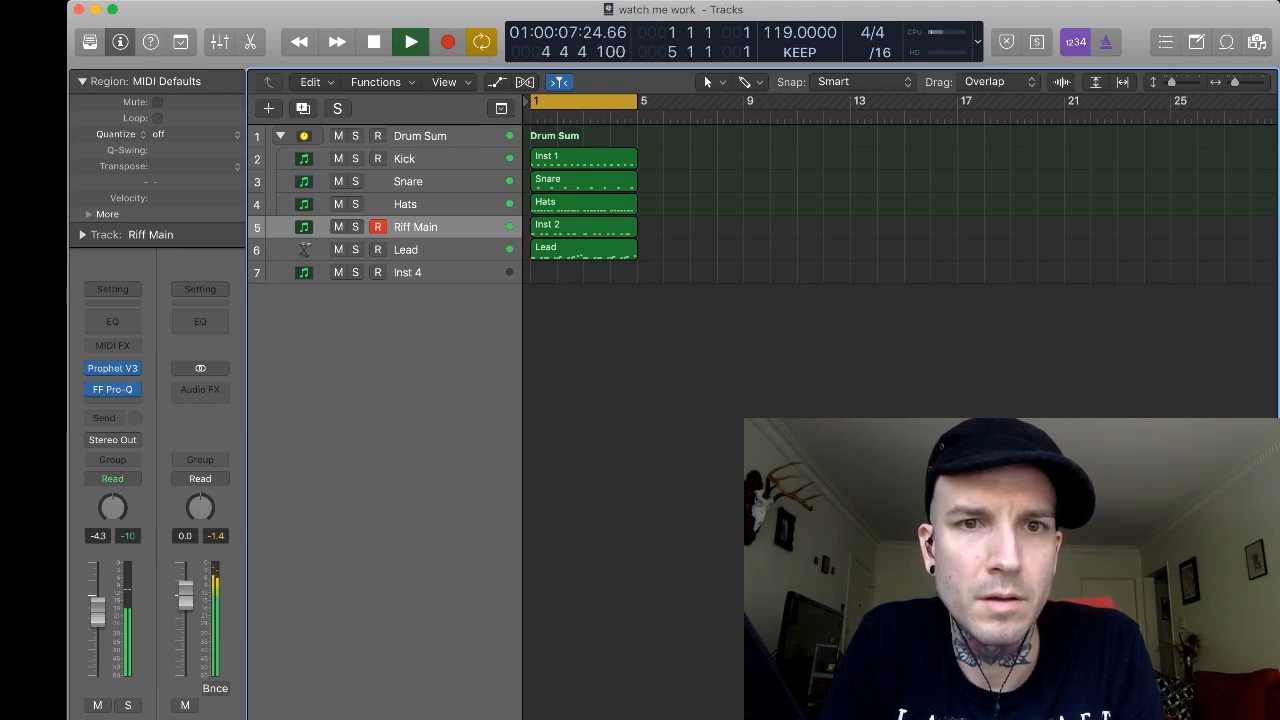
{"action": "left_click", "coordinate": [338, 250]}
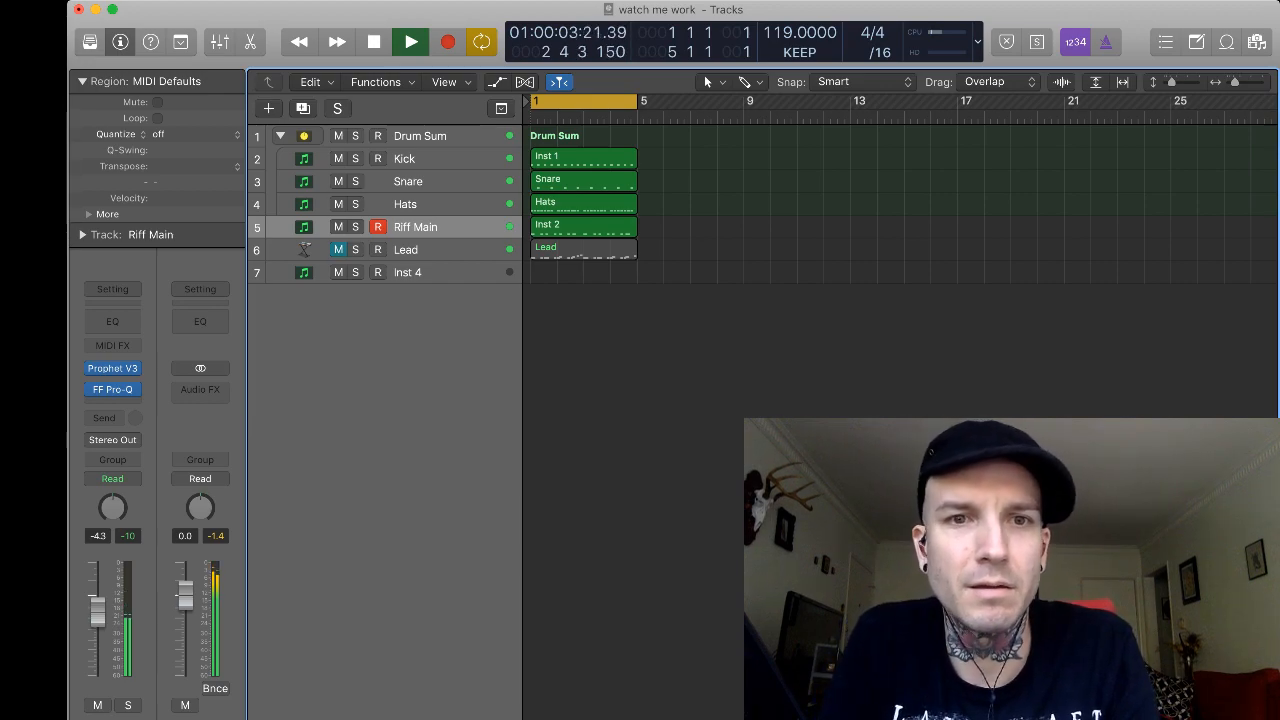
{"action": "key", "text": "space"}
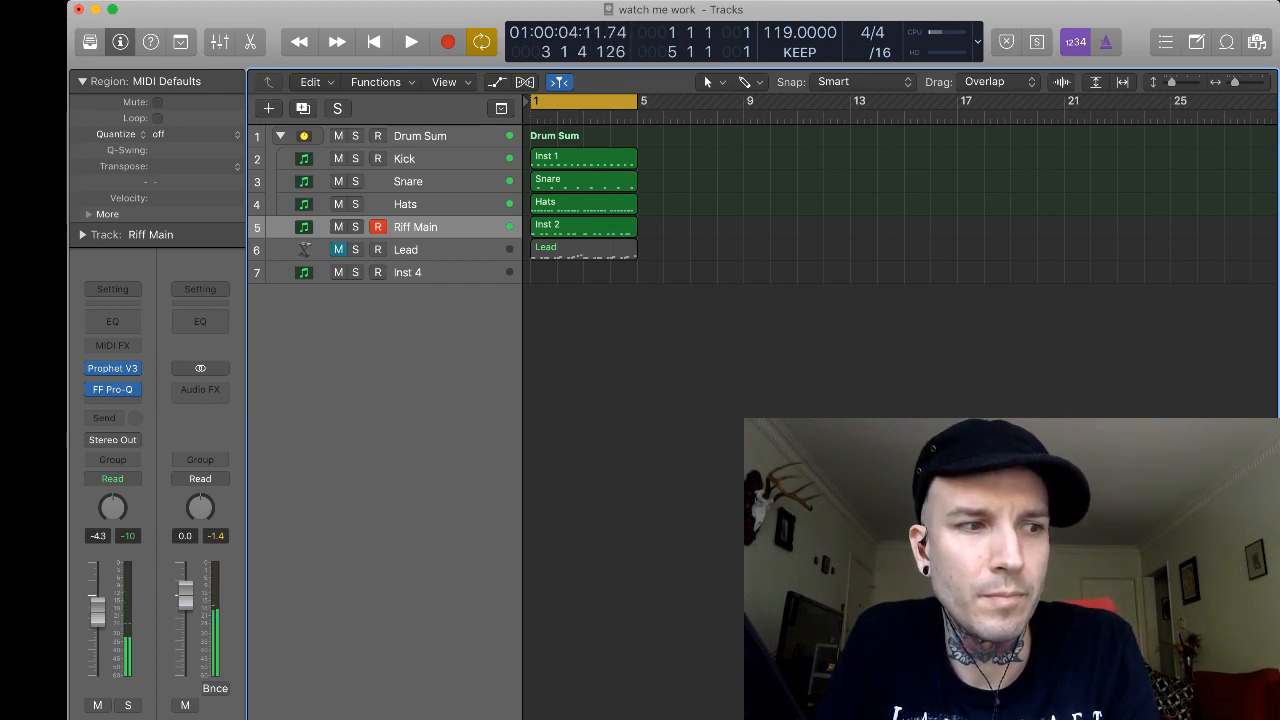
{"action": "key", "text": "space"}
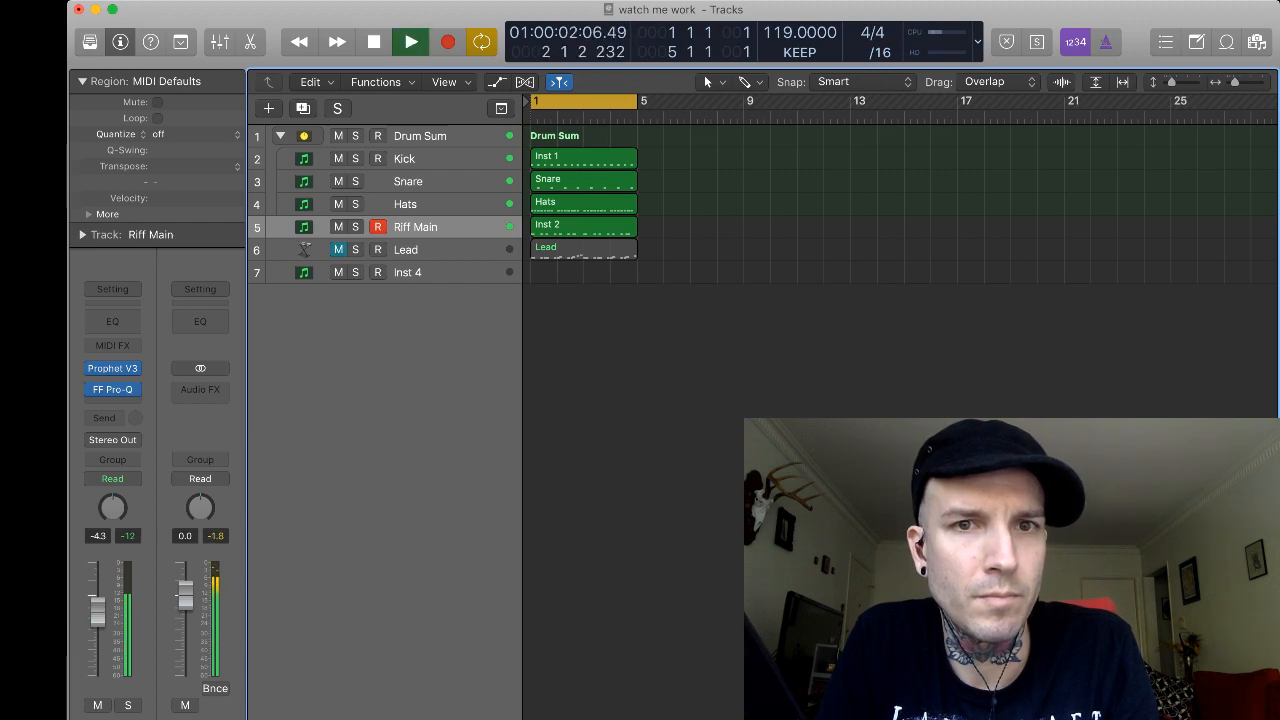
Solo the Riff Main track, open its Prophet V3 instrument, and play the riff on its own.
{"action": "key", "text": "s"}
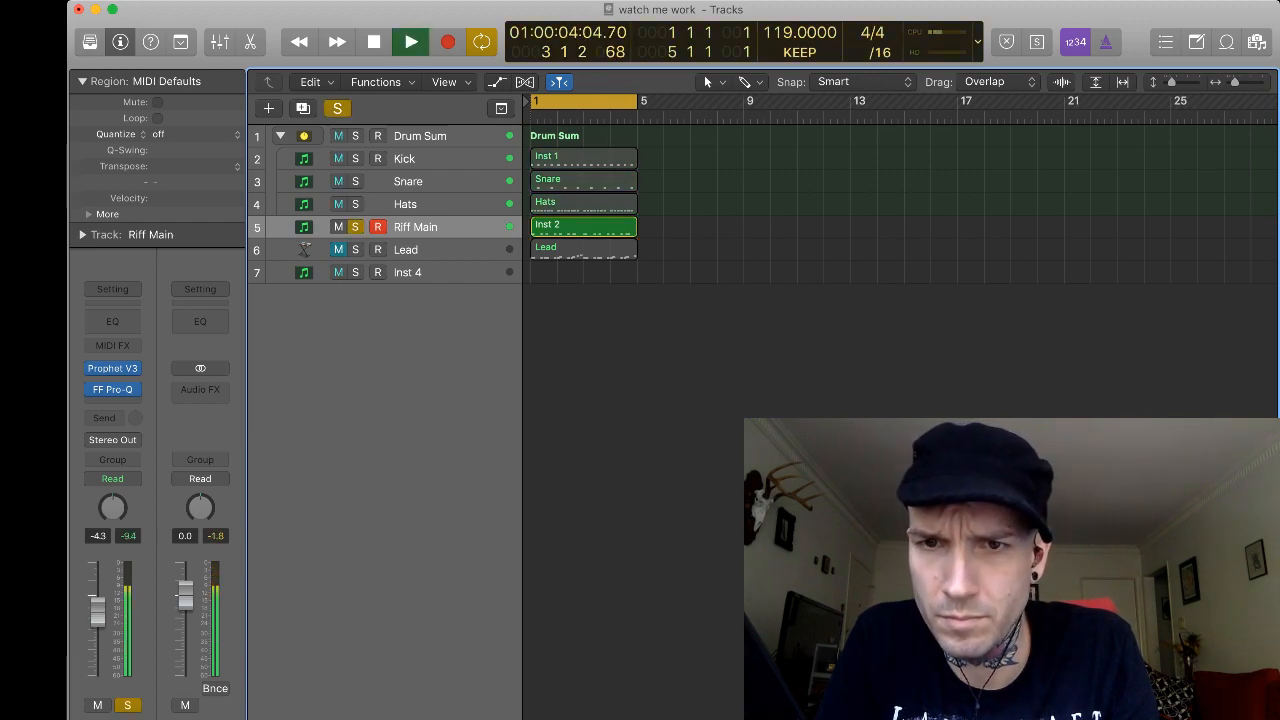
{"action": "left_click", "coordinate": [113, 368]}
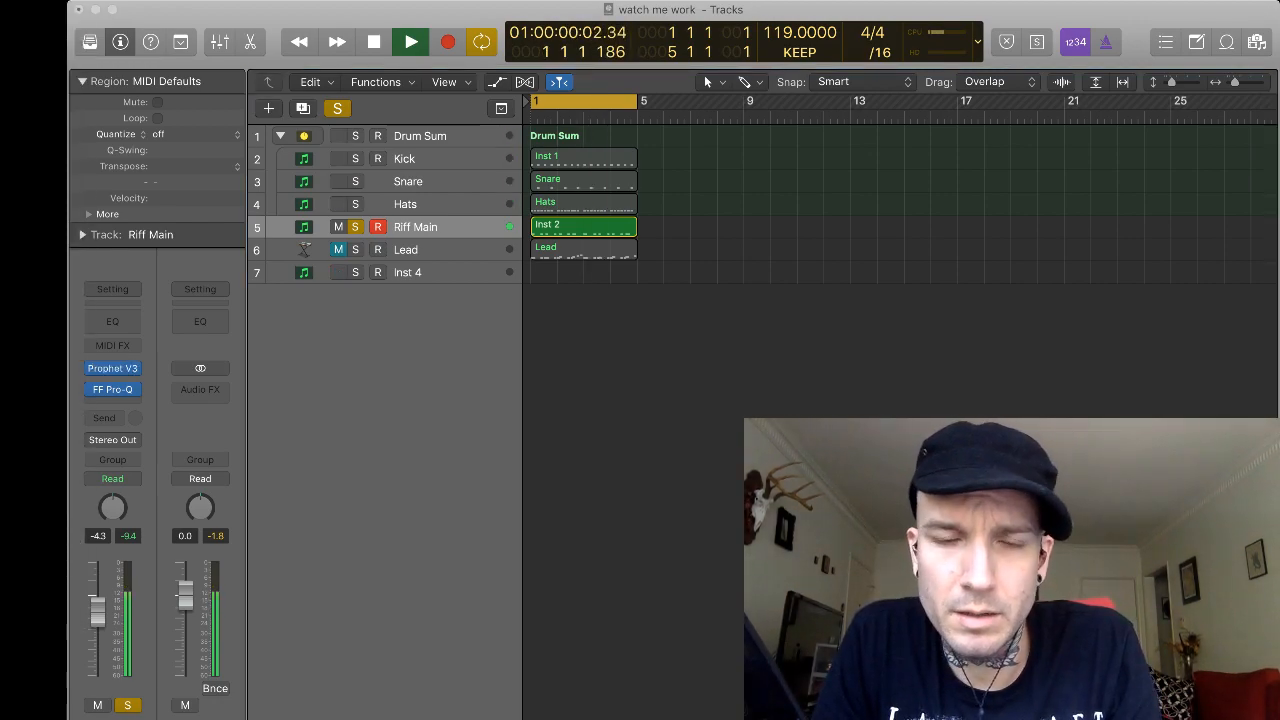
{"action": "key", "text": "space"}
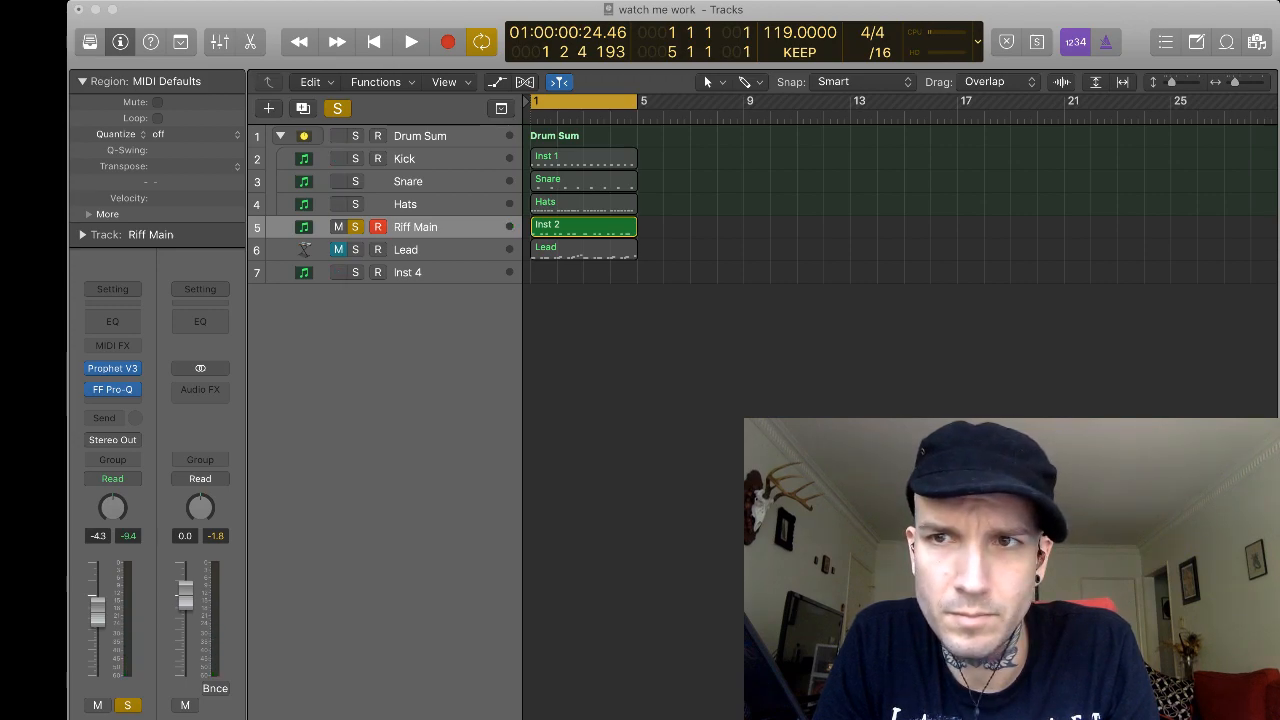
{"action": "key", "text": "space"}
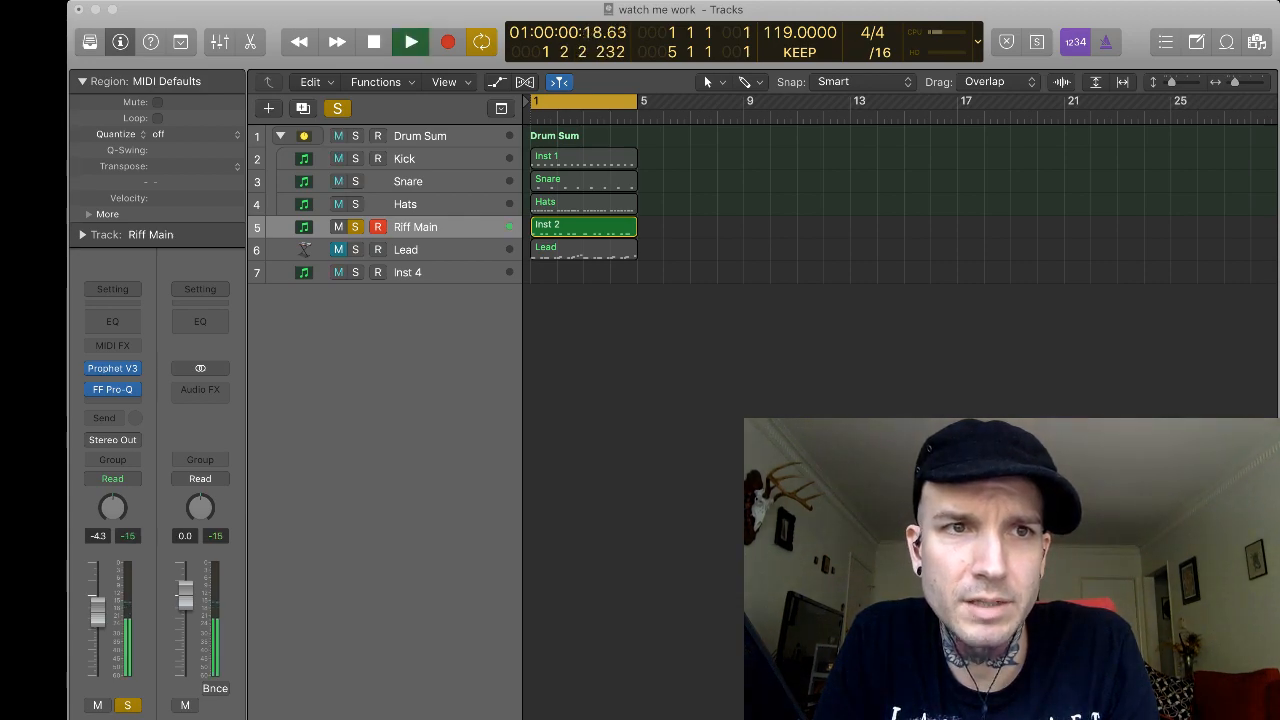
{"action": "key", "text": "space"}
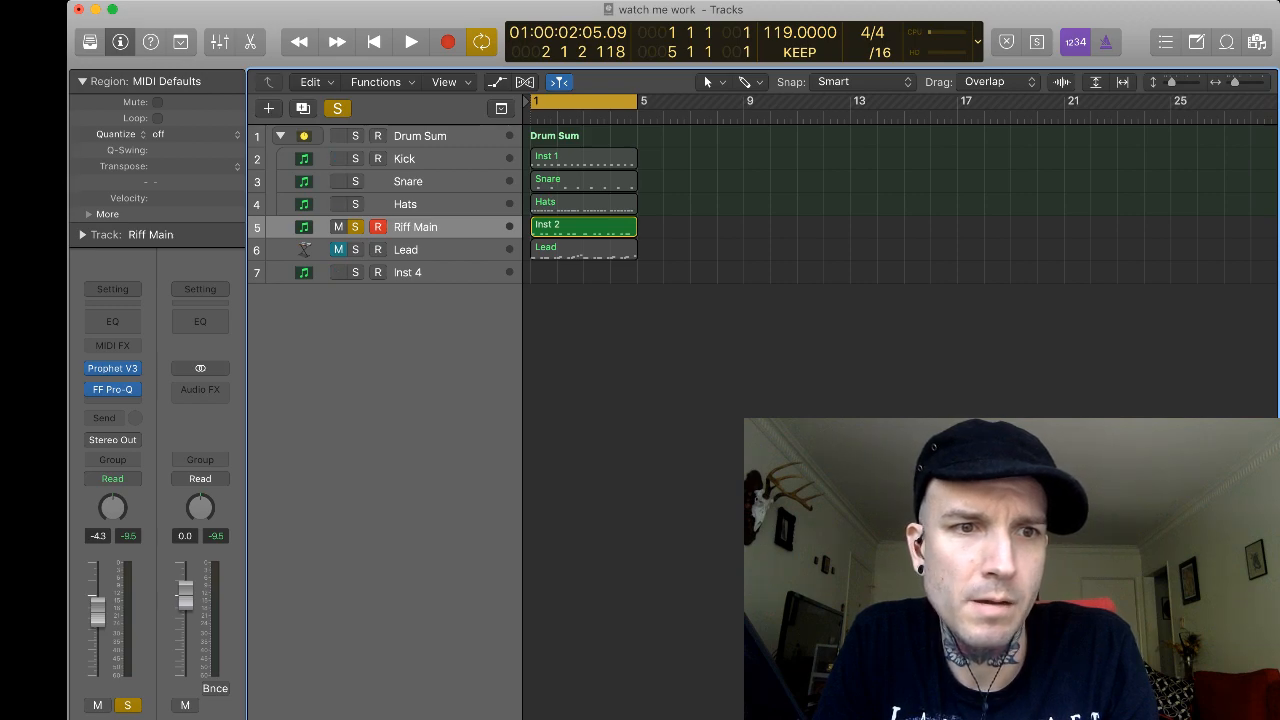
{"action": "mouse_move", "coordinate": [113, 368]}
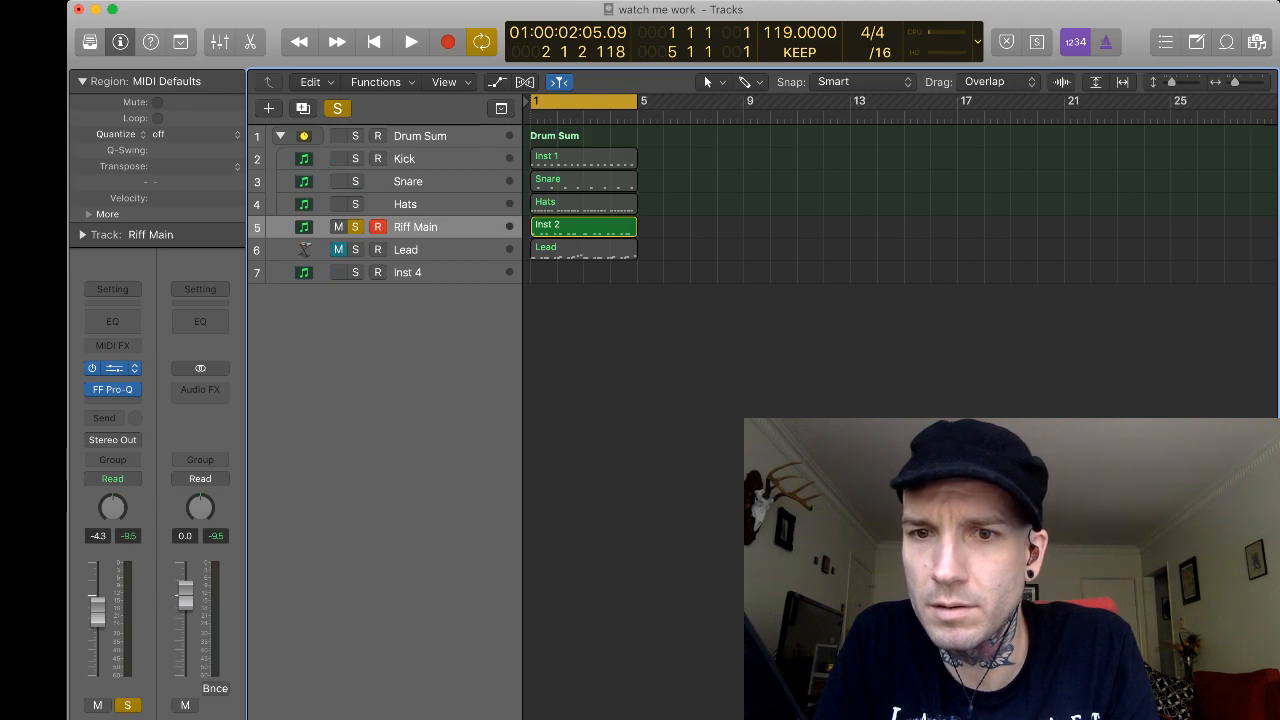
{"action": "key", "text": "super+Tab"}
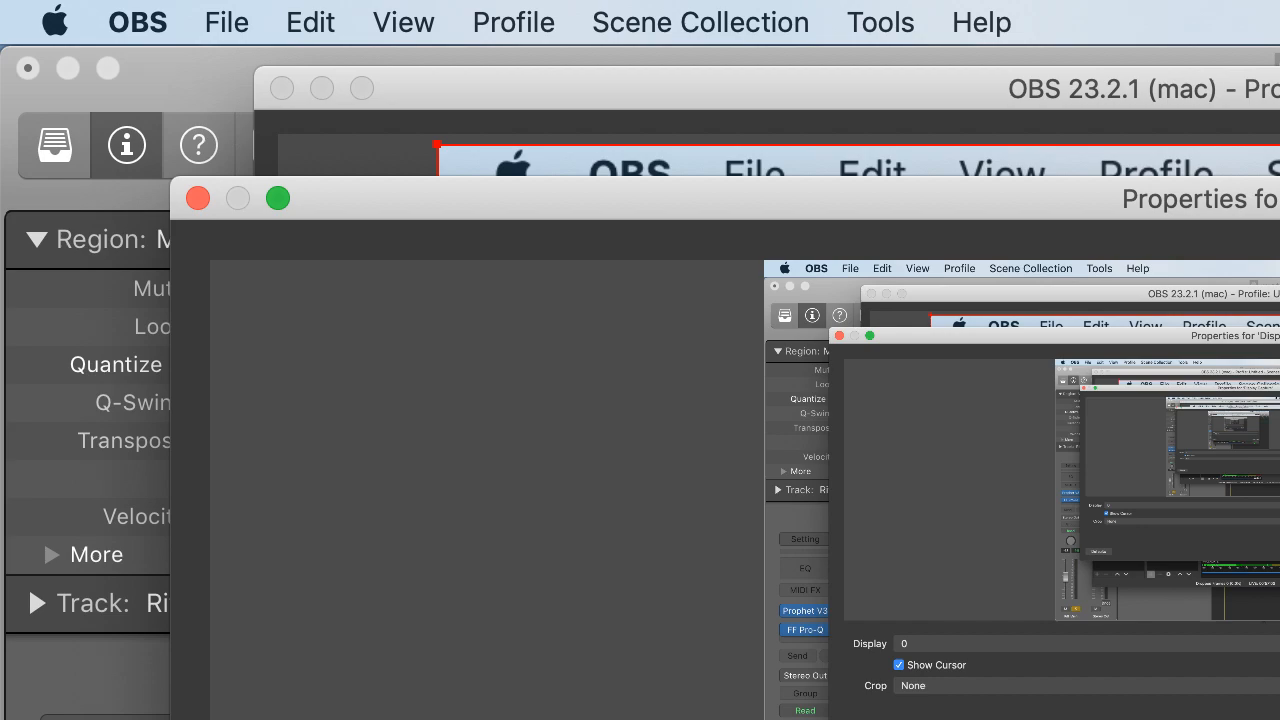
{"action": "key", "text": "Return"}
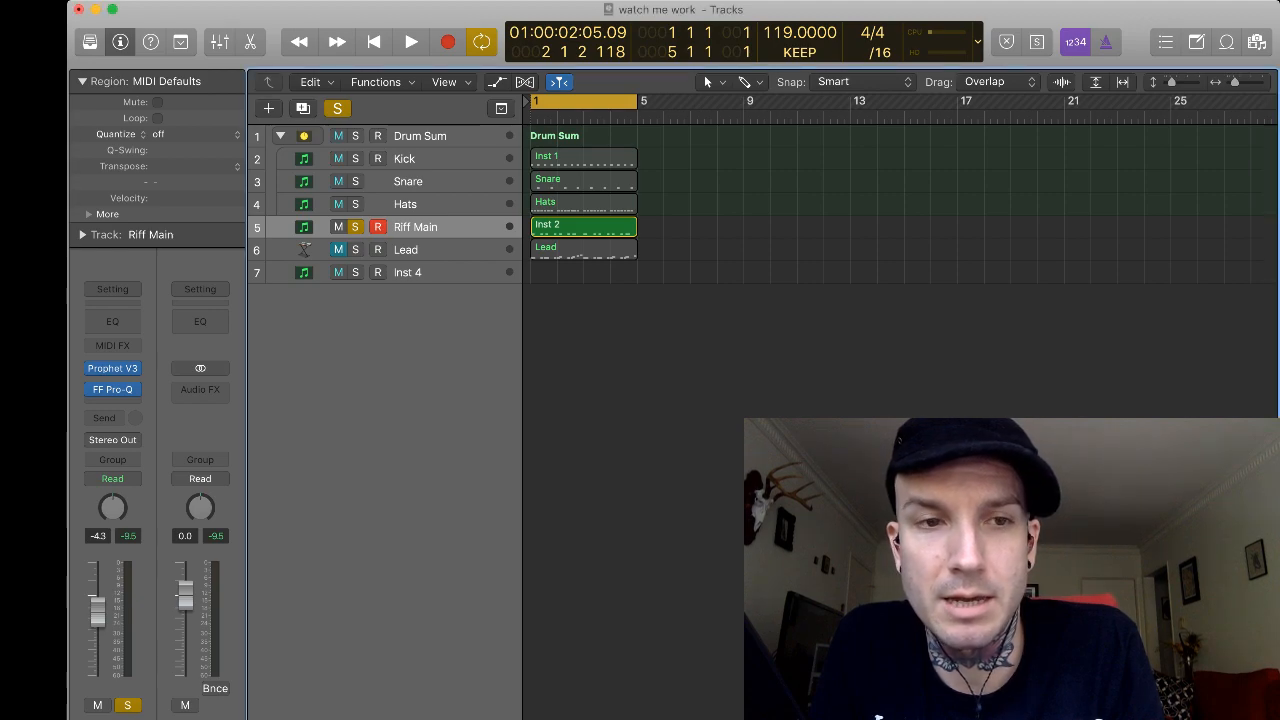
Unsolo the Riff Main track and play the four-bar loop to hear it together with the drums.
{"action": "key", "text": "s"}
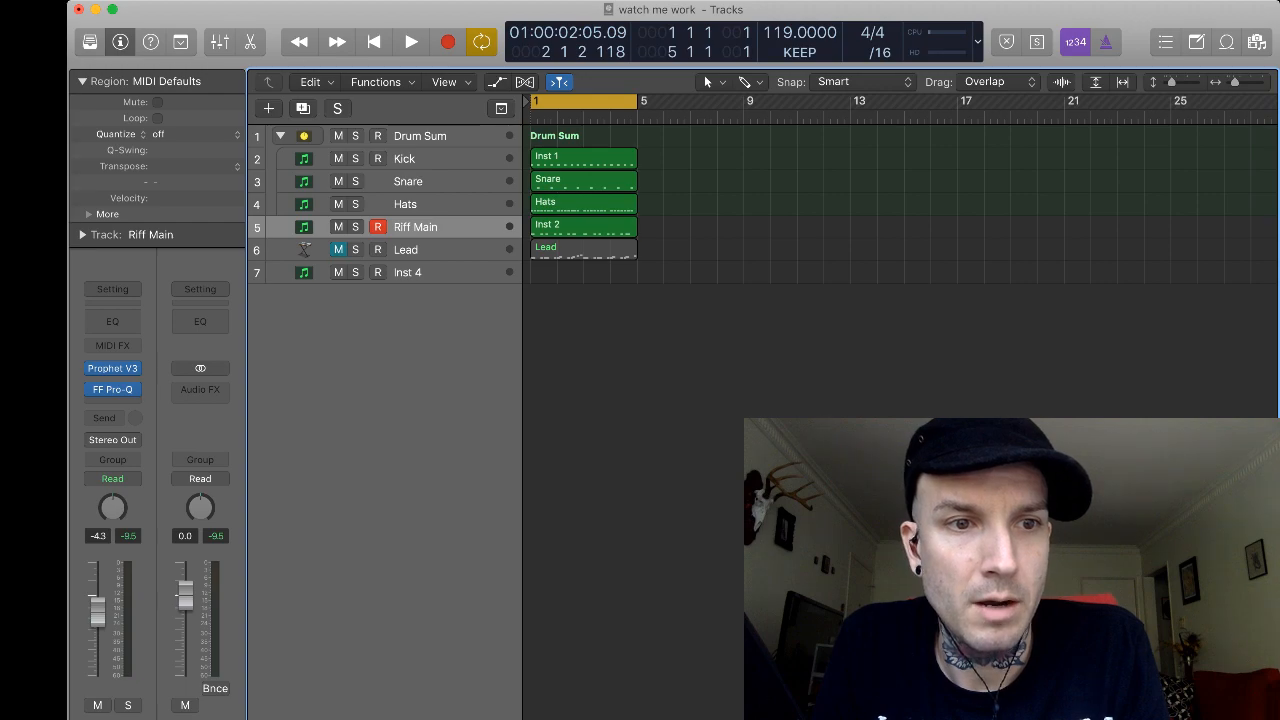
{"action": "key", "text": "space"}
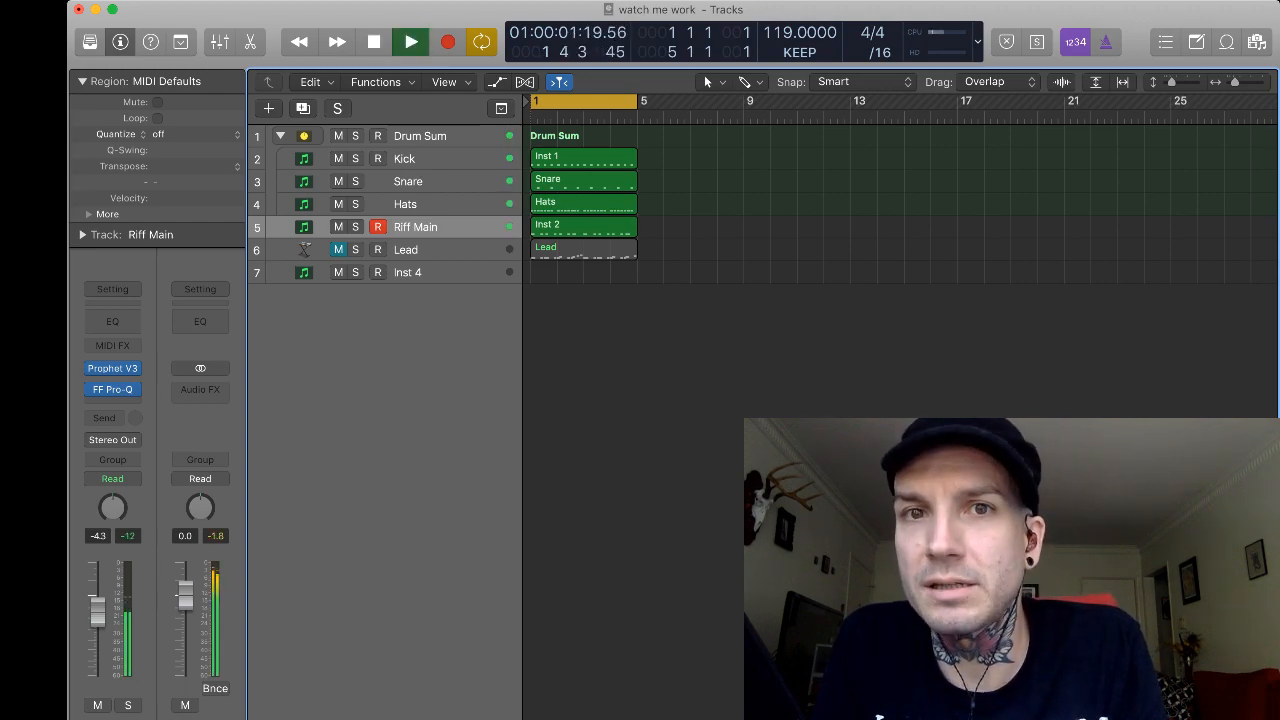
{"action": "mouse_move", "coordinate": [114, 390]}
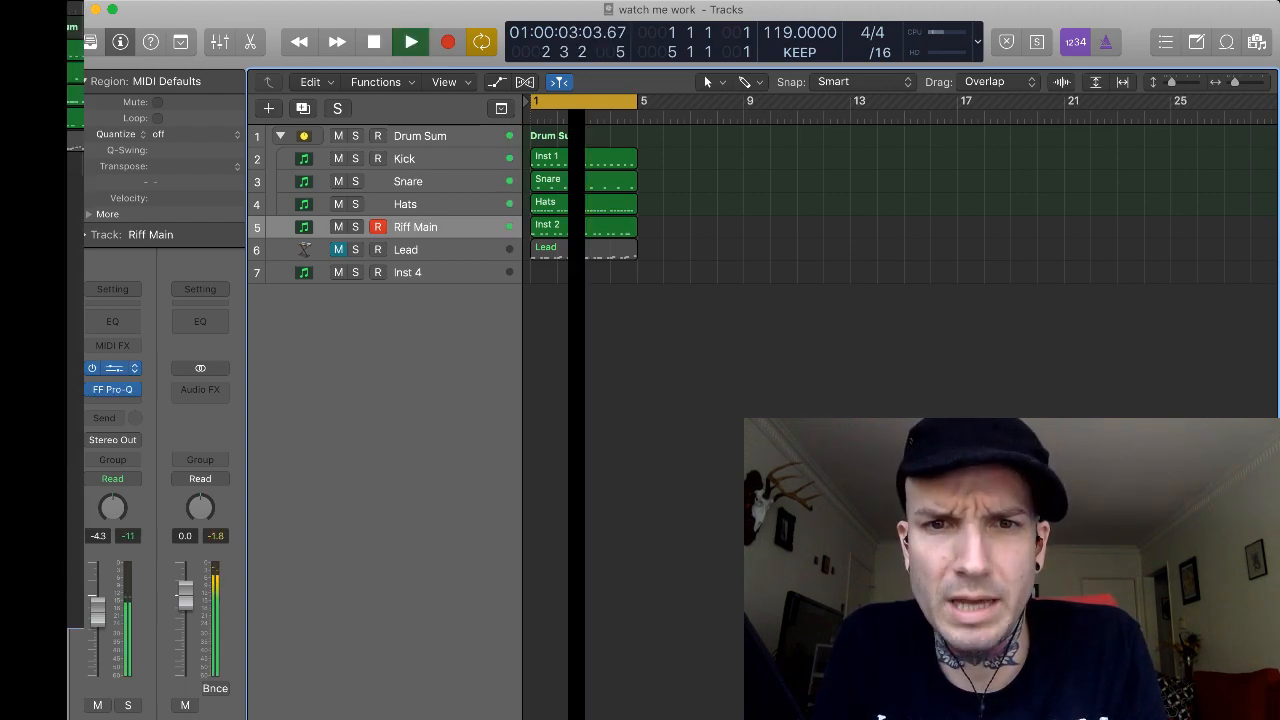
{"action": "key", "text": "space"}
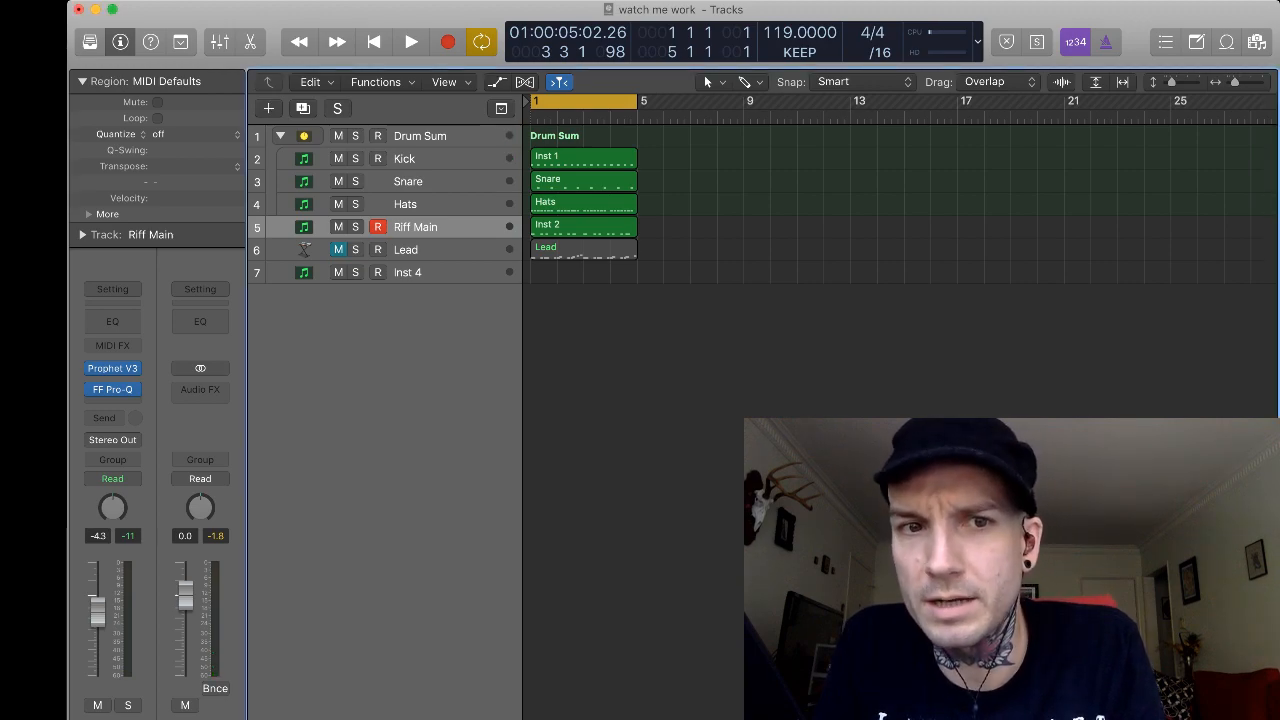
Solo the Riff Main track and audition its Prophet V3 sound over the loop.
{"action": "key", "text": "s"}
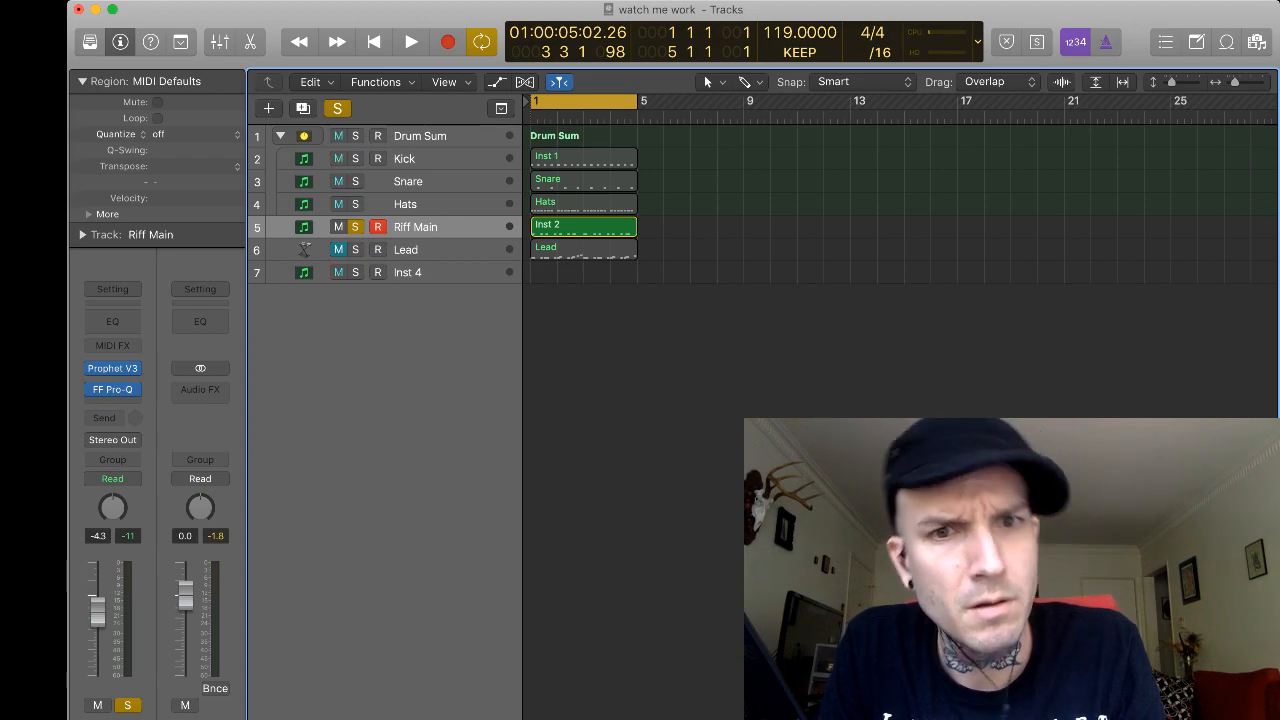
{"action": "key", "text": "space"}
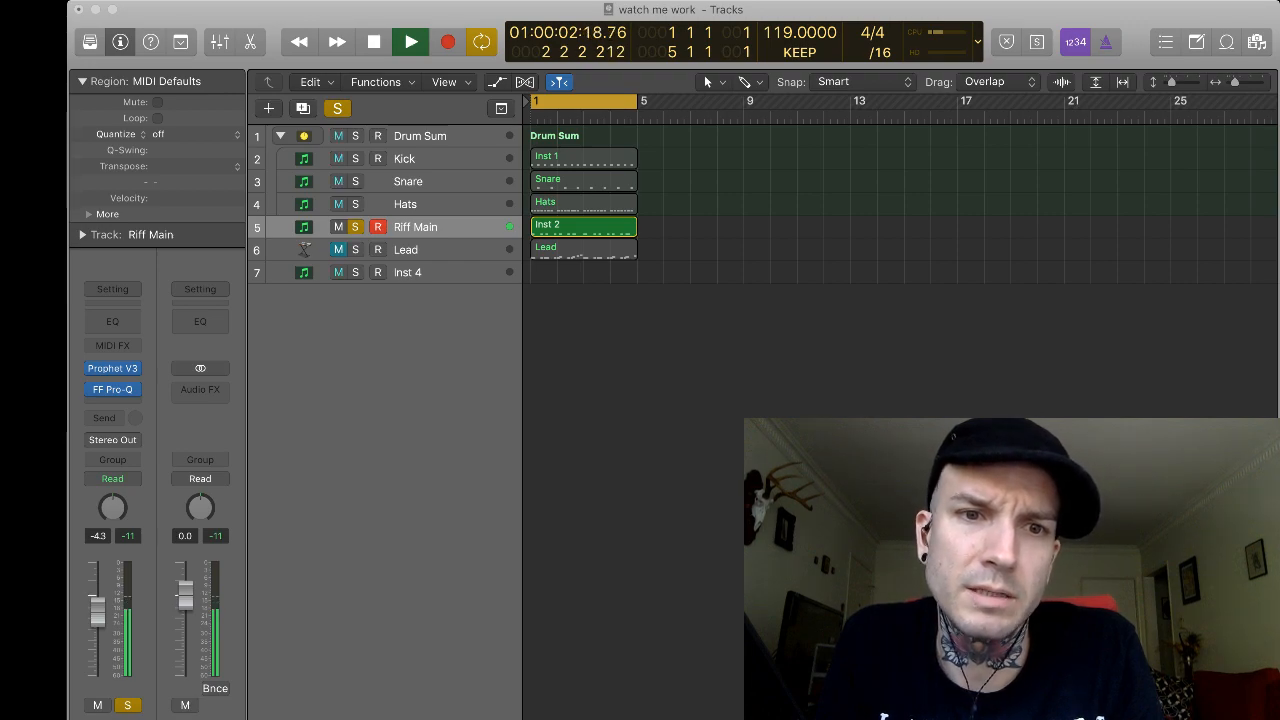
{"action": "key", "text": "space"}
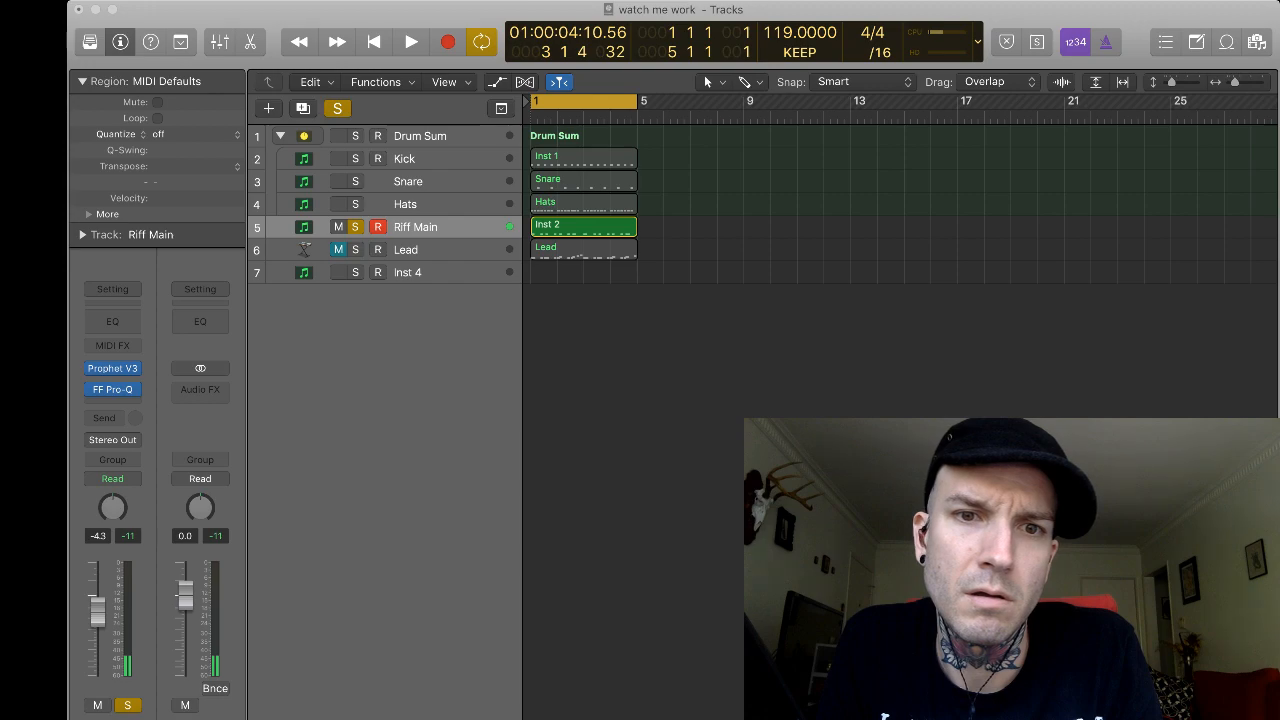
{"action": "key", "text": "space"}
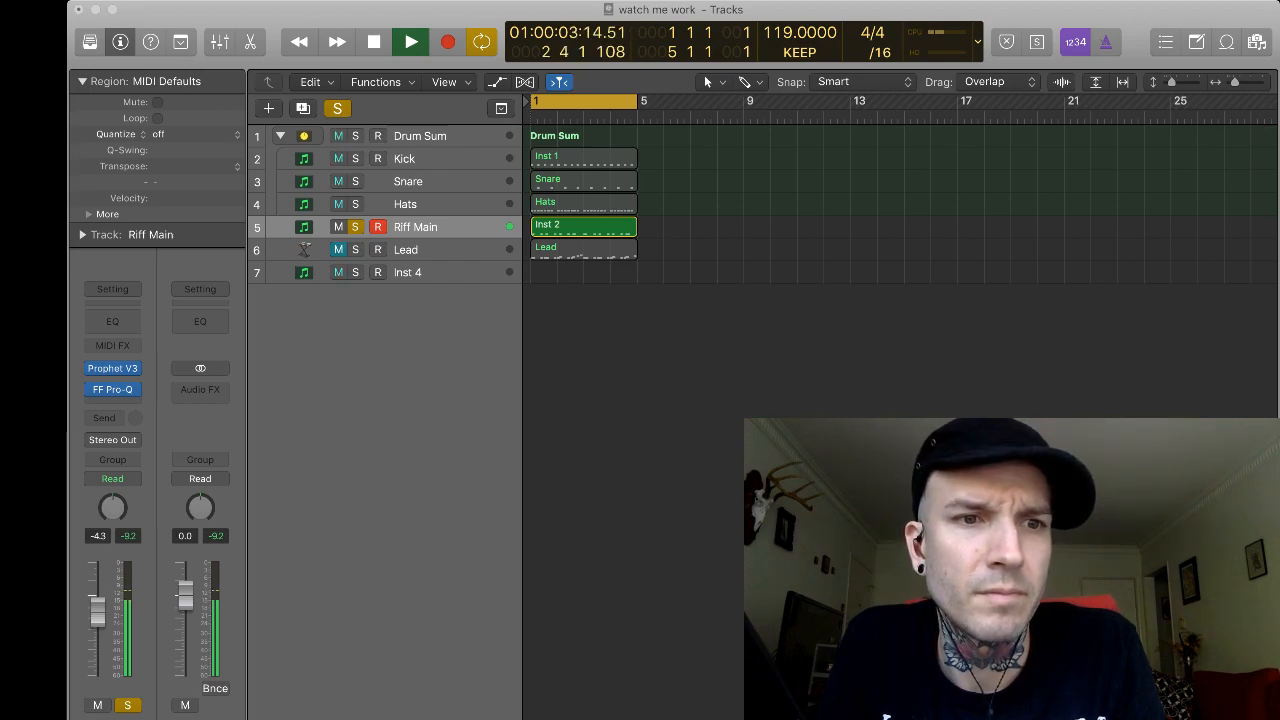
{"action": "key", "text": "space"}
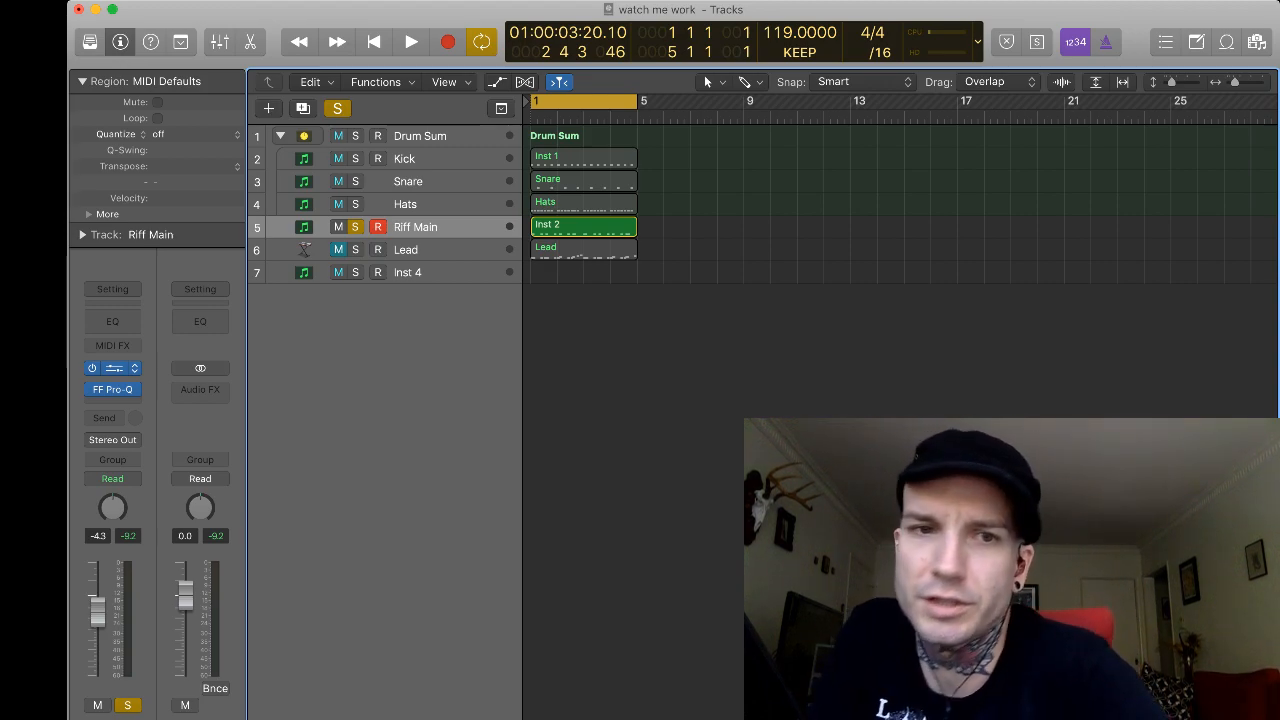
Replace the Prophet V3 instrument on the Riff Main track with Massive and audition the soloed riff.
{"action": "left_click", "coordinate": [113, 368]}
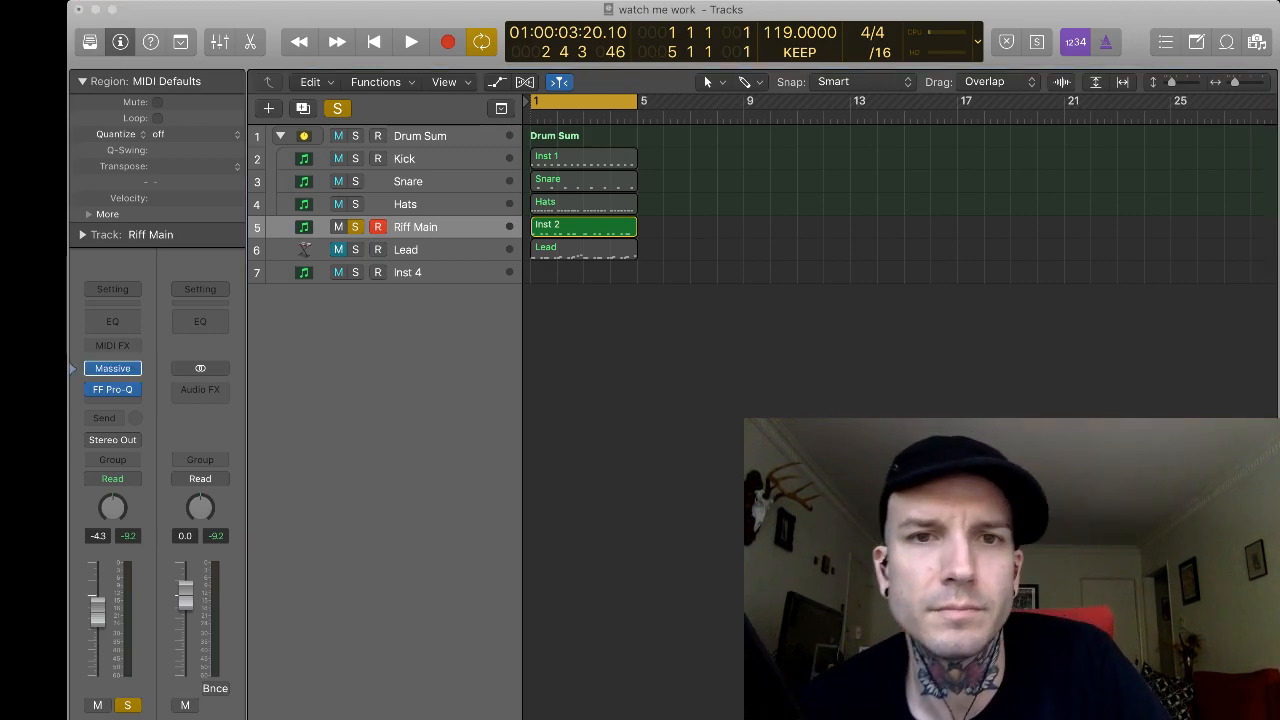
{"action": "key", "text": "space"}
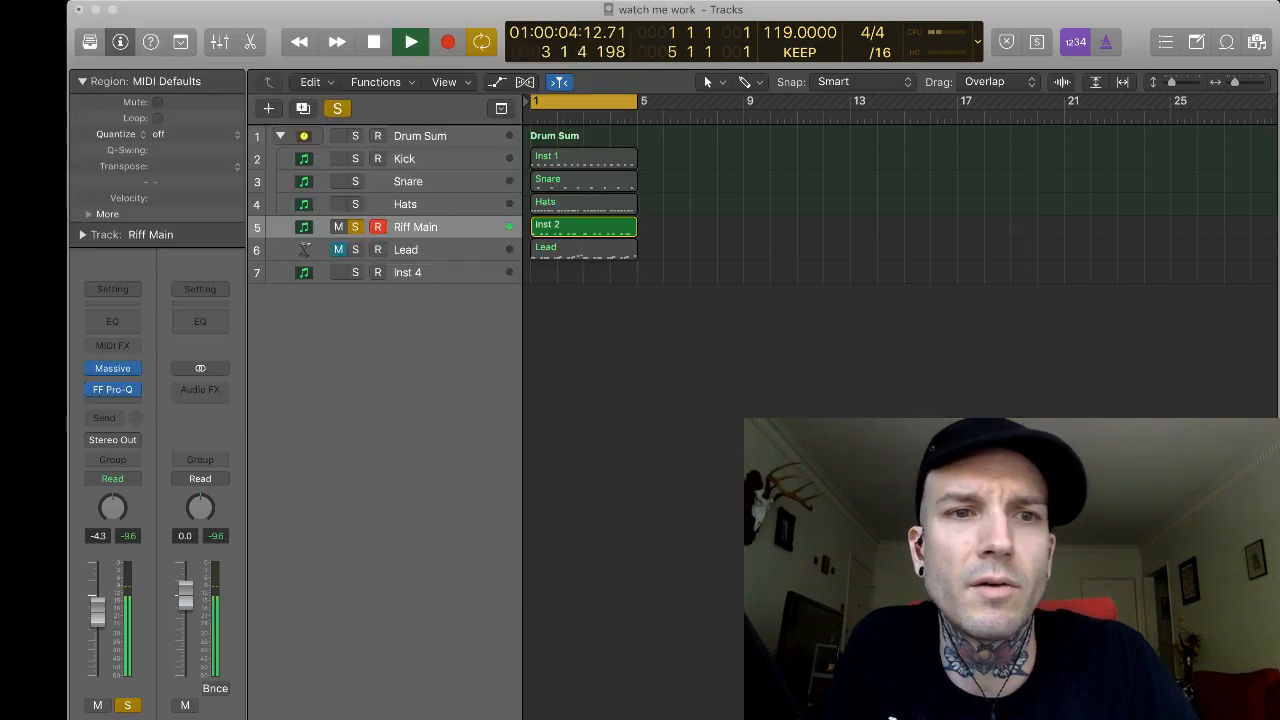
{"action": "key", "text": "space"}
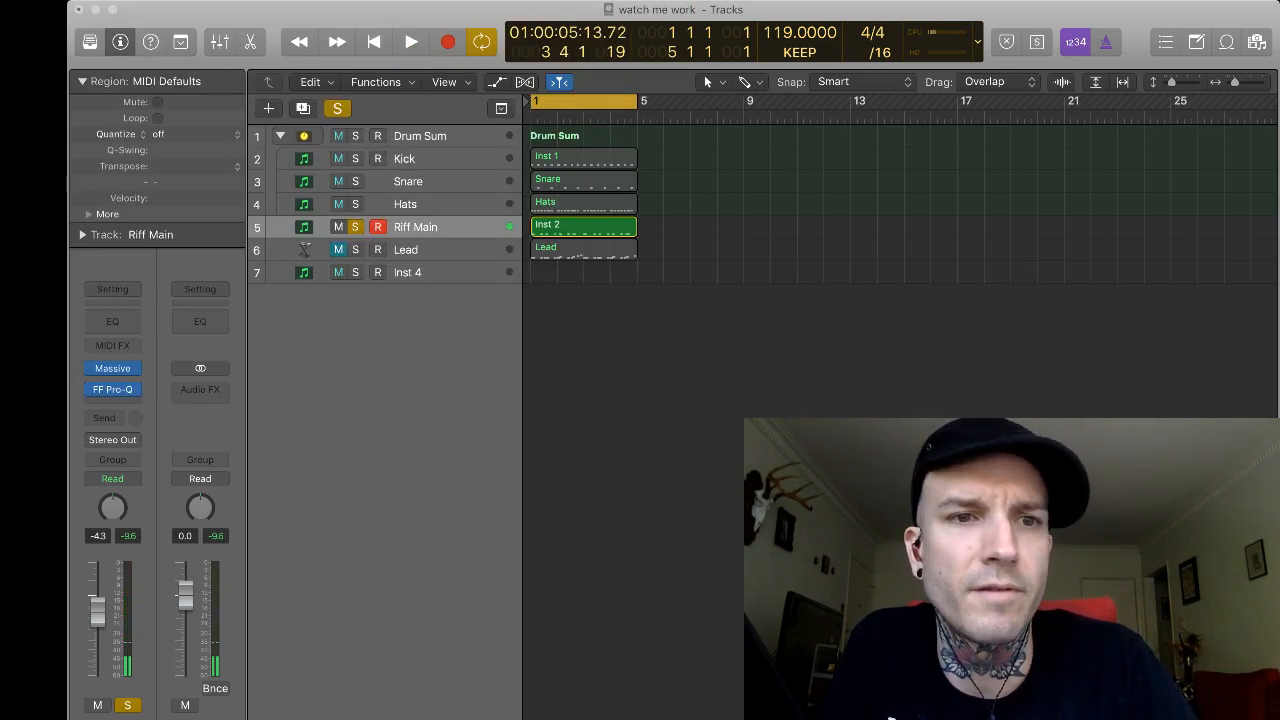
Start and stop the soloed Riff Main loop repeatedly to evaluate the Massive sound on the riff.
{"action": "key", "text": "space"}
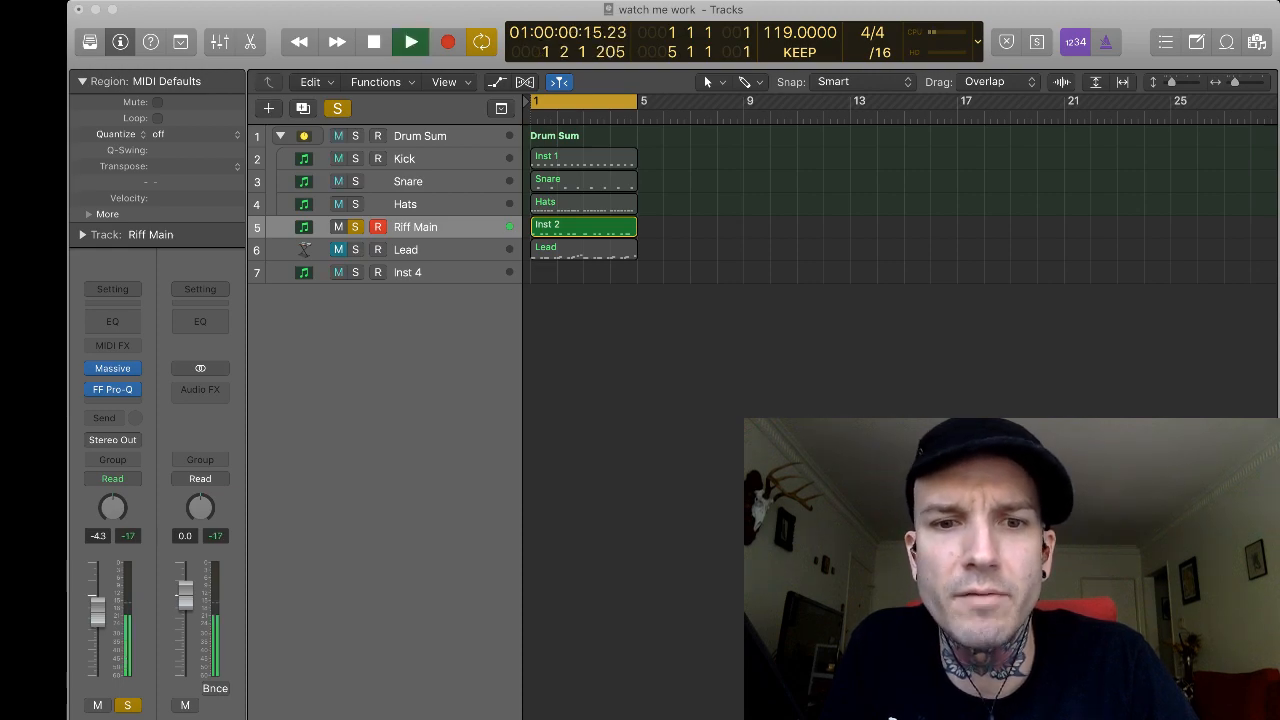
{"action": "key", "text": "space"}
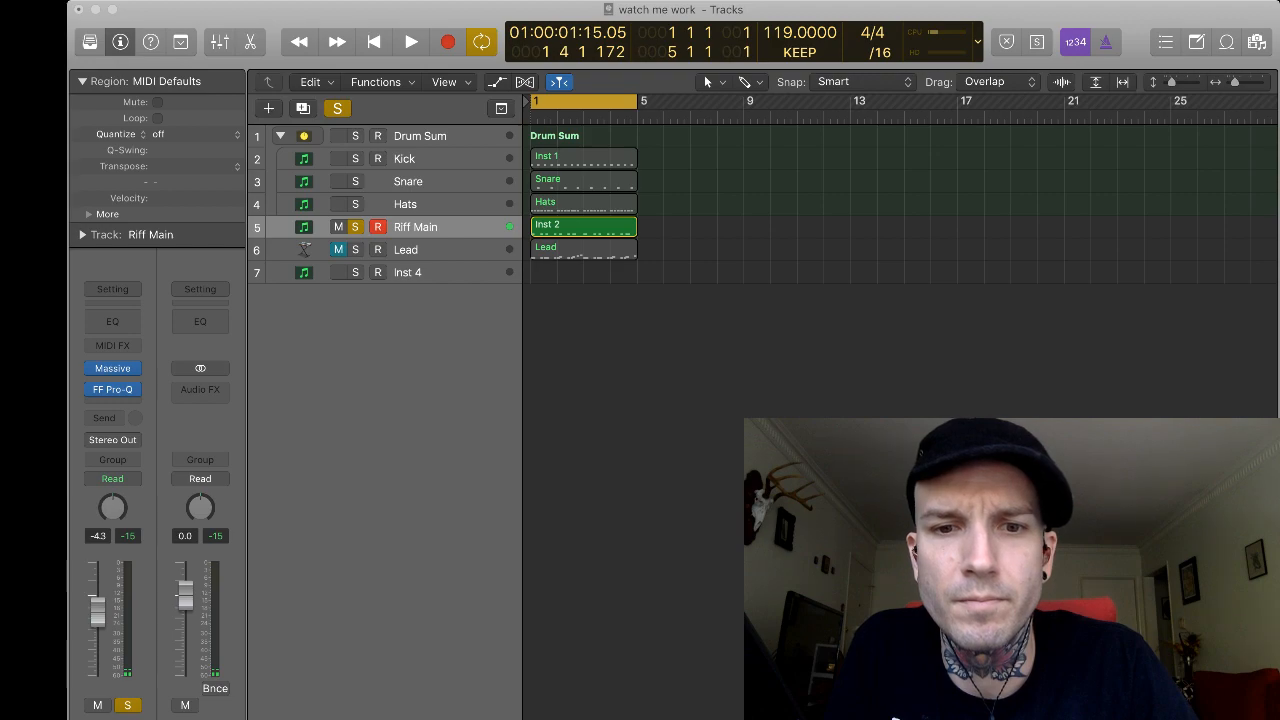
{"action": "key", "text": "space"}
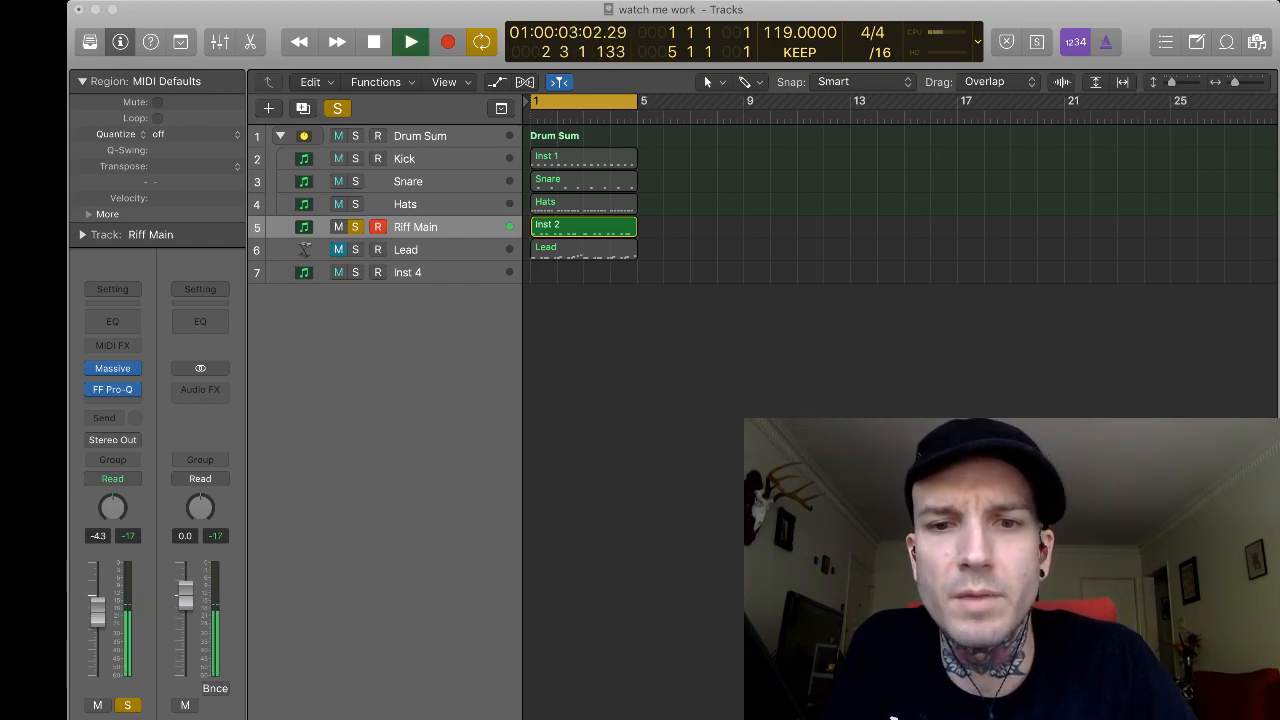
{"action": "key", "text": "space"}
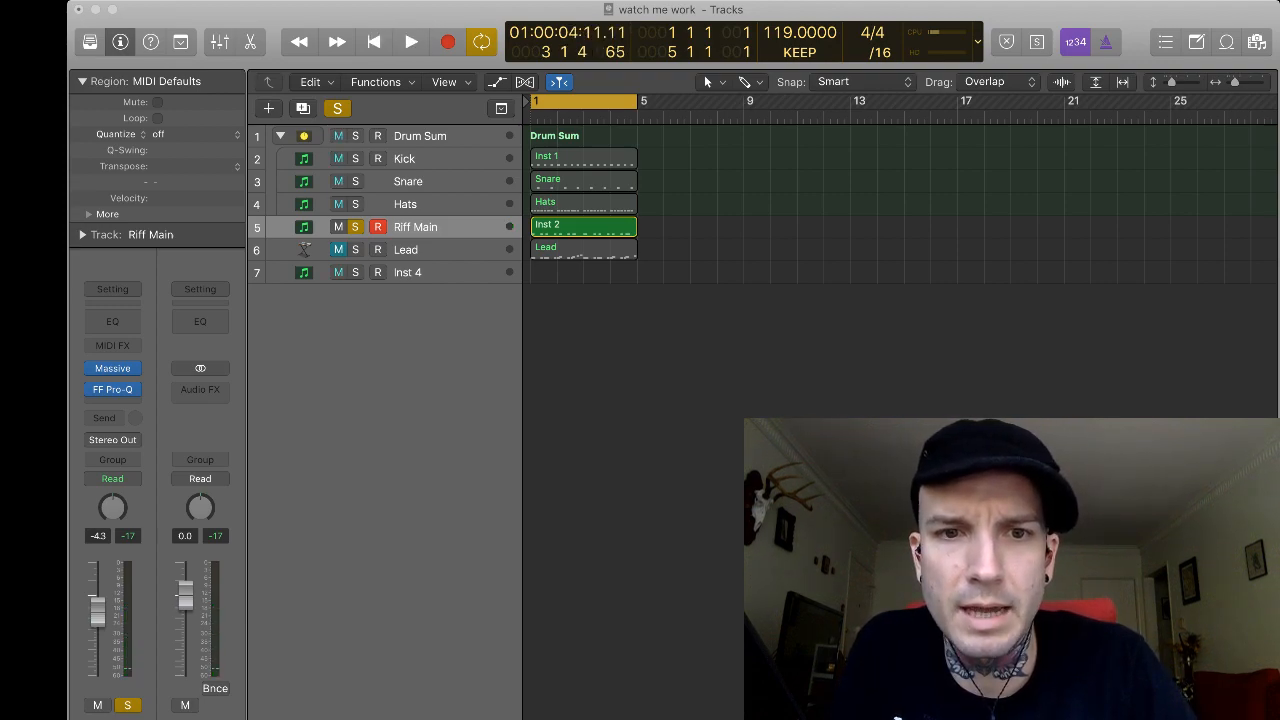
{"action": "key", "text": "space"}
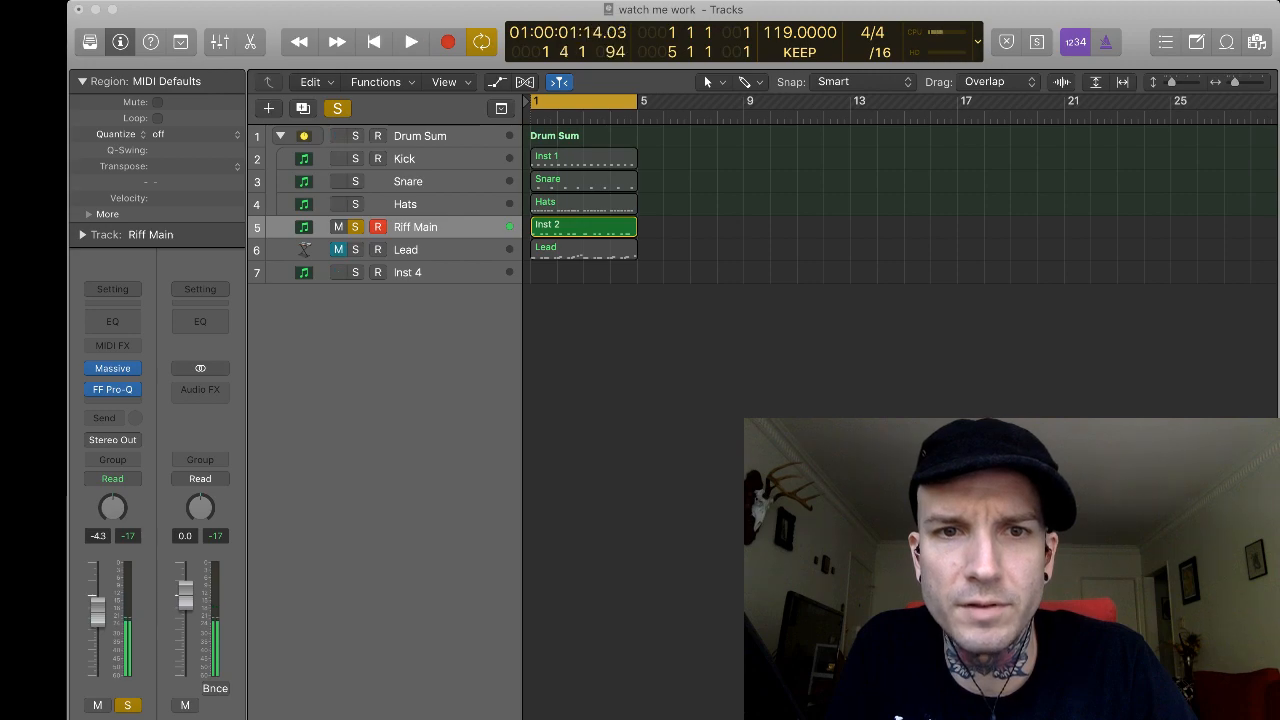
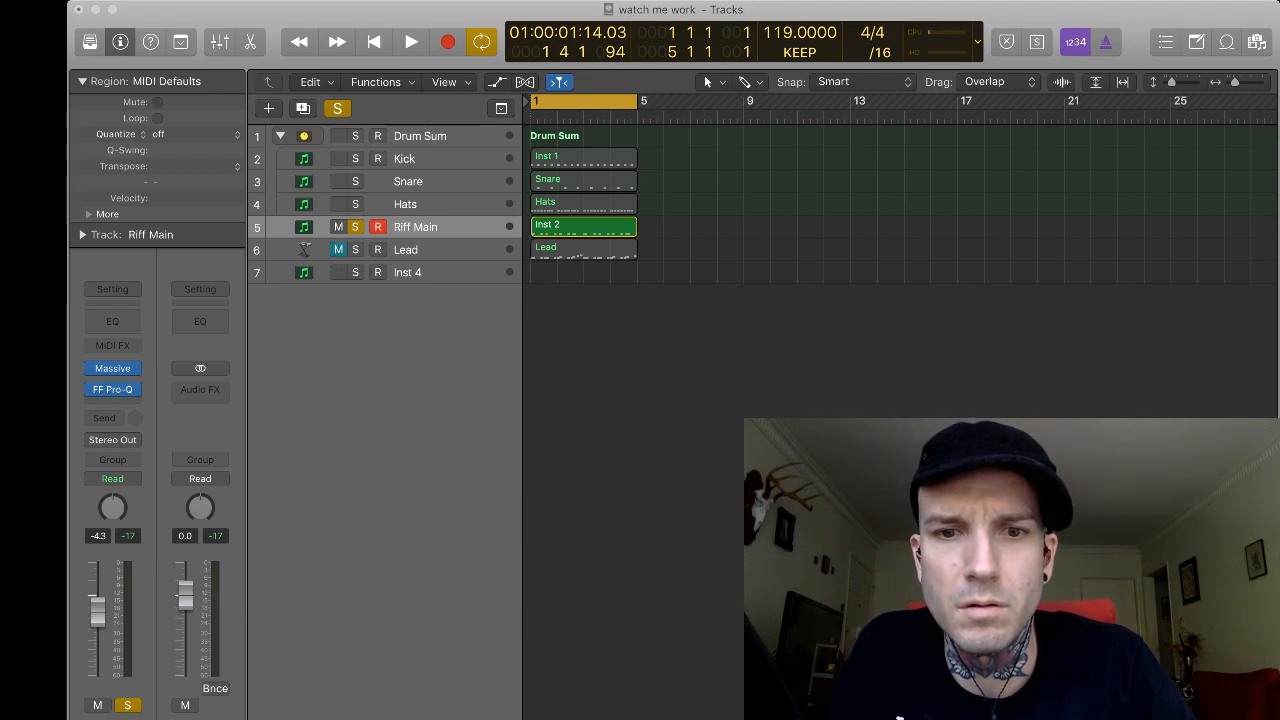
{"action": "key", "text": "space"}
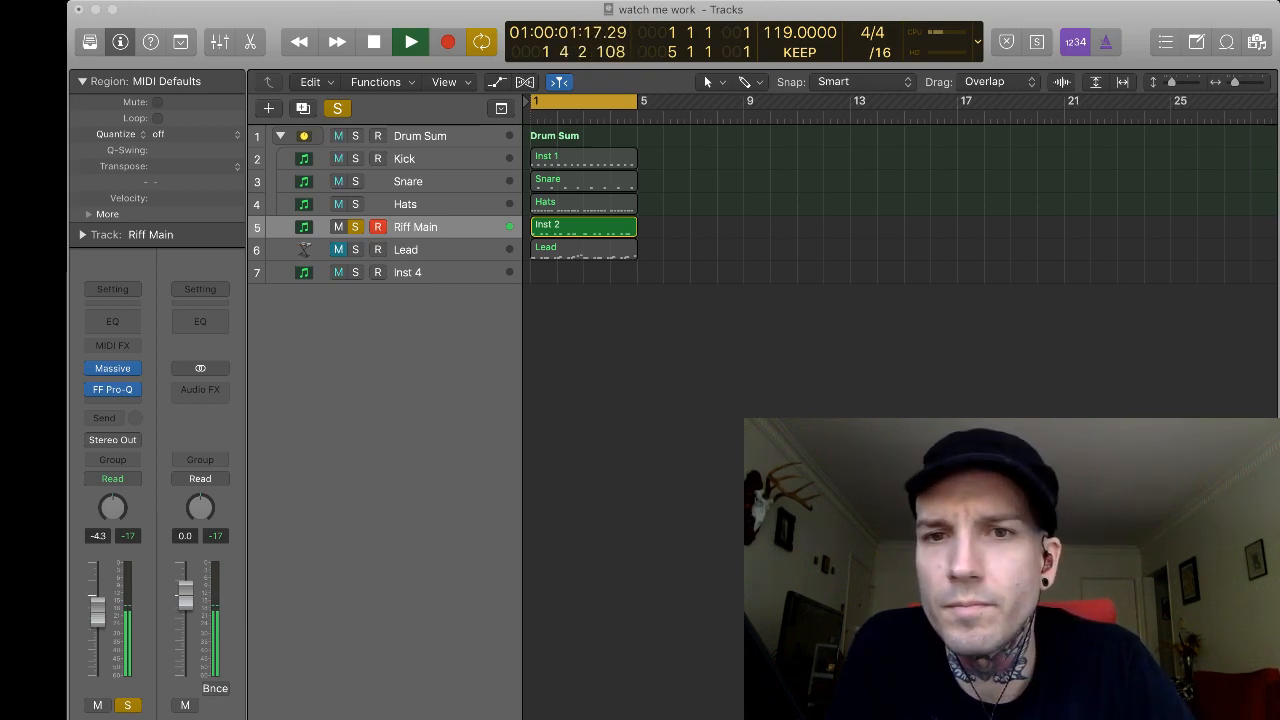
{"action": "key", "text": "space"}
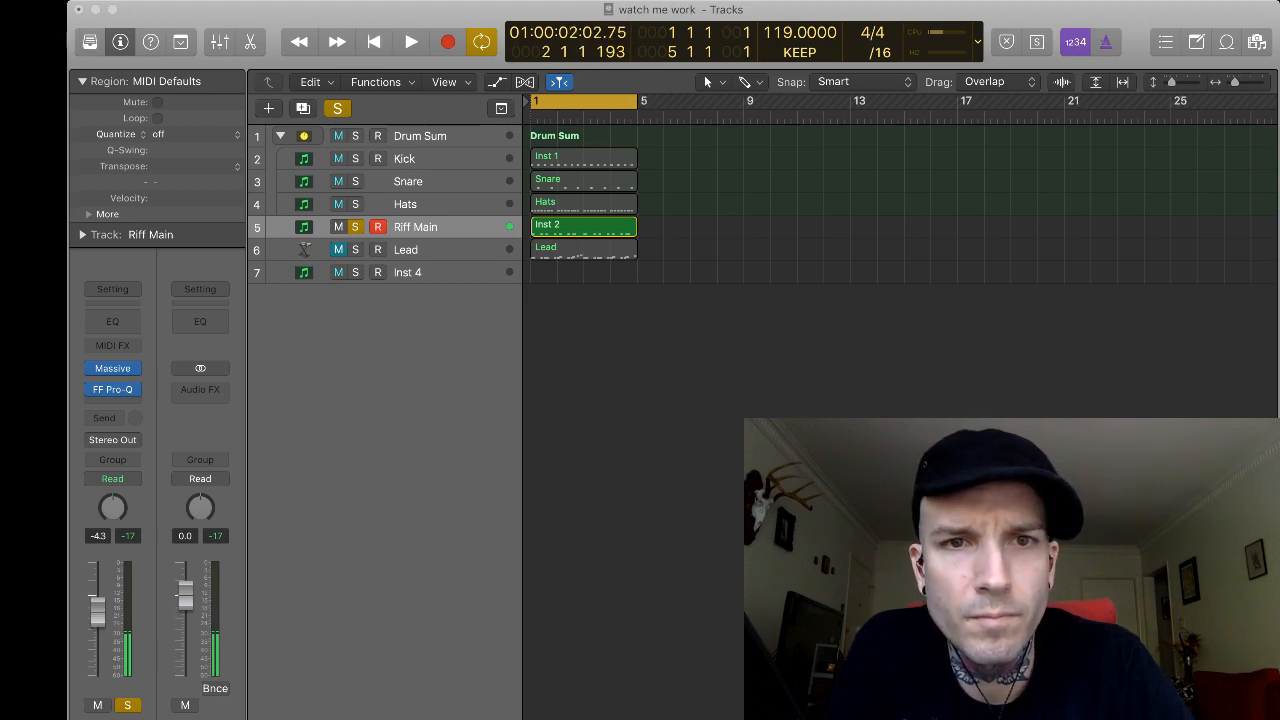
{"action": "key", "text": "space"}
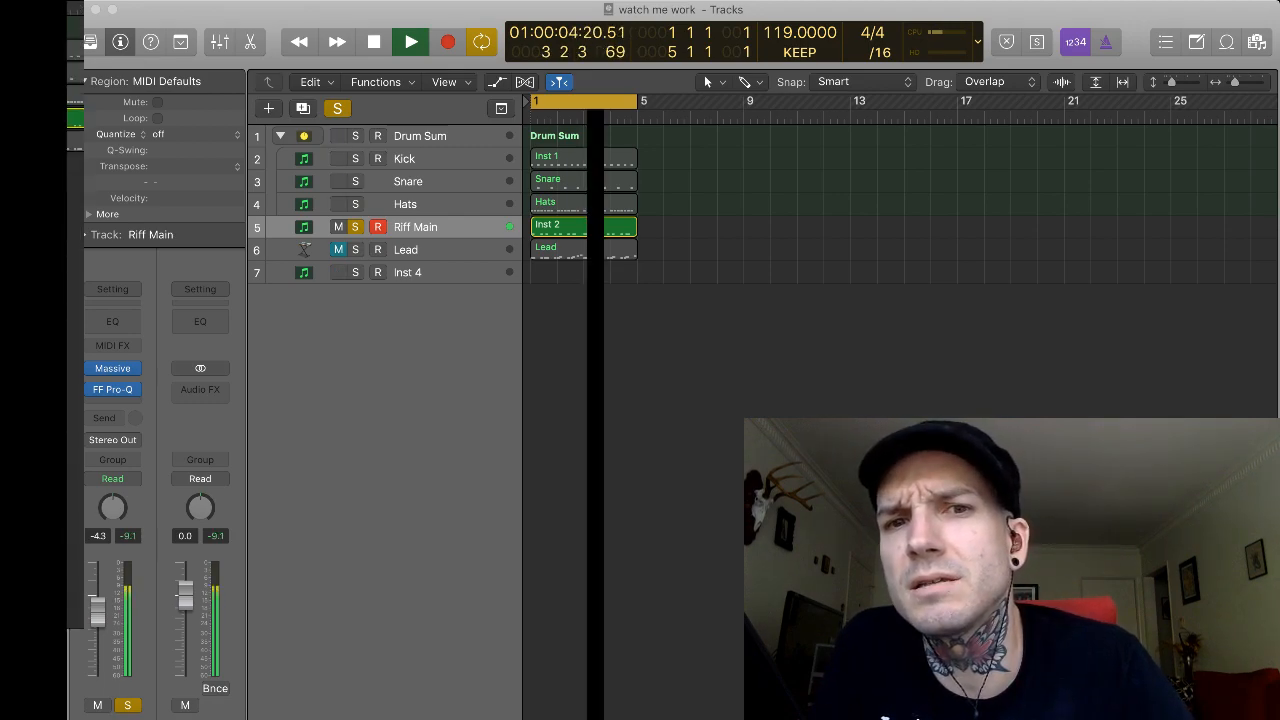
{"action": "key", "text": "space"}
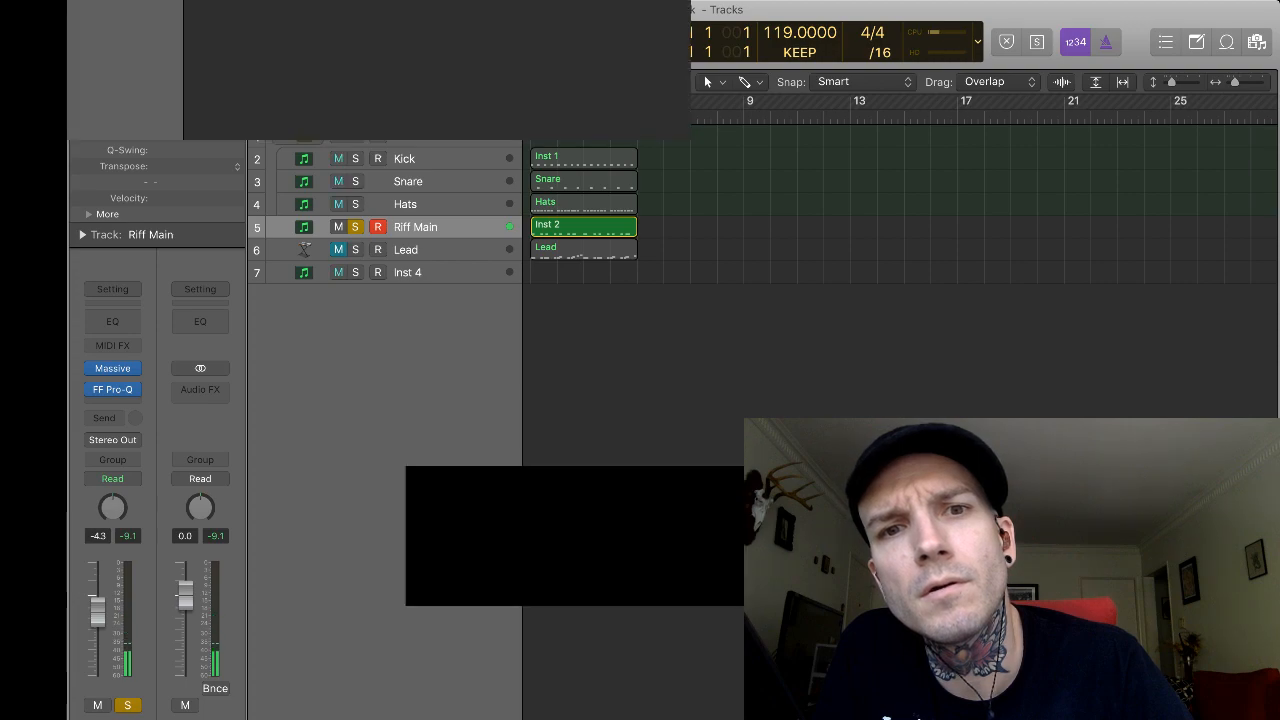
{"action": "key", "text": "space"}
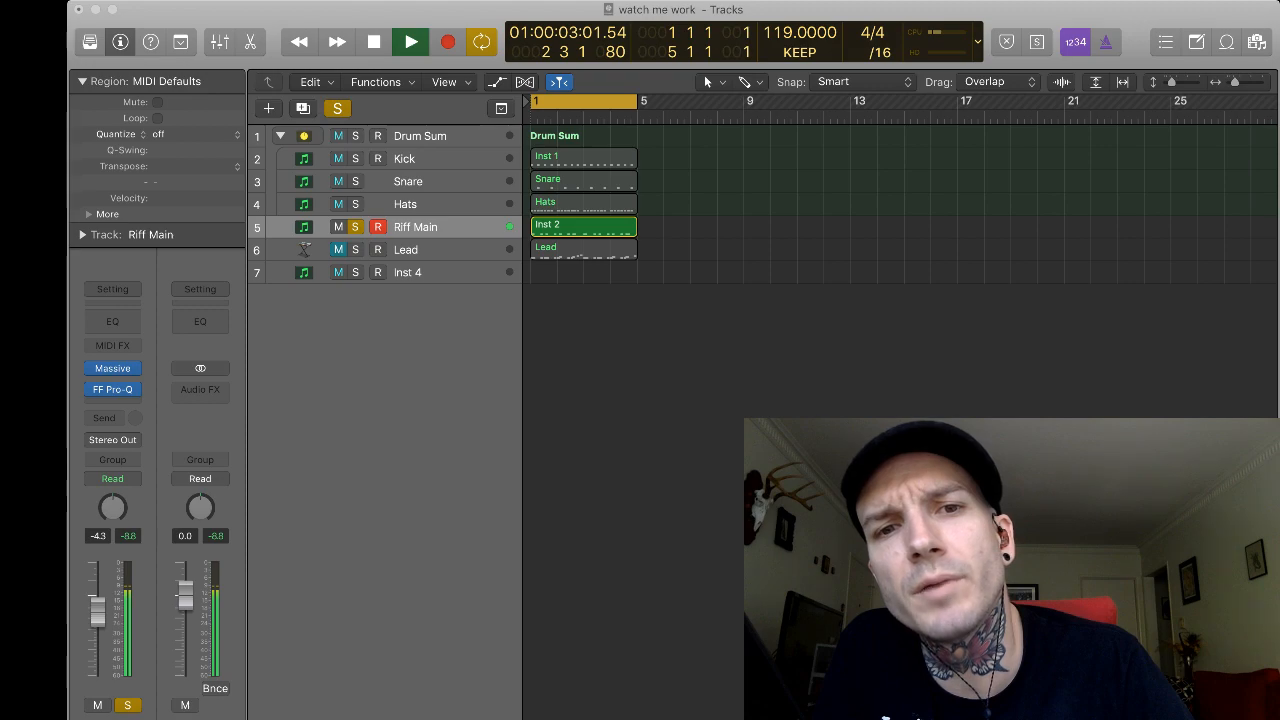
{"action": "key", "text": "space"}
{"action": "key", "text": "space"}
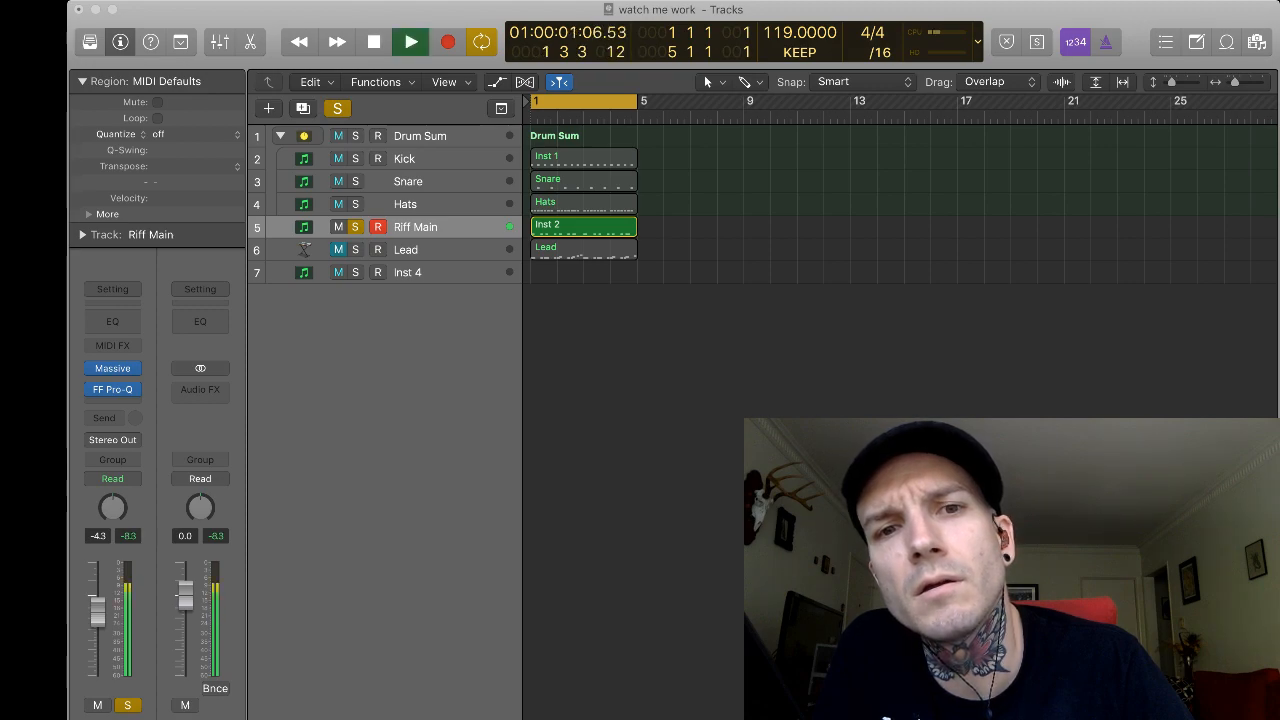
{"action": "key", "text": "space"}
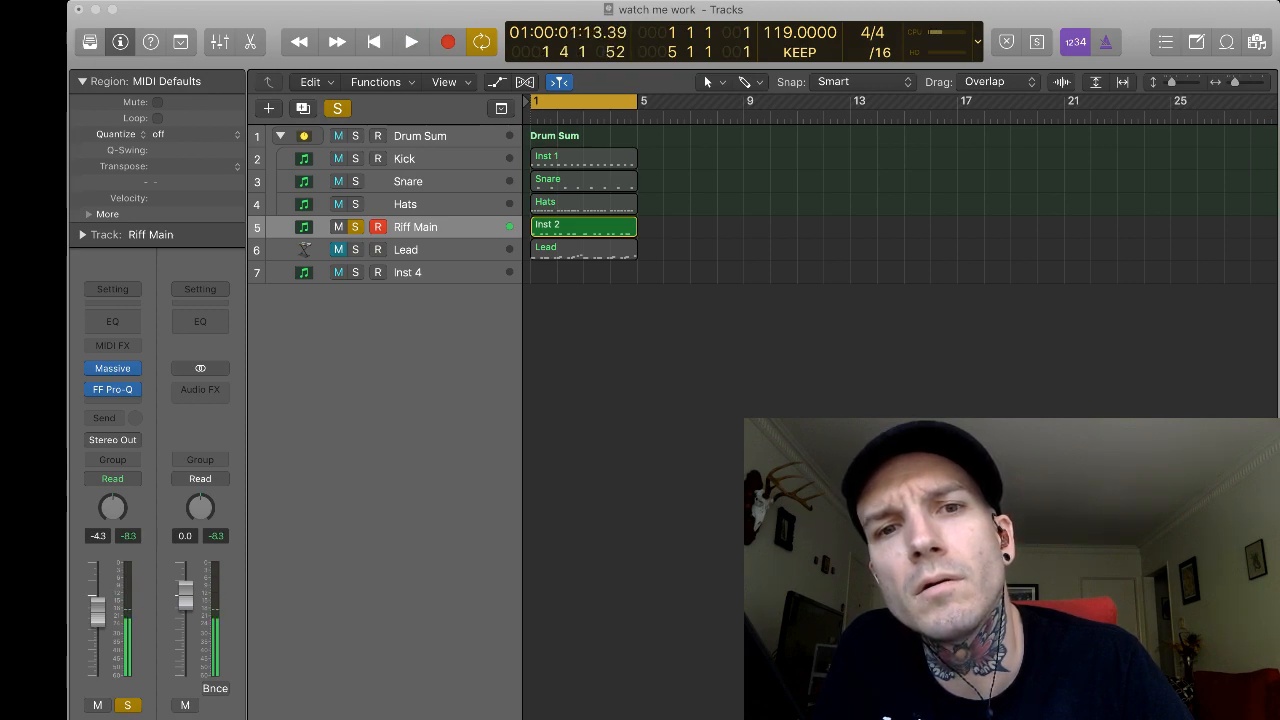
{"action": "key", "text": "space"}
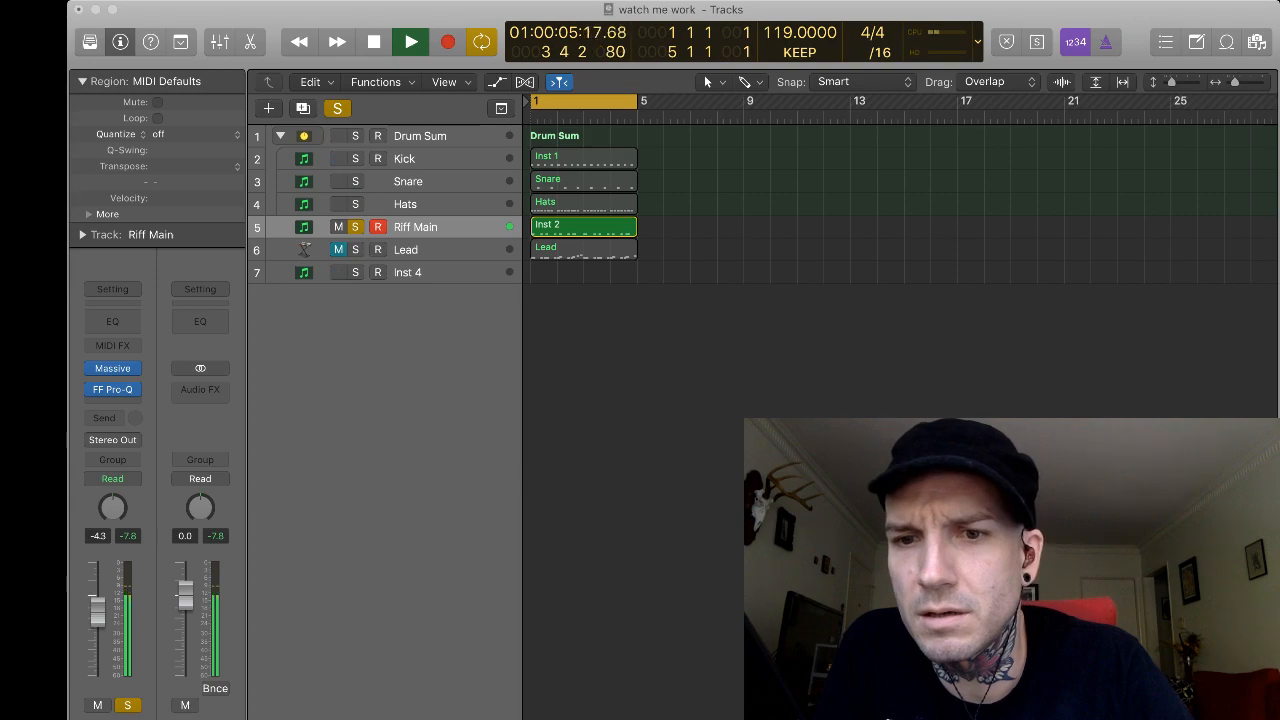
{"action": "key", "text": "space"}
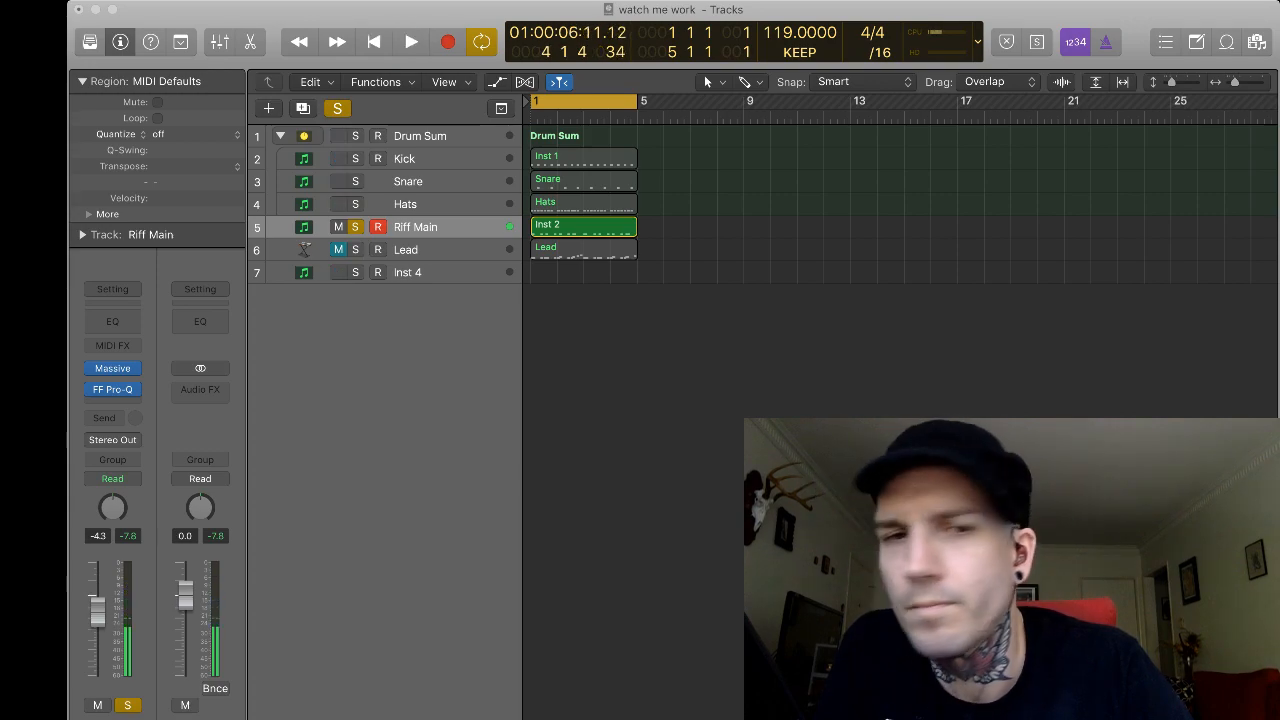
{"action": "key", "text": "space"}
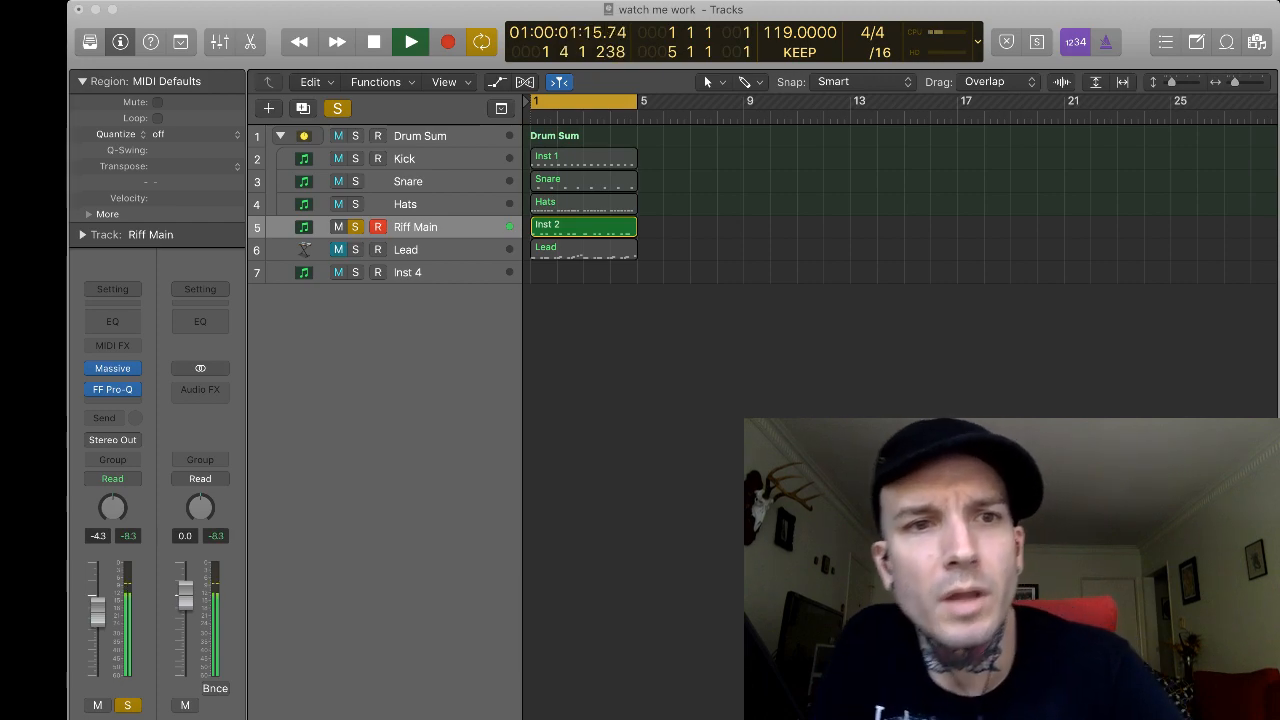
{"action": "key", "text": "space"}
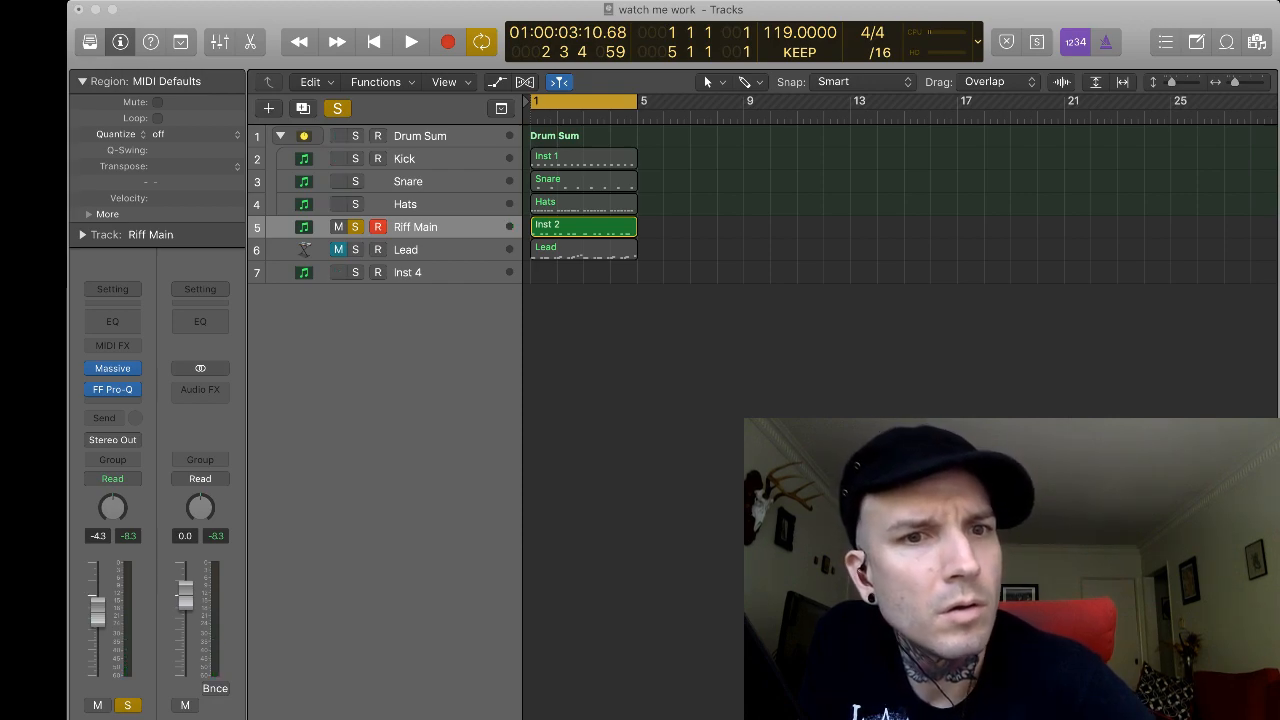
{"action": "key", "text": "space"}
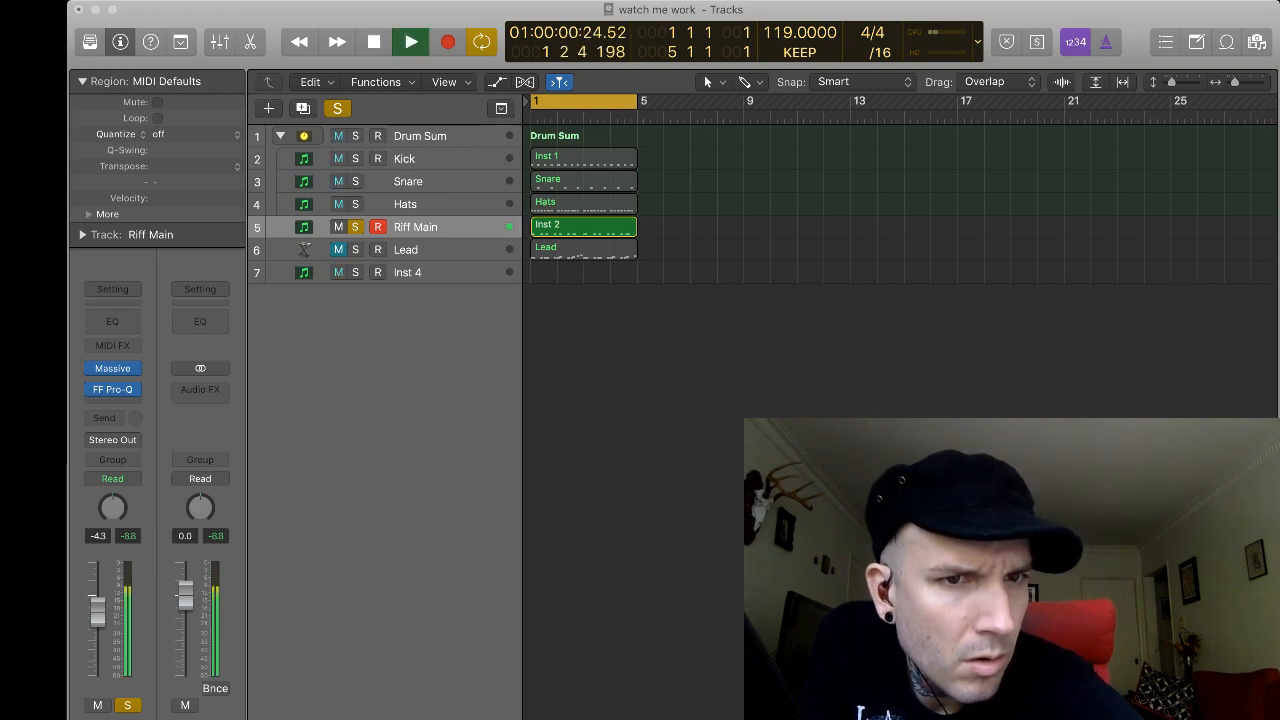
{"action": "key", "text": "space"}
{"action": "key", "text": "space"}
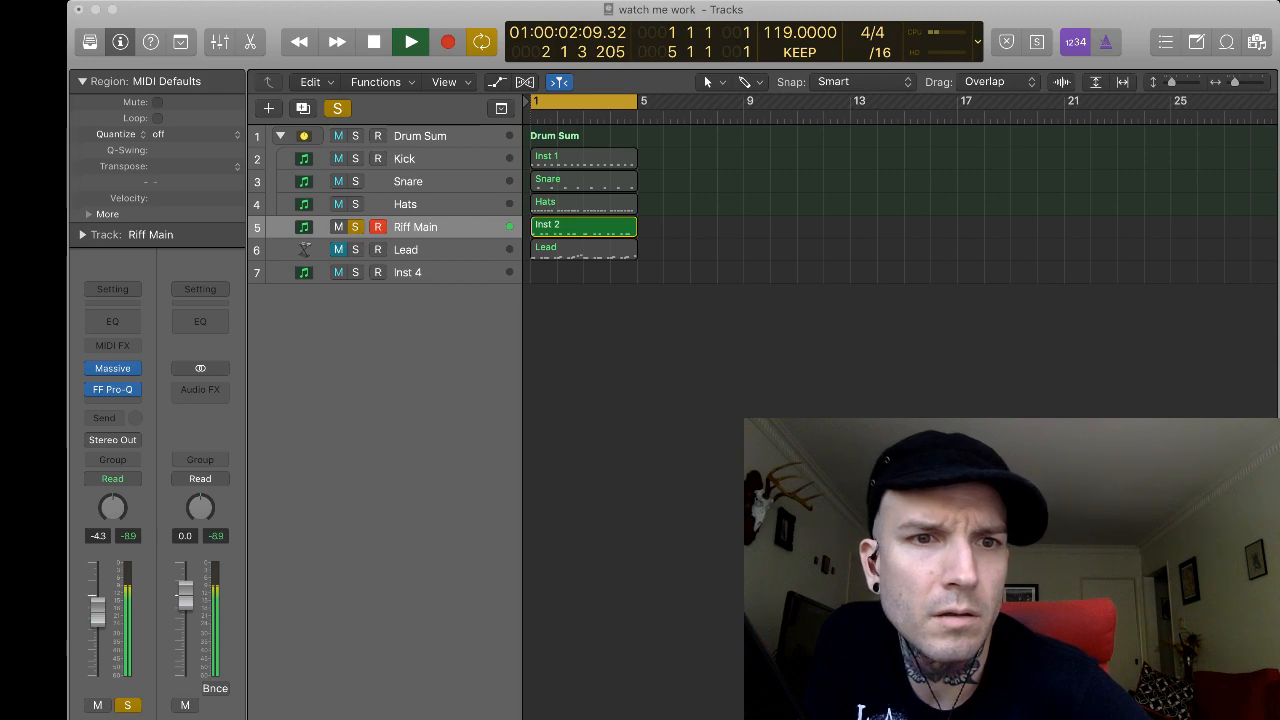
{"action": "key", "text": "space"}
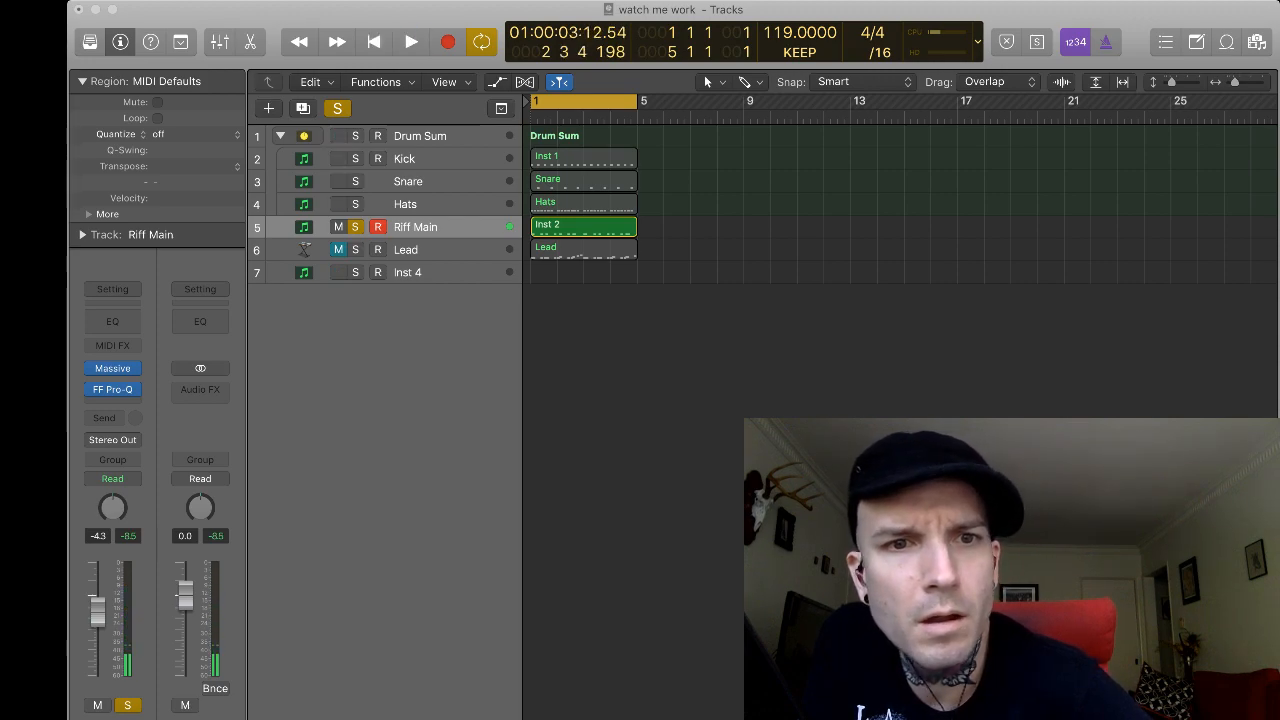
{"action": "key", "text": "space"}
{"action": "key", "text": "space"}
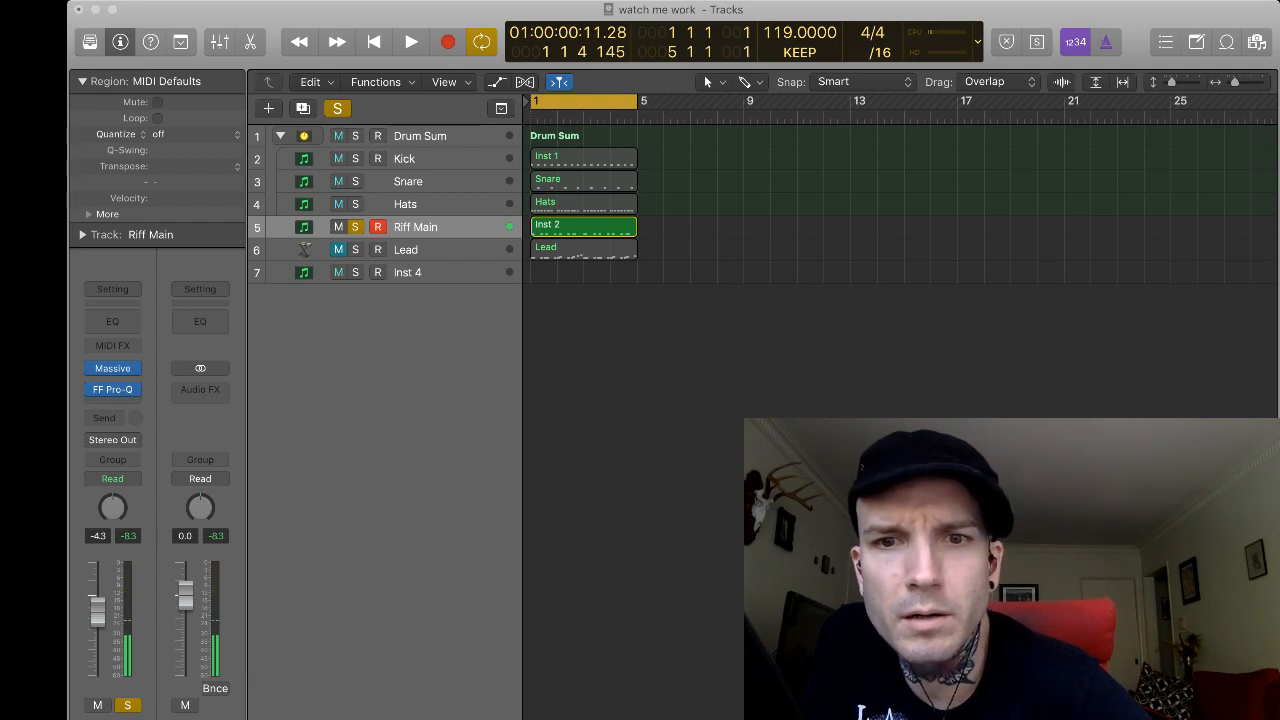
{"action": "key", "text": "space"}
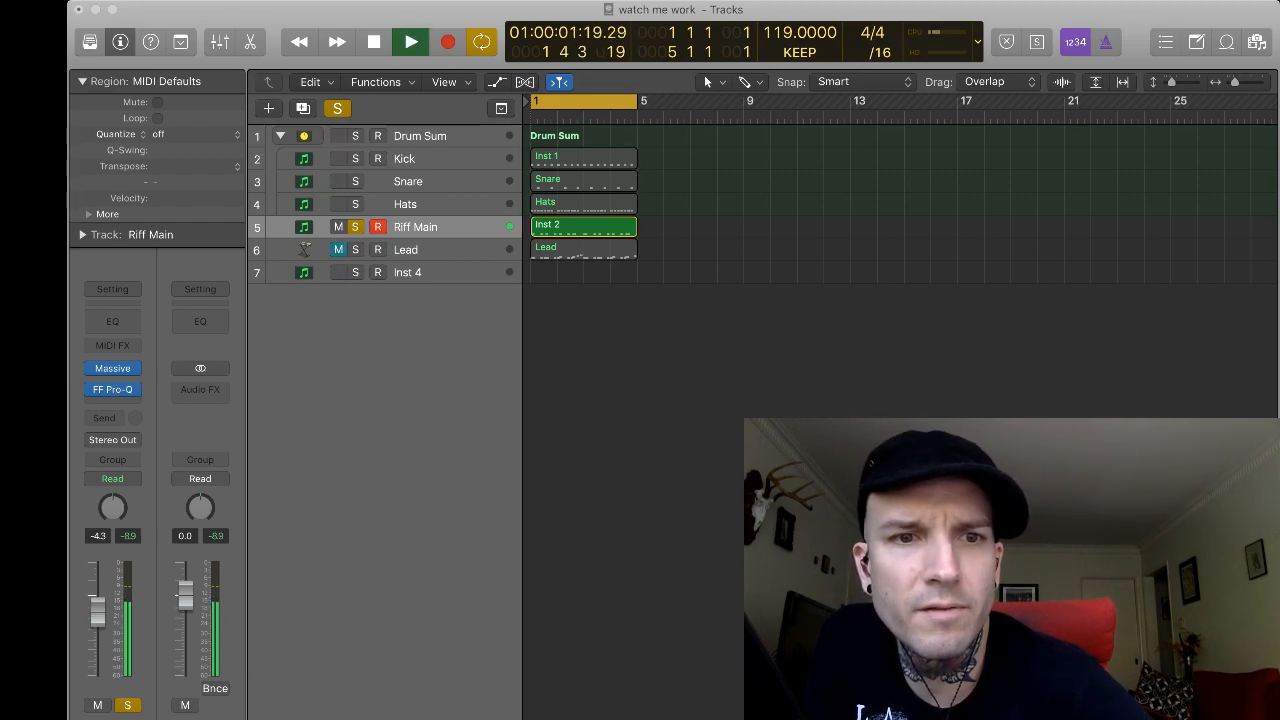
{"action": "key", "text": "space"}
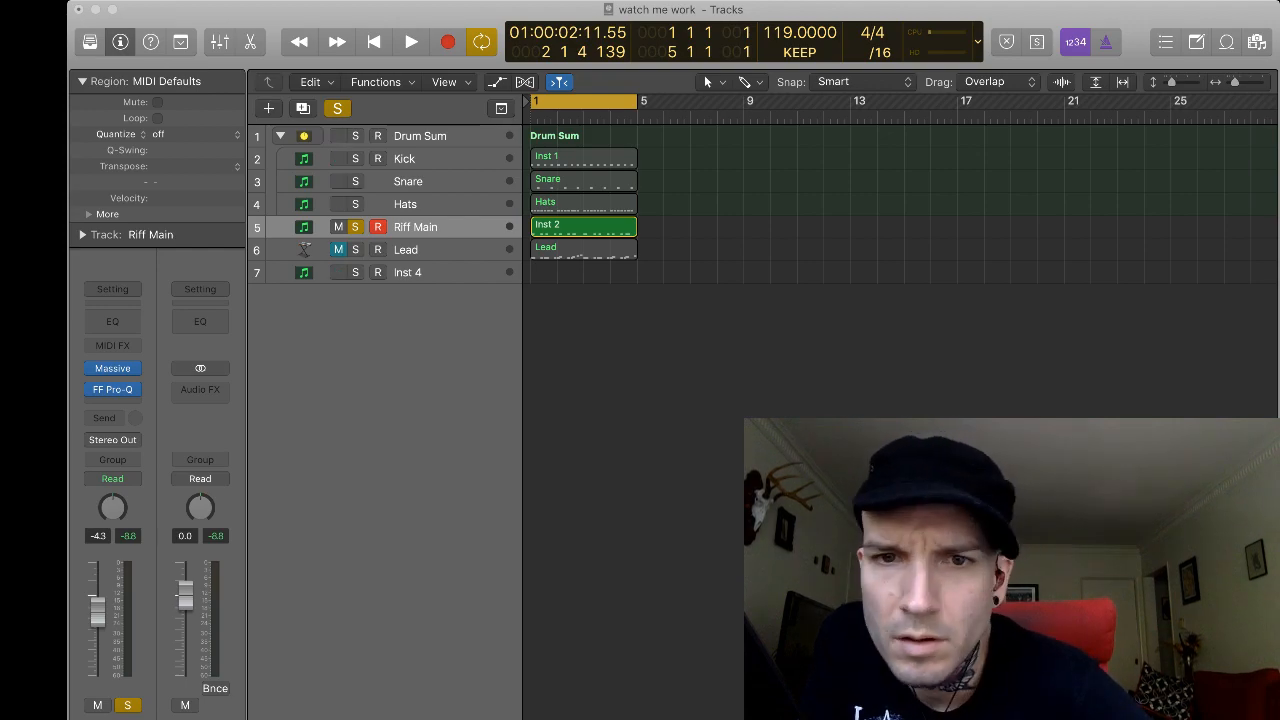
Play the opening bars of the soloed Riff Main part several times to judge the Massive sound and its level.
{"action": "key", "text": "space"}
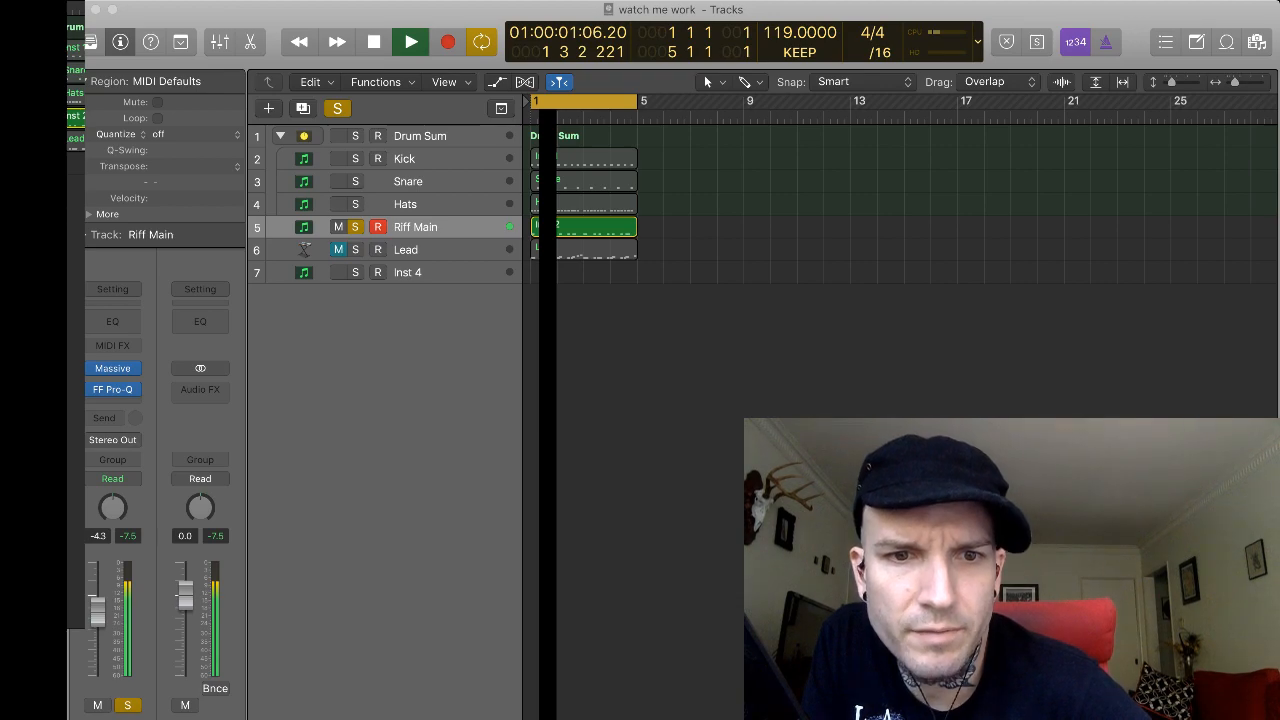
{"action": "key", "text": "space"}
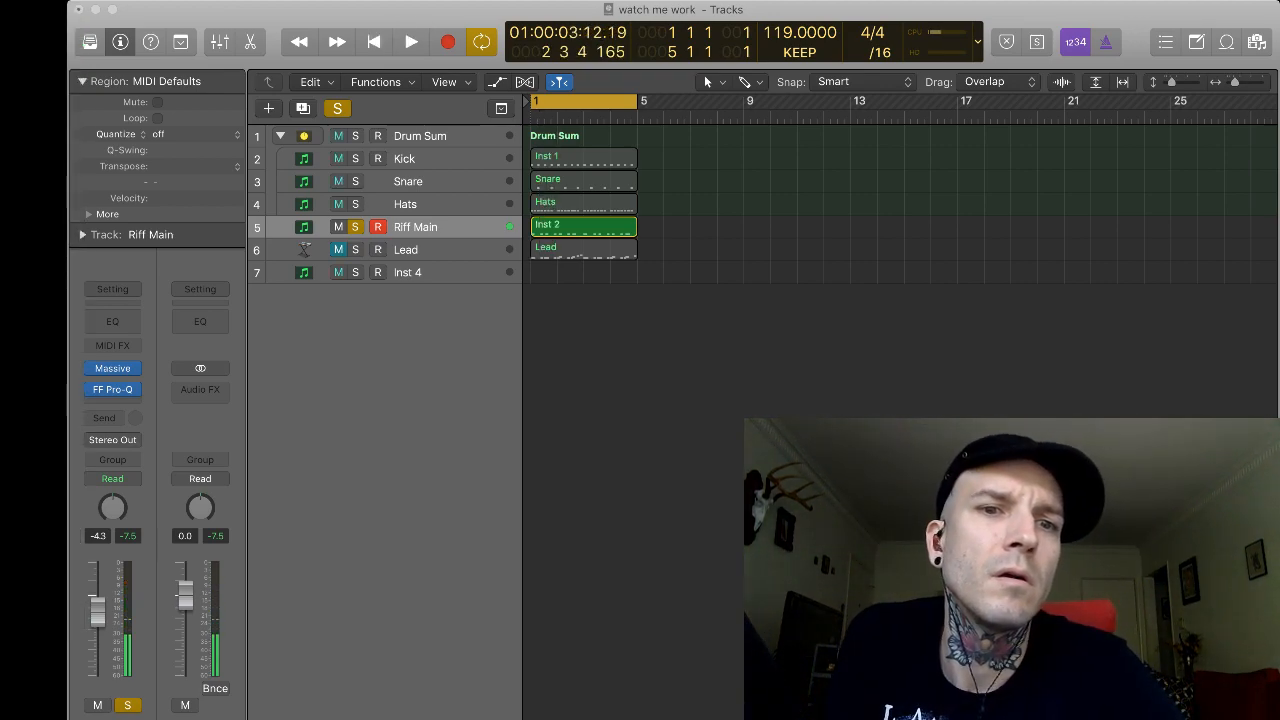
{"action": "key", "text": "space"}
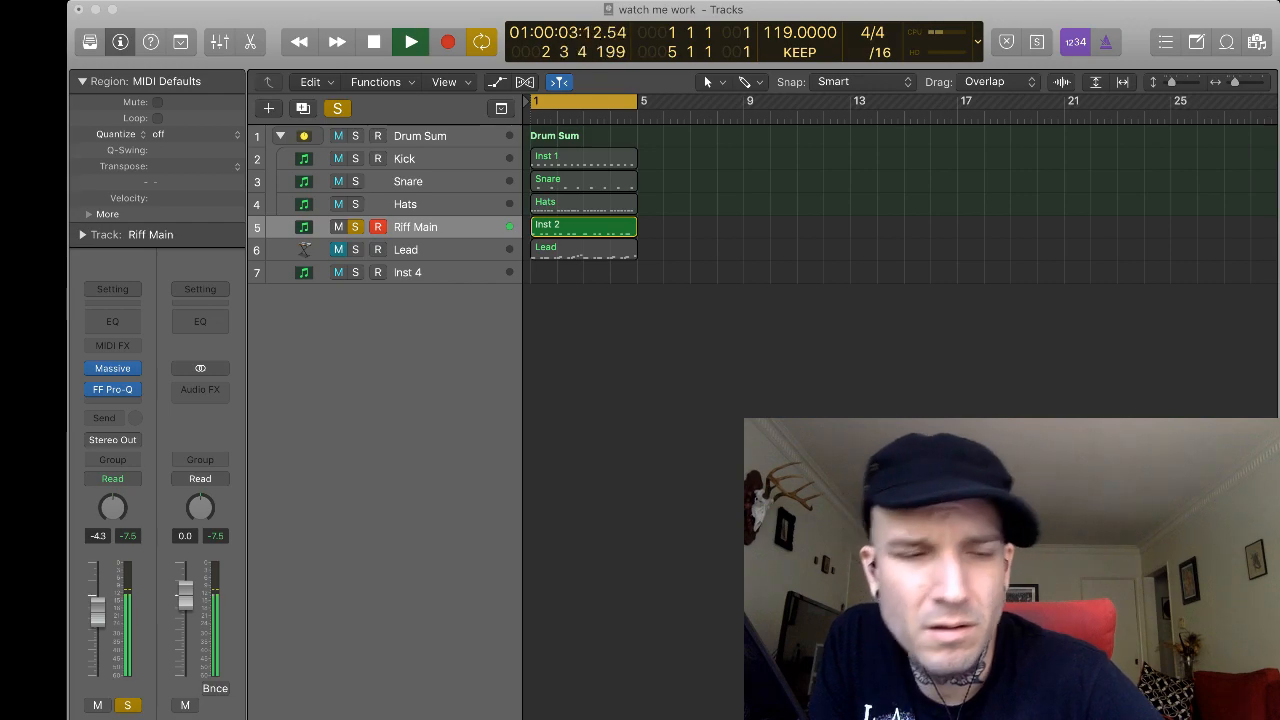
{"action": "key", "text": "space"}
{"action": "key", "text": "space"}
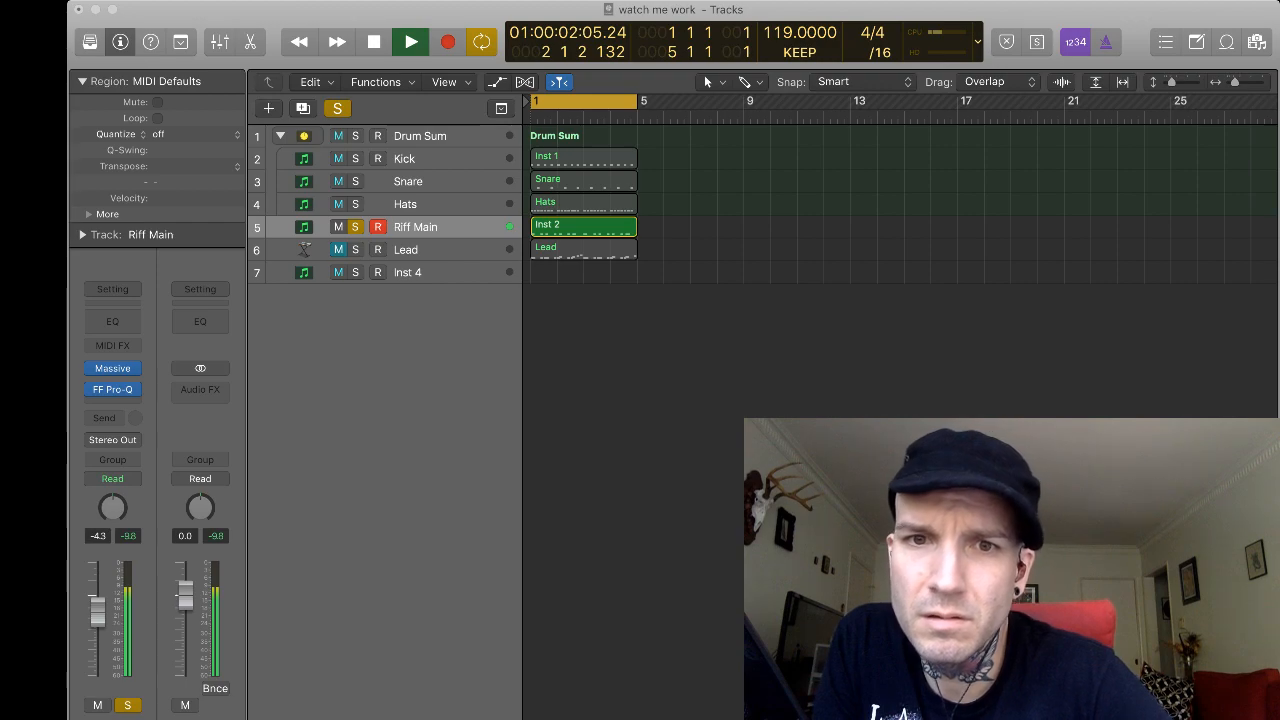
{"action": "key", "text": "space"}
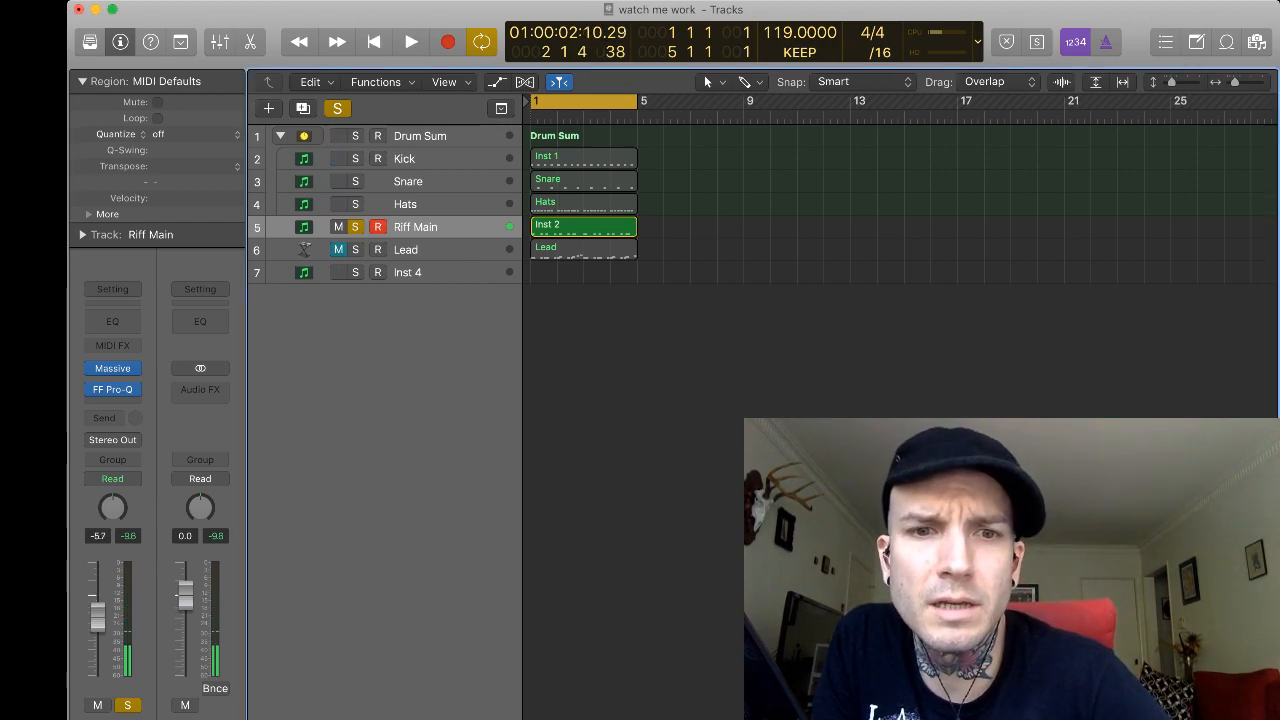
{"action": "key", "text": "space"}
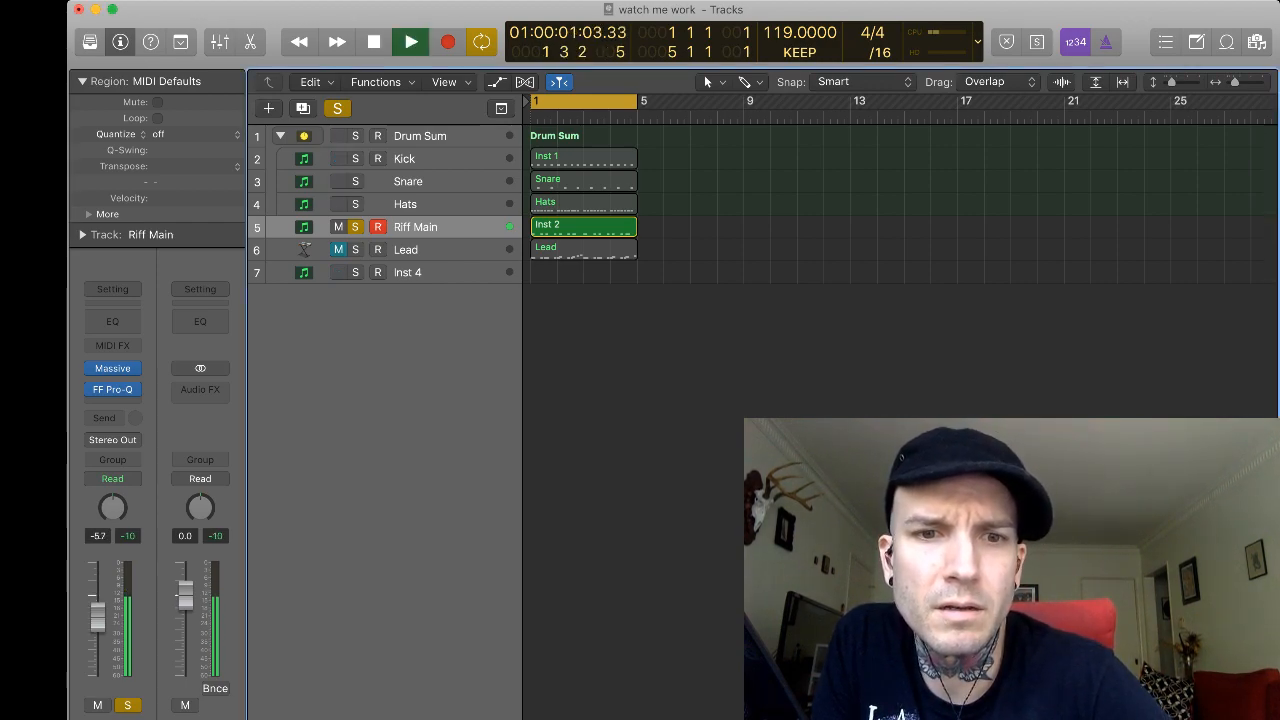
{"action": "key", "text": "space"}
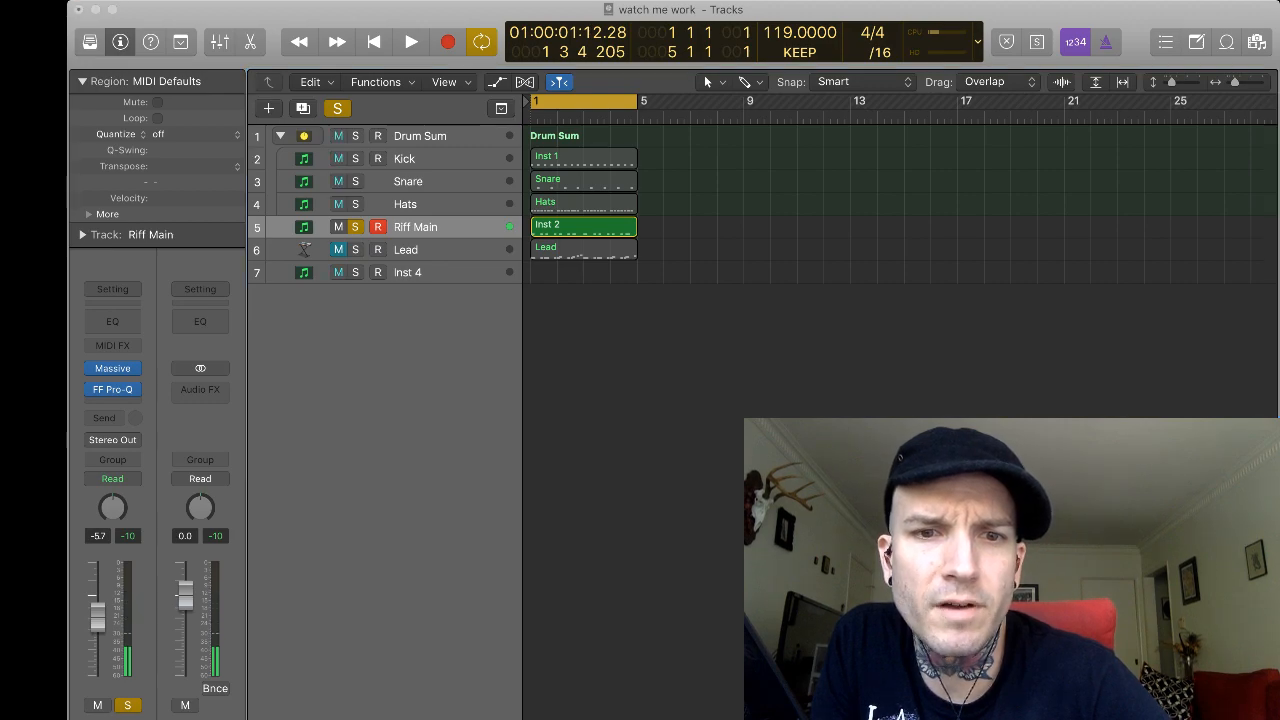
{"action": "key", "text": "space"}
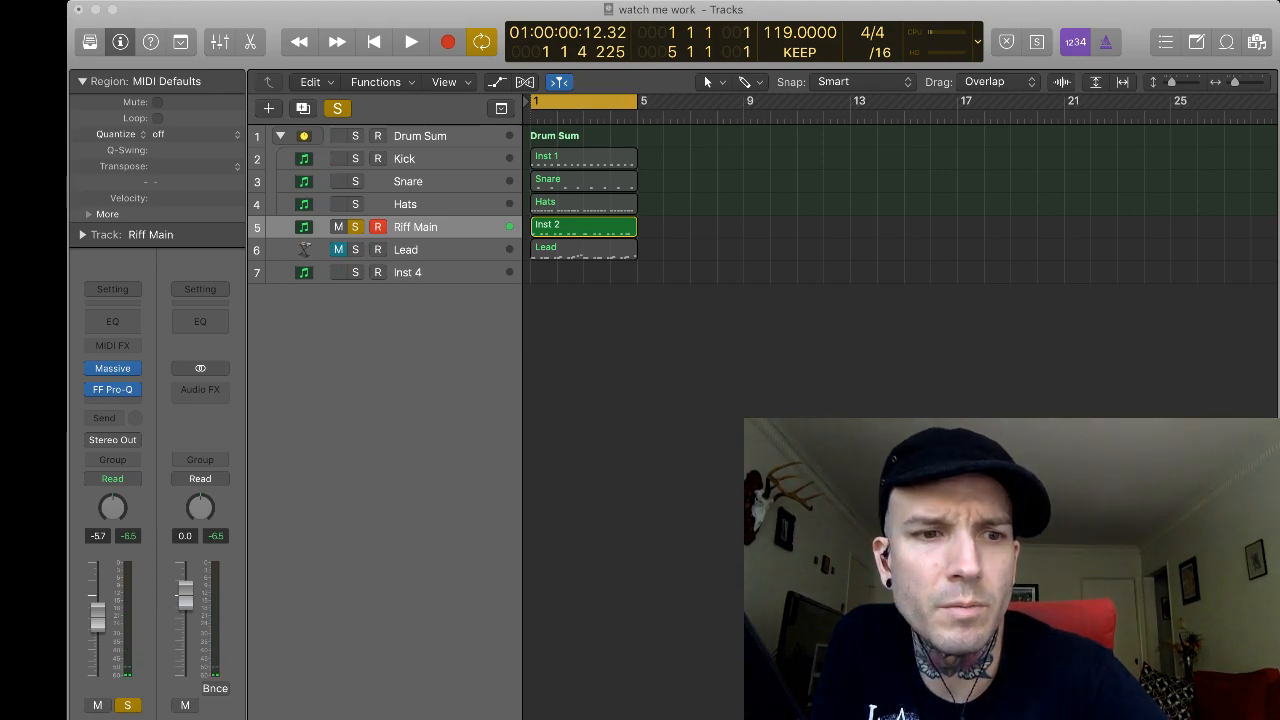
{"action": "key", "text": "space"}
{"action": "key", "text": "space"}
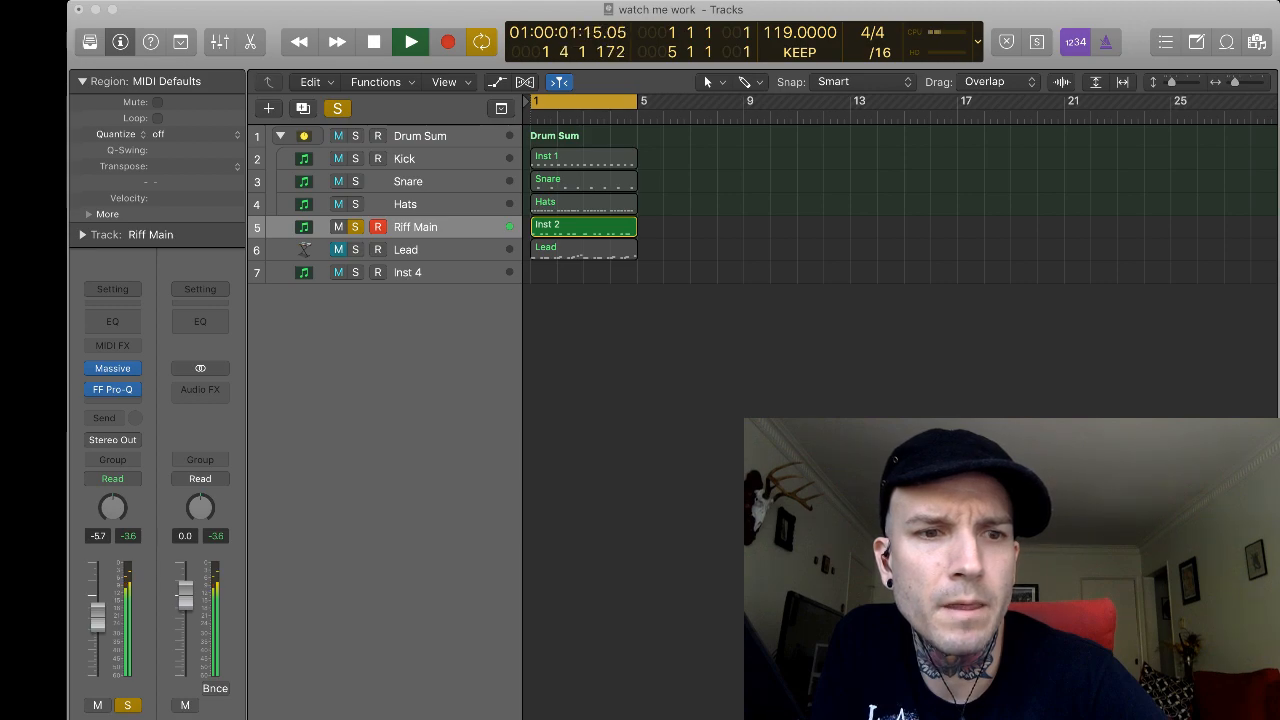
Lower the Riff Main channel volume to -11.6 dB and audition the soloed riff at that level.
{"action": "left_click_drag", "start_coordinate": [98, 617], "coordinate": [98, 634]}
{"action": "key", "text": "space"}
{"action": "key", "text": "space"}
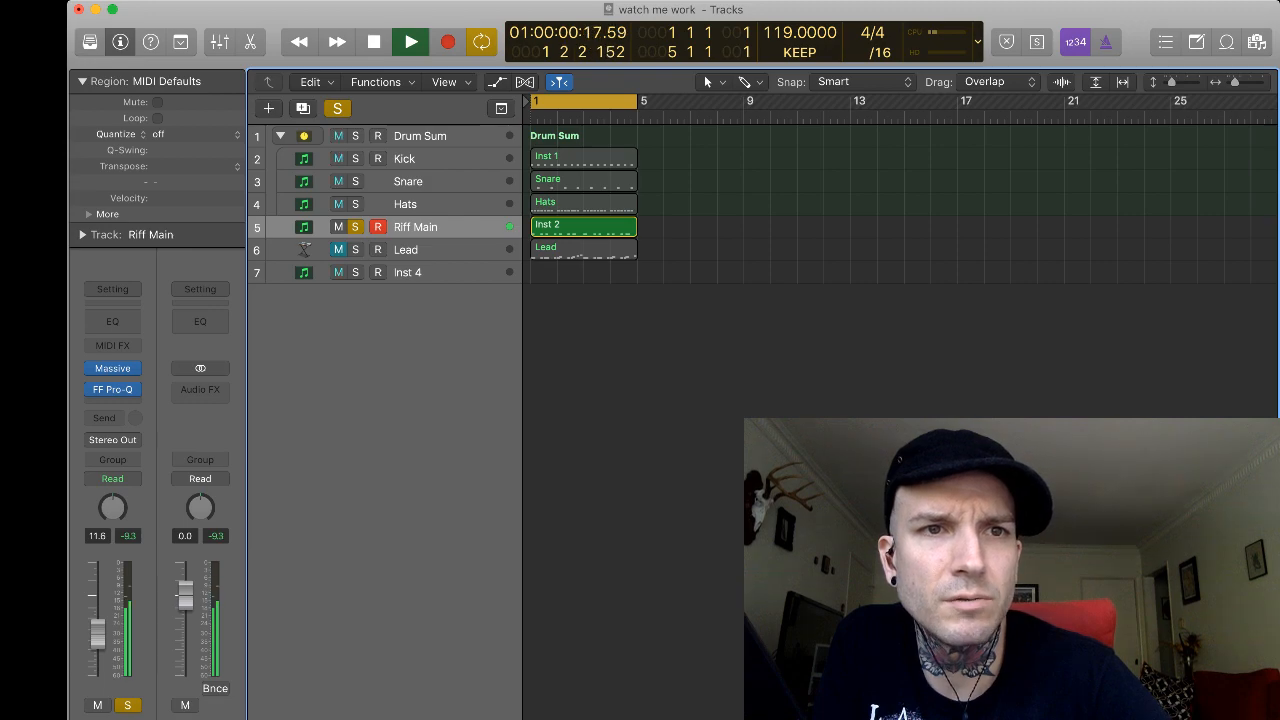
{"action": "key", "text": "space"}
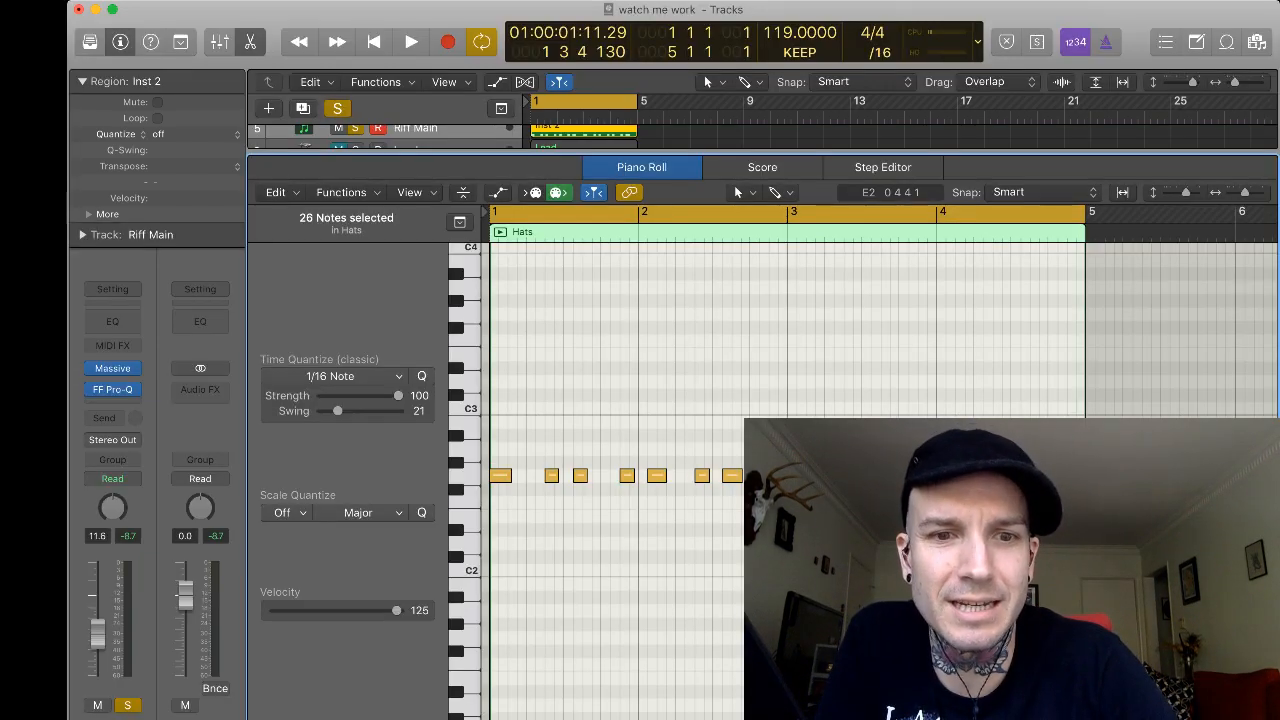
Transpose all the G2 riff notes in the Inst 2 region down one octave to G1 and play the loop.
{"action": "left_click", "coordinate": [466, 475]}
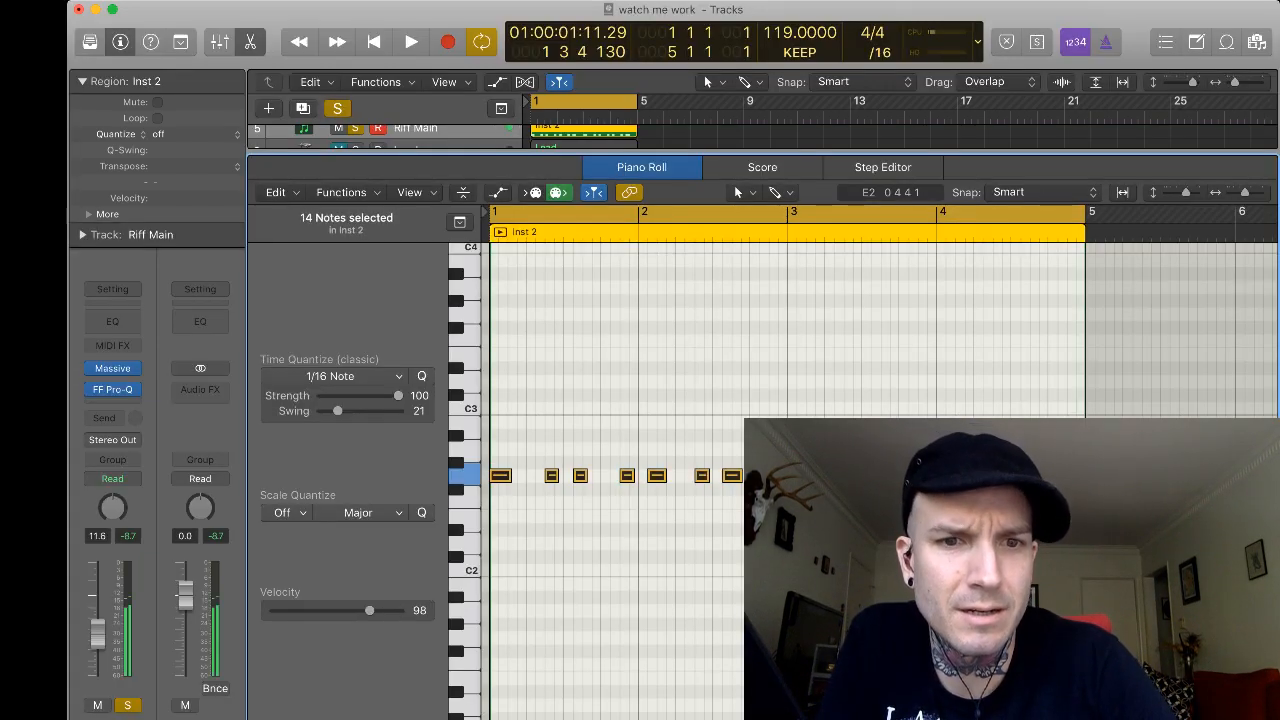
{"action": "scroll", "coordinate": [500, 568], "scroll_direction": "down", "scroll_amount": 3}
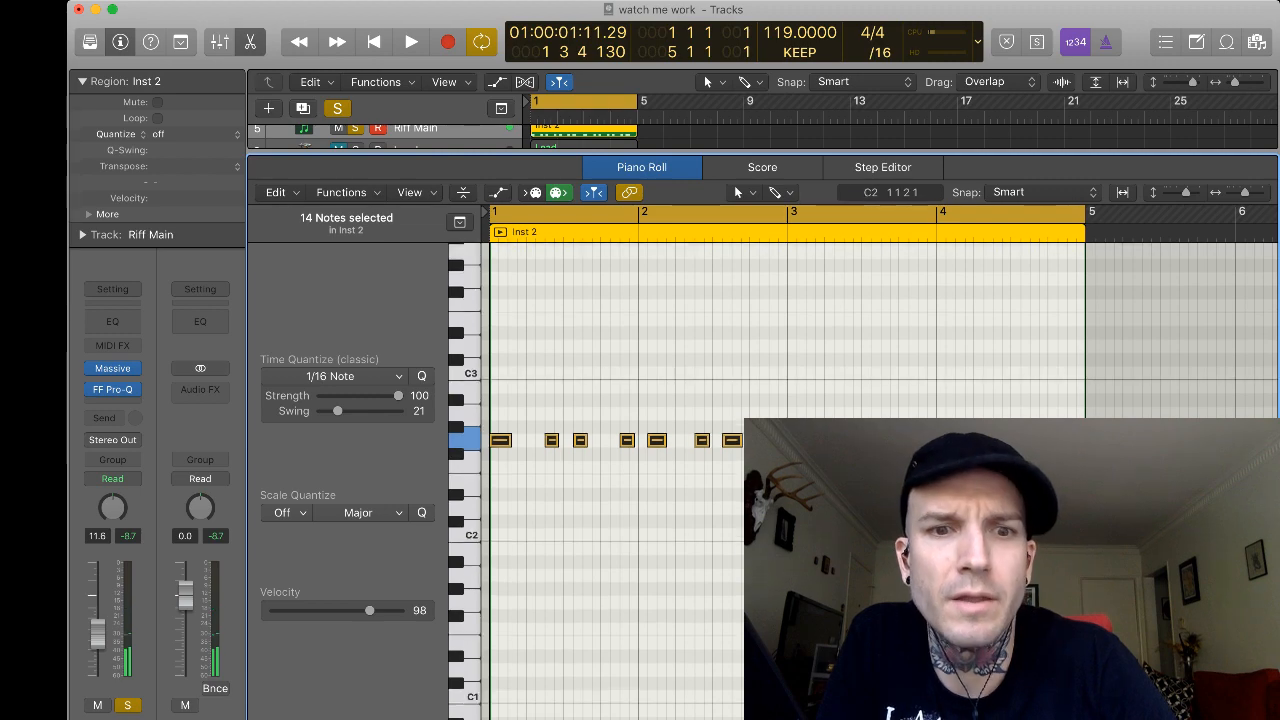
{"action": "left_click_drag", "start_coordinate": [501, 440], "coordinate": [500, 601]}
{"action": "key", "text": "space"}
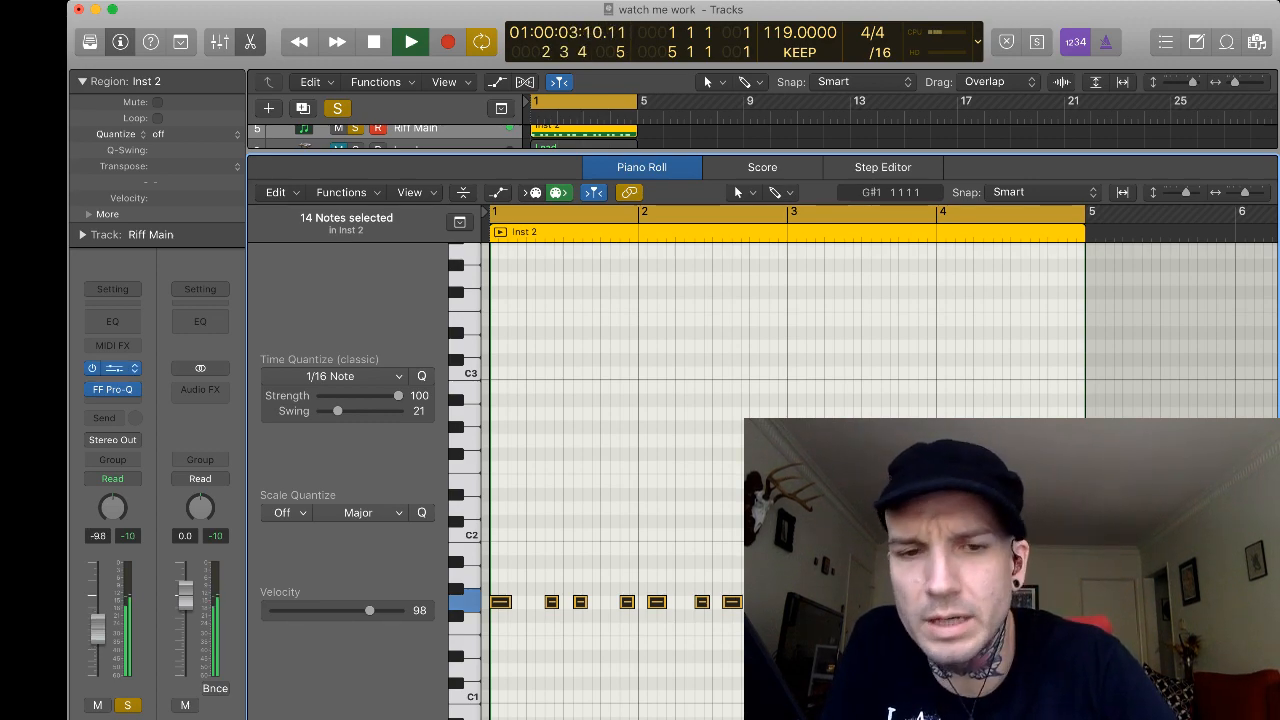
Open the Massive instrument window on Riff Main while the lowered riff plays, then stop playback and close the window.
{"action": "left_click", "coordinate": [113, 368]}
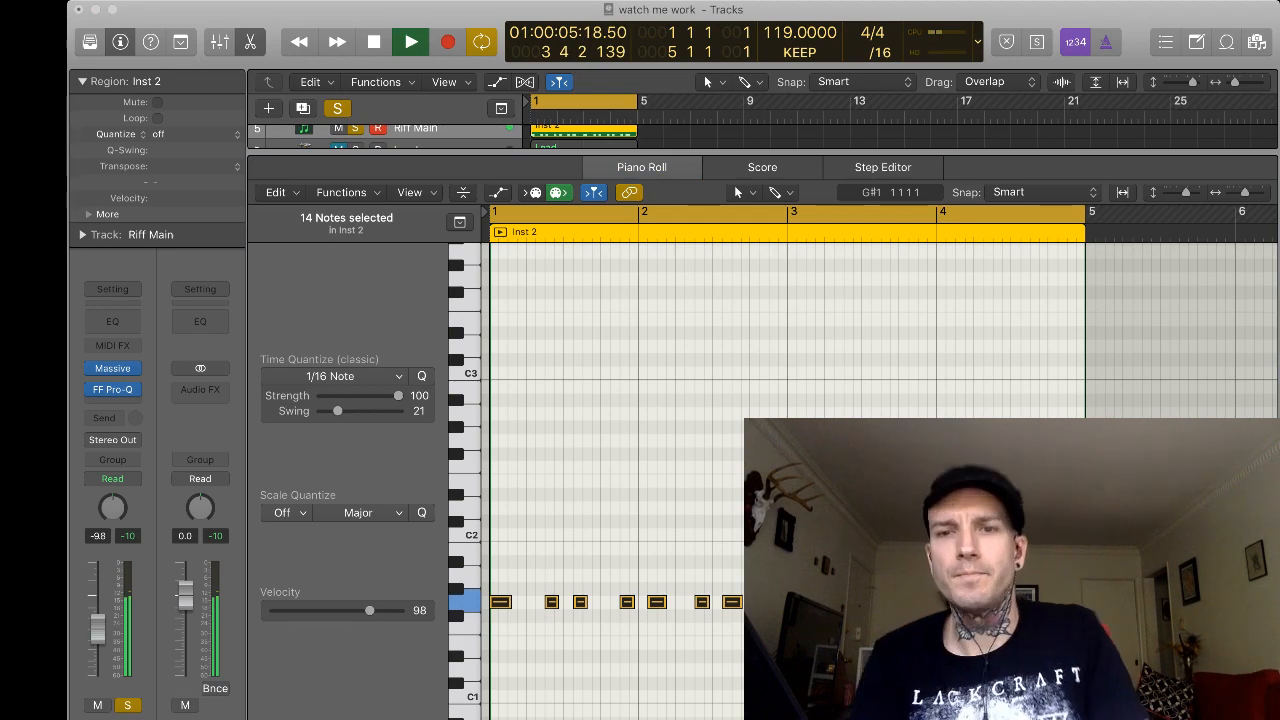
{"action": "key", "text": "space"}
{"action": "key", "text": "super+w"}
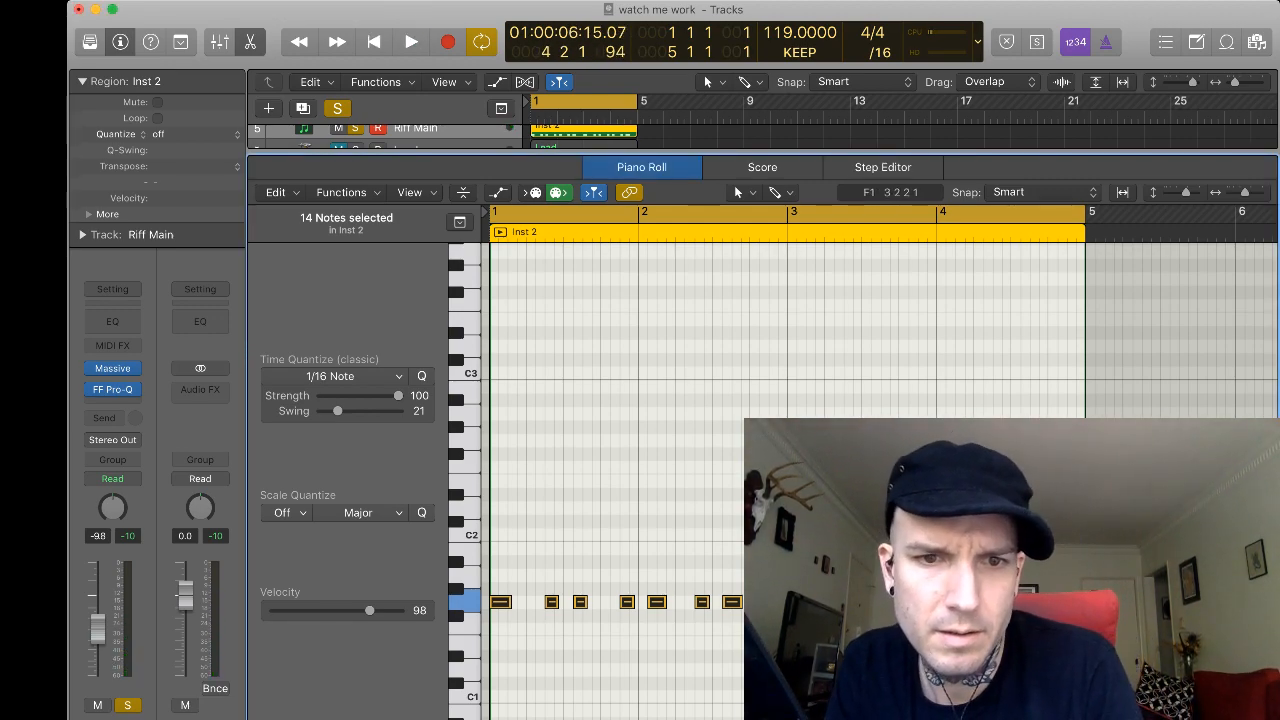
{"action": "left_click", "coordinate": [978, 670]}
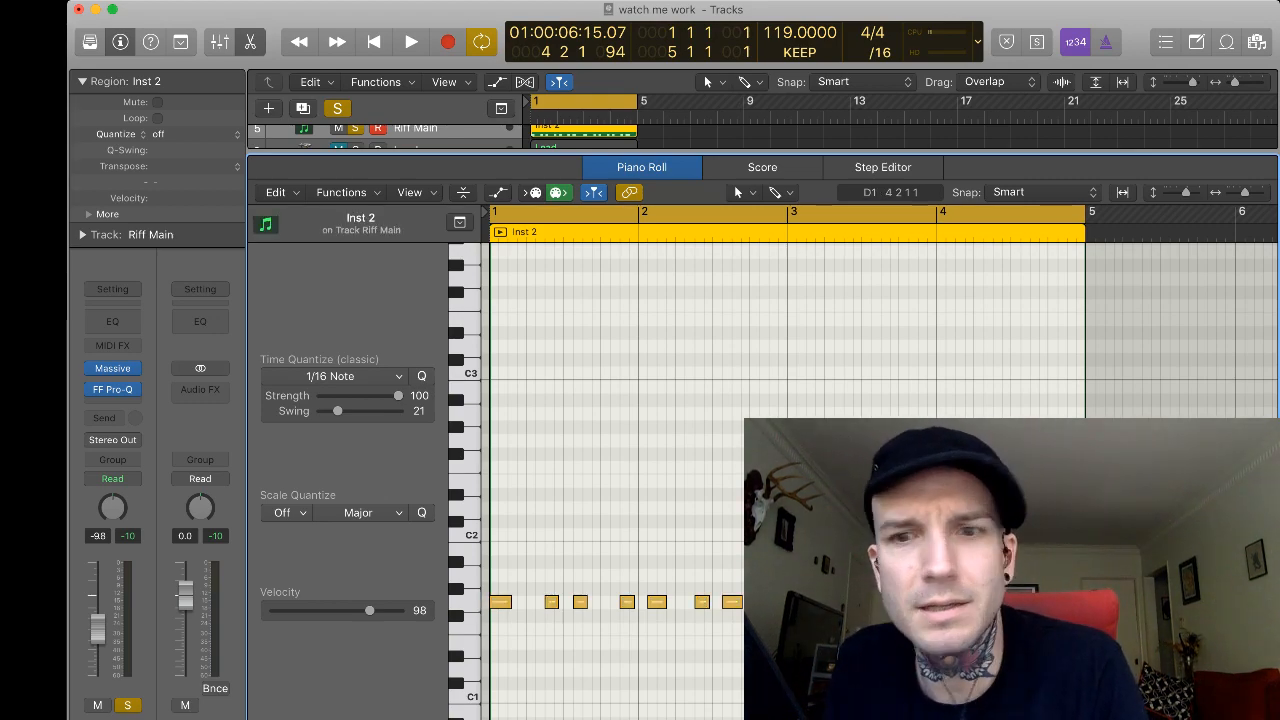
{"action": "left_click_drag", "start_coordinate": [1058, 646], "coordinate": [520, 484]}
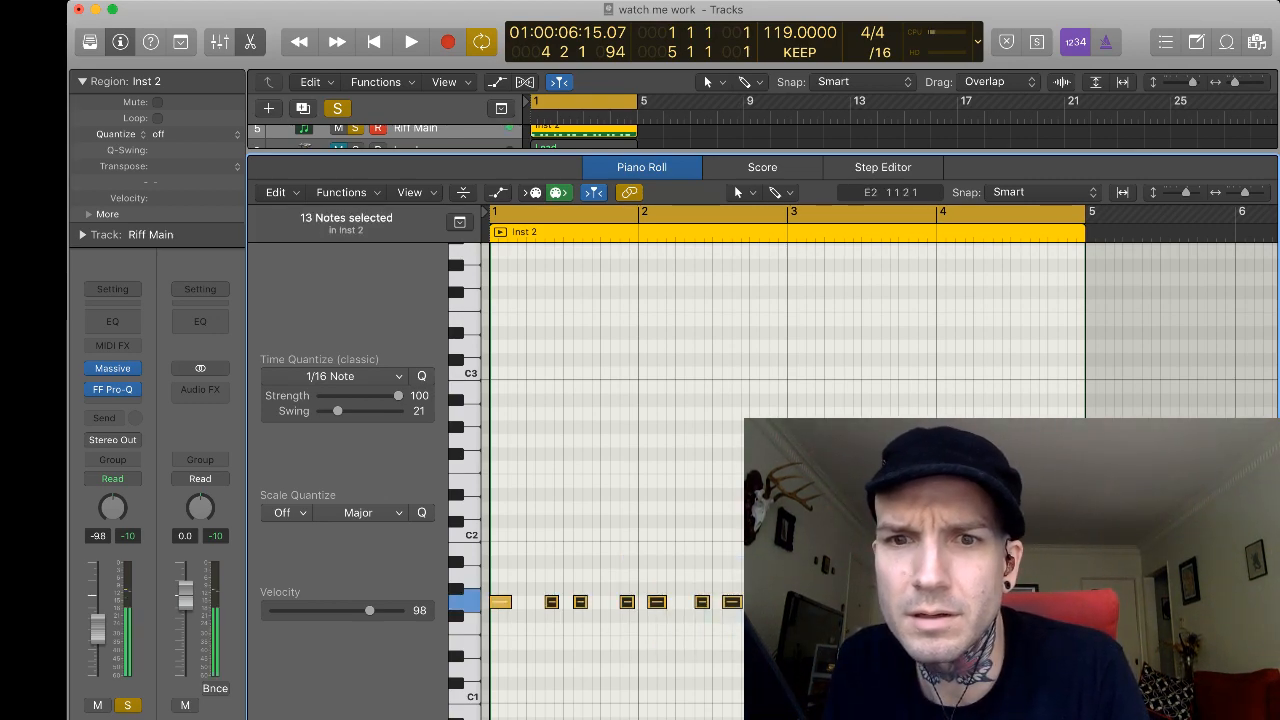
{"action": "key", "text": "super+Tab"}
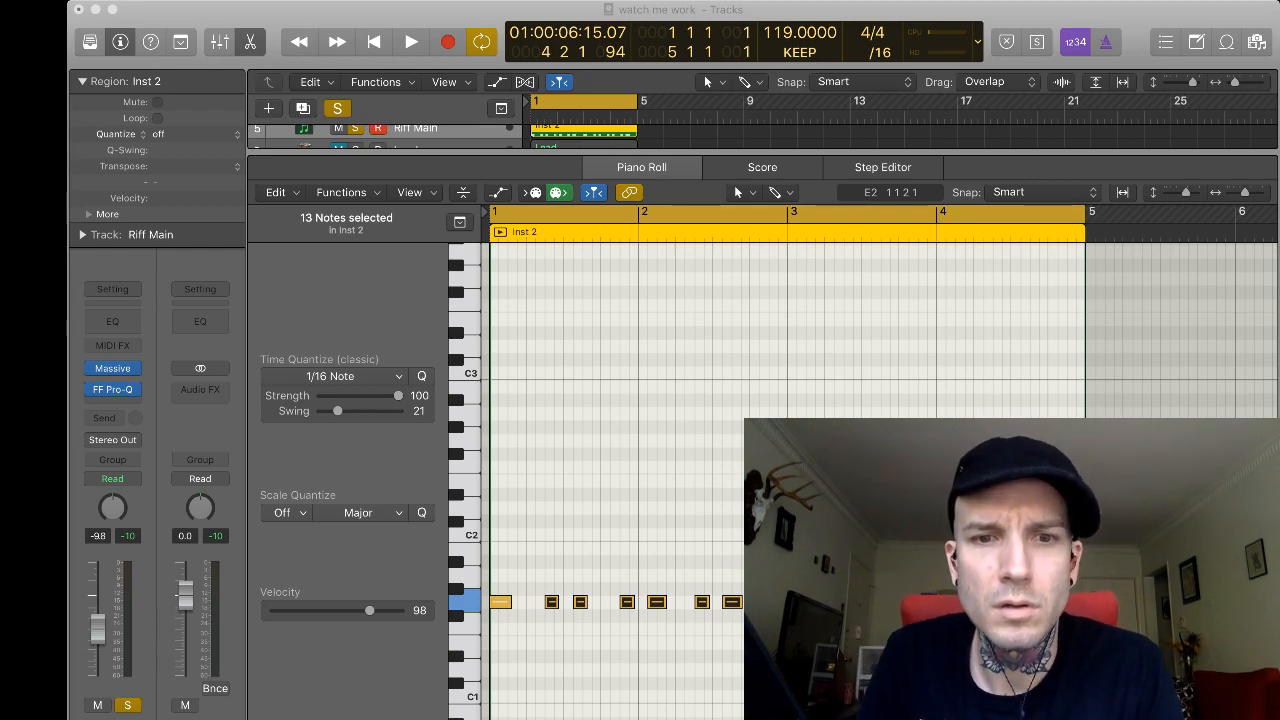
{"action": "key", "text": "super+Tab"}
{"action": "key", "text": "space"}
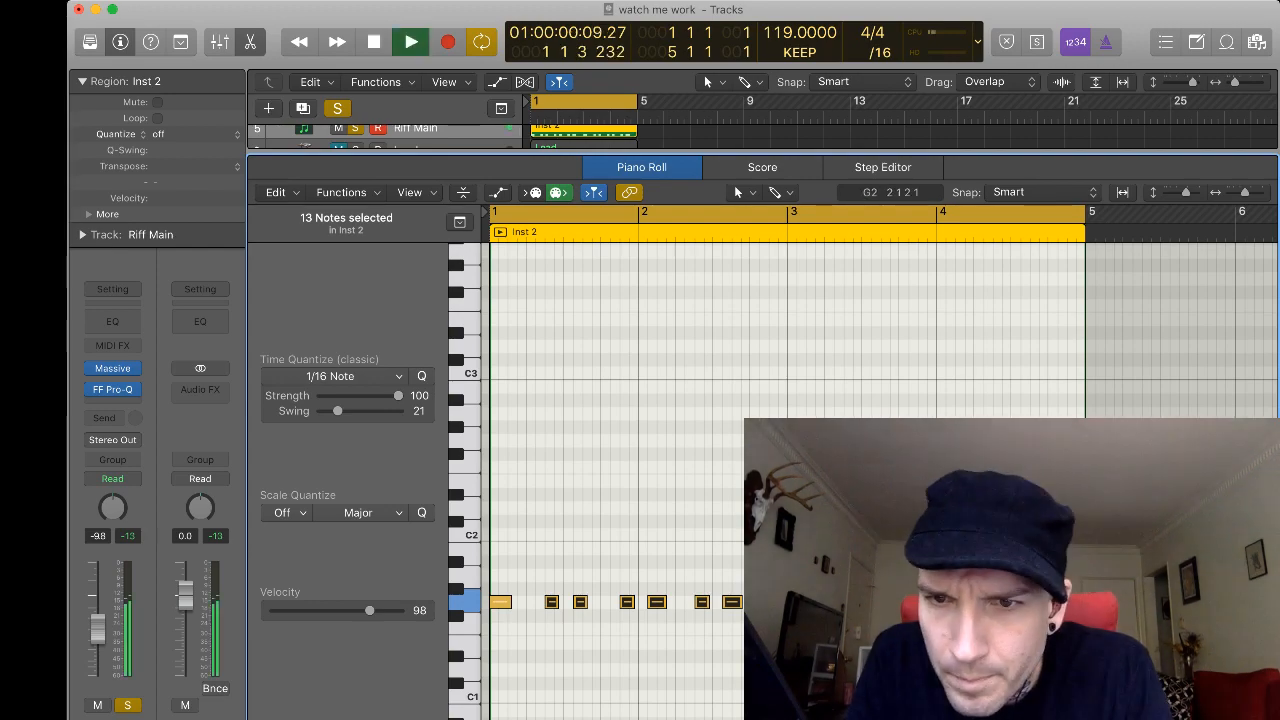
{"action": "key", "text": "space"}
{"action": "key", "text": "shift+super+a"}
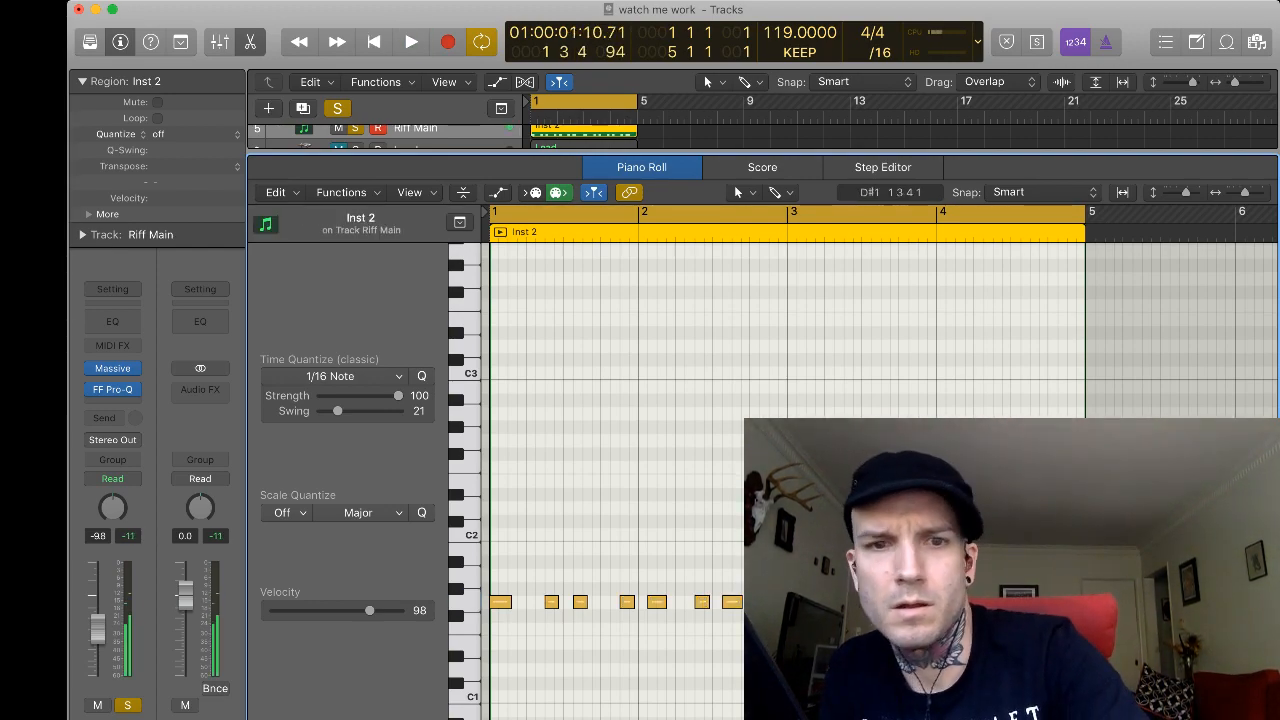
Delete every riff note after the first, copy that G1 note to position 1 2 3, and audition the pair.
{"action": "key", "text": "super+a"}
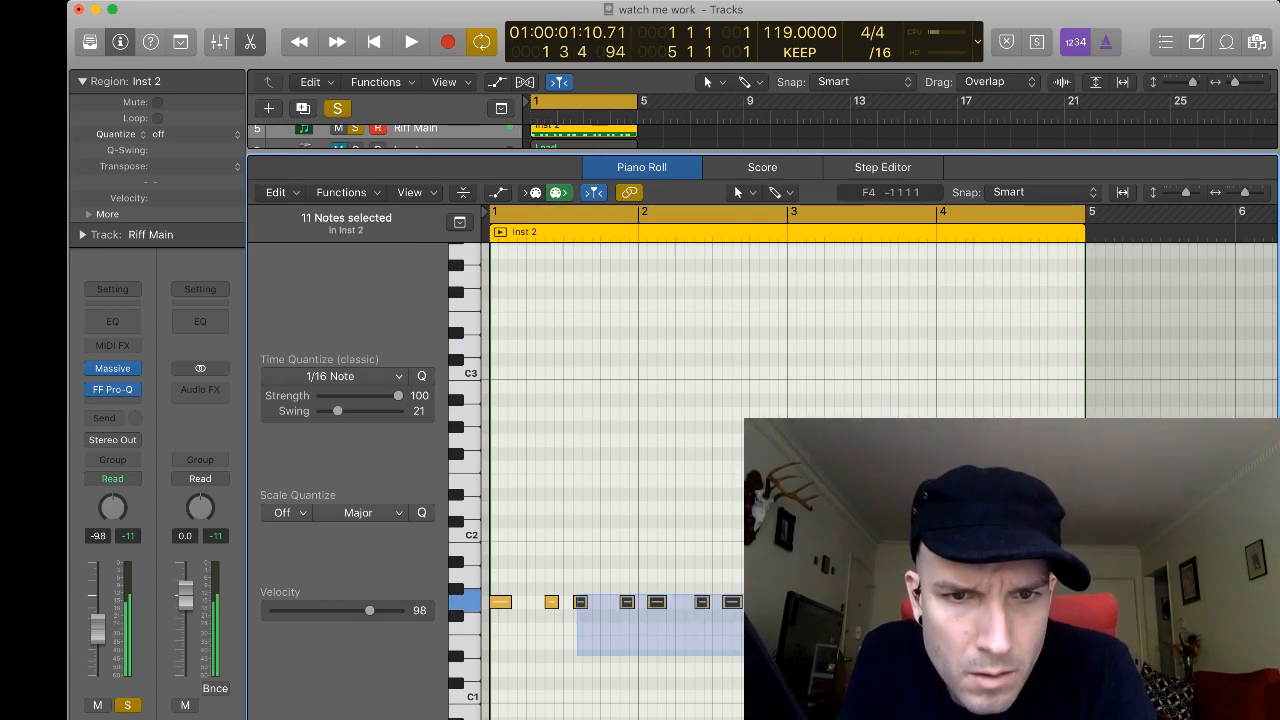
{"action": "key", "text": "Delete"}
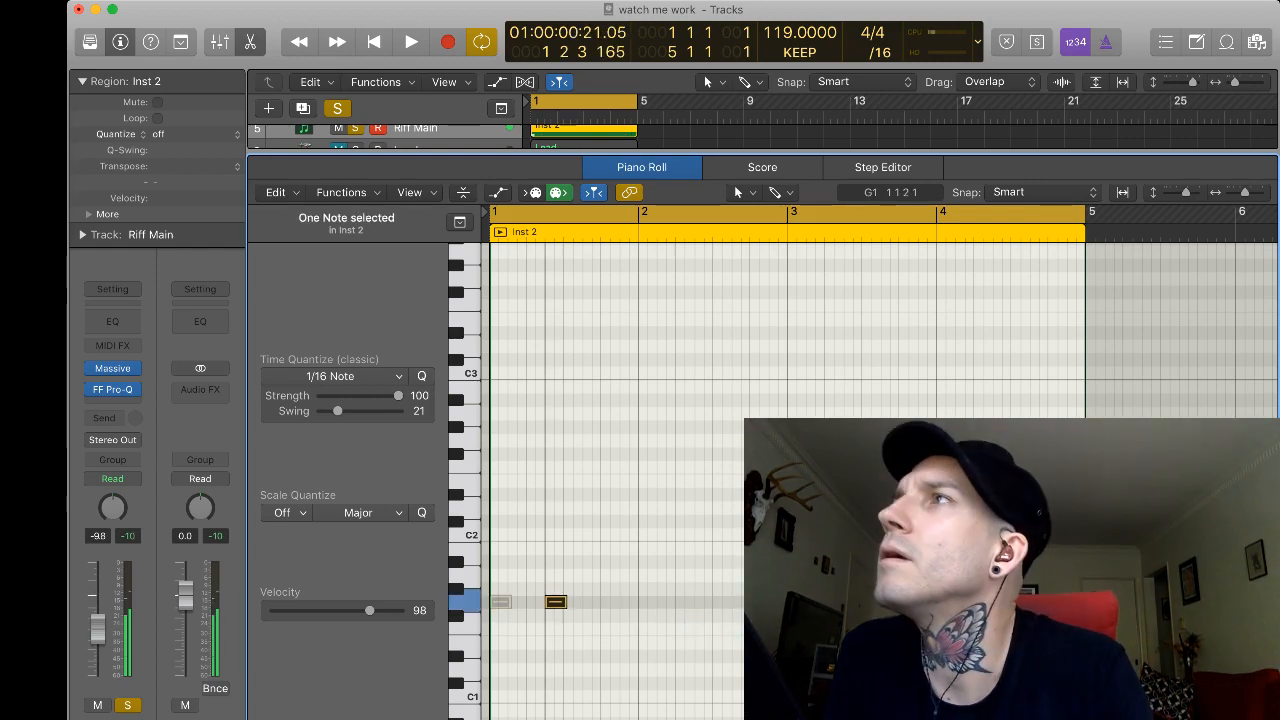
{"action": "key", "text": "space"}
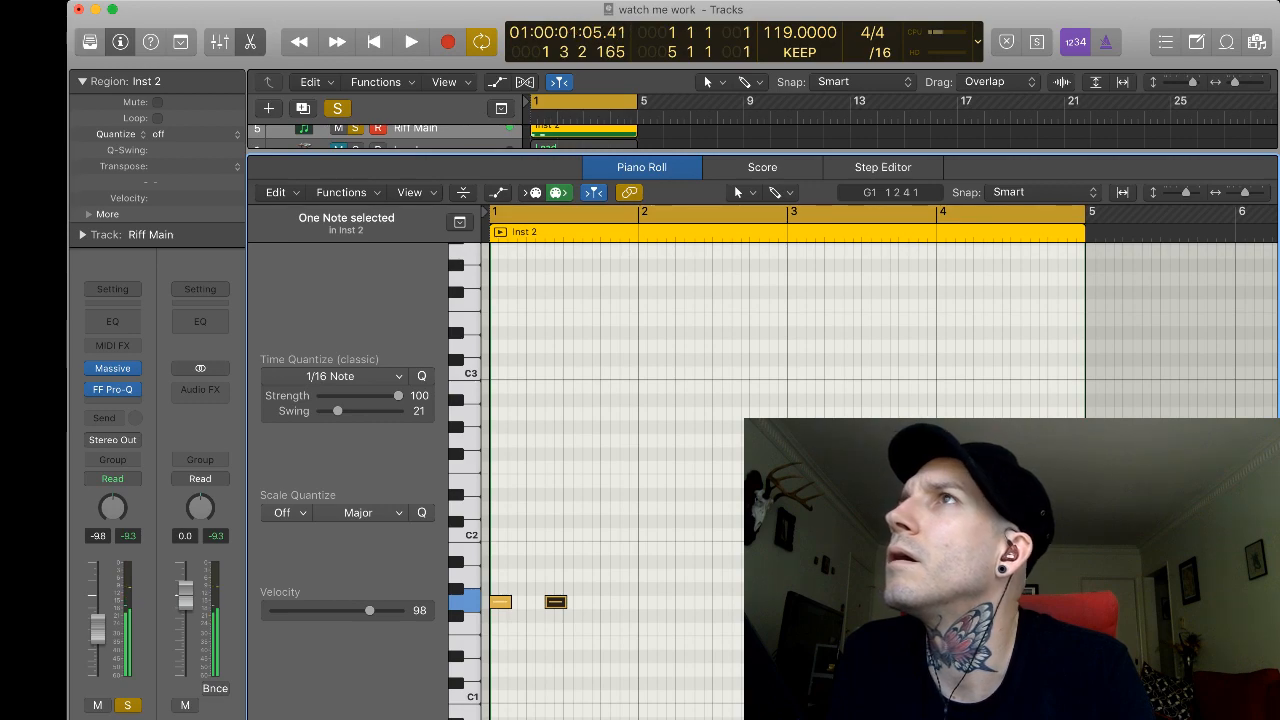
{"action": "key", "text": "space"}
Copy the second G1 note to the second half of beat 3 in bar 1 and audition the riff.
{"action": "left_click_drag", "start_coordinate": [556, 602], "coordinate": [594, 602]}
{"action": "key", "text": "space"}
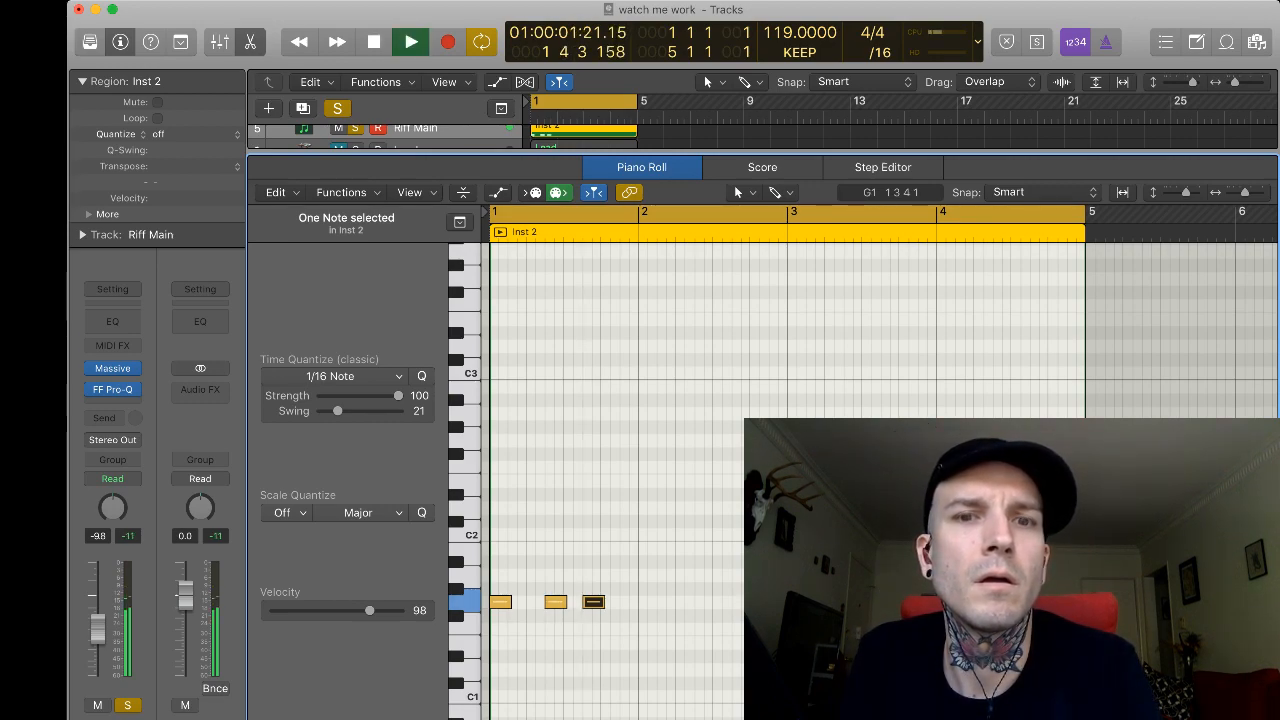
{"action": "key", "text": "space"}
Unsolo the Riff Main track, leave it unmuted, and play the new riff notes together with the drums.
{"action": "key", "text": "ctrl+m"}
{"action": "key", "text": "ctrl+s"}
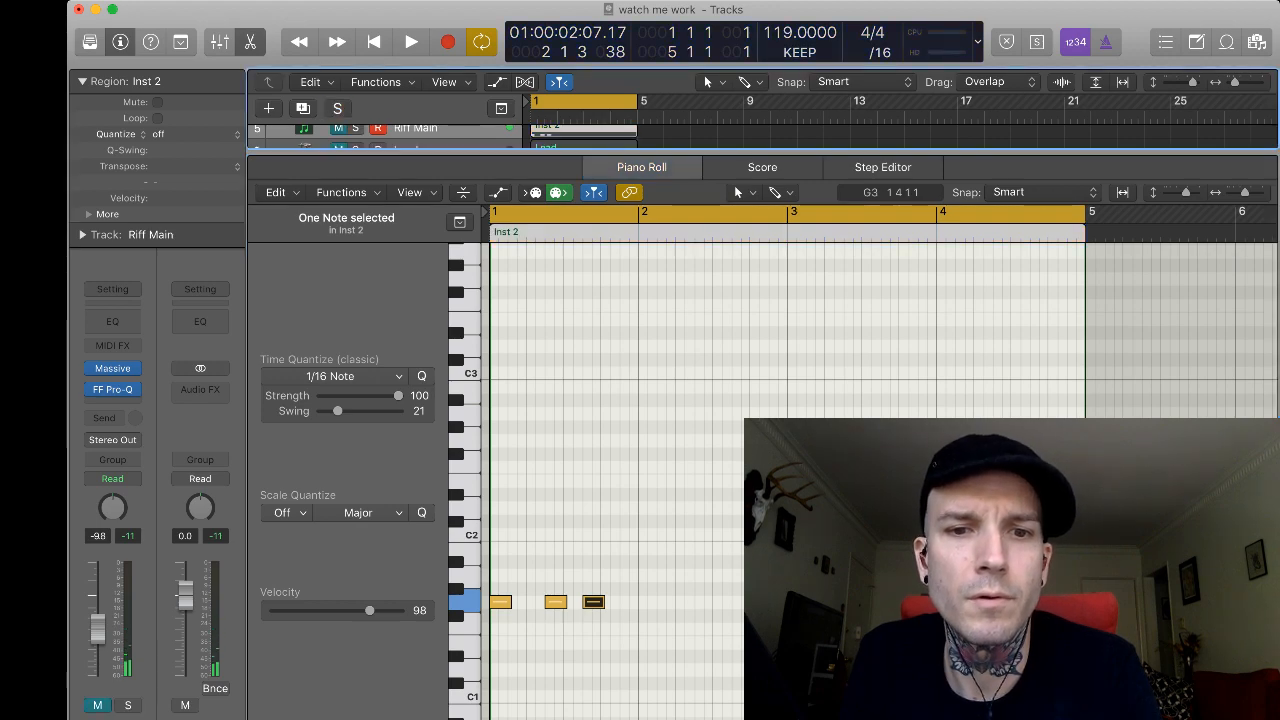
{"action": "key", "text": "ctrl+m"}
{"action": "key", "text": "space"}
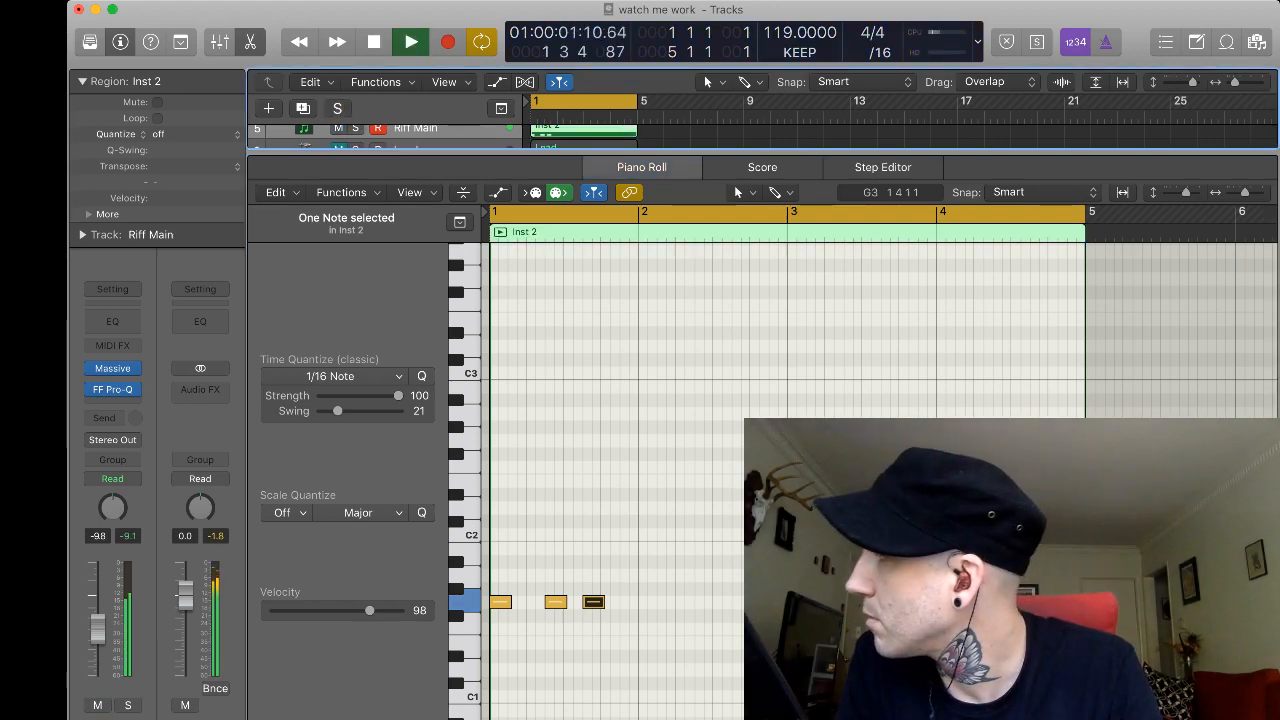
{"action": "key", "text": "space"}
Move the third G1 note one sixteenth earlier, to position 1 3 2, and check it against the drums.
{"action": "key", "text": "Tab"}
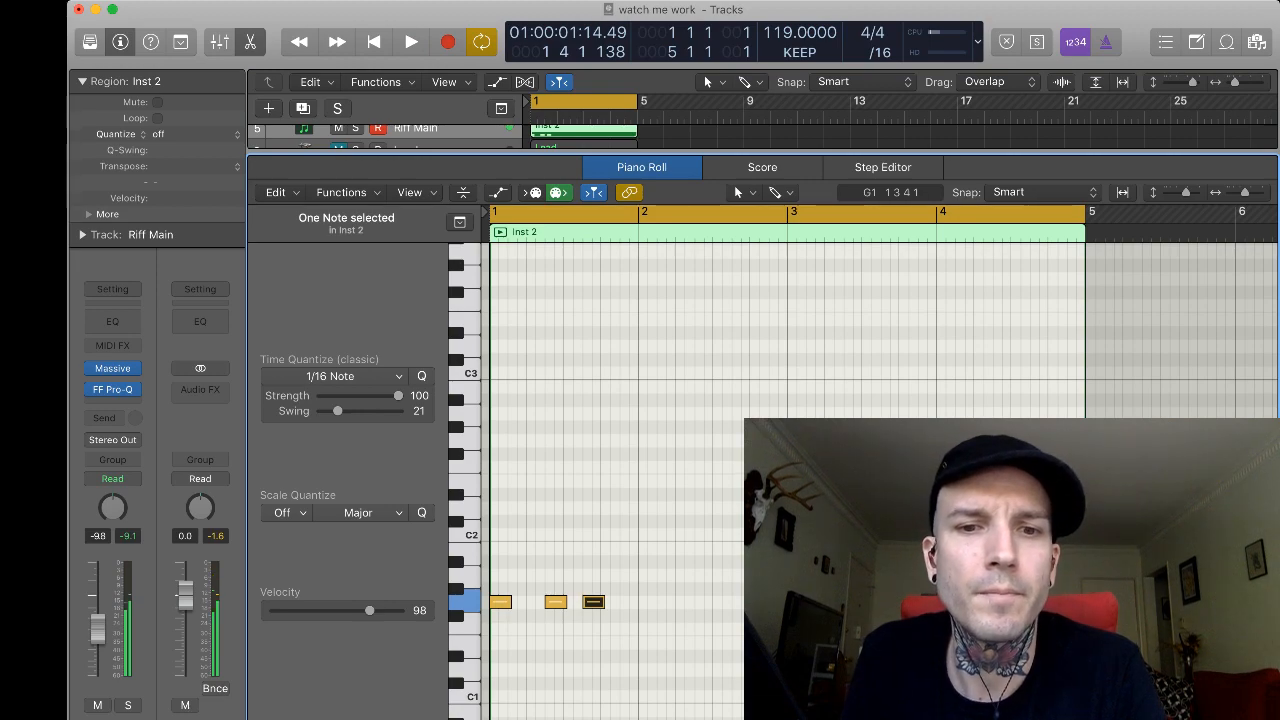
{"action": "left_click_drag", "start_coordinate": [591, 602], "coordinate": [580, 602]}
{"action": "key", "text": "space"}
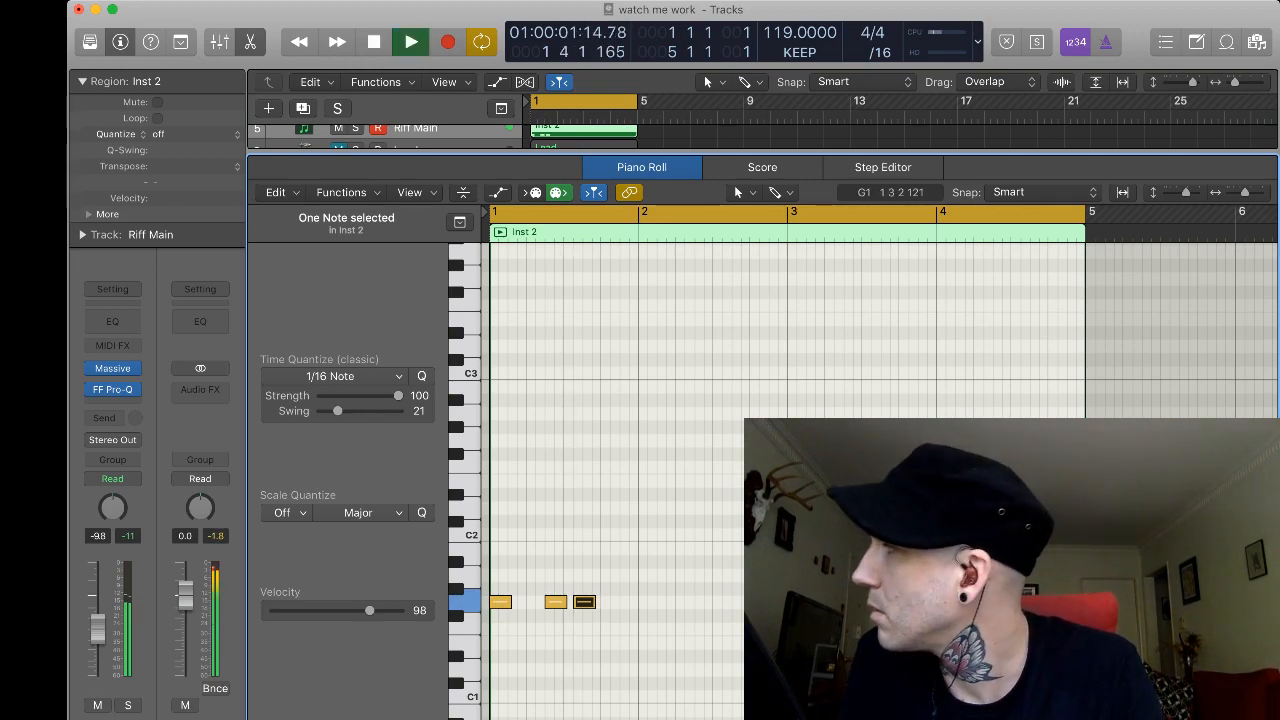
{"action": "key", "text": "space"}
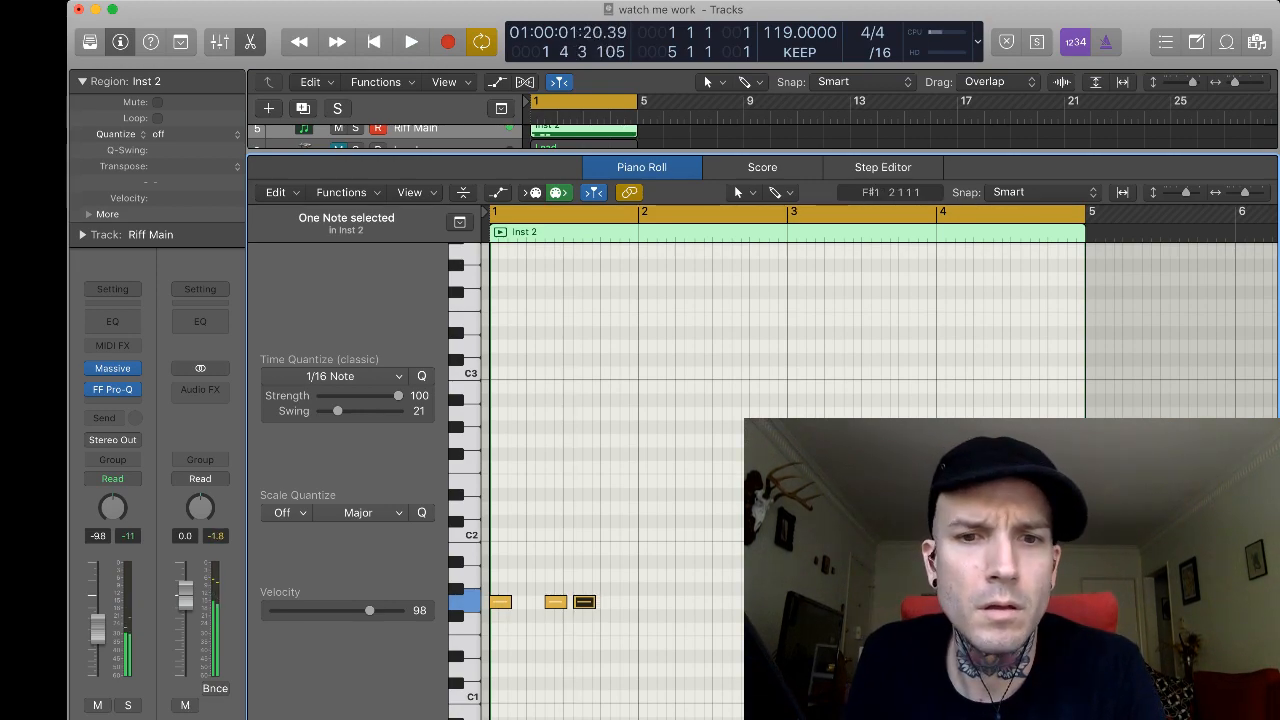
Add a fourth G1 note at position 1 4 3 and replay the riff with the drums.
{"action": "key", "text": "super+v"}
{"action": "key", "text": "space"}
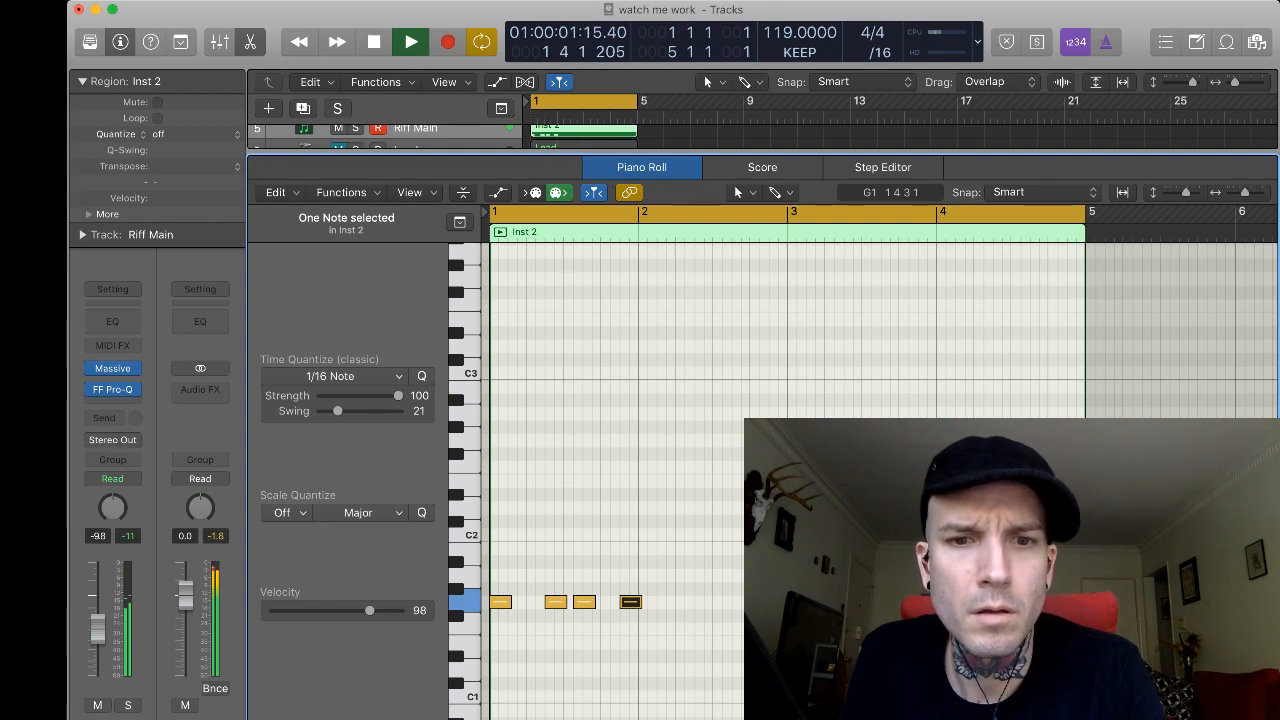
{"action": "key", "text": "space"}
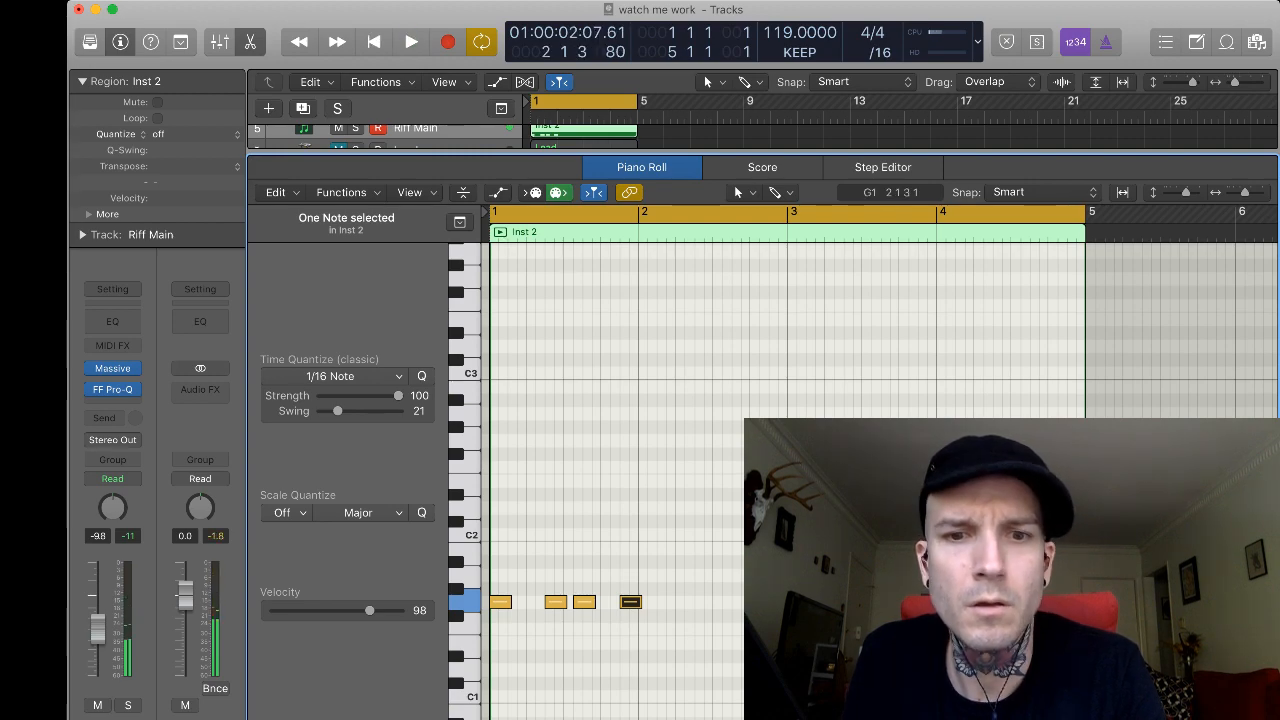
{"action": "key", "text": "space"}
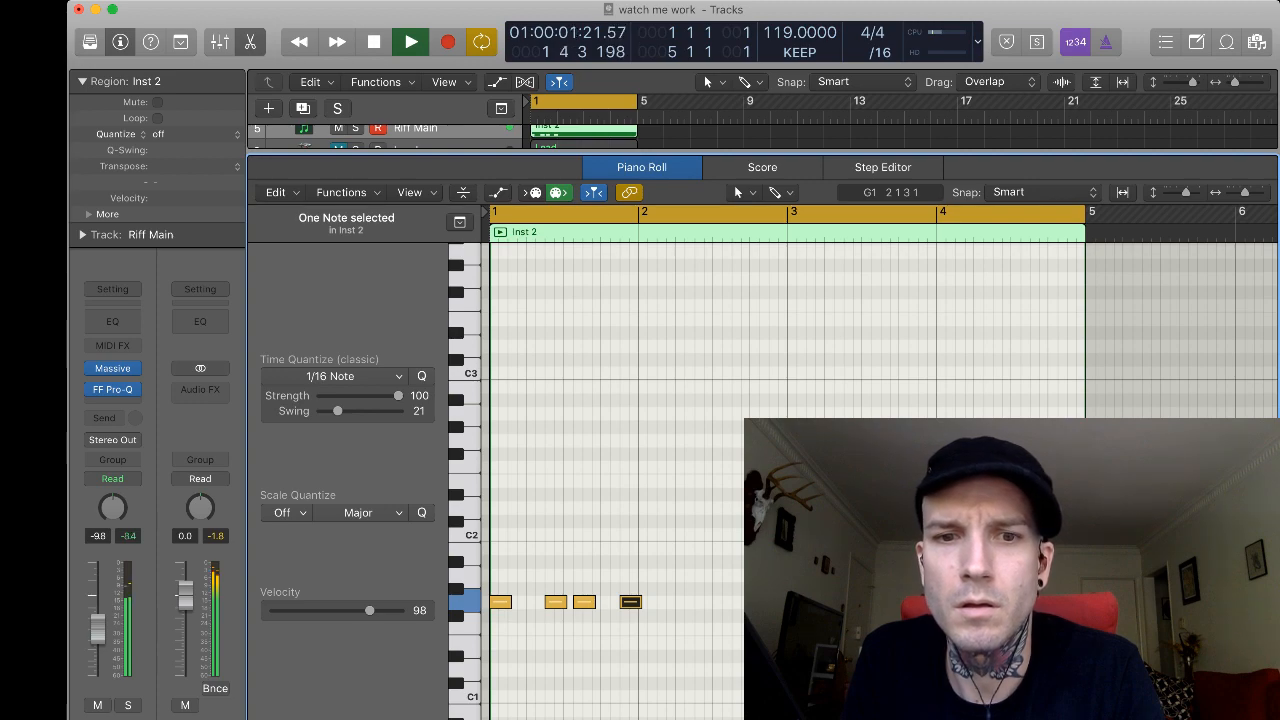
Add two more G1 notes in bar 2, at positions 2 1 2 and 2 2 3, auditioning after each one.
{"action": "key", "text": "space"}
{"action": "key", "text": "space"}
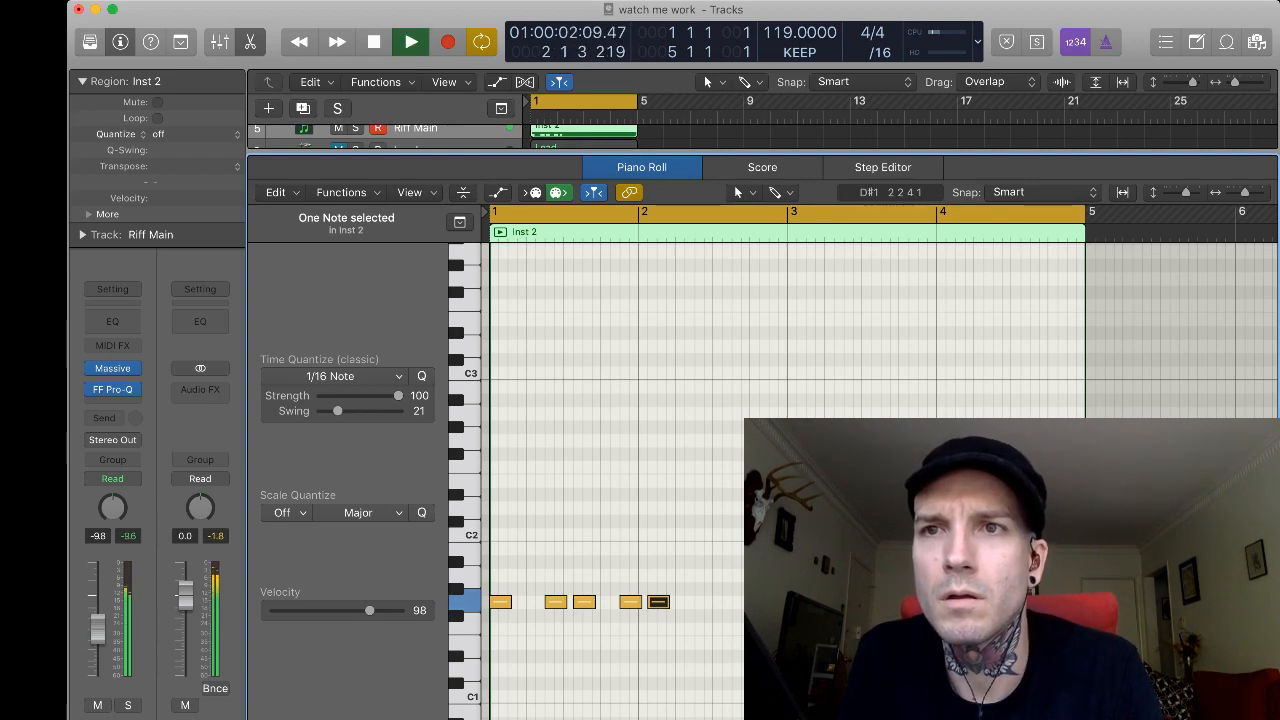
{"action": "key", "text": "space"}
{"action": "key", "text": "space"}
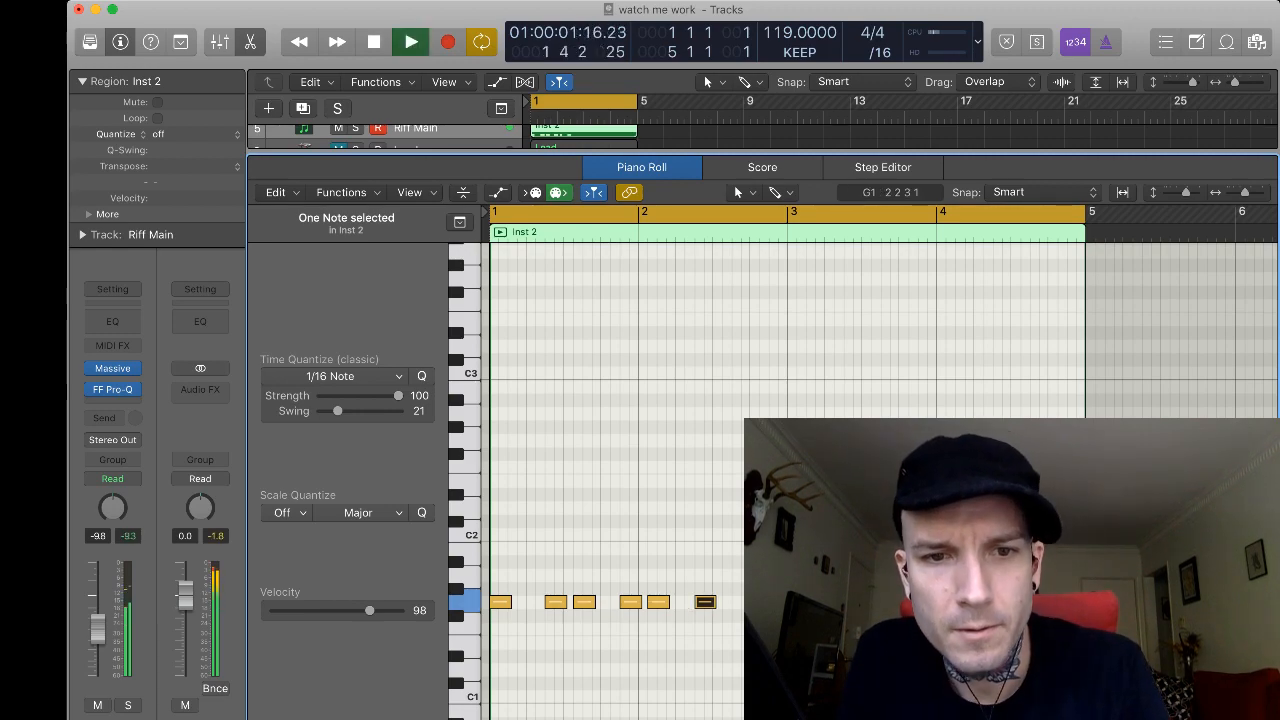
Repeat the six G1 notes from bar 3, raise all twelve notes to velocity 127 and play the loop.
{"action": "key", "text": "space"}
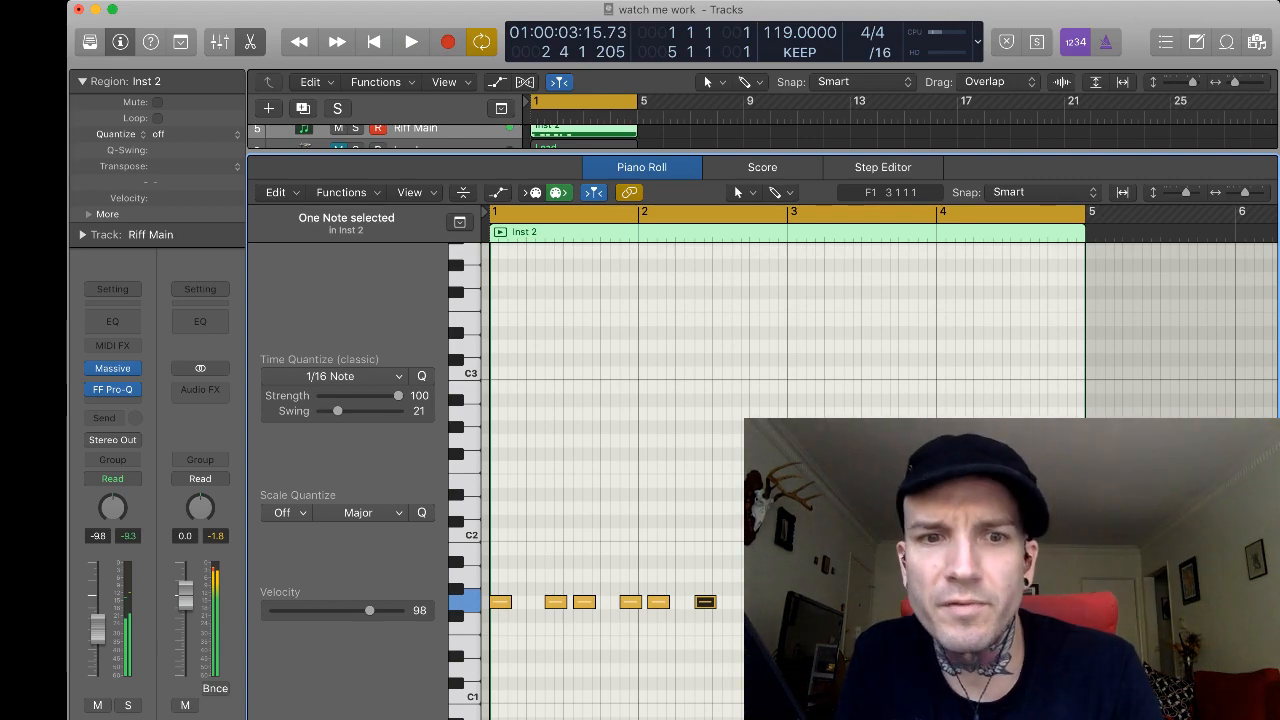
{"action": "key", "text": "super+a"}
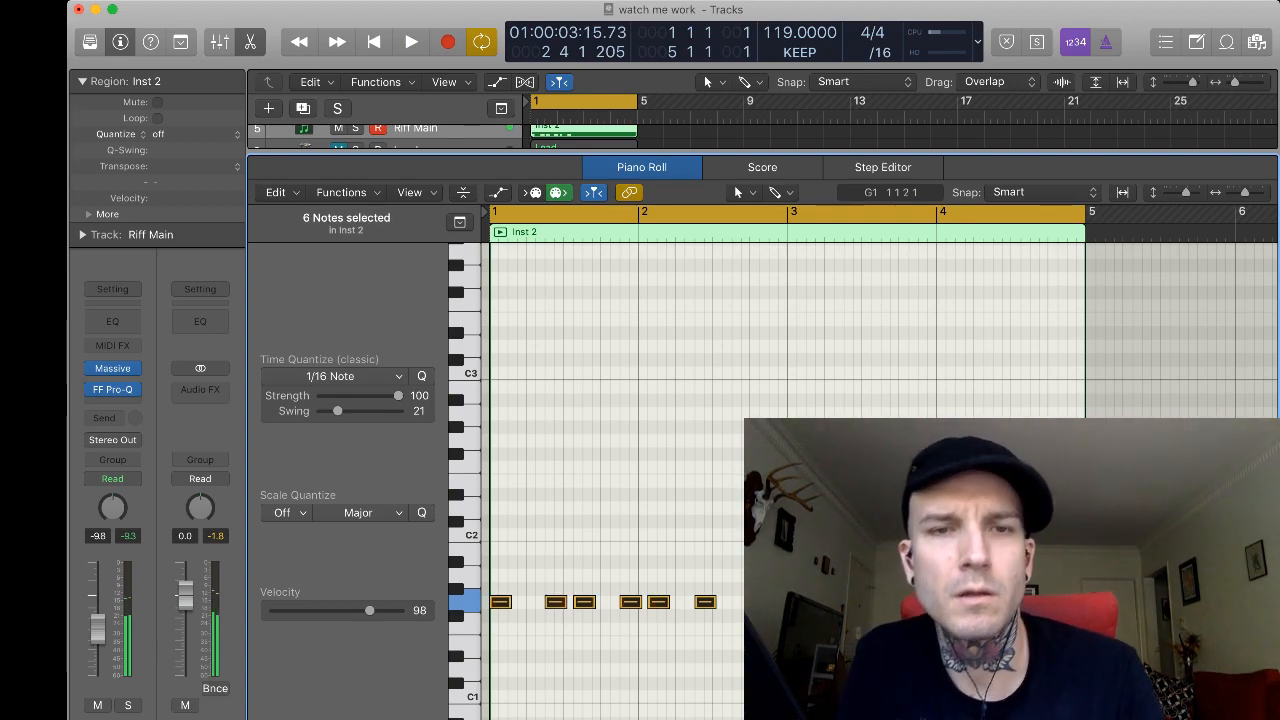
{"action": "key", "text": "ctrl+m"}
{"action": "key", "text": "super+z"}
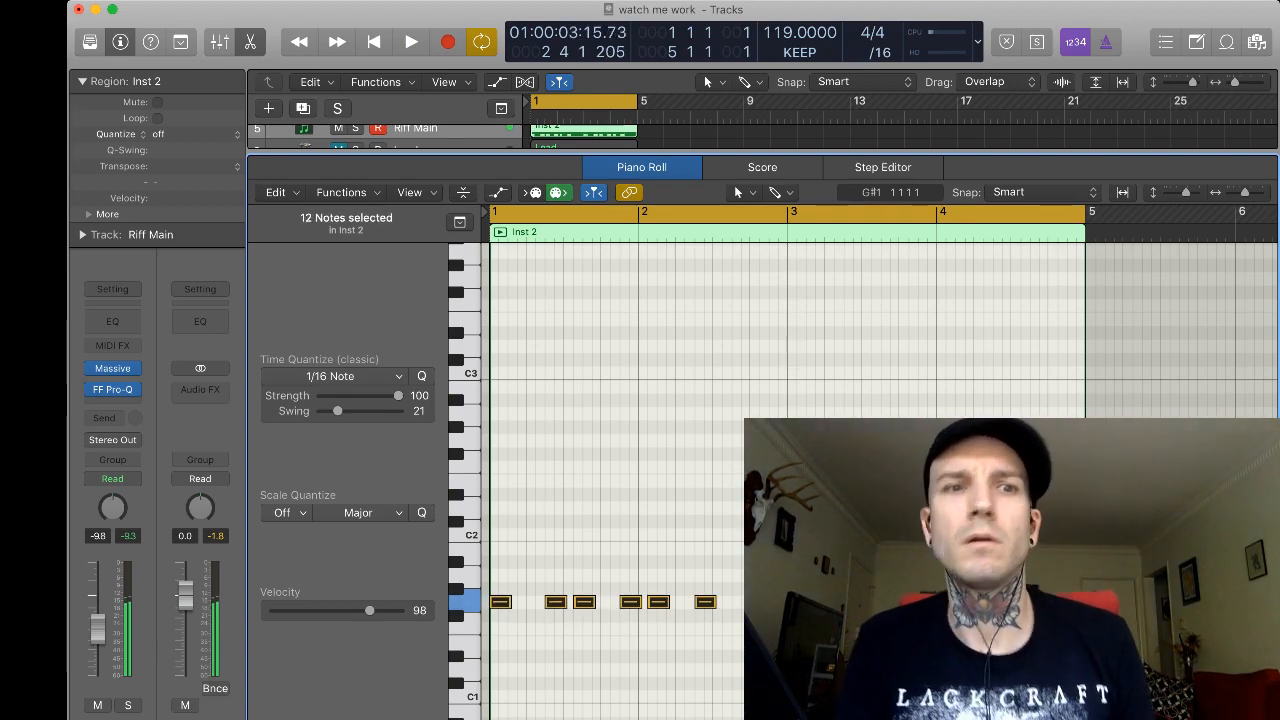
{"action": "key", "text": "space"}
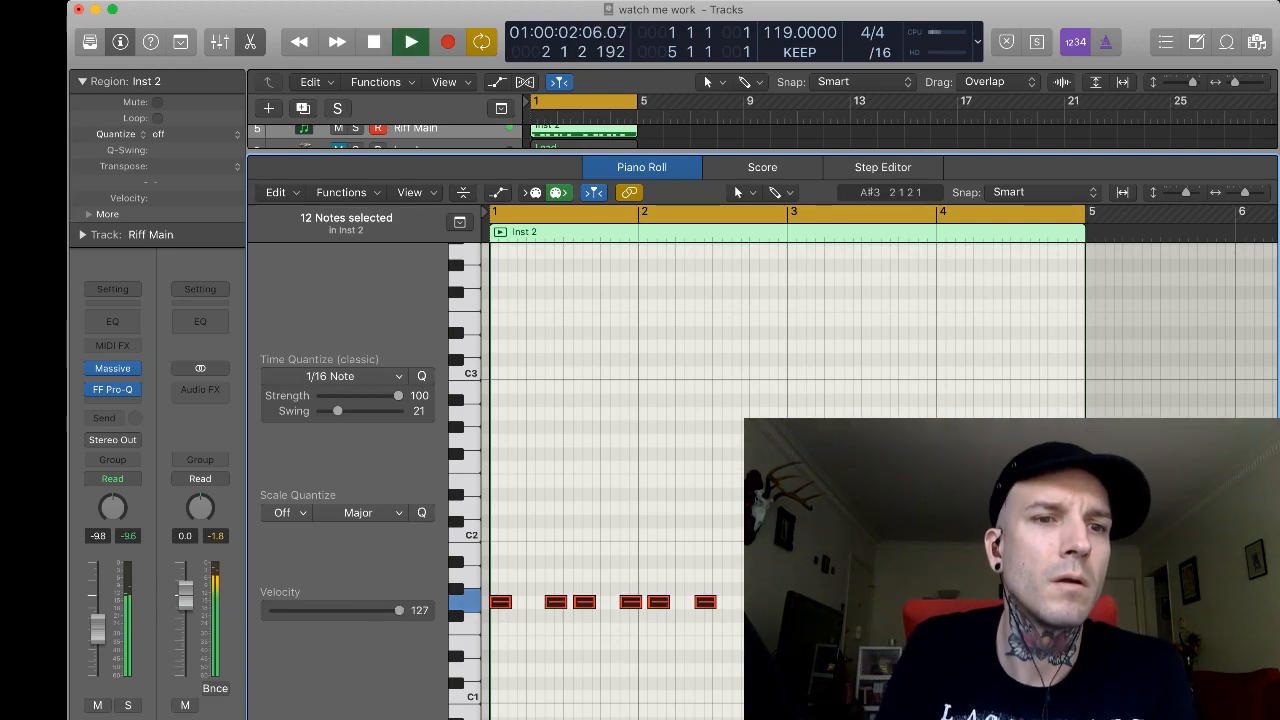
Close the Piano Roll and audition the full four-bar riff with the drums from the start.
{"action": "key", "text": "p"}
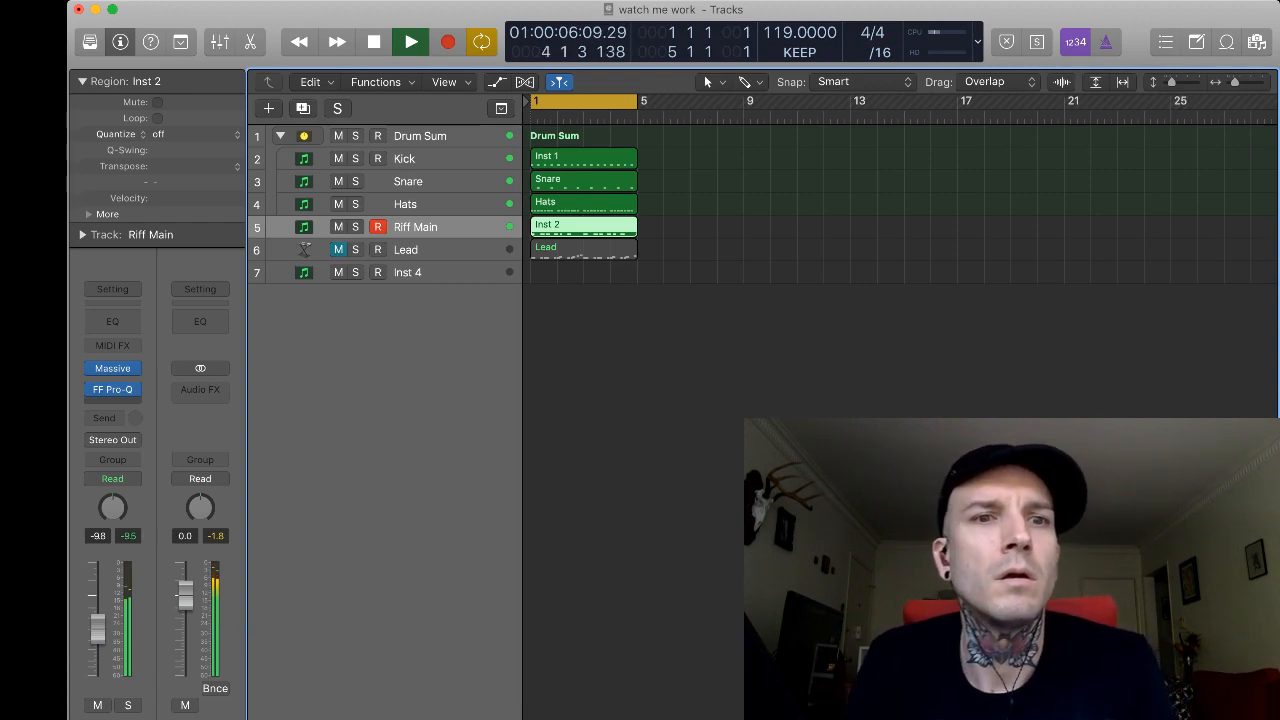
{"action": "mouse_move", "coordinate": [113, 390]}
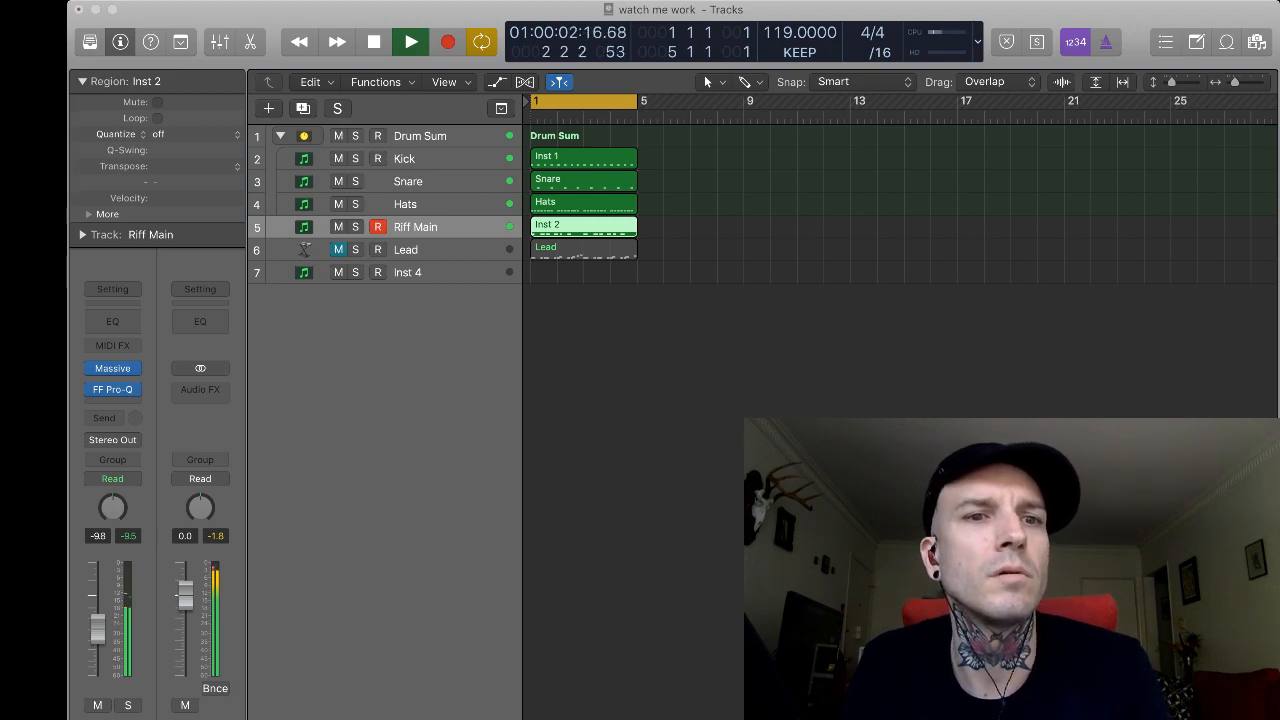
{"action": "key", "text": "space"}
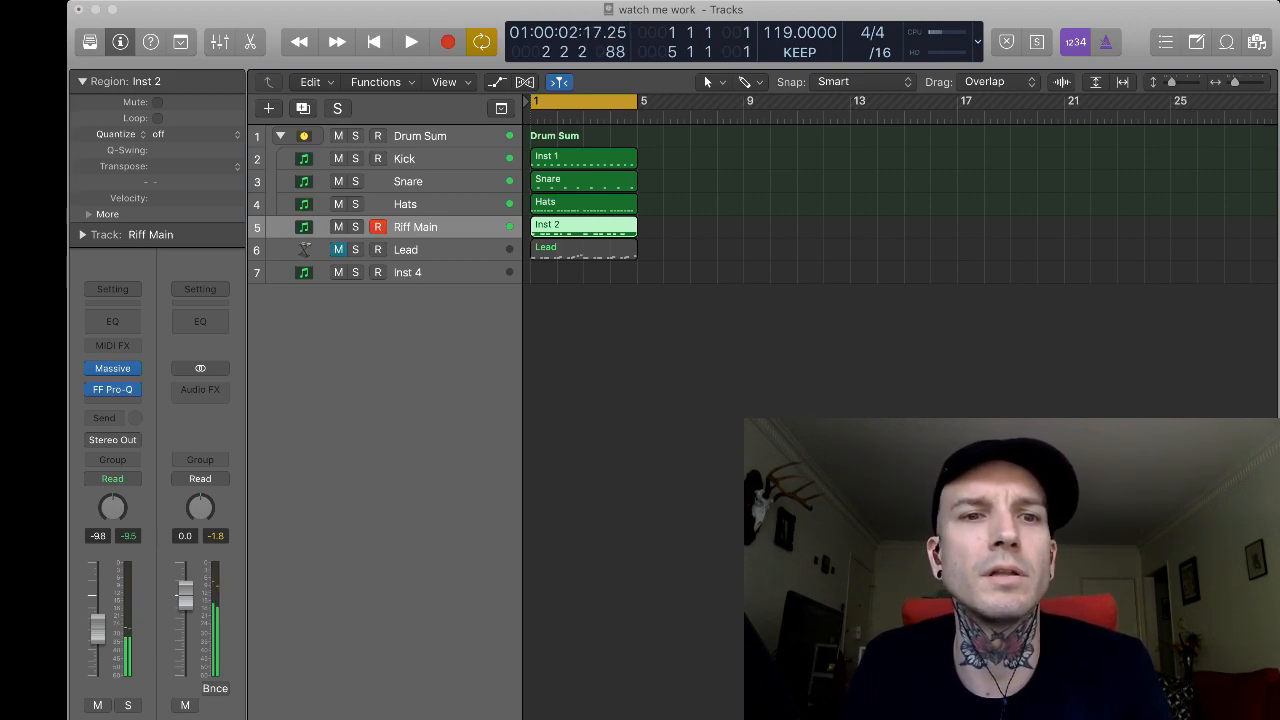
{"action": "key", "text": "space"}
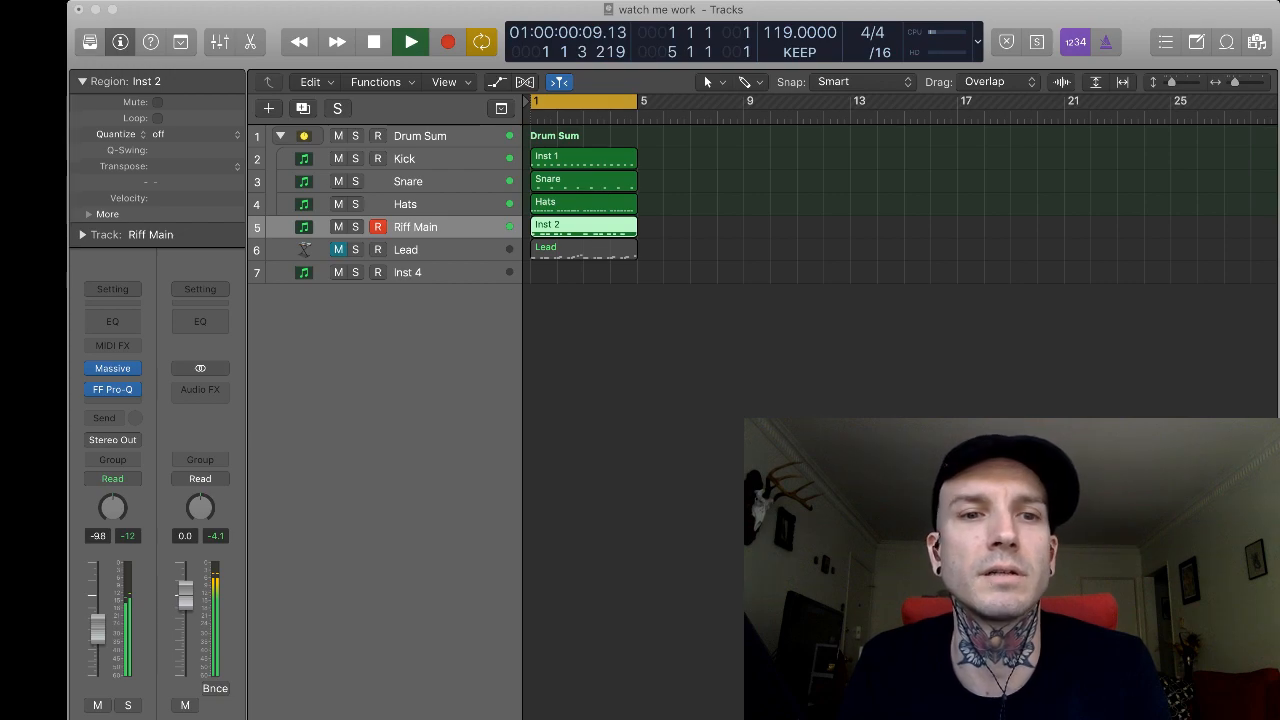
{"action": "key", "text": "space"}
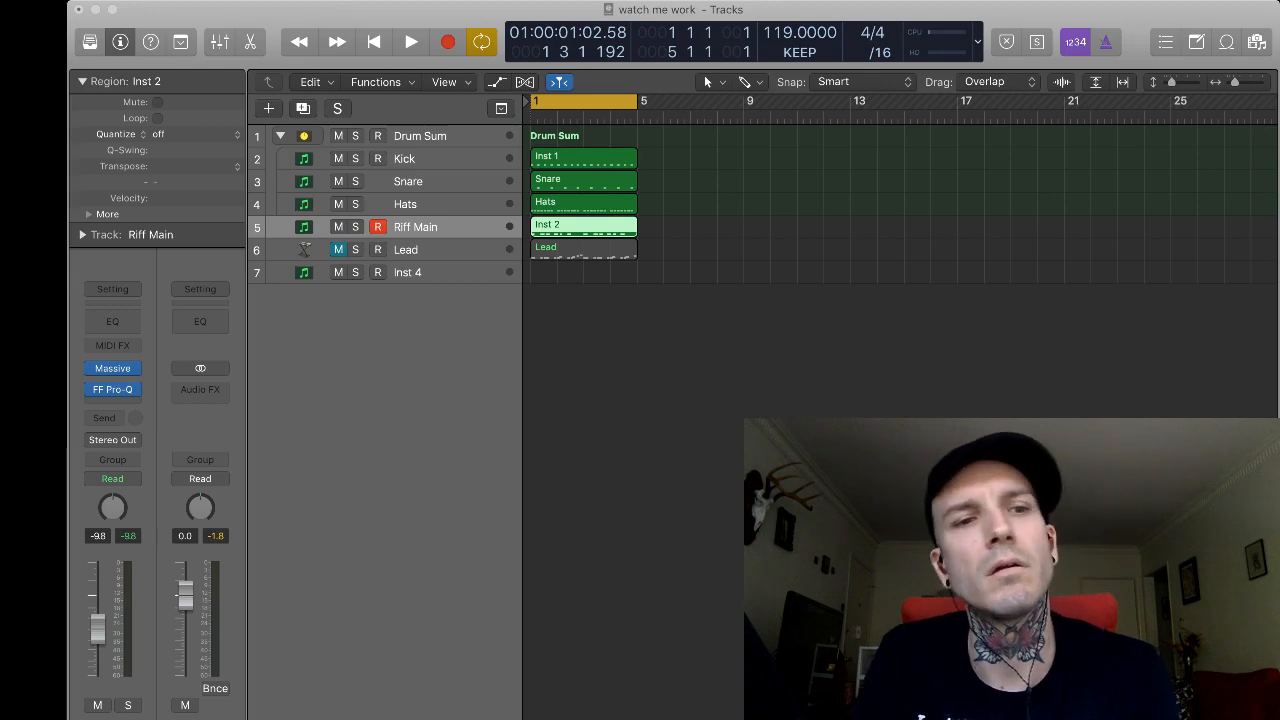
{"action": "key", "text": "space"}
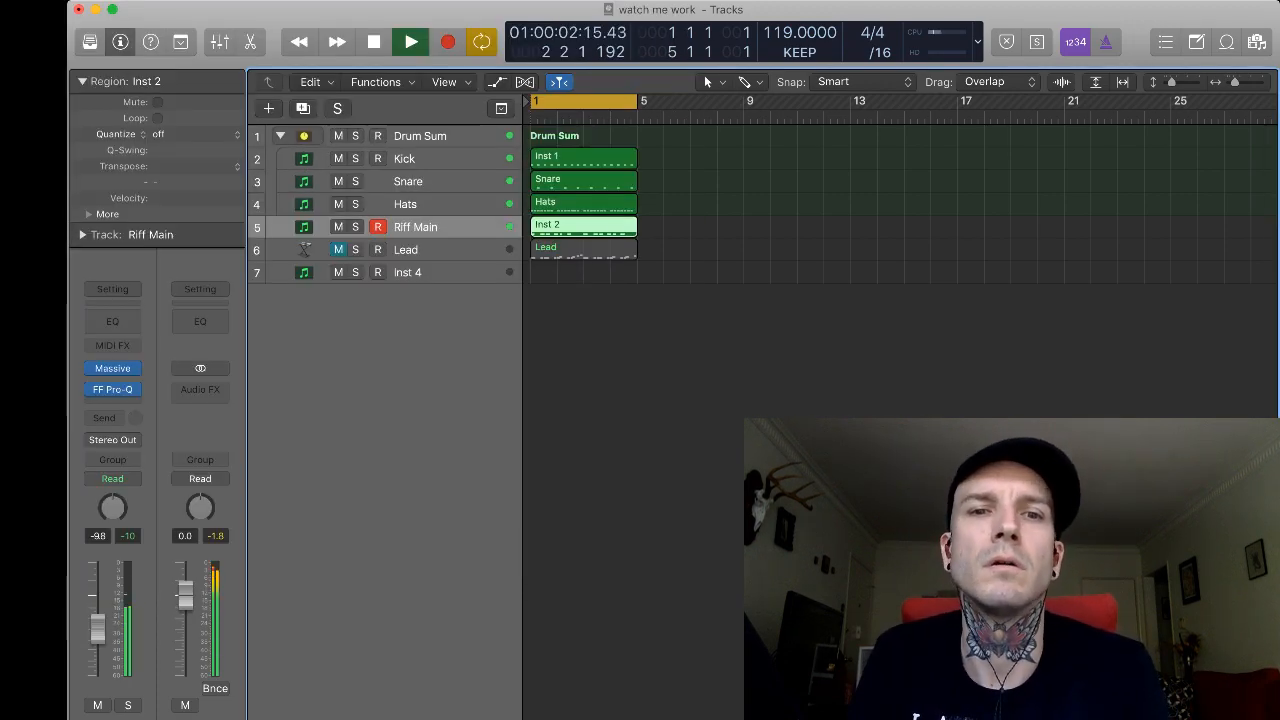
Open Massive on the Riff Main track and replay the riff with the drums.
{"action": "mouse_move", "coordinate": [112, 368]}
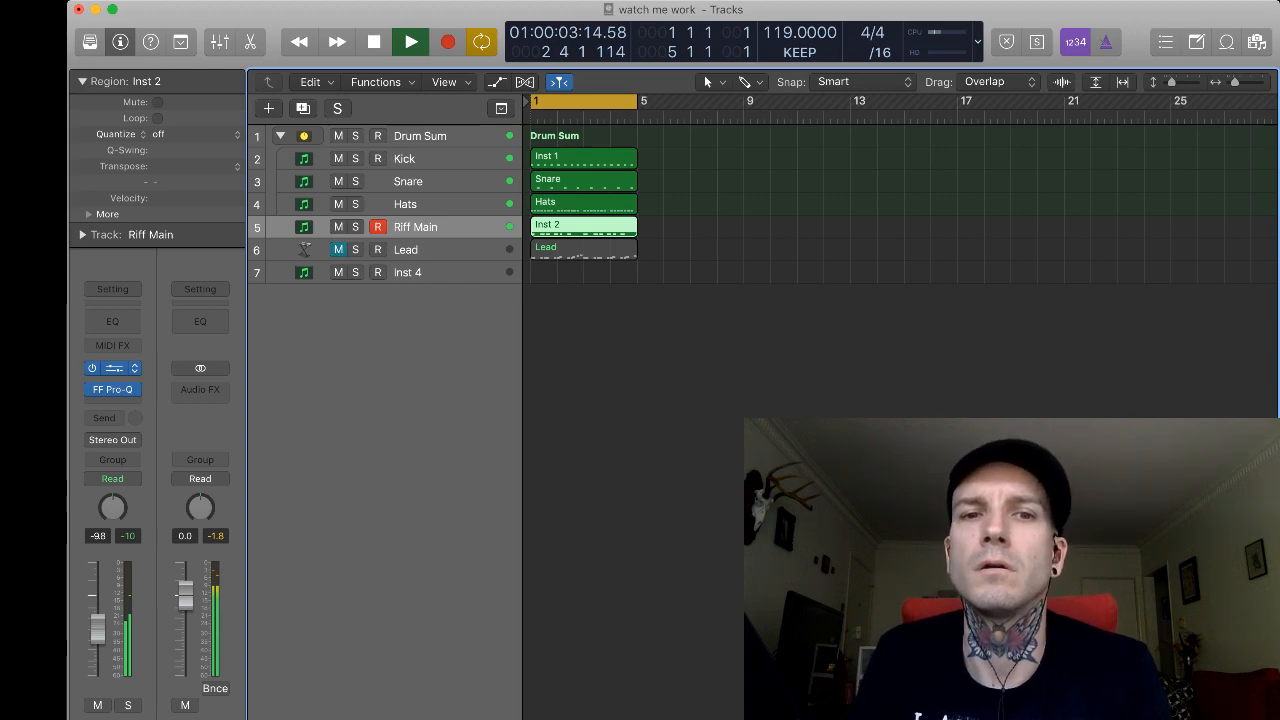
{"action": "left_click", "coordinate": [112, 368]}
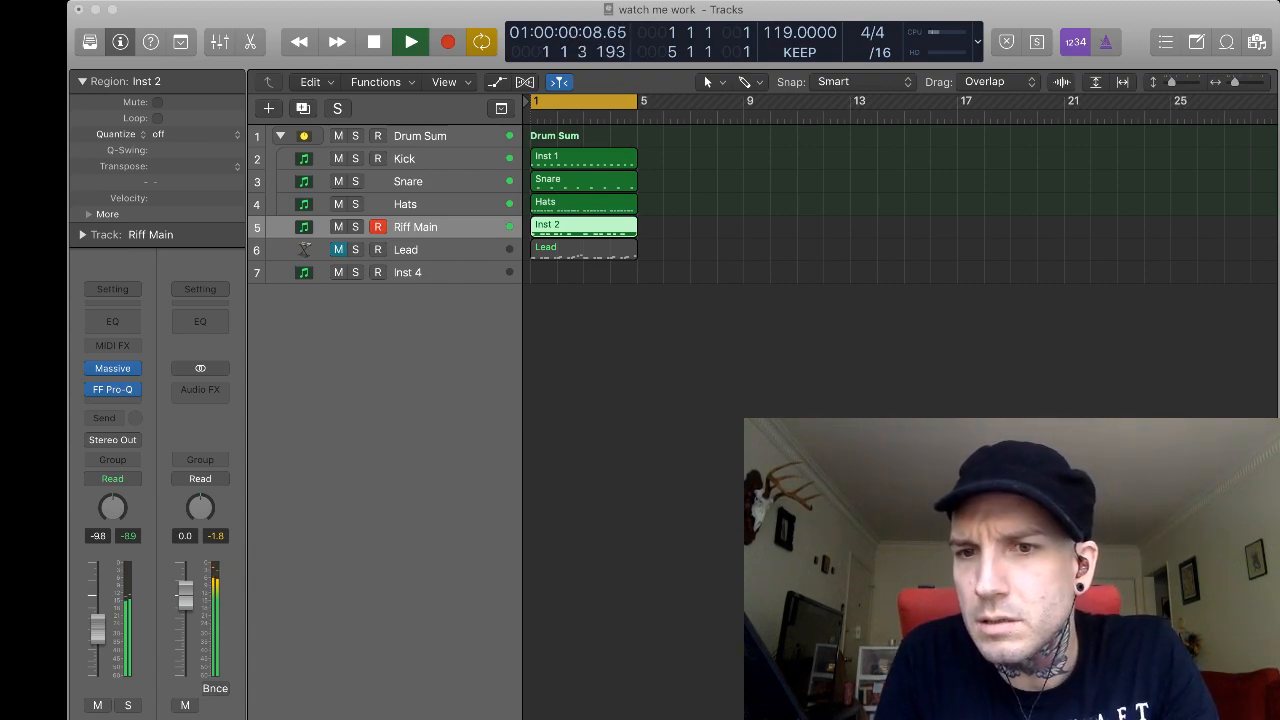
{"action": "key", "text": "space"}
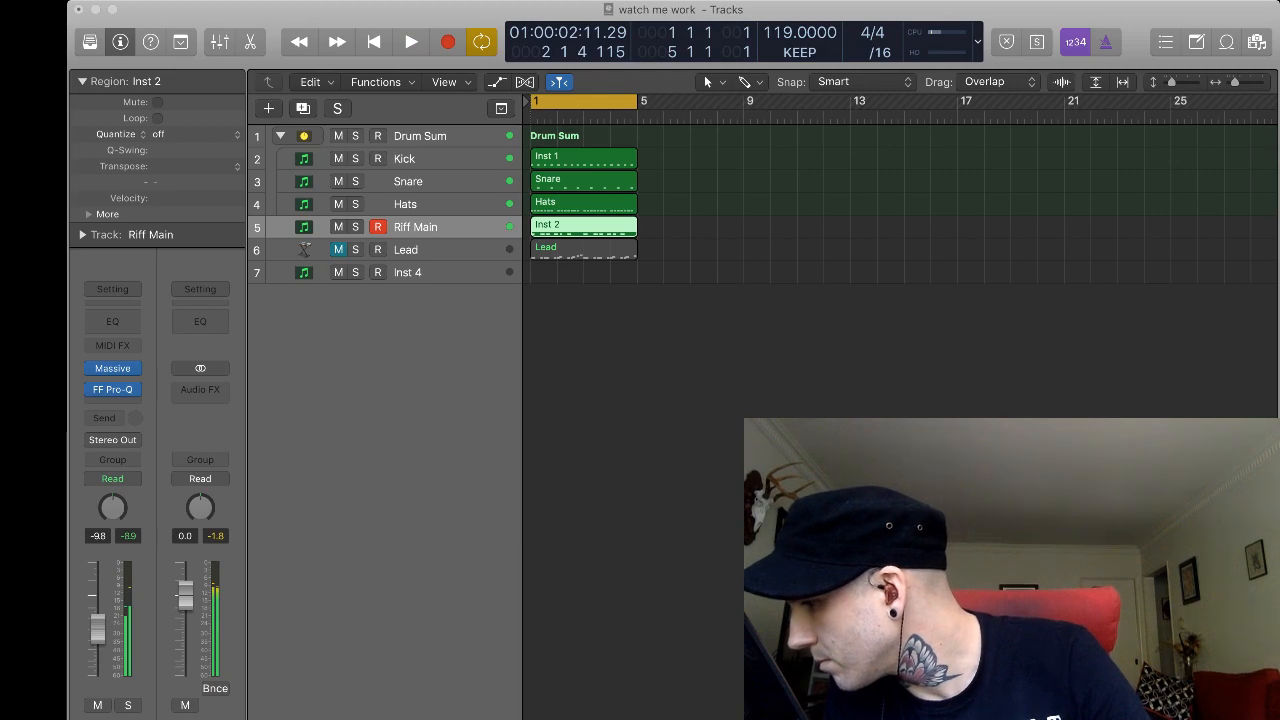
{"action": "key", "text": "space"}
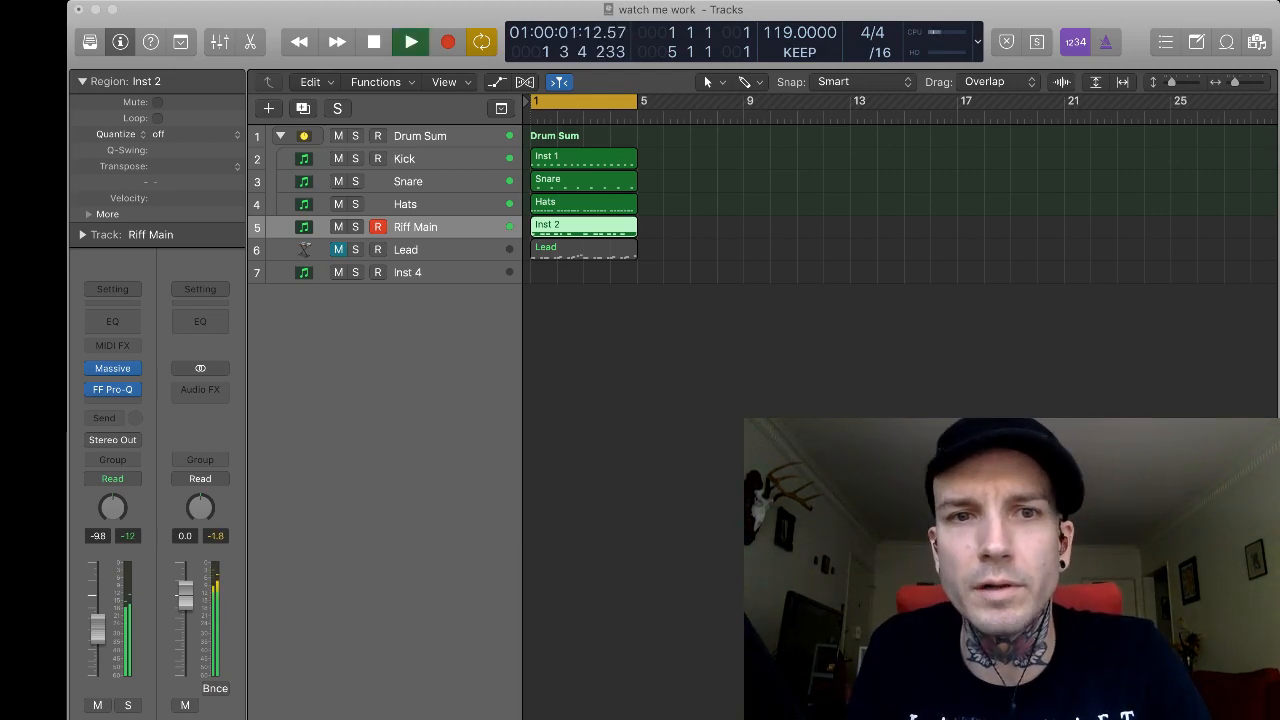
{"action": "key", "text": "space"}
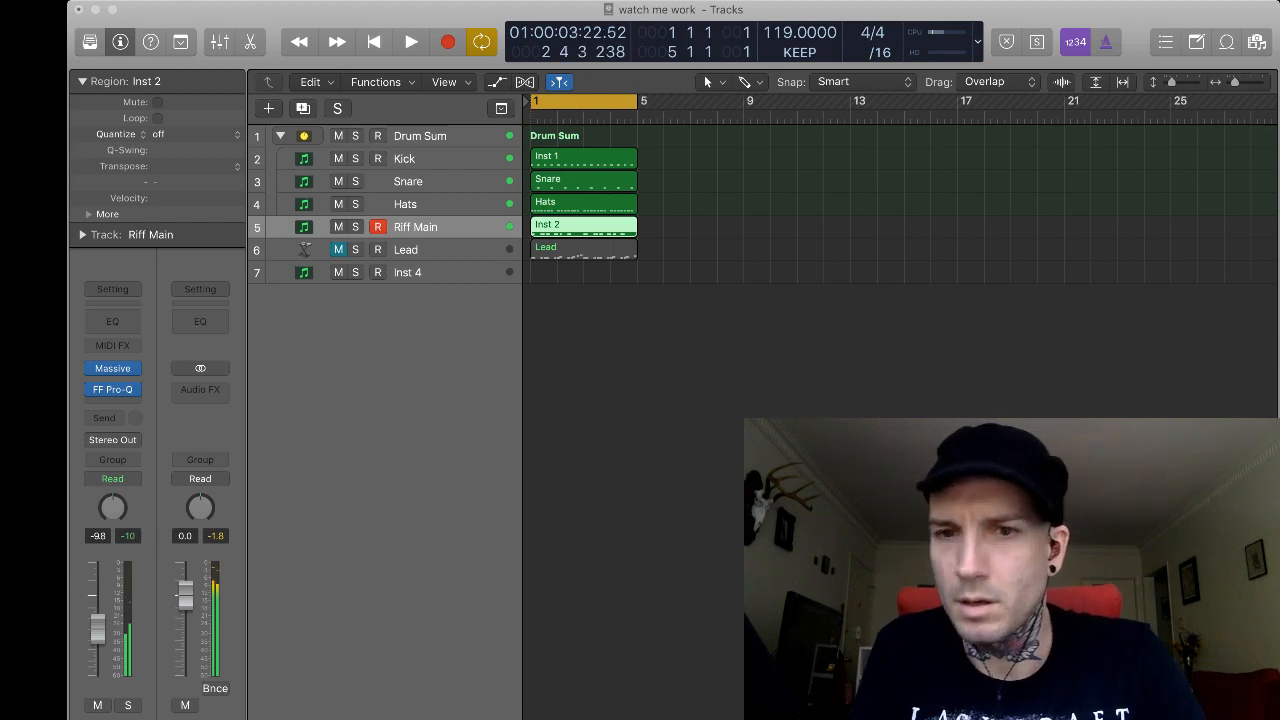
Reopen the Inst 2 notes and raise their quantize swing, trying 63 and settling on 41 while listening with the drums.
{"action": "left_click", "coordinate": [583, 226]}
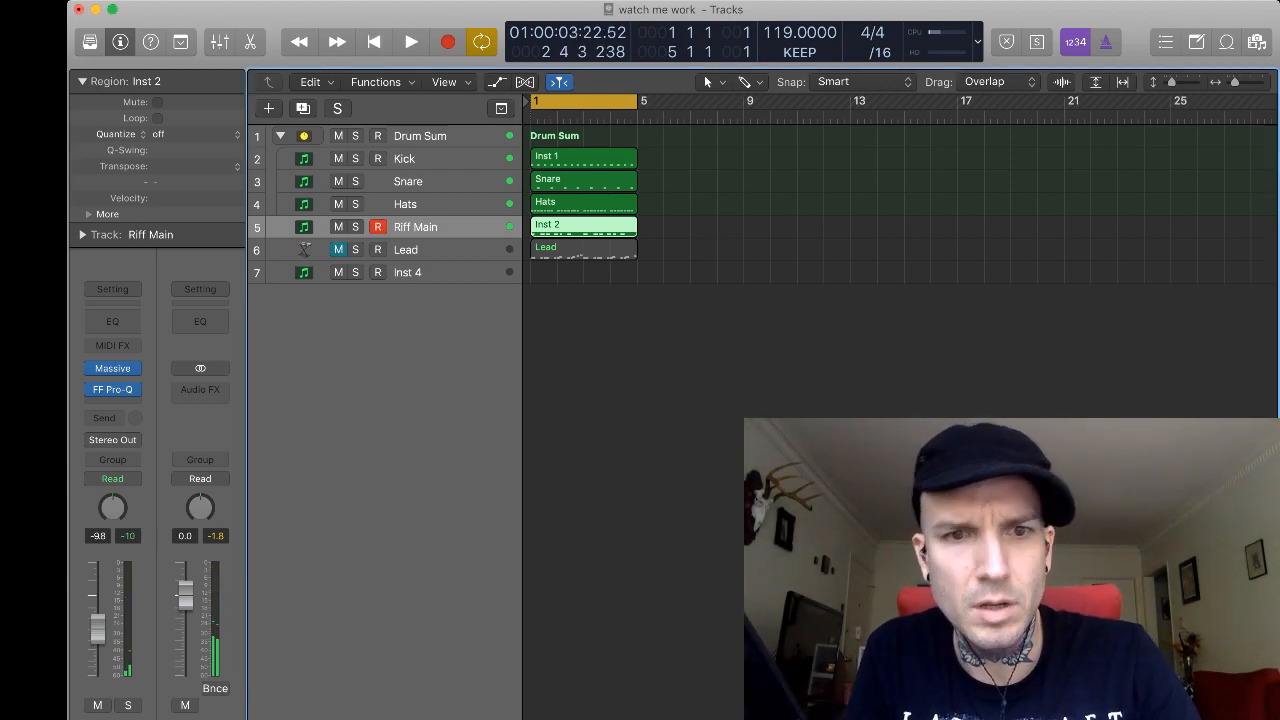
{"action": "key", "text": "p"}
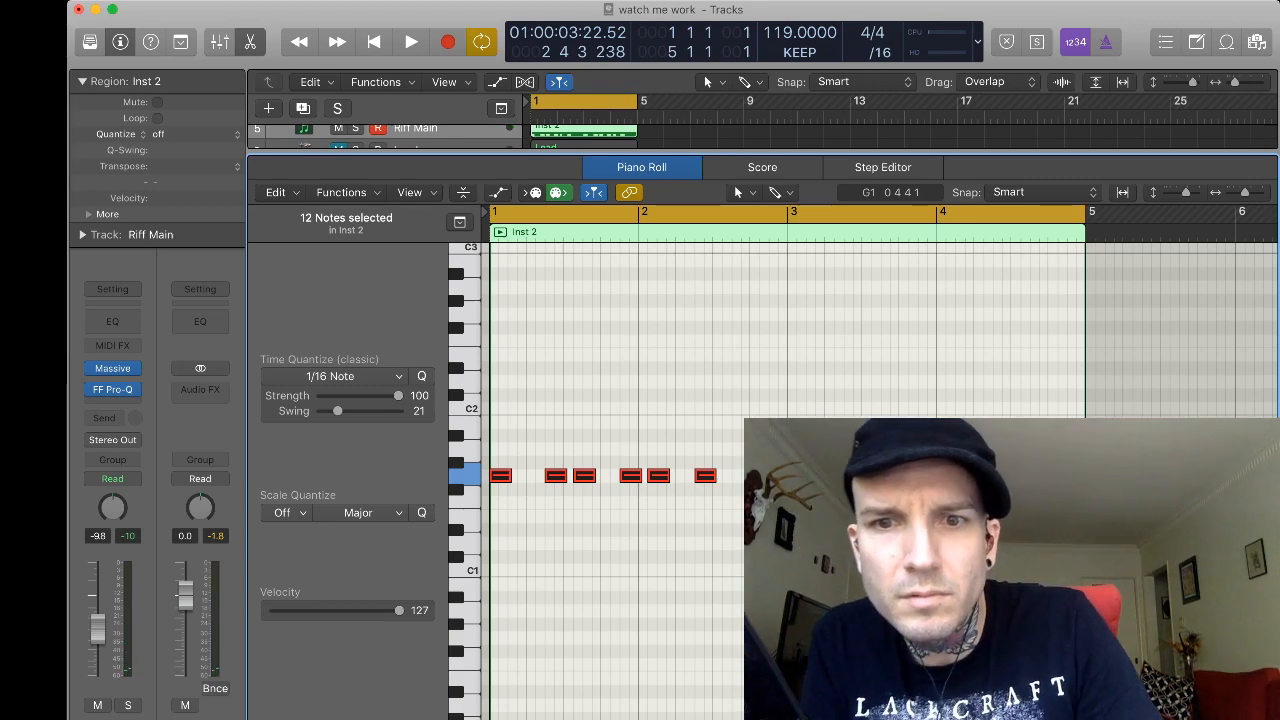
{"action": "left_click_drag", "start_coordinate": [338, 411], "coordinate": [343, 411]}
{"action": "key", "text": "space"}
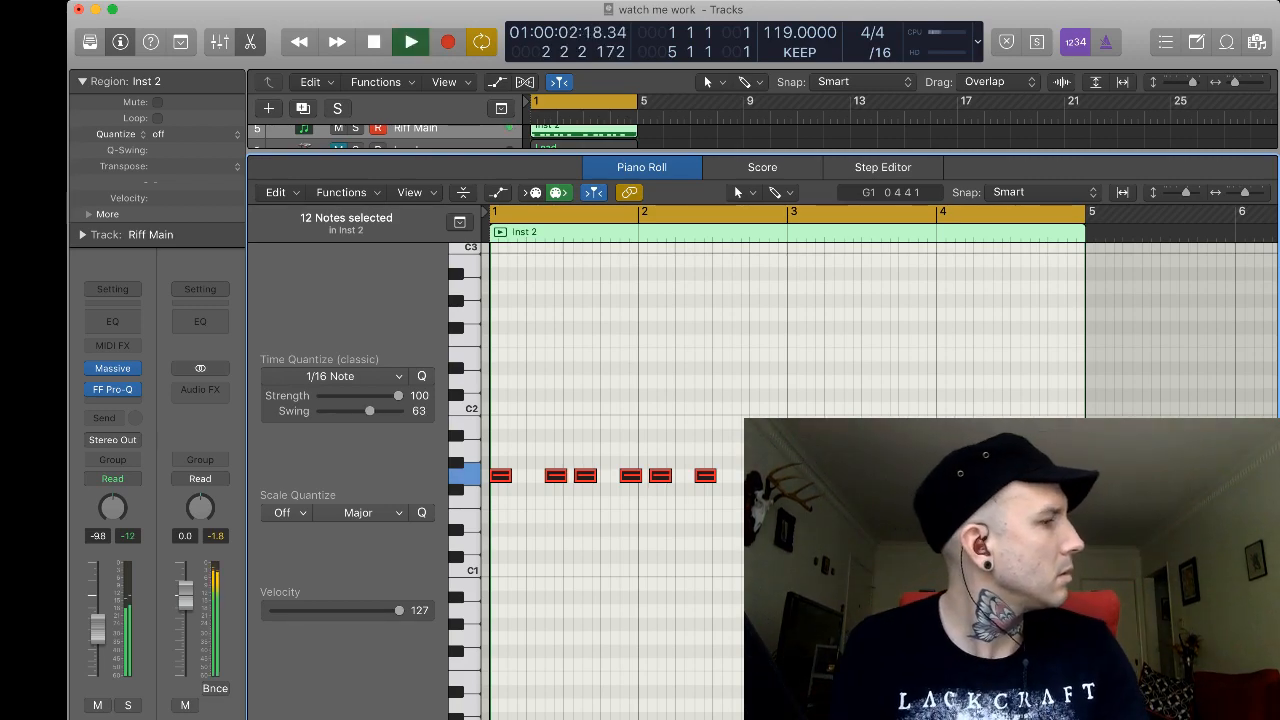
{"action": "key", "text": "space"}
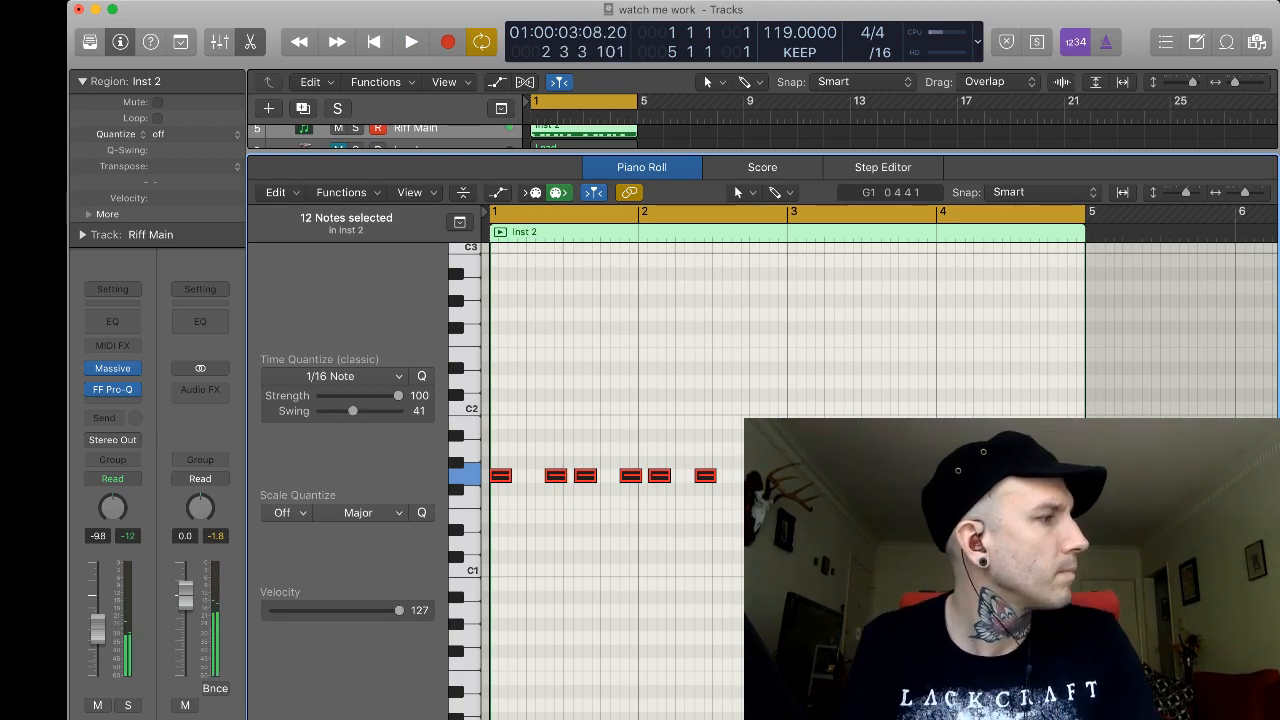
Replay the swung riff against the drums a few times, and close the Piano Roll.
{"action": "key", "text": "space"}
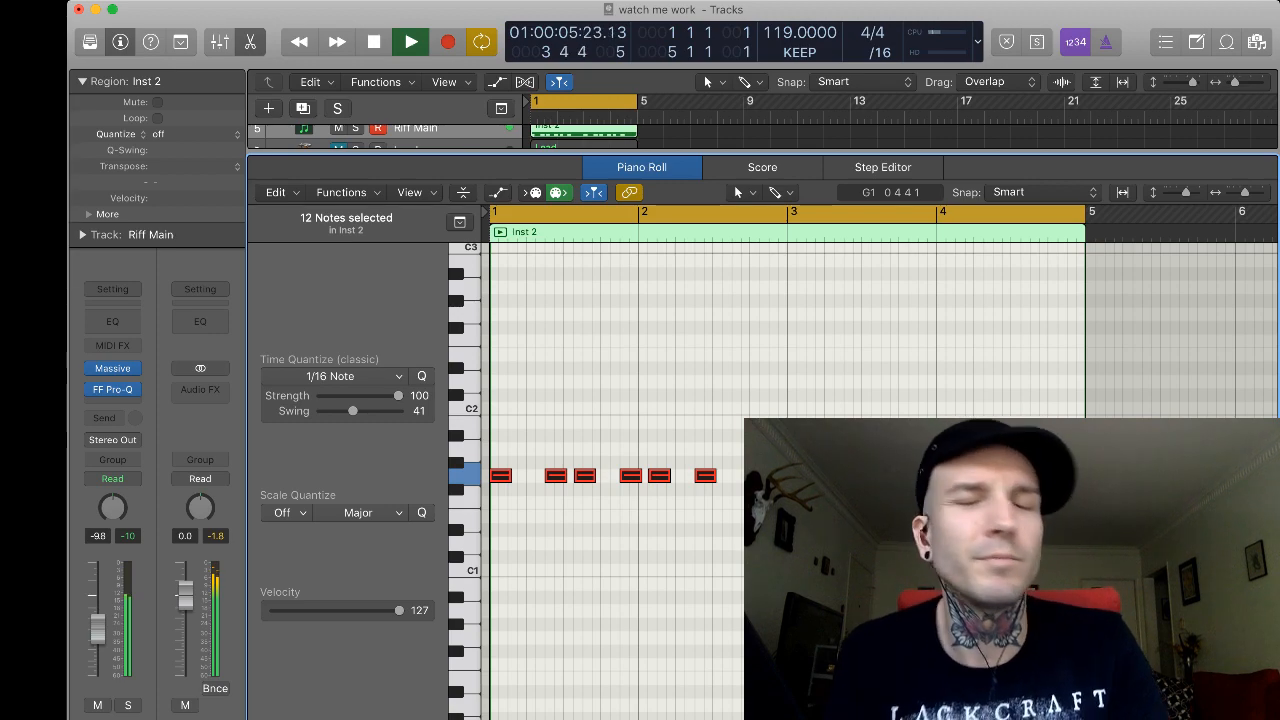
{"action": "key", "text": "space"}
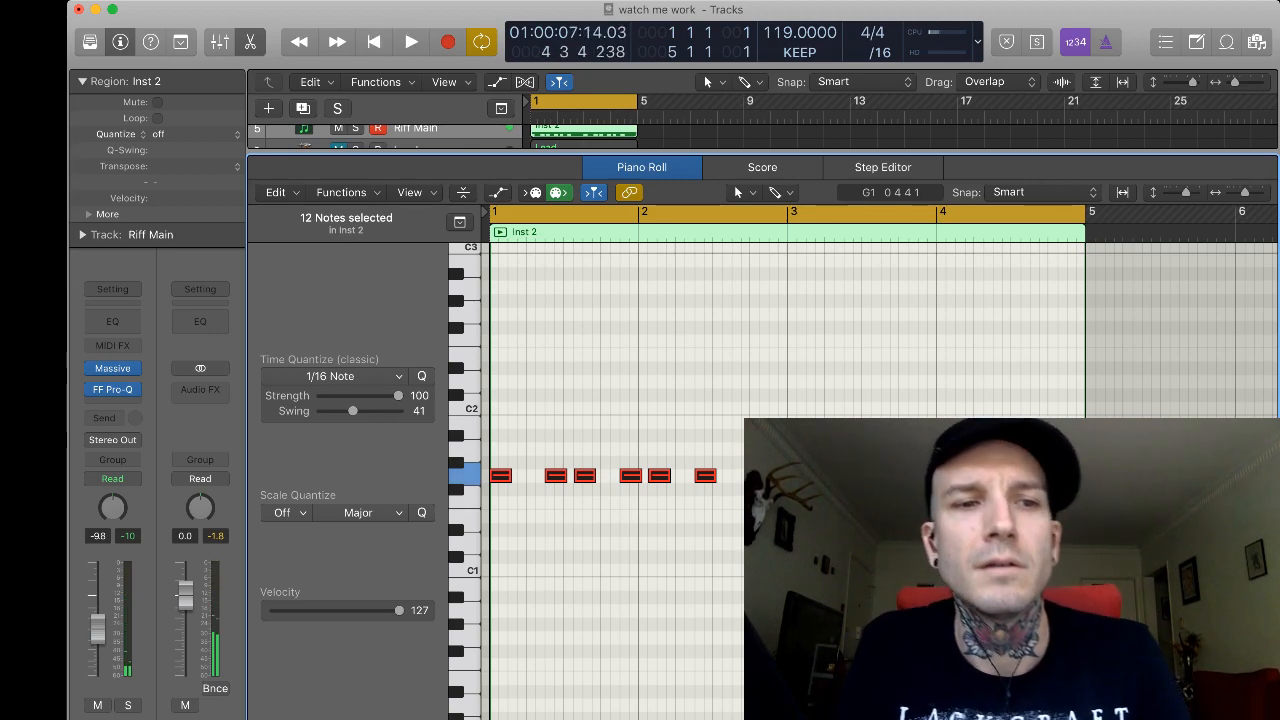
{"action": "key", "text": "space"}
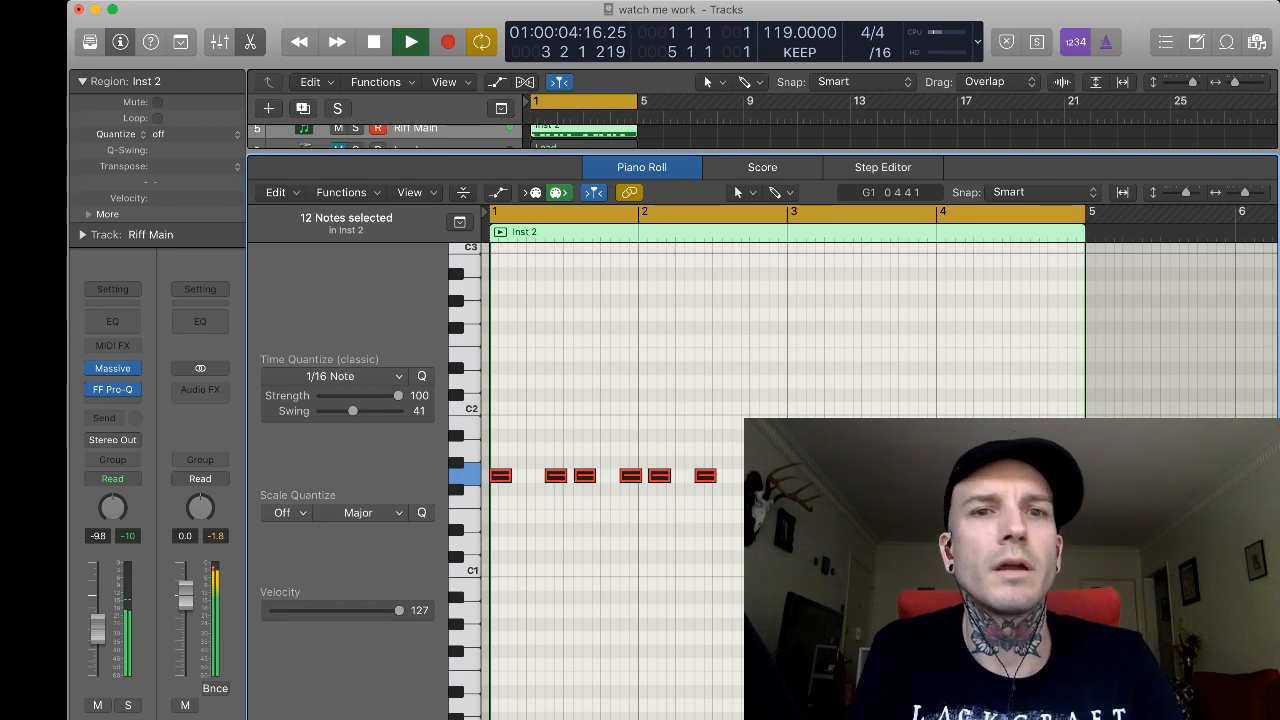
{"action": "key", "text": "space"}
{"action": "key", "text": "p"}
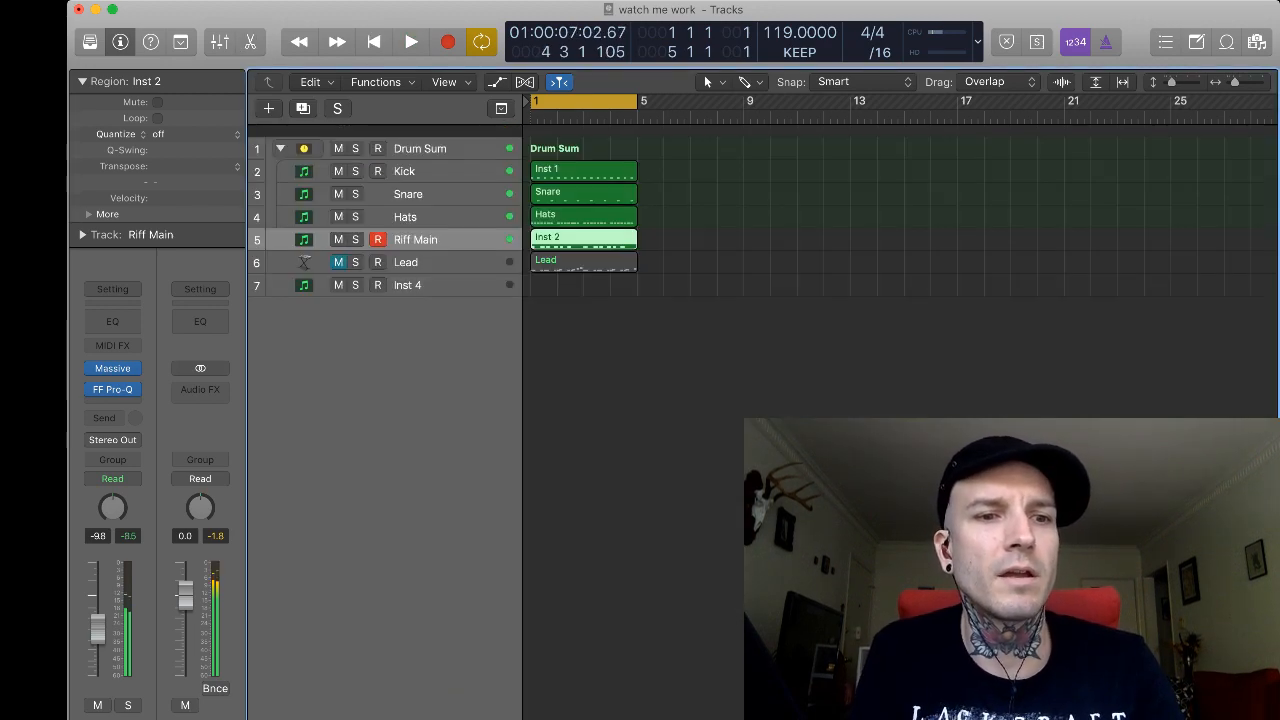
Move the FF Saturn effect from the Hats channel to the drum bus, Bus 1.
{"action": "left_click", "coordinate": [420, 148]}
{"action": "left_click", "coordinate": [405, 204]}
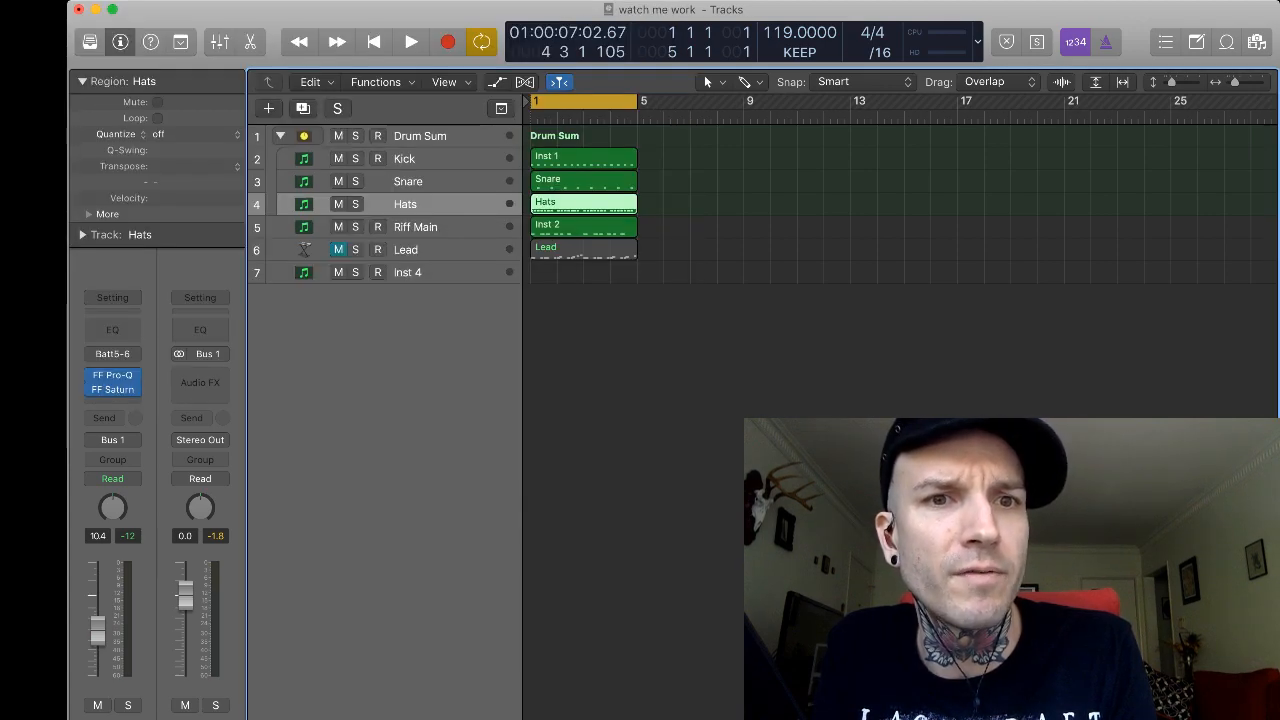
{"action": "left_click", "coordinate": [430, 136]}
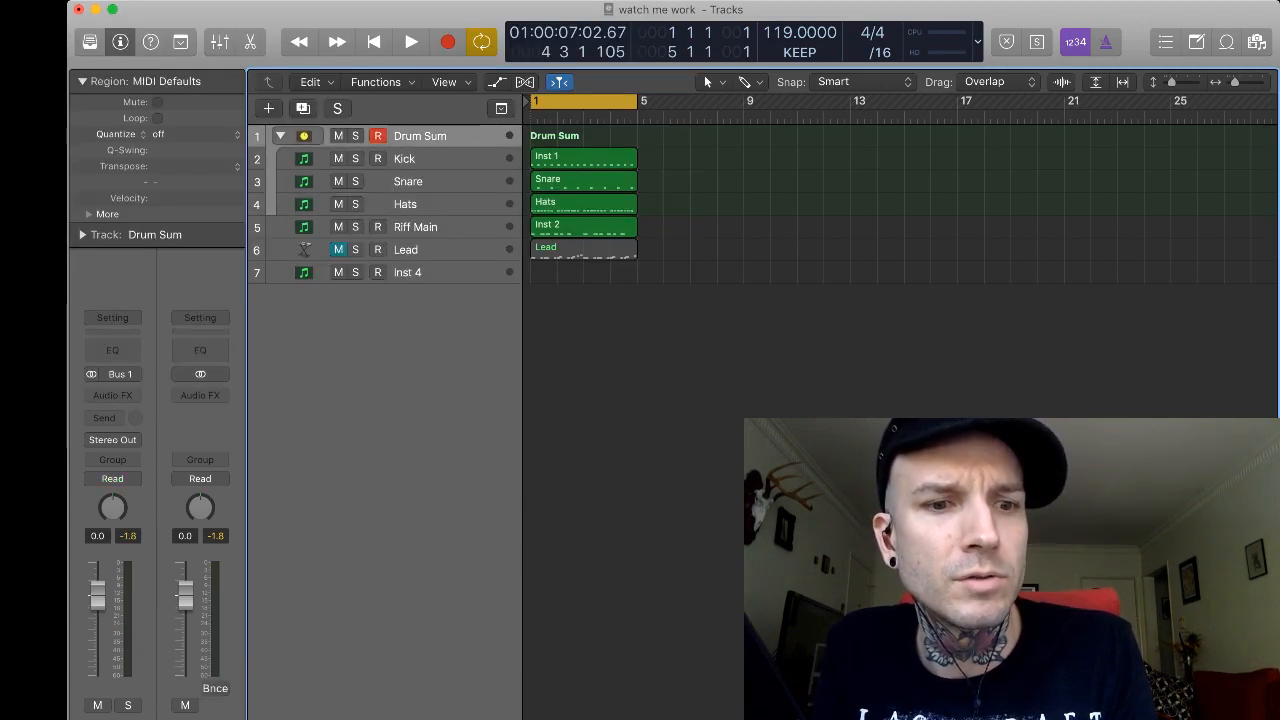
{"action": "left_click", "coordinate": [430, 204]}
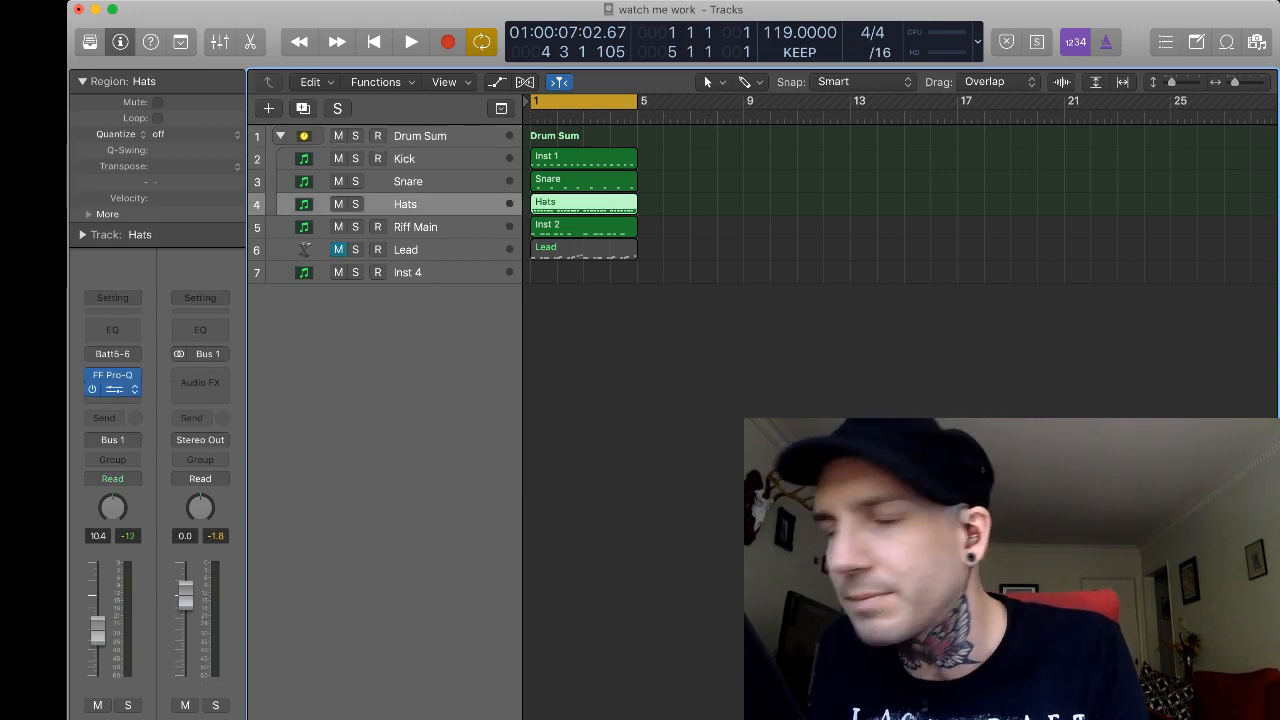
{"action": "left_click_drag", "start_coordinate": [112, 389], "coordinate": [200, 375]}
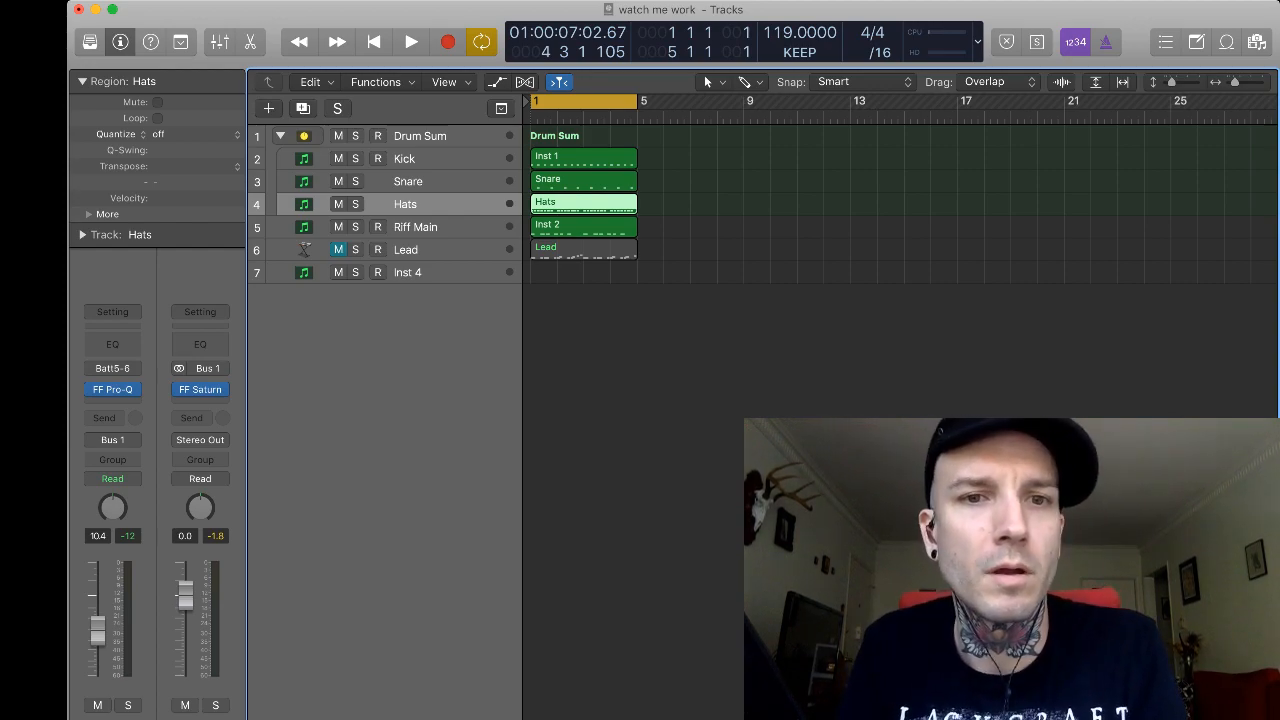
Solo the Drum Sum stack and add H-Comp after FF Saturn on Bus 1 while the drums play.
{"action": "left_click", "coordinate": [355, 136]}
{"action": "key", "text": "space"}
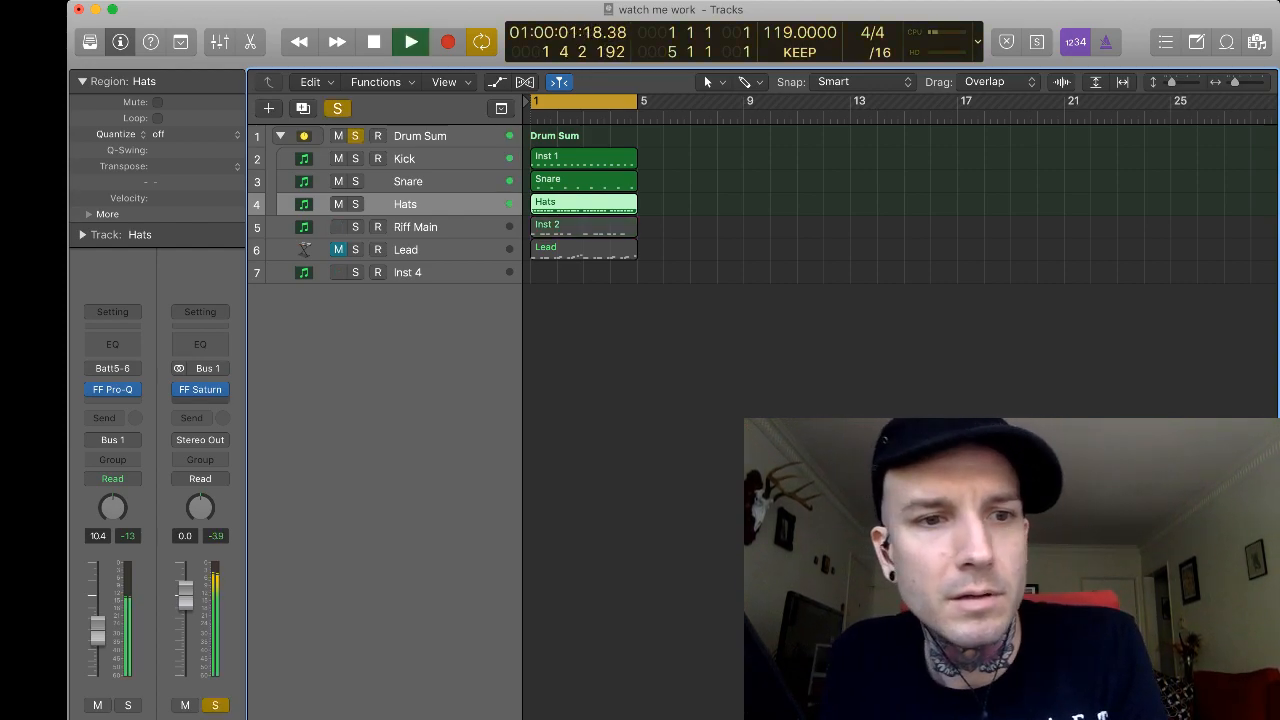
{"action": "key", "text": "space"}
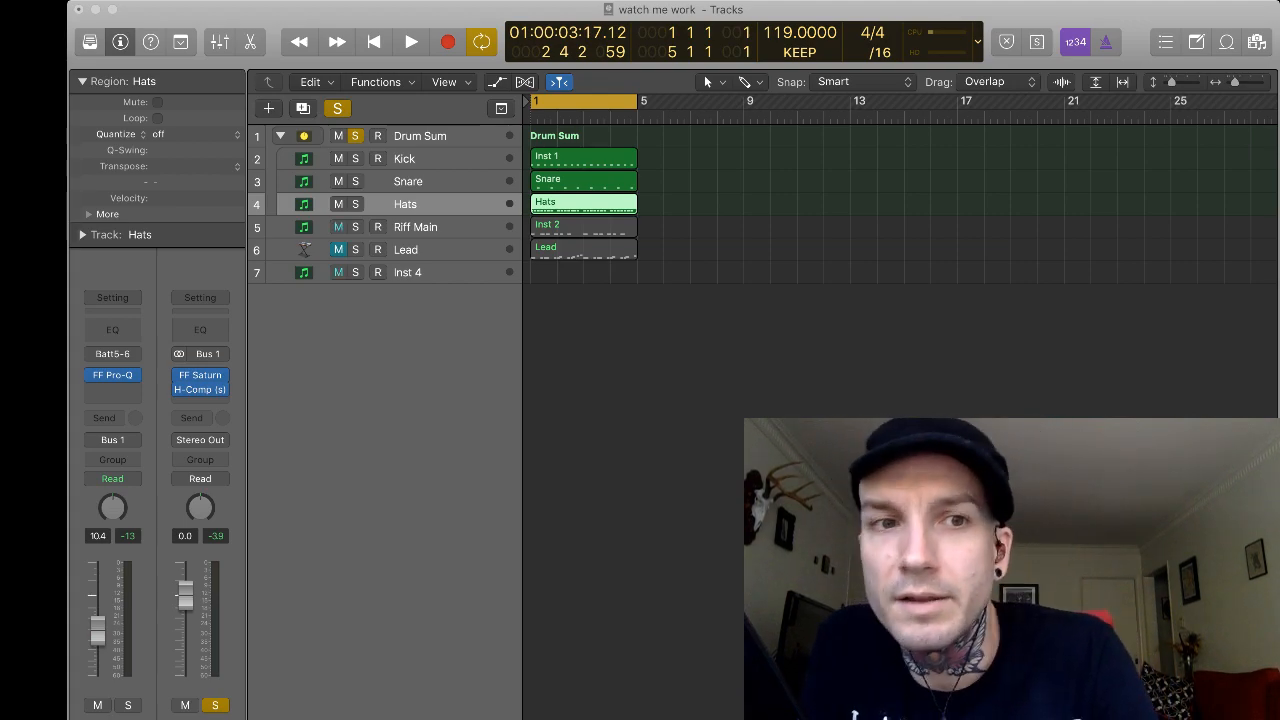
Replay the soloed drums several times to judge the H-Comp compression on the drum bus.
{"action": "key", "text": "space"}
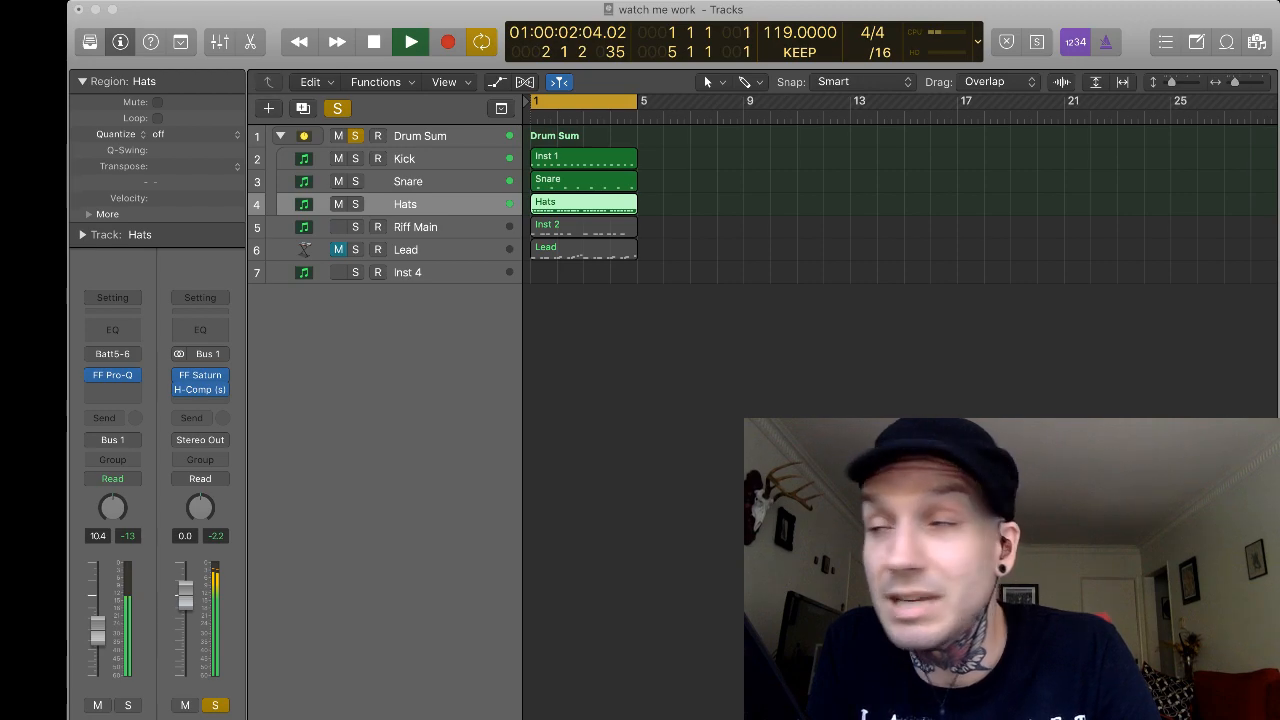
{"action": "key", "text": "space"}
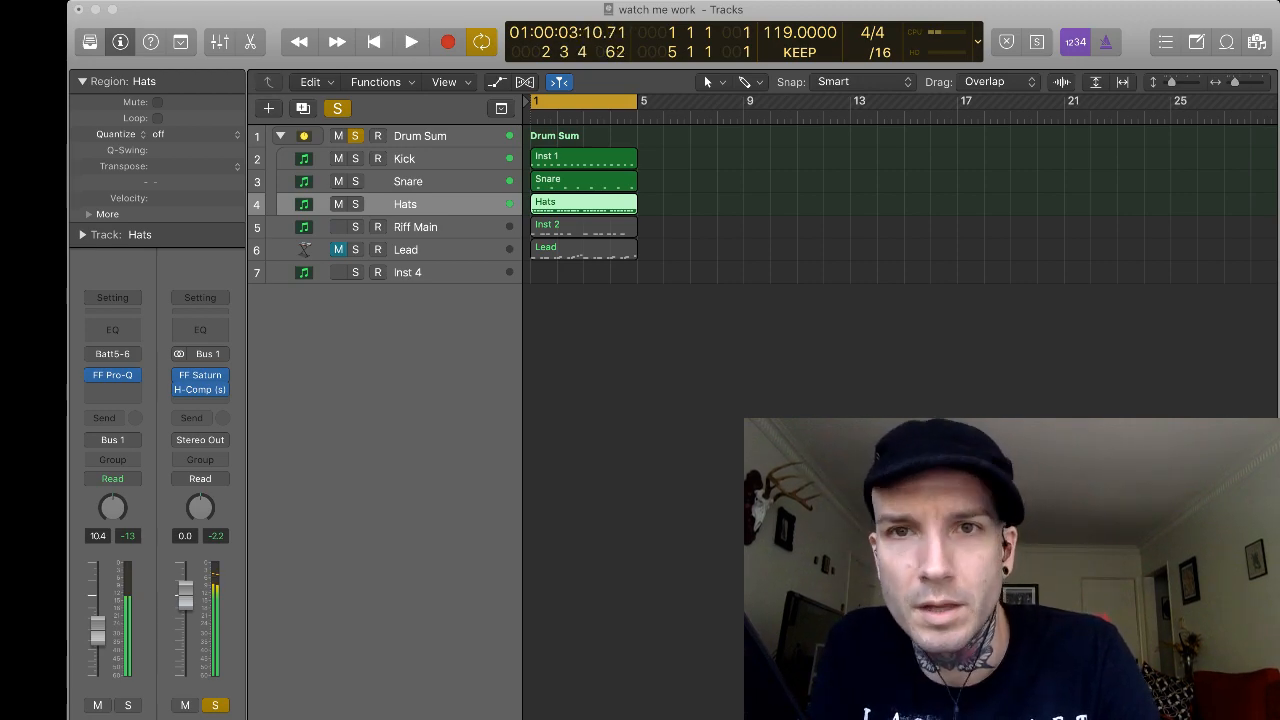
{"action": "key", "text": "space"}
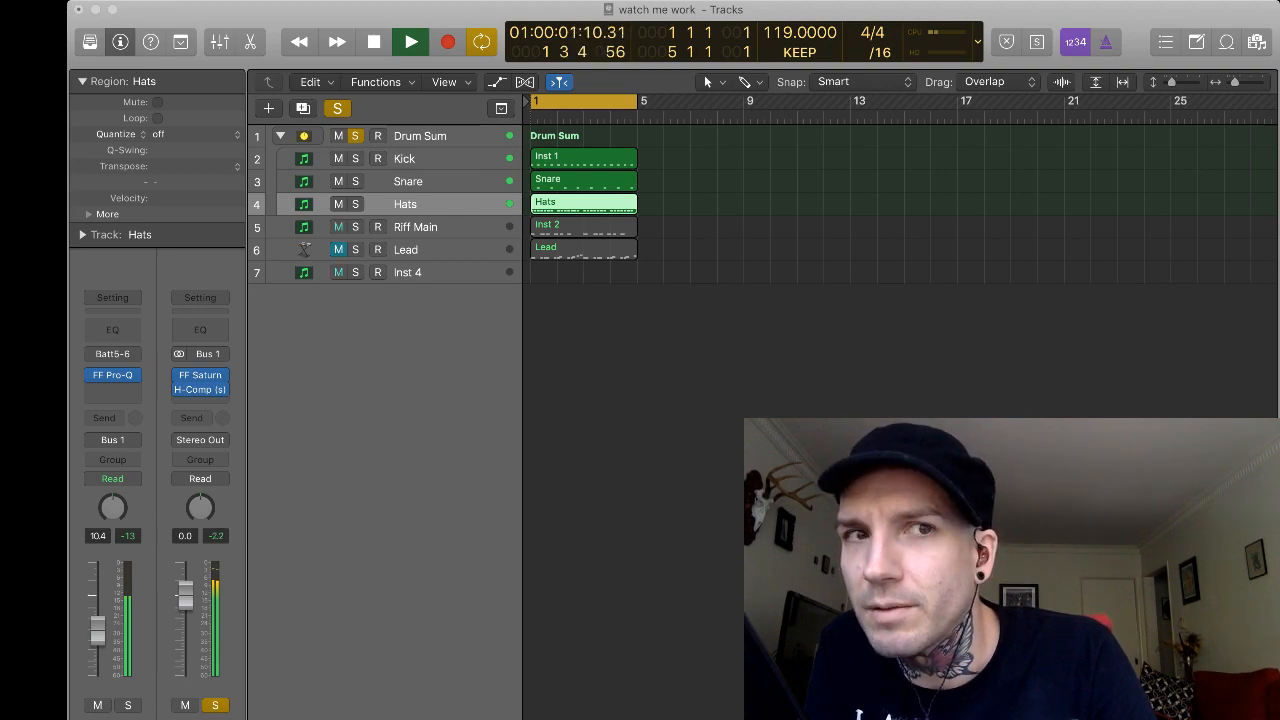
{"action": "key", "text": "space"}
{"action": "key", "text": "space"}
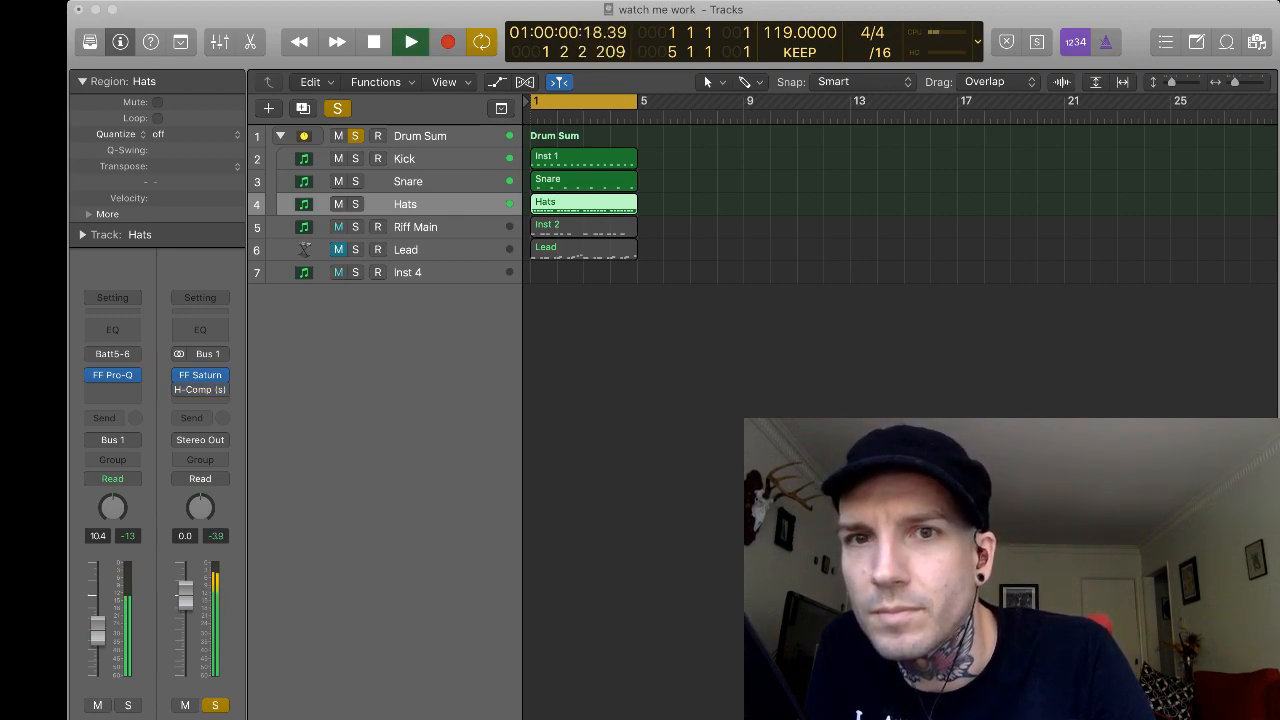
{"action": "key", "text": "space"}
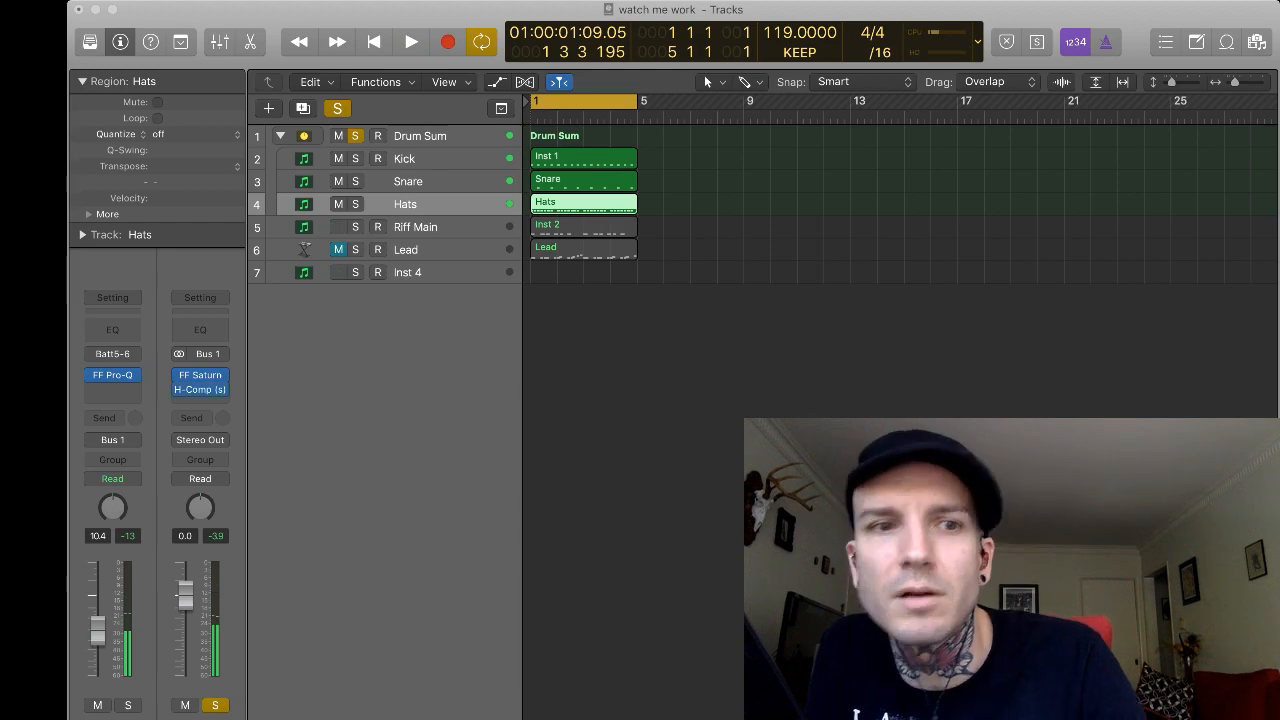
{"action": "key", "text": "space"}
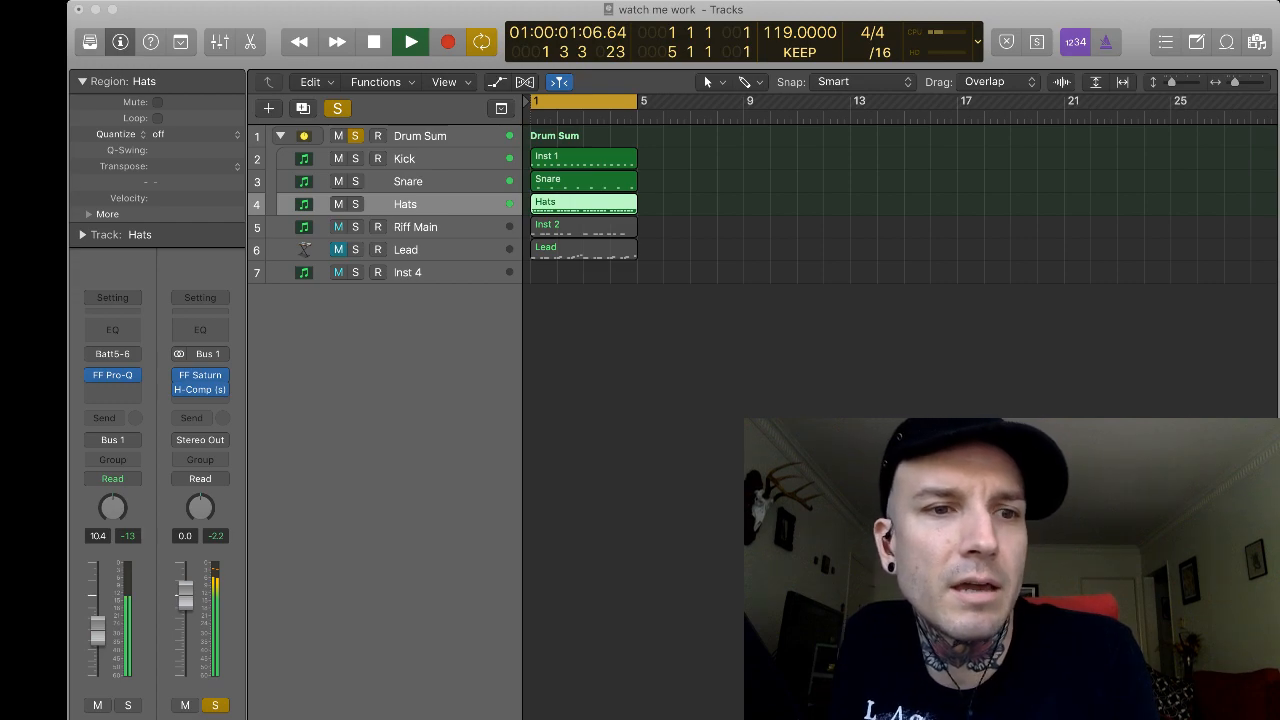
Stop the soloed drums and open the Battery 4 instrument on the Kick track.
{"action": "key", "text": "space"}
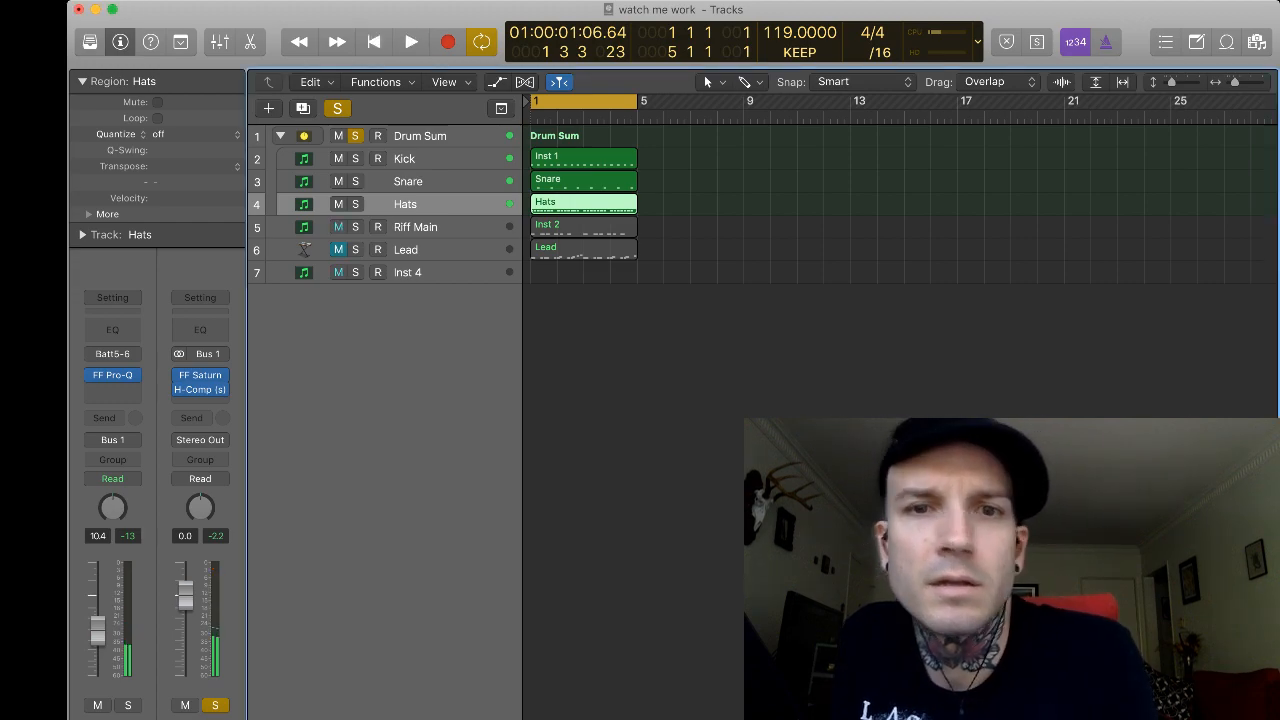
{"action": "left_click", "coordinate": [440, 159]}
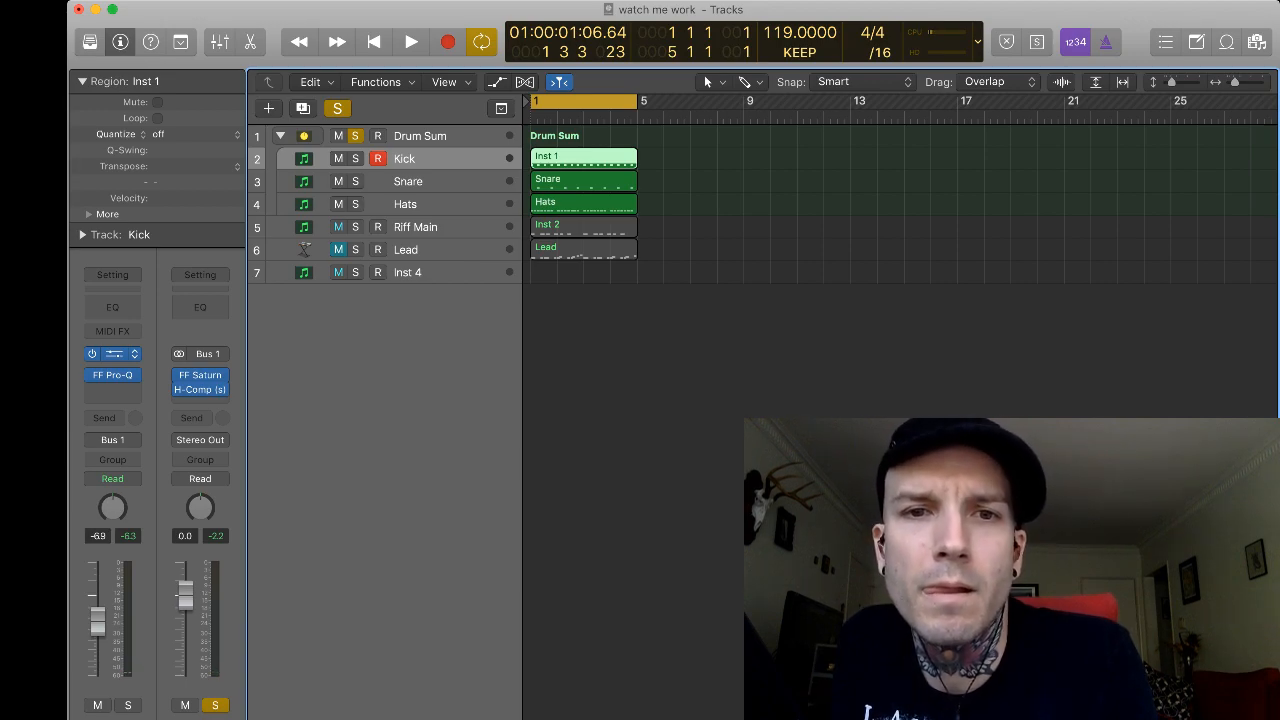
{"action": "left_click", "coordinate": [113, 354]}
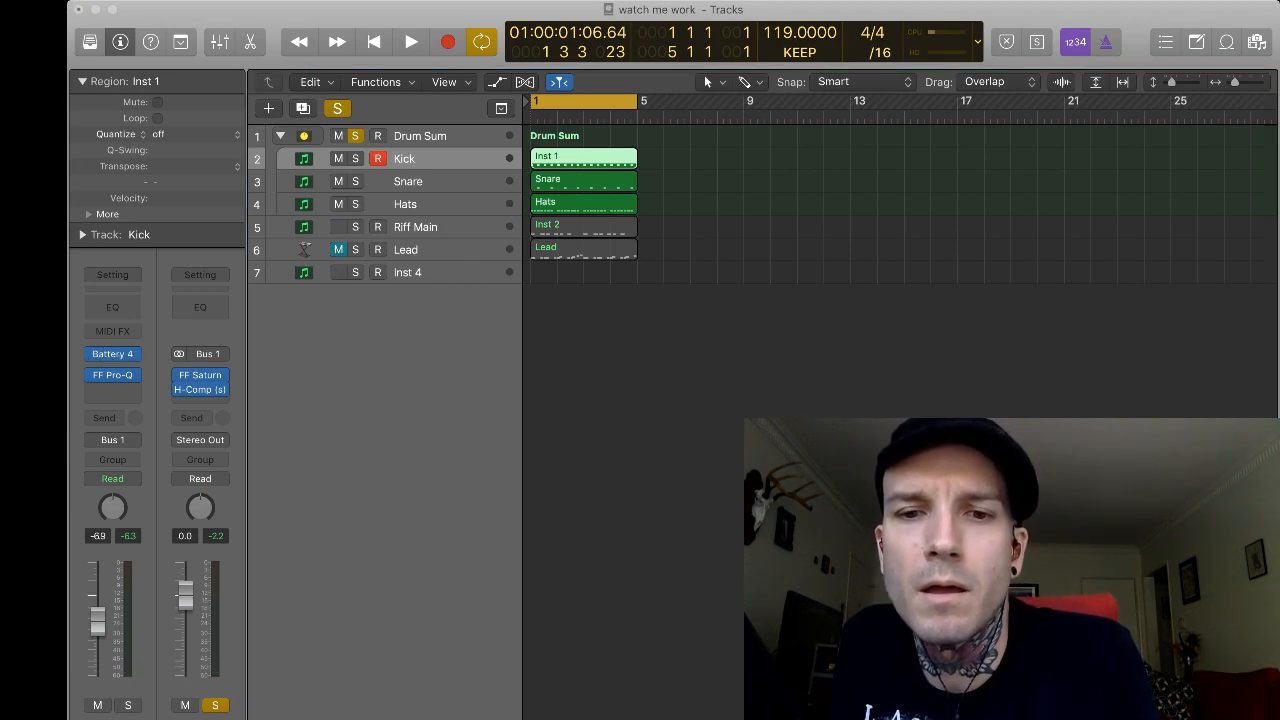
Replay the soloed drums from the loop start several times to judge the Battery 4 kick sound.
{"action": "key", "text": "space"}
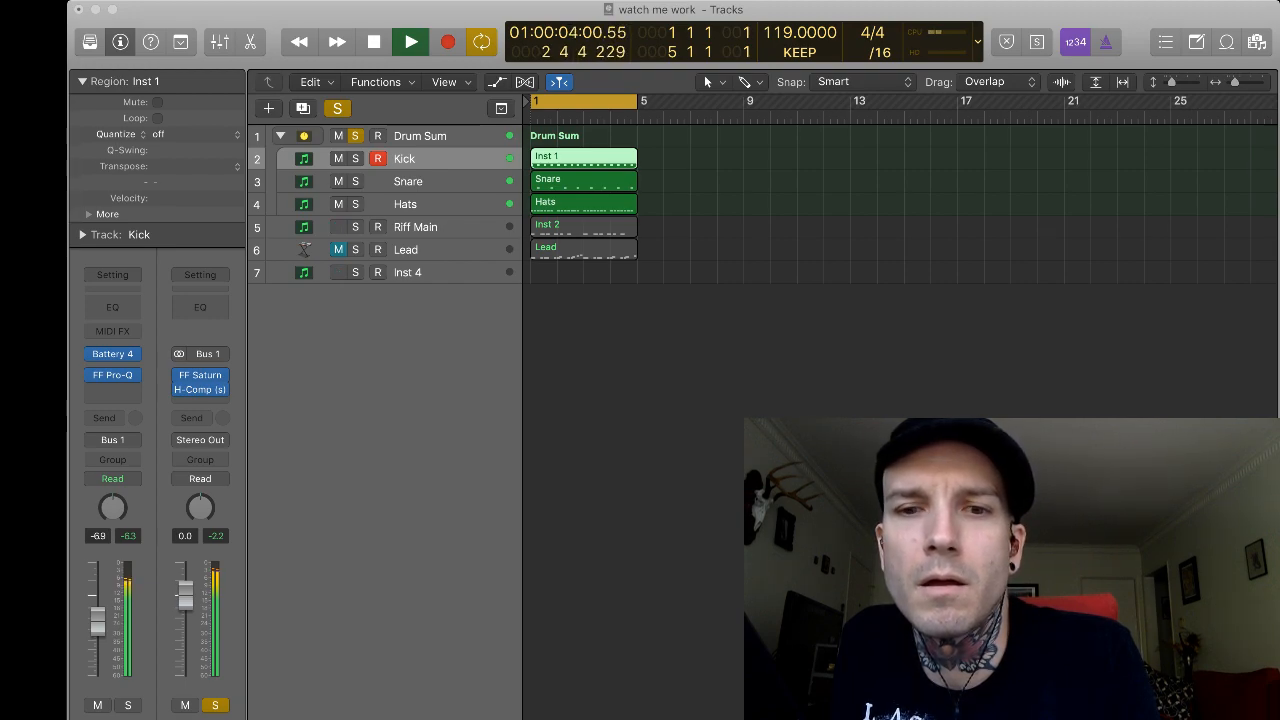
{"action": "key", "text": "space"}
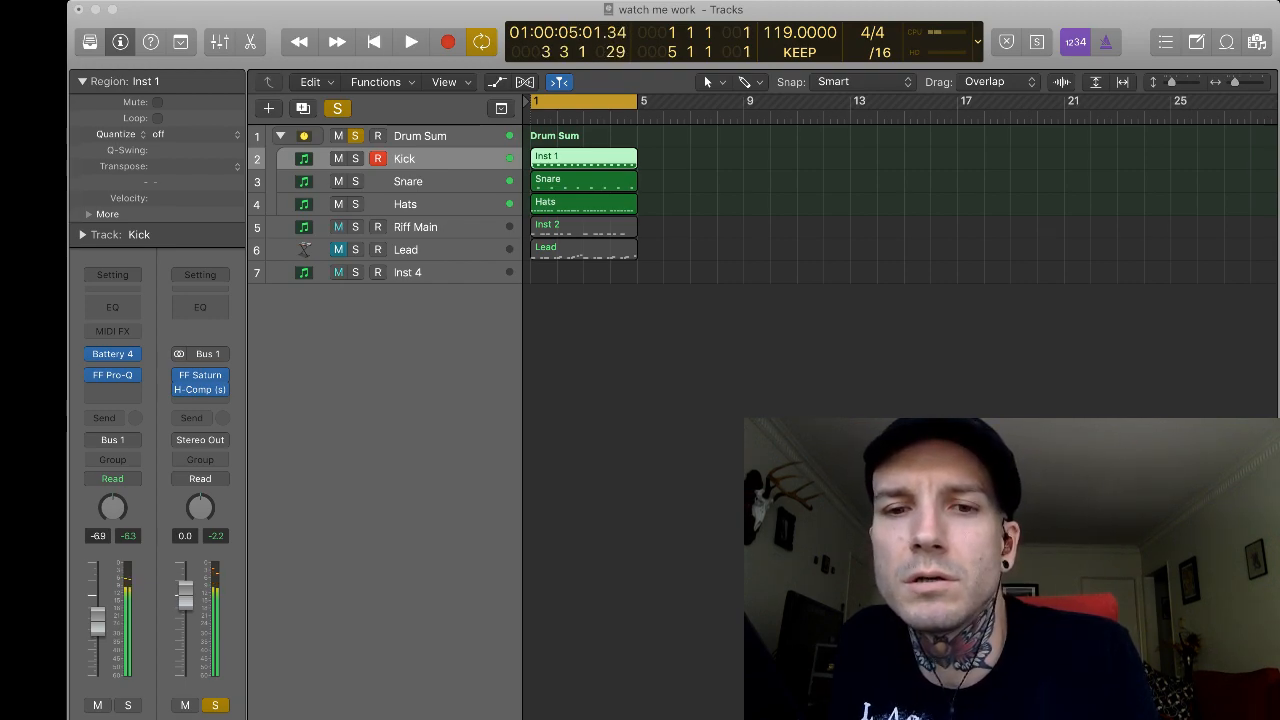
{"action": "key", "text": "space"}
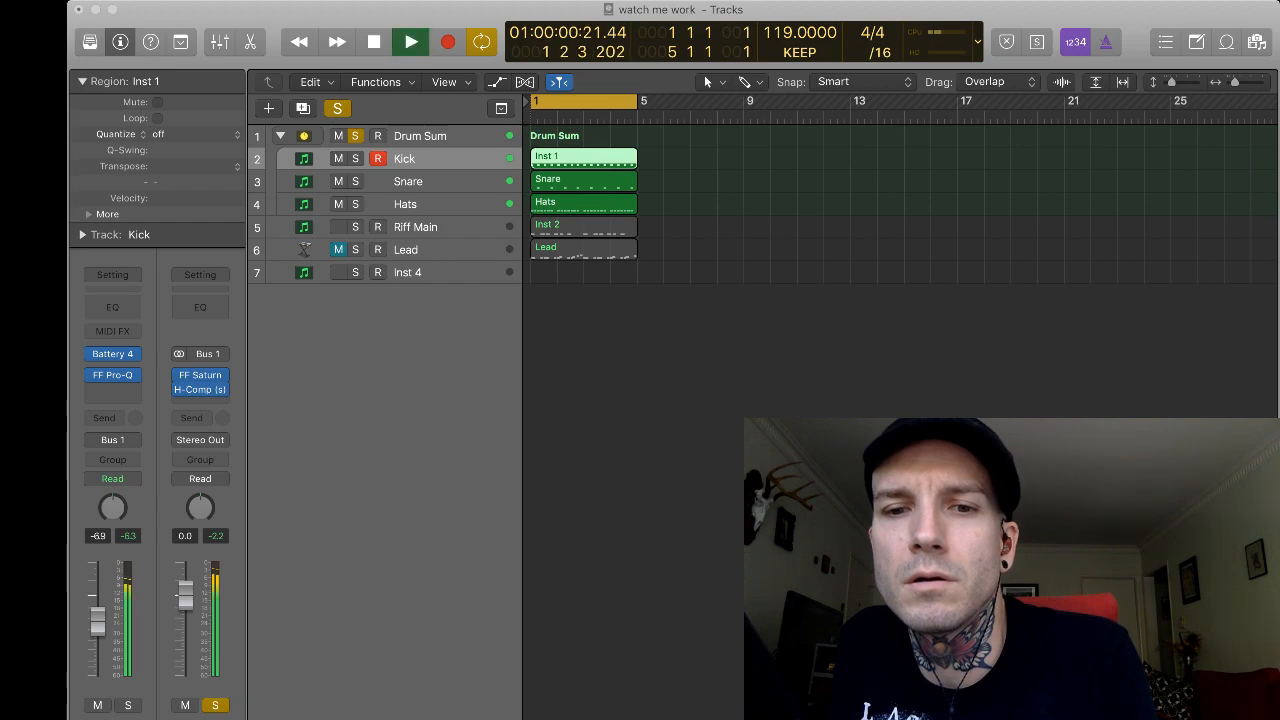
{"action": "key", "text": "space"}
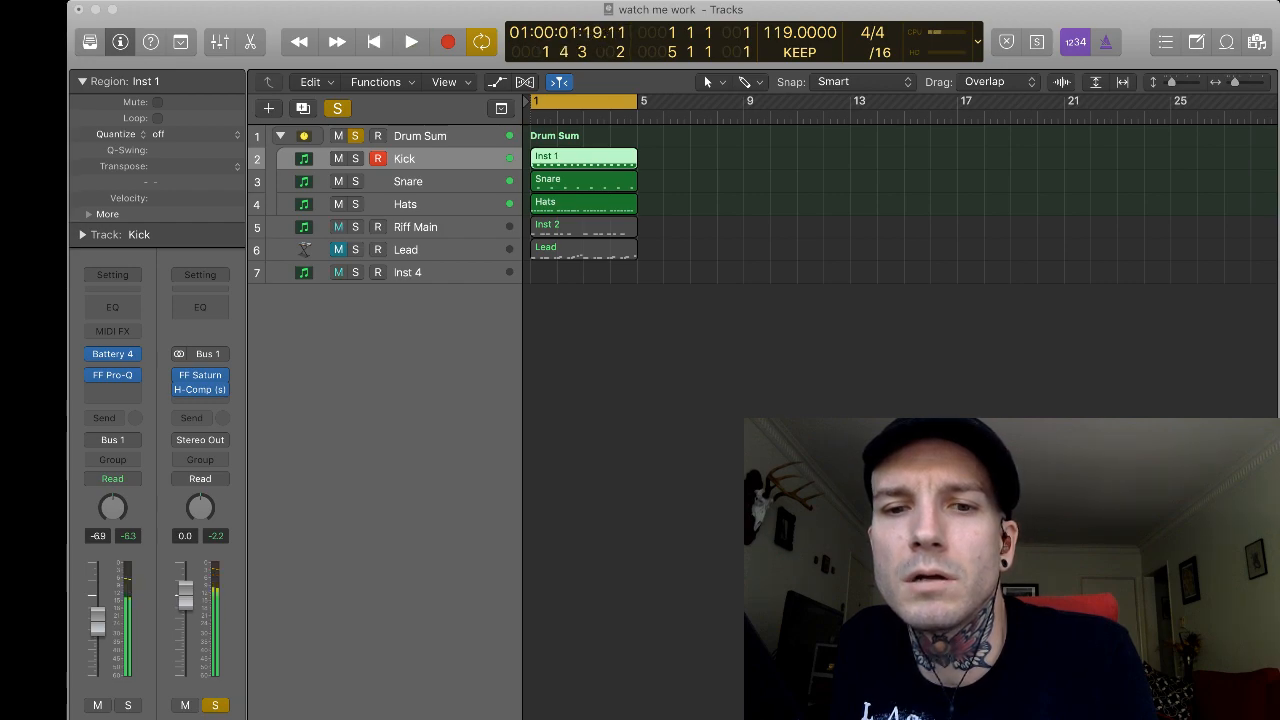
{"action": "key", "text": "space"}
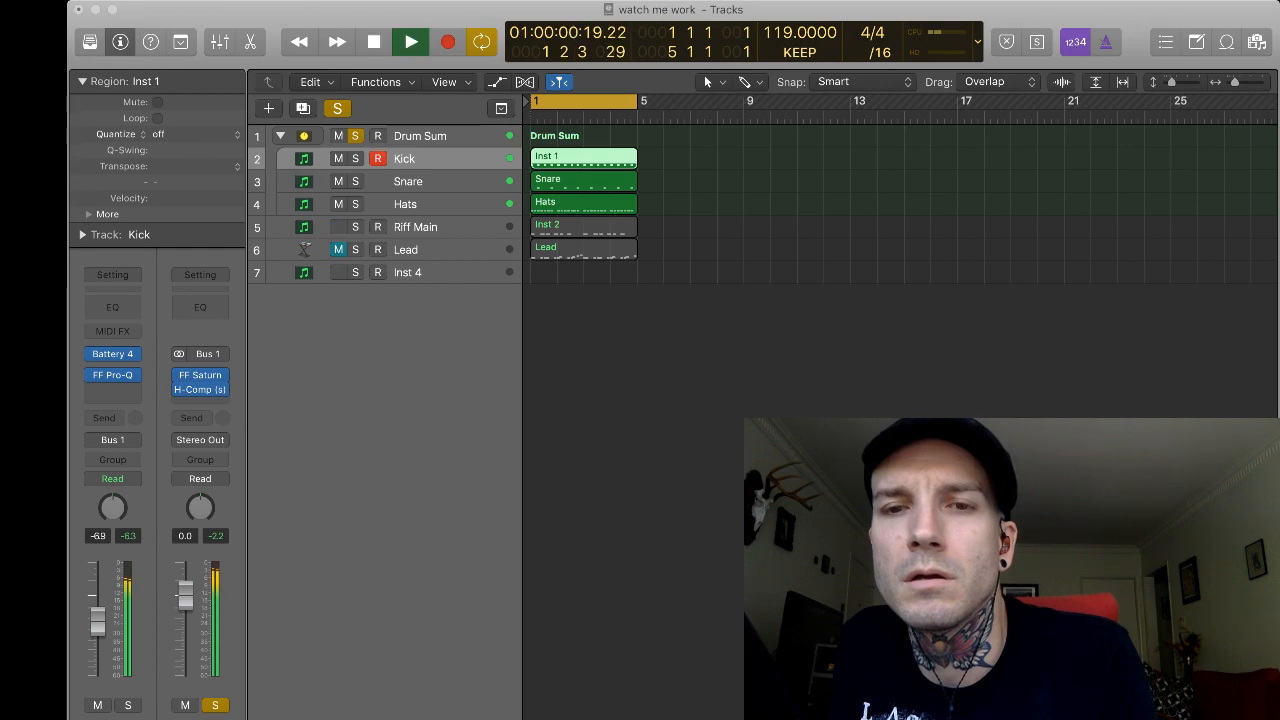
{"action": "key", "text": "space"}
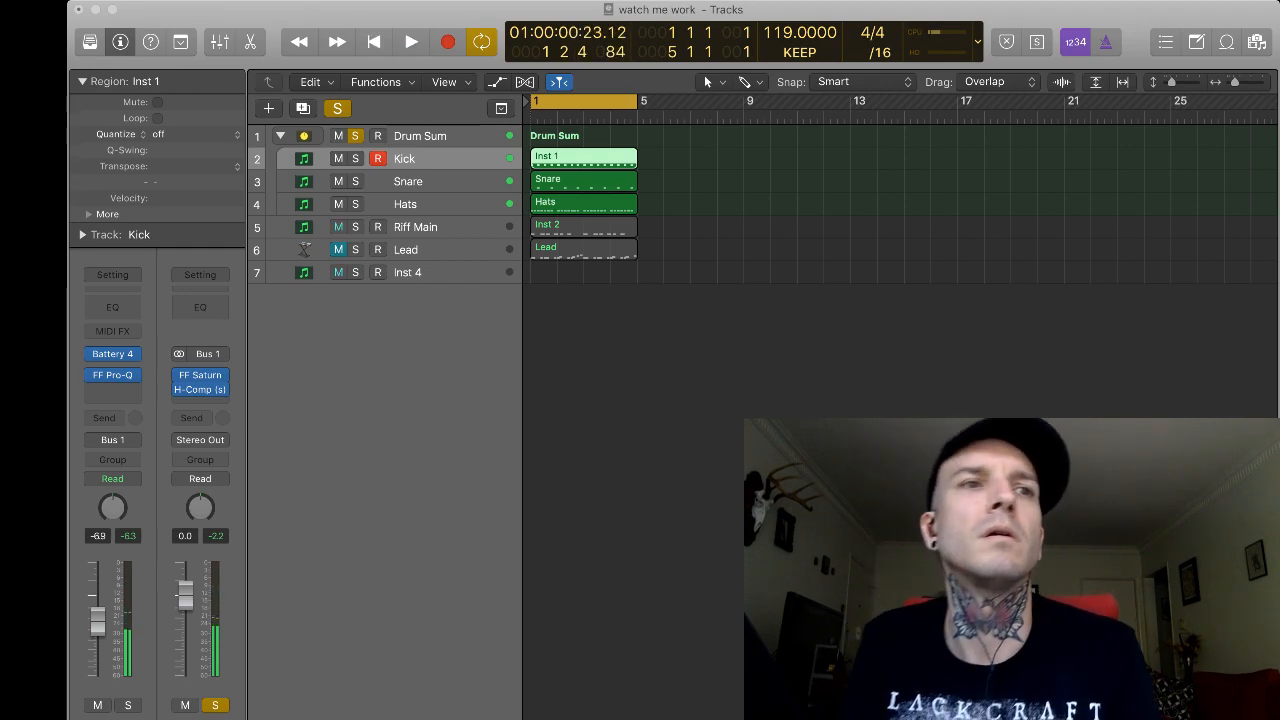
{"action": "key", "text": "space"}
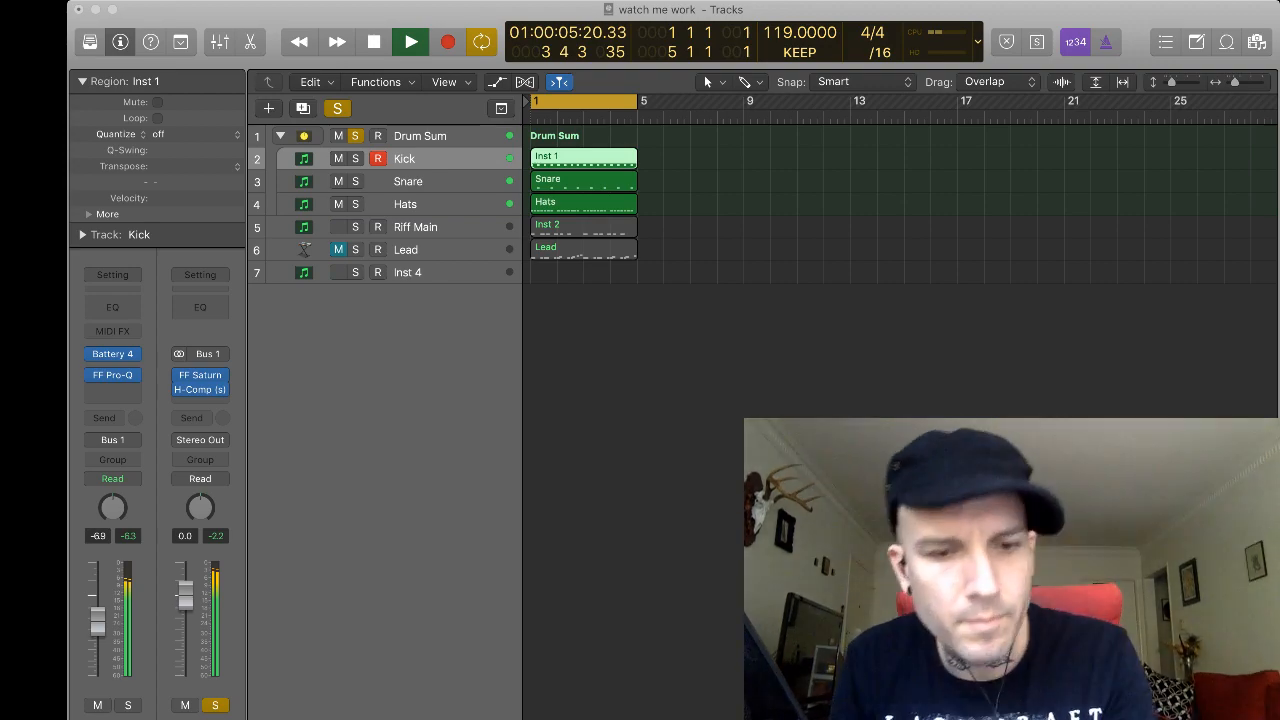
{"action": "key", "text": "space"}
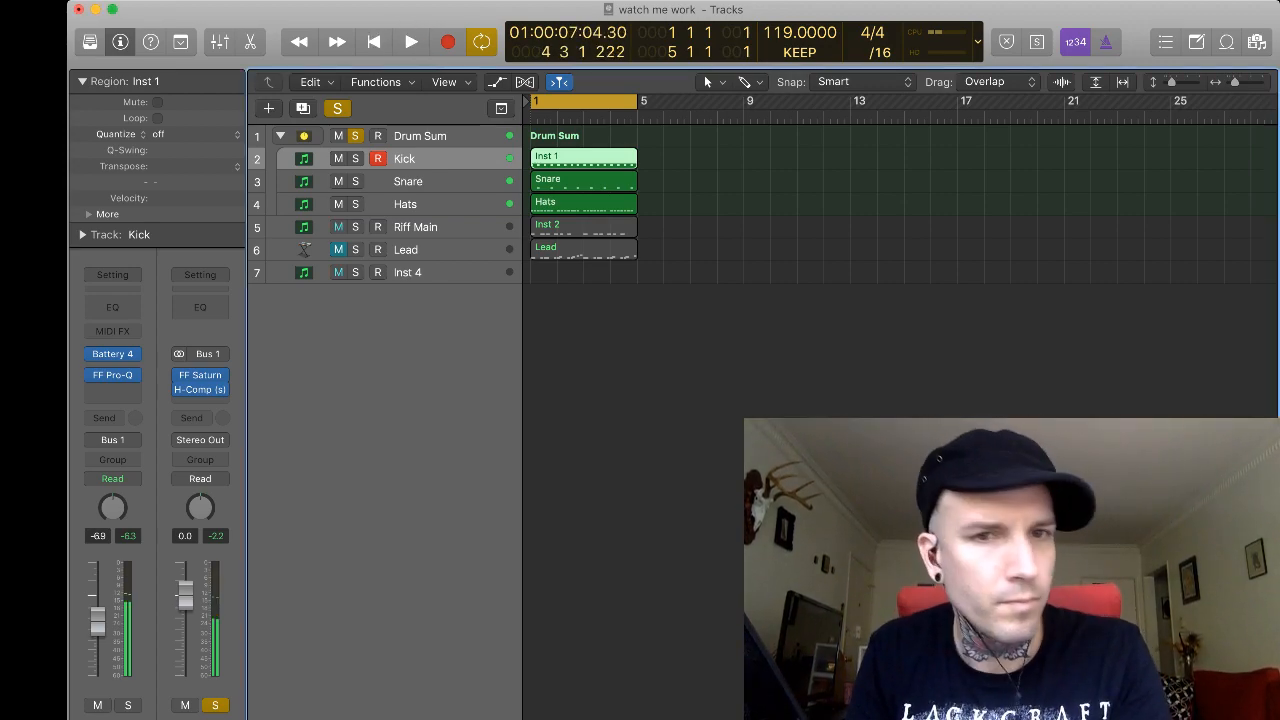
Unsolo the Drum Sum stack, play the loop with the riff, and open Massive on the Riff Main track.
{"action": "key", "text": "space"}
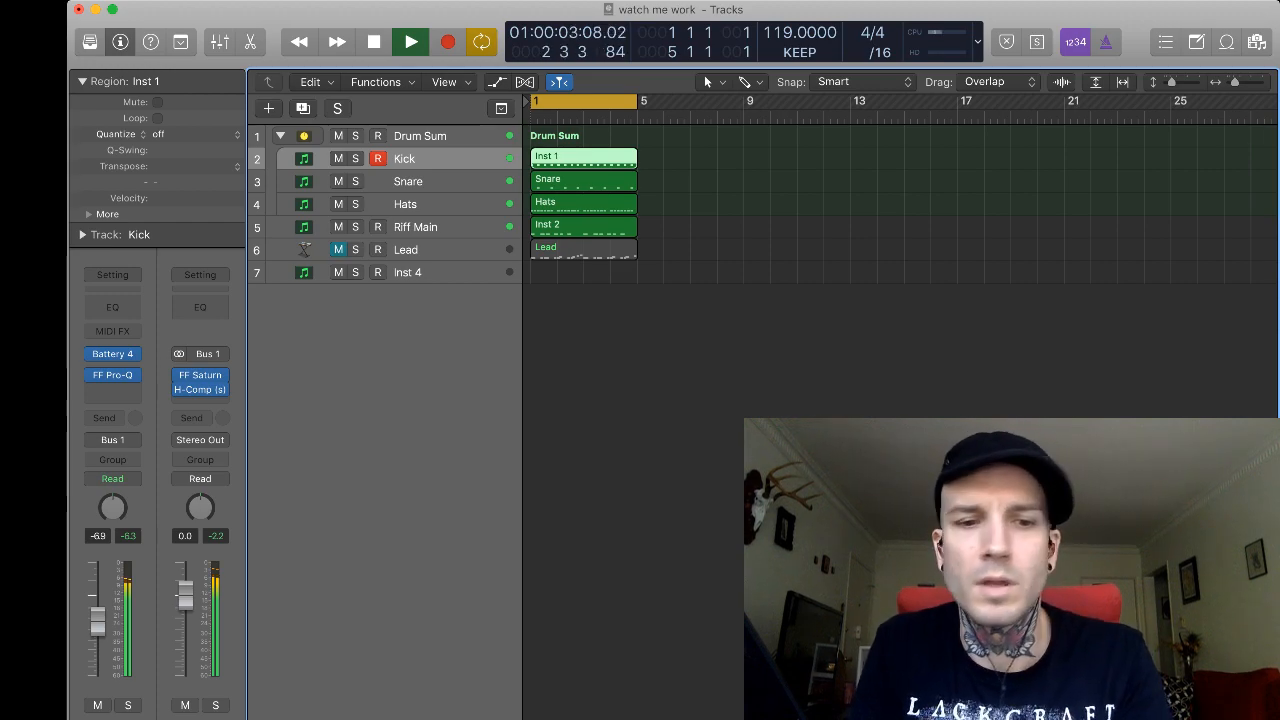
{"action": "left_click", "coordinate": [440, 227]}
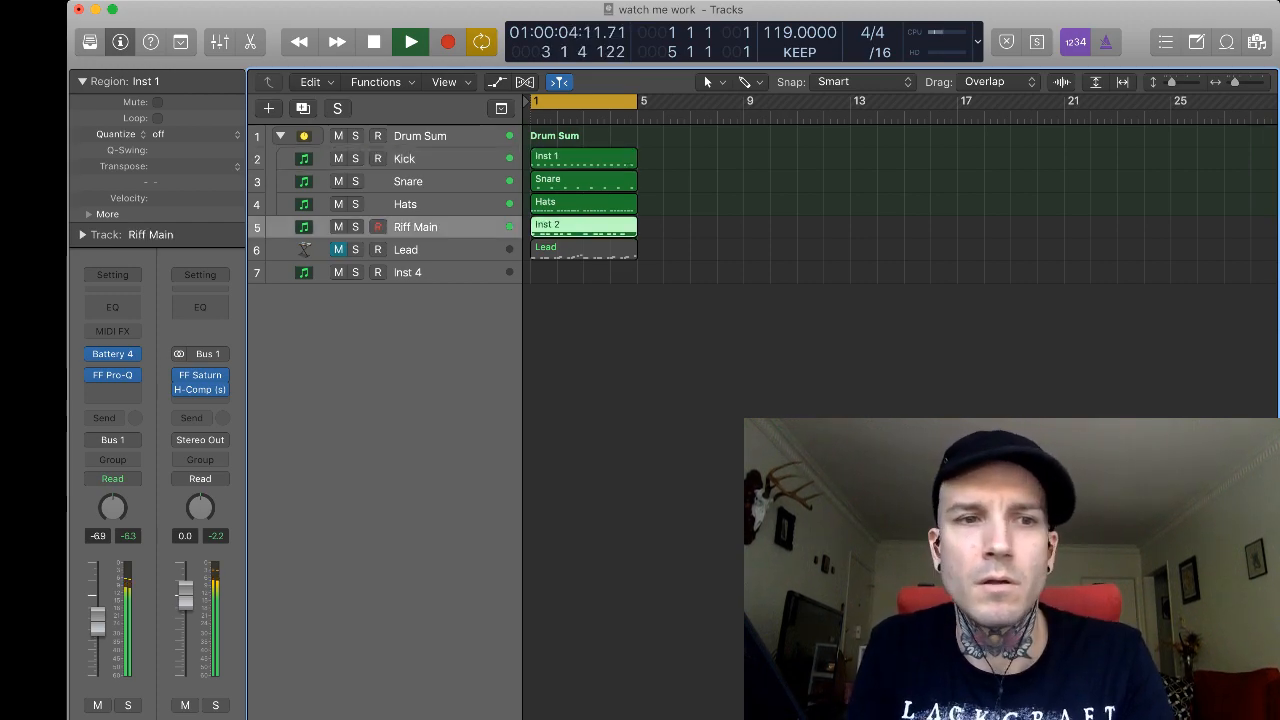
{"action": "key", "text": "space"}
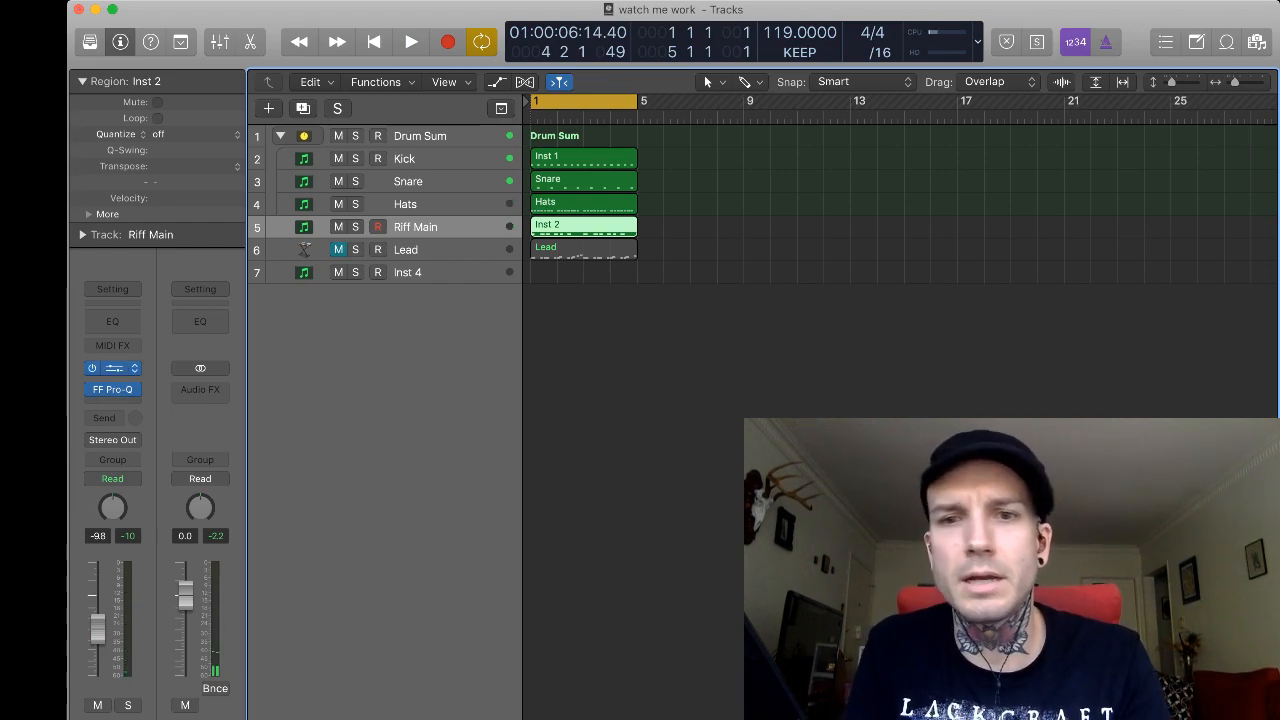
{"action": "left_click", "coordinate": [113, 369]}
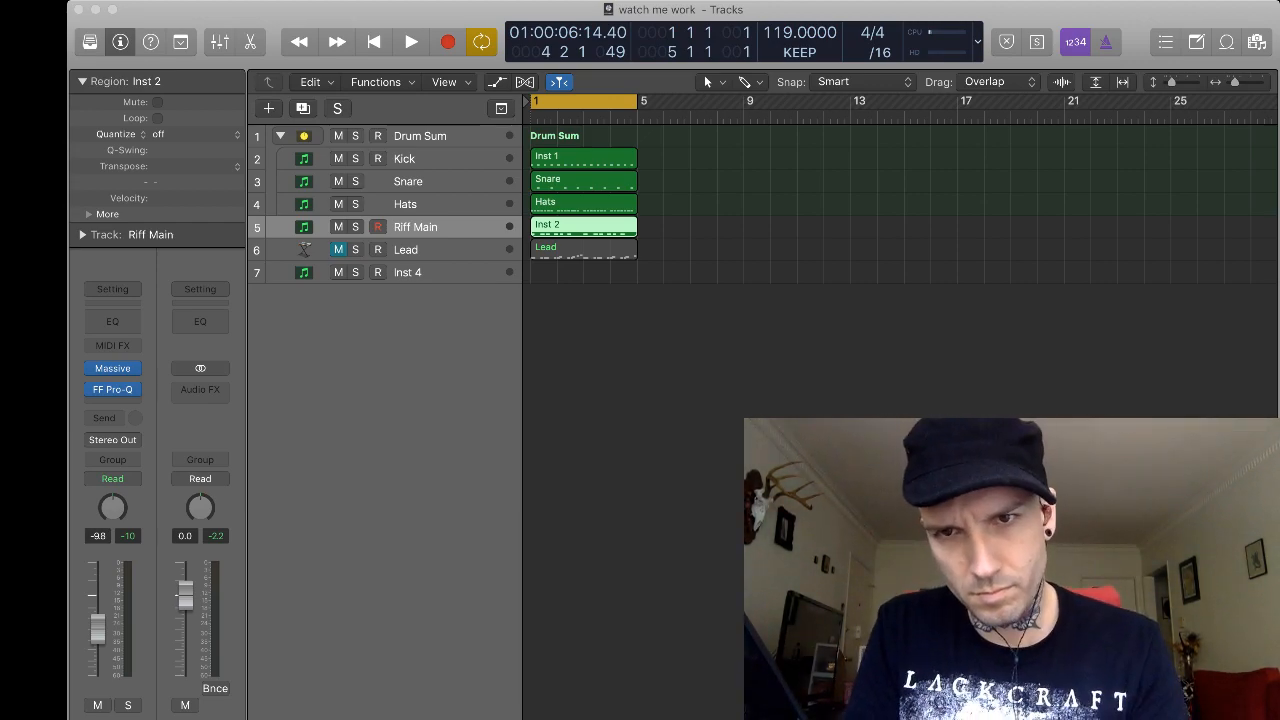
Replay the four-bar loop repeatedly to judge the Massive sound of Riff Main against the full drums.
{"action": "key", "text": "space"}
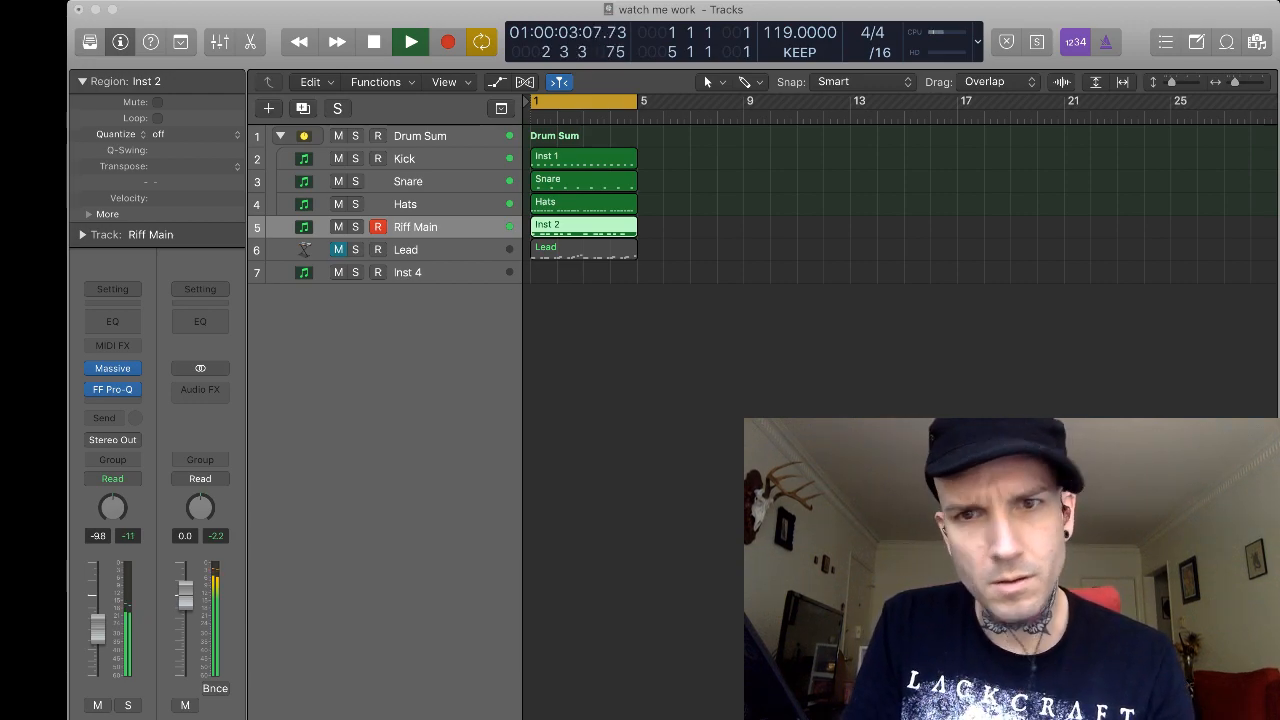
{"action": "key", "text": "space"}
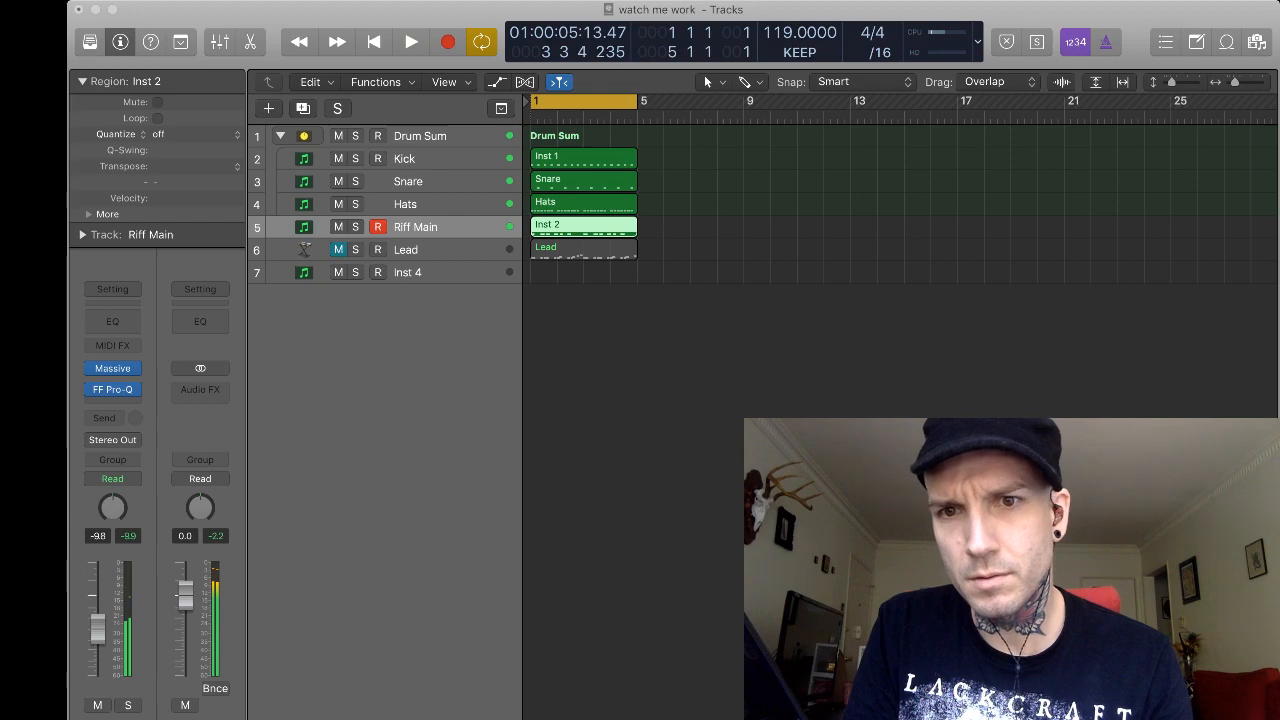
{"action": "key", "text": "space"}
{"action": "key", "text": "space"}
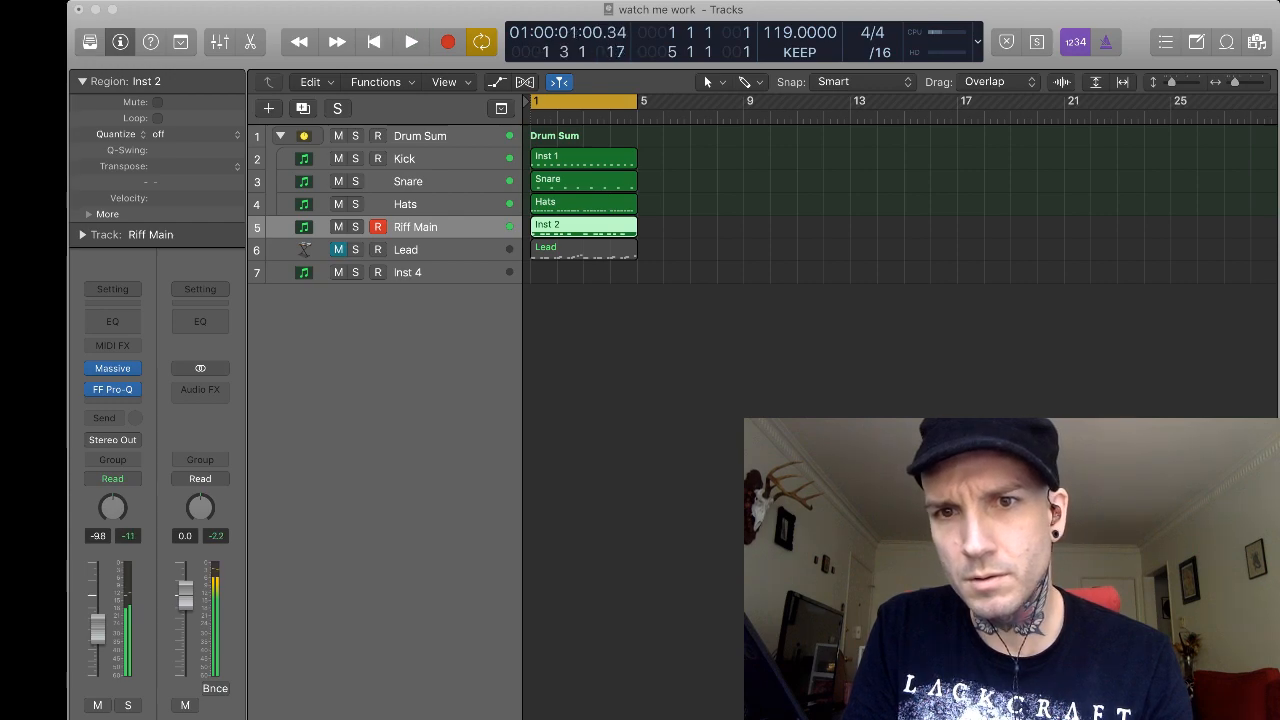
{"action": "key", "text": "space"}
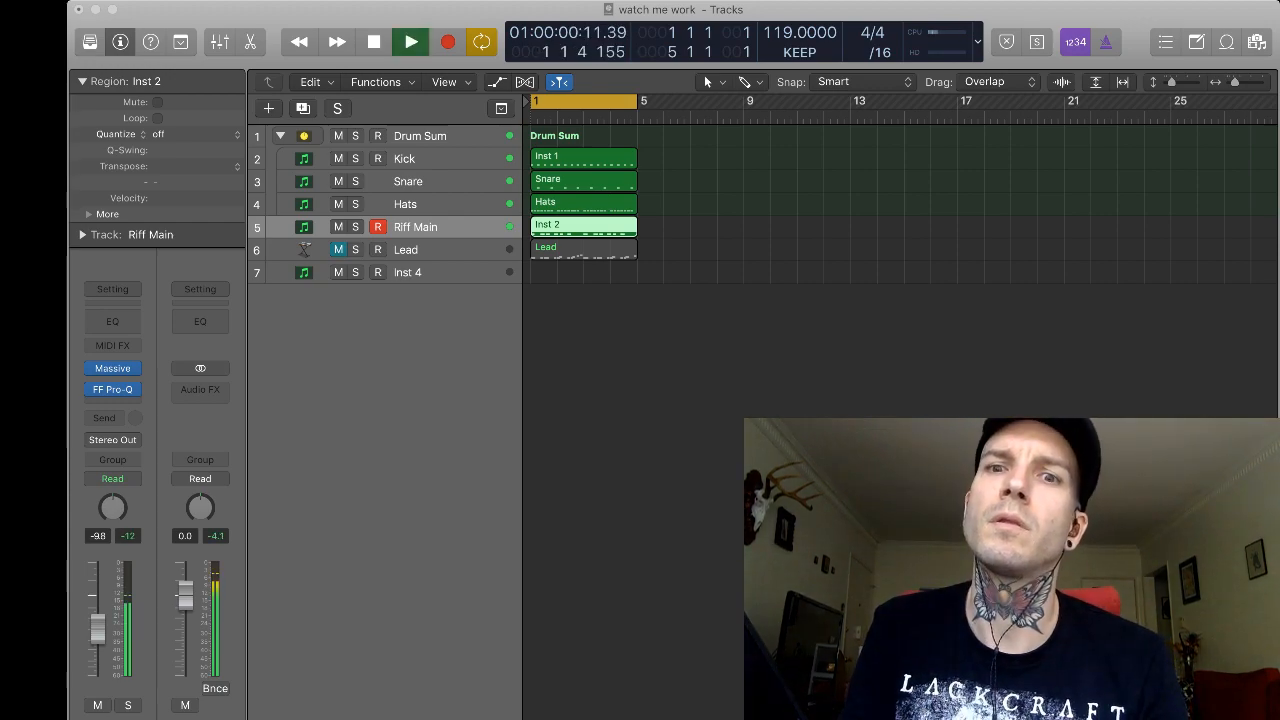
{"action": "key", "text": "space"}
{"action": "key", "text": "space"}
{"action": "key", "text": "space"}
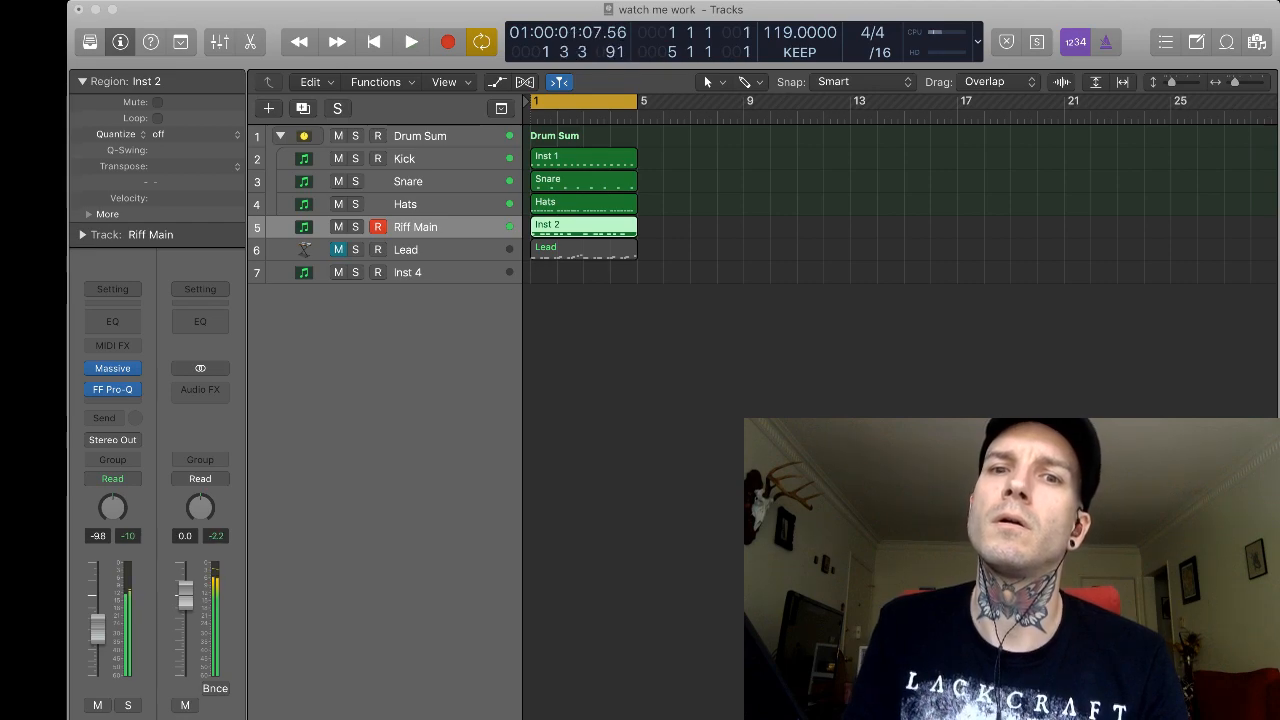
{"action": "key", "text": "space"}
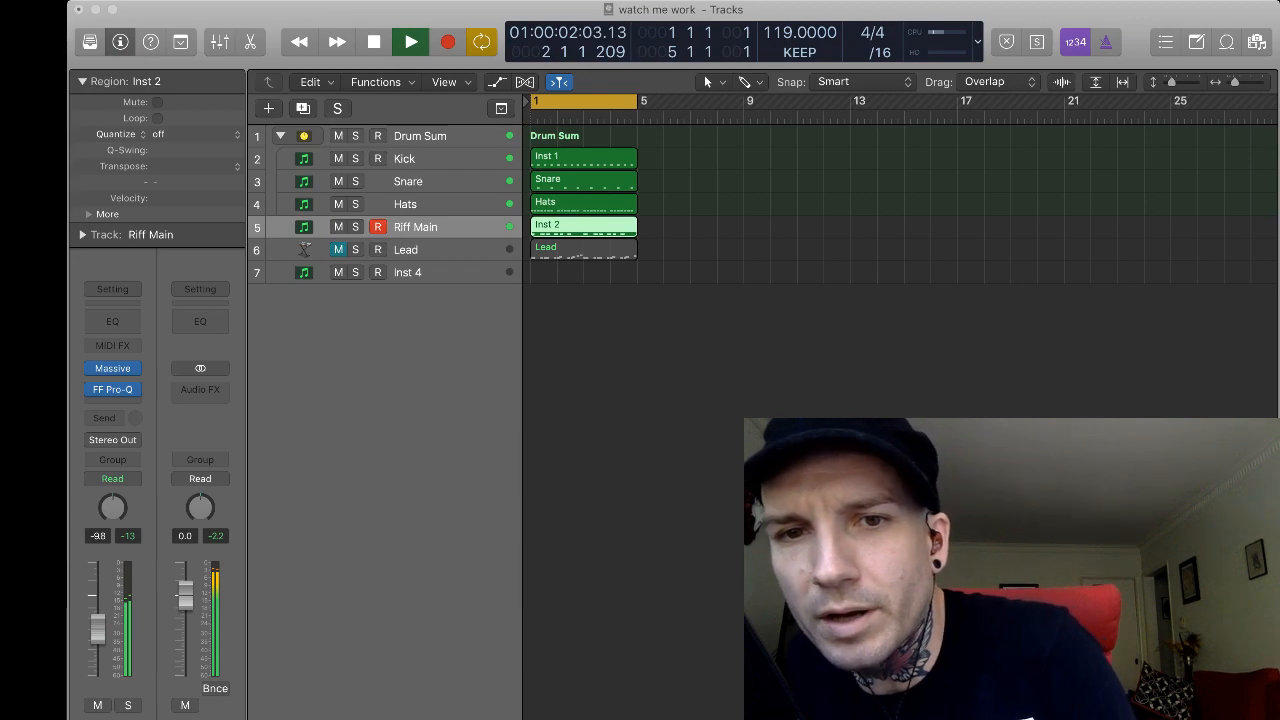
{"action": "key", "text": "space"}
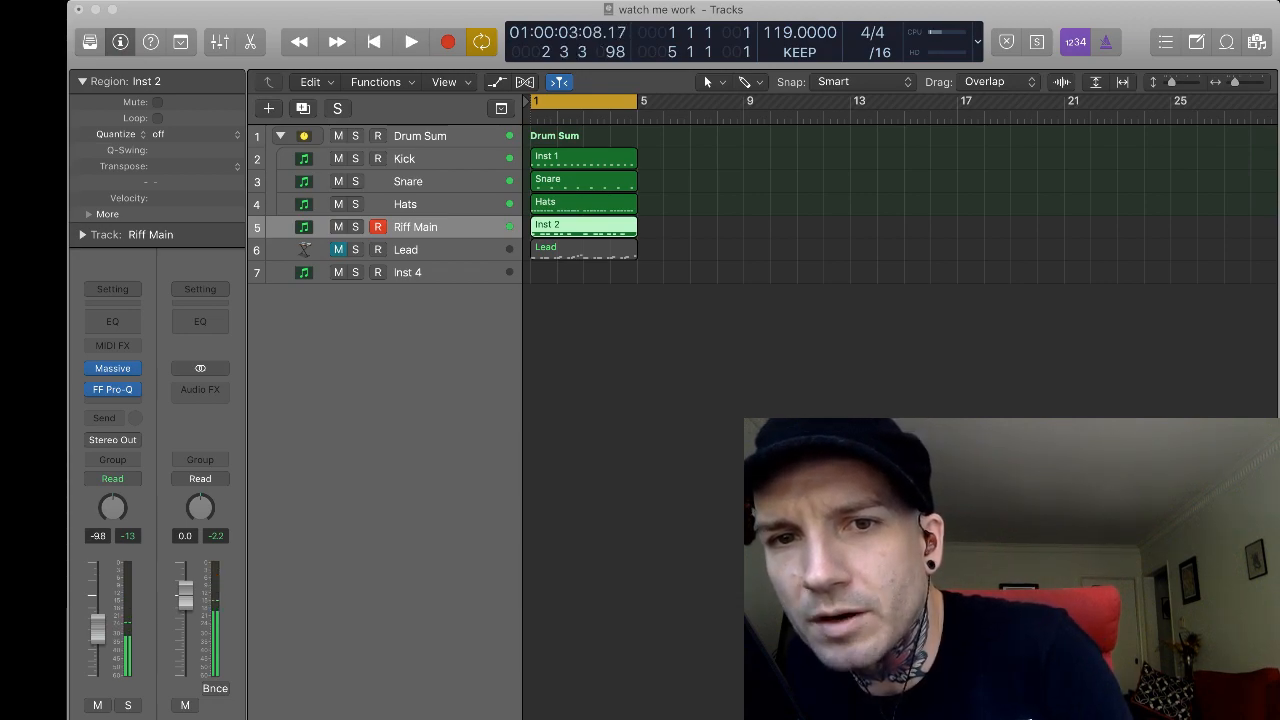
{"action": "key", "text": "space"}
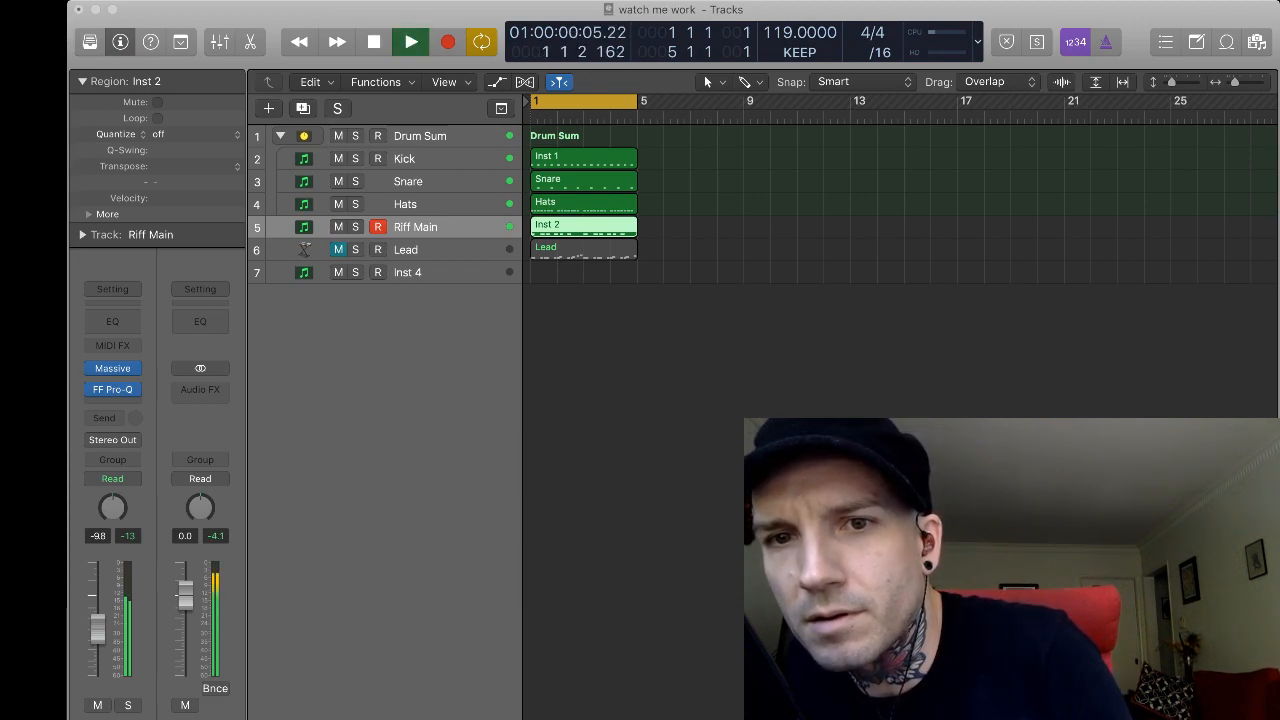
{"action": "key", "text": "space"}
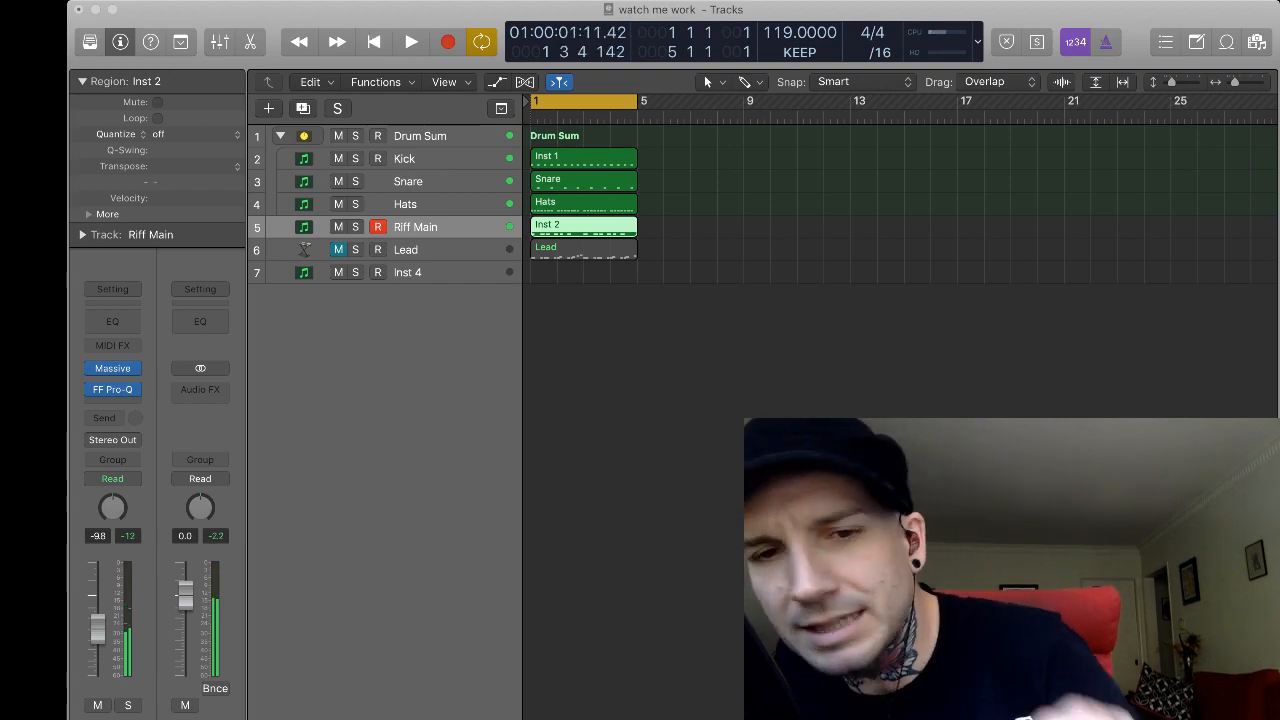
{"action": "key", "text": "space"}
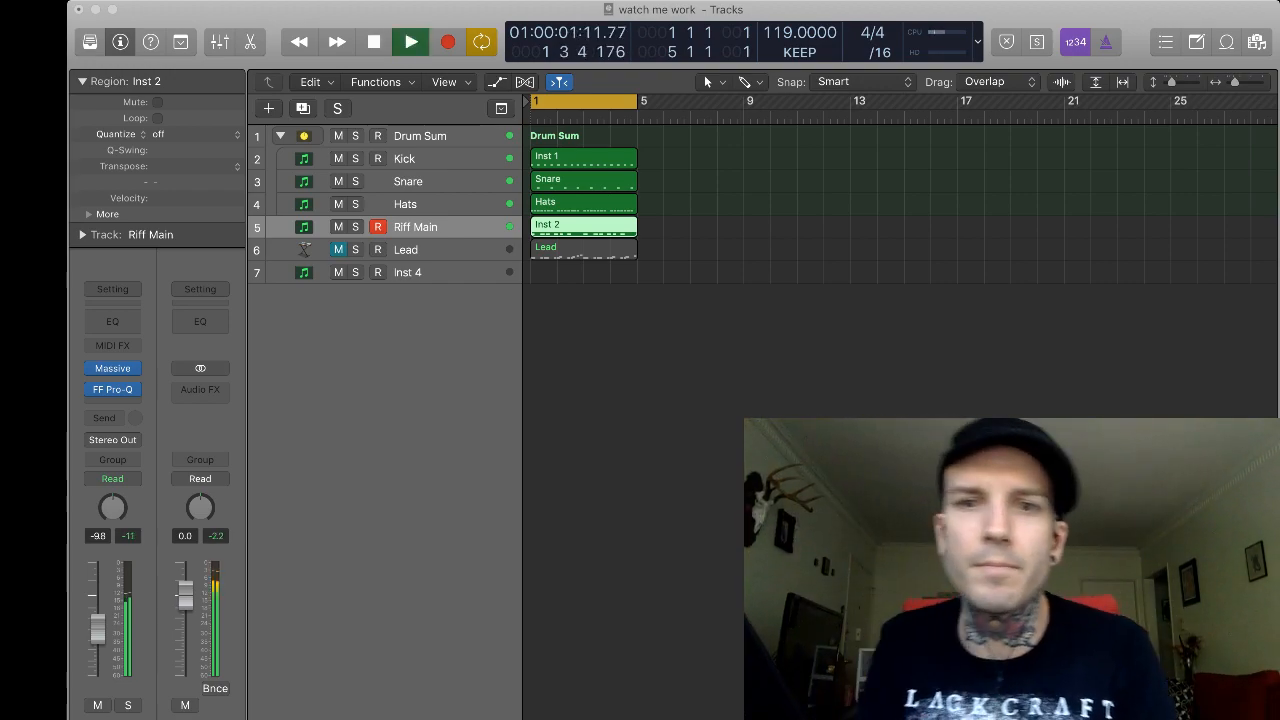
{"action": "key", "text": "space"}
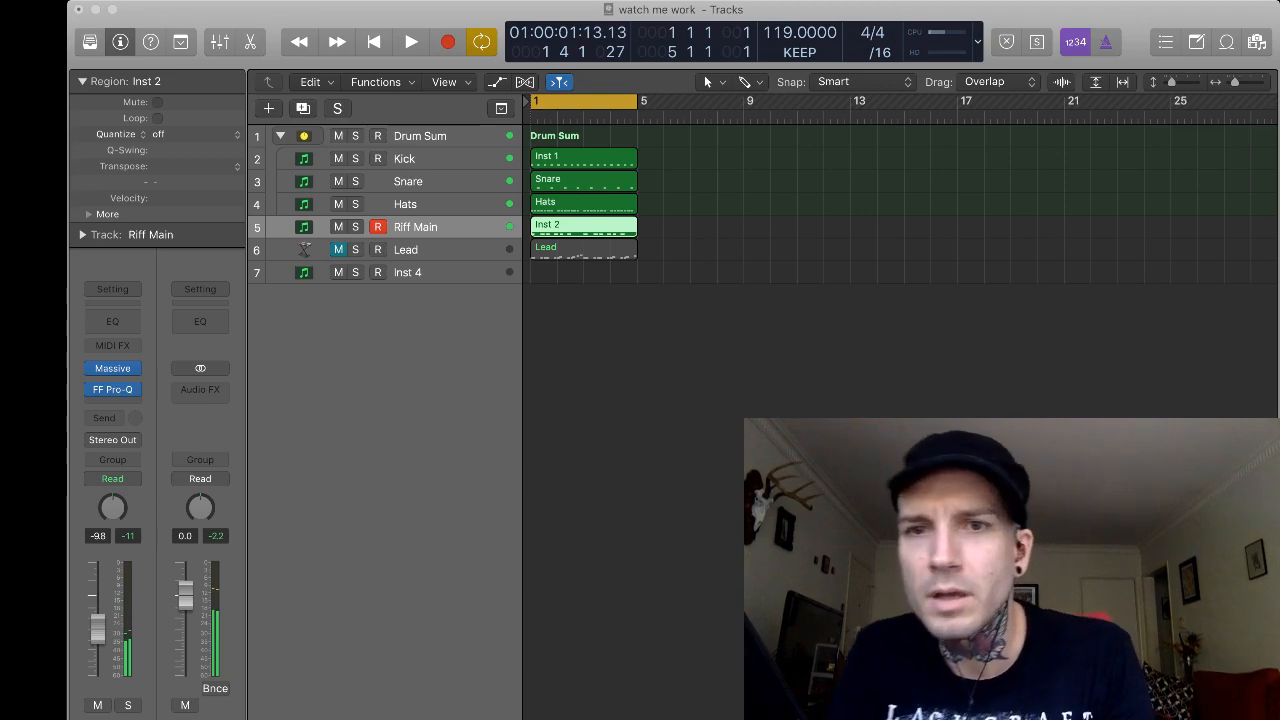
{"action": "key", "text": "space"}
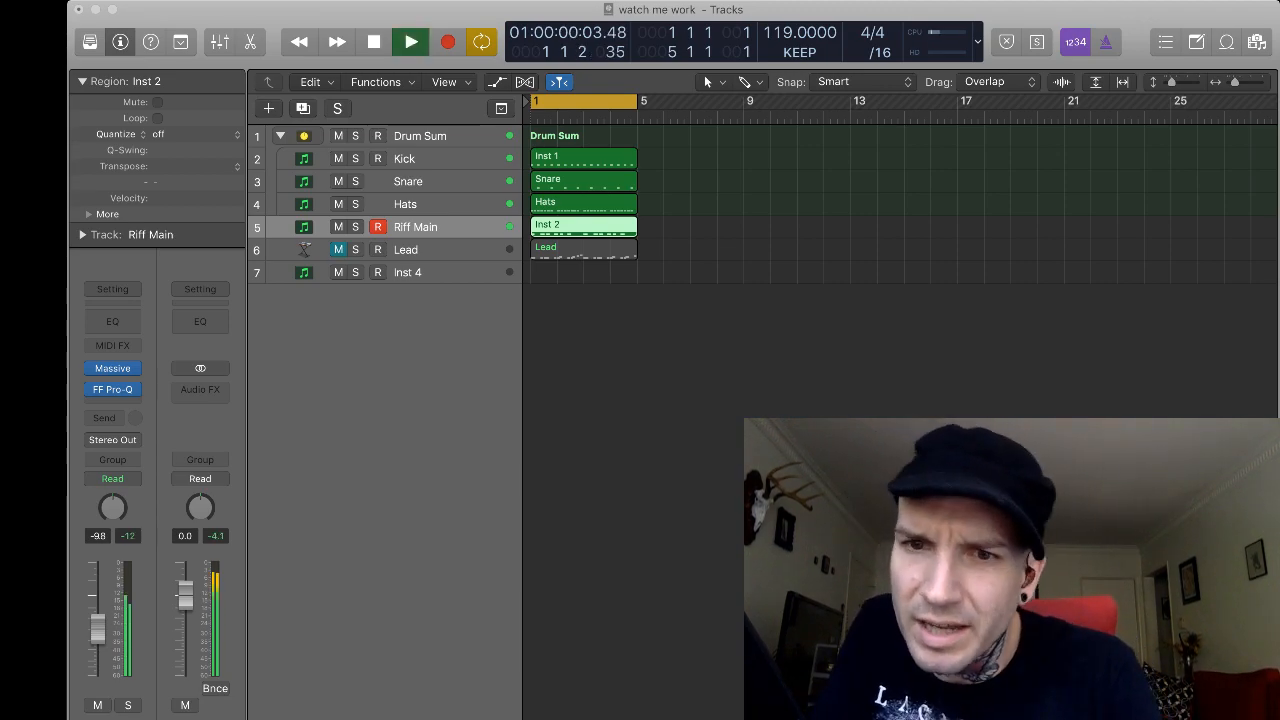
{"action": "key", "text": "space"}
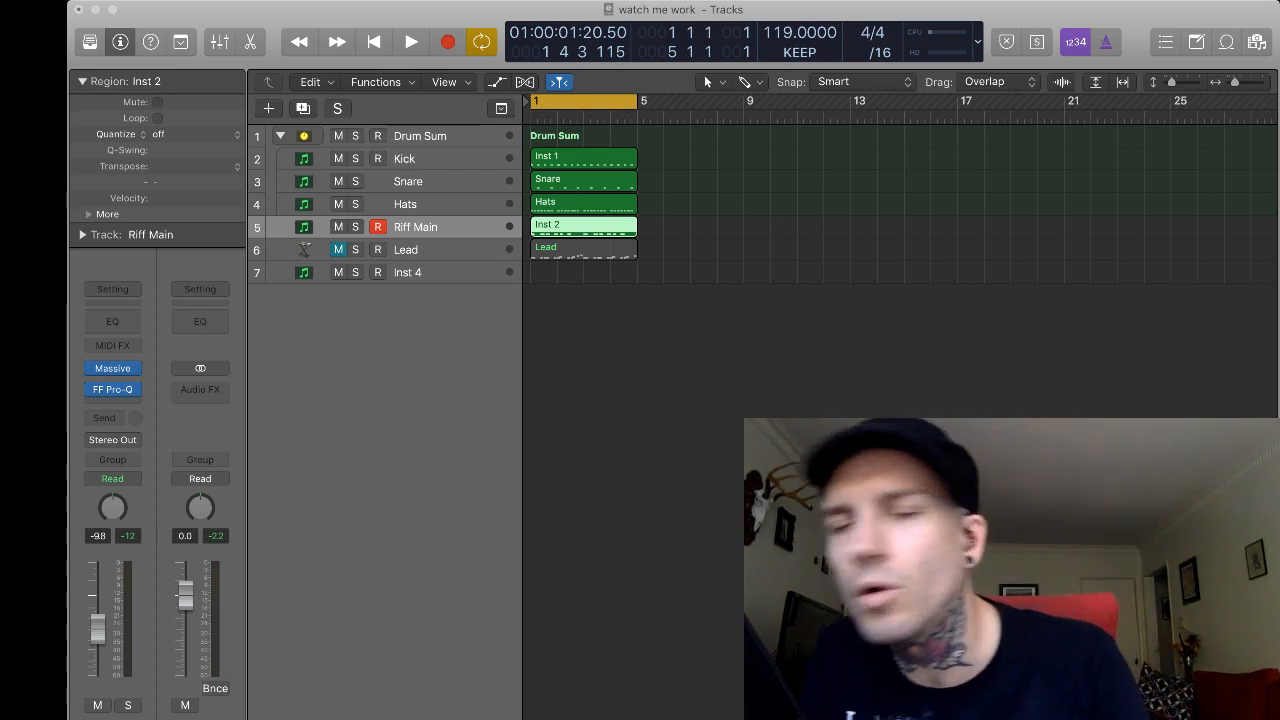
{"action": "key", "text": "space"}
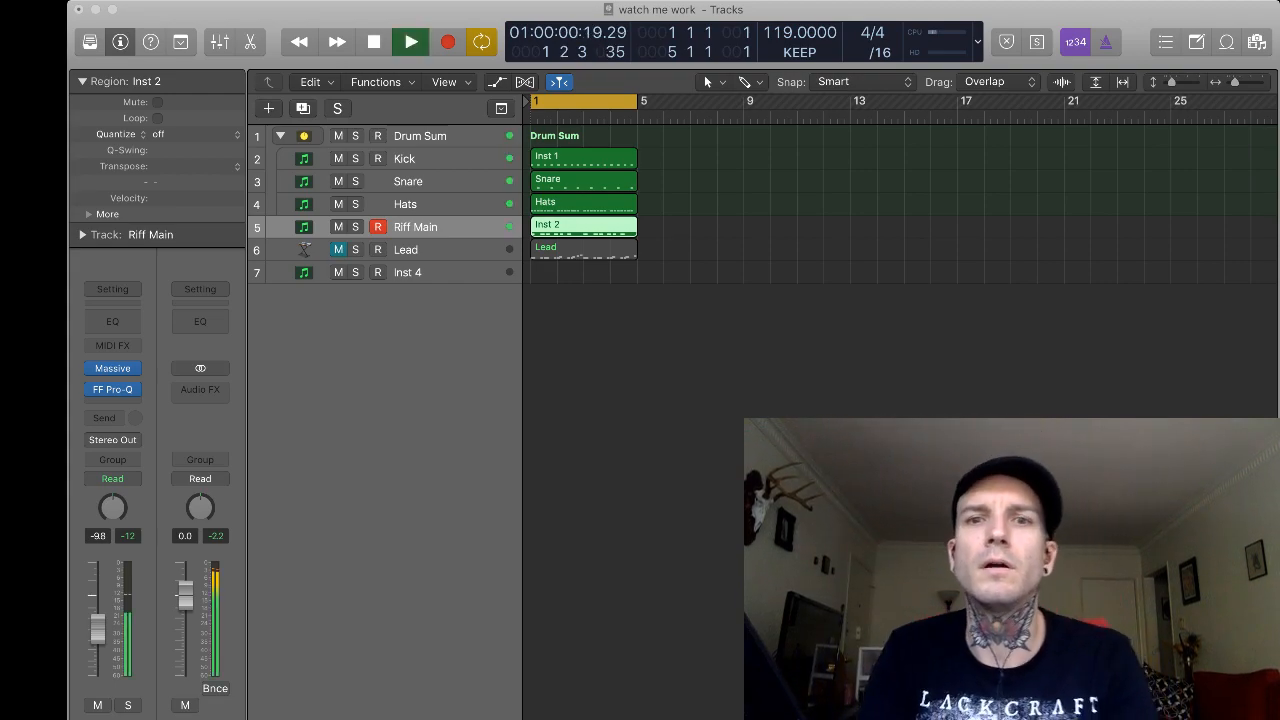
{"action": "key", "text": "space"}
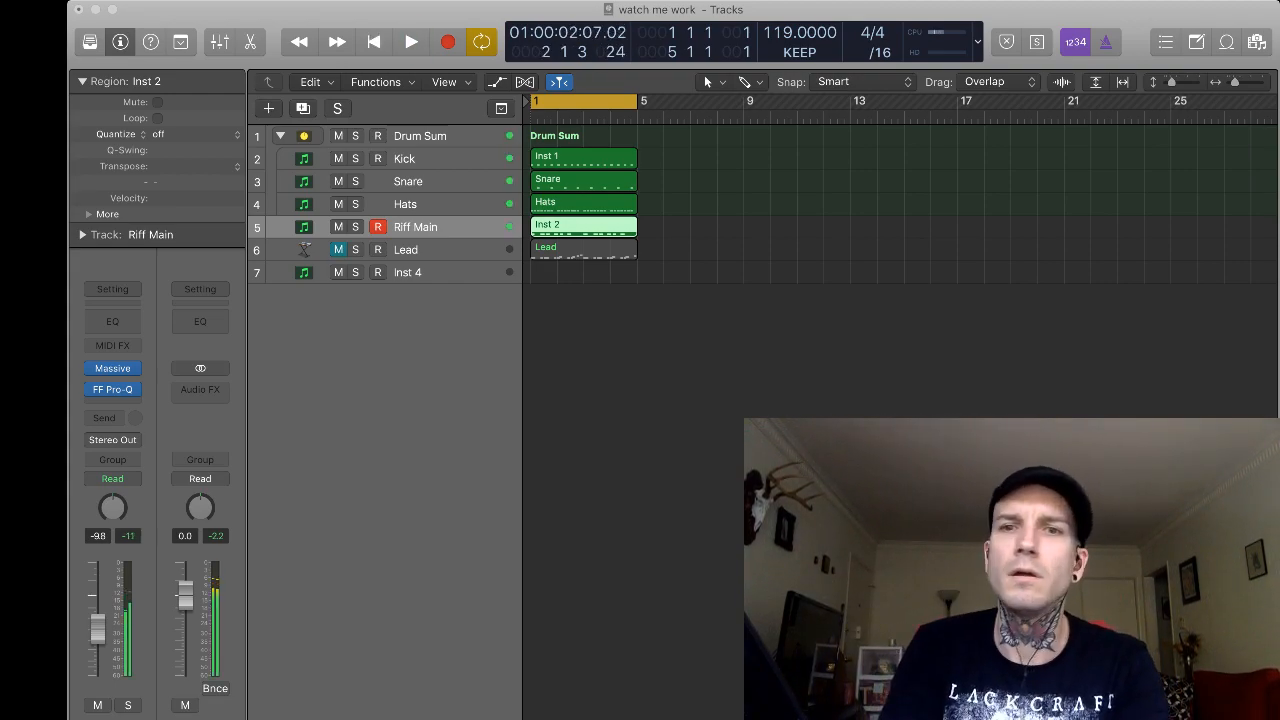
{"action": "key", "text": "space"}
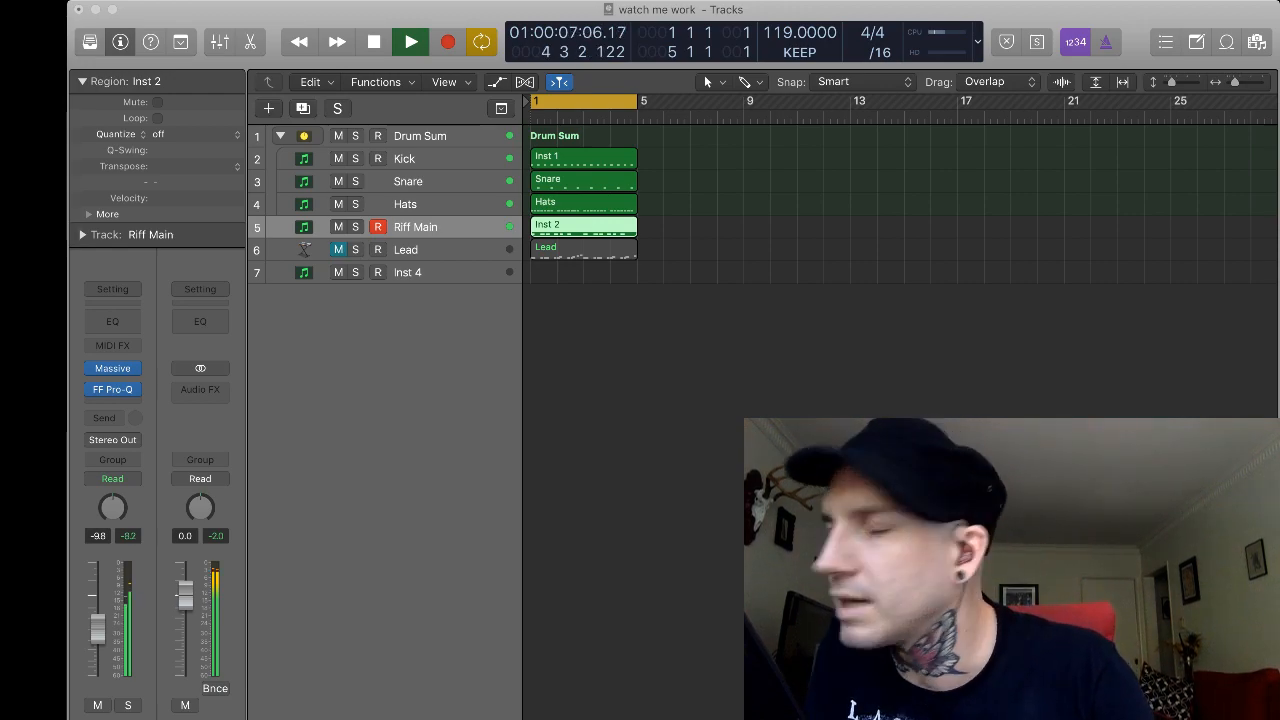
{"action": "key", "text": "space"}
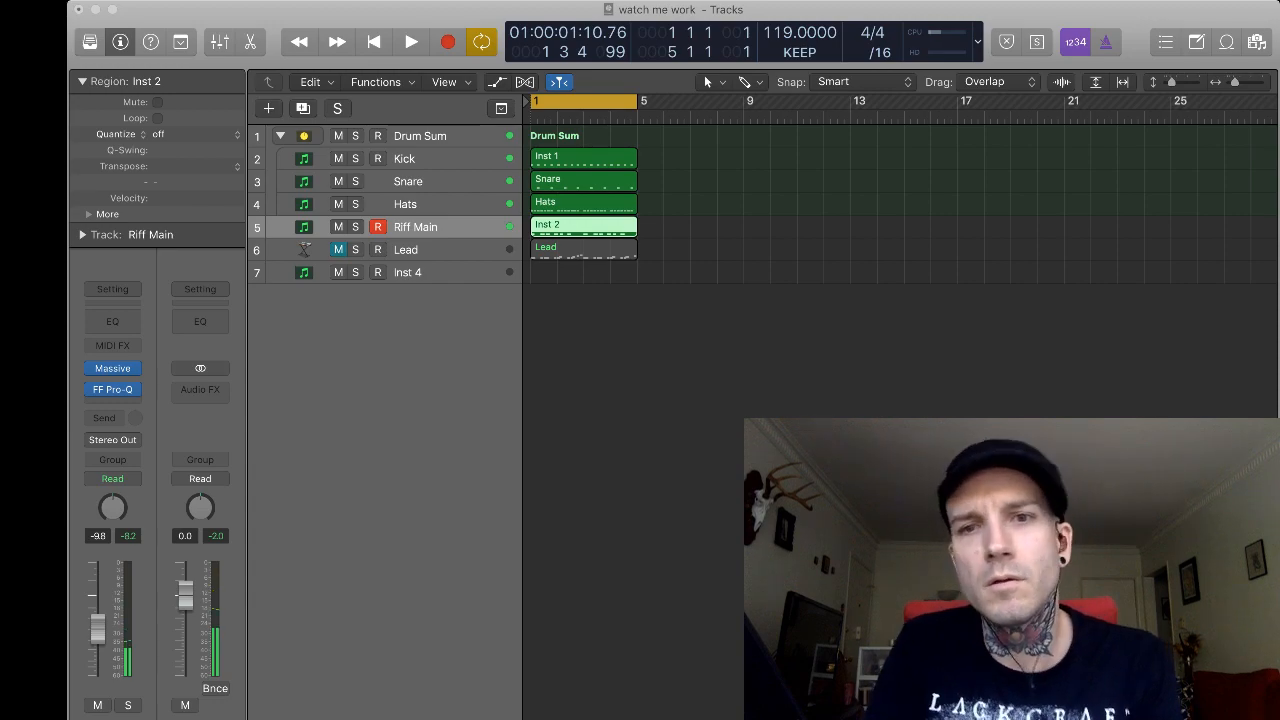
{"action": "key", "text": "space"}
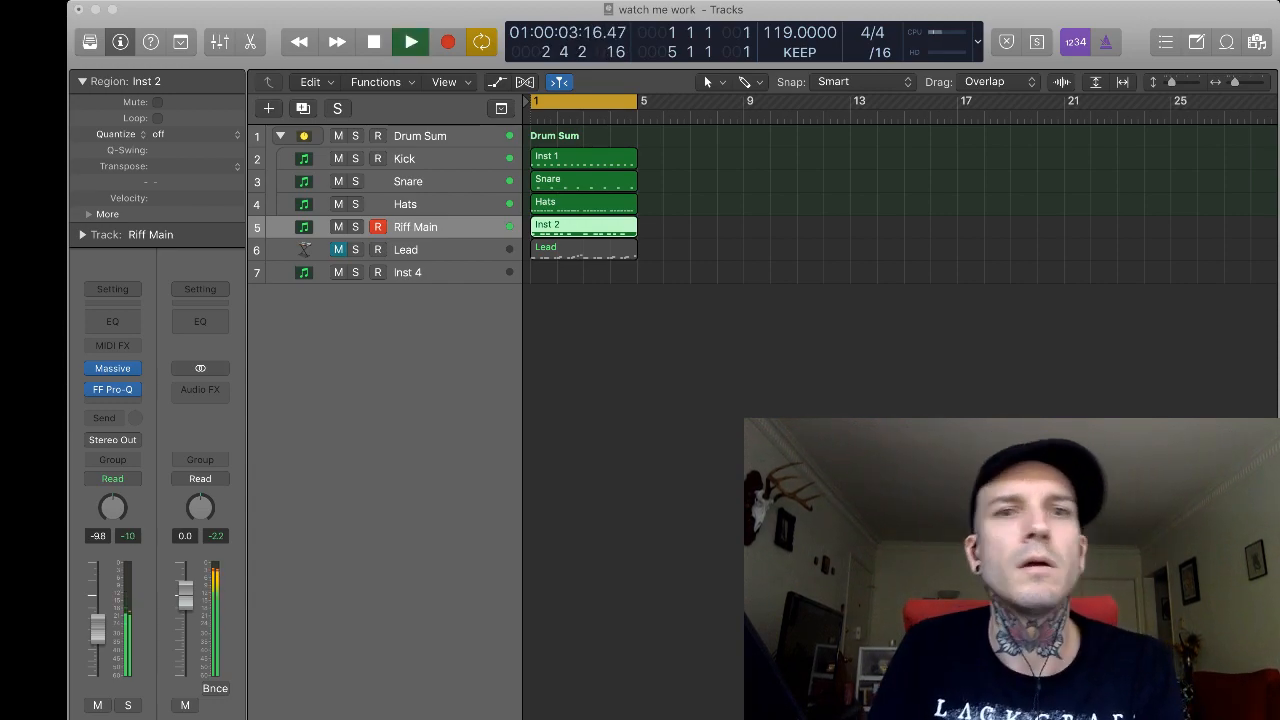
{"action": "key", "text": "space"}
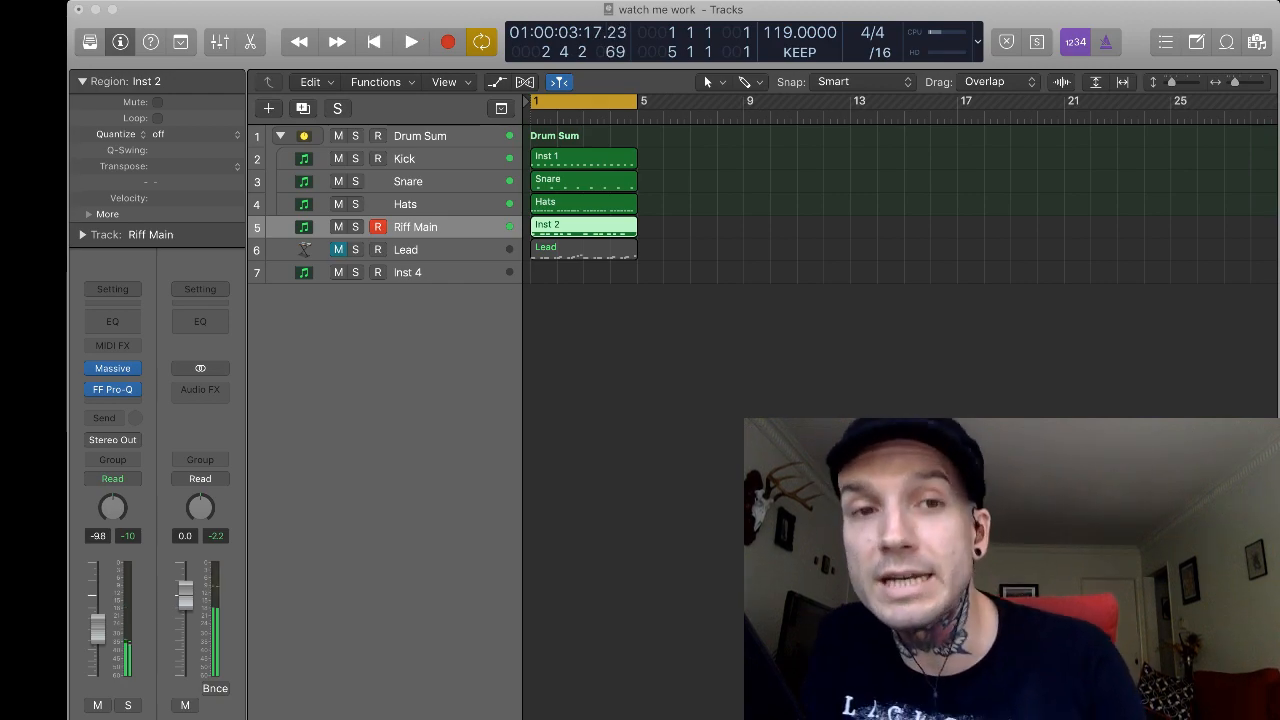
{"action": "key", "text": "space"}
{"action": "key", "text": "space"}
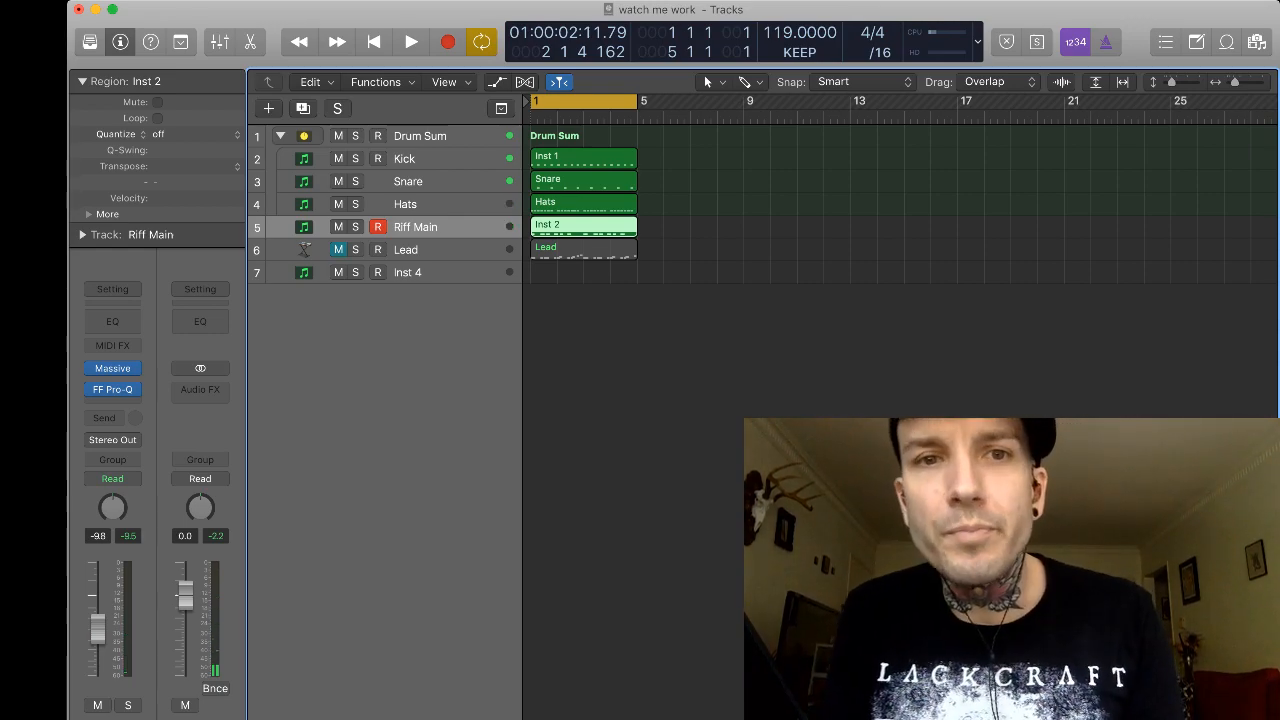
Create an SC Kick audio track from the Kick, move it above the Drum Sum stack, and colour its region orange.
{"action": "left_click", "coordinate": [430, 159]}
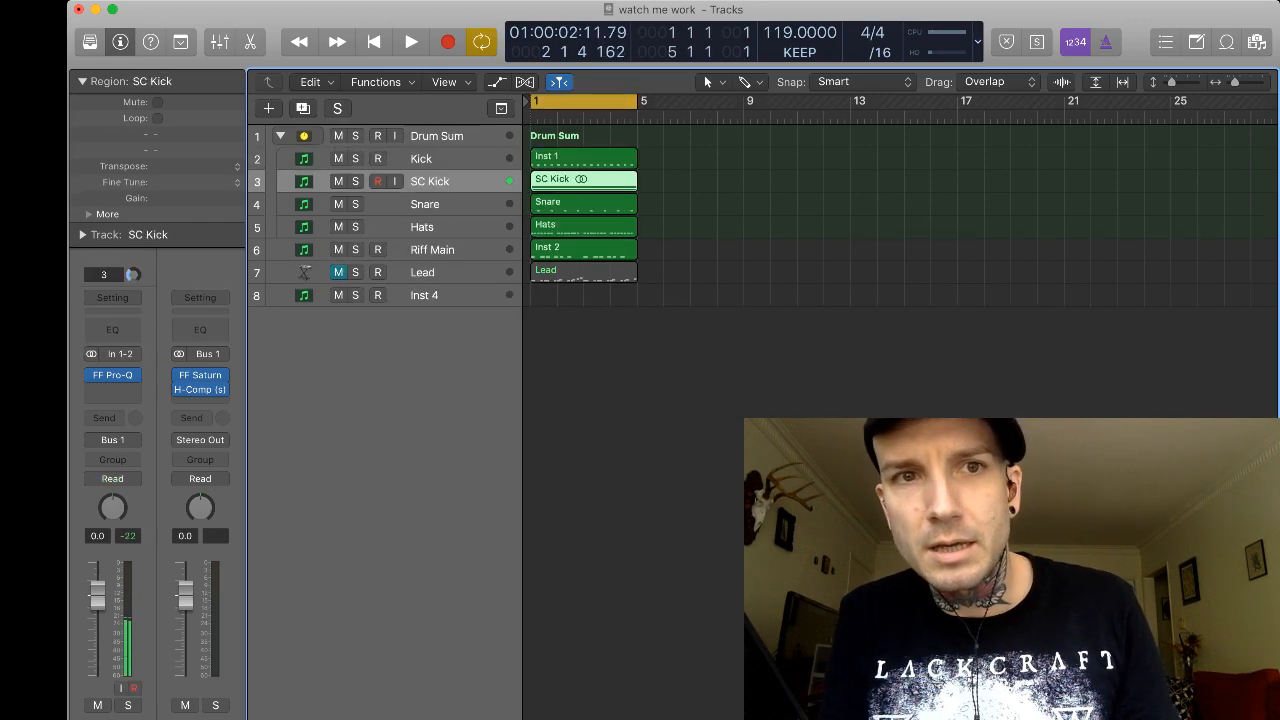
{"action": "left_click_drag", "start_coordinate": [284, 192], "coordinate": [303, 132]}
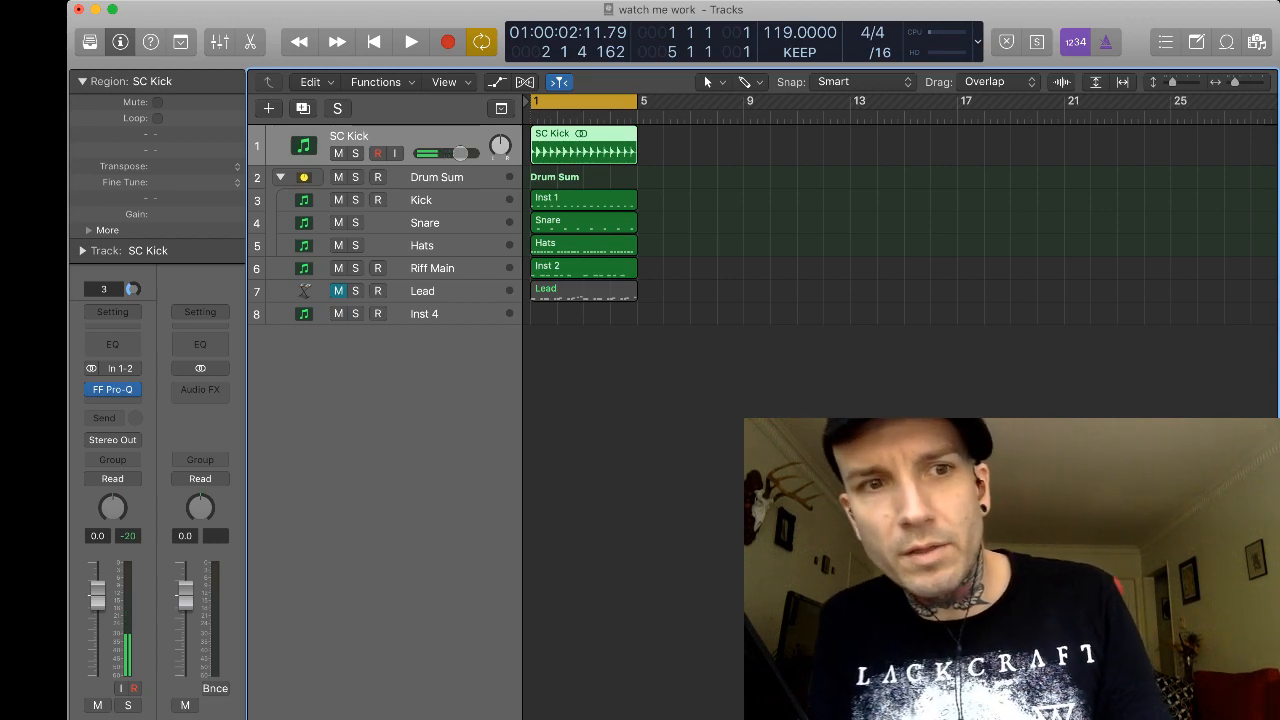
{"action": "key", "text": "alt+shift+d"}
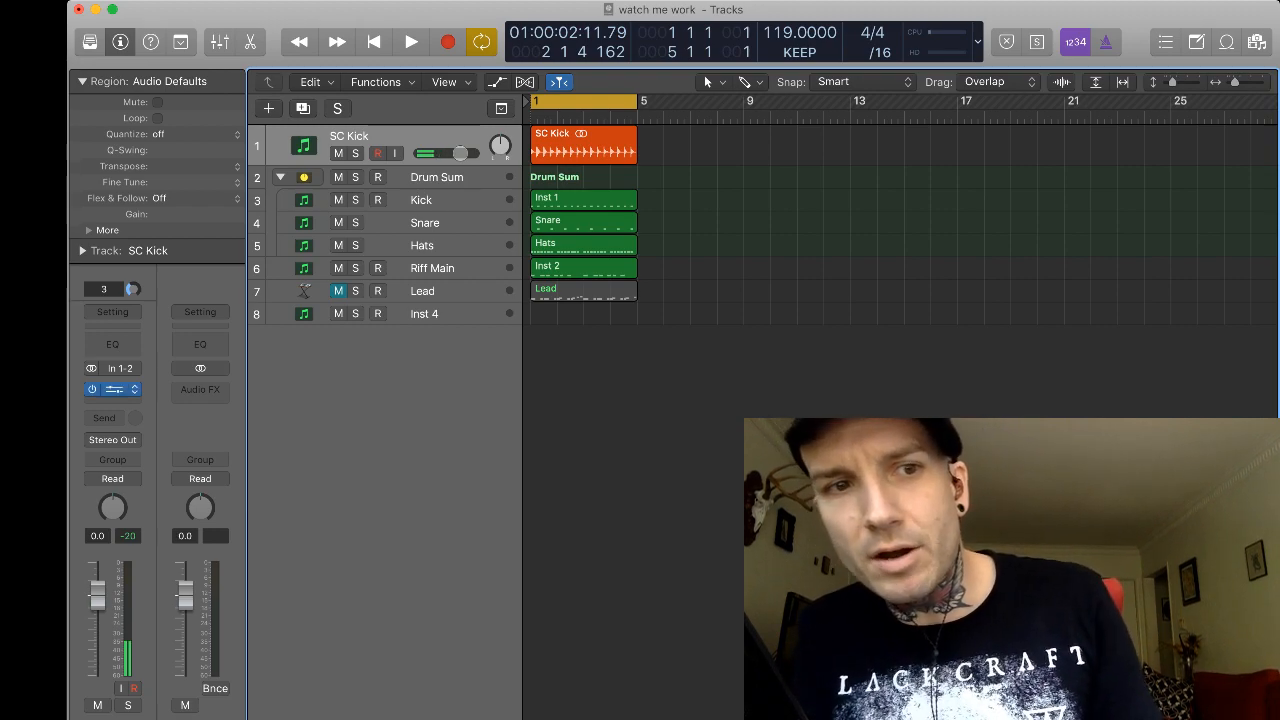
Remove FF Pro-Q from the SC Kick channel and set its output to No Output.
{"action": "left_click", "coordinate": [135, 390]}
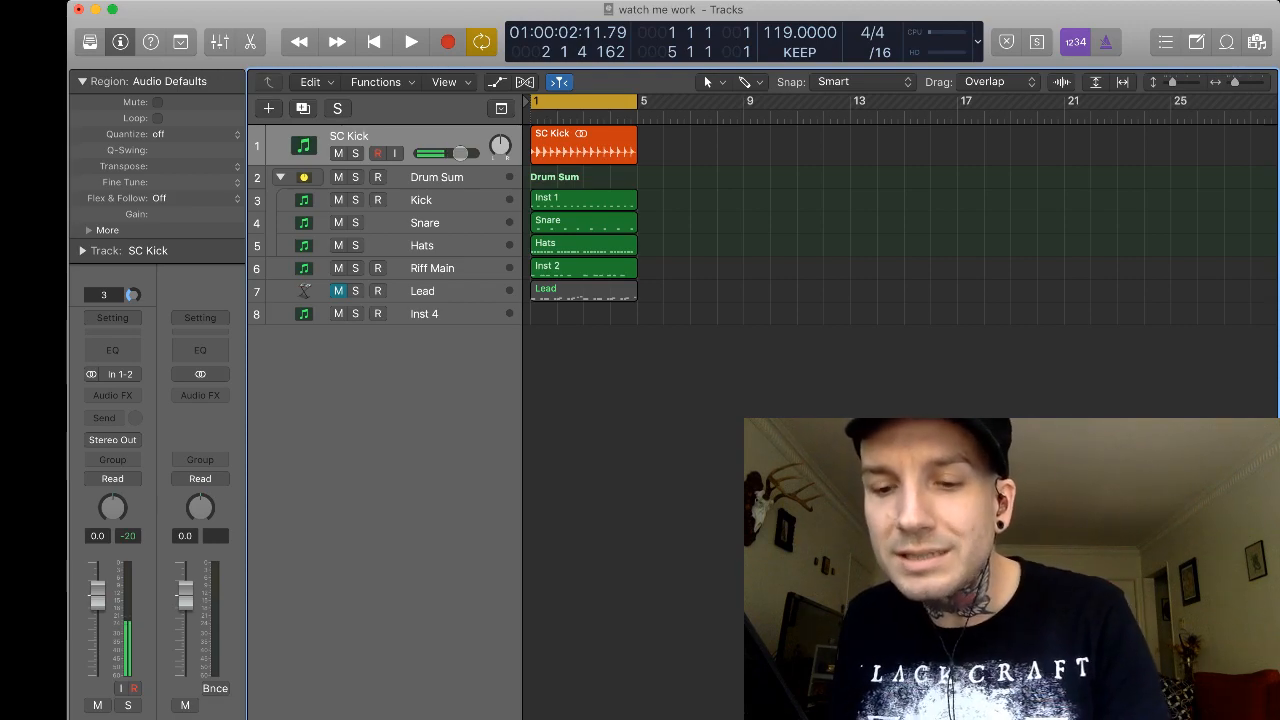
{"action": "left_click", "coordinate": [112, 440]}
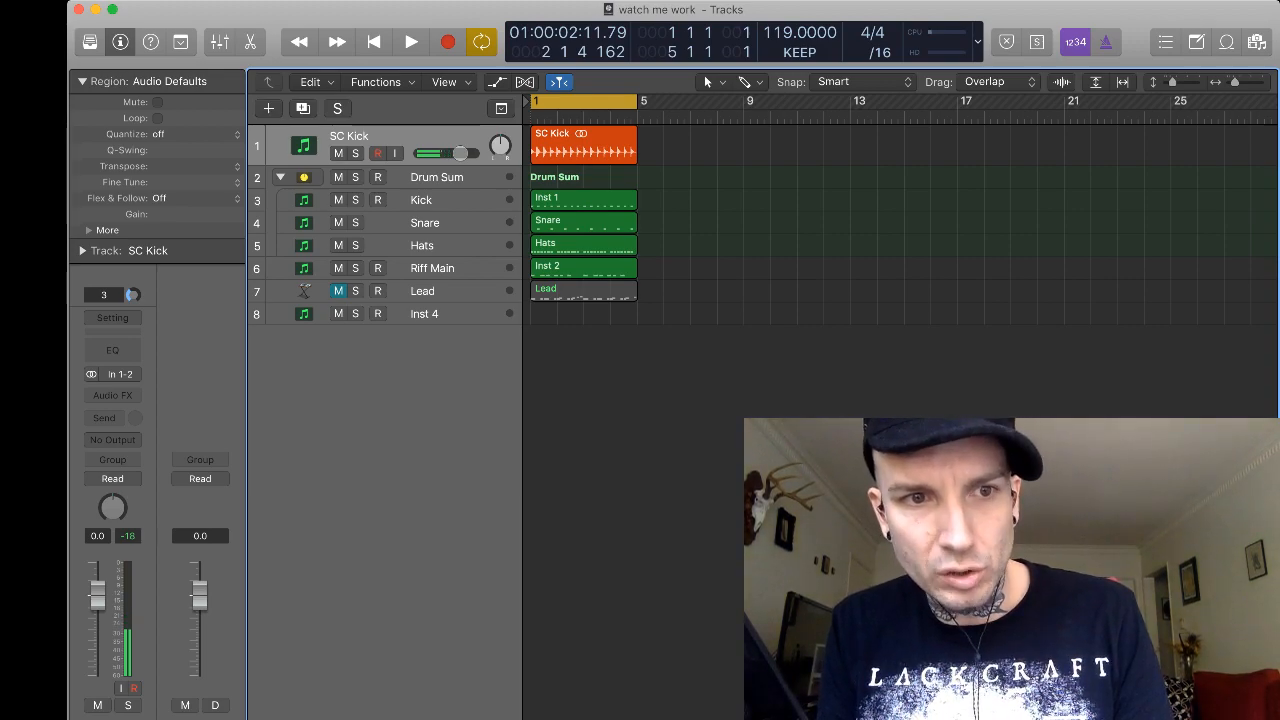
Add an FF Pro-C compressor to Riff Main and play the loop to check its effect on the riff.
{"action": "left_click", "coordinate": [583, 268]}
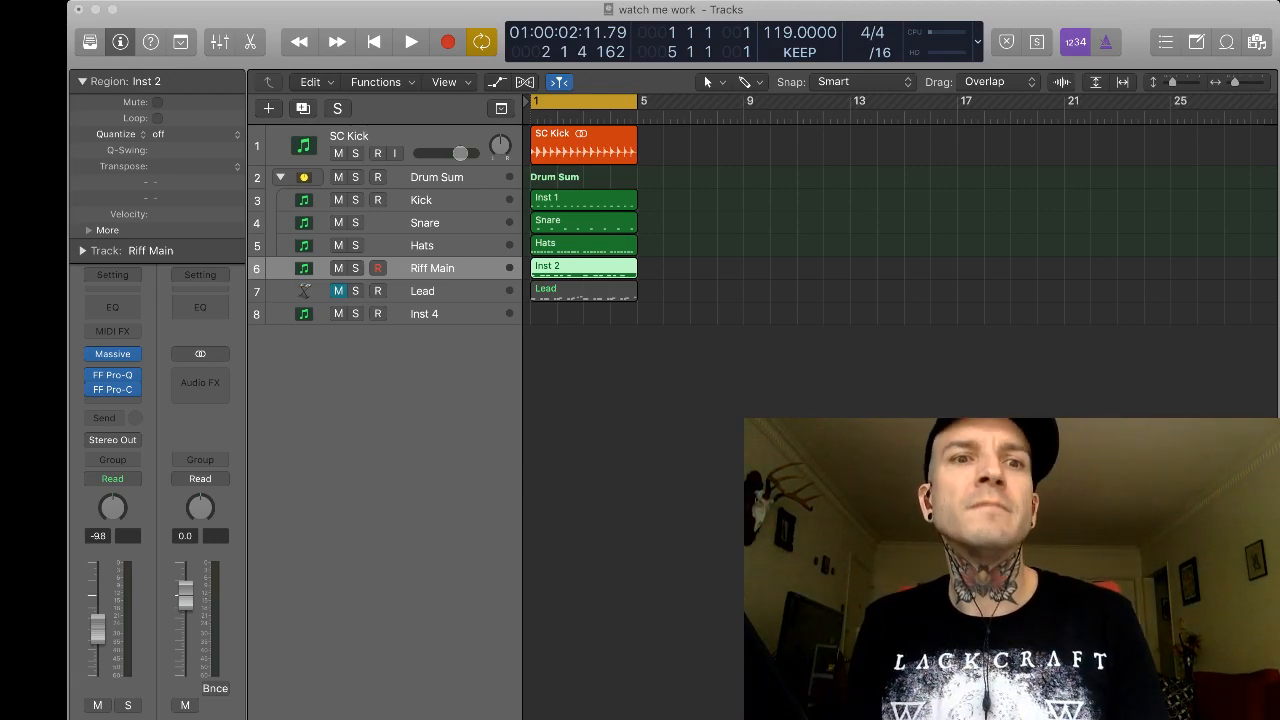
{"action": "key", "text": "space"}
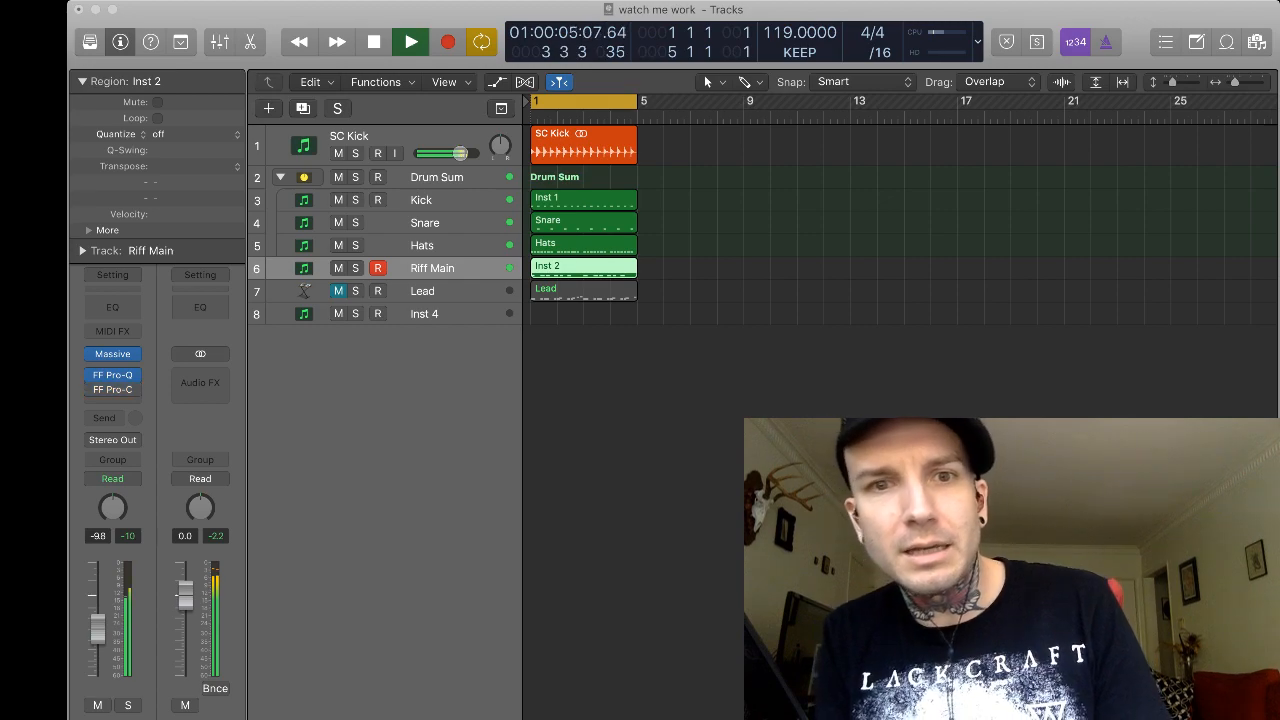
{"action": "key", "text": "space"}
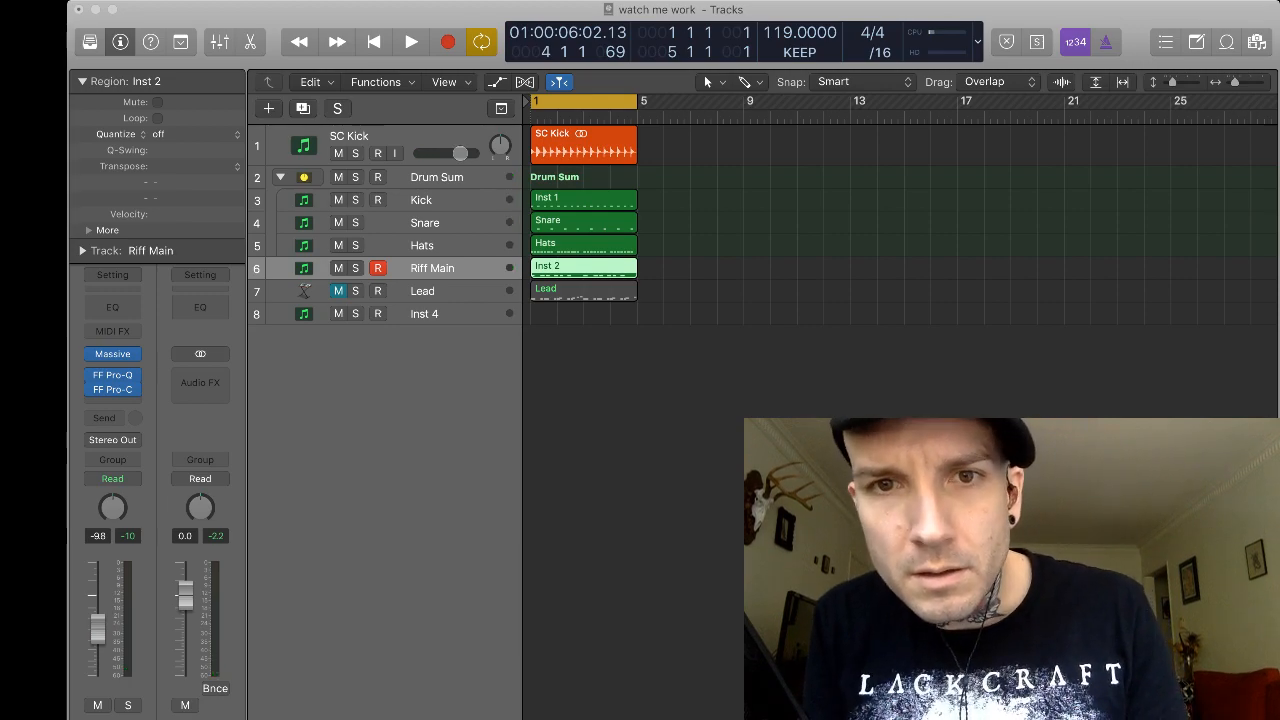
{"action": "key", "text": "space"}
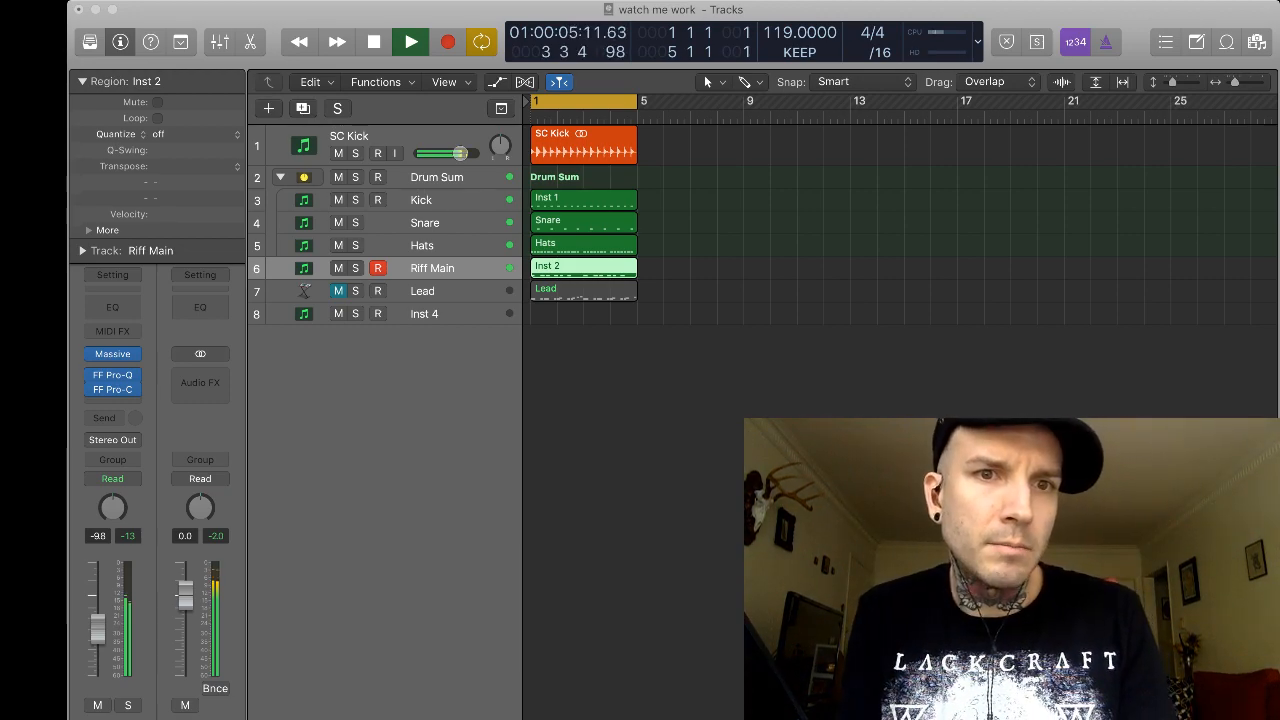
{"action": "key", "text": "space"}
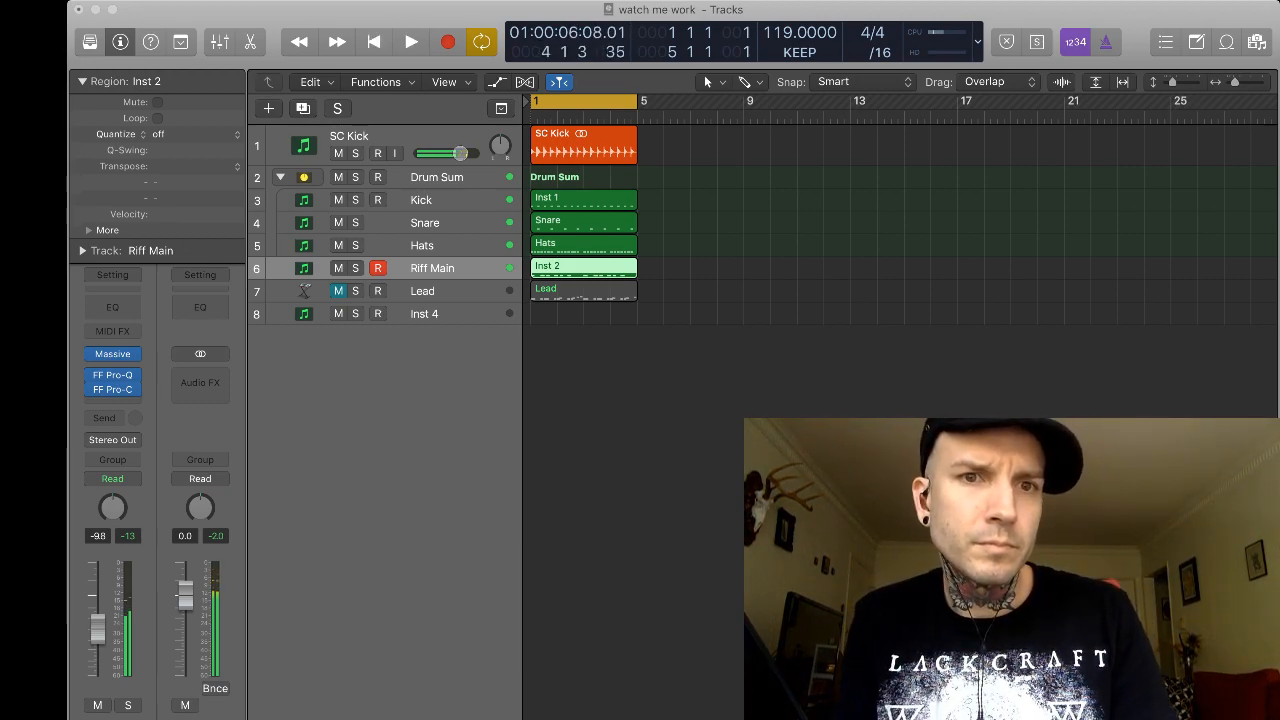
{"action": "key", "text": "super+w"}
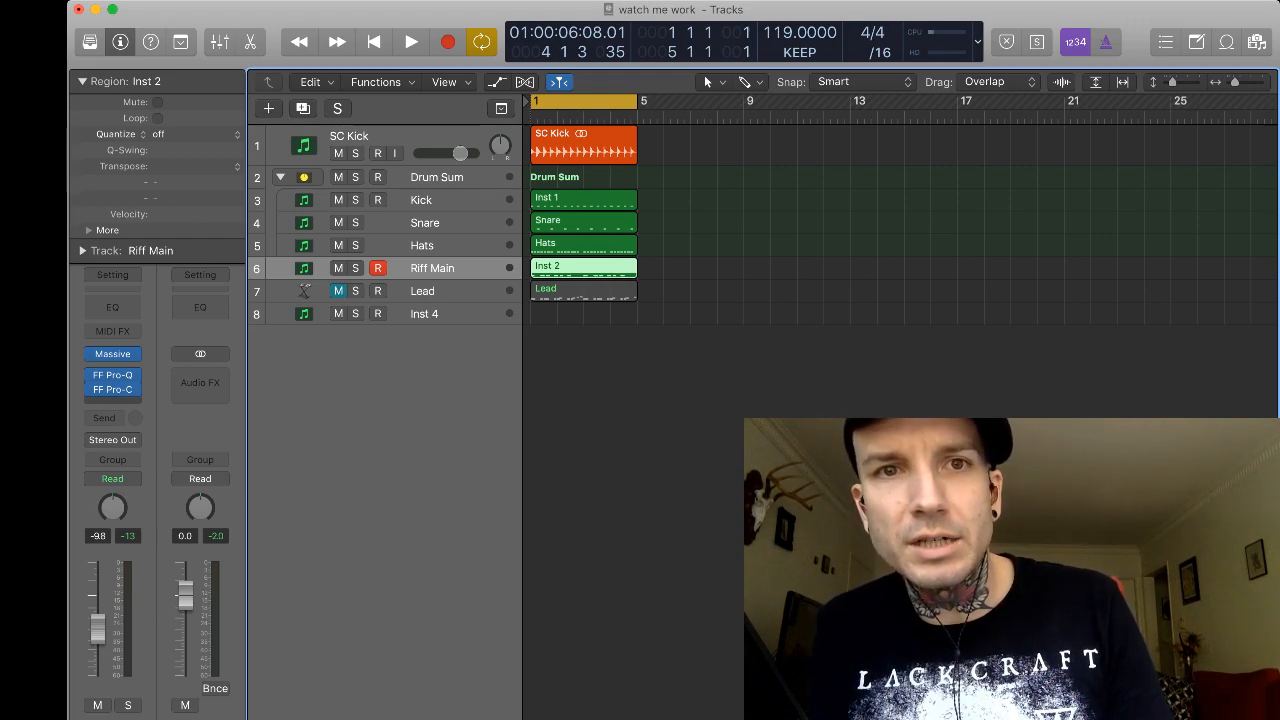
Add a second FF Pro-C to Riff Main and compare the riff soloed and within the full loop.
{"action": "key", "text": "super+4"}
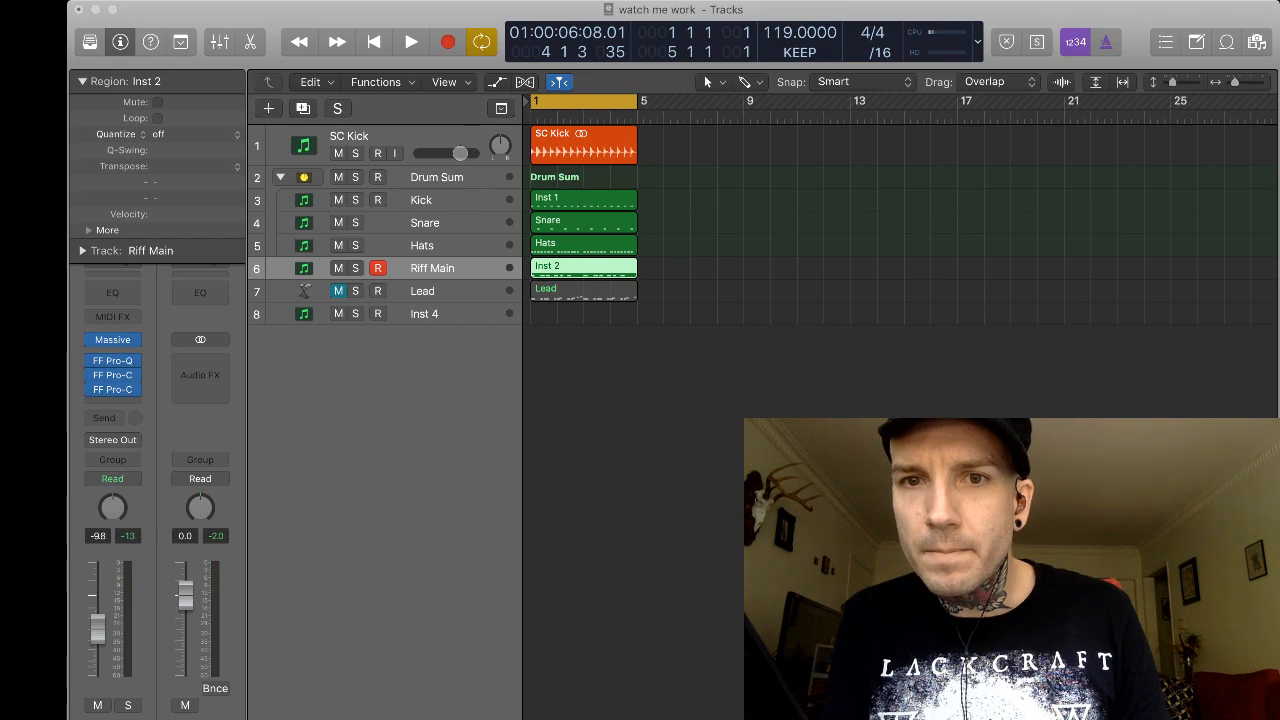
{"action": "key", "text": "space"}
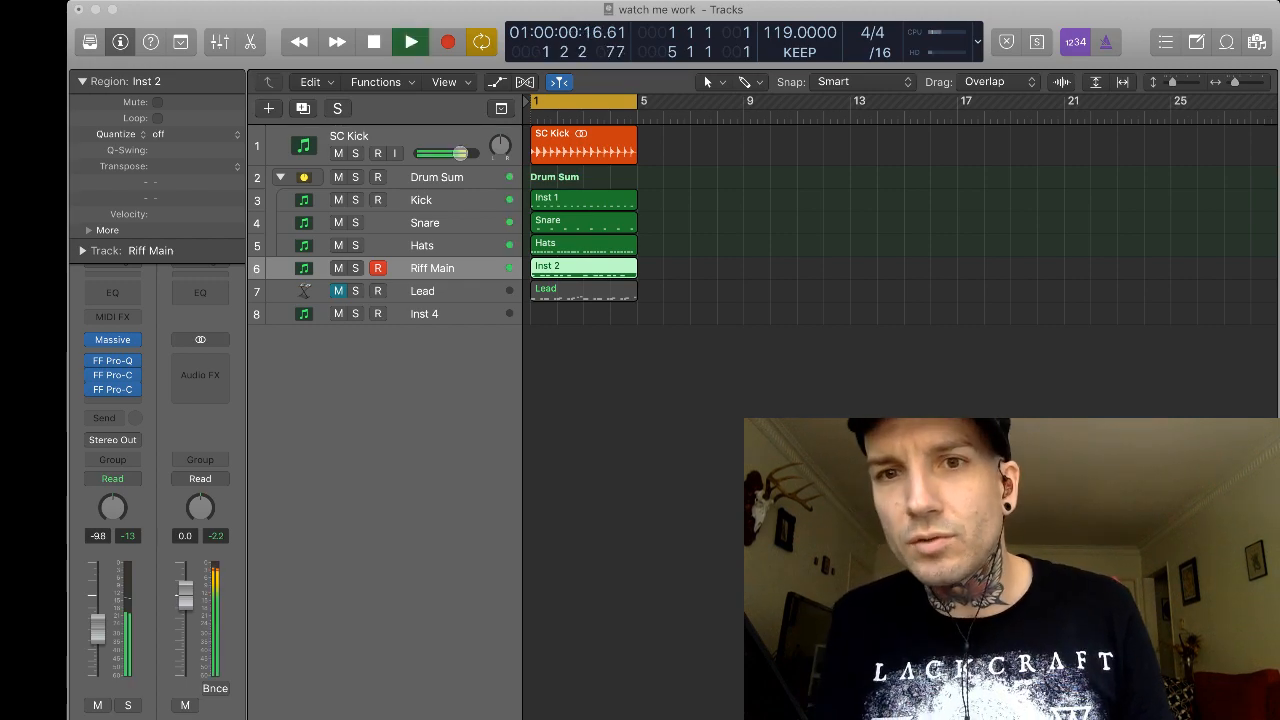
{"action": "key", "text": "s"}
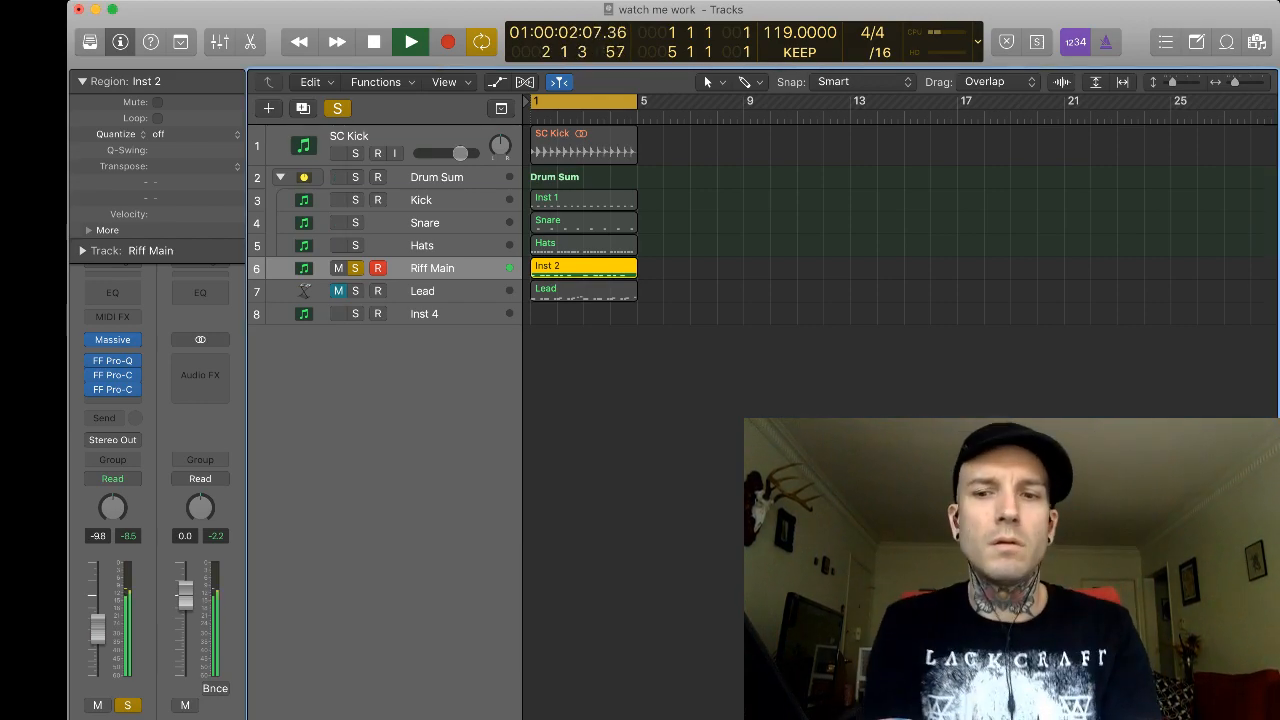
{"action": "key", "text": "s"}
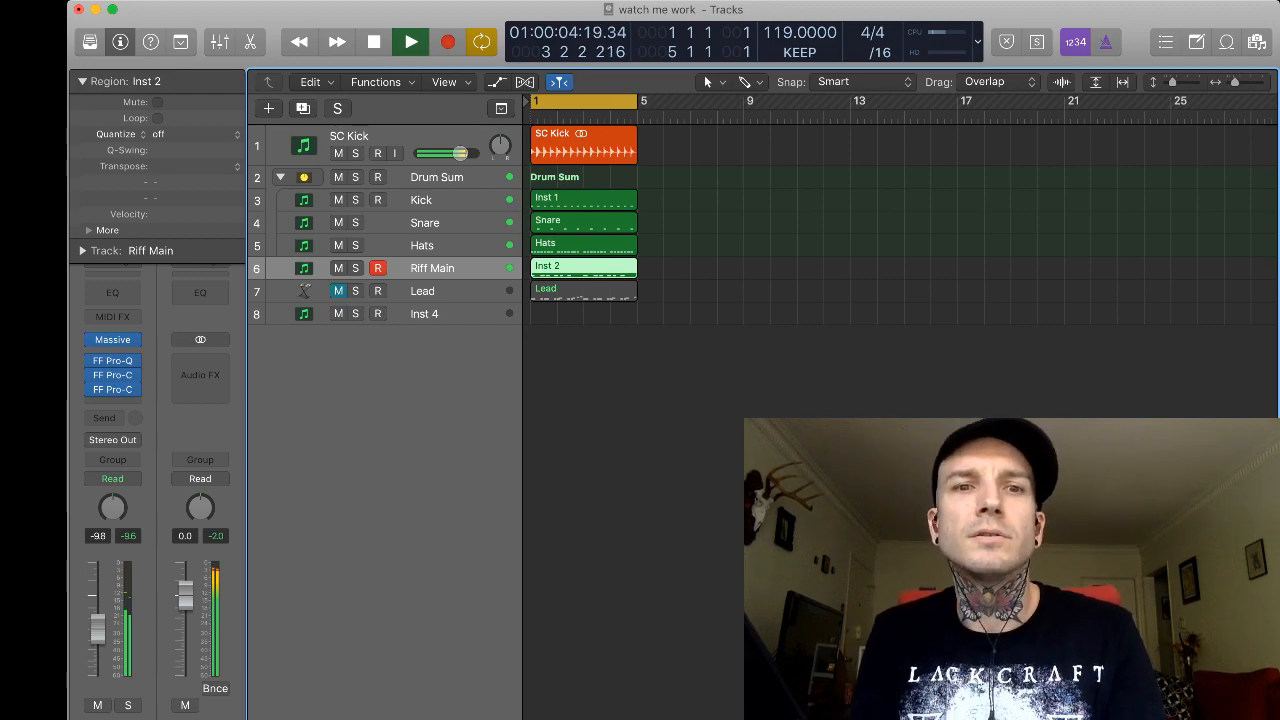
{"action": "key", "text": "space"}
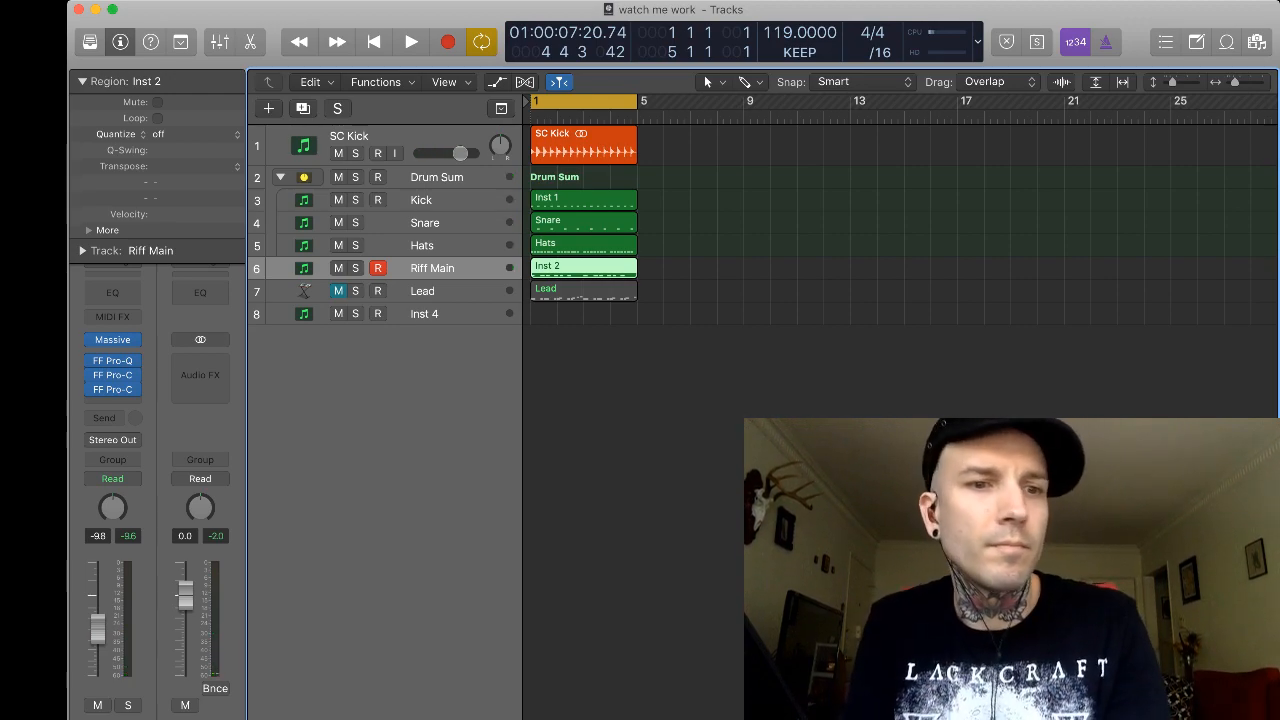
Unmute the Lead track to audition it with the loop, mute it again, and stop playback.
{"action": "left_click", "coordinate": [338, 291]}
{"action": "key", "text": "space"}
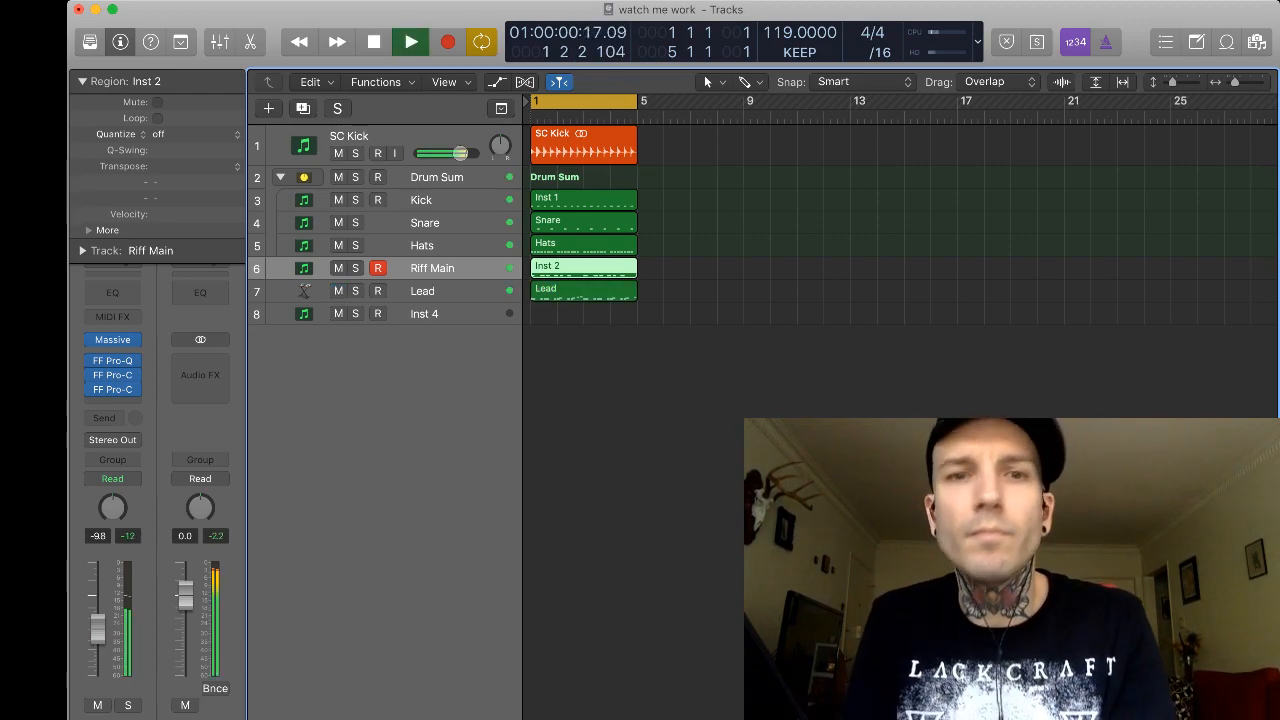
{"action": "left_click", "coordinate": [423, 291]}
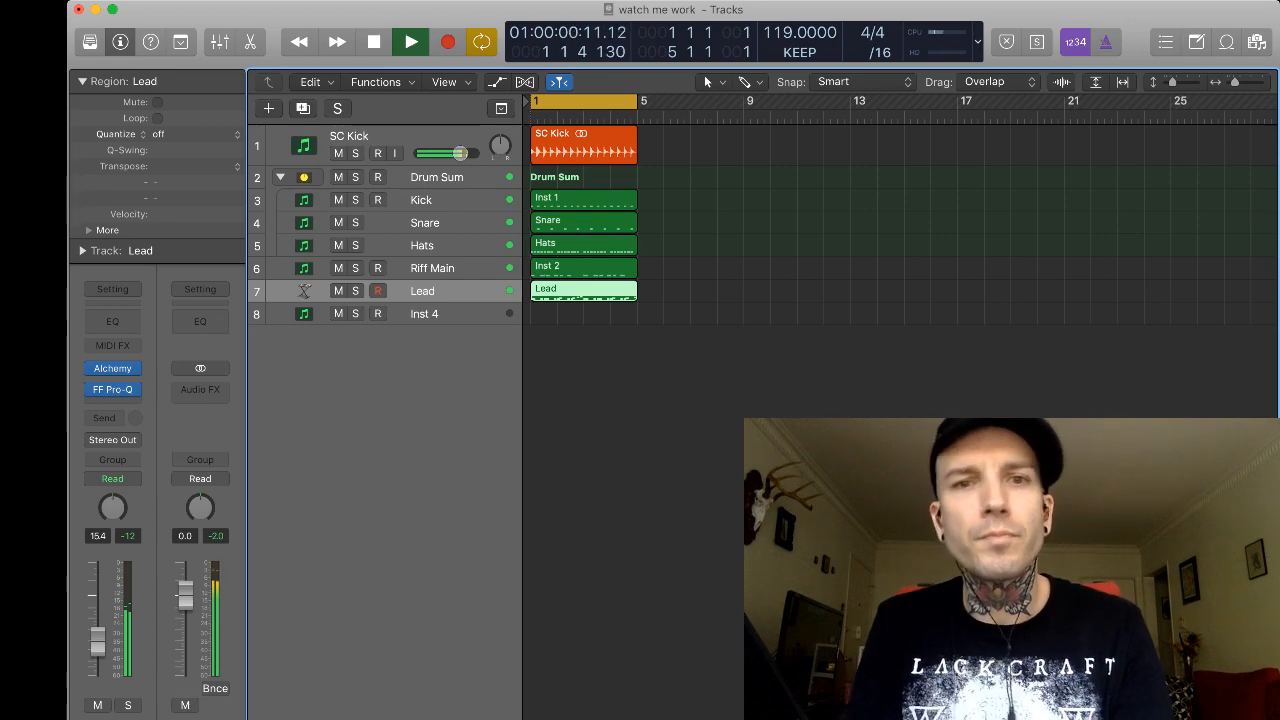
{"action": "key", "text": "ctrl+m"}
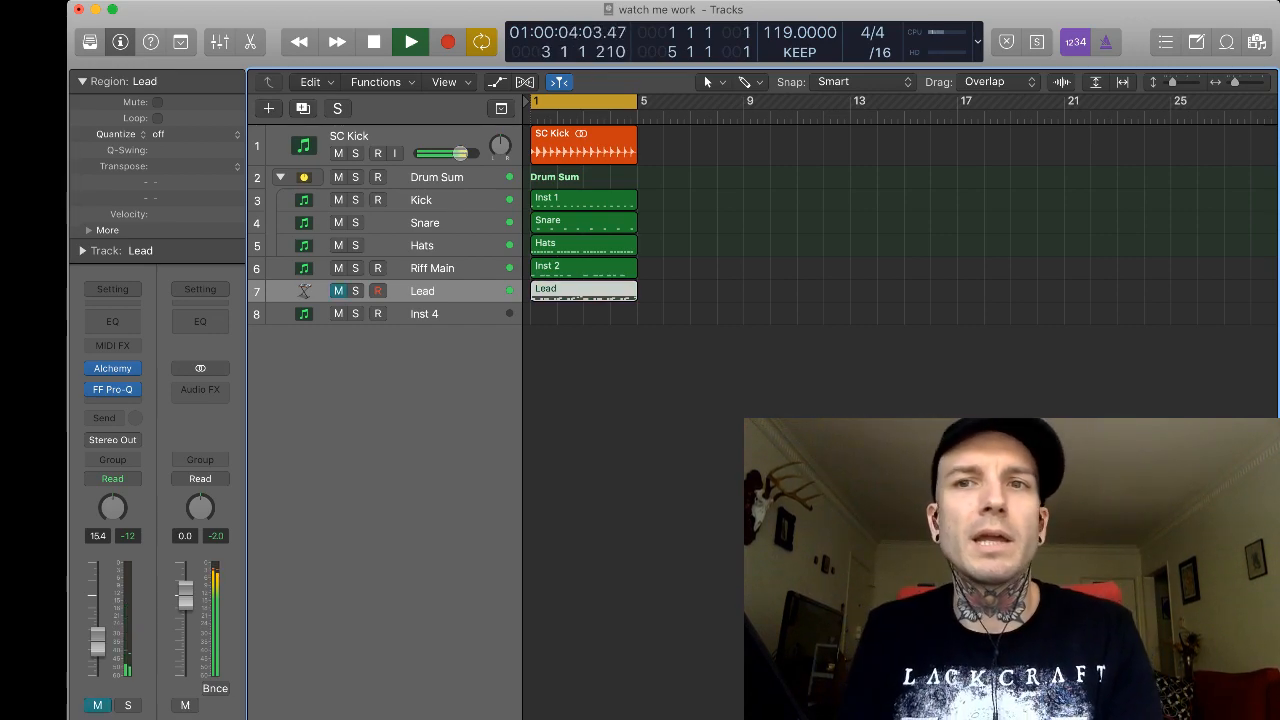
{"action": "key", "text": "space"}
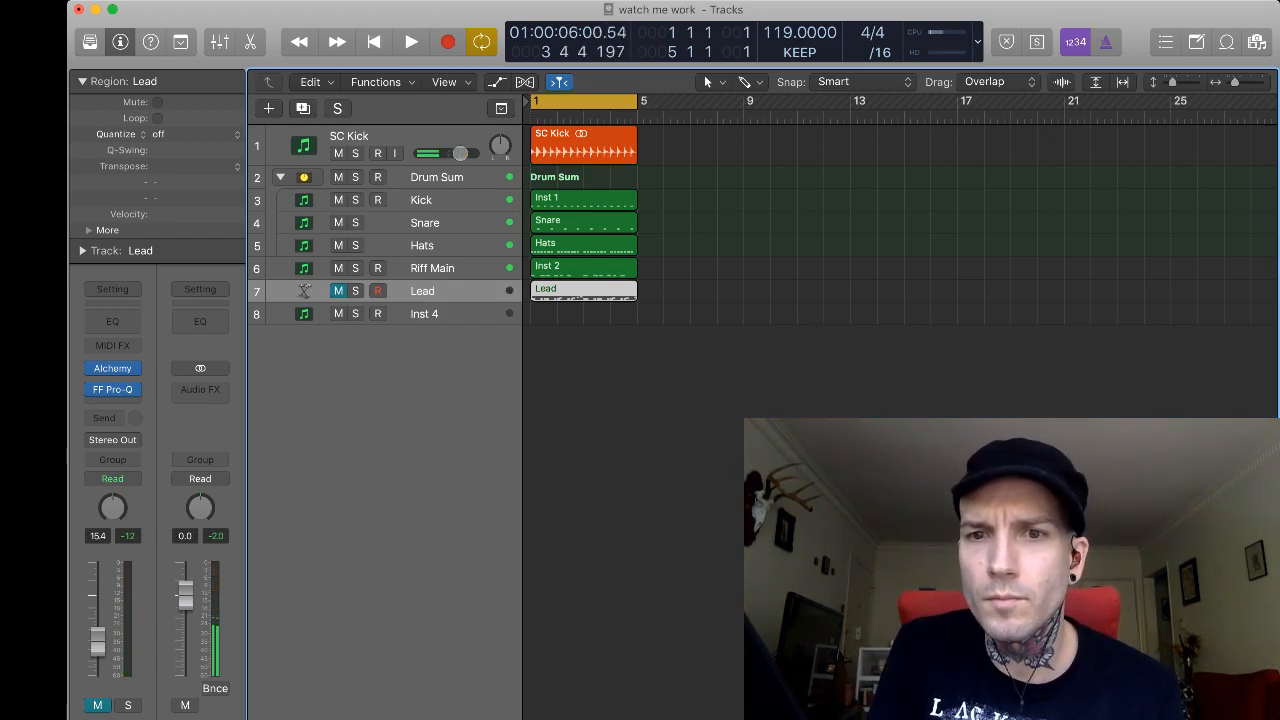
{"action": "key", "text": "super+Tab"}
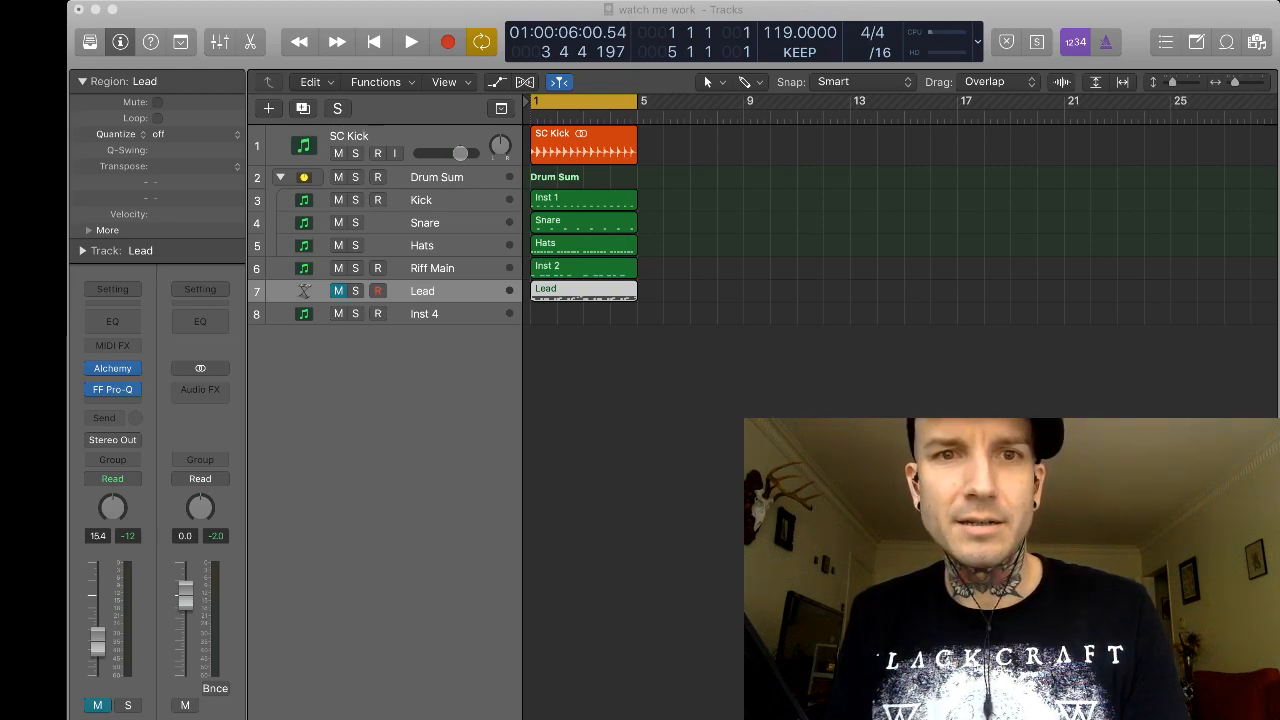
{"action": "key", "text": "super+Tab"}
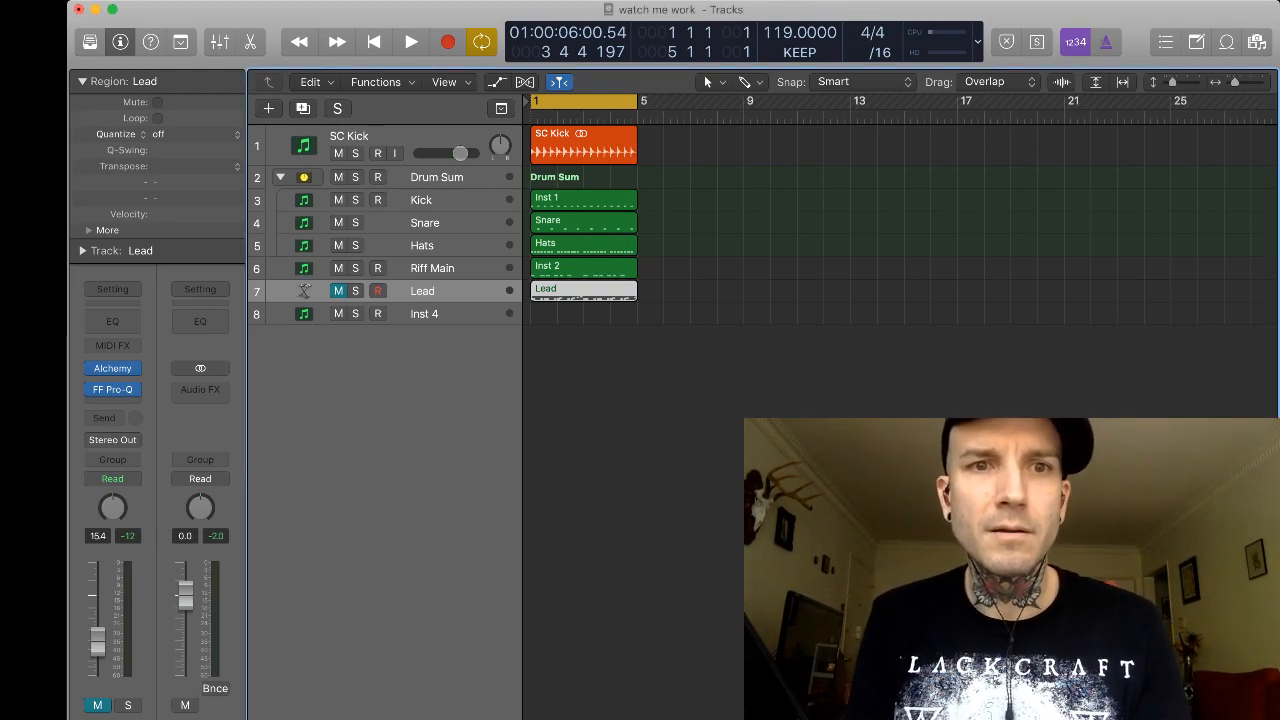
Repeat all unmuted regions during playback until the SC Kick, drums and riff fill bars 1 to 17.
{"action": "key", "text": "space"}
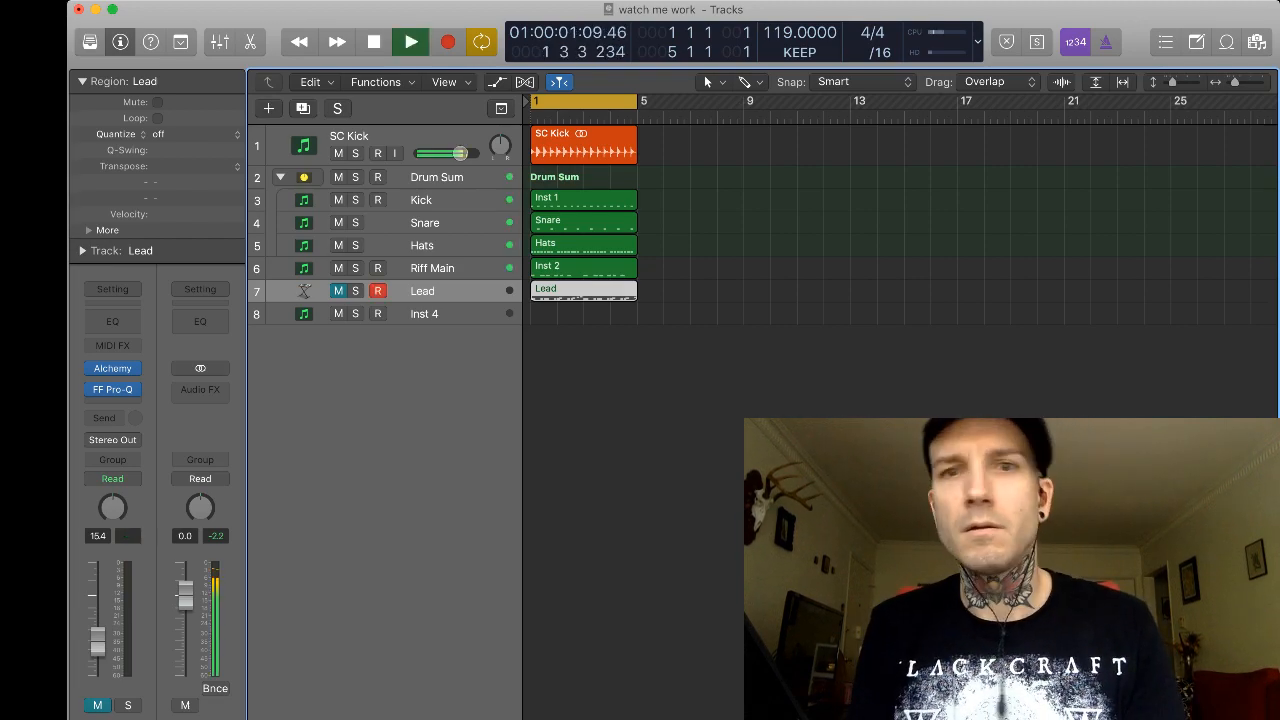
{"action": "key", "text": "shift+i"}
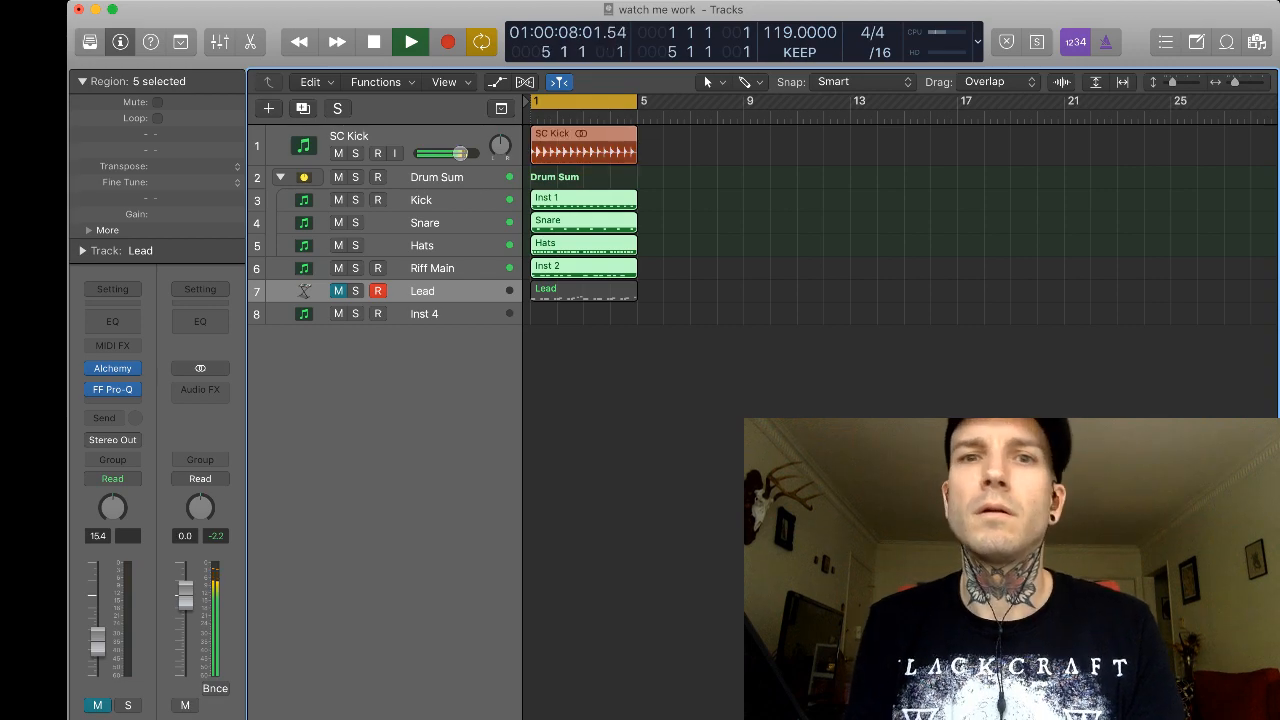
{"action": "key", "text": "super+r"}
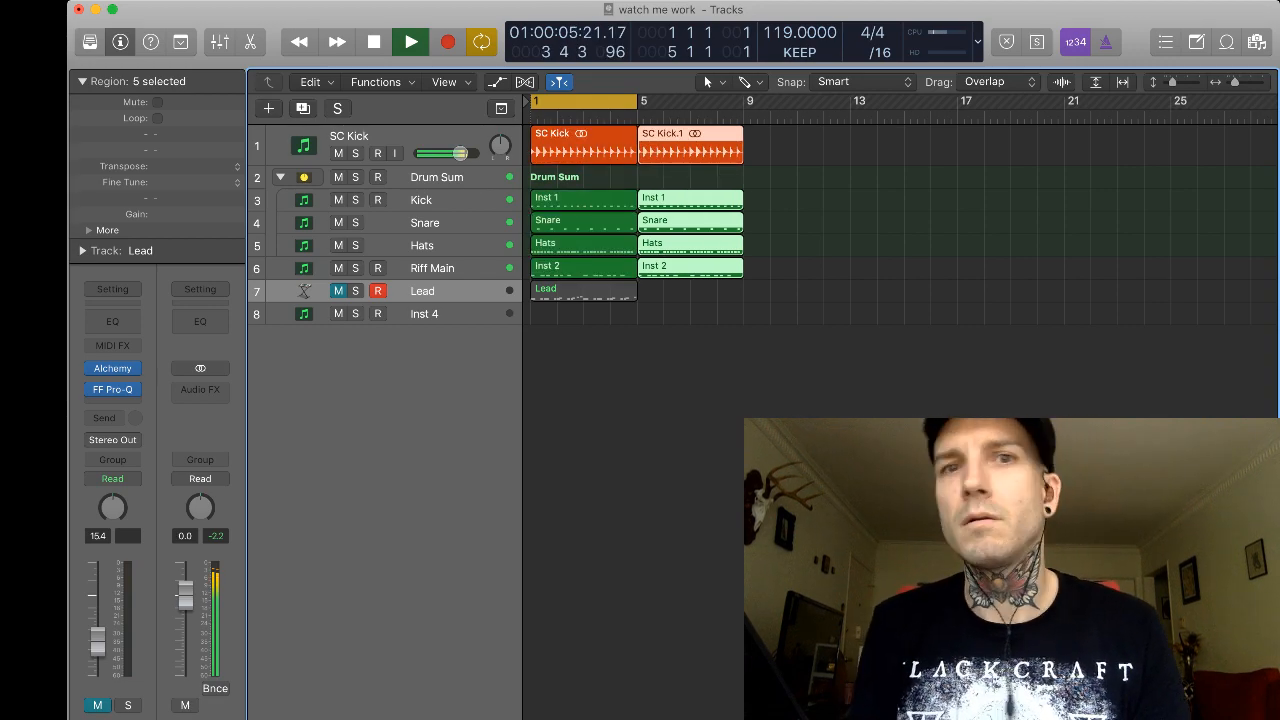
{"action": "key", "text": "super+a"}
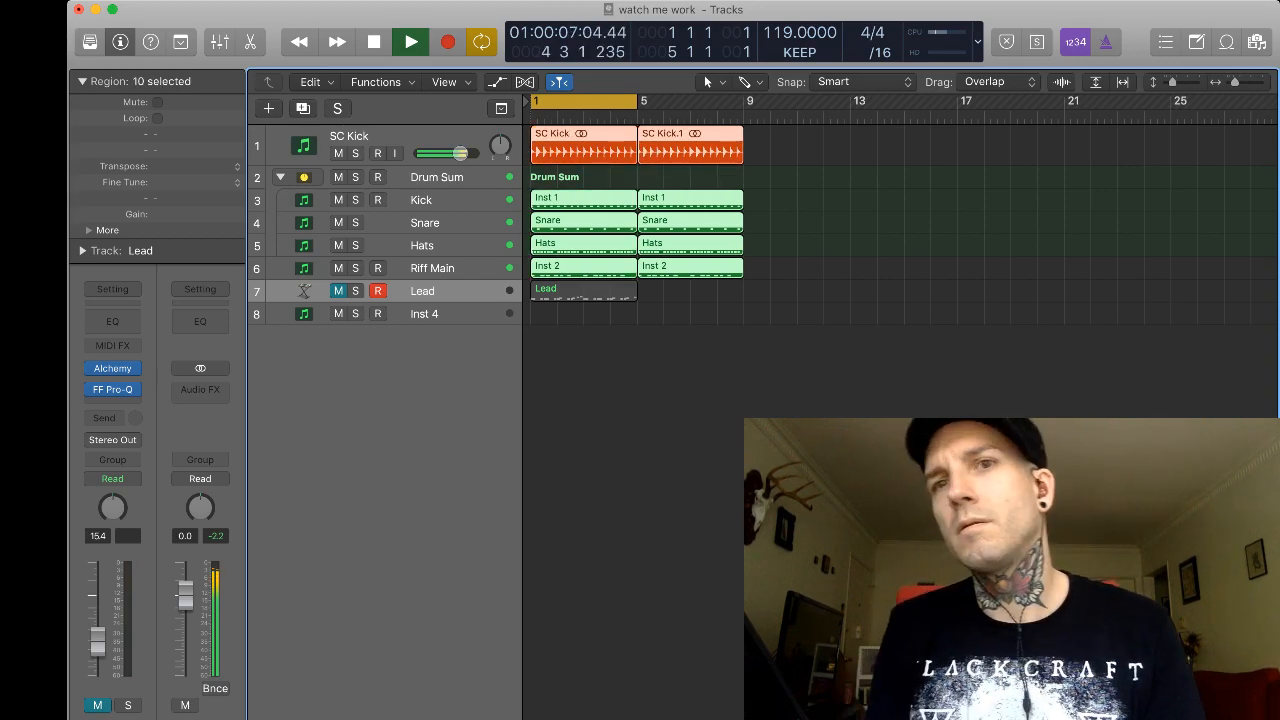
{"action": "key", "text": "super+r"}
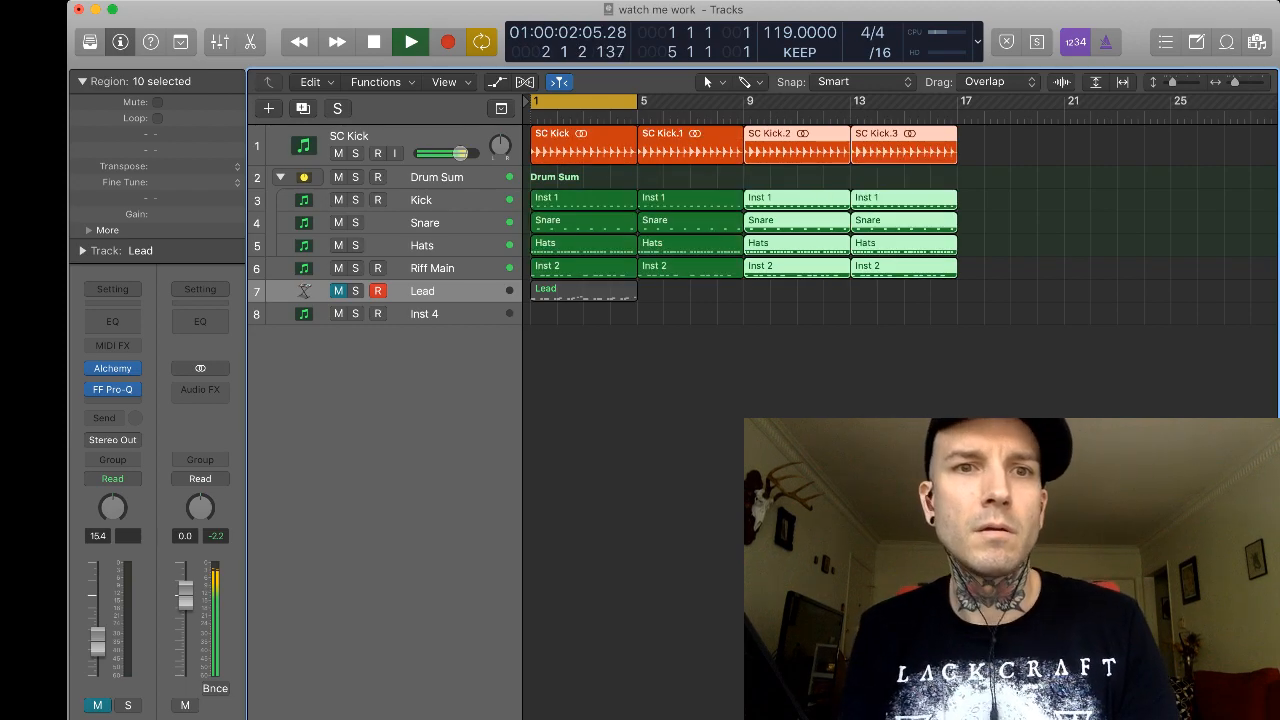
Extend the cycle range to cover bars 1 to 17 and listen to the longer loop before stopping playback.
{"action": "left_click_drag", "start_coordinate": [635, 102], "coordinate": [957, 102]}
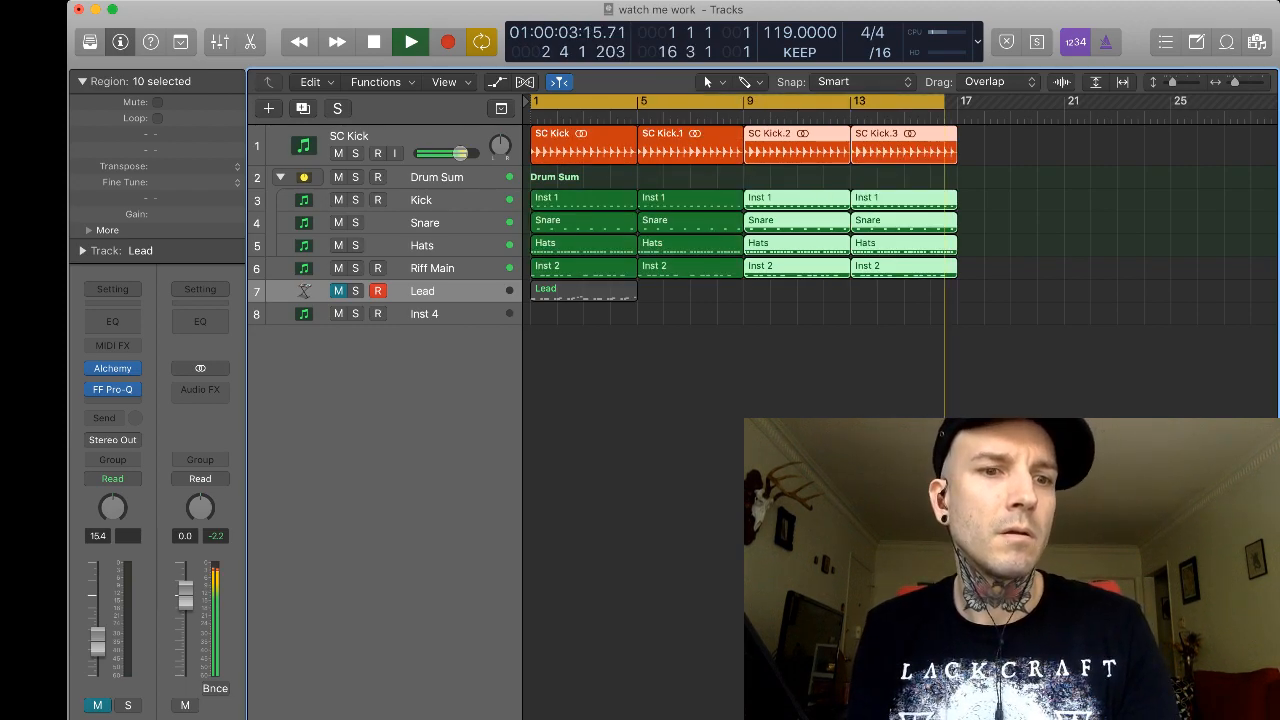
{"action": "left_click", "coordinate": [980, 360]}
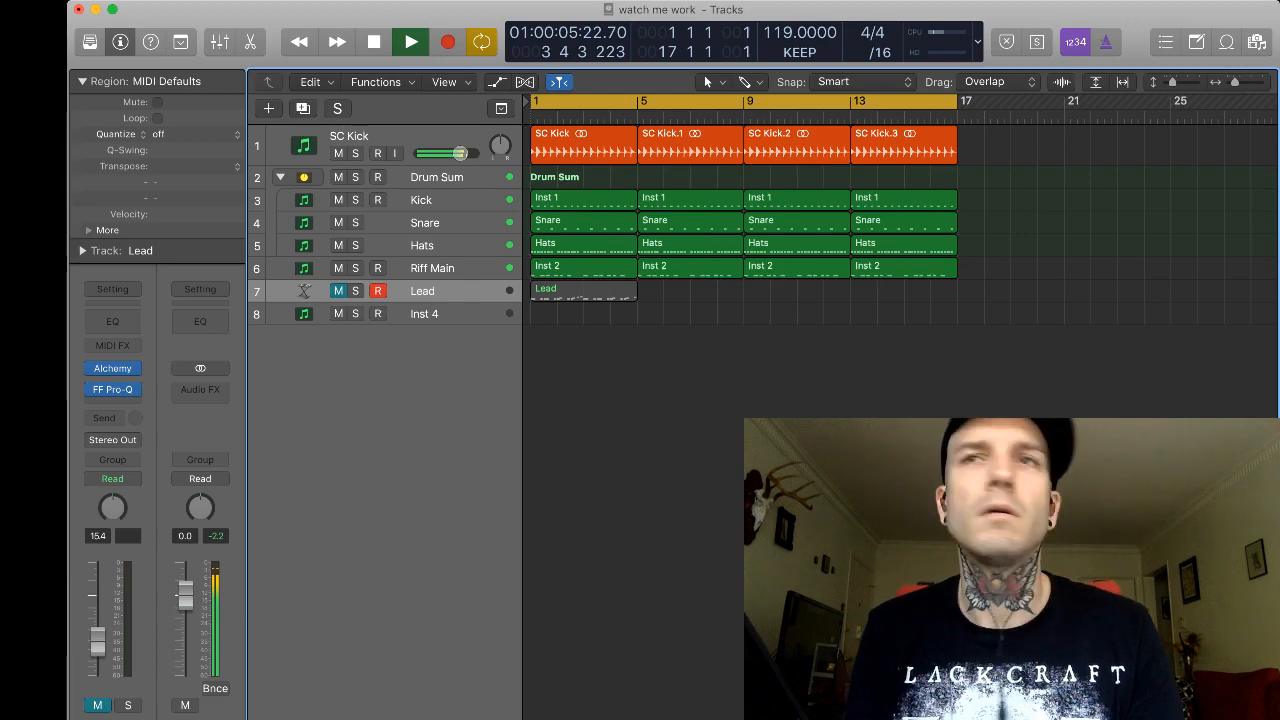
{"action": "left_click", "coordinate": [424, 245]}
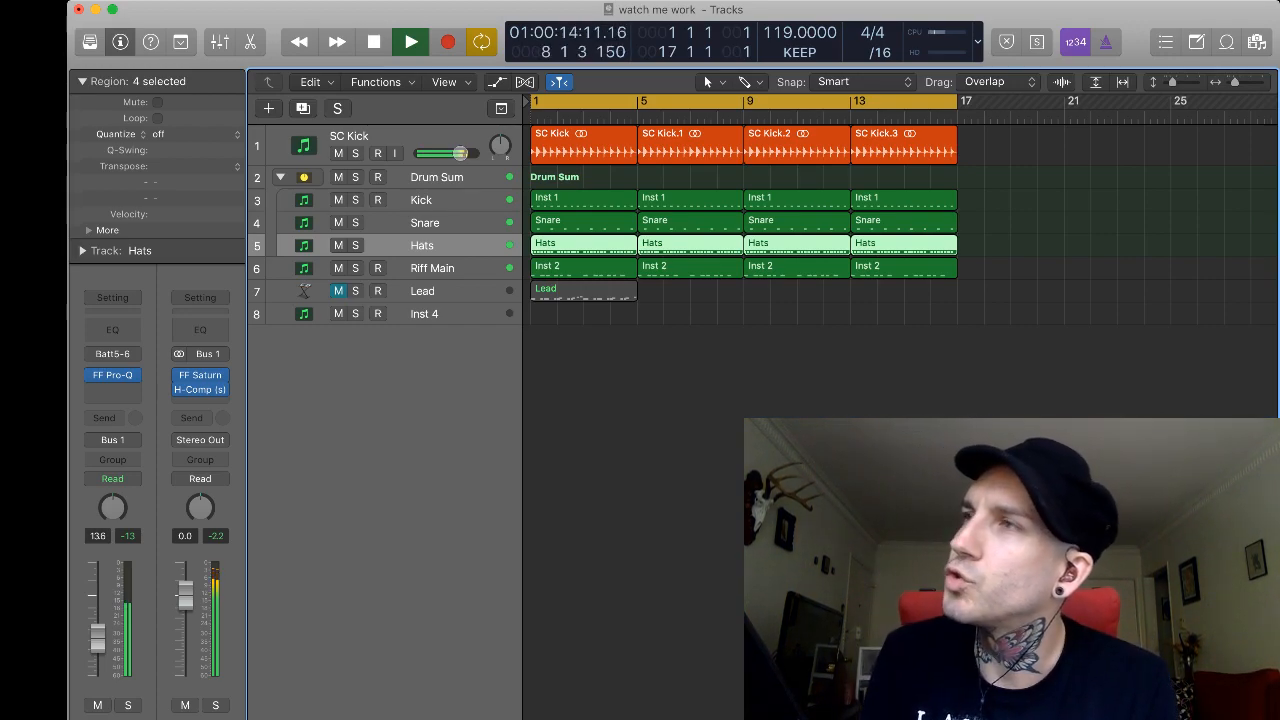
{"action": "key", "text": "space"}
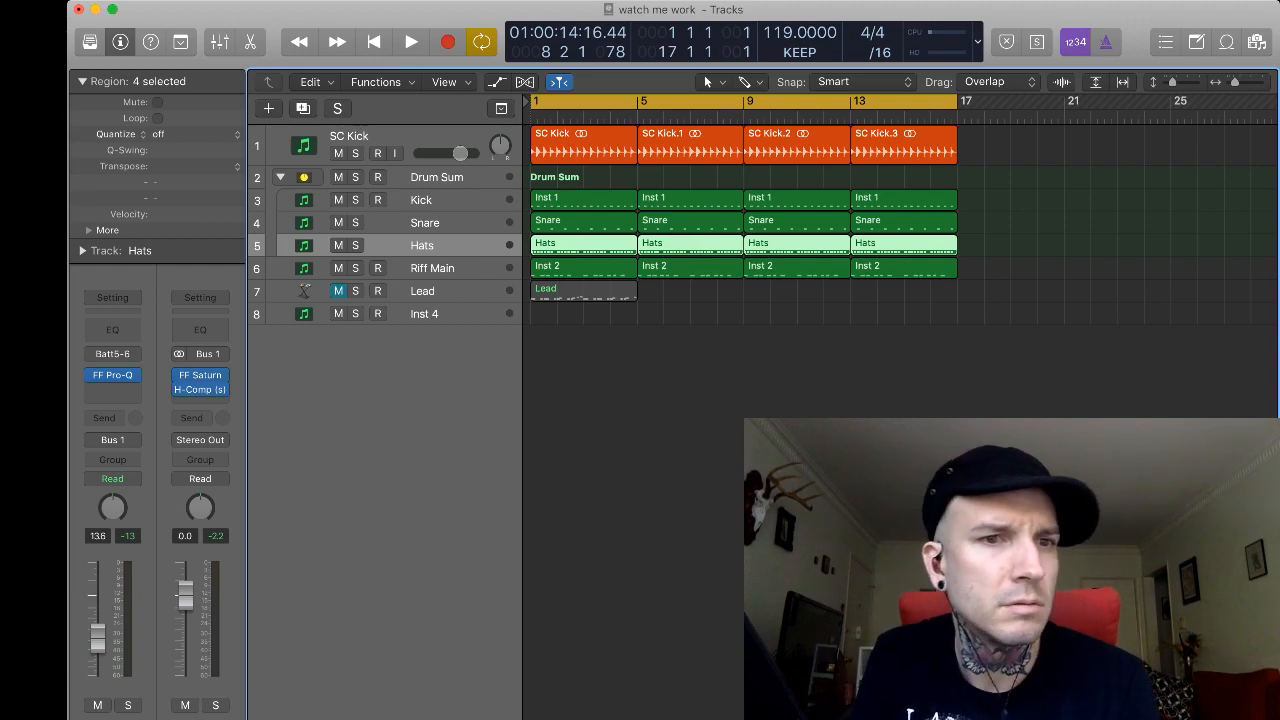
Create two new audio tracks and move them into the Drum Sum stack above the Kick track.
{"action": "key", "text": "Down"}
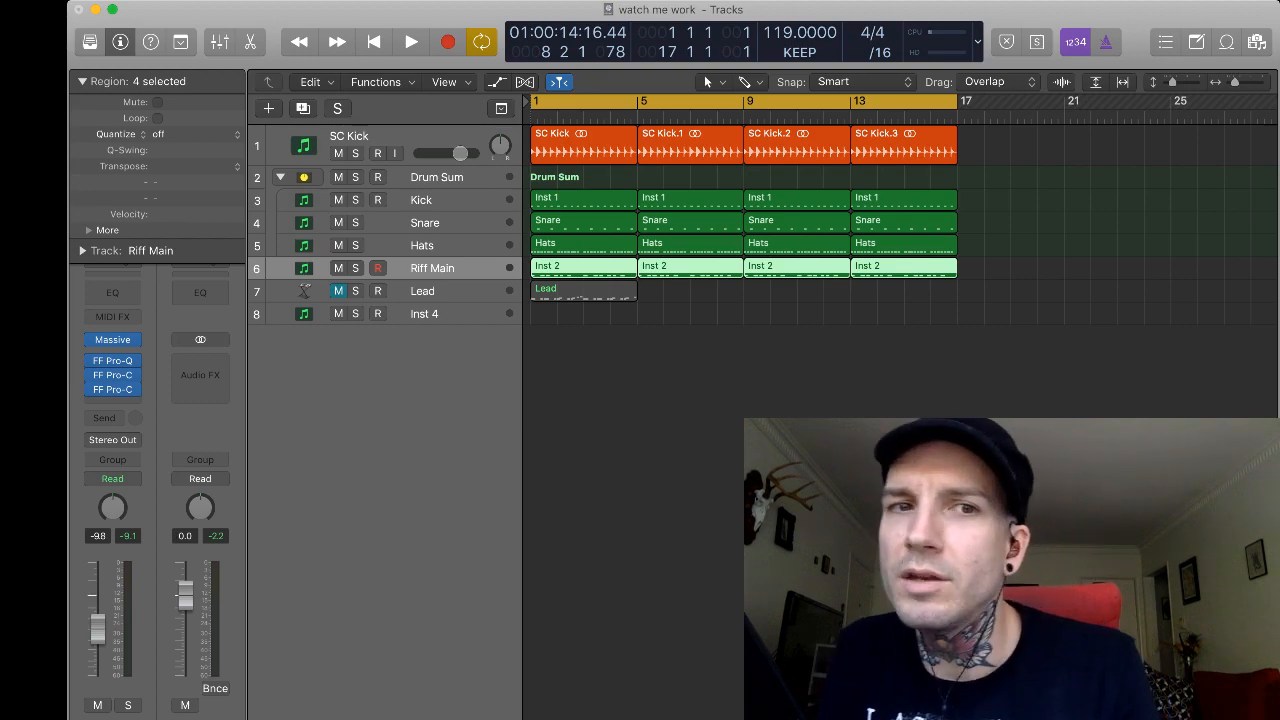
{"action": "key", "text": "Return"}
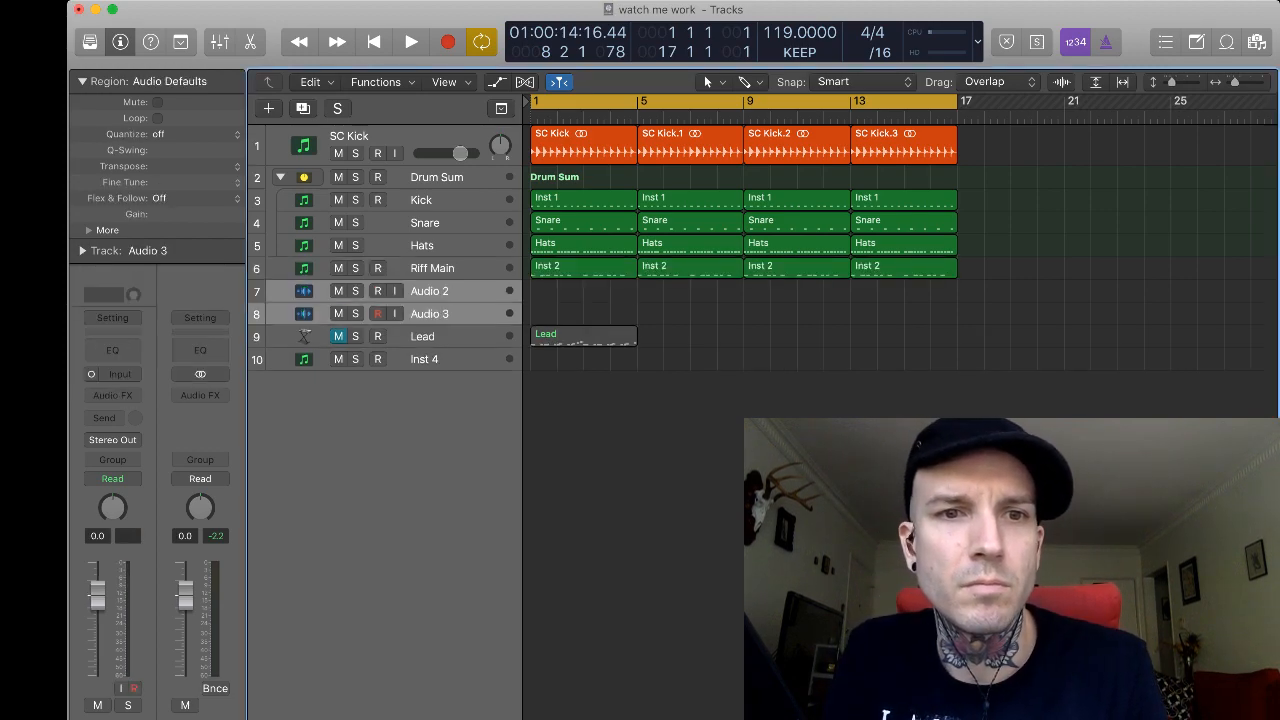
{"action": "left_click_drag", "start_coordinate": [440, 291], "coordinate": [440, 198]}
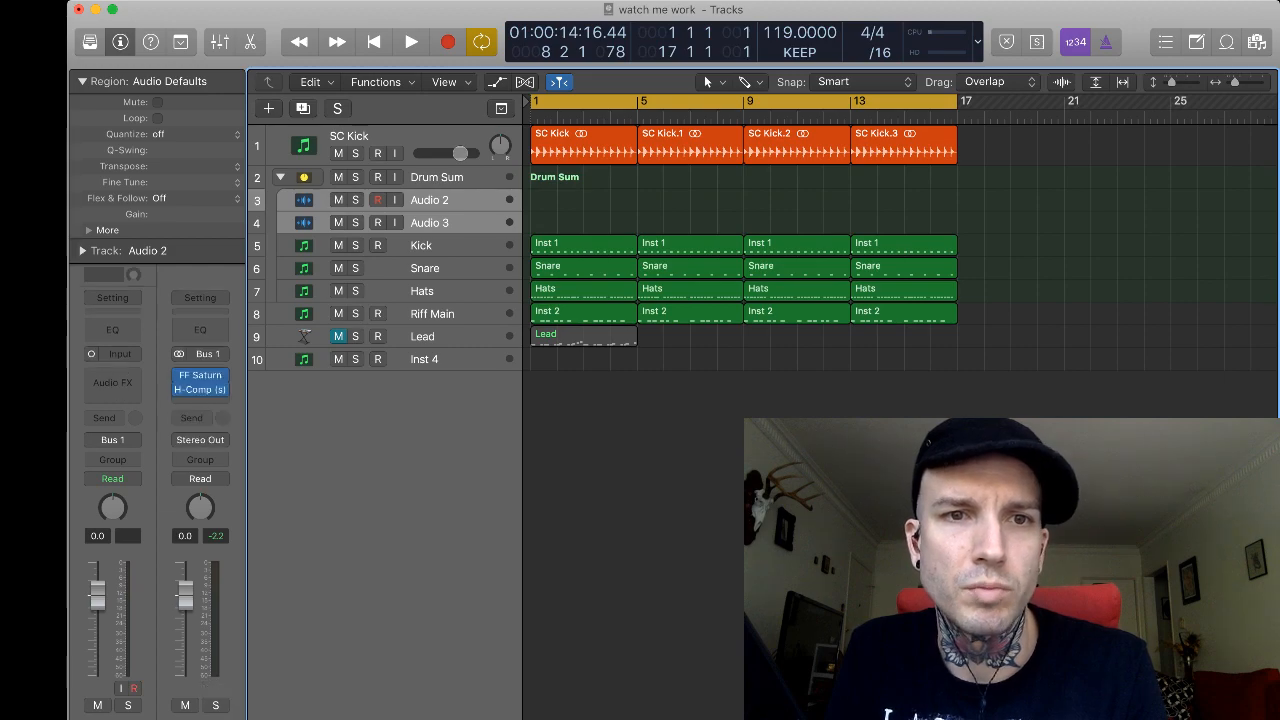
Move the Kick, Snare and Hats tracks above the two audio tracks inside the Drum Sum stack.
{"action": "left_click", "coordinate": [450, 246]}
{"action": "left_click", "coordinate": [450, 291], "text": "shift"}
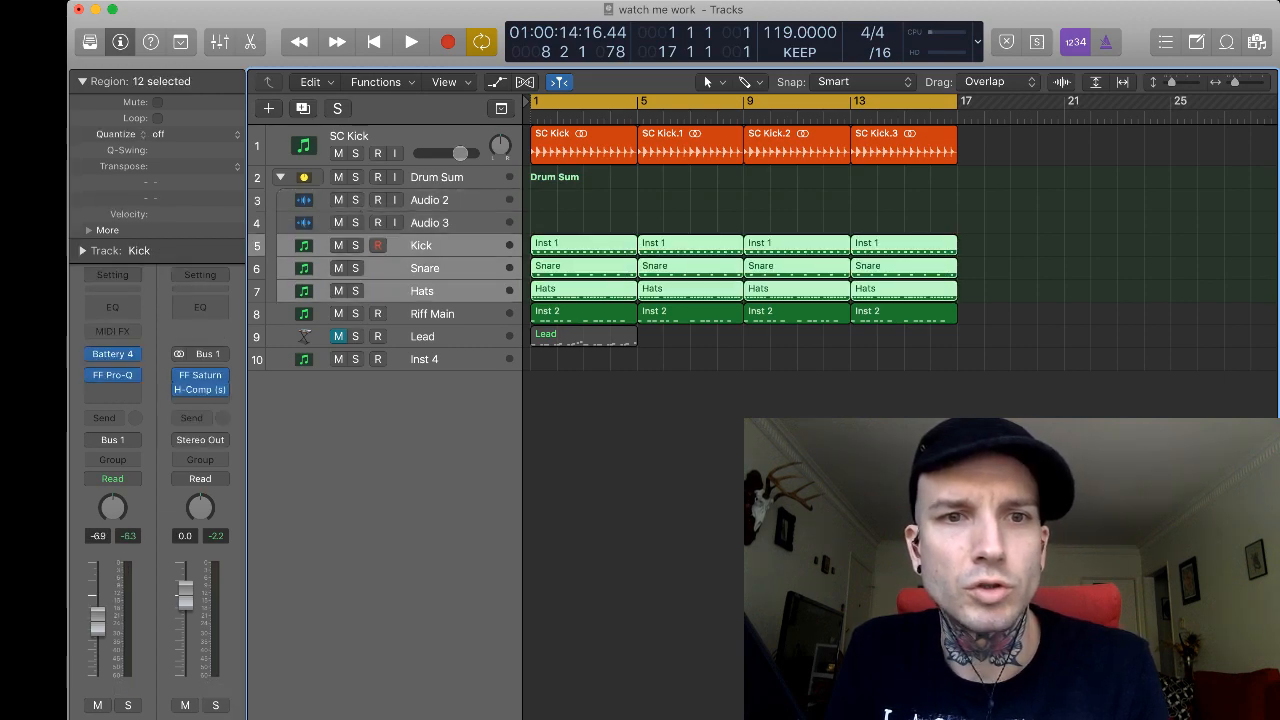
{"action": "left_click_drag", "start_coordinate": [440, 268], "coordinate": [440, 200]}
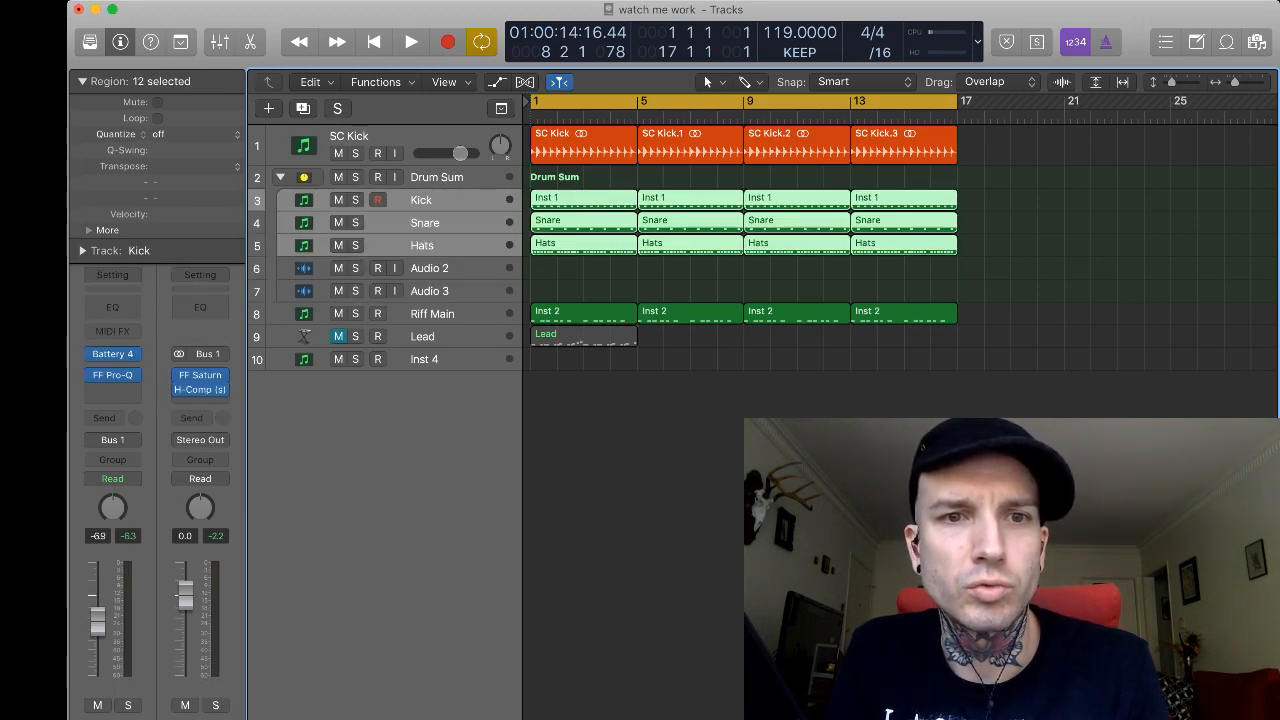
Enlarge the height of the Audio 2 track and mute the Hats track.
{"action": "left_click", "coordinate": [450, 200]}
{"action": "left_click", "coordinate": [450, 268]}
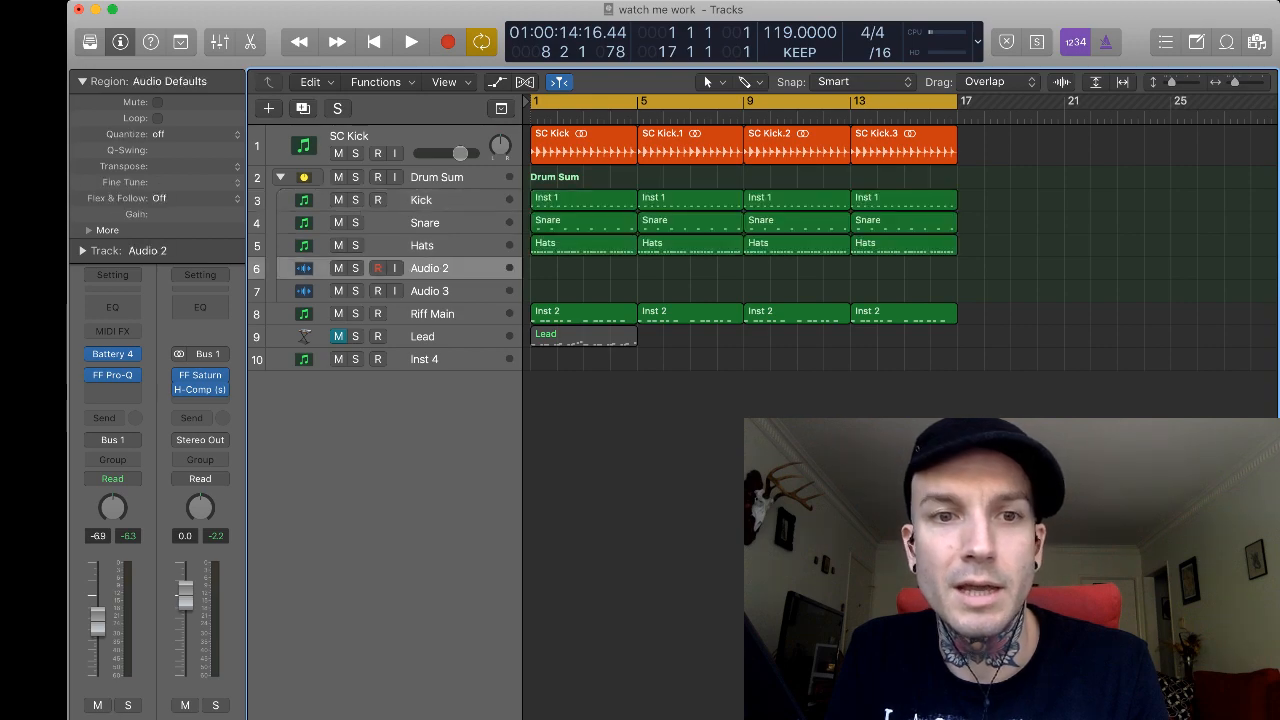
{"action": "left_click_drag", "start_coordinate": [450, 279], "coordinate": [450, 298]}
{"action": "left_click", "coordinate": [339, 245]}
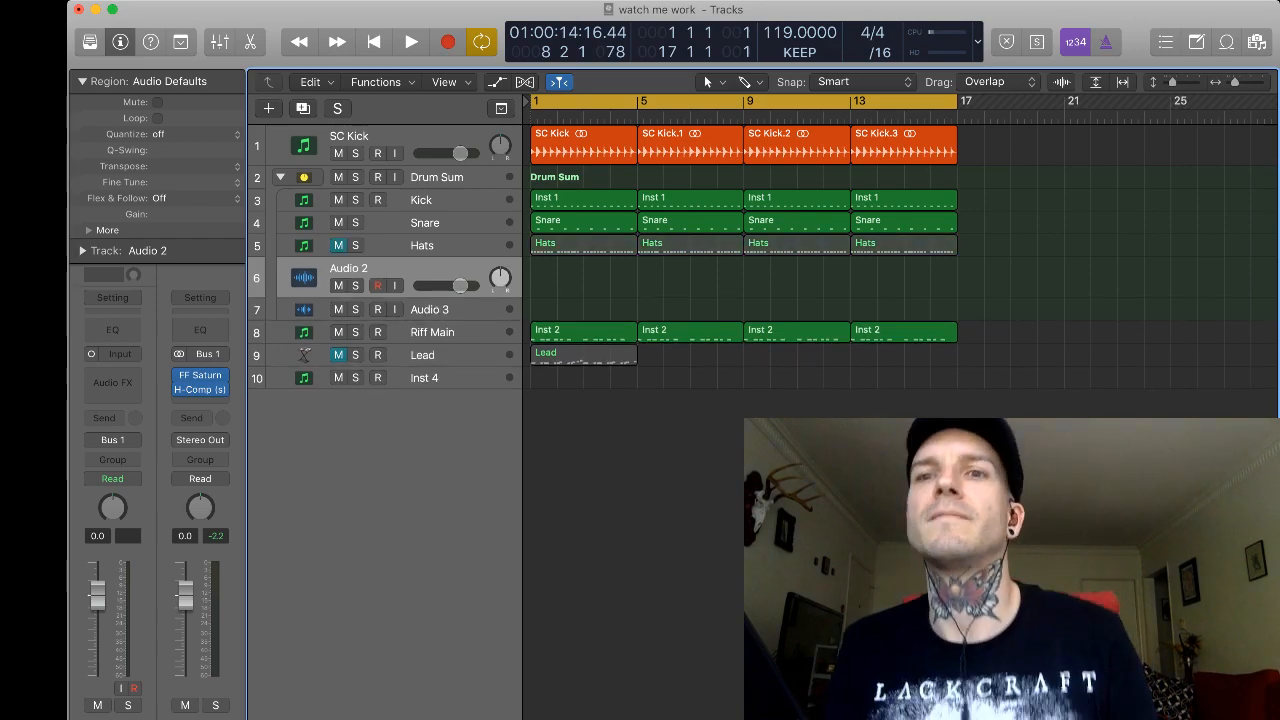
Search the Apple Loops library for "topper" and preview Auto Factory Topper.
{"action": "key", "text": "o"}
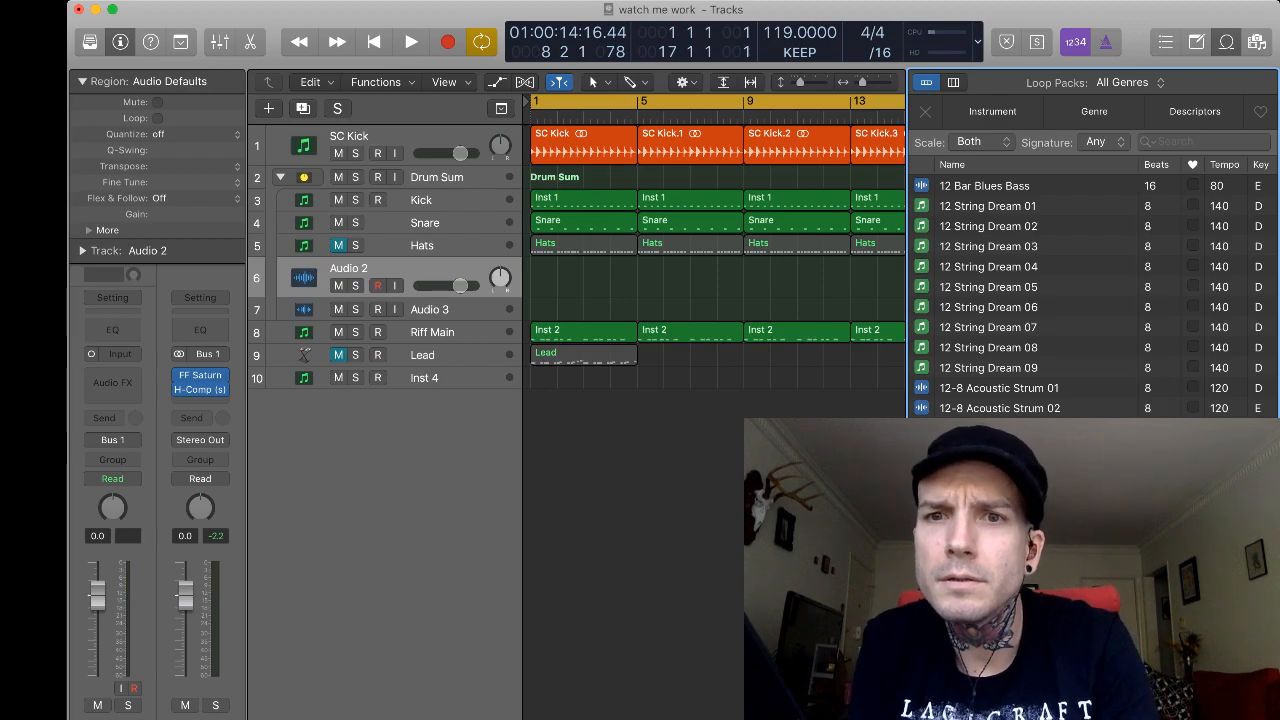
{"action": "left_click", "coordinate": [1205, 142]}
{"action": "type", "text": "topper"}
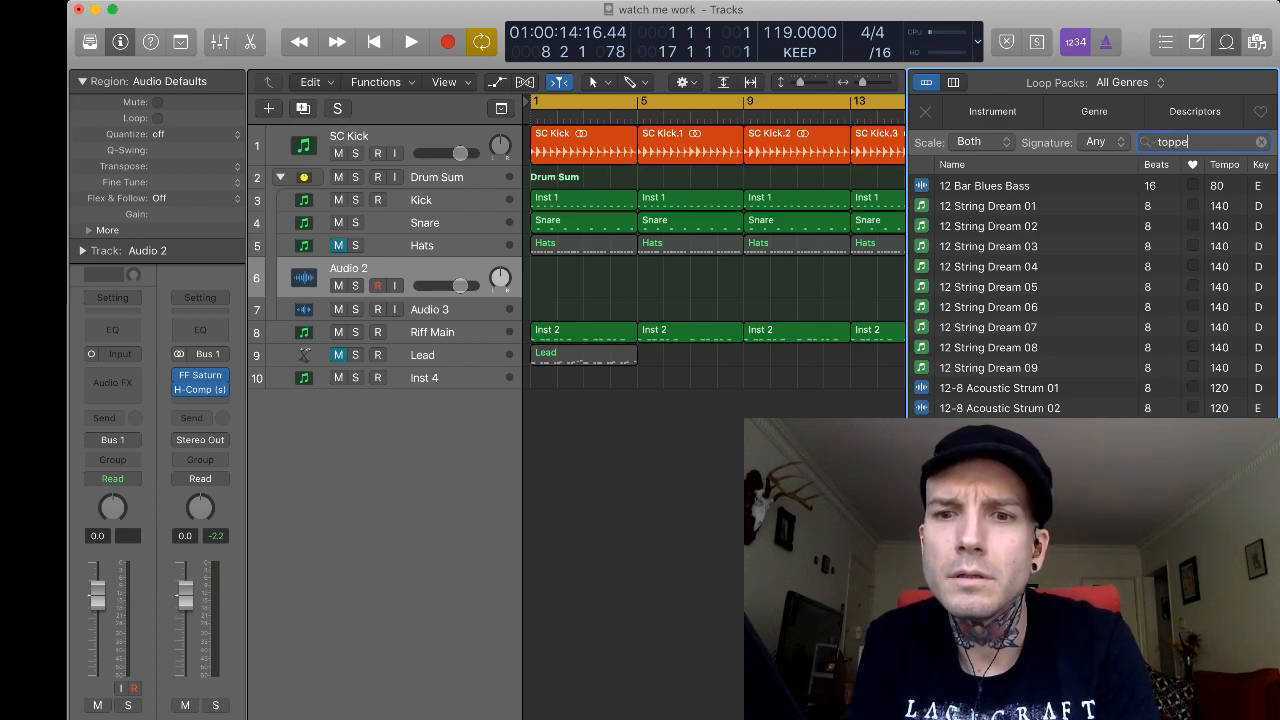
{"action": "key", "text": "Return"}
{"action": "left_click", "coordinate": [991, 226]}
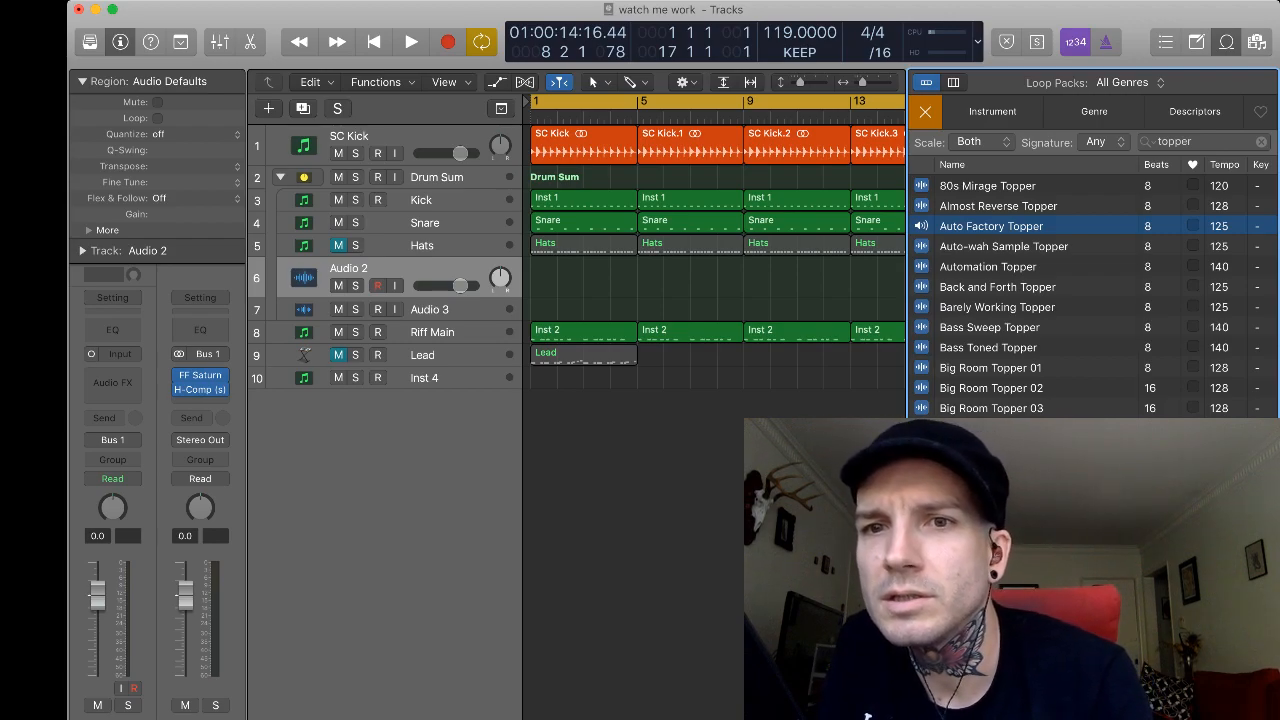
Play the arrangement without the hats briefly, and add the Auto Factory Topper loop at bar 1 of the Audio 2 track.
{"action": "key", "text": "space"}
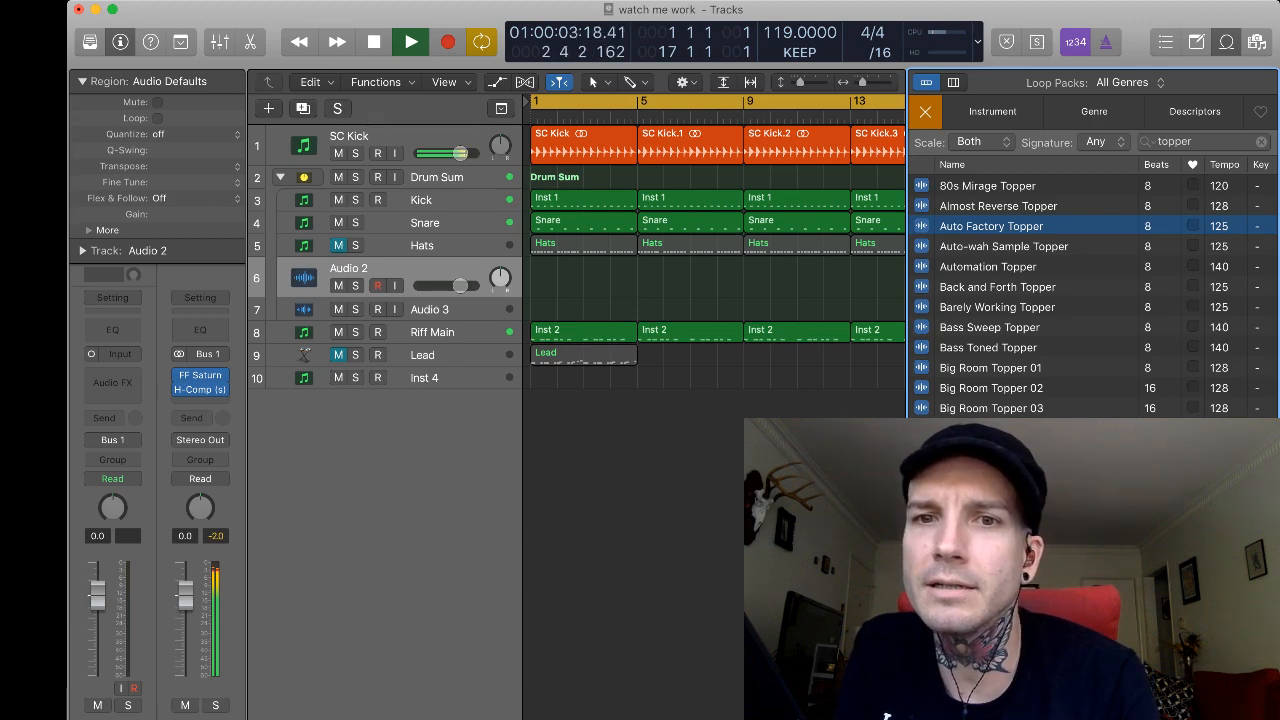
{"action": "key", "text": "space"}
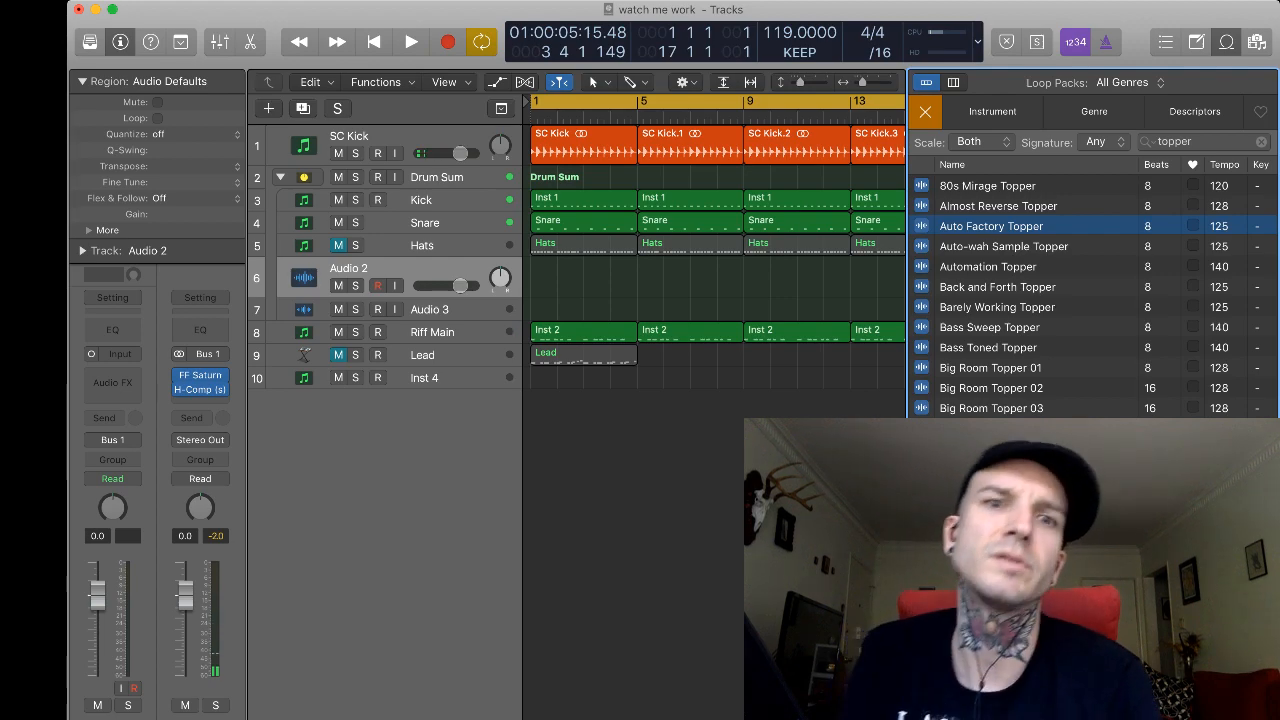
{"action": "left_click", "coordinate": [538, 117]}
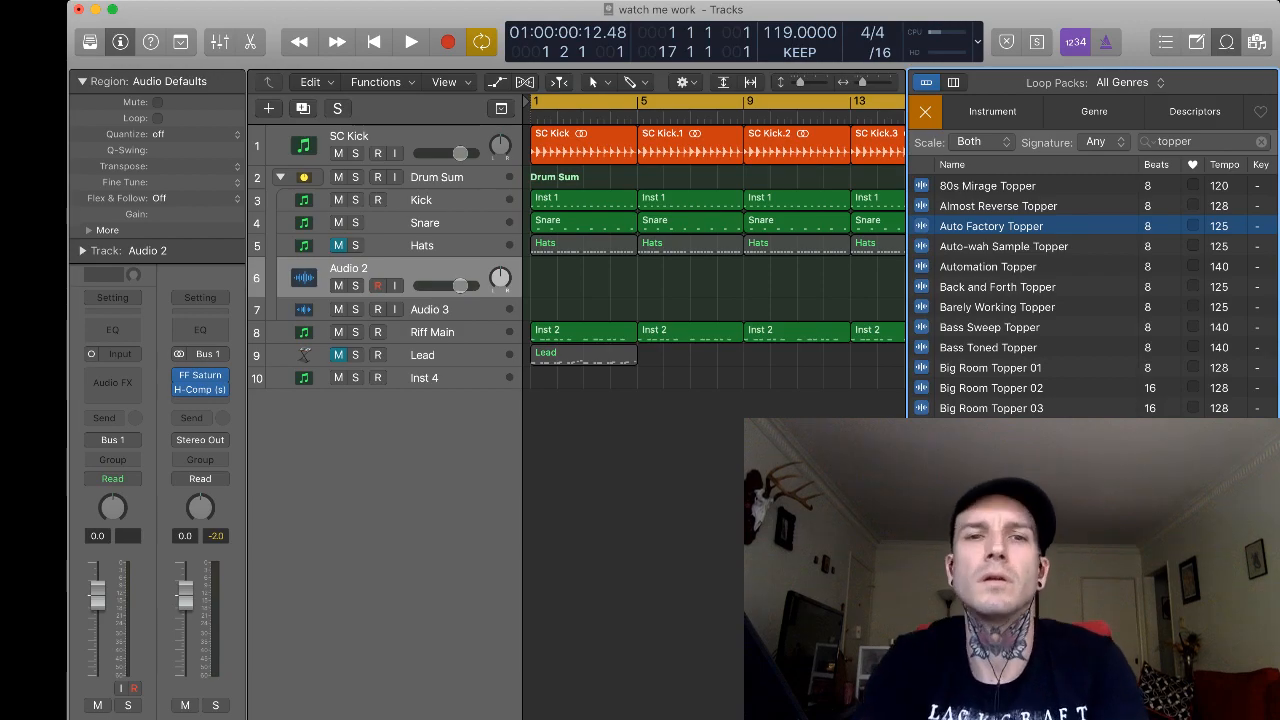
{"action": "left_click_drag", "start_coordinate": [991, 226], "coordinate": [557, 280]}
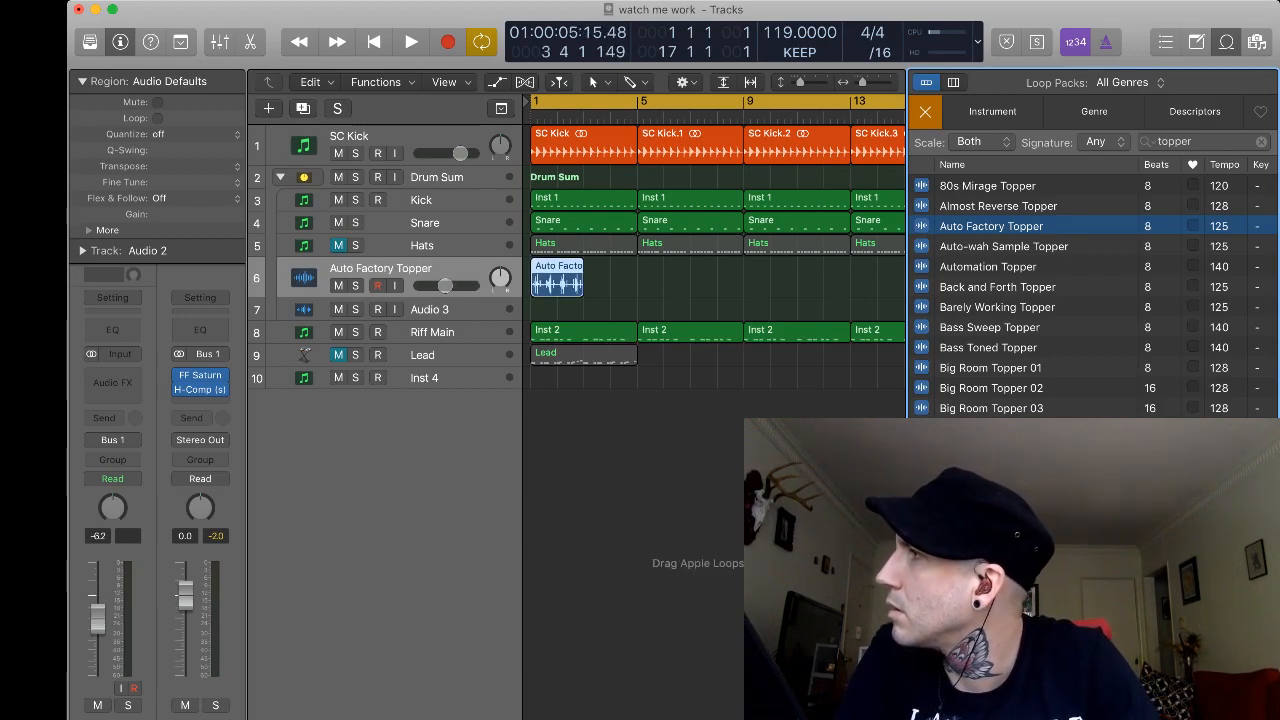
Audition the topper with the drums, lower its track volume to -12.2 dB, and close the loop browser.
{"action": "key", "text": "space"}
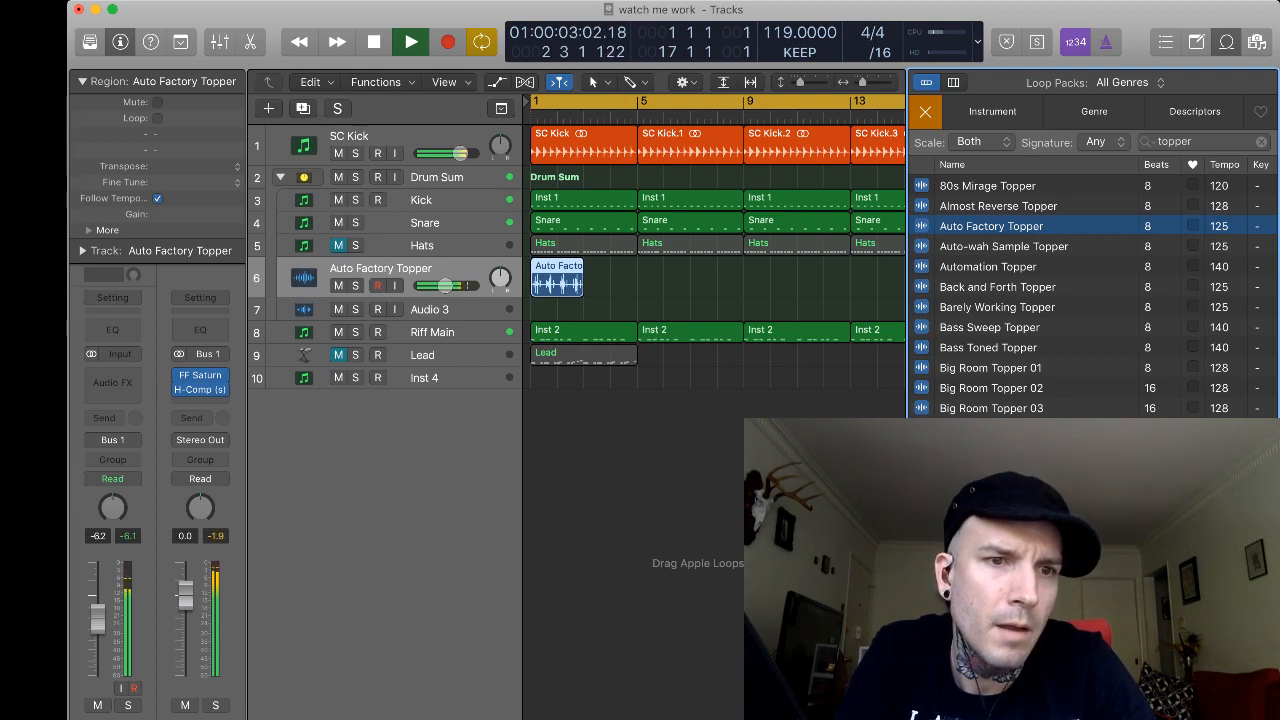
{"action": "key", "text": "space"}
{"action": "key", "text": "space"}
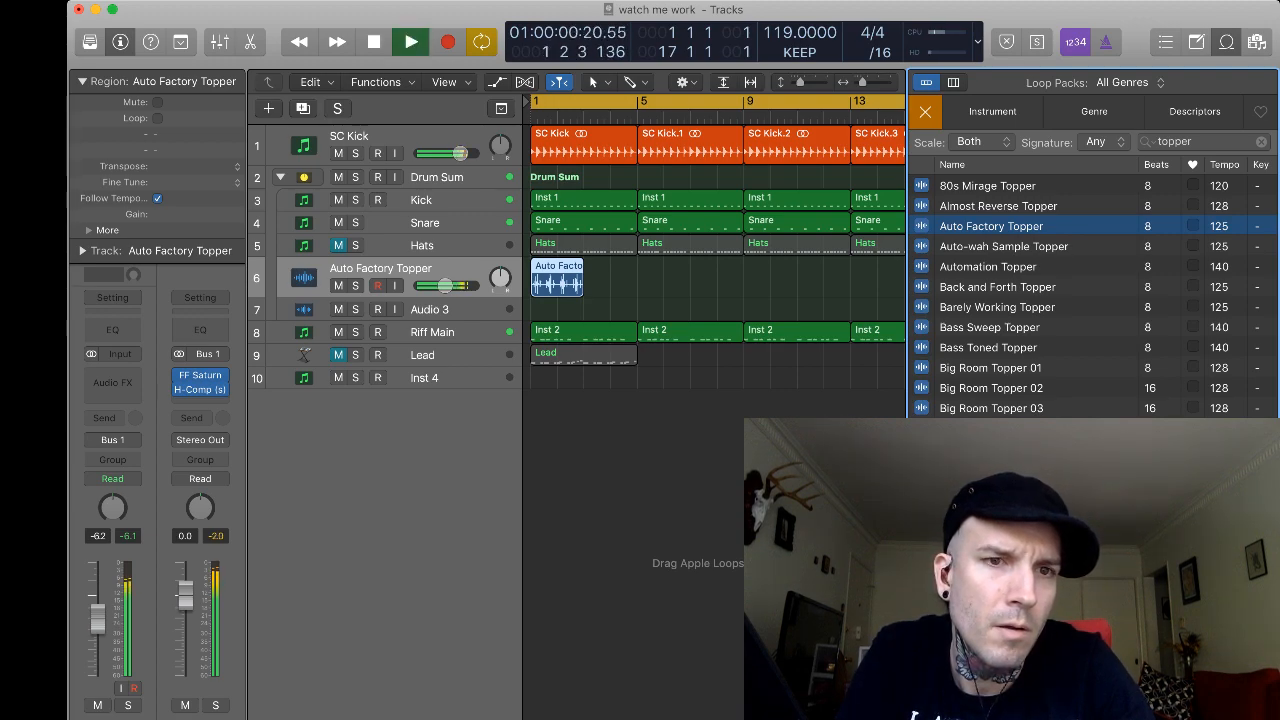
{"action": "key", "text": "space"}
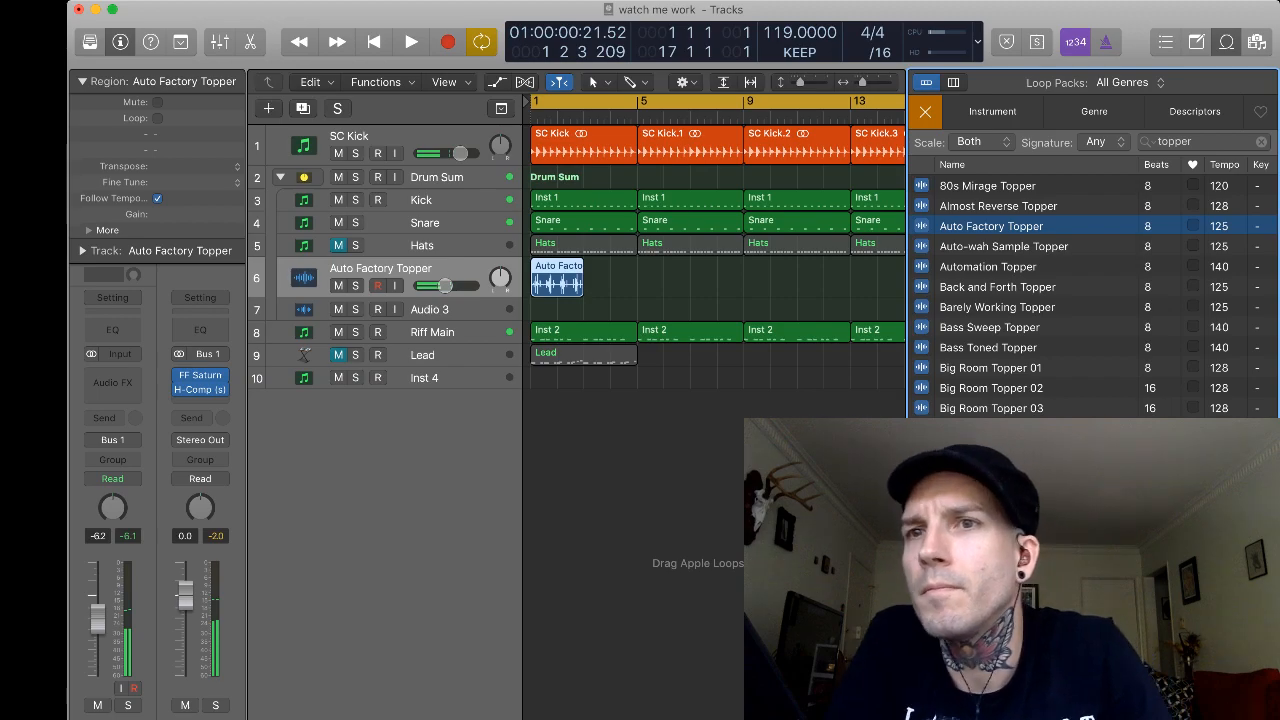
{"action": "left_click_drag", "start_coordinate": [98, 619], "coordinate": [98, 635]}
{"action": "key", "text": "space"}
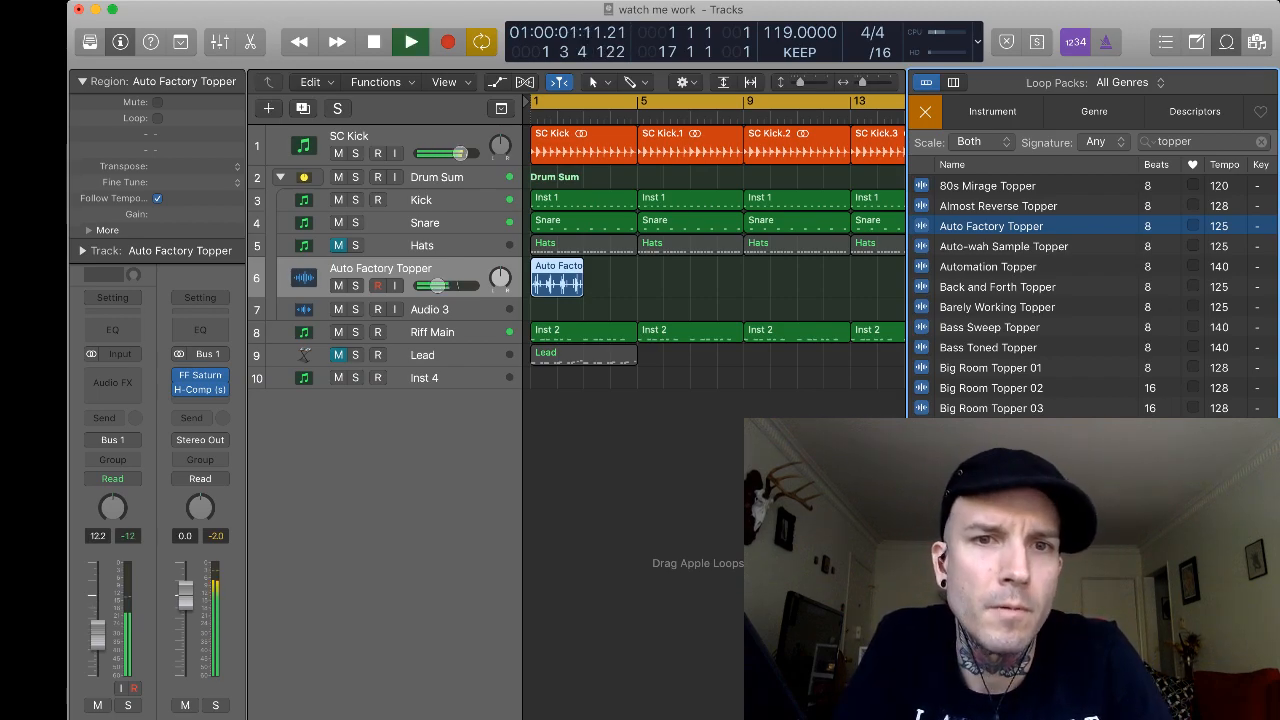
{"action": "key", "text": "o"}
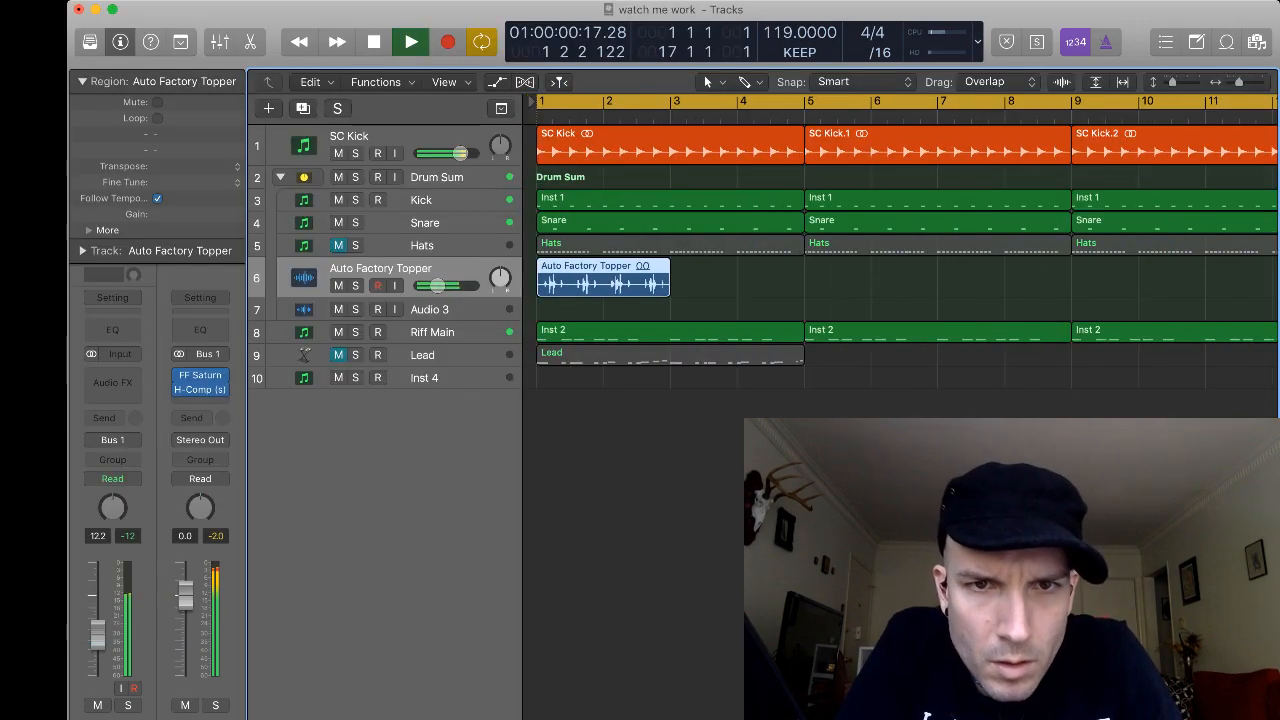
{"action": "key", "text": "space"}
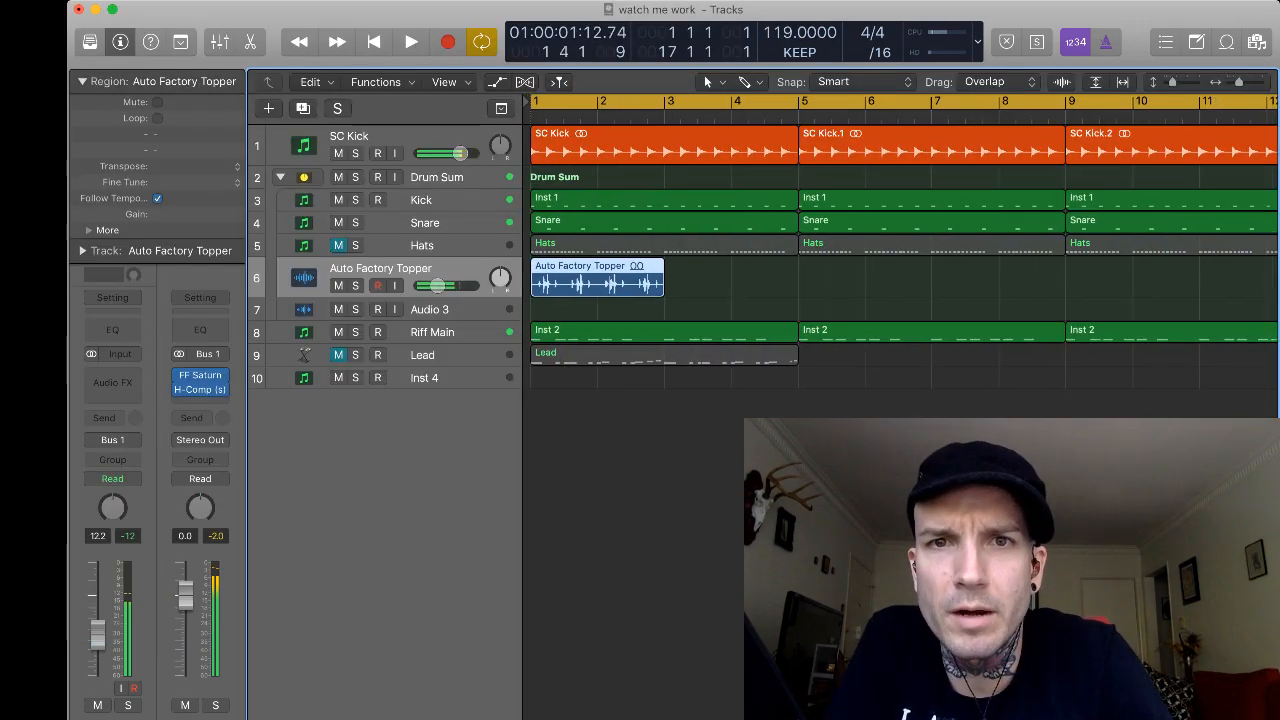
Split the Auto Factory Topper region at beat 3 of bar 1 and move the first piece just past bar 3.
{"action": "key", "text": "super+Right"}
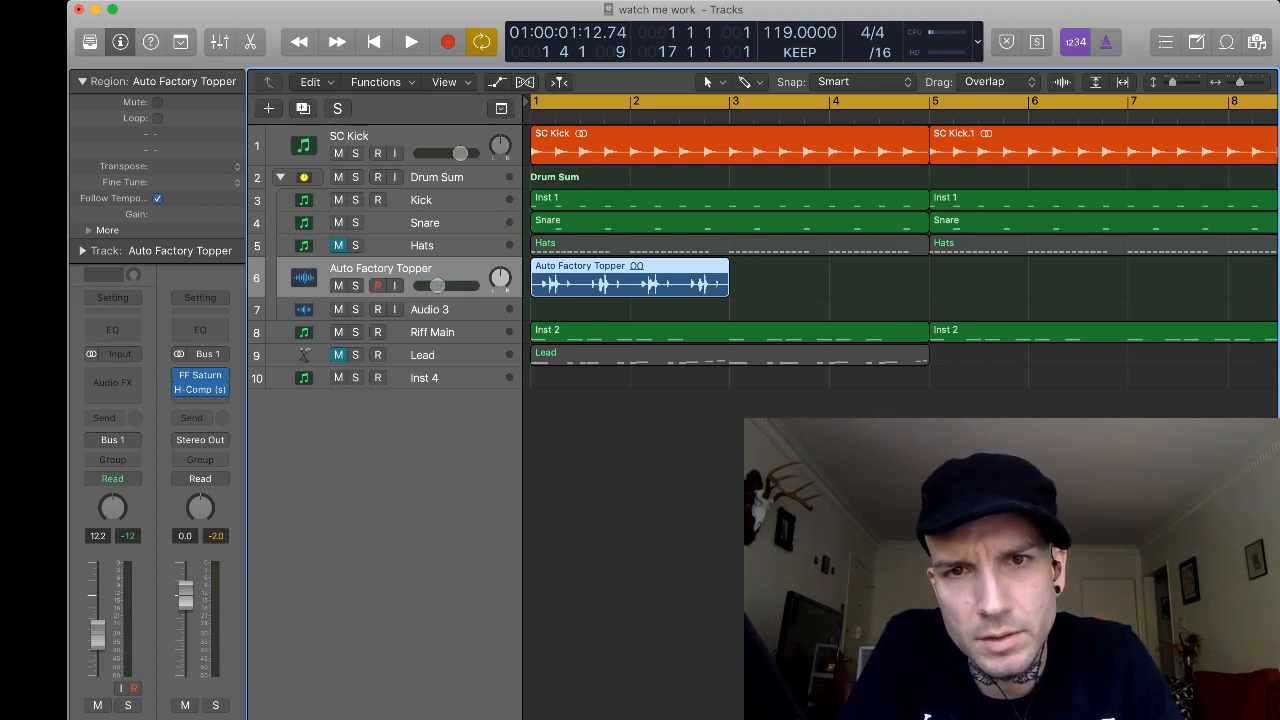
{"action": "left_click", "coordinate": [749, 82]}
{"action": "left_click", "coordinate": [580, 281], "text": "super"}
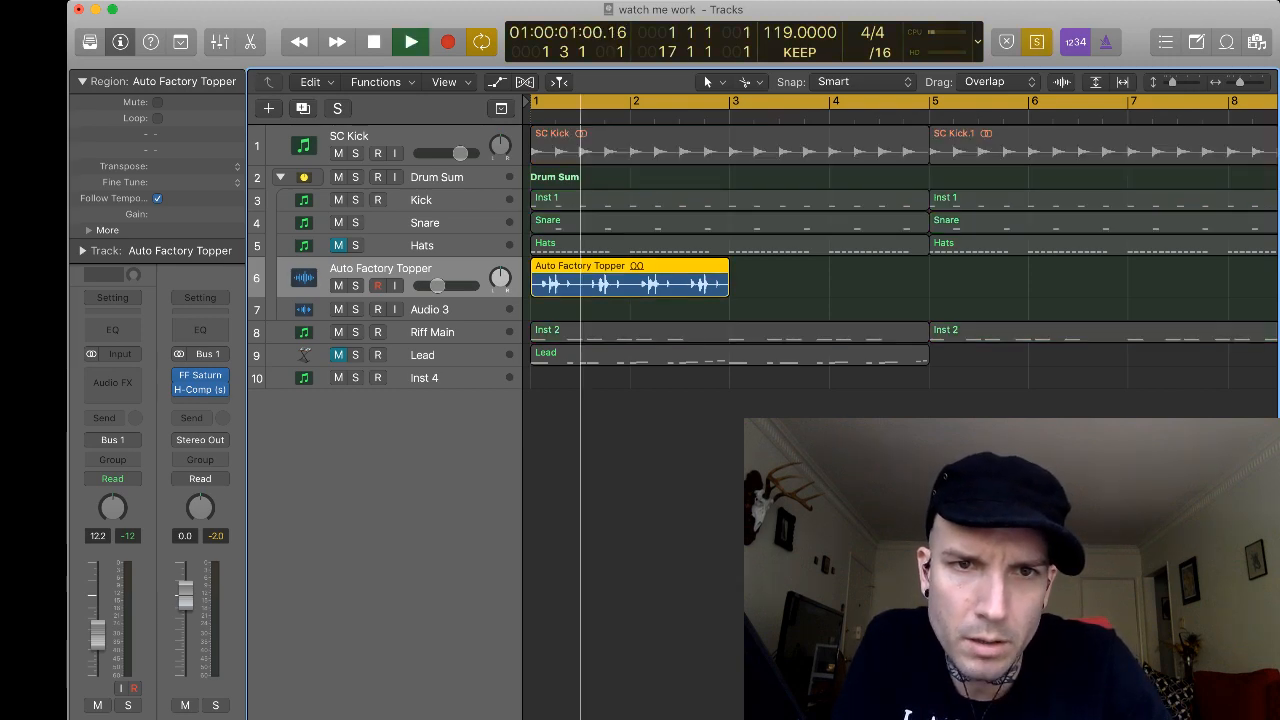
{"action": "left_click_drag", "start_coordinate": [556, 282], "coordinate": [768, 282]}
Move the remaining topper piece to the start of bar 1 and audition its timing with the drums.
{"action": "left_click", "coordinate": [652, 282]}
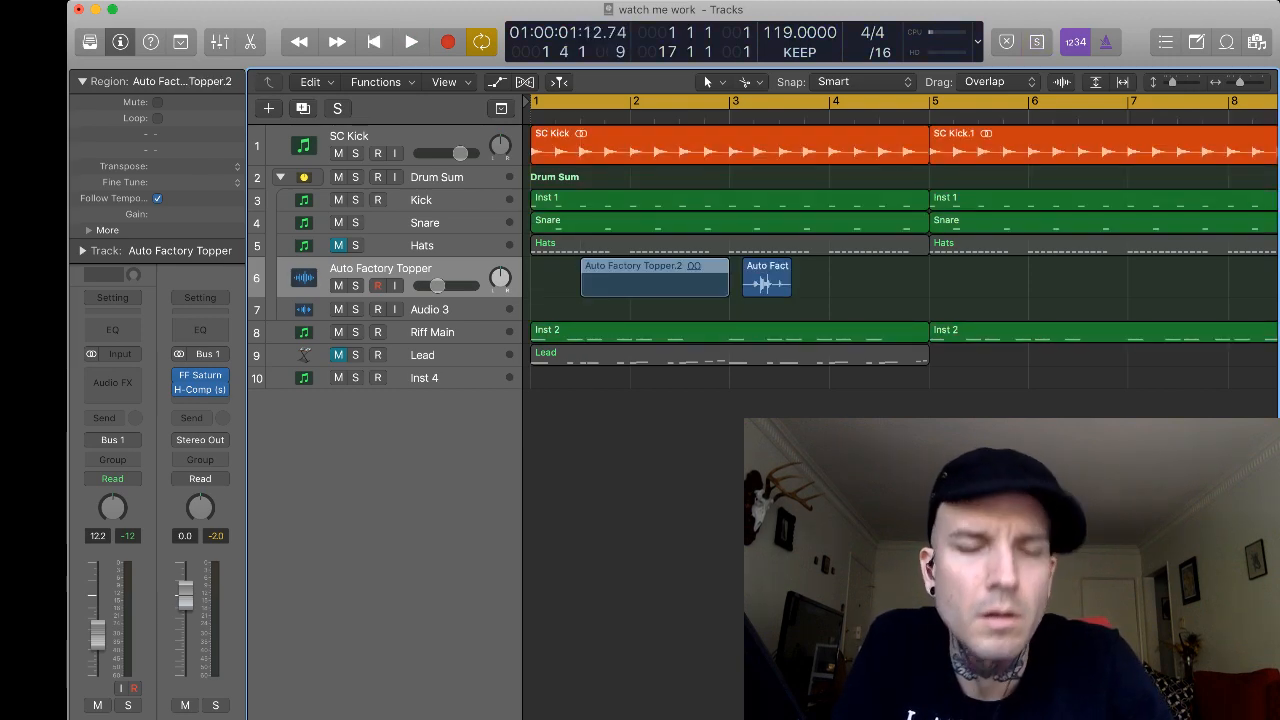
{"action": "left_click_drag", "start_coordinate": [652, 282], "coordinate": [602, 282]}
{"action": "key", "text": "space"}
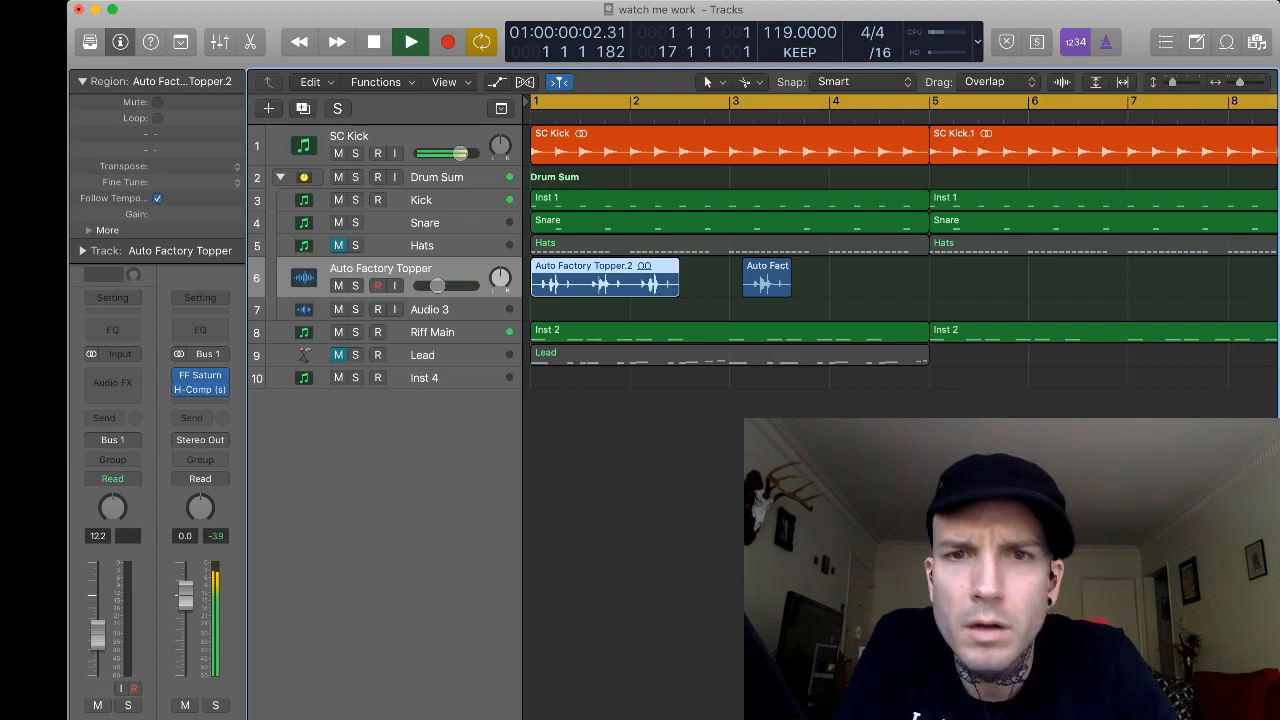
{"action": "key", "text": "space"}
{"action": "key", "text": "space"}
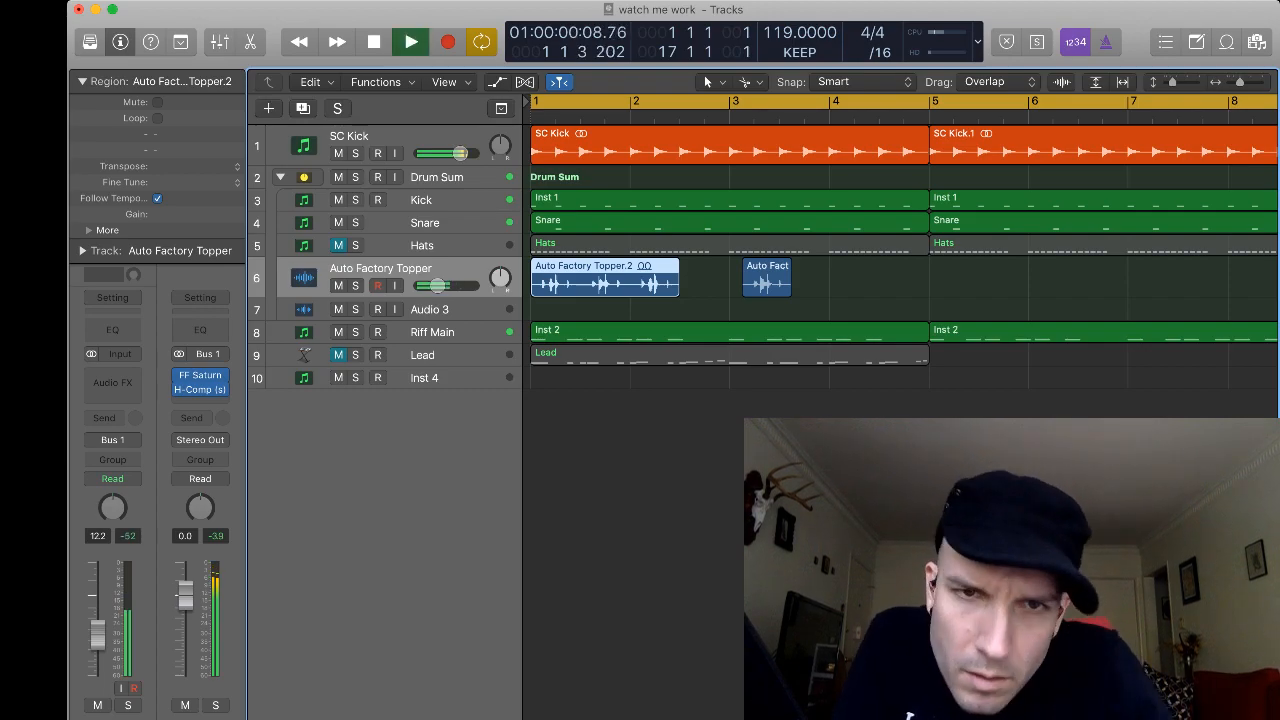
{"action": "key", "text": "space"}
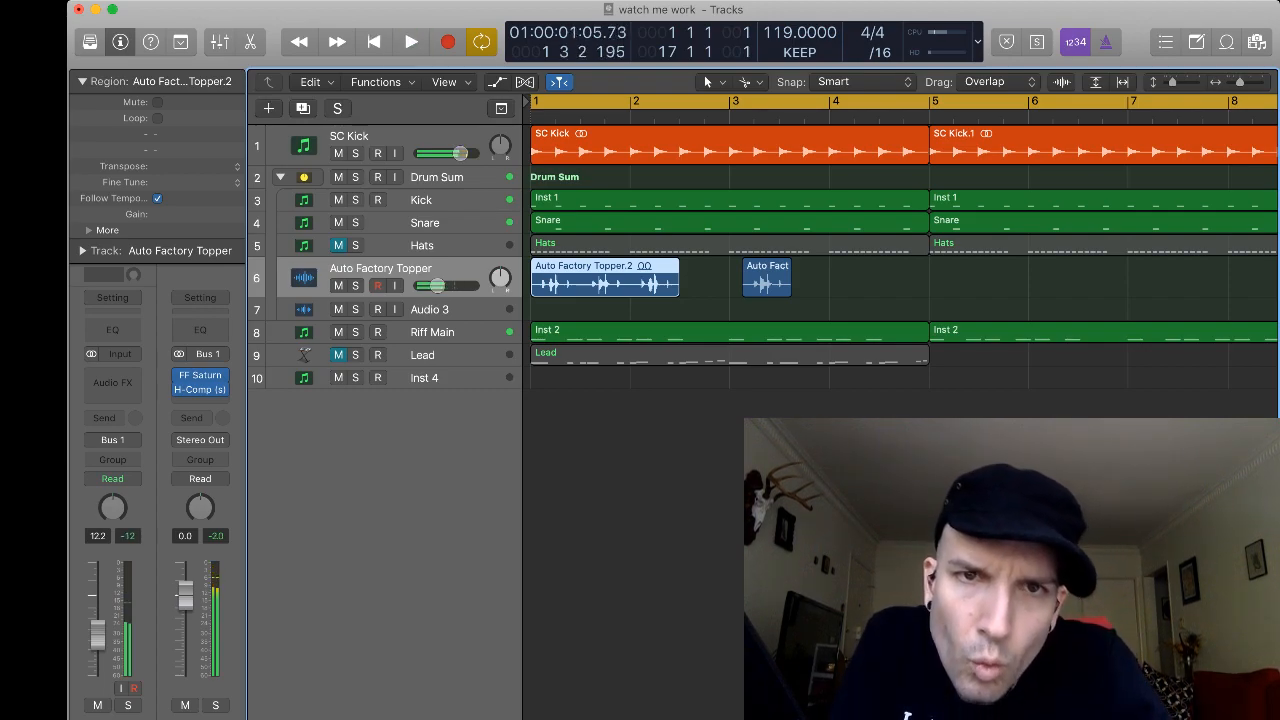
Cut away the topper piece's opening up to 1 2 2, move the remainder one beat earlier, and audition it.
{"action": "key", "text": "super+Right"}
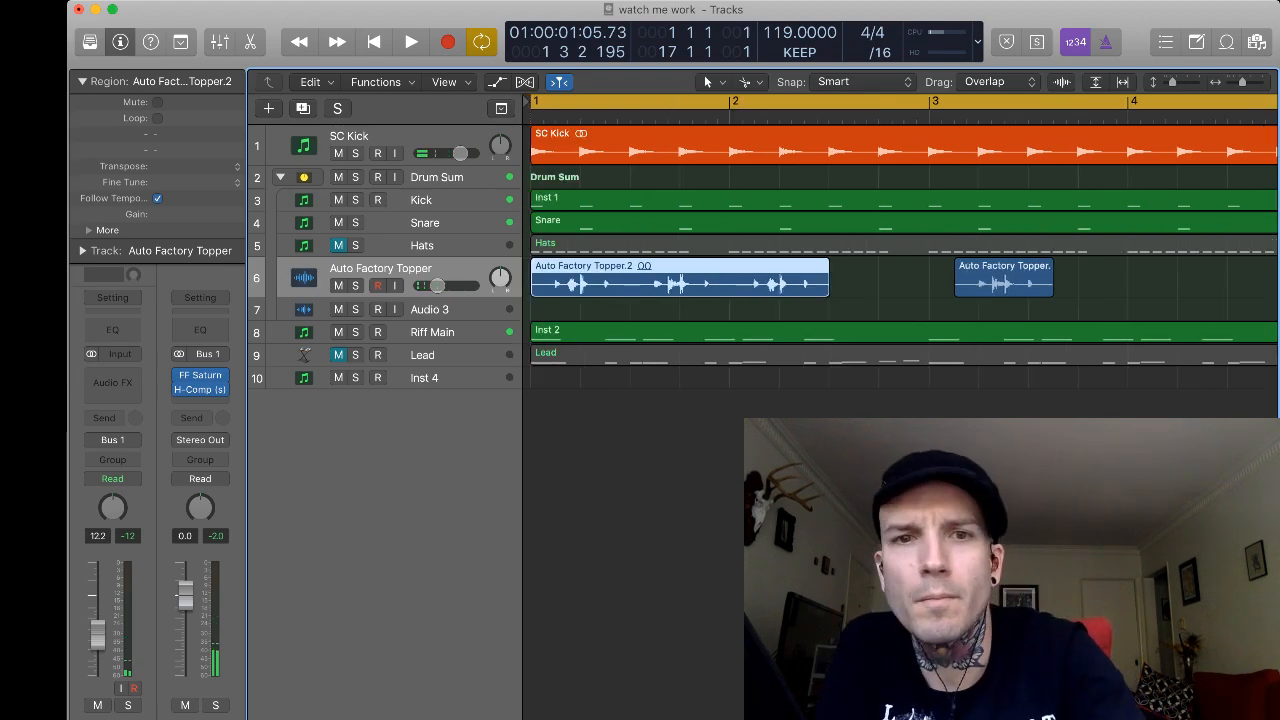
{"action": "left_click", "coordinate": [594, 280], "text": "super"}
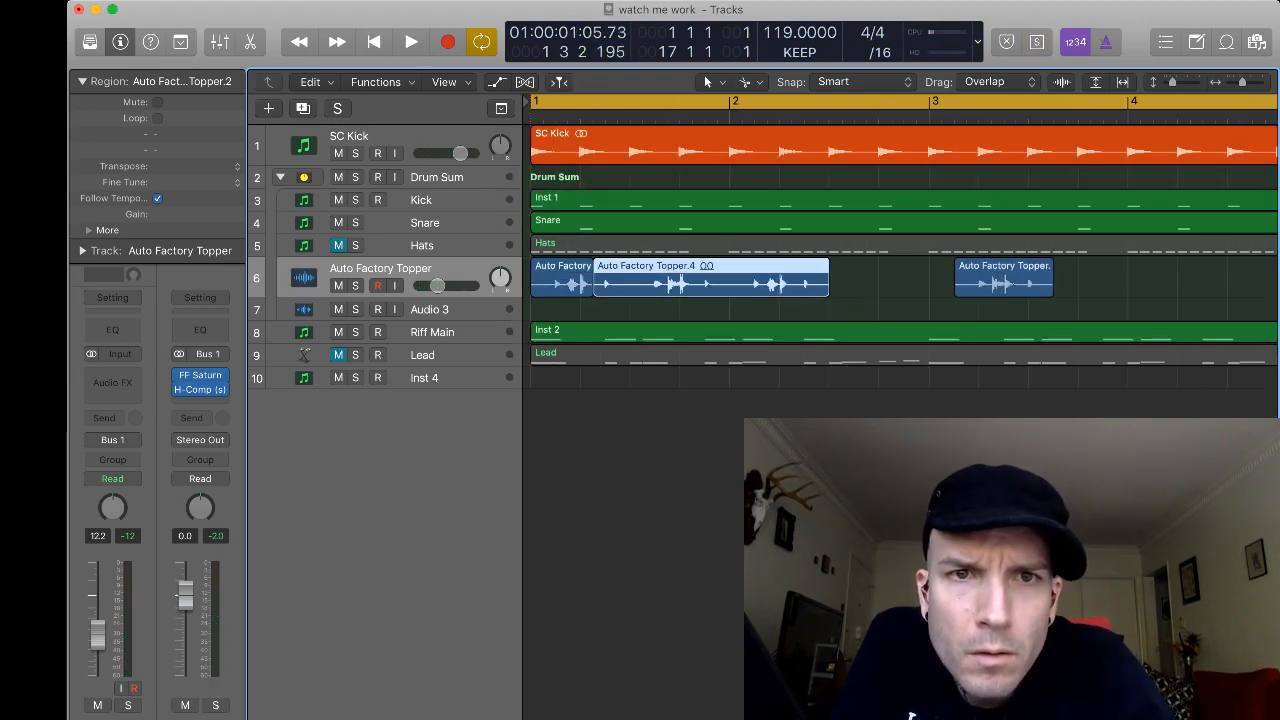
{"action": "key", "text": "Left"}
{"action": "key", "text": "Delete"}
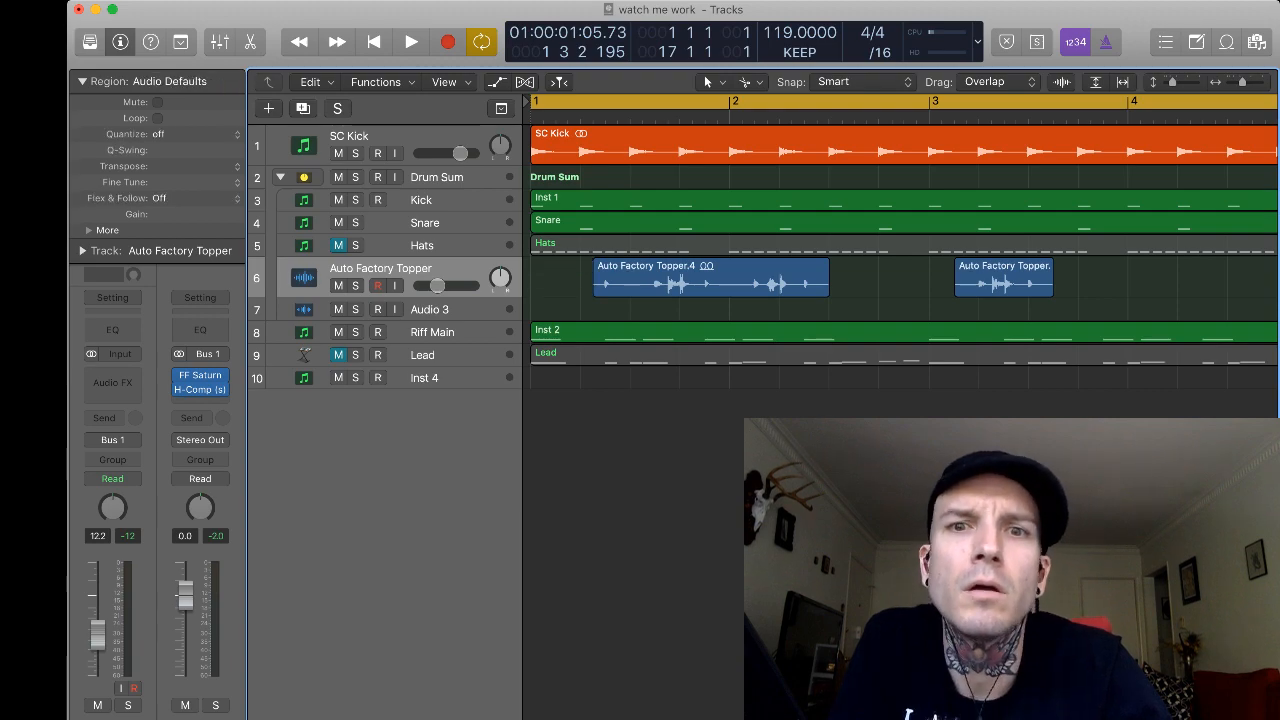
{"action": "left_click_drag", "start_coordinate": [680, 280], "coordinate": [631, 280]}
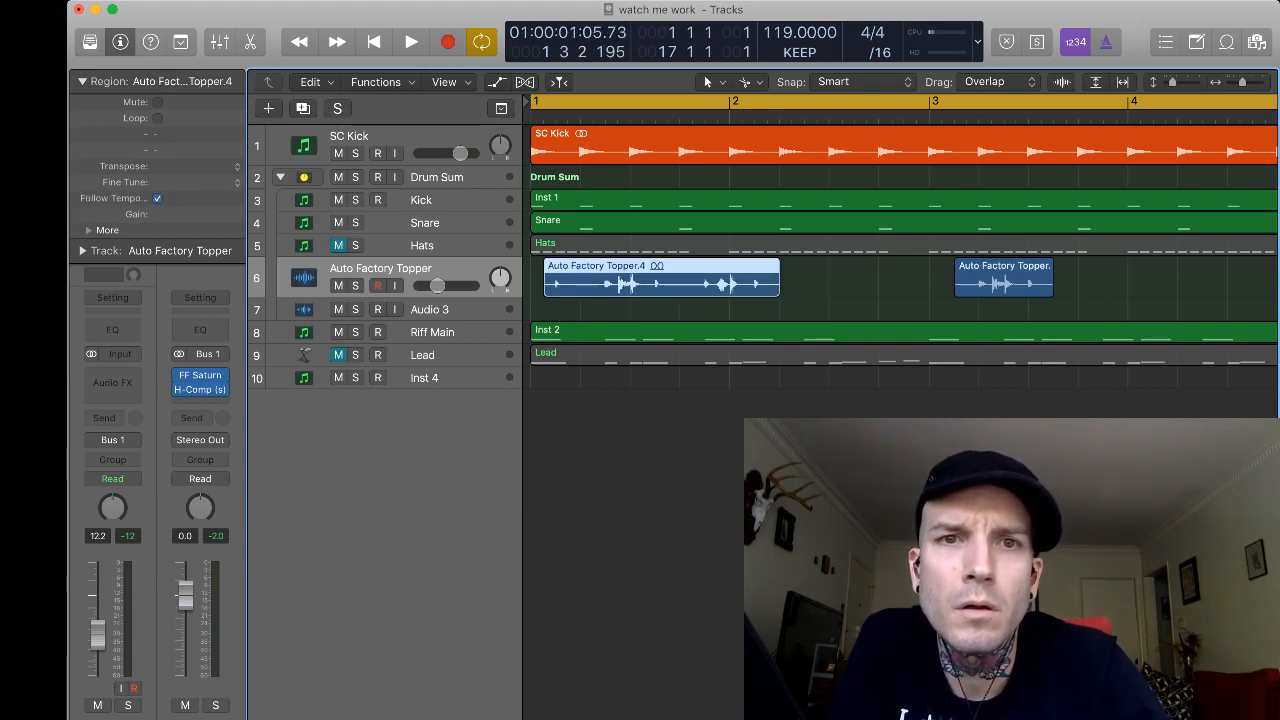
{"action": "key", "text": "space"}
{"action": "key", "text": "space"}
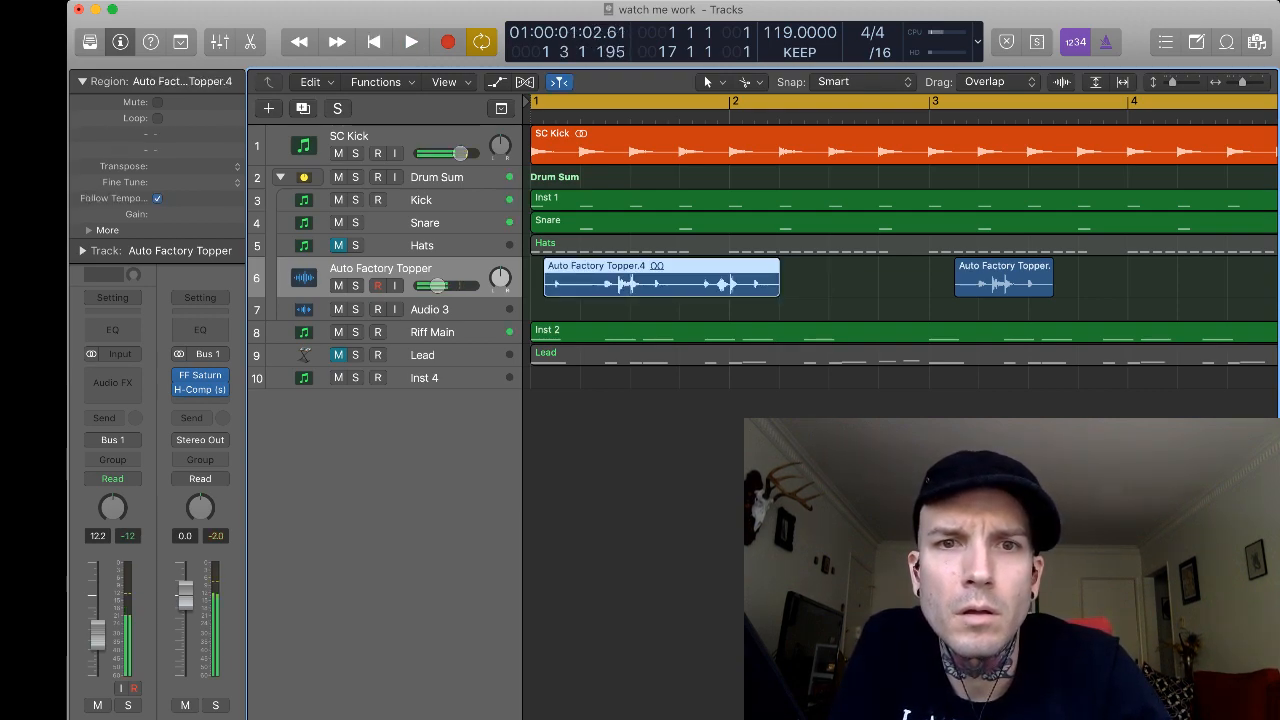
Shorten the first topper piece to a single beat so it ends at 1 2 2, auditioning it while trimming.
{"action": "left_click", "coordinate": [780, 117]}
{"action": "left_click_drag", "start_coordinate": [779, 290], "coordinate": [605, 290]}
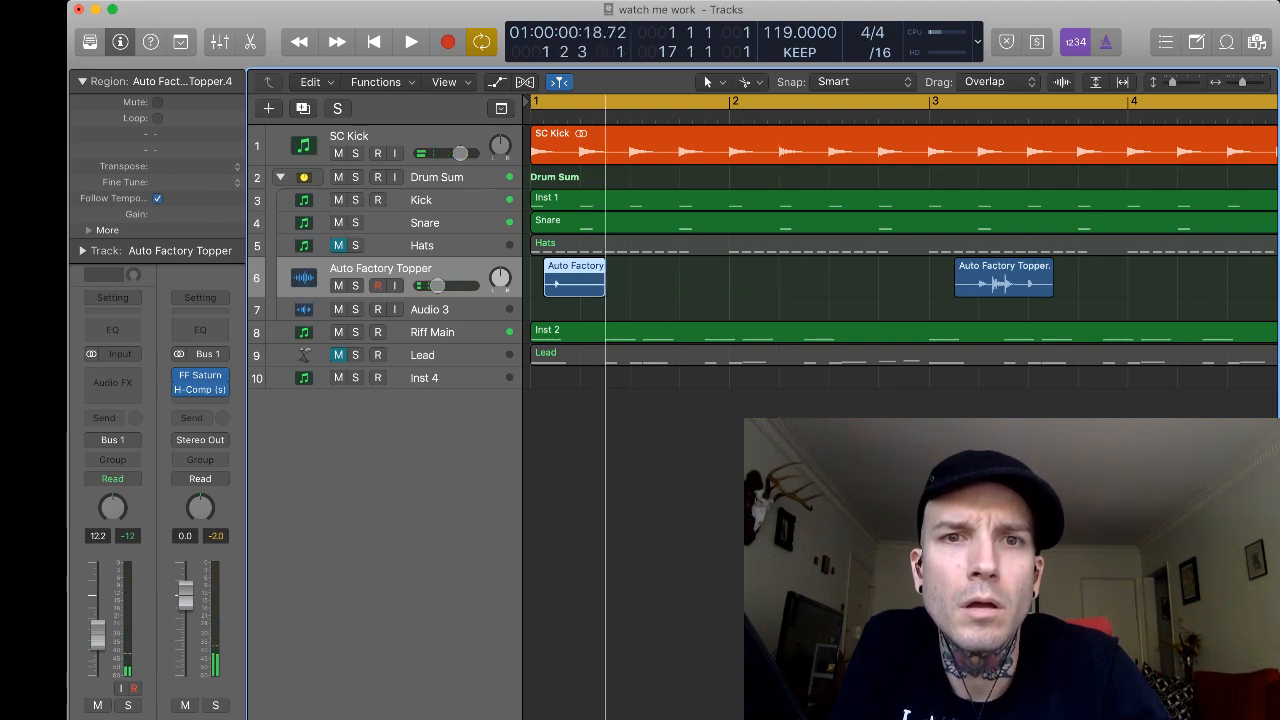
{"action": "key", "text": "space"}
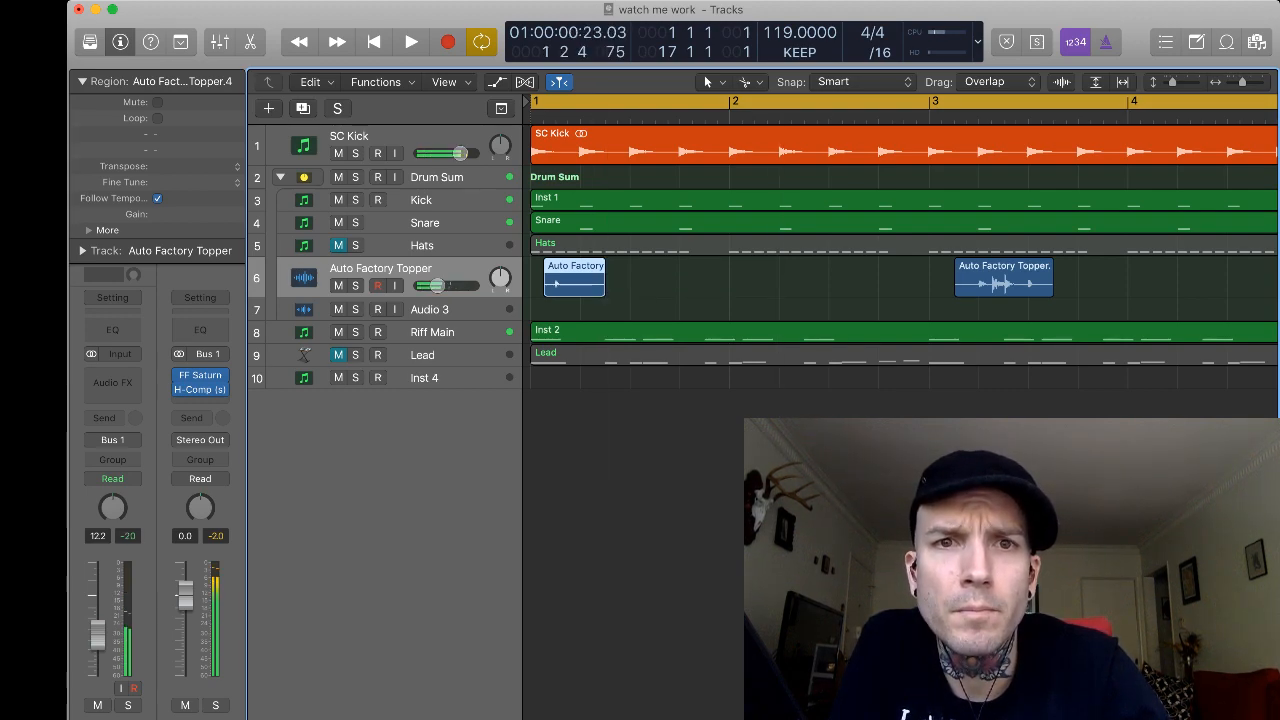
{"action": "key", "text": "space"}
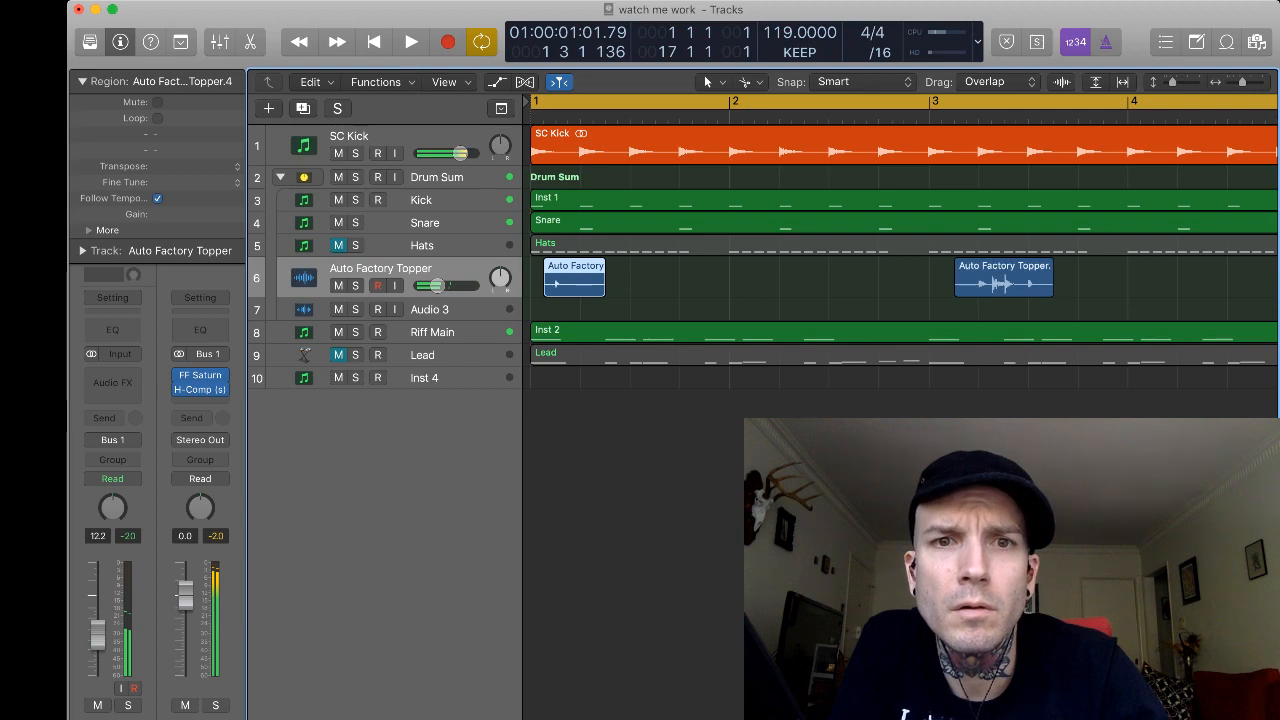
{"action": "left_click_drag", "start_coordinate": [604, 290], "coordinate": [593, 290]}
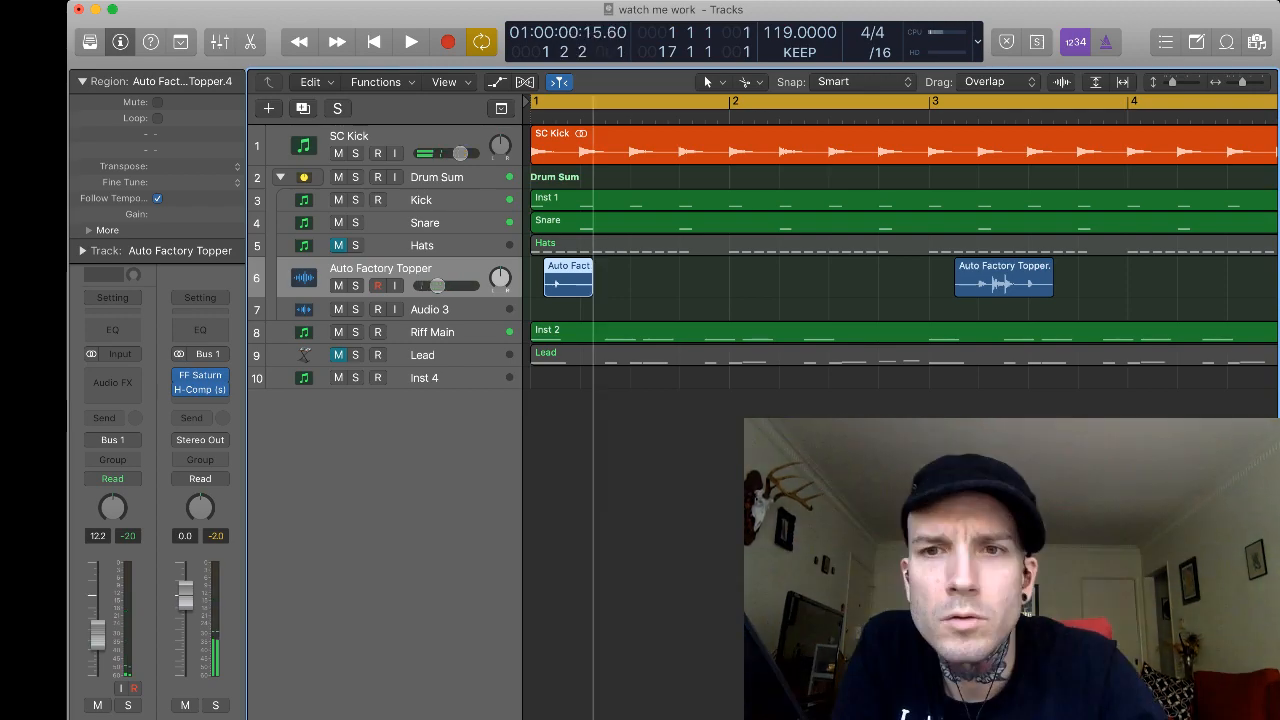
Repeat the one-beat topper slice directly after itself, audition the pair, and leave the copy selected.
{"action": "key", "text": "super+r"}
{"action": "key", "text": "space"}
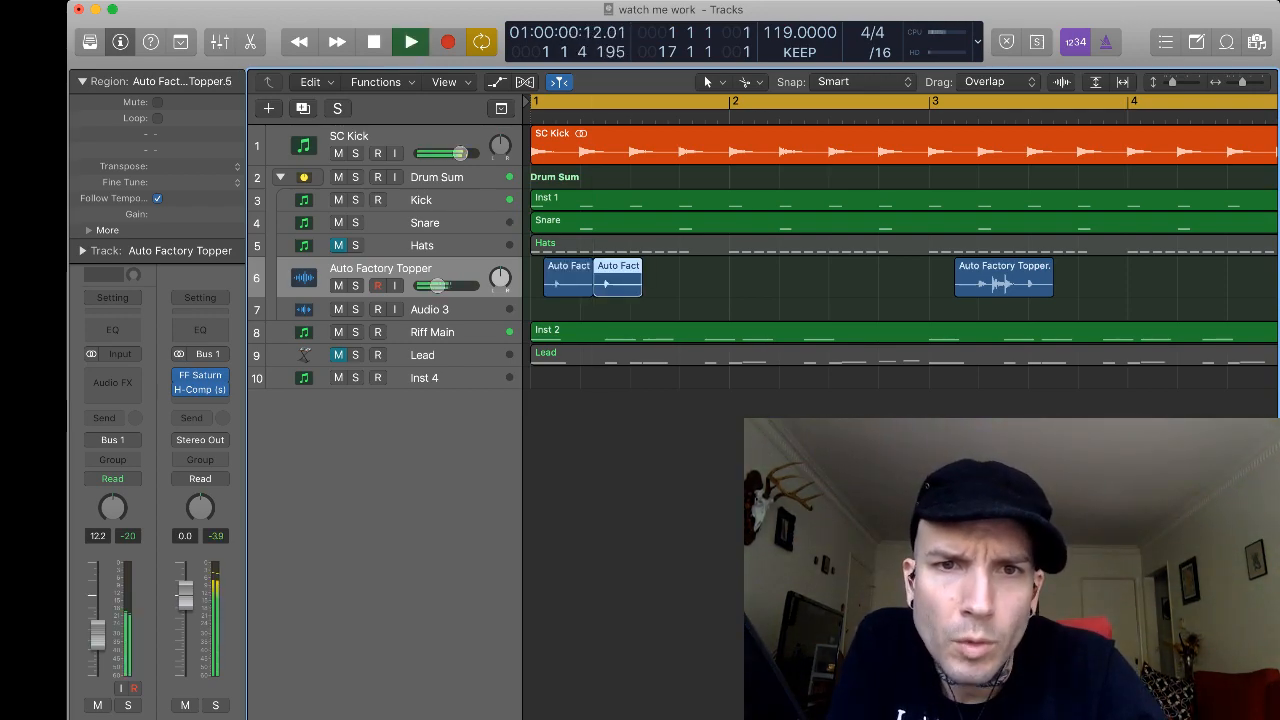
{"action": "key", "text": "space"}
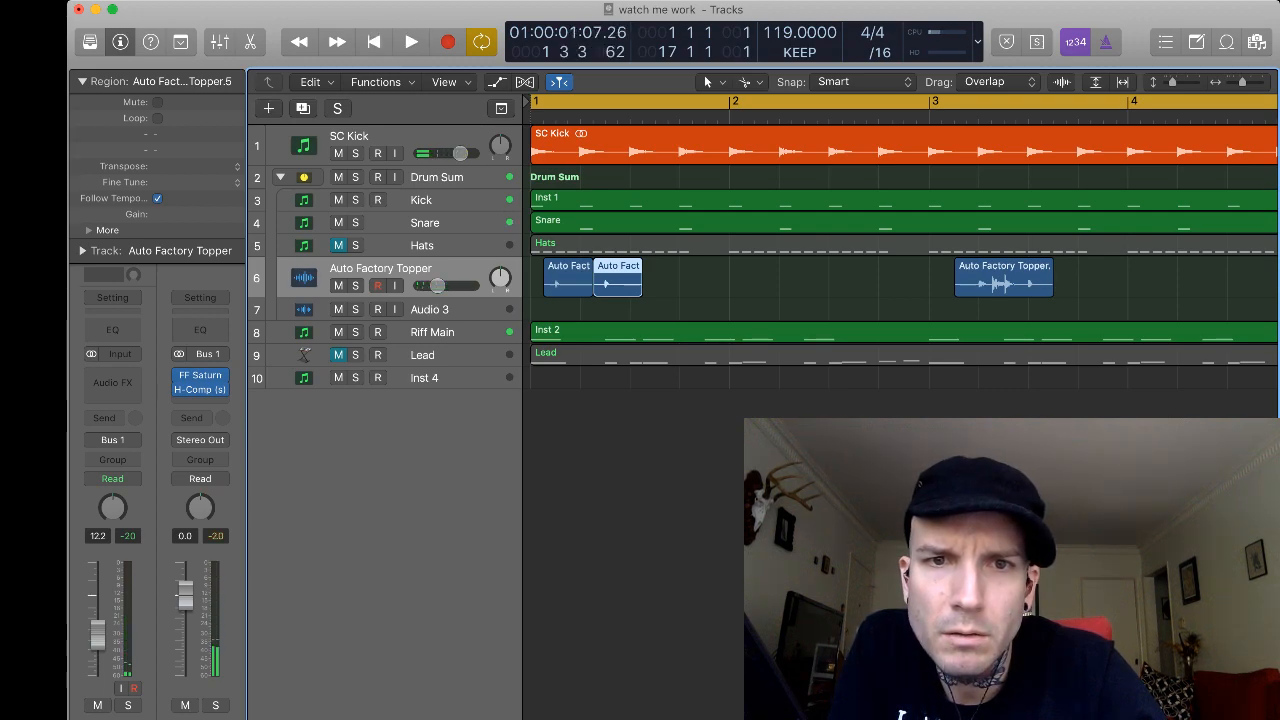
{"action": "key", "text": "alt+shift+d"}
{"action": "left_click", "coordinate": [618, 279]}
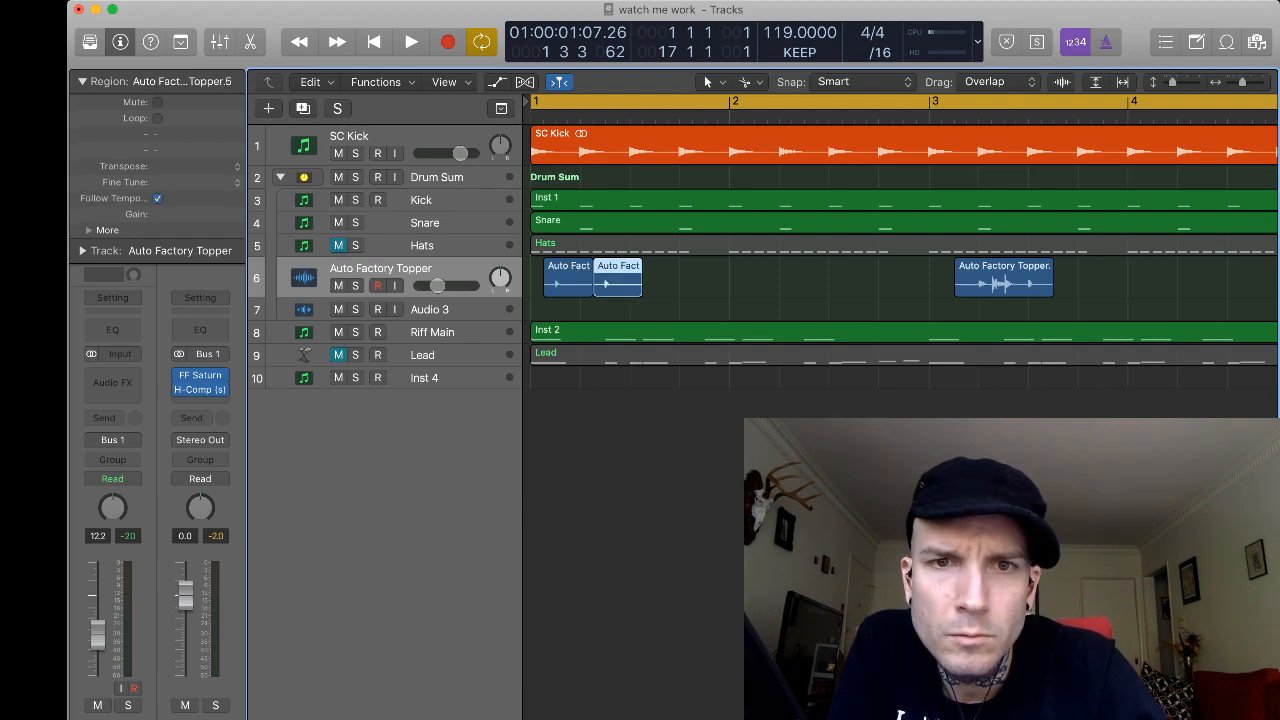
Shorten the second one-beat topper slice at its end and move the longer topper piece up against it, auditioning the result.
{"action": "left_click_drag", "start_coordinate": [640, 292], "coordinate": [629, 292]}
{"action": "left_click_drag", "start_coordinate": [1003, 280], "coordinate": [1001, 280]}
{"action": "left_click_drag", "start_coordinate": [704, 280], "coordinate": [664, 280]}
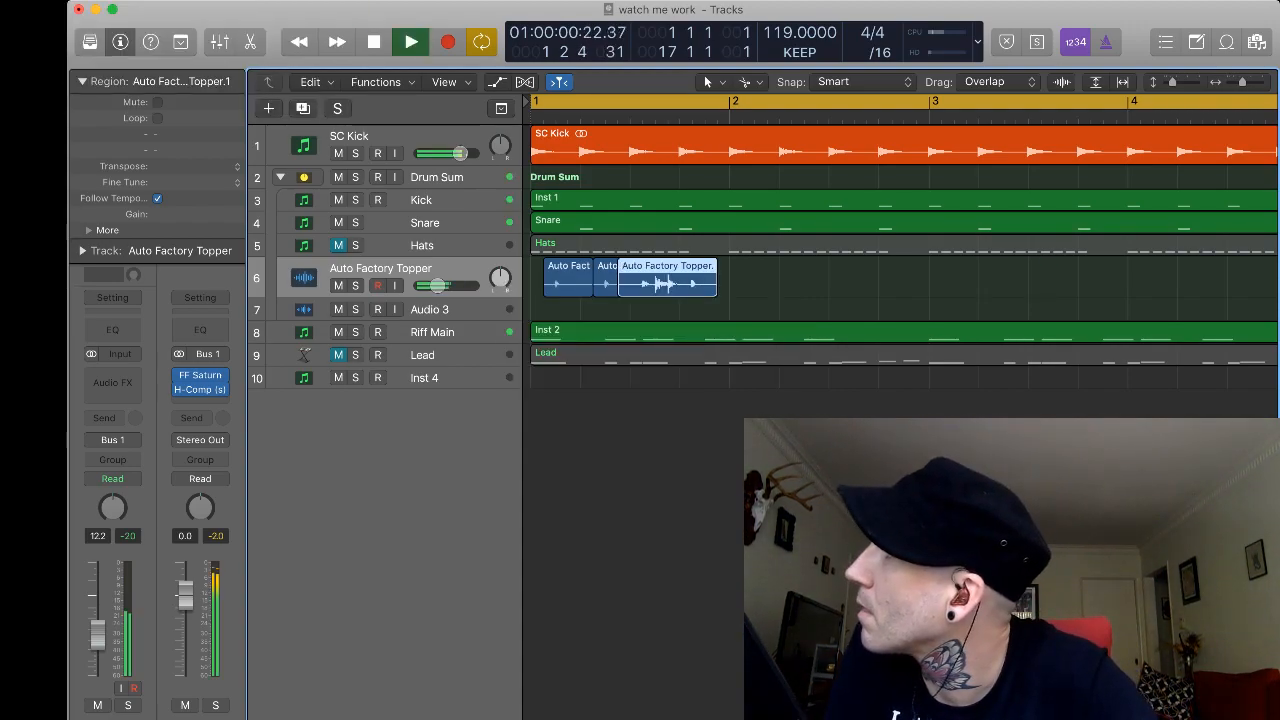
{"action": "key", "text": "space"}
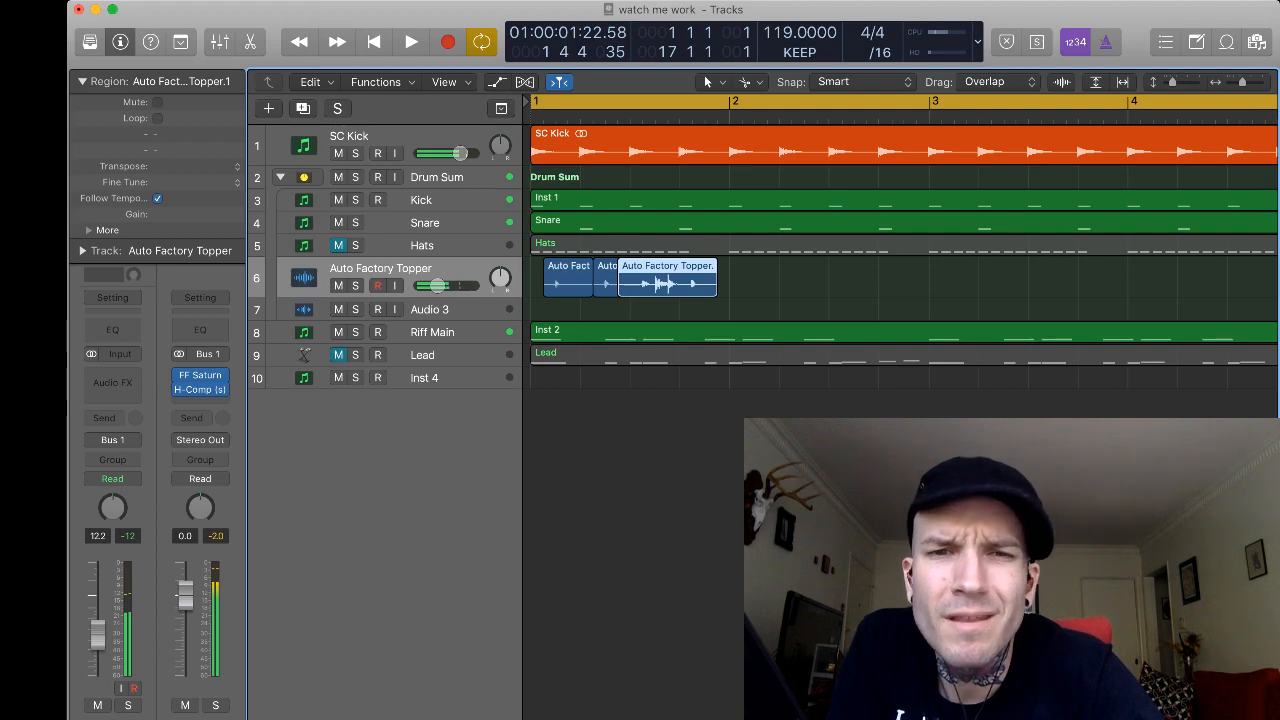
Audition the three topper pieces together, move the longer one away into bar 2, and listen again.
{"action": "key", "text": "space"}
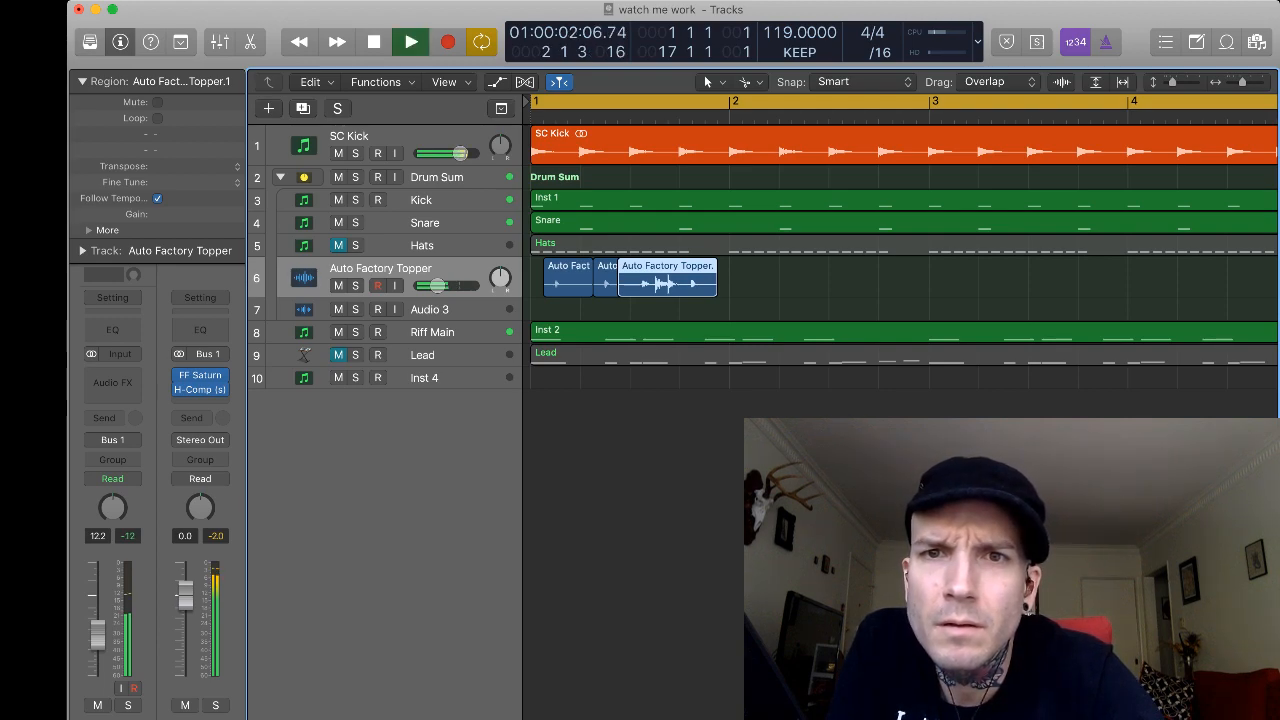
{"action": "key", "text": "space"}
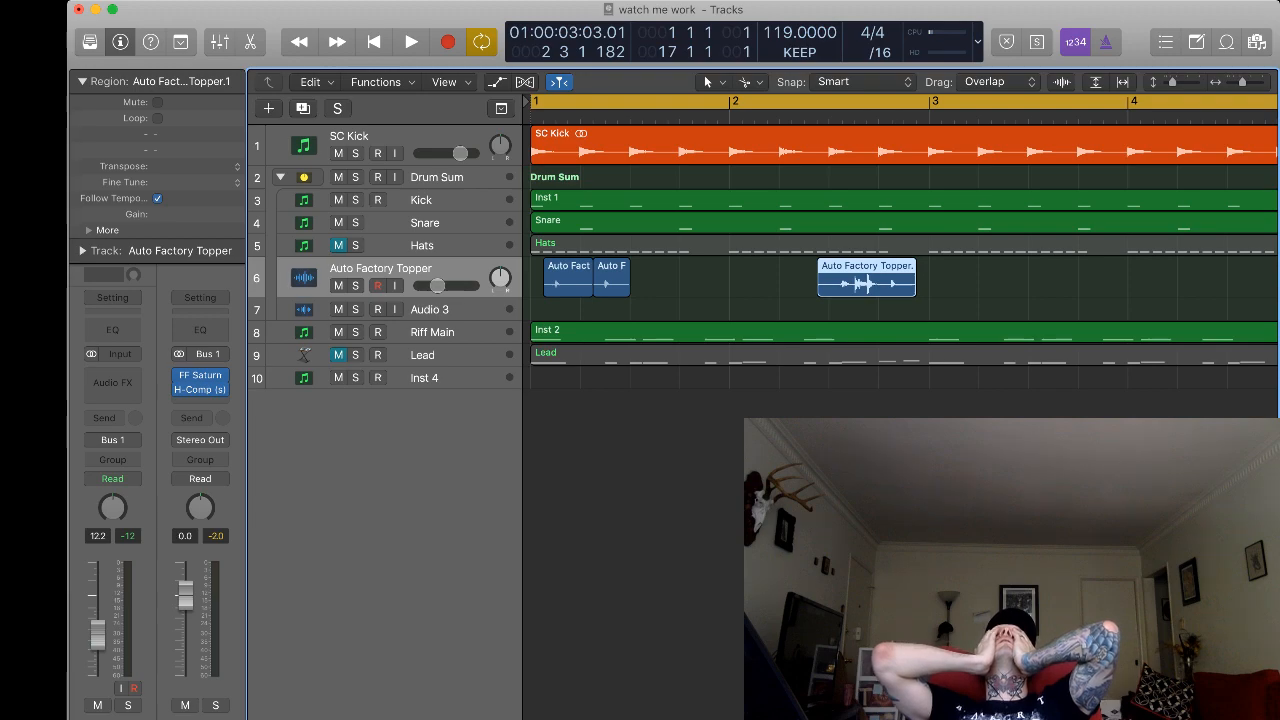
{"action": "key", "text": "space"}
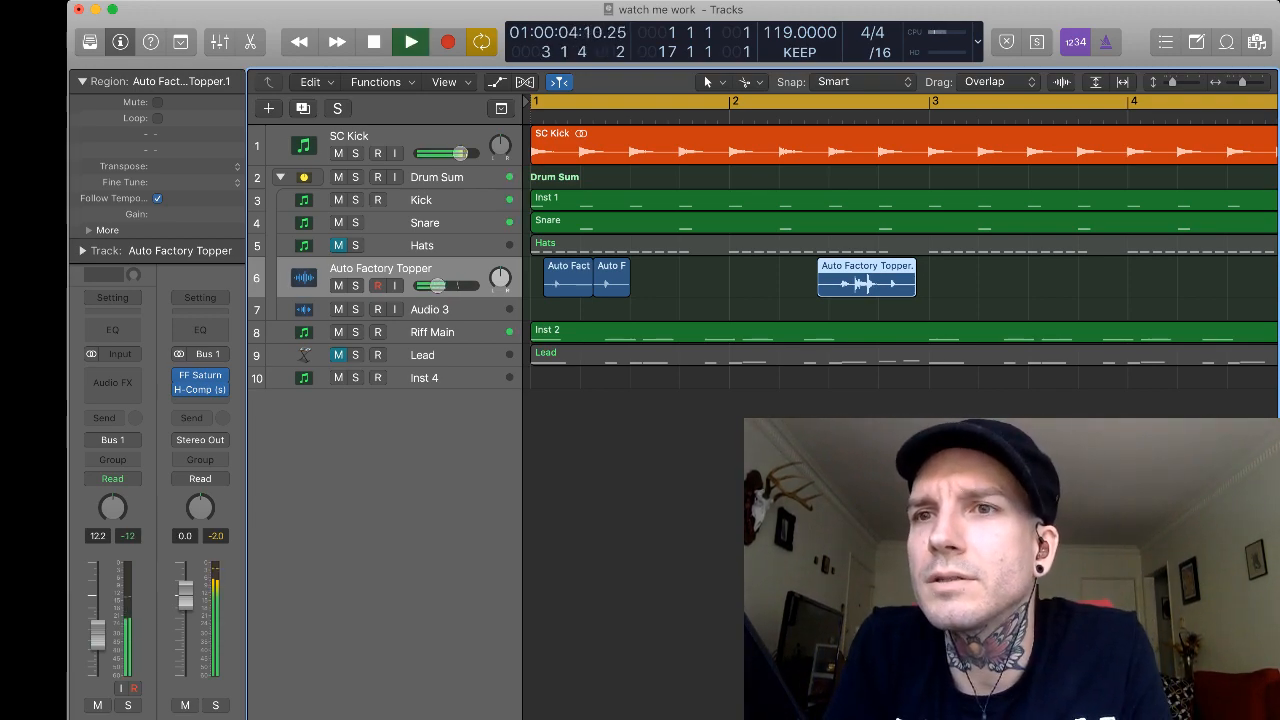
{"action": "key", "text": "space"}
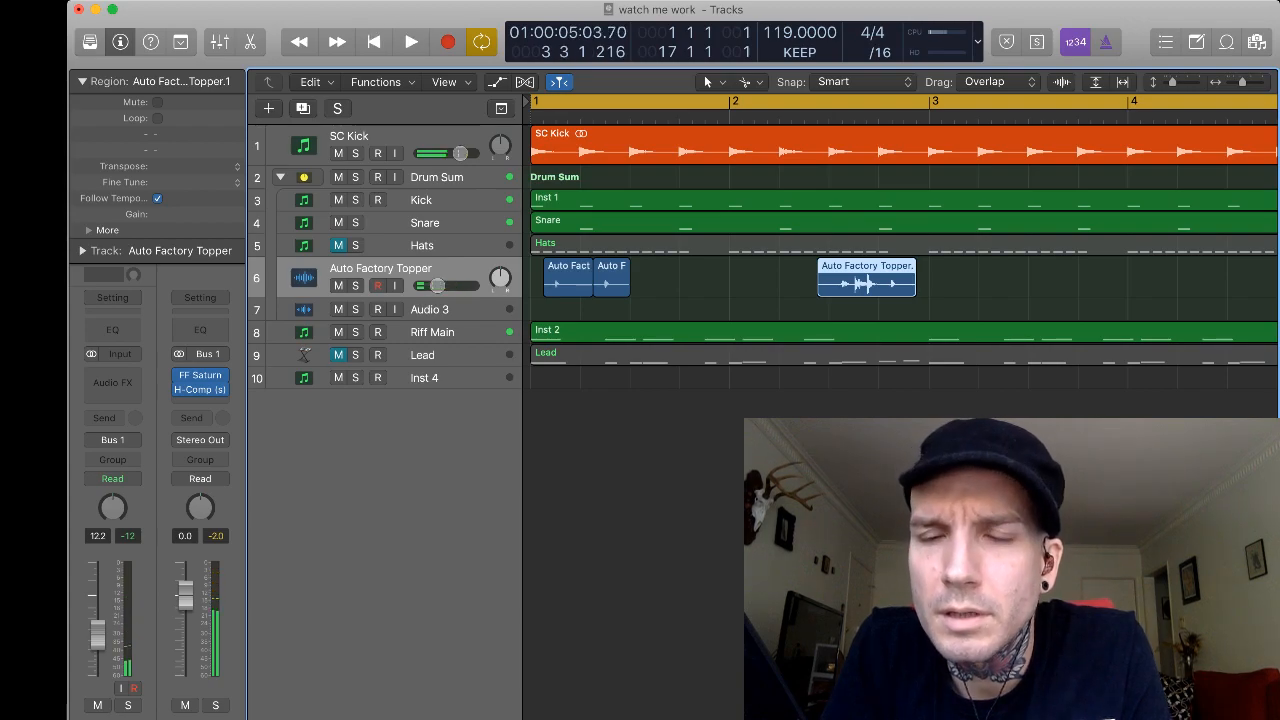
Place a fresh Auto Factory Topper loop at bar 5 of the topper track, undoing the earlier misplaced attempt, and close the loop browser.
{"action": "key", "text": "o"}
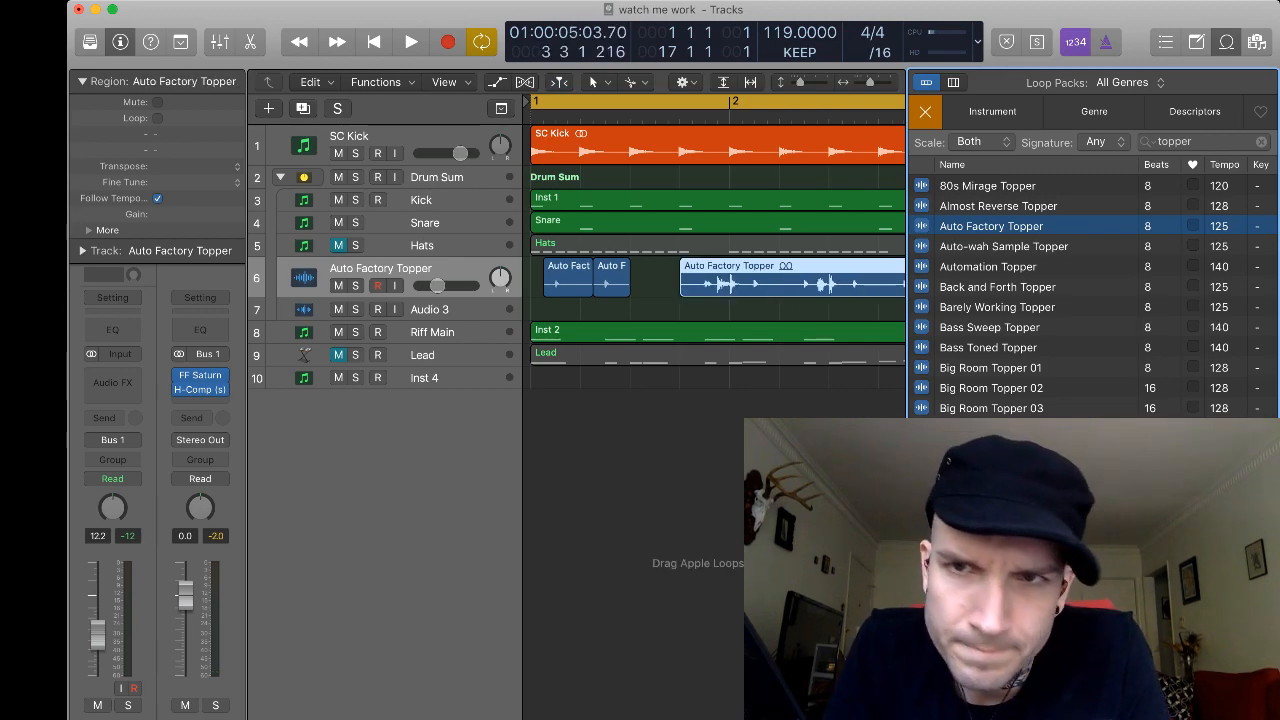
{"action": "key", "text": "super+z"}
{"action": "key", "text": "super+z"}
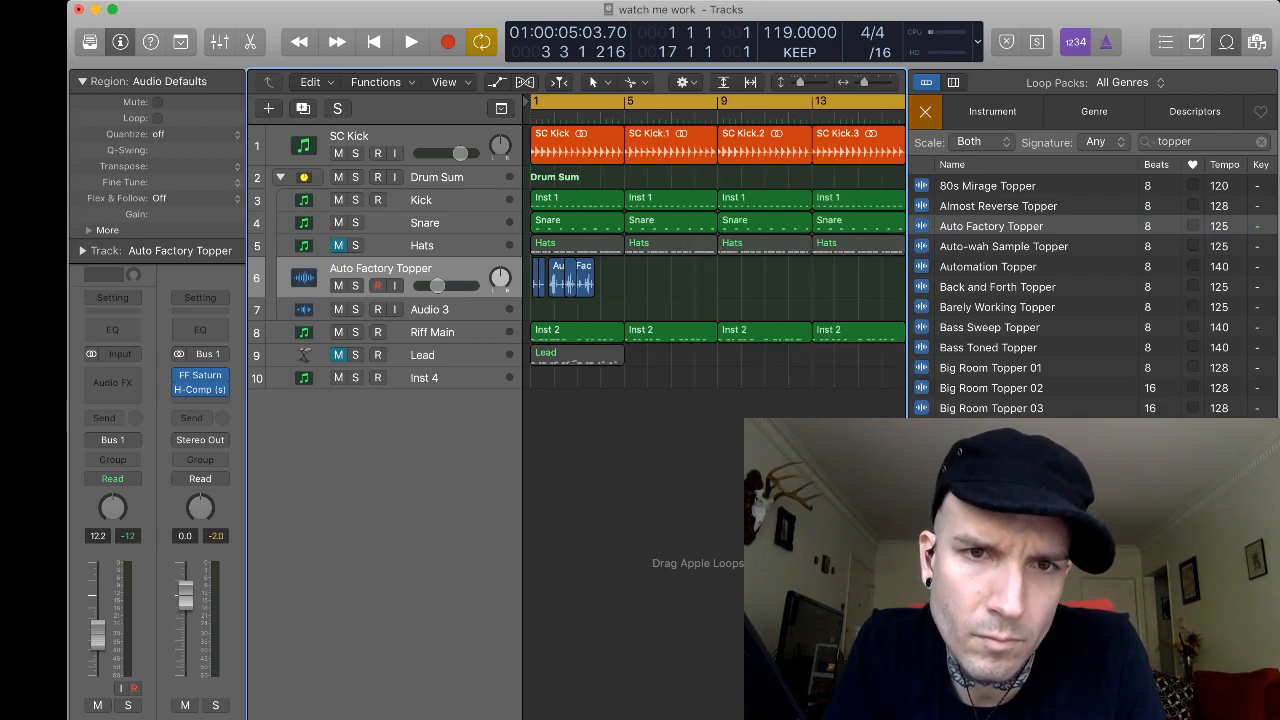
{"action": "left_click", "coordinate": [925, 112]}
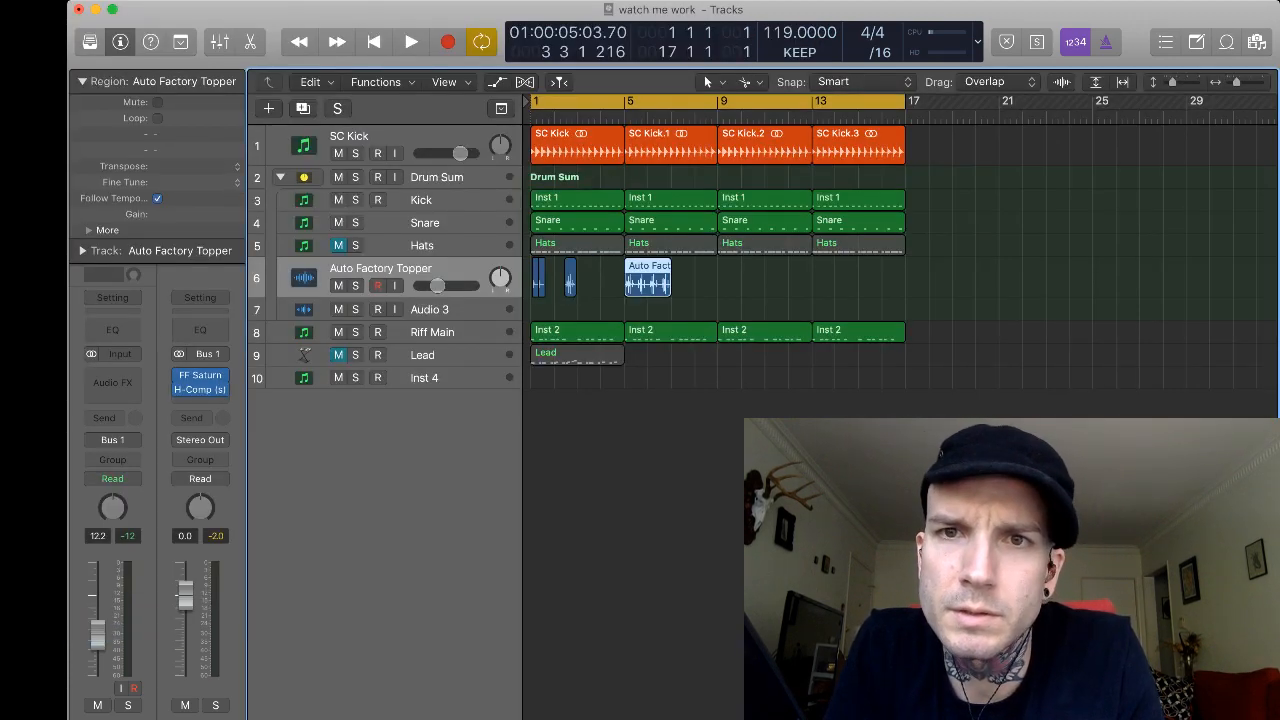
Set the cycle range to the fresh topper loop from bar 5 to bar 7 and audition it with the drums.
{"action": "key", "text": "super+Right"}
{"action": "key", "text": "super+Right"}
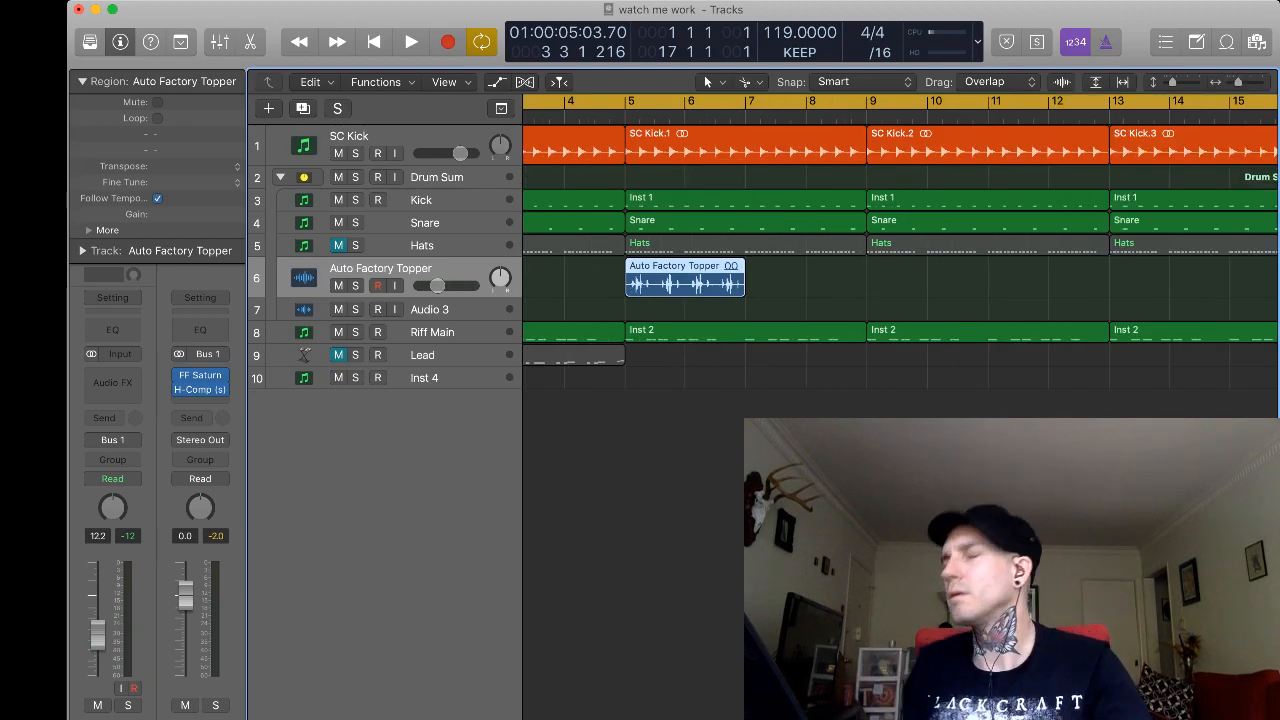
{"action": "scroll", "coordinate": [900, 240], "scroll_direction": "left", "scroll_amount": 2}
{"action": "key", "text": "u"}
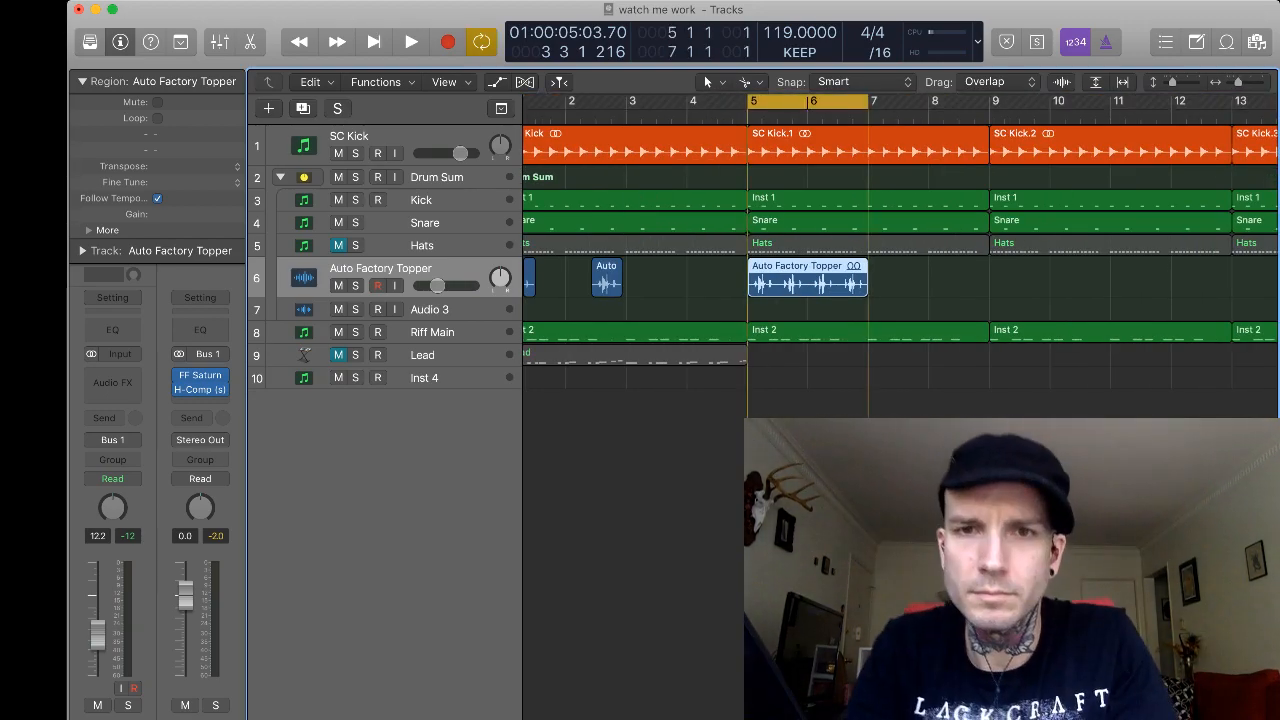
{"action": "key", "text": "space"}
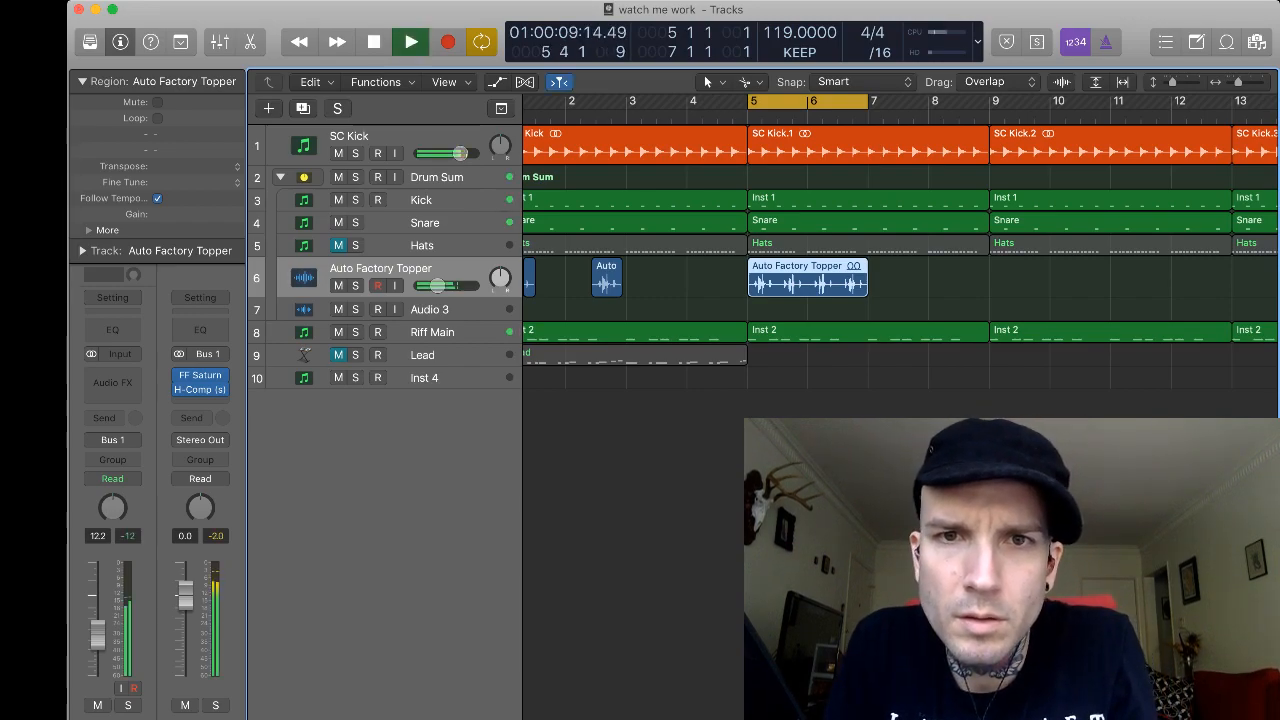
{"action": "key", "text": "super+Right"}
{"action": "key", "text": "super+Right"}
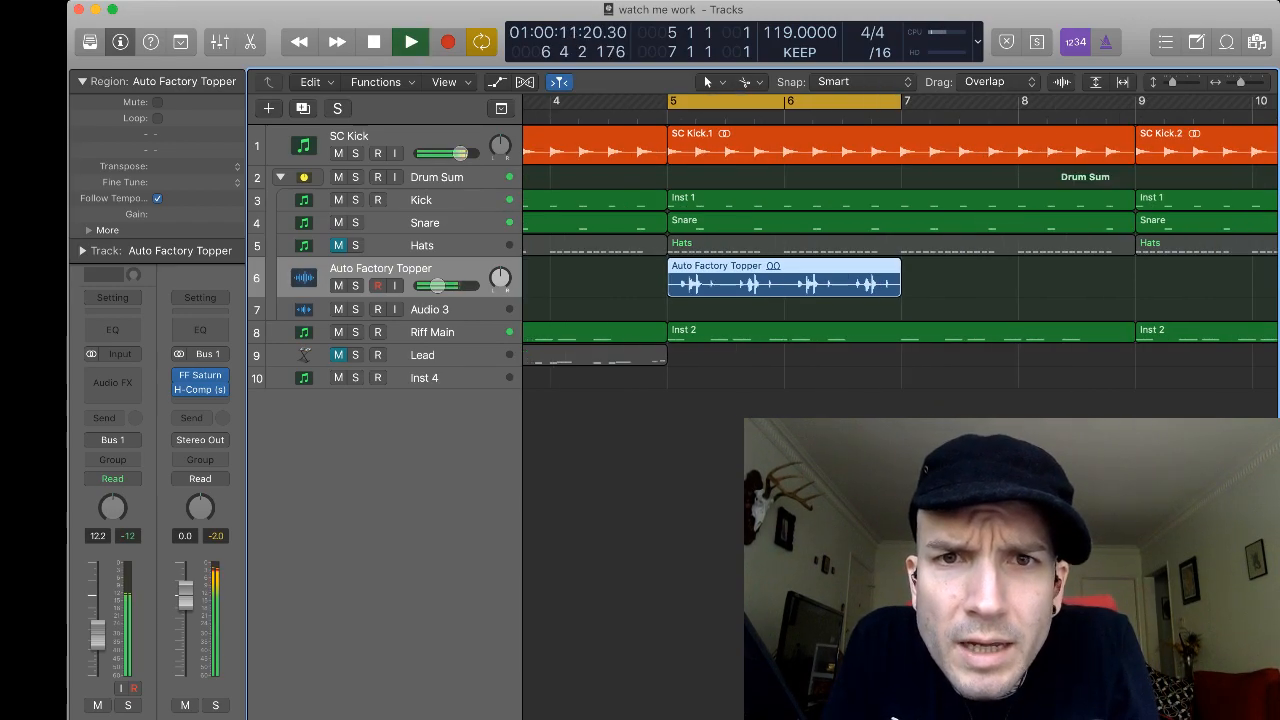
Move the fresh topper loop two beats later to 5 3 and cut it down to a half-bar piece, auditioning it.
{"action": "key", "text": "space"}
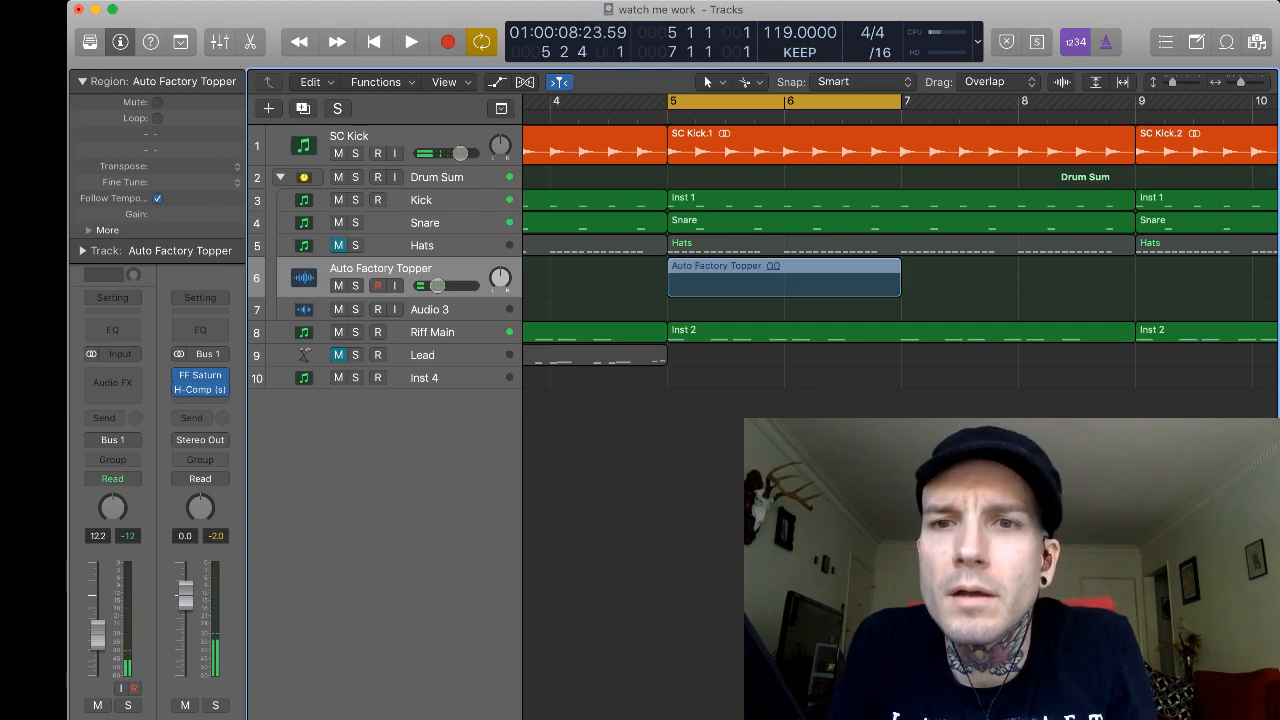
{"action": "key", "text": "space"}
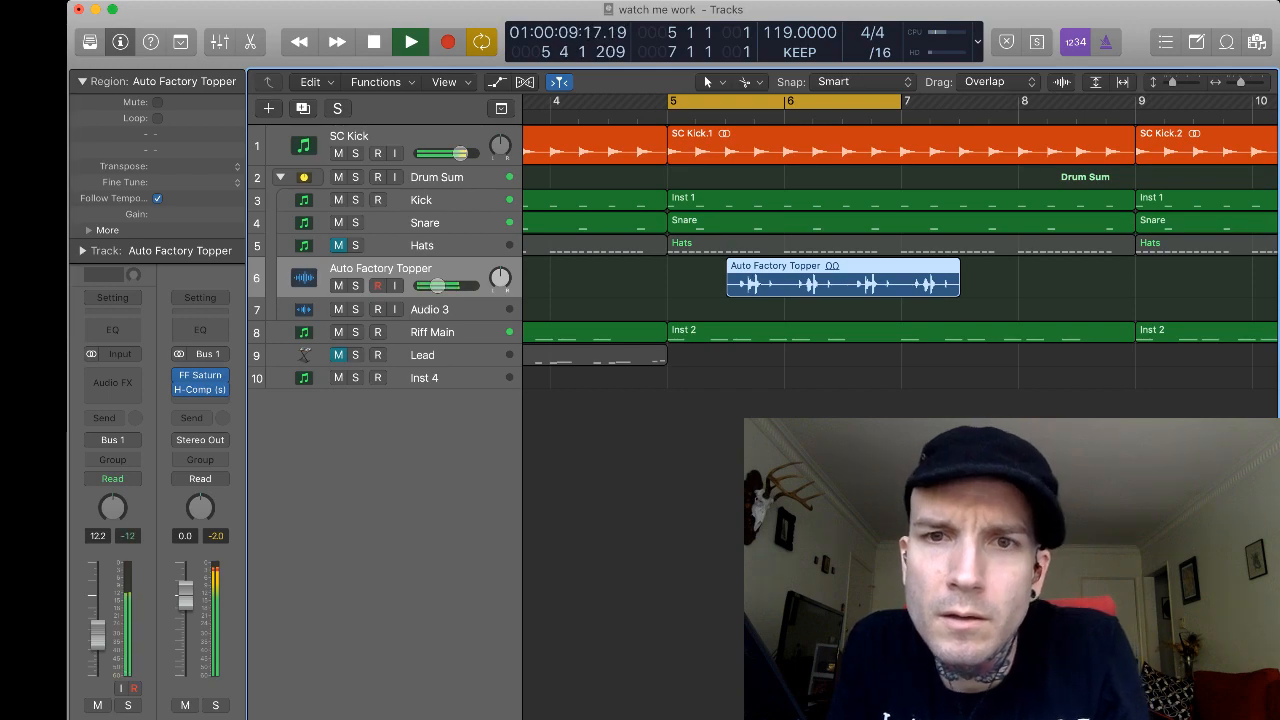
{"action": "key", "text": "space"}
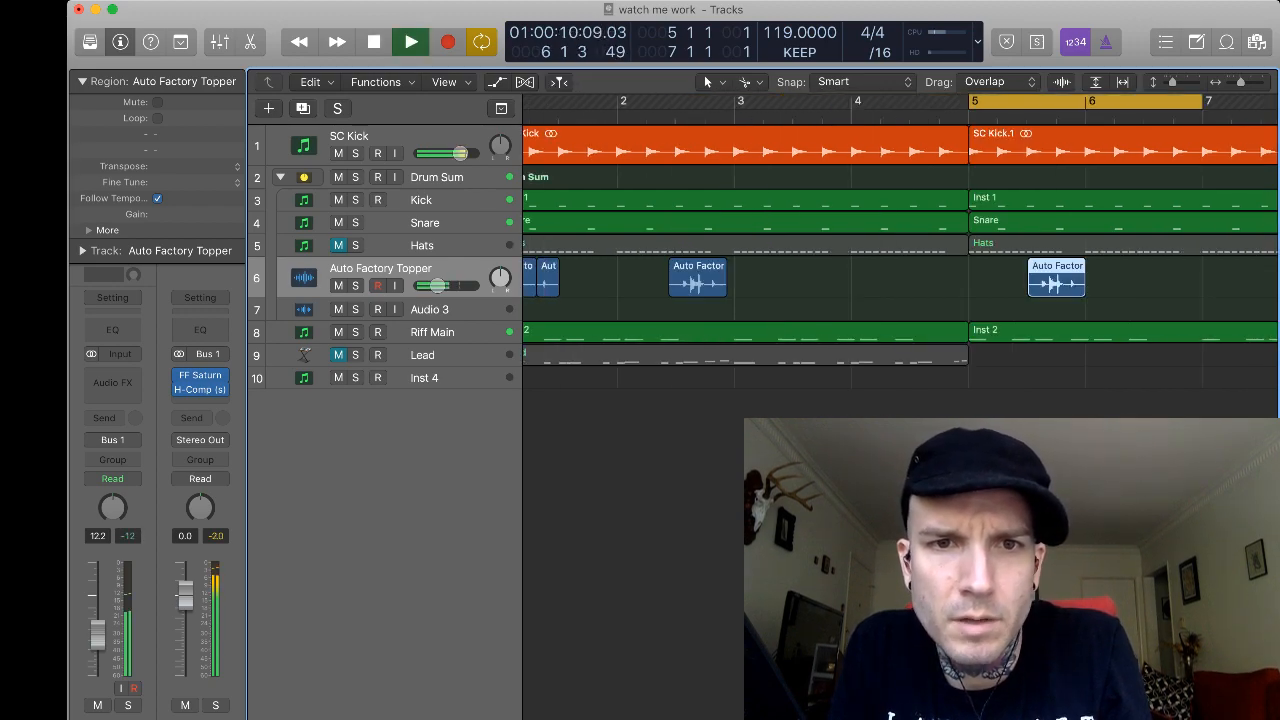
{"action": "key", "text": "space"}
Copy the two short topper slices from bar 1 to bar 5, directly before the half-bar piece, and audition them.
{"action": "scroll", "coordinate": [780, 278], "scroll_direction": "left", "scroll_amount": 1}
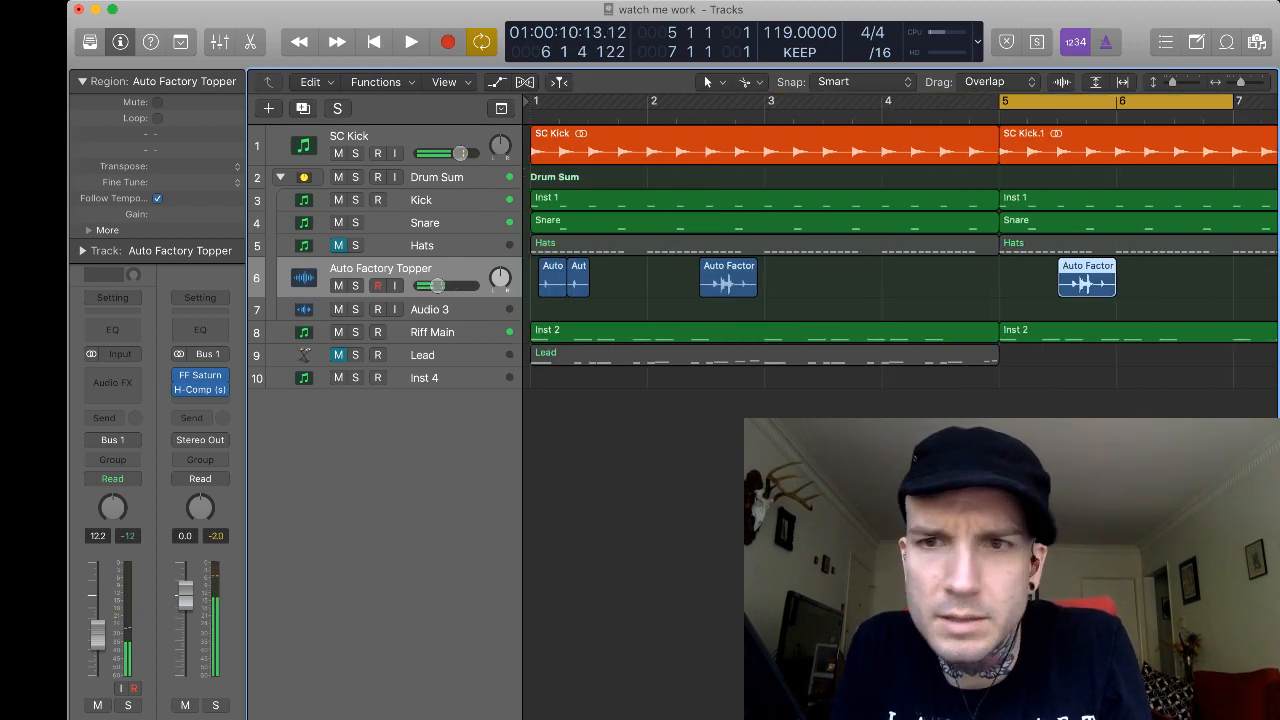
{"action": "left_click", "coordinate": [578, 278]}
{"action": "left_click_drag", "start_coordinate": [588, 290], "coordinate": [574, 290]}
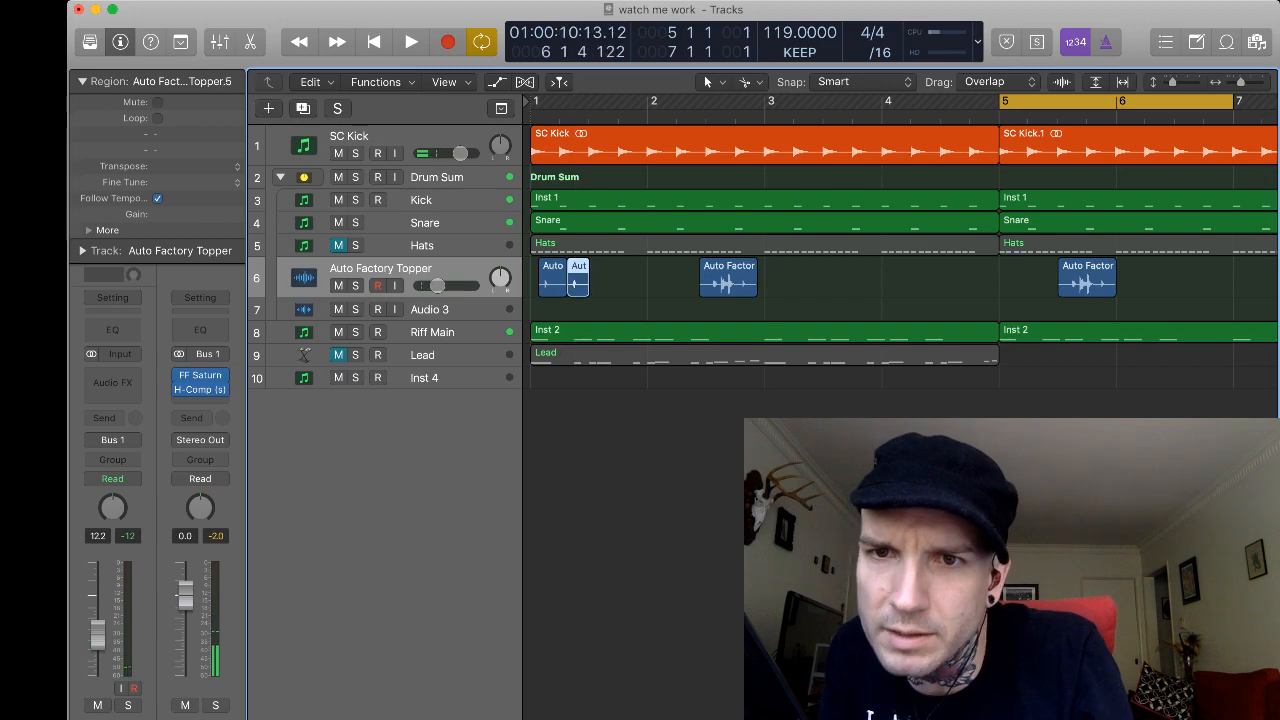
{"action": "key", "text": "super+r"}
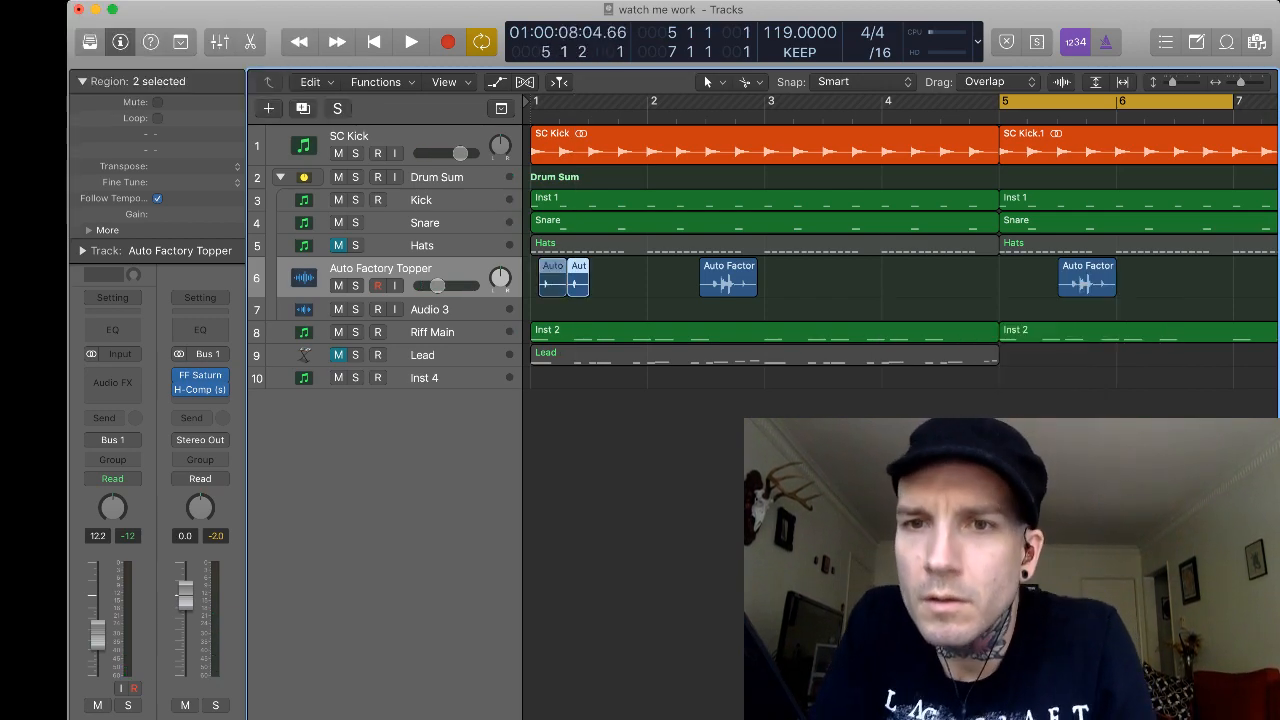
{"action": "key", "text": "super+v"}
{"action": "key", "text": "space"}
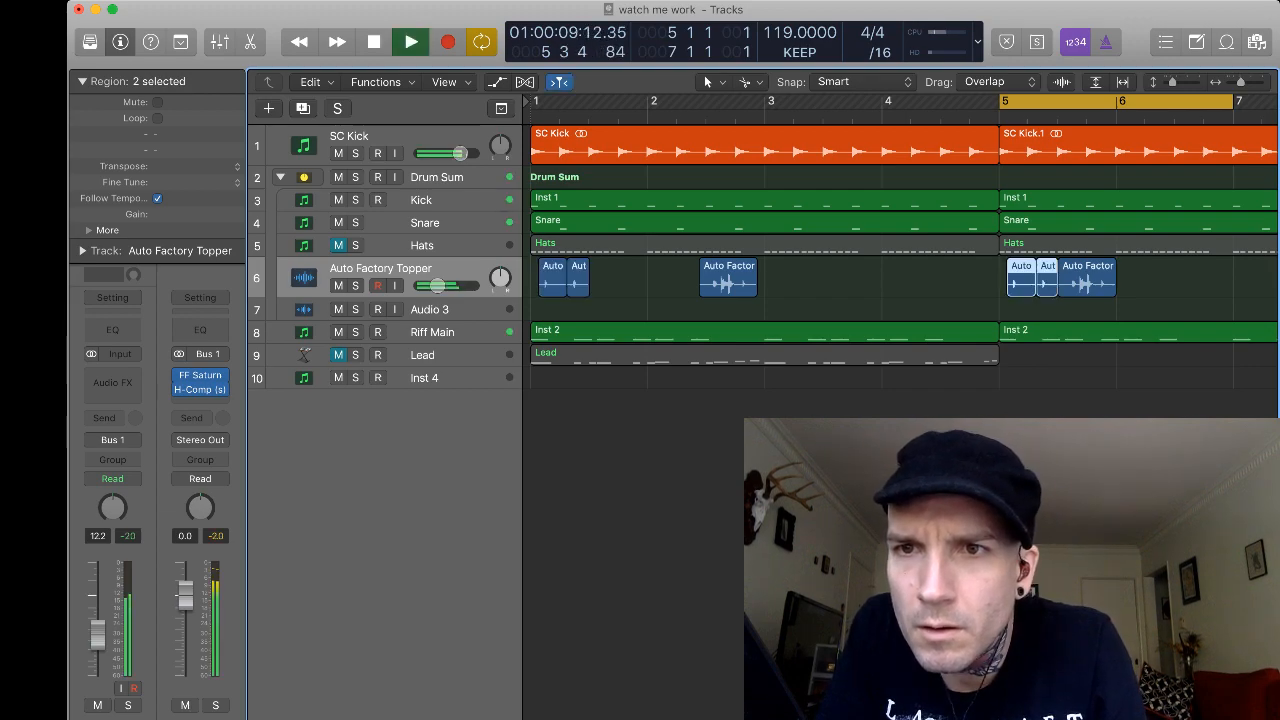
{"action": "key", "text": "space"}
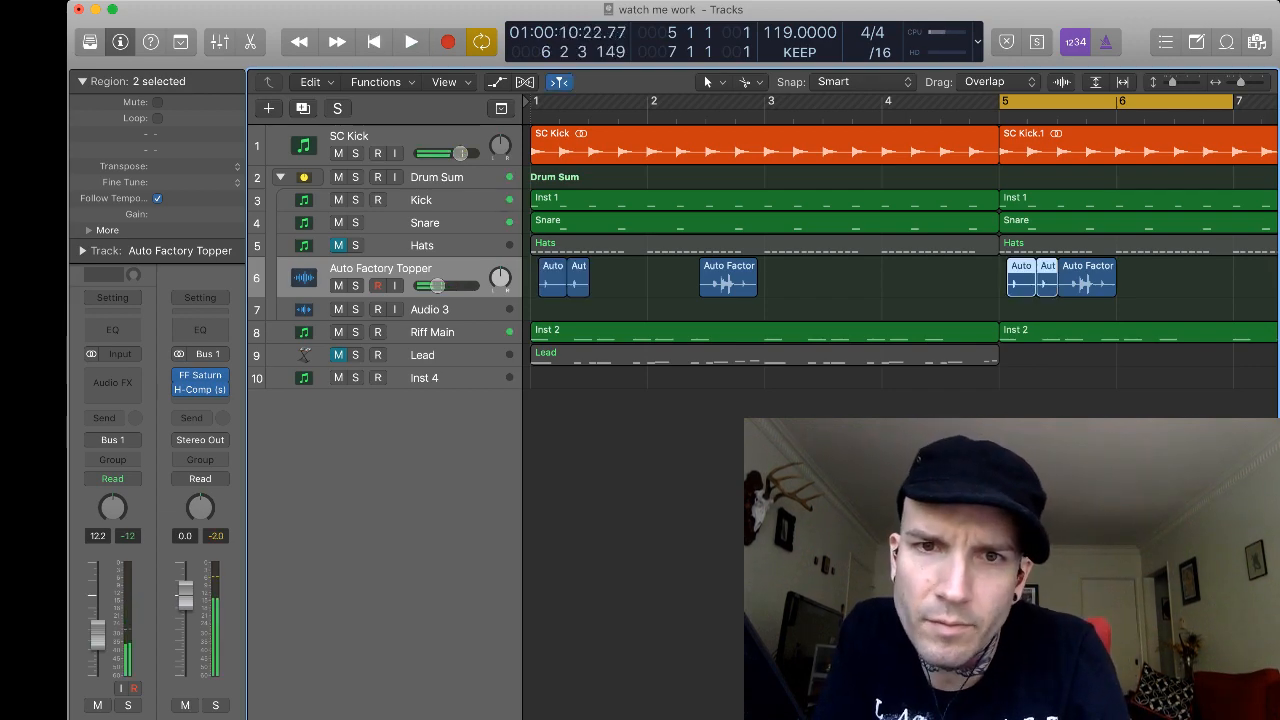
Copy the two short slices to bar 6, add a copy of bar 2's topper piece, and trim its start to meet them.
{"action": "left_click_drag", "start_coordinate": [1021, 279], "coordinate": [1138, 279]}
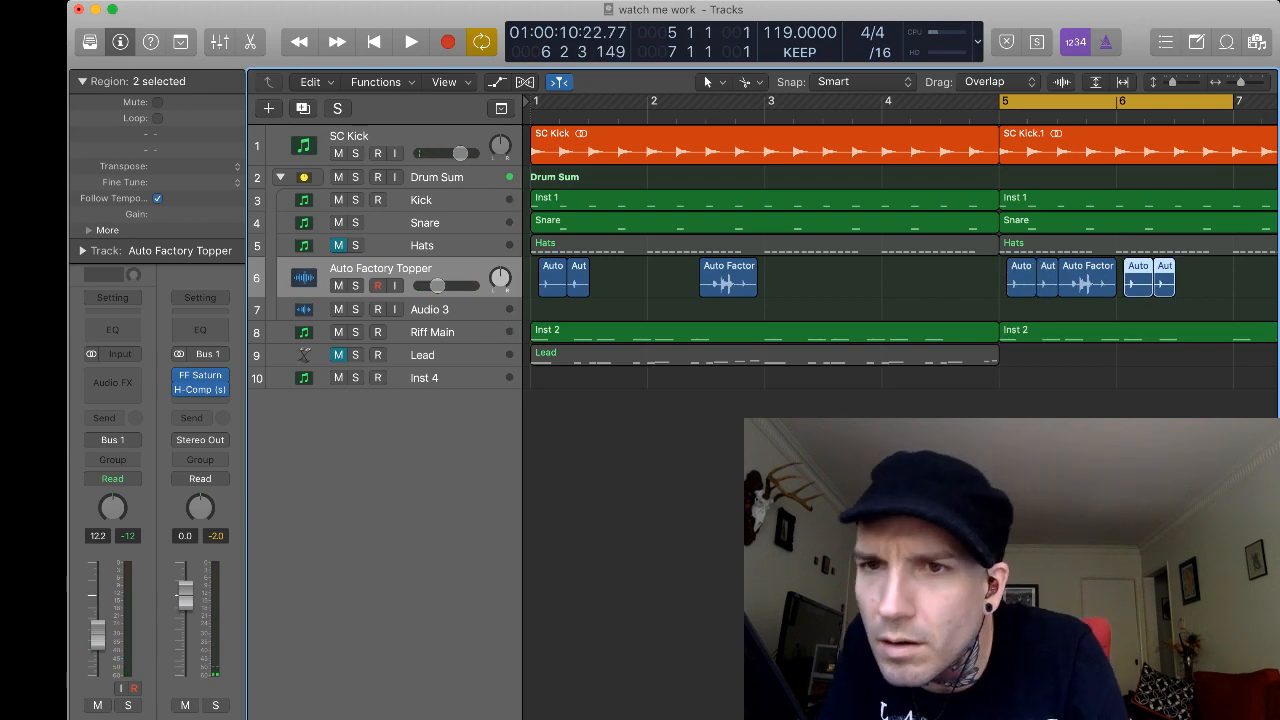
{"action": "left_click_drag", "start_coordinate": [728, 279], "coordinate": [1196, 279]}
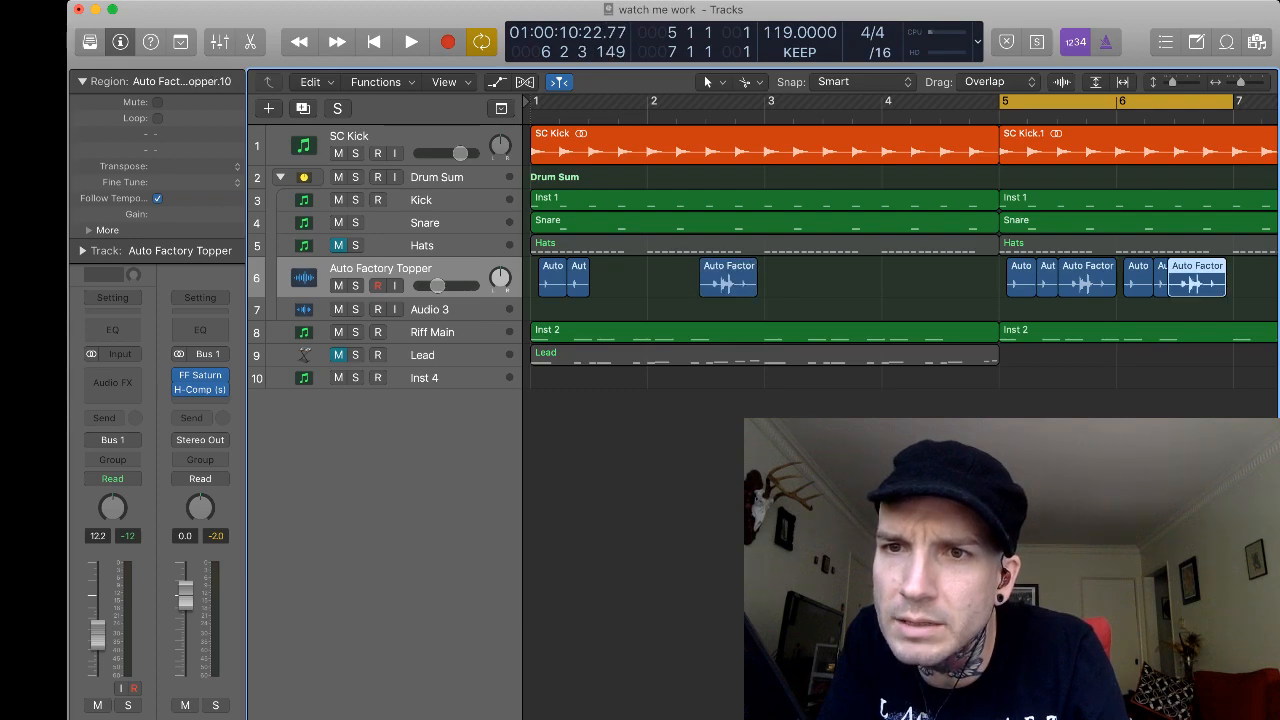
{"action": "key", "text": "super+Right"}
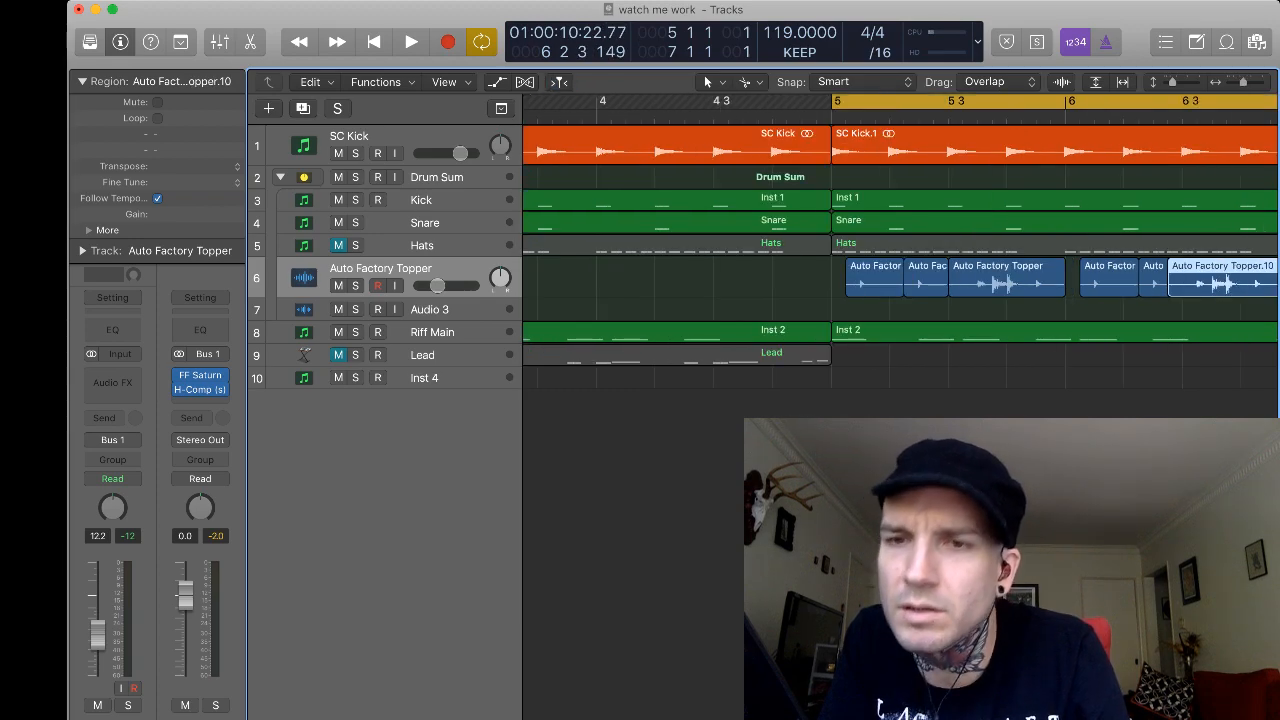
{"action": "left_click_drag", "start_coordinate": [1168, 290], "coordinate": [1183, 290]}
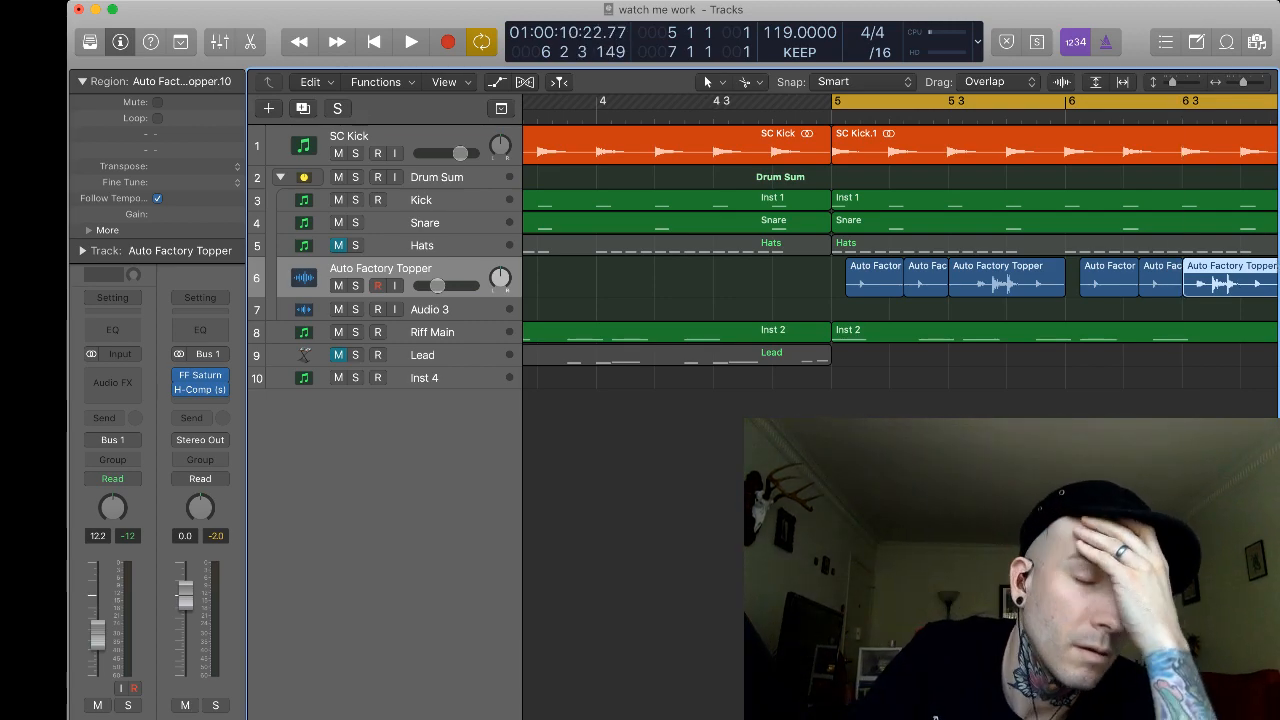
Shorten the last topper piece in bar 6 so it ends at 6 4 while auditioning the two-bar cycle.
{"action": "key", "text": "space"}
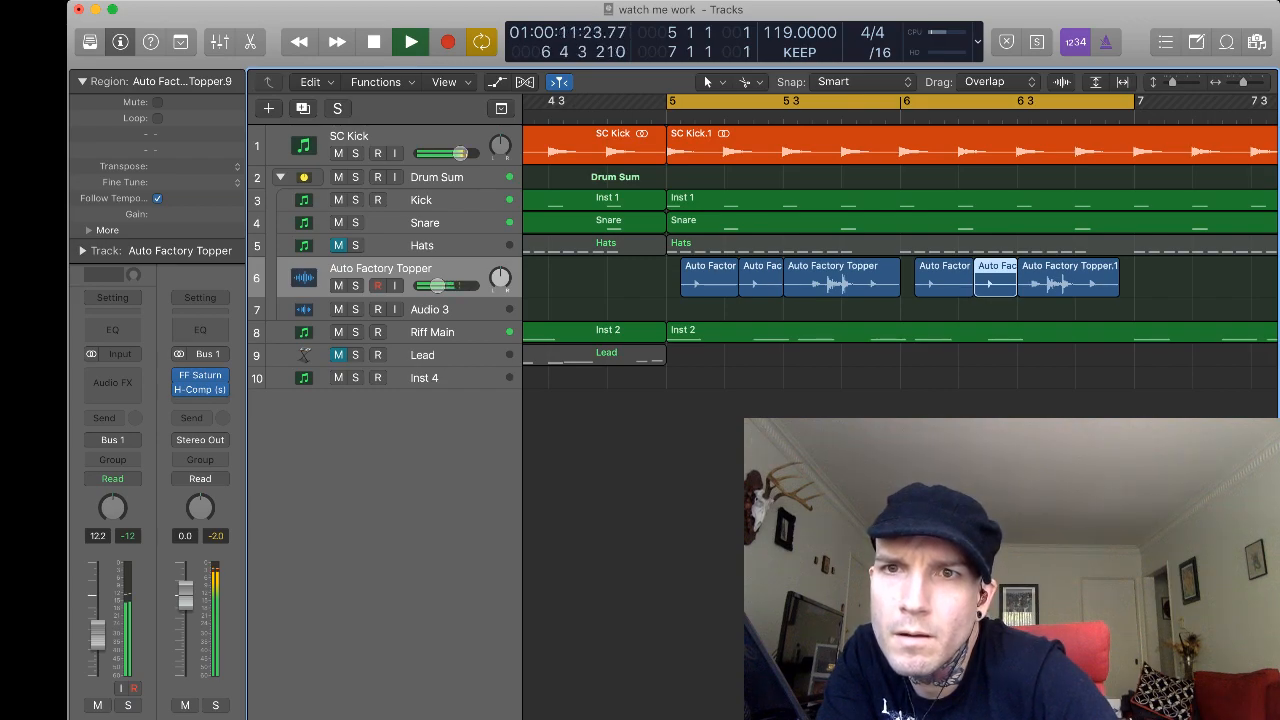
{"action": "left_click_drag", "start_coordinate": [1117, 291], "coordinate": [1075, 291]}
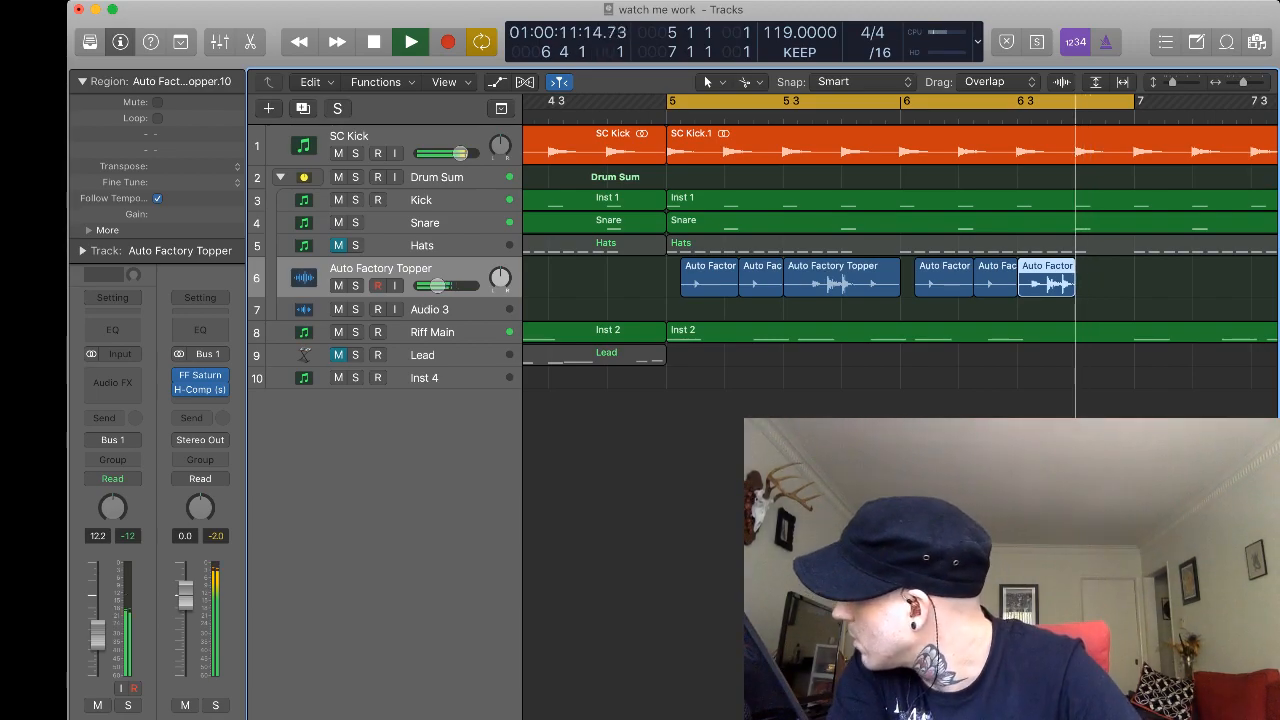
{"action": "left_click", "coordinate": [1083, 440]}
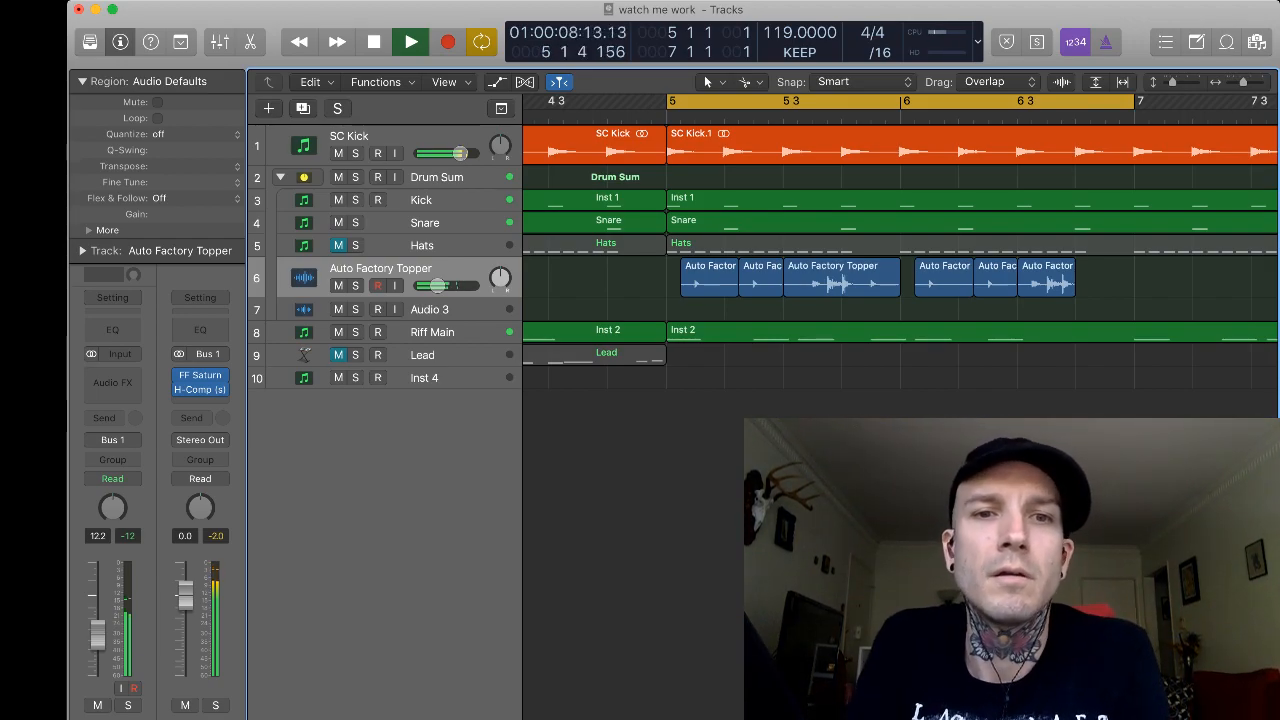
Stop playback and delete the three leftover topper pieces in bars 1 and 2.
{"action": "key", "text": "super+Left"}
{"action": "key", "text": "super+Left"}
{"action": "key", "text": "super+Left"}
{"action": "key", "text": "super+Left"}
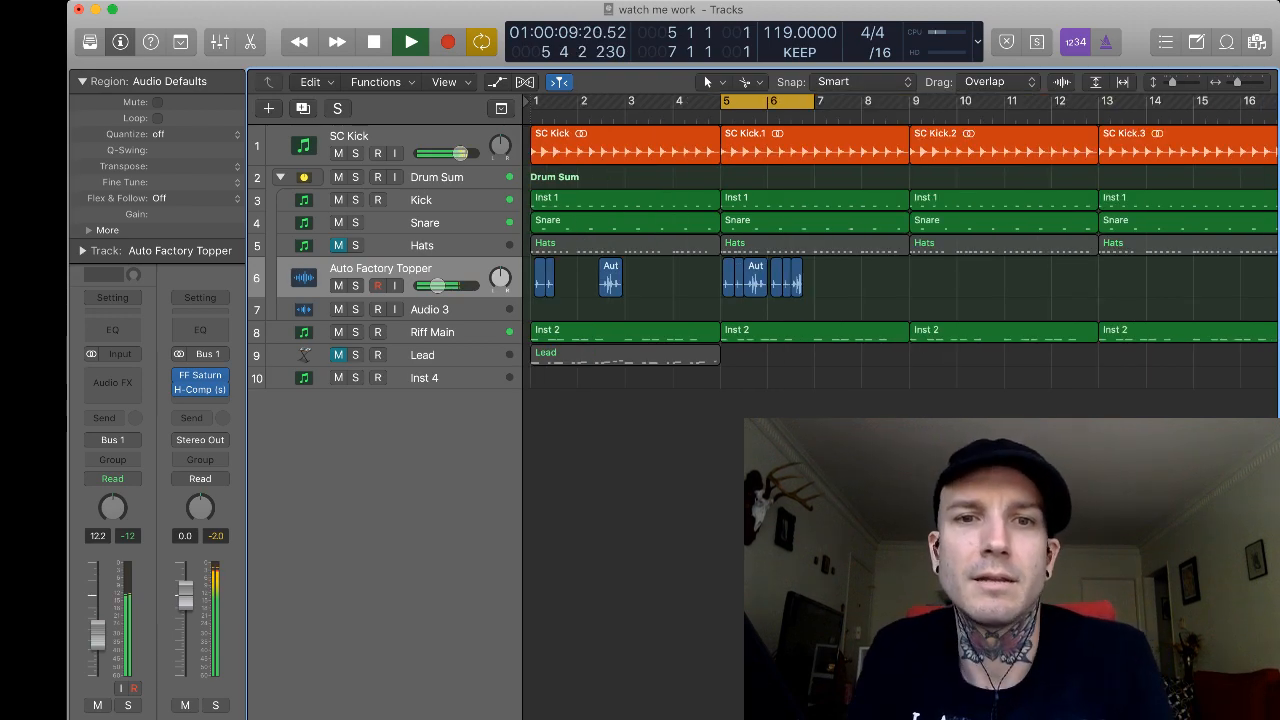
{"action": "key", "text": "super+Left"}
{"action": "key", "text": "super+Left"}
{"action": "key", "text": "space"}
{"action": "left_click_drag", "start_coordinate": [588, 300], "coordinate": [534, 268]}
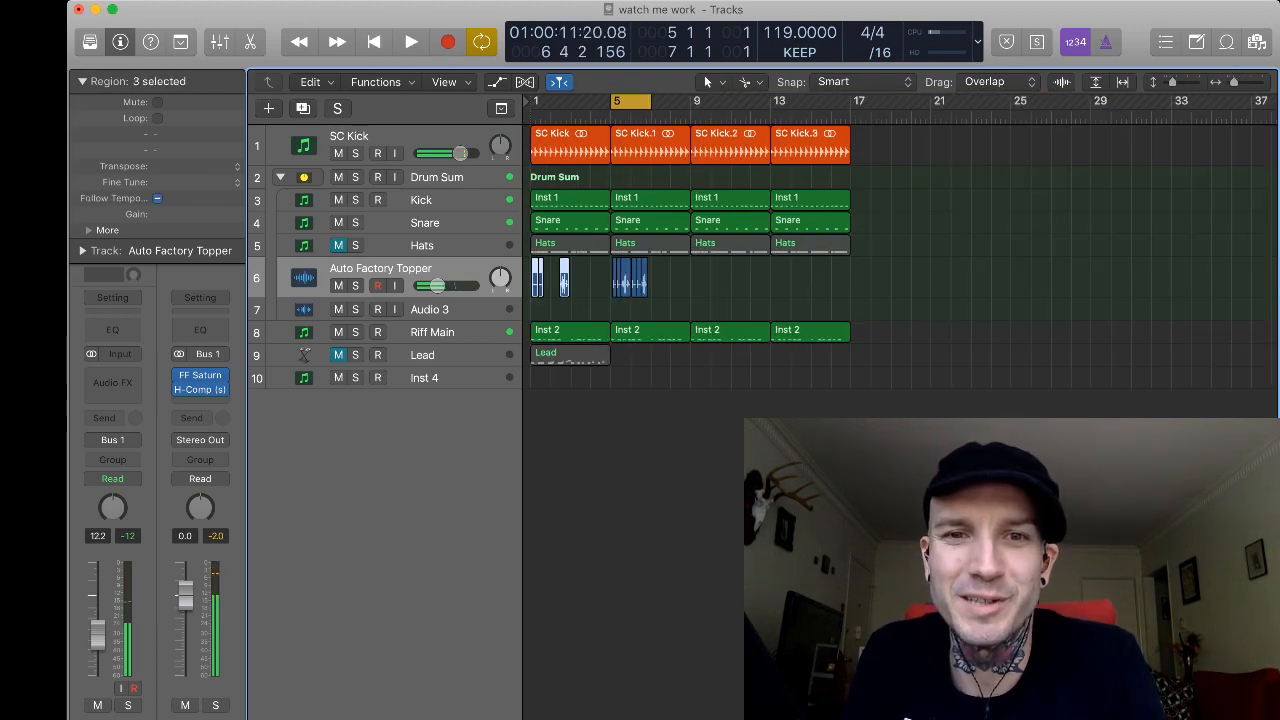
{"action": "key", "text": "Delete"}
Copy all six topper slices from bars 5 and 6 so the pattern repeats from bar 7.
{"action": "key", "text": "super+Right"}
{"action": "key", "text": "super+Right"}
{"action": "key", "text": "super+Right"}
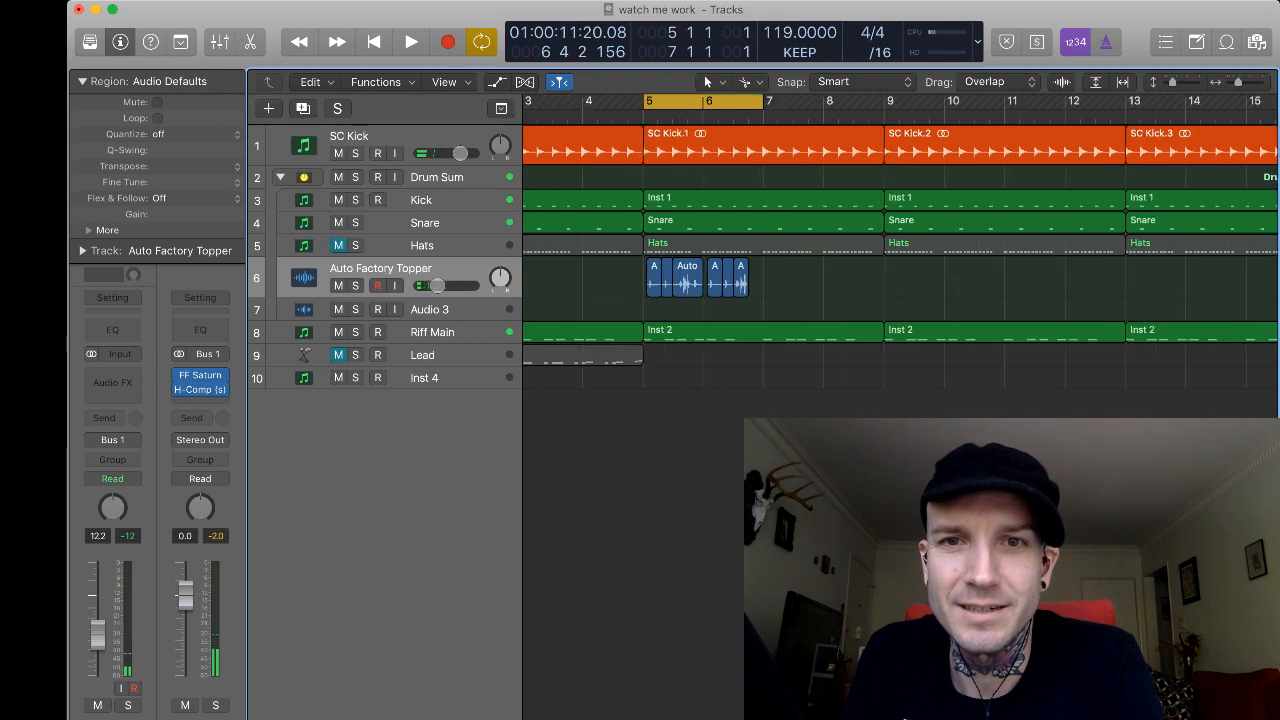
{"action": "left_click_drag", "start_coordinate": [762, 308], "coordinate": [774, 278]}
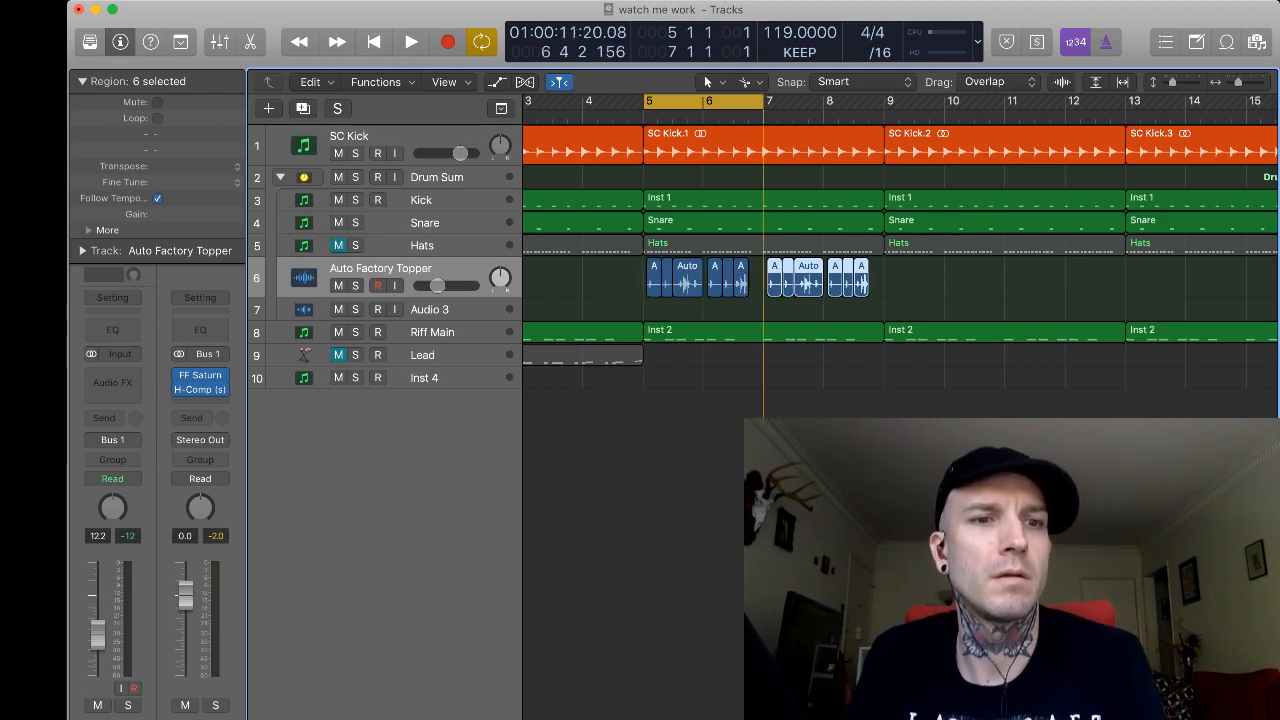
Extend the cycle to bars 5 through 9 and audition the topper pattern while adding FF Pro-Q and FF Pro-C to its channel.
{"action": "key", "text": "super+u"}
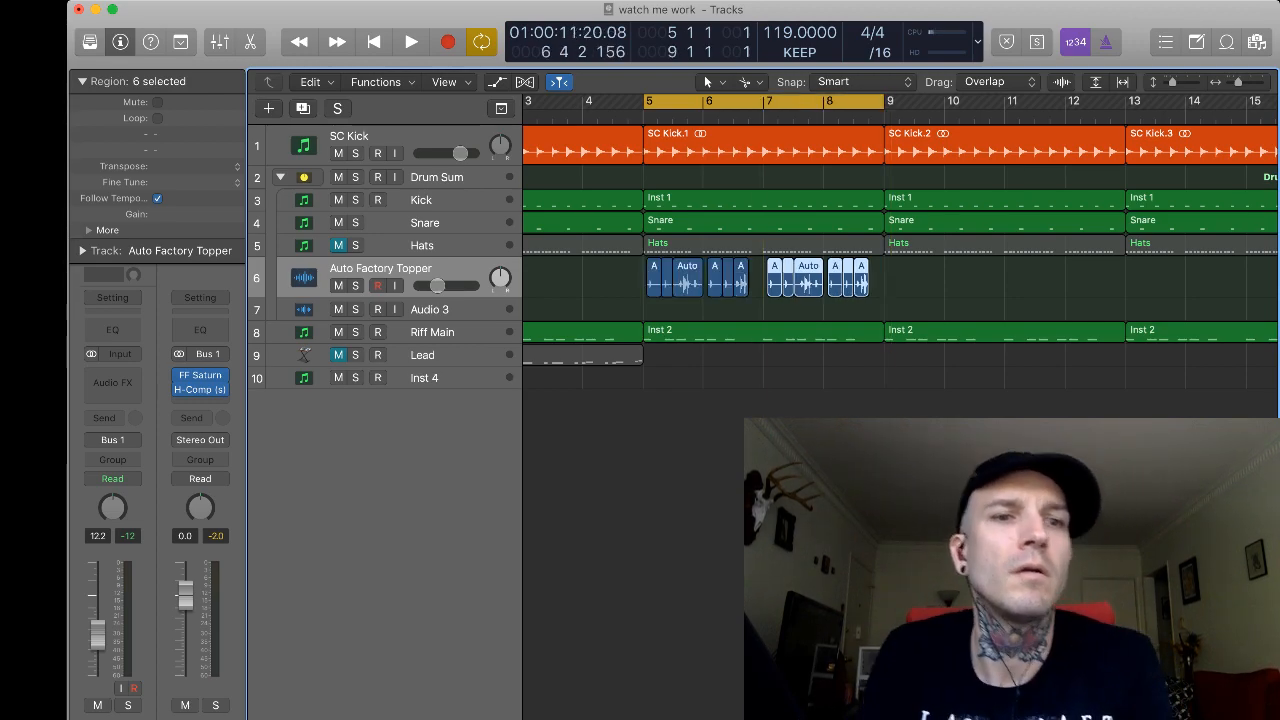
{"action": "key", "text": "space"}
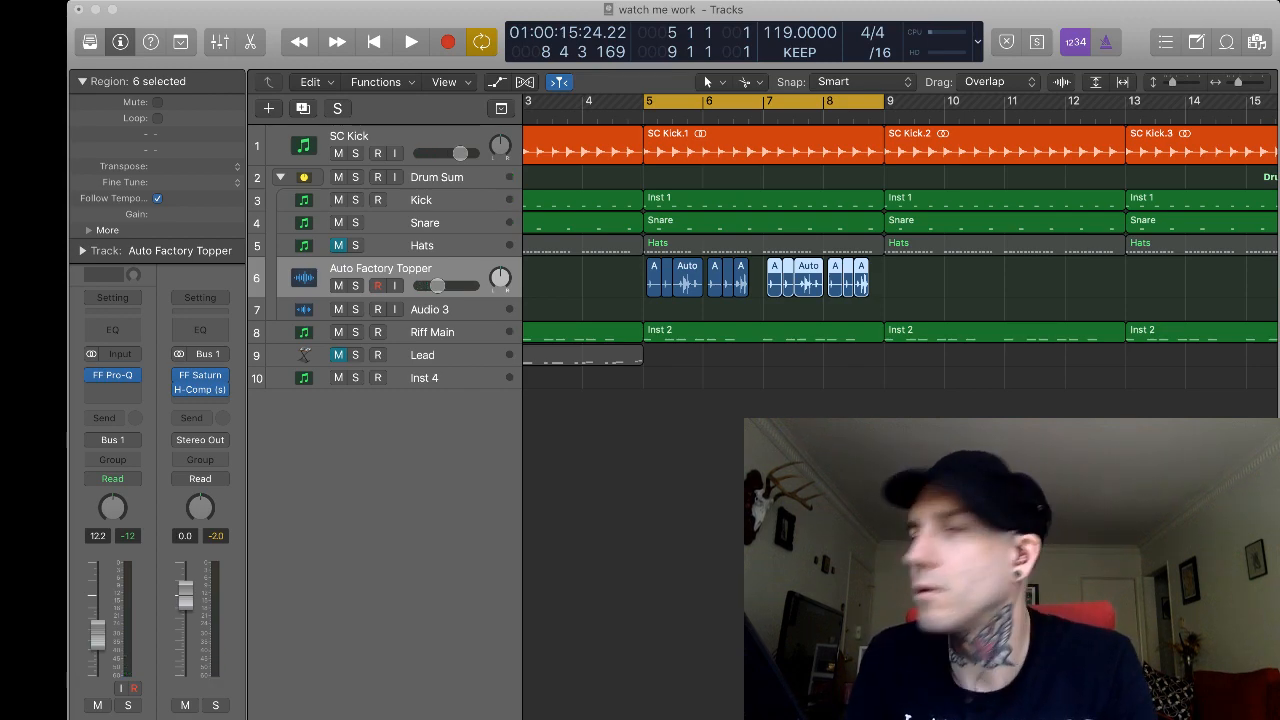
{"action": "key", "text": "space"}
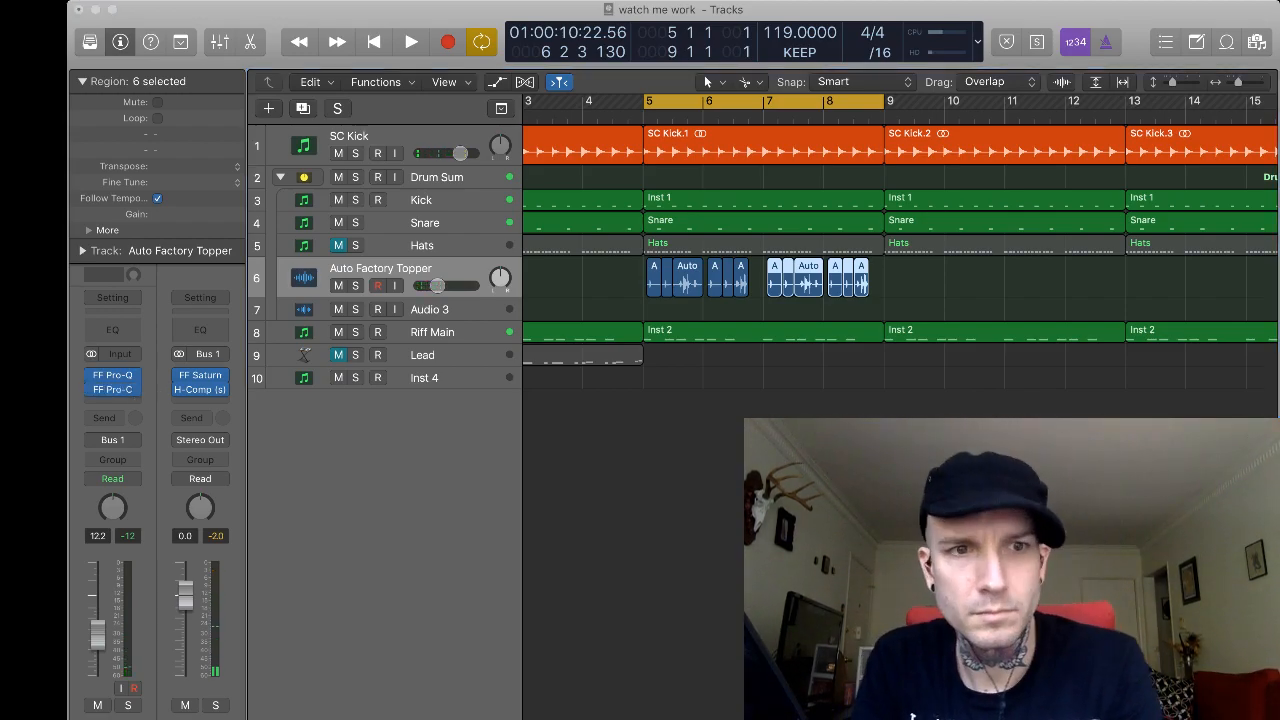
Insert a Bitcrusher between FF Pro-Q and FF Pro-C on the Auto Factory Topper channel and audition the cycle.
{"action": "key", "text": "space"}
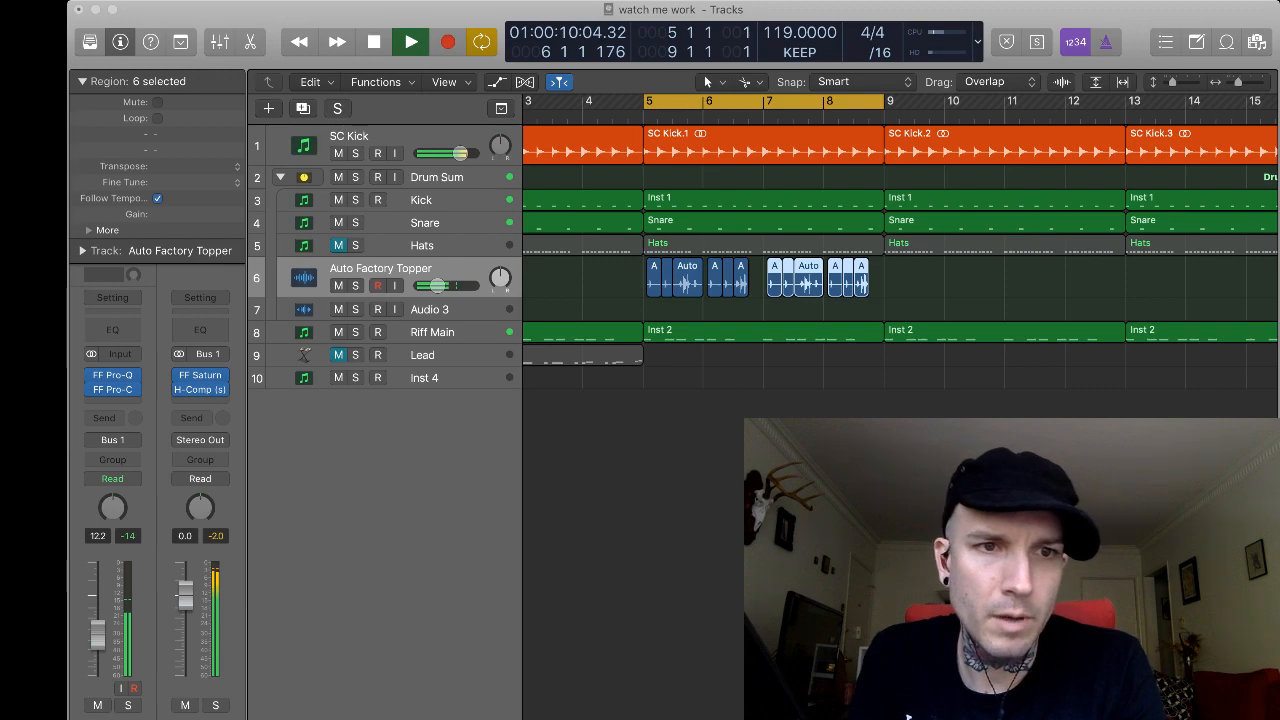
{"action": "key", "text": "super+w"}
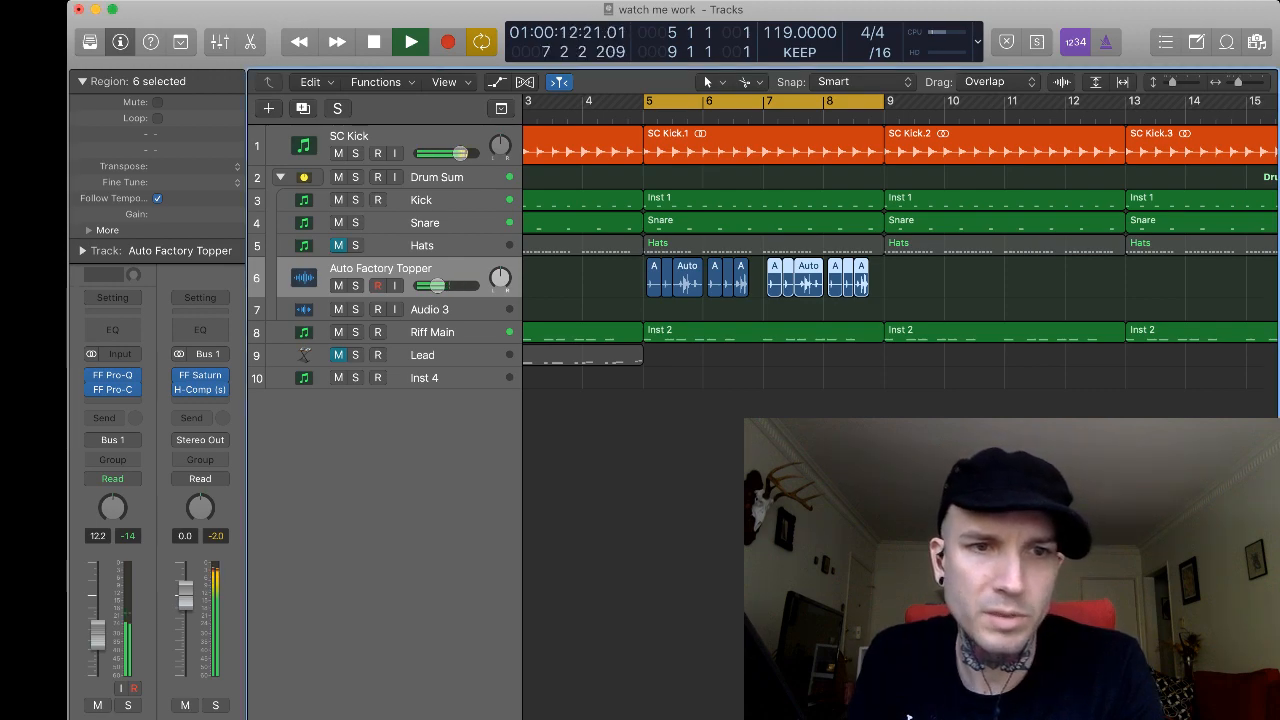
{"action": "key", "text": "space"}
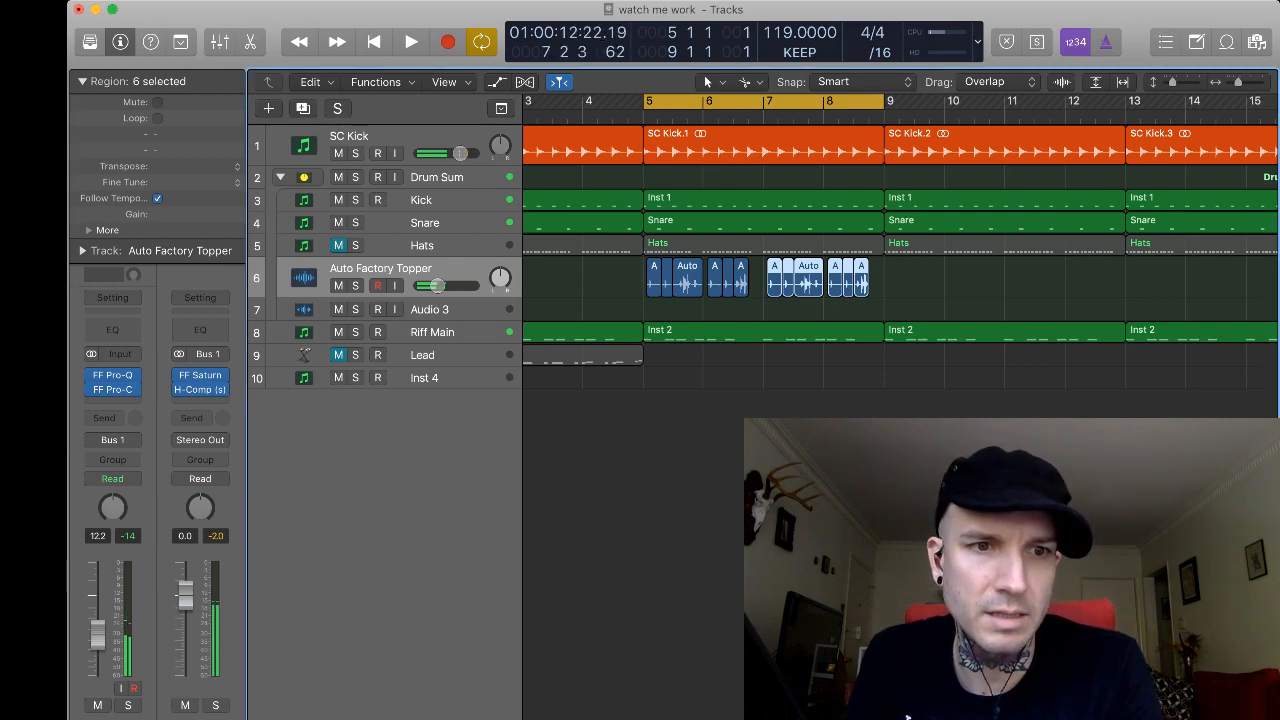
{"action": "left_click", "coordinate": [112, 382]}
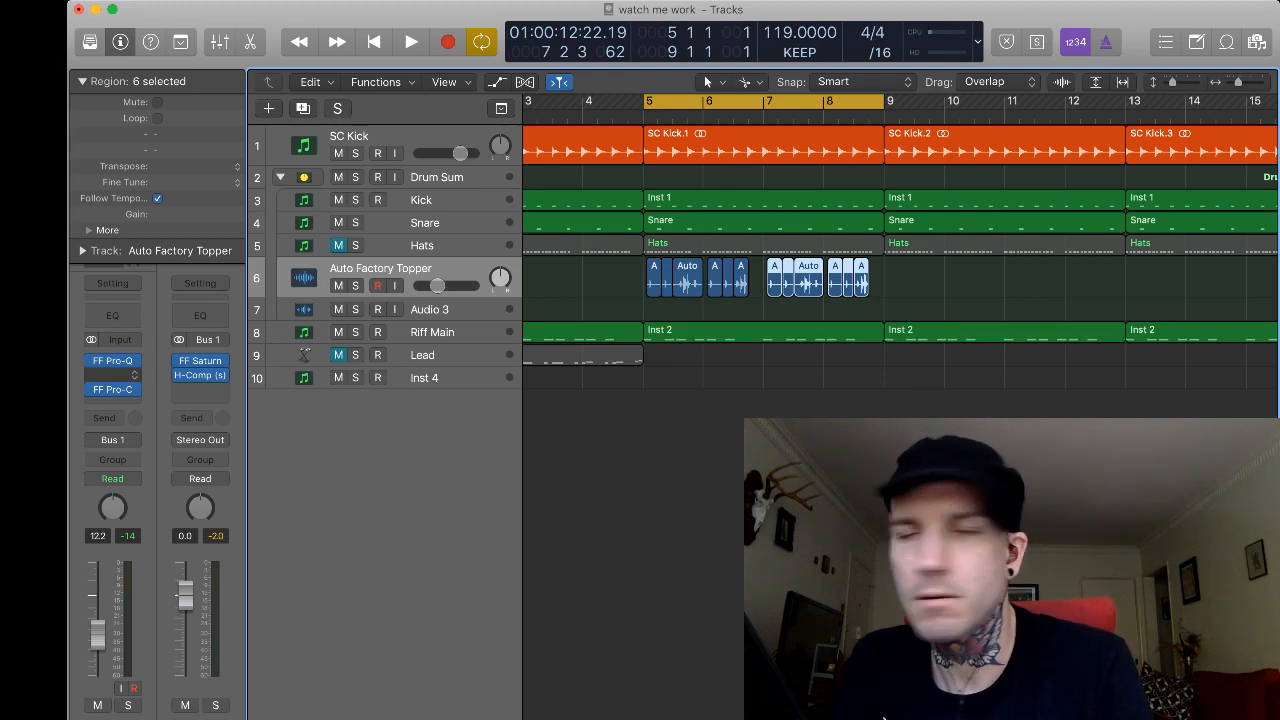
{"action": "key", "text": "super+Tab"}
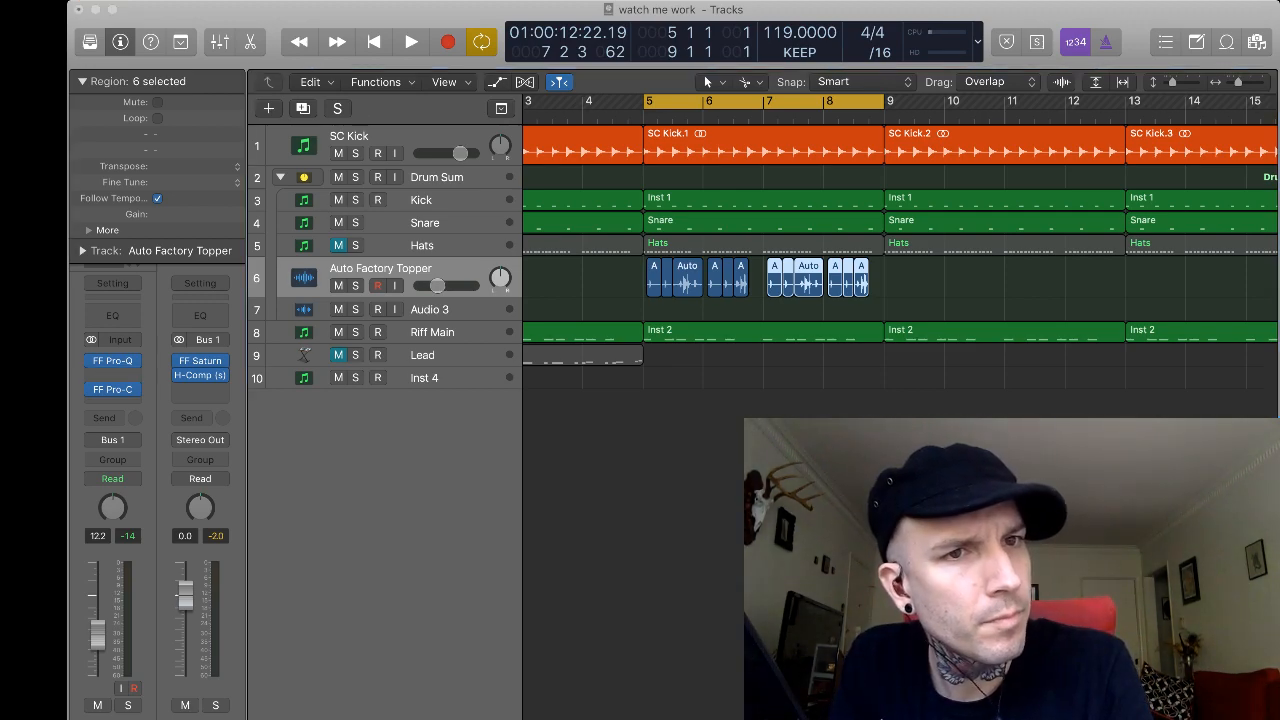
{"action": "key", "text": "space"}
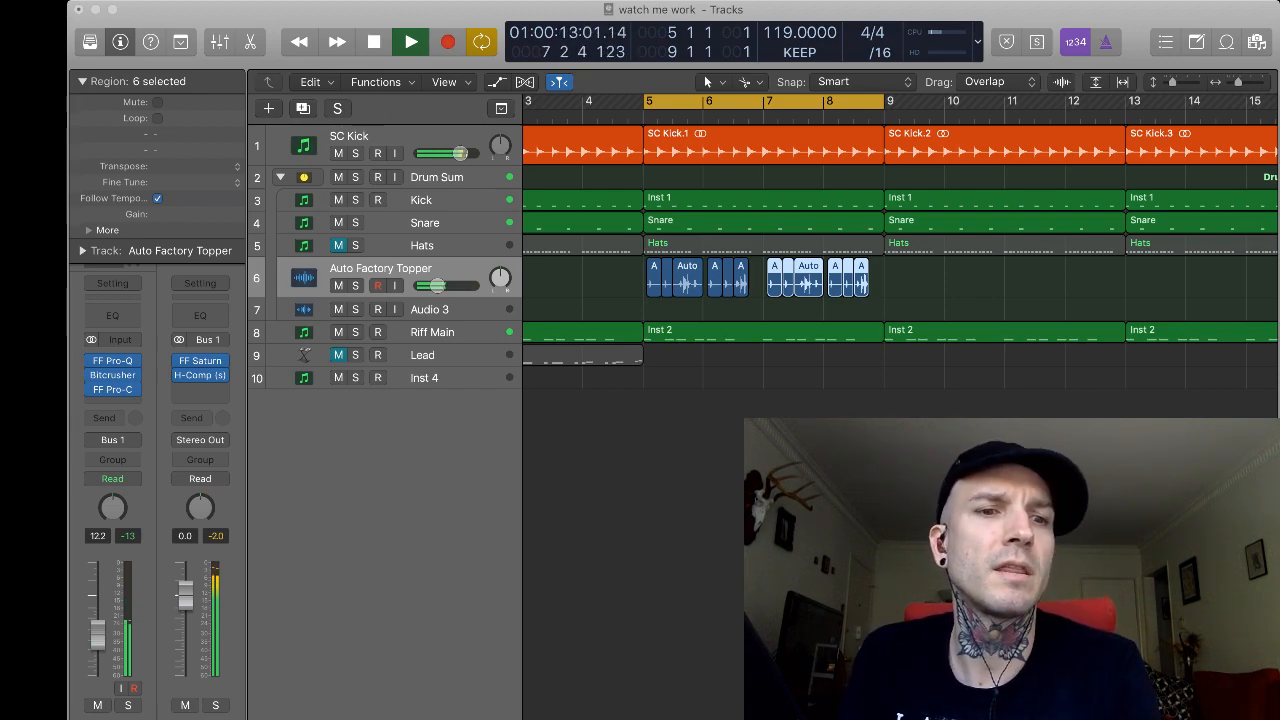
{"action": "key", "text": "space"}
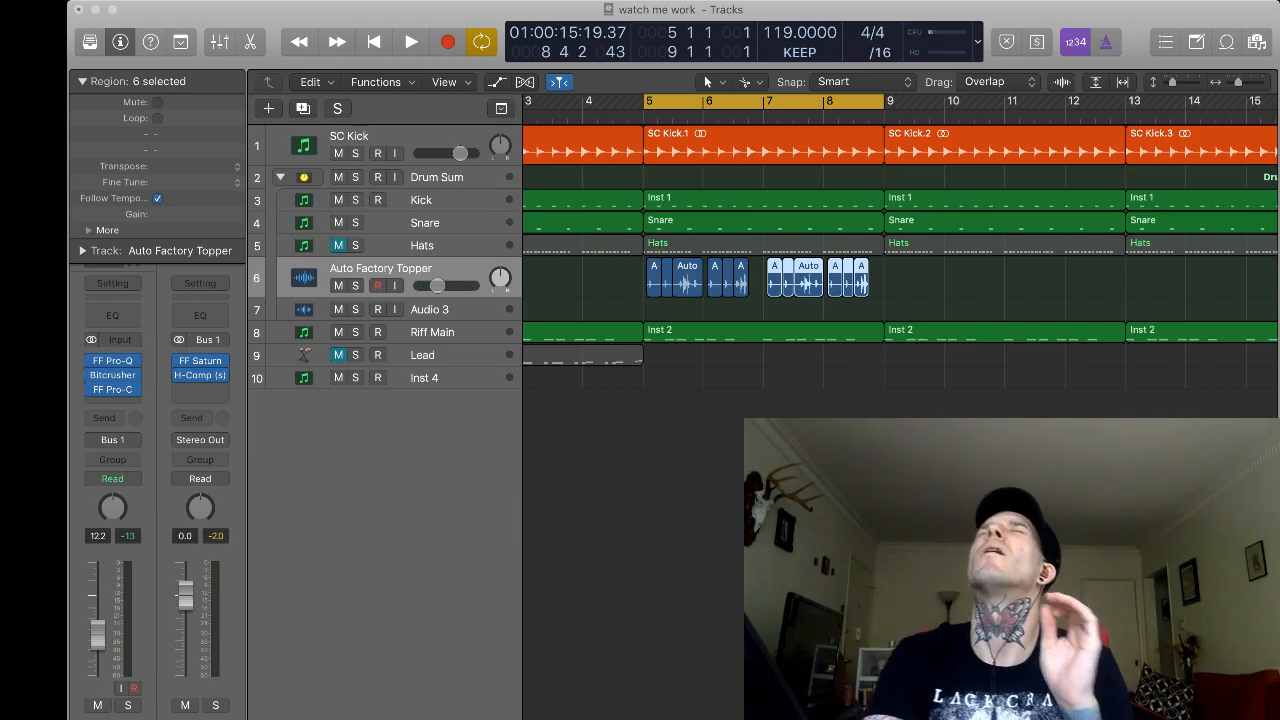
Compare the topper pattern with the Hats track unmuted and muted during playback, leaving Hats muted.
{"action": "key", "text": "space"}
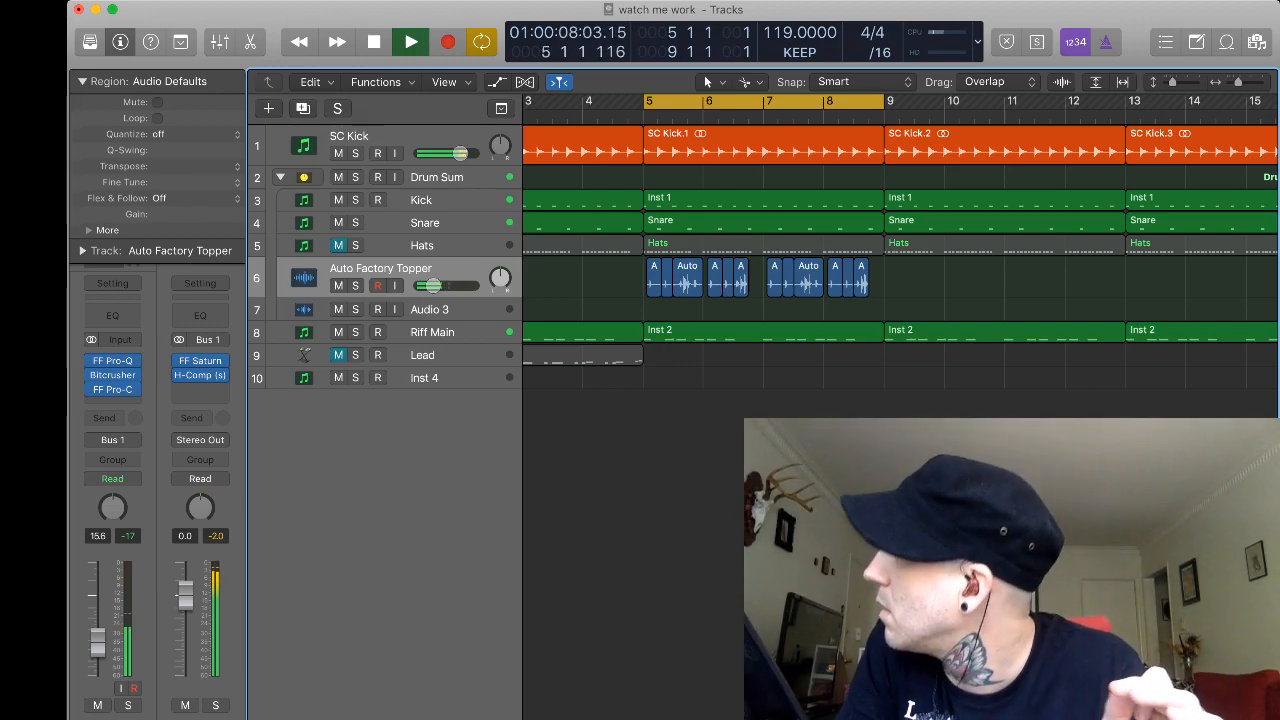
{"action": "key", "text": "space"}
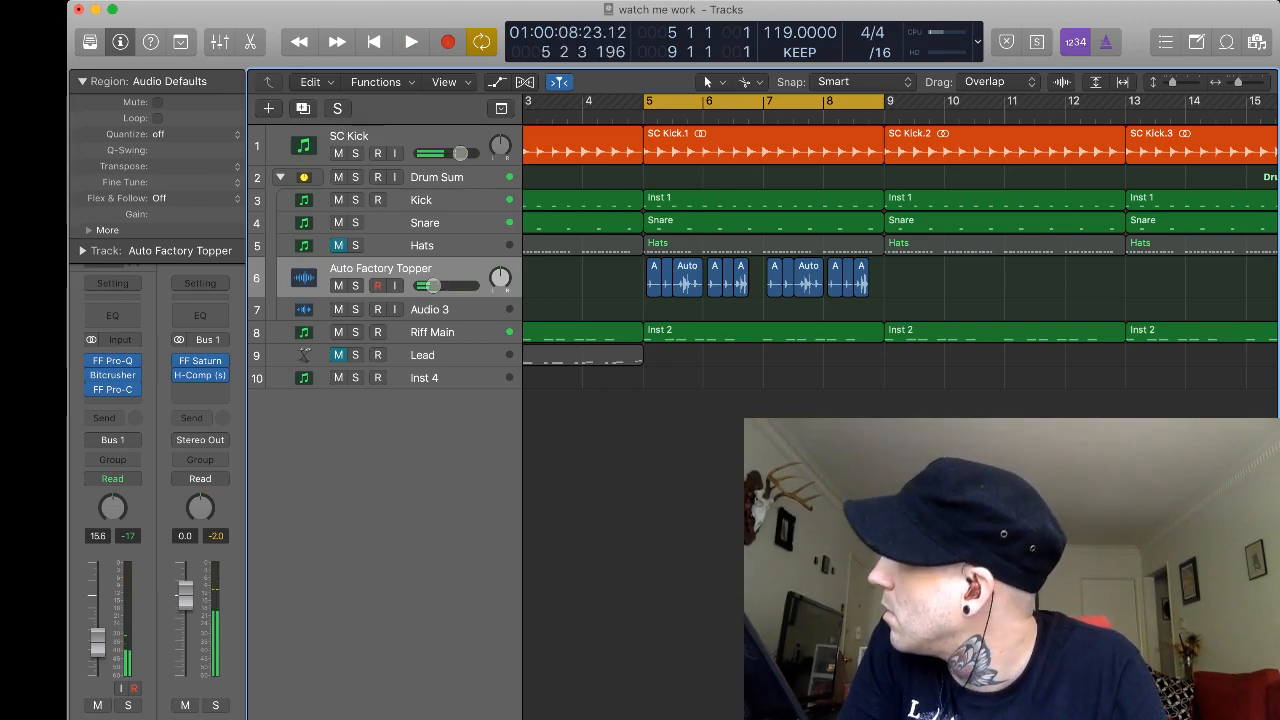
{"action": "left_click", "coordinate": [339, 246]}
{"action": "key", "text": "space"}
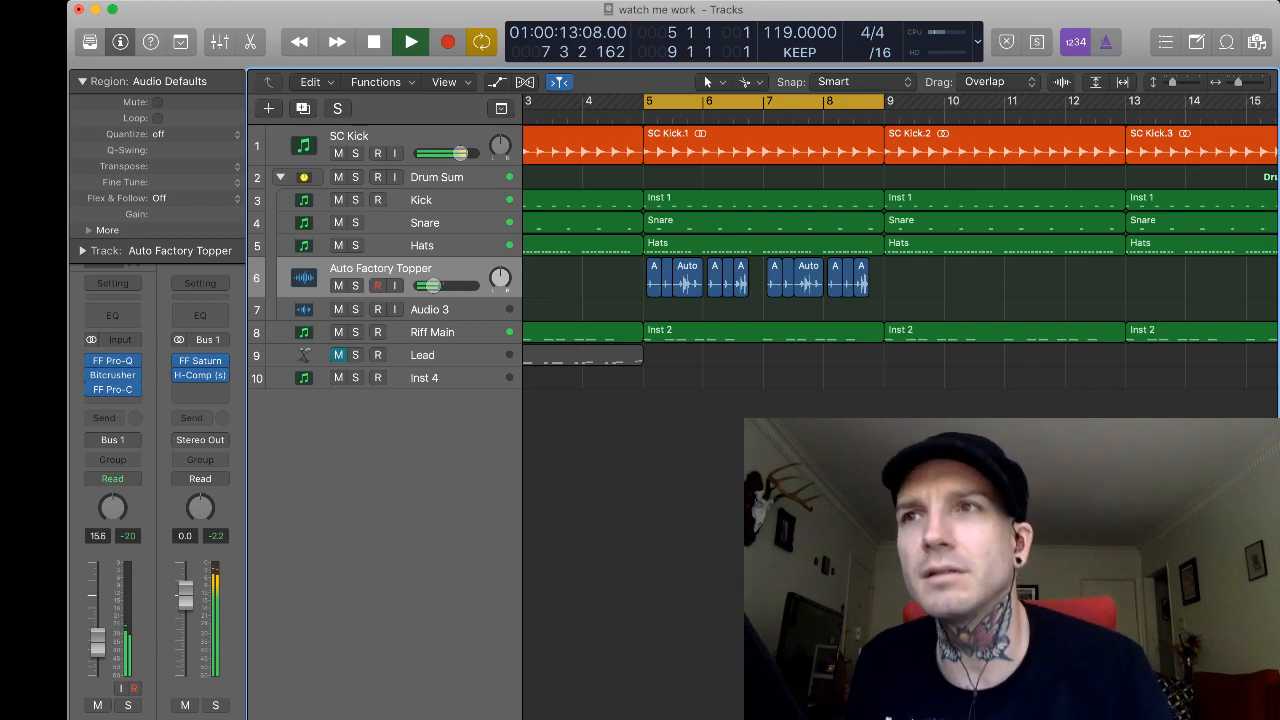
{"action": "key", "text": "space"}
{"action": "left_click", "coordinate": [339, 246]}
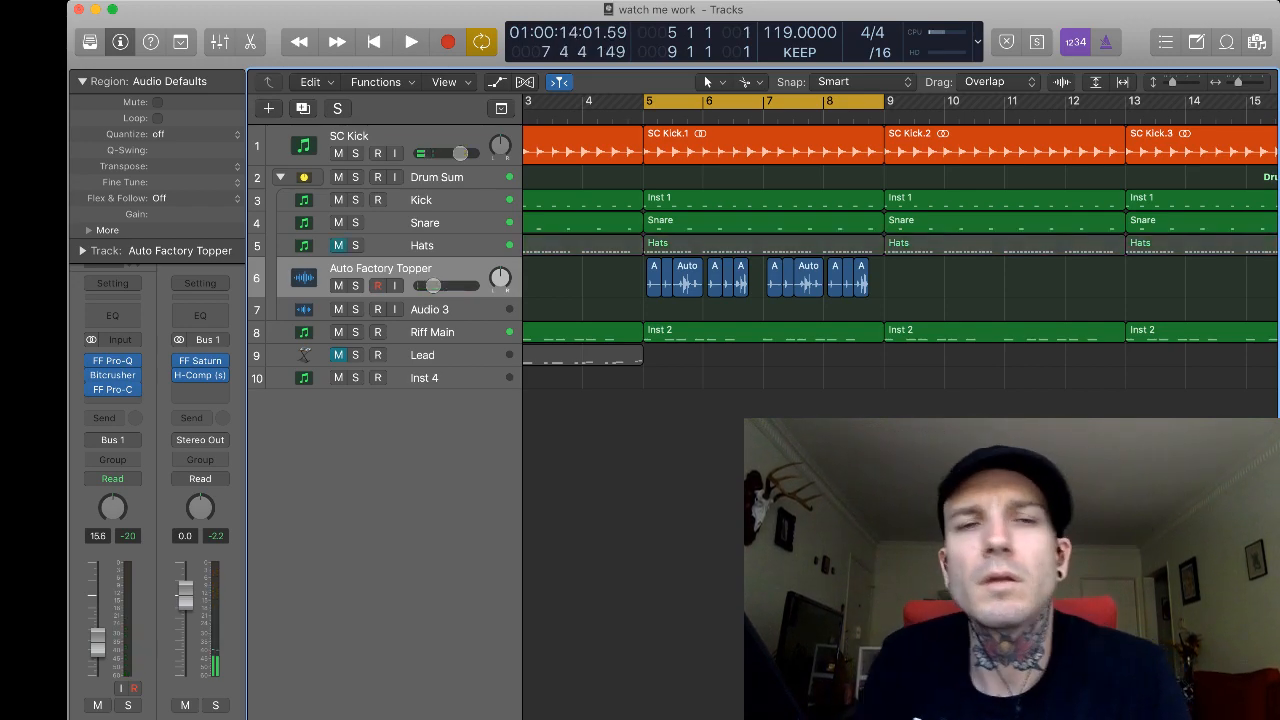
{"action": "key", "text": "space"}
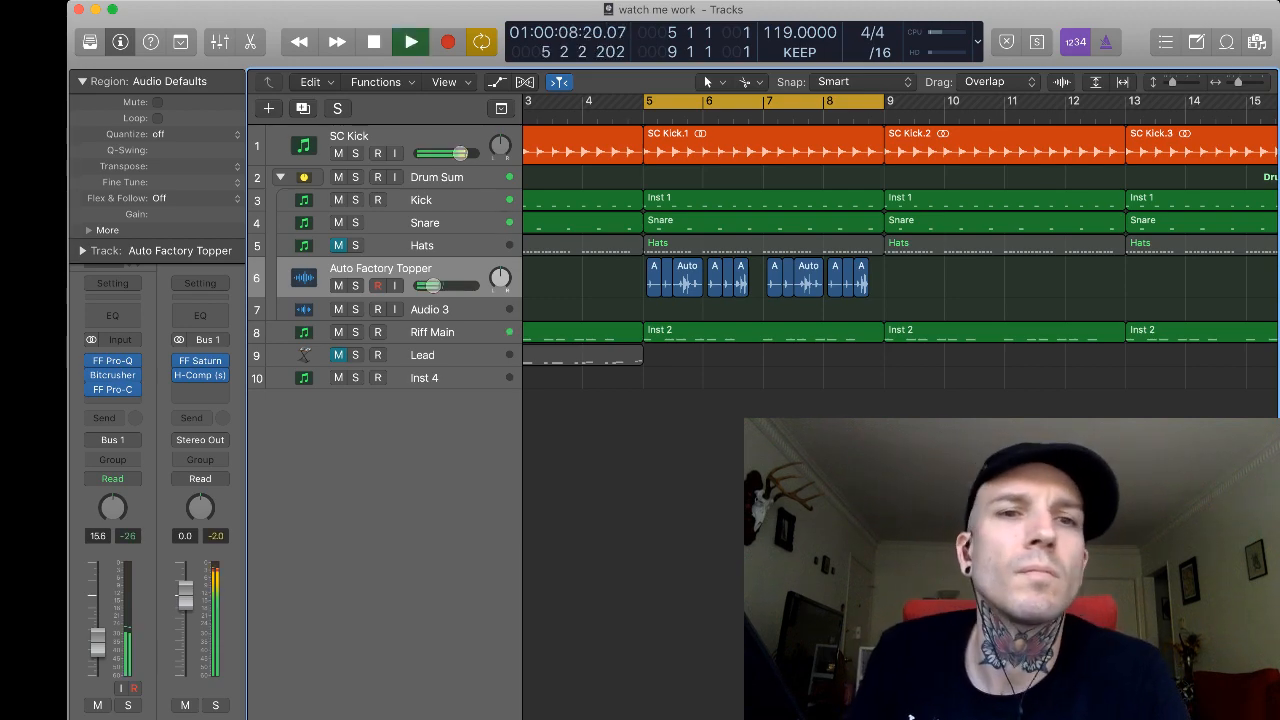
{"action": "left_click", "coordinate": [339, 246]}
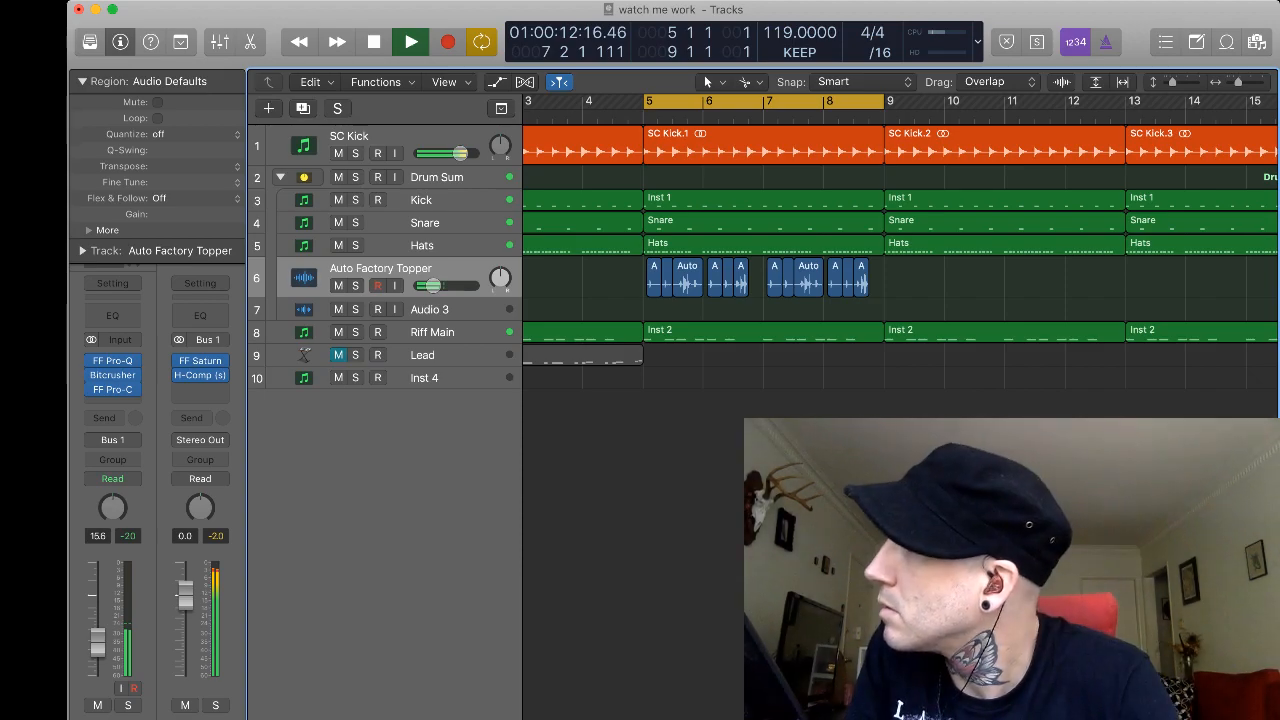
{"action": "key", "text": "space"}
{"action": "left_click", "coordinate": [339, 246]}
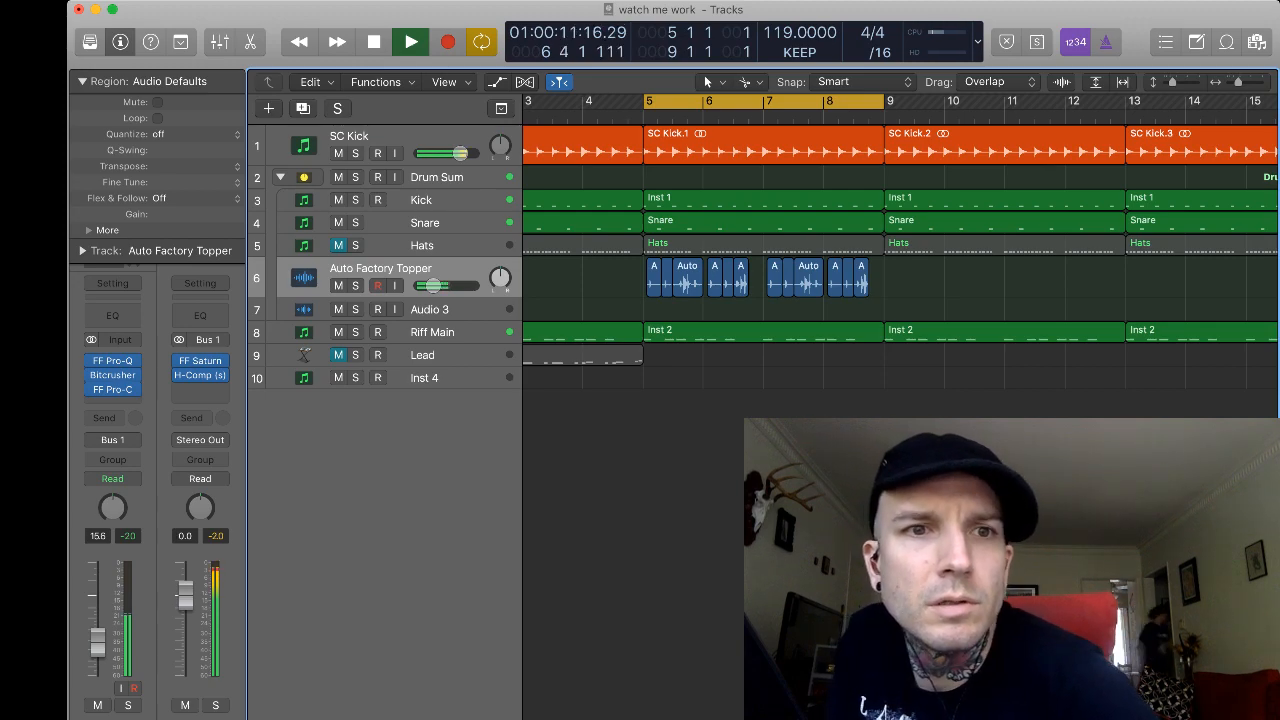
{"action": "key", "text": "space"}
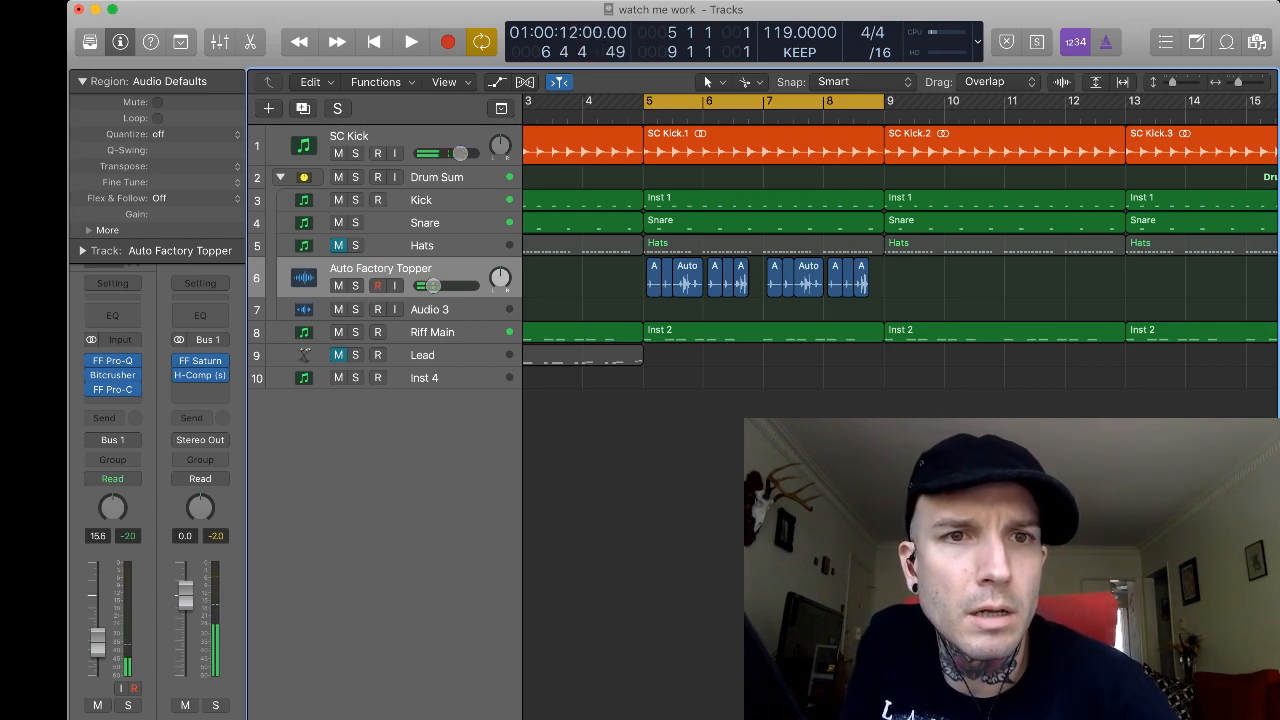
Add a Claps instrument channel fed by Batt7-8, create its track, and set its volume to -7.8 dB.
{"action": "left_click", "coordinate": [440, 177]}
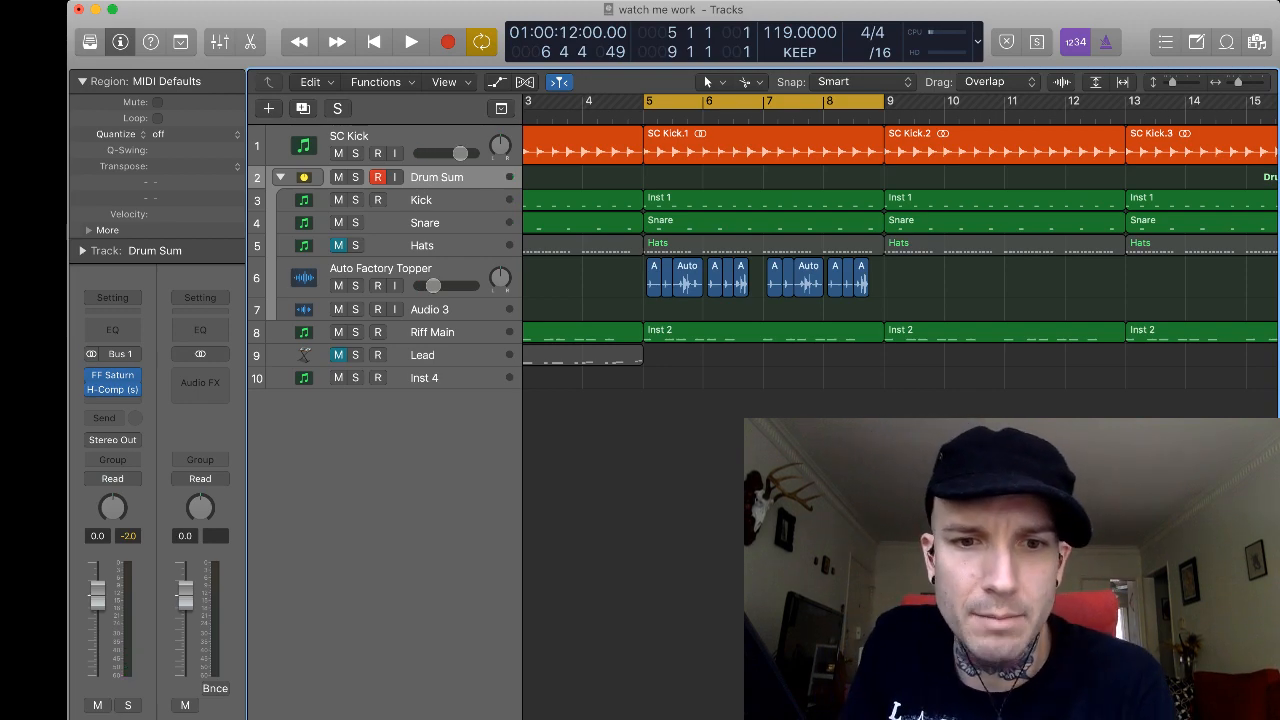
{"action": "left_click", "coordinate": [426, 223]}
{"action": "key", "text": "x"}
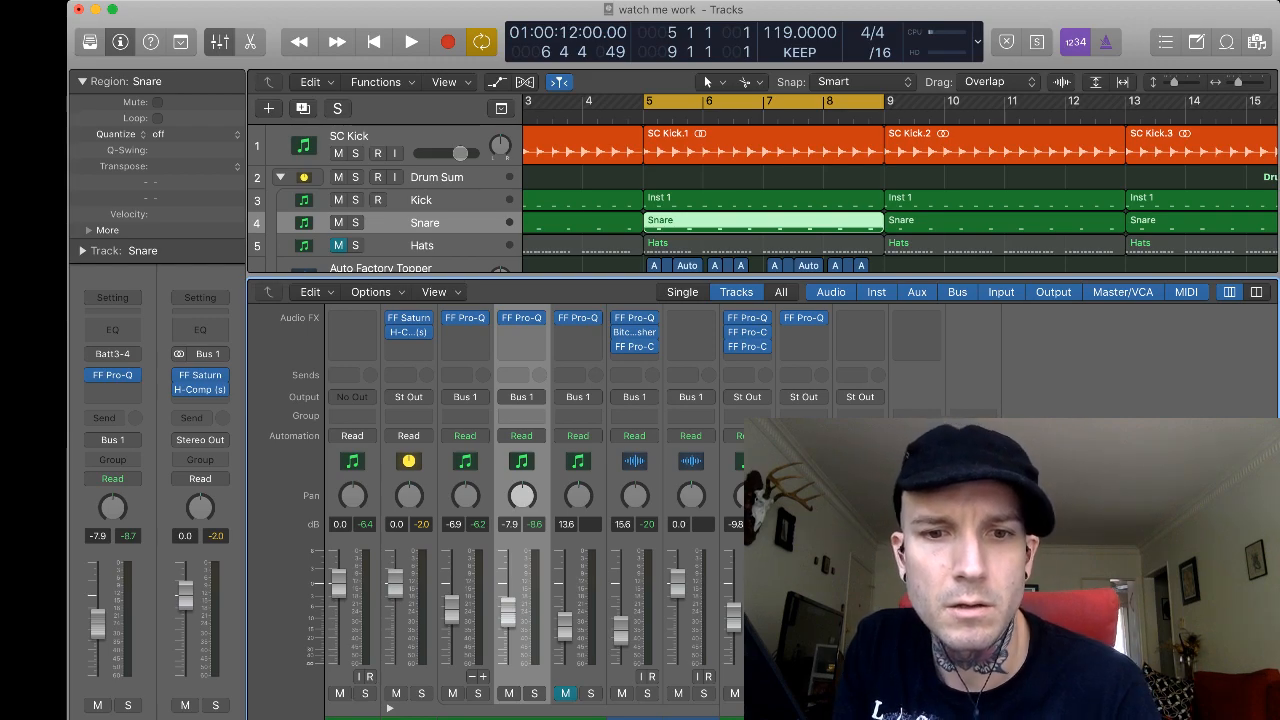
{"action": "key", "text": "alt+super+s"}
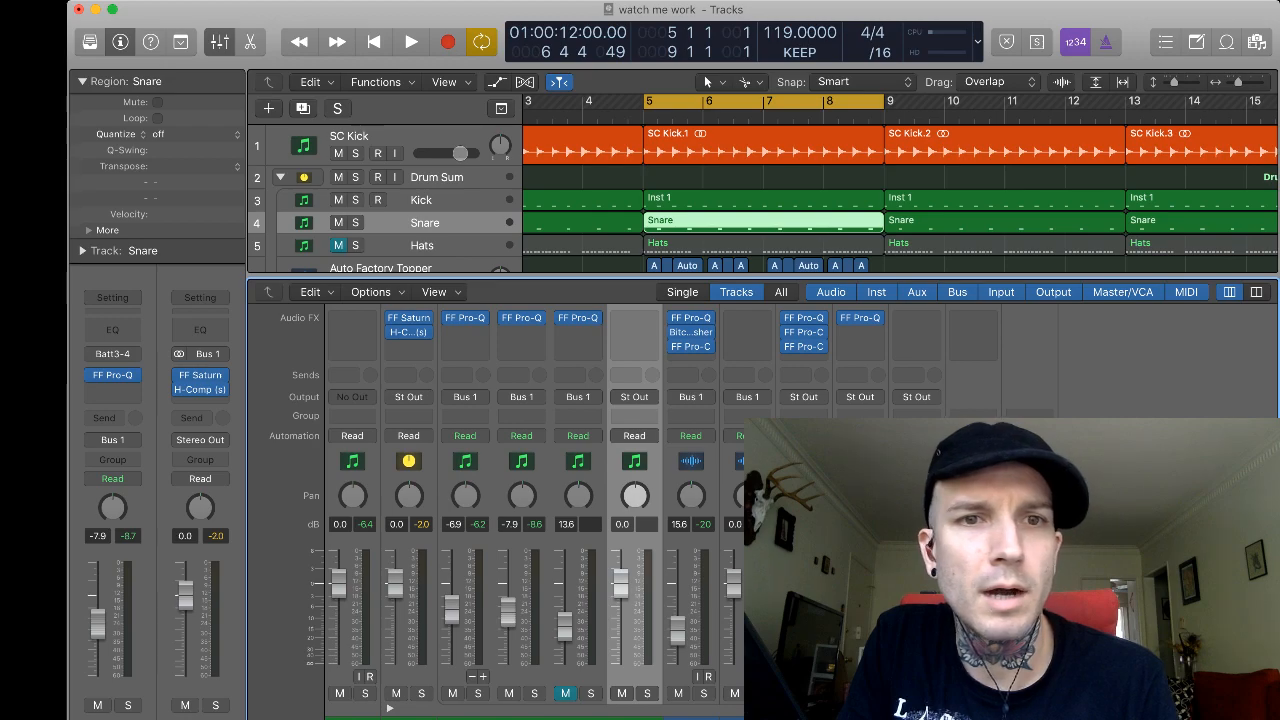
{"action": "key", "text": "ctrl+t"}
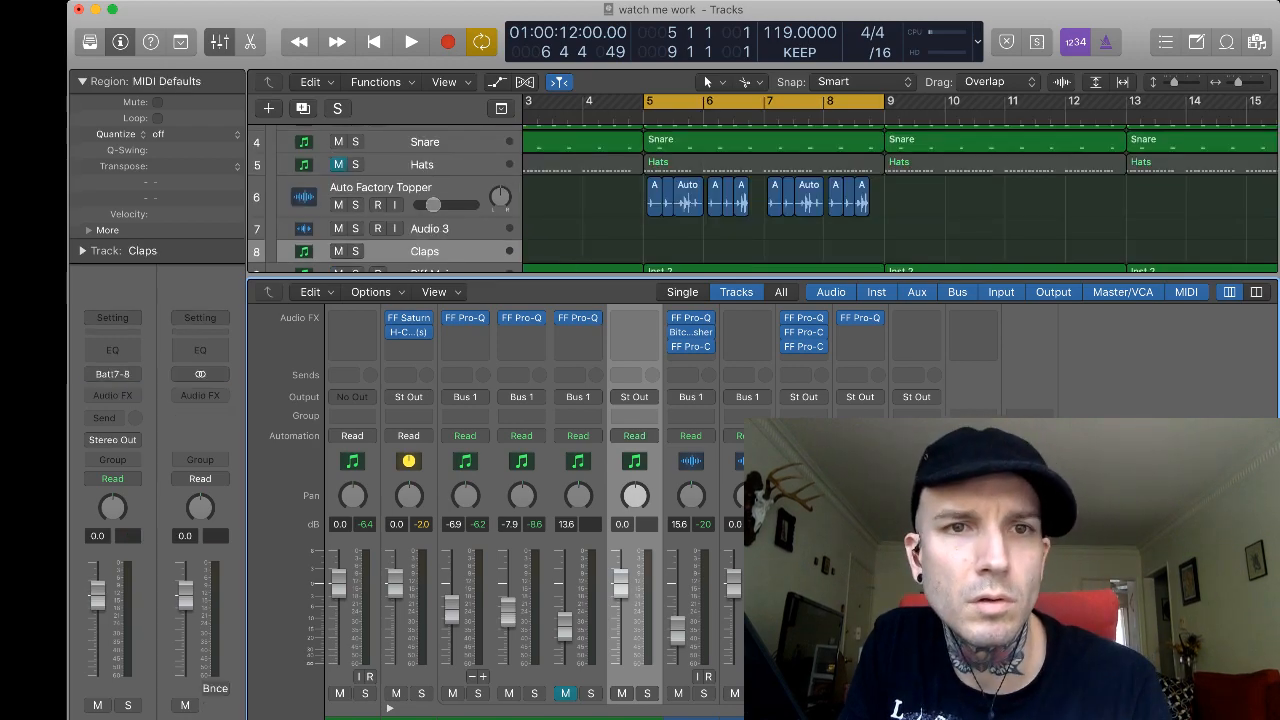
{"action": "left_click_drag", "start_coordinate": [621, 584], "coordinate": [621, 612]}
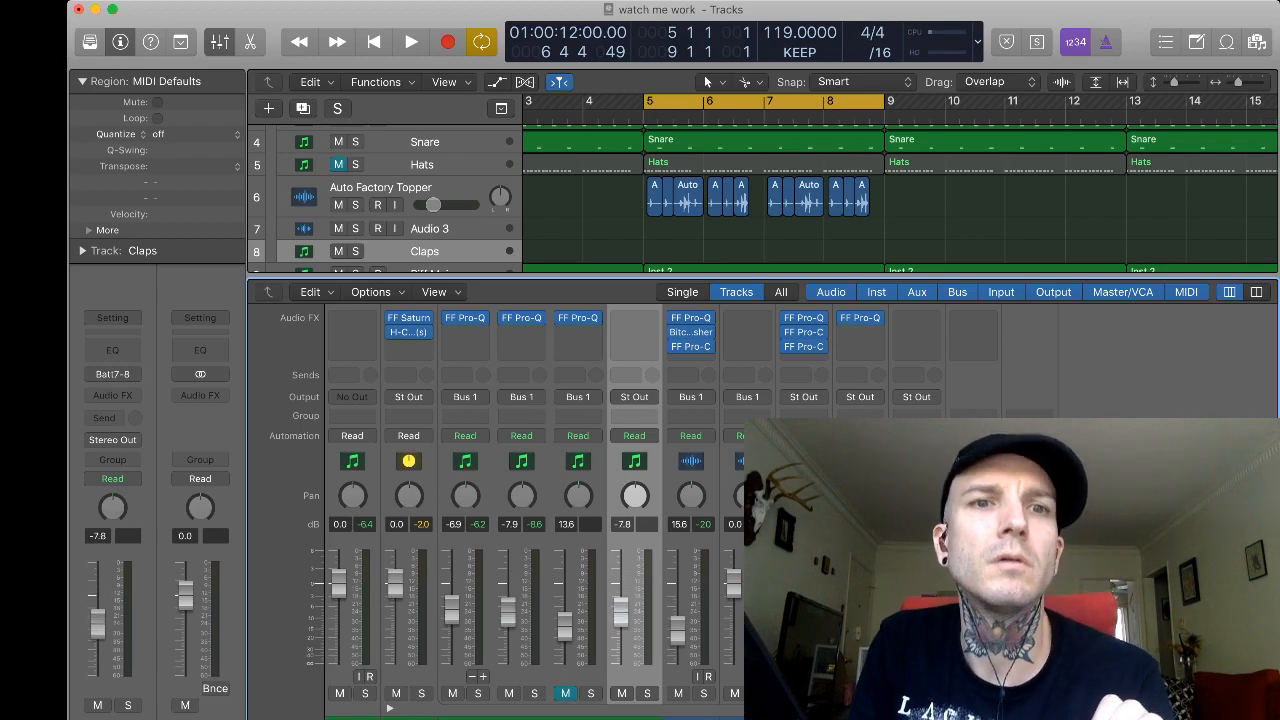
Select the Kick track with its Battery 4 instrument and audition the drums over the cycle from bar 5 to bar 9.
{"action": "scroll", "coordinate": [700, 200], "scroll_direction": "up", "scroll_amount": 3}
{"action": "key", "text": "space"}
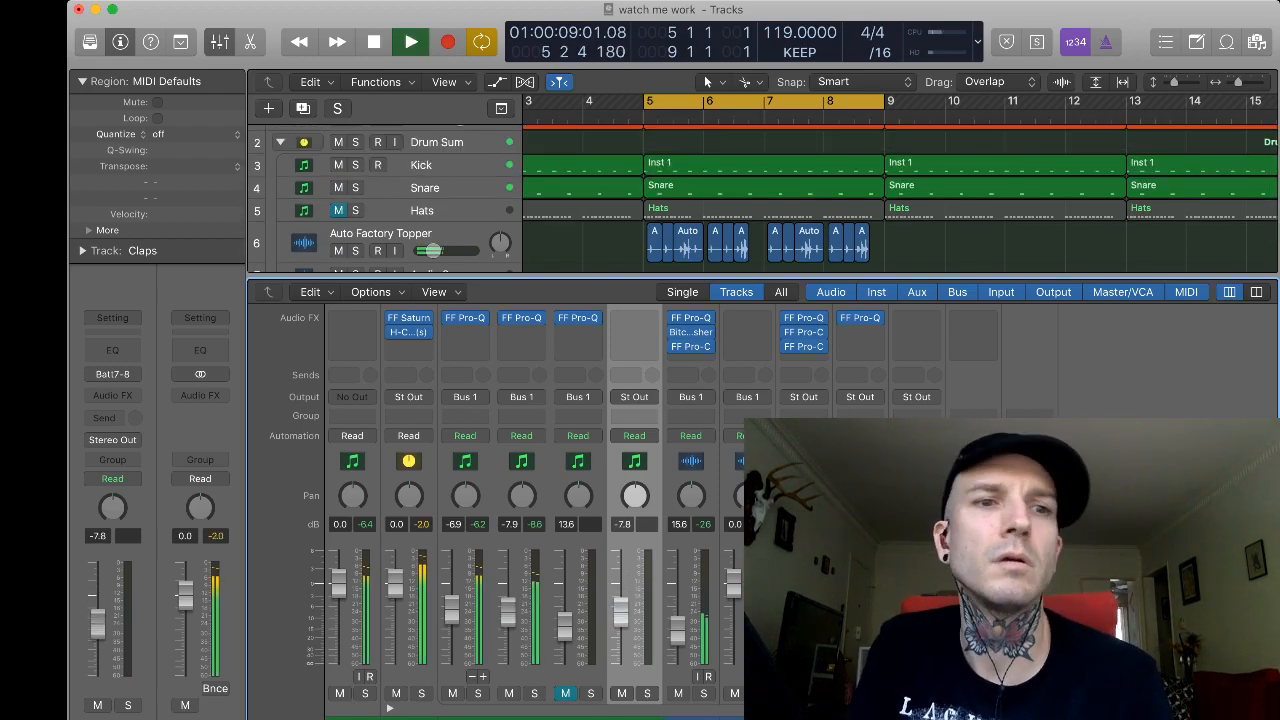
{"action": "left_click", "coordinate": [440, 142]}
{"action": "left_click", "coordinate": [436, 165]}
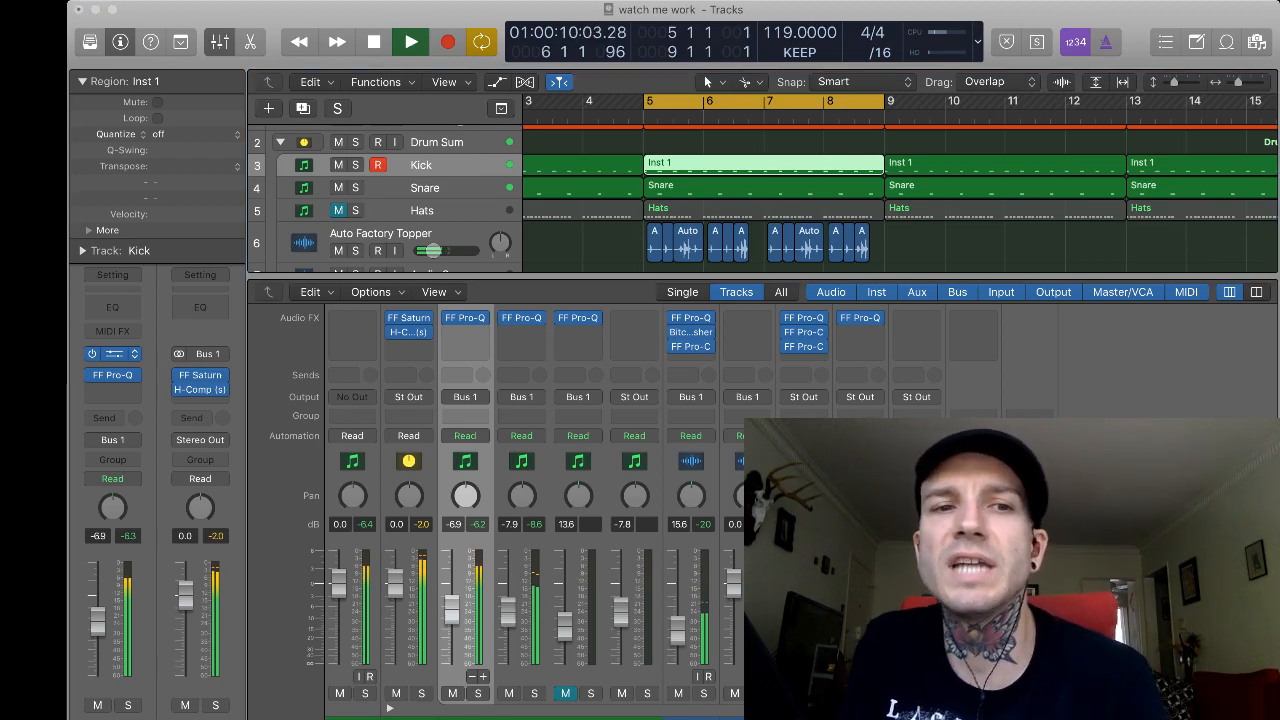
{"action": "key", "text": "space"}
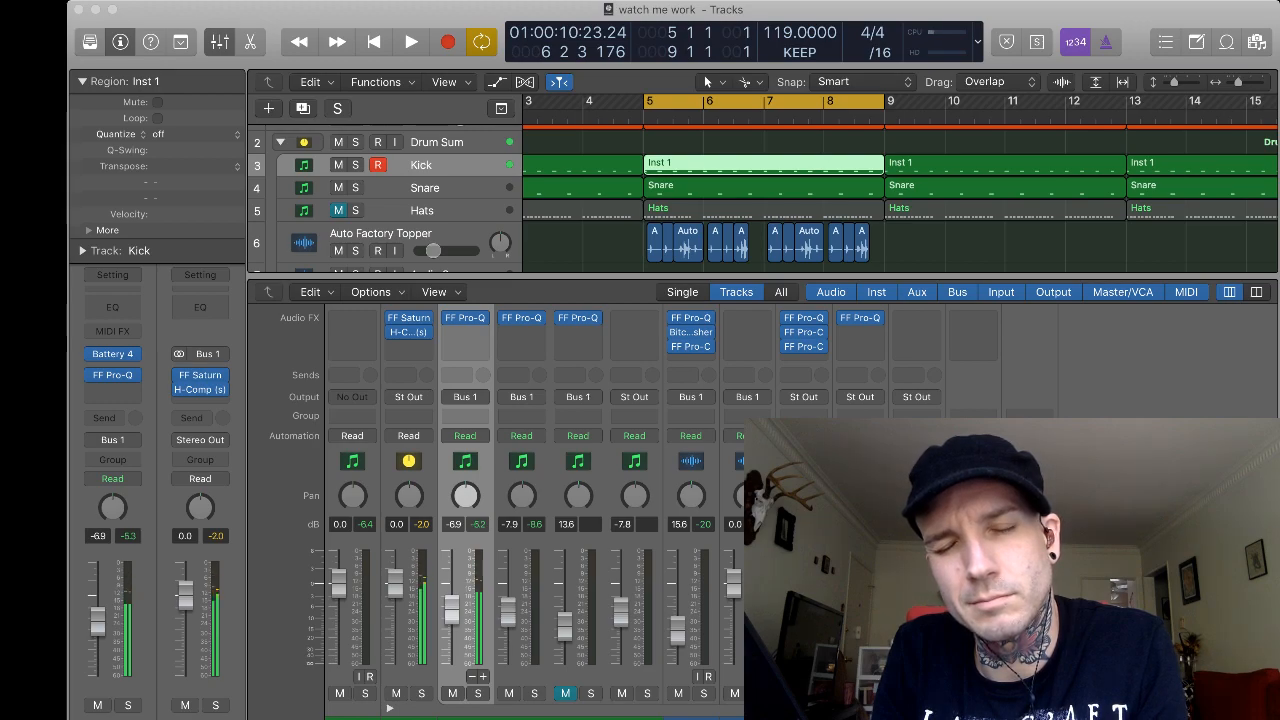
{"action": "key", "text": "space"}
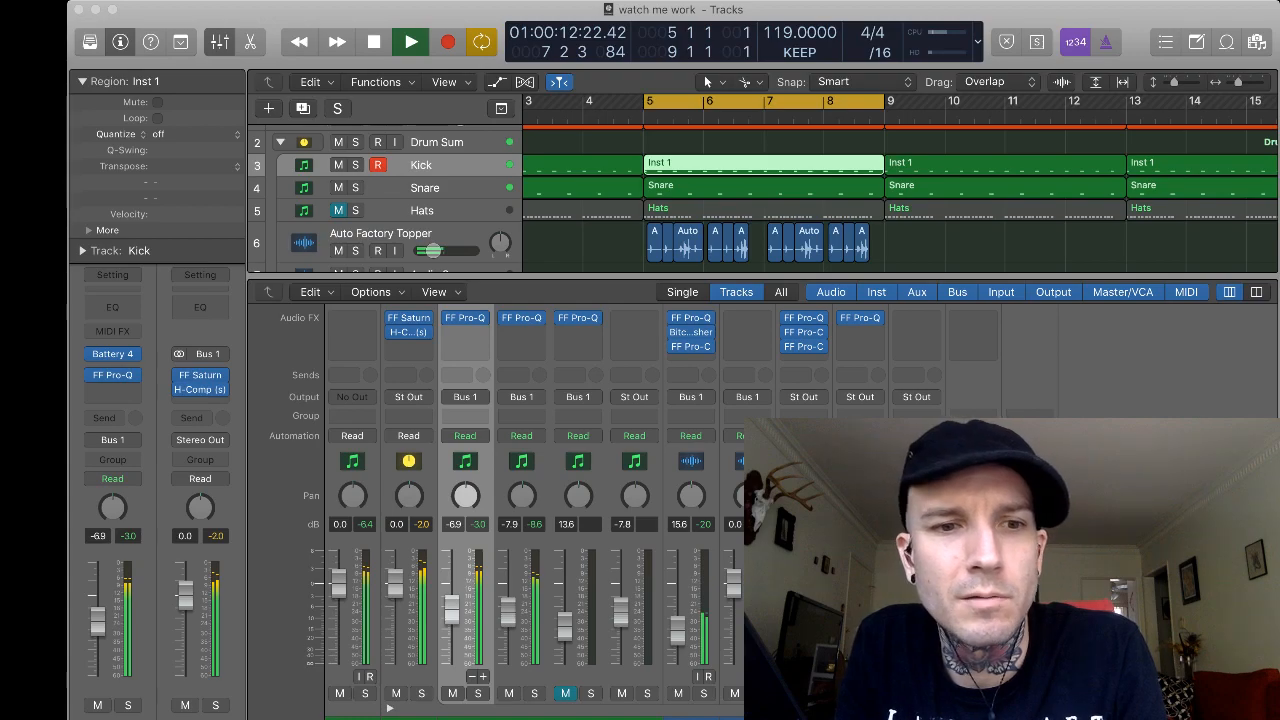
{"action": "key", "text": "space"}
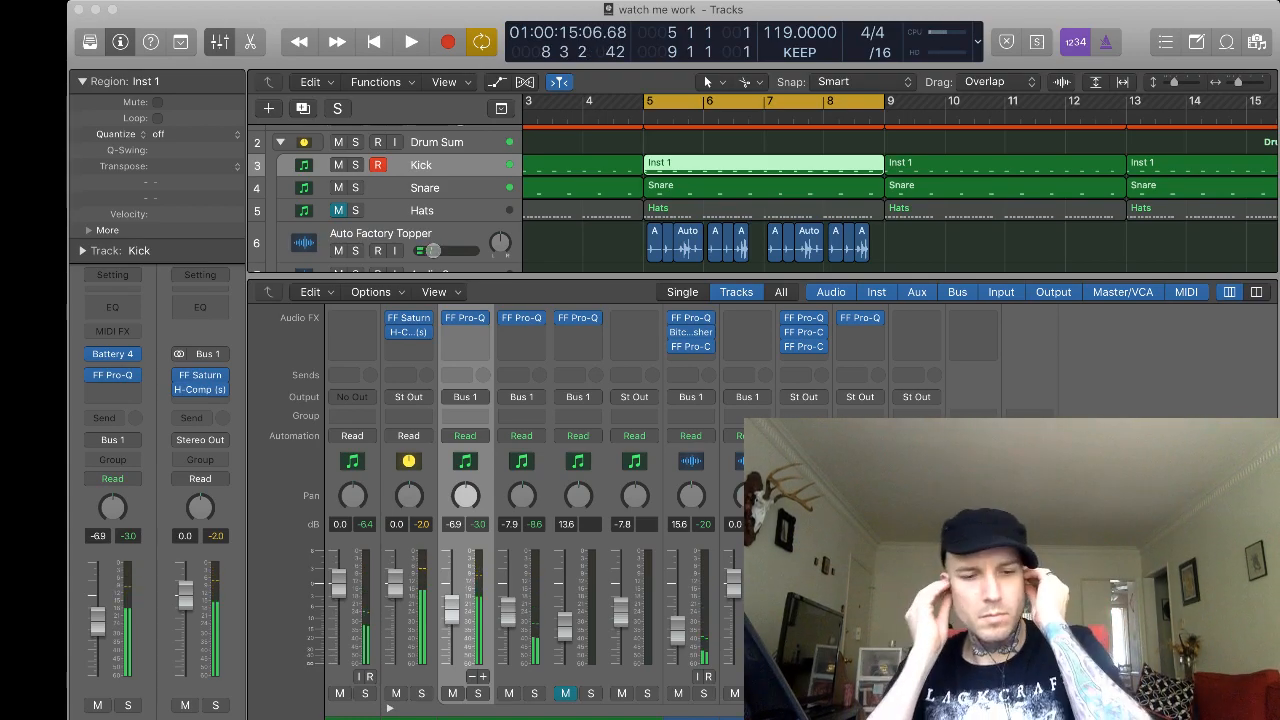
{"action": "key", "text": "space"}
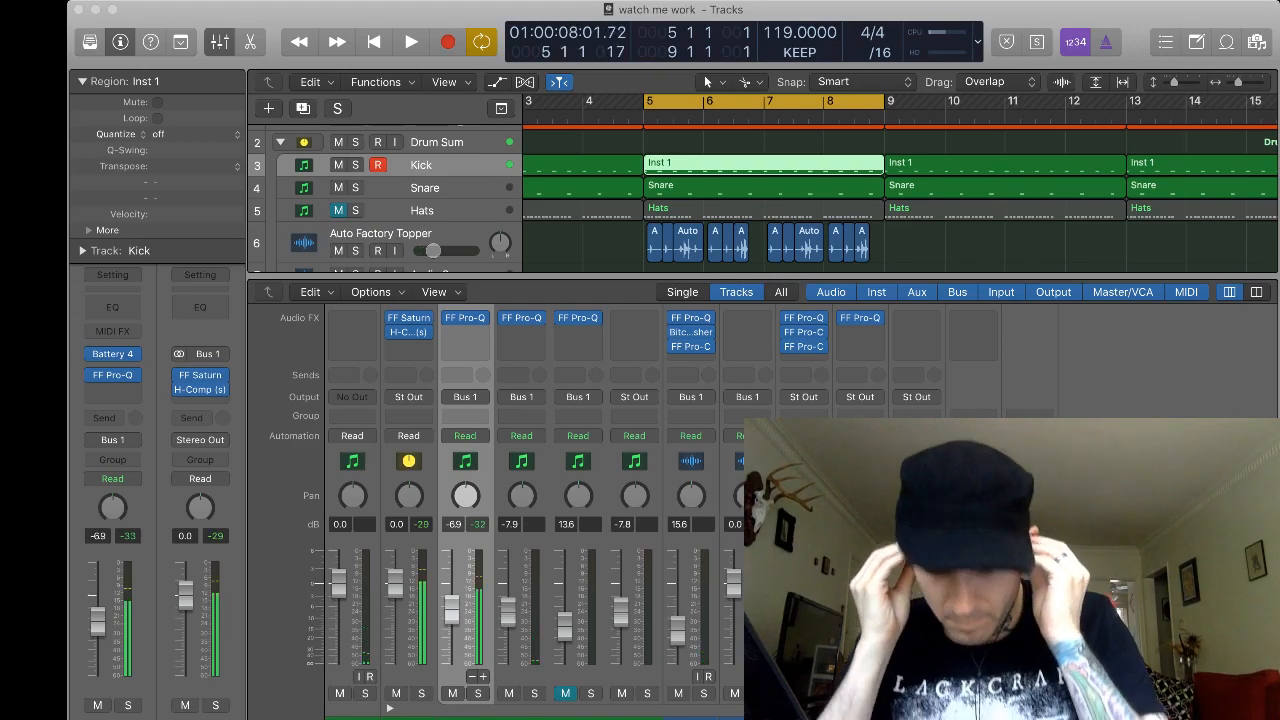
{"action": "key", "text": "space"}
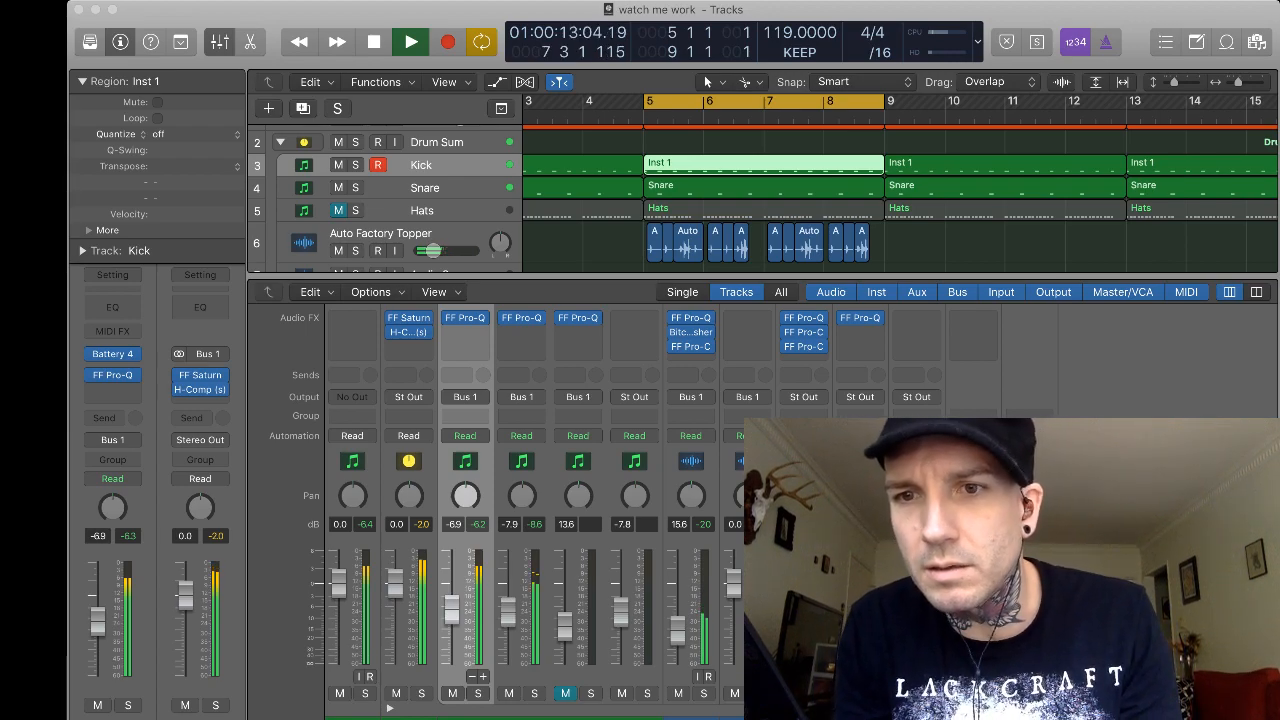
{"action": "key", "text": "space"}
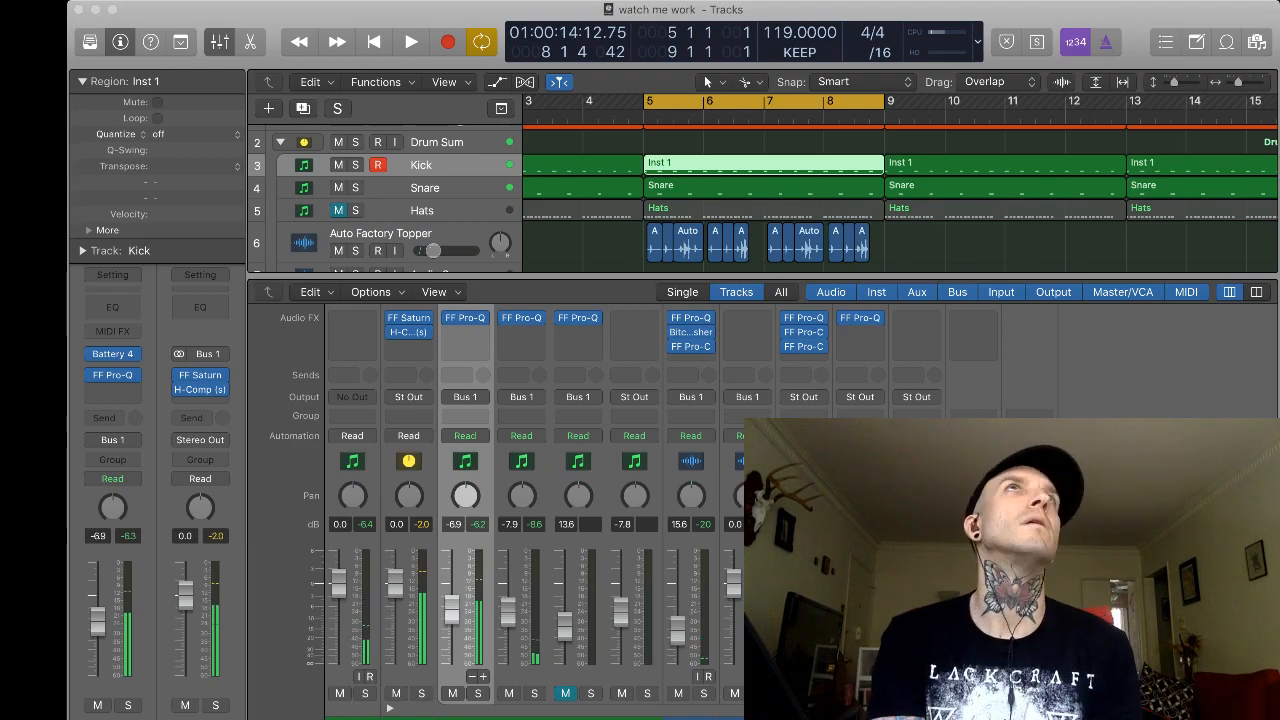
{"action": "key", "text": "space"}
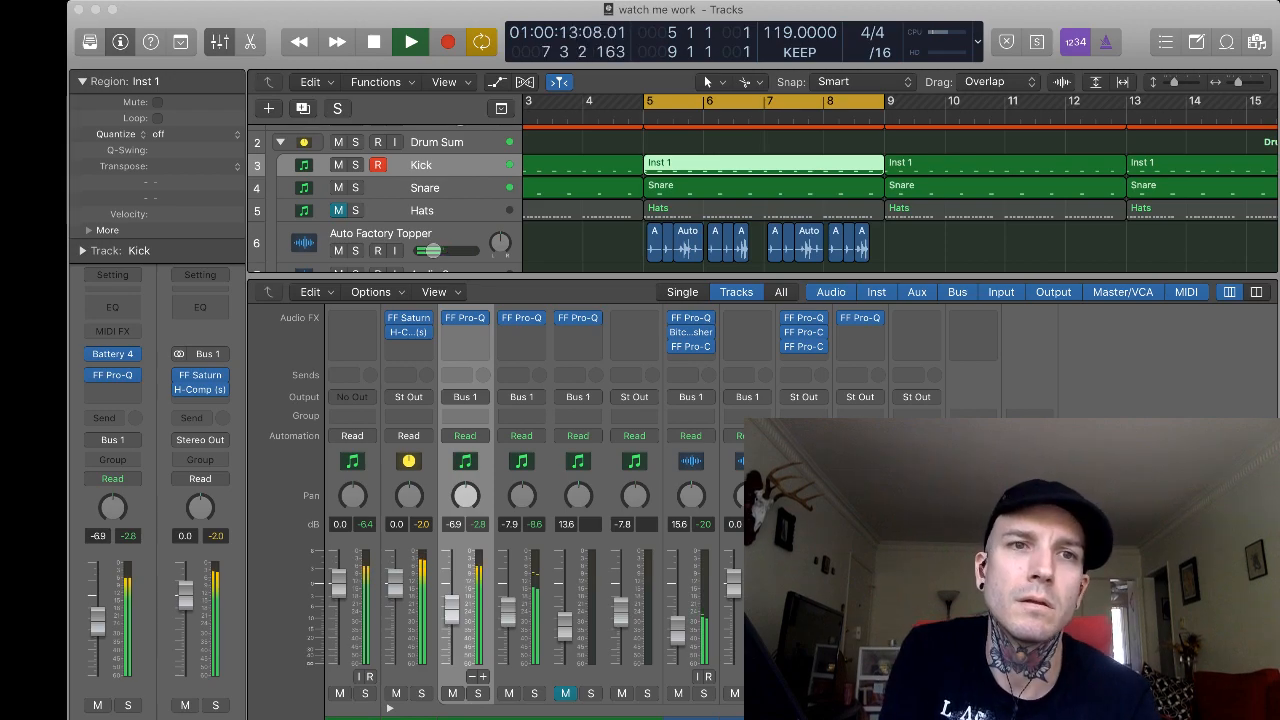
{"action": "key", "text": "space"}
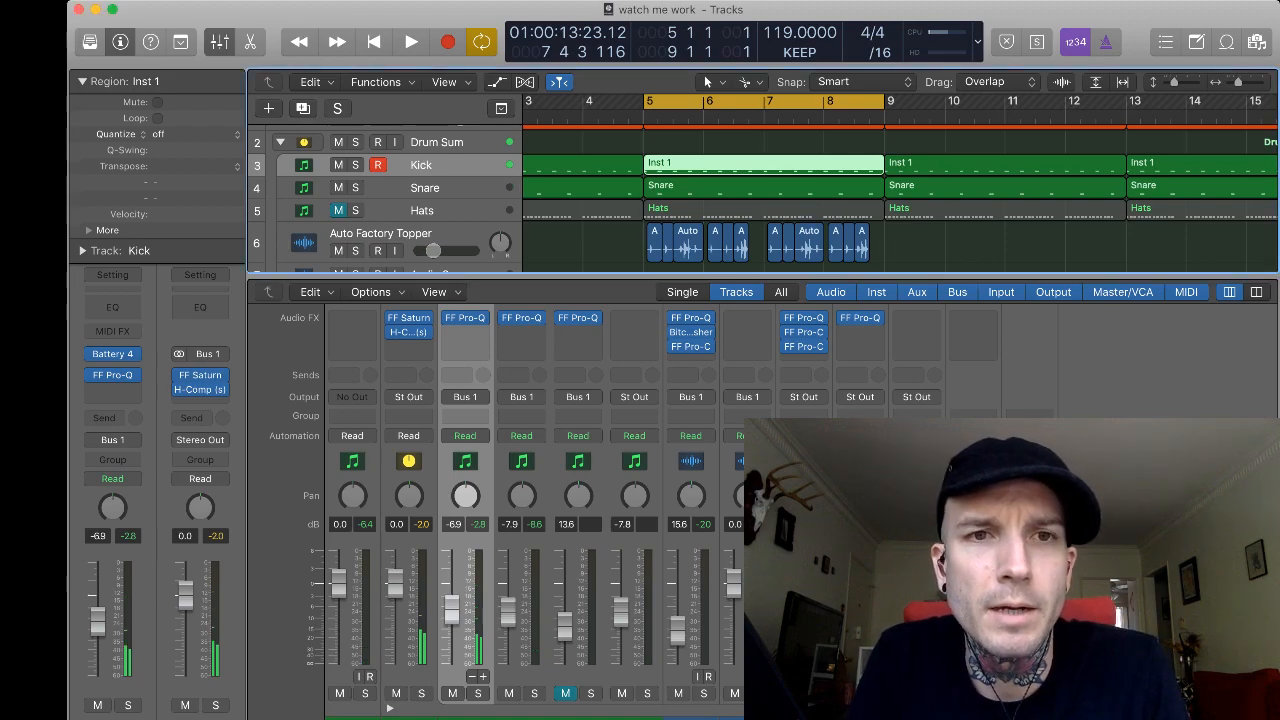
Move the Claps track directly below Snare and create a Claps region spanning bar 5 to bar 9.
{"action": "scroll", "coordinate": [760, 190], "scroll_direction": "down", "scroll_amount": 5}
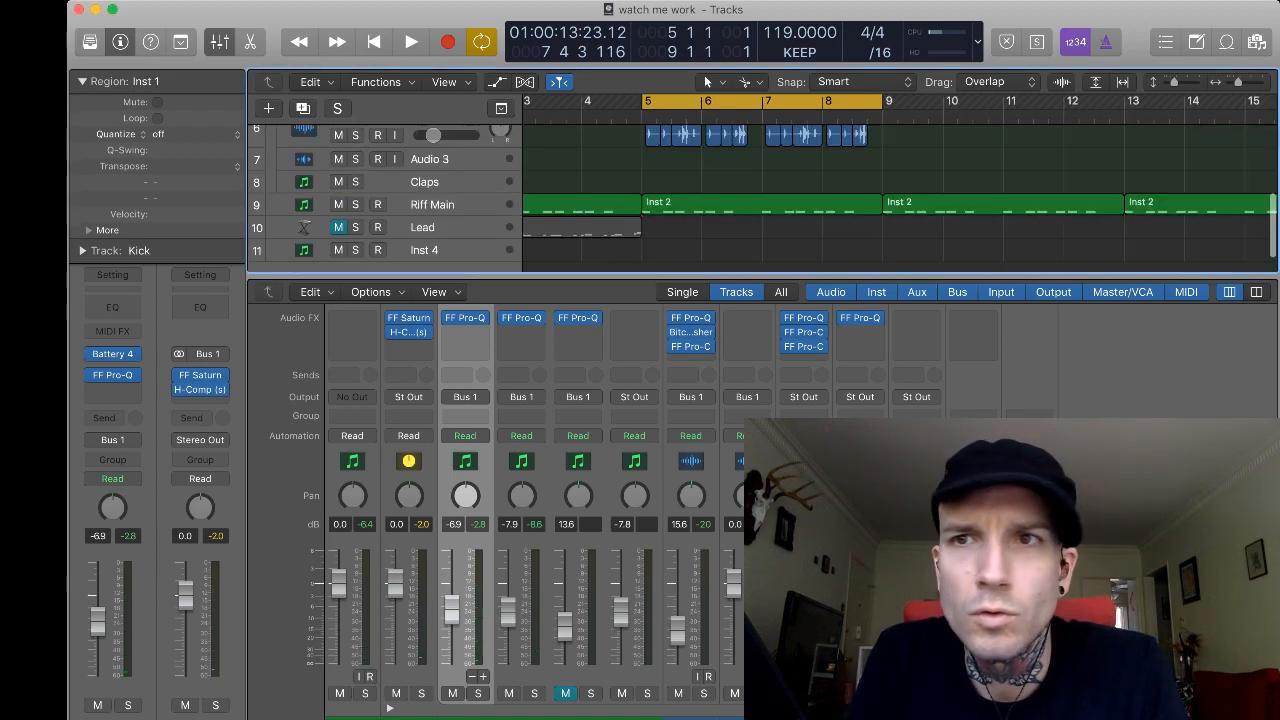
{"action": "scroll", "coordinate": [760, 190], "scroll_direction": "up", "scroll_amount": 3}
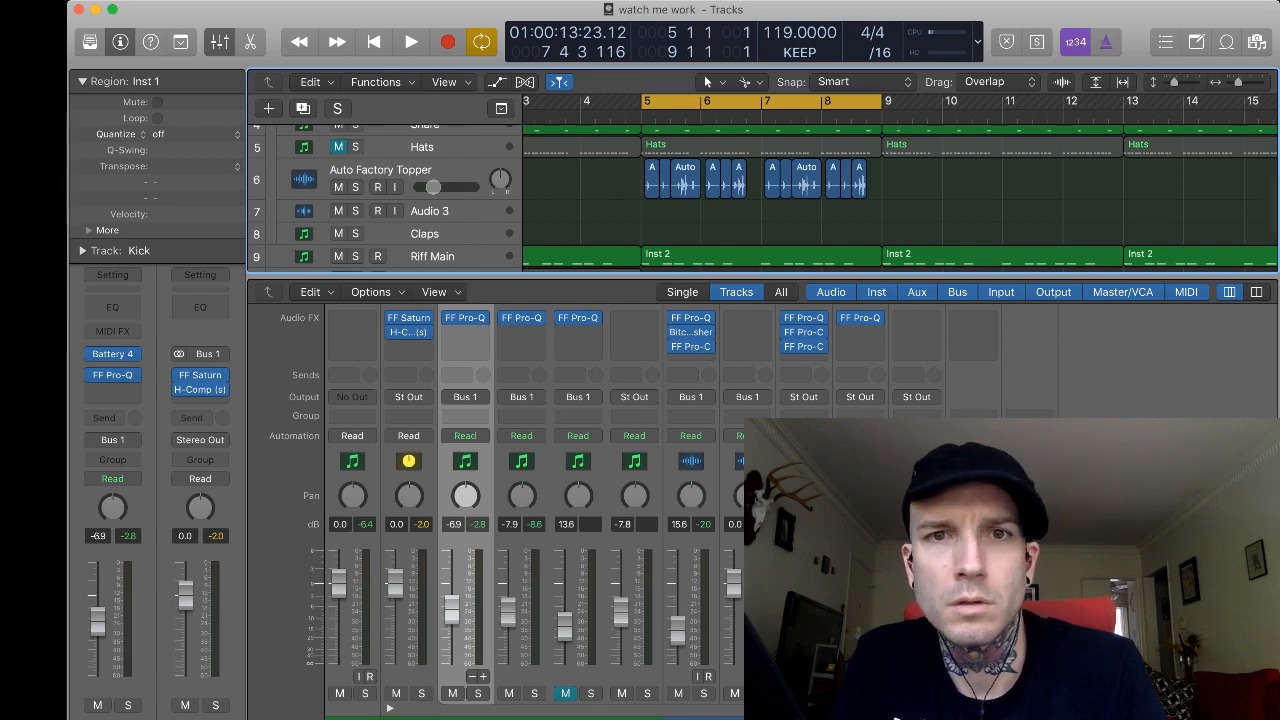
{"action": "left_click_drag", "start_coordinate": [424, 234], "coordinate": [424, 145]}
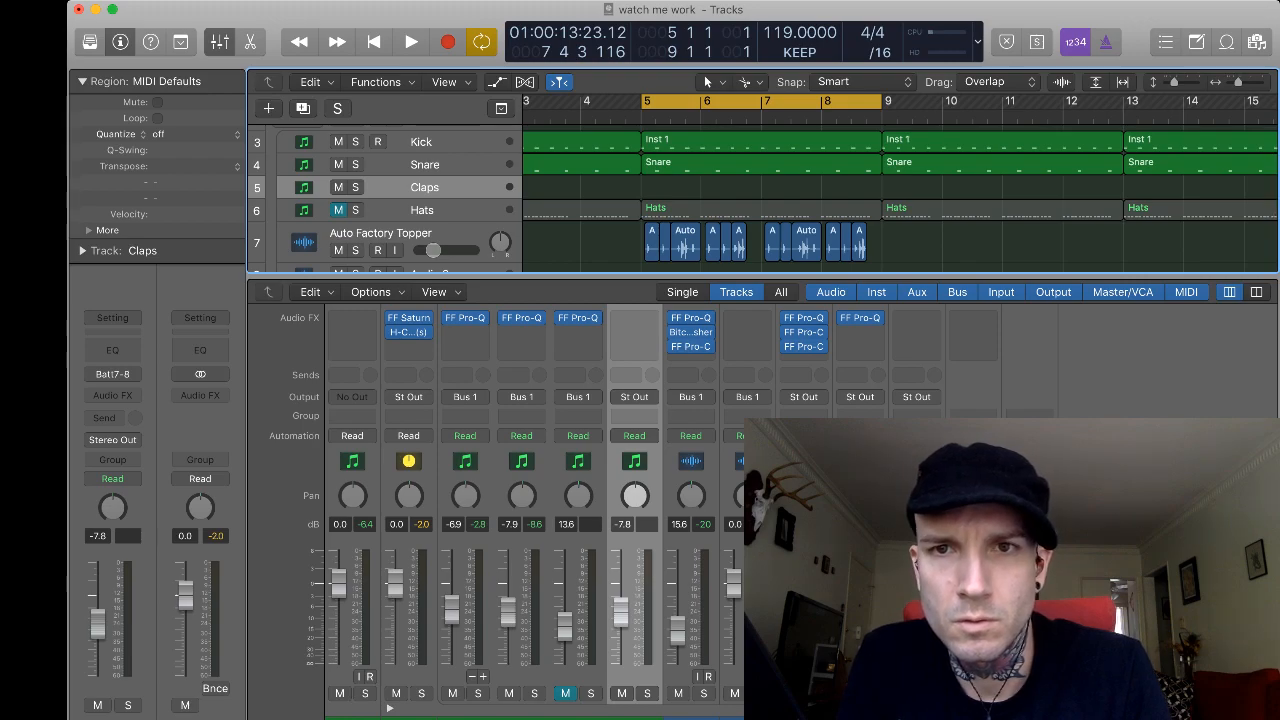
{"action": "left_click", "coordinate": [646, 187], "text": "super"}
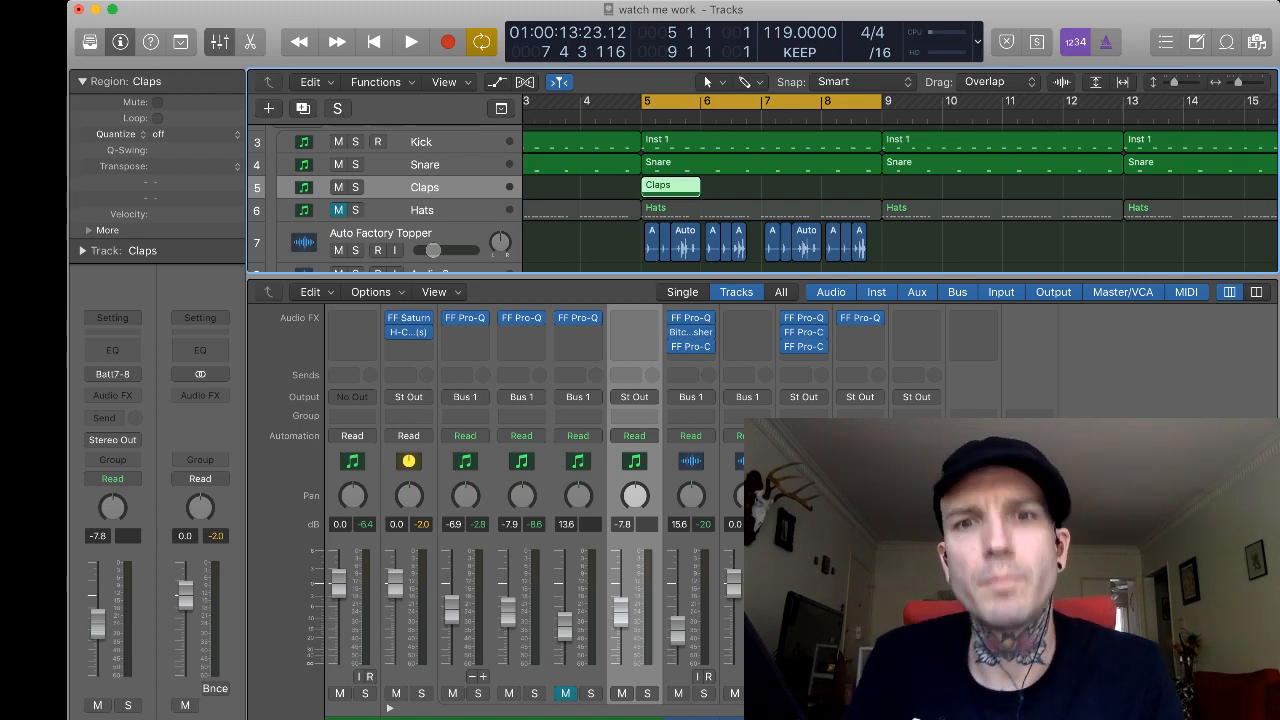
{"action": "left_click_drag", "start_coordinate": [700, 192], "coordinate": [881, 192]}
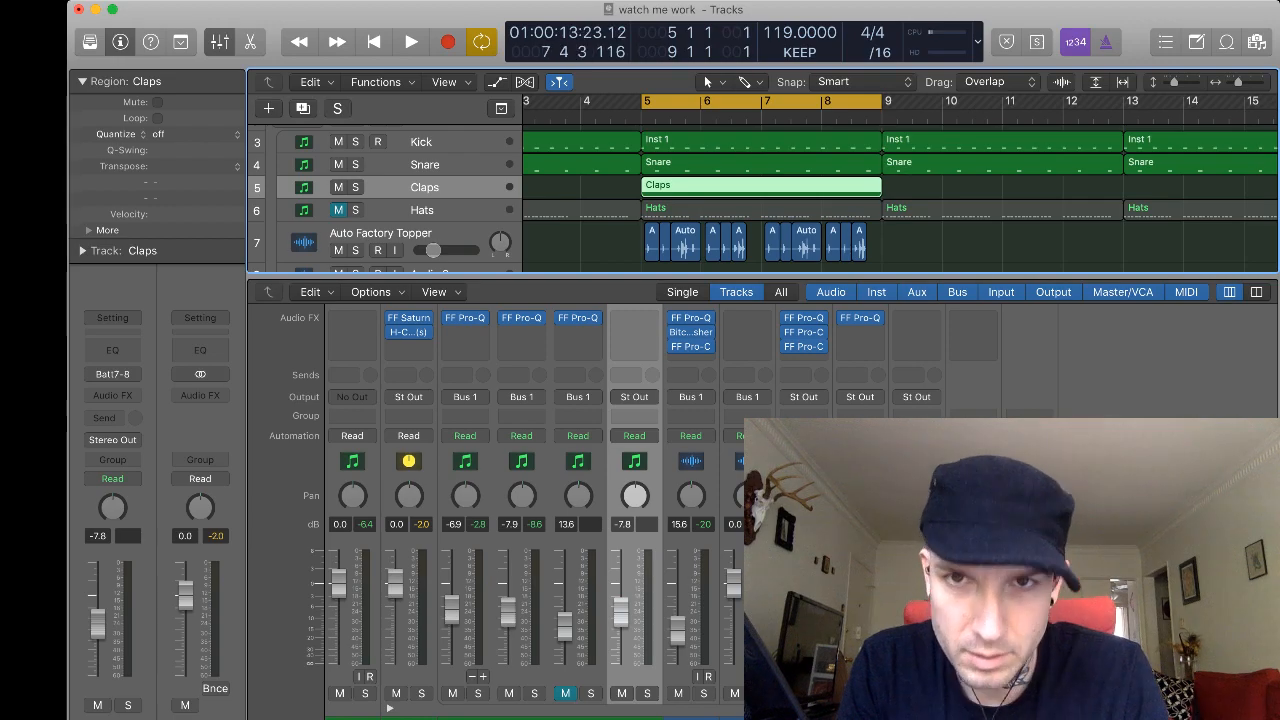
Open the Claps region's notes, audition the loop, and add an E1 note on beat 4 of bar 5.
{"action": "key", "text": "p"}
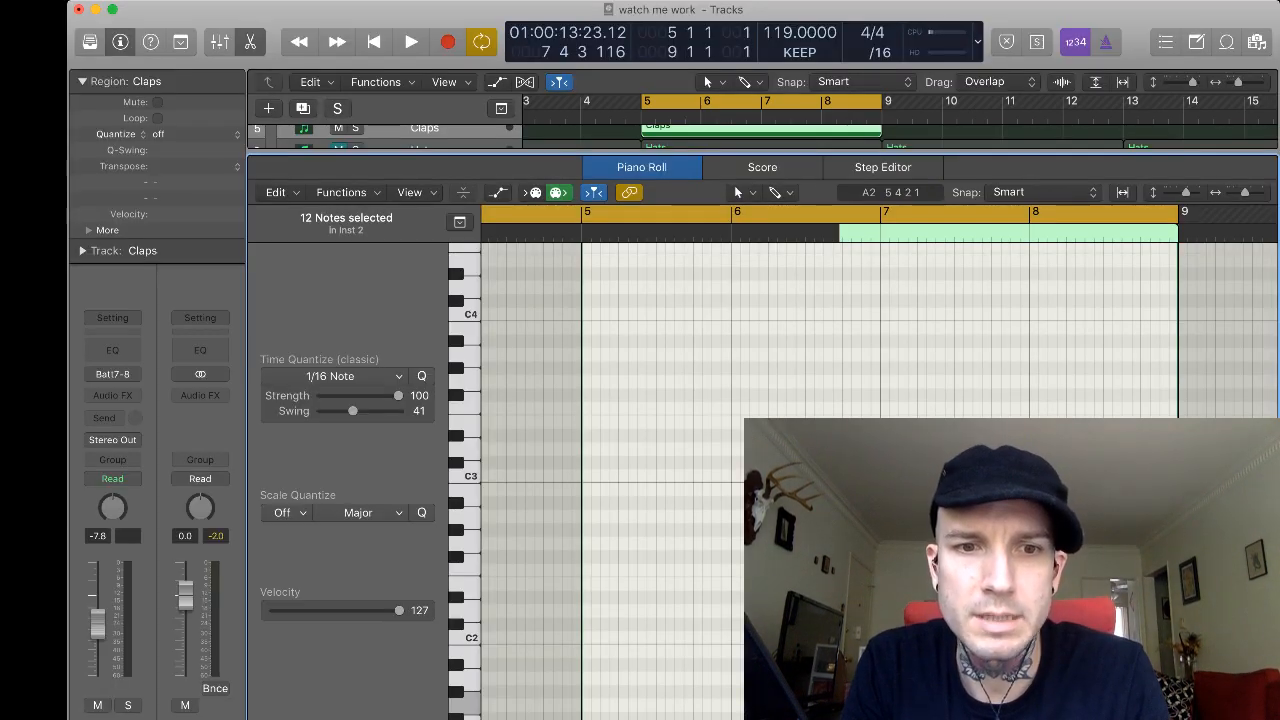
{"action": "key", "text": "space"}
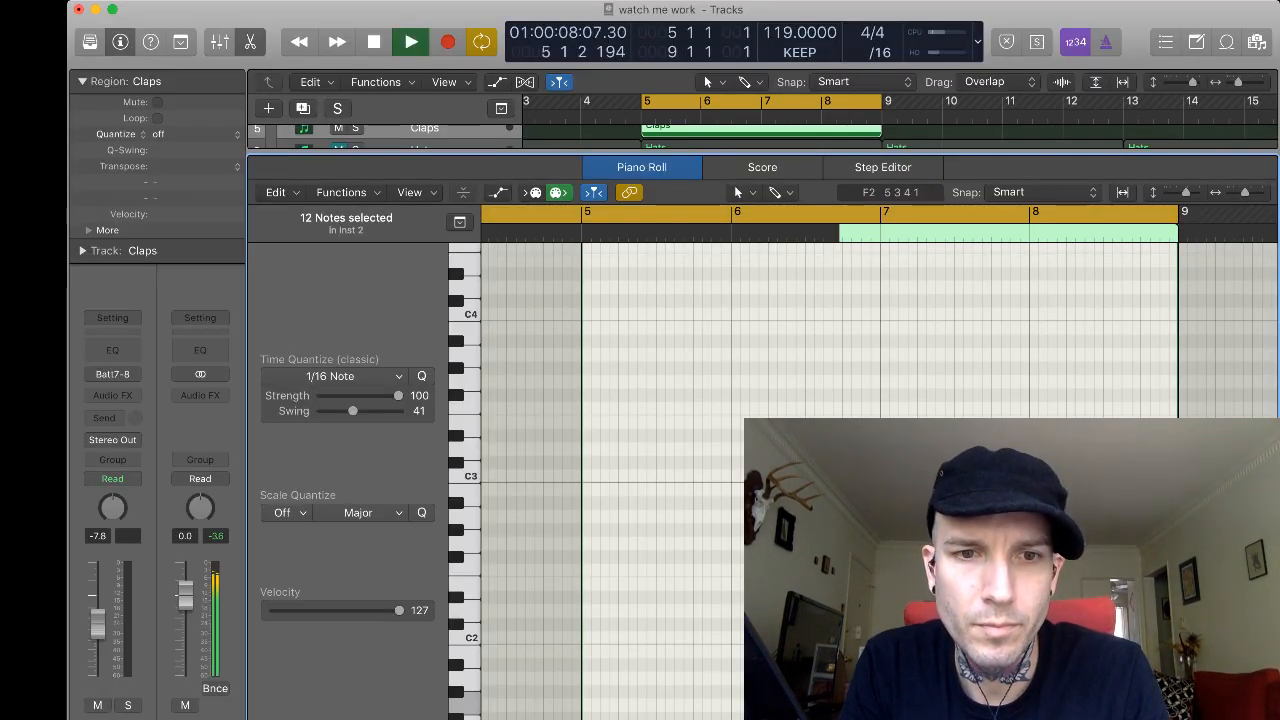
{"action": "key", "text": "space"}
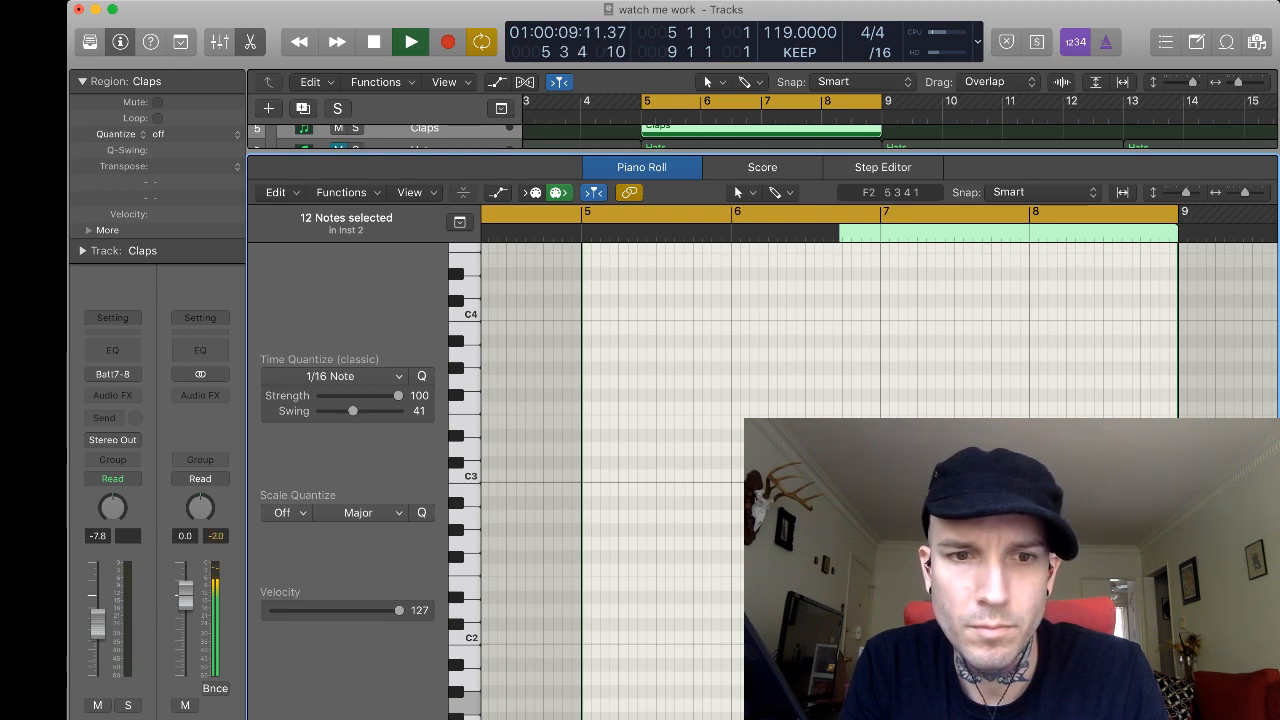
{"action": "scroll", "coordinate": [660, 480], "scroll_direction": "down", "scroll_amount": 2}
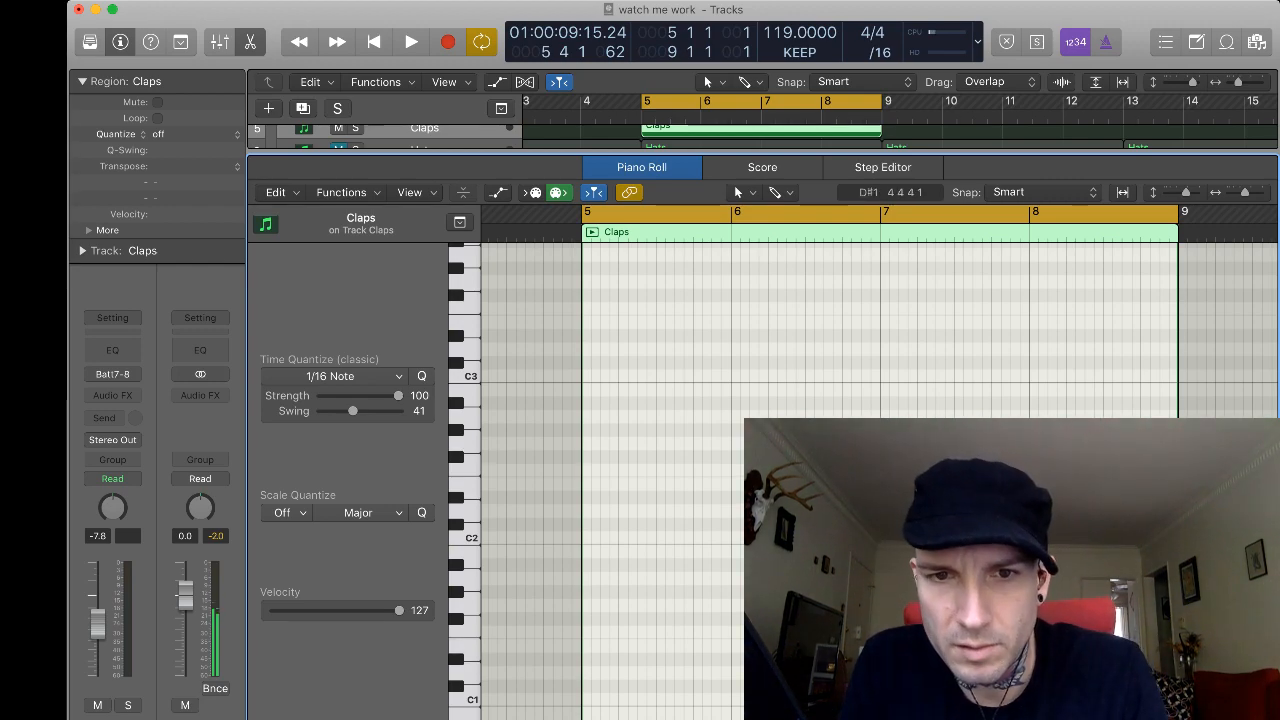
{"action": "left_click", "coordinate": [698, 646], "text": "super"}
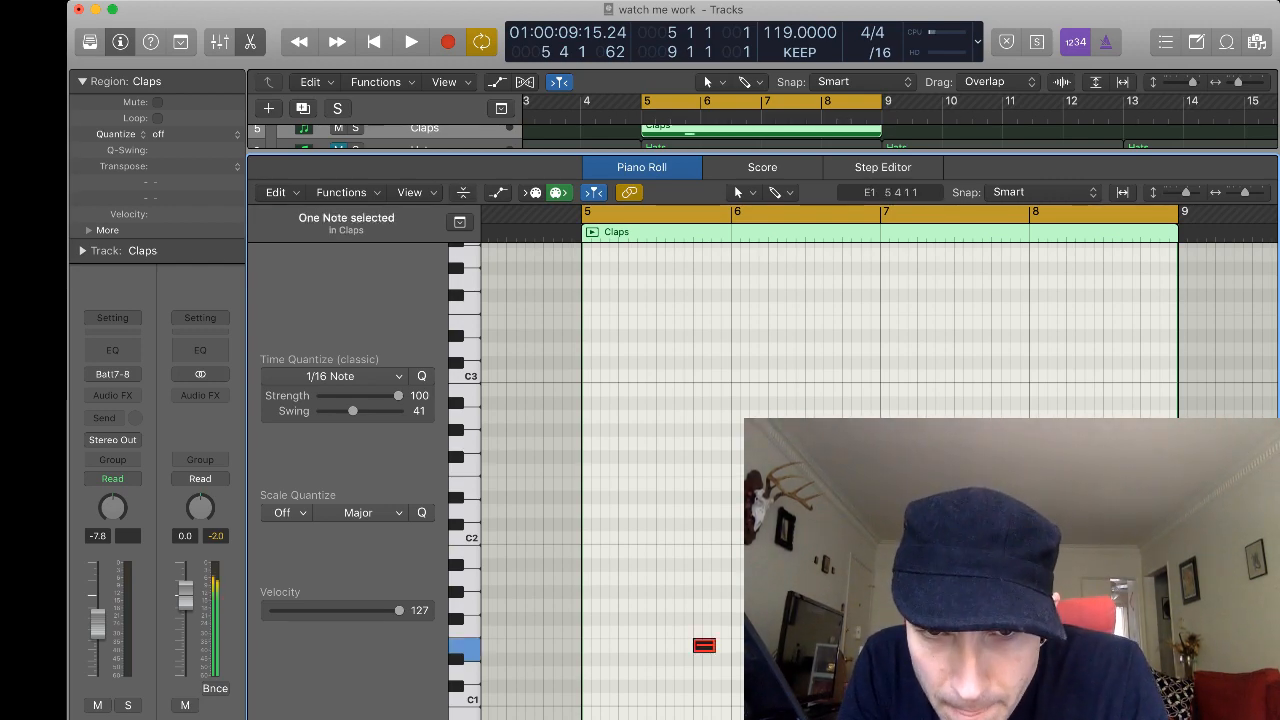
Shift the E1 clap note slightly ahead of beat 4 in bar 5 and audition its timing.
{"action": "left_click_drag", "start_coordinate": [1245, 192], "coordinate": [1251, 192]}
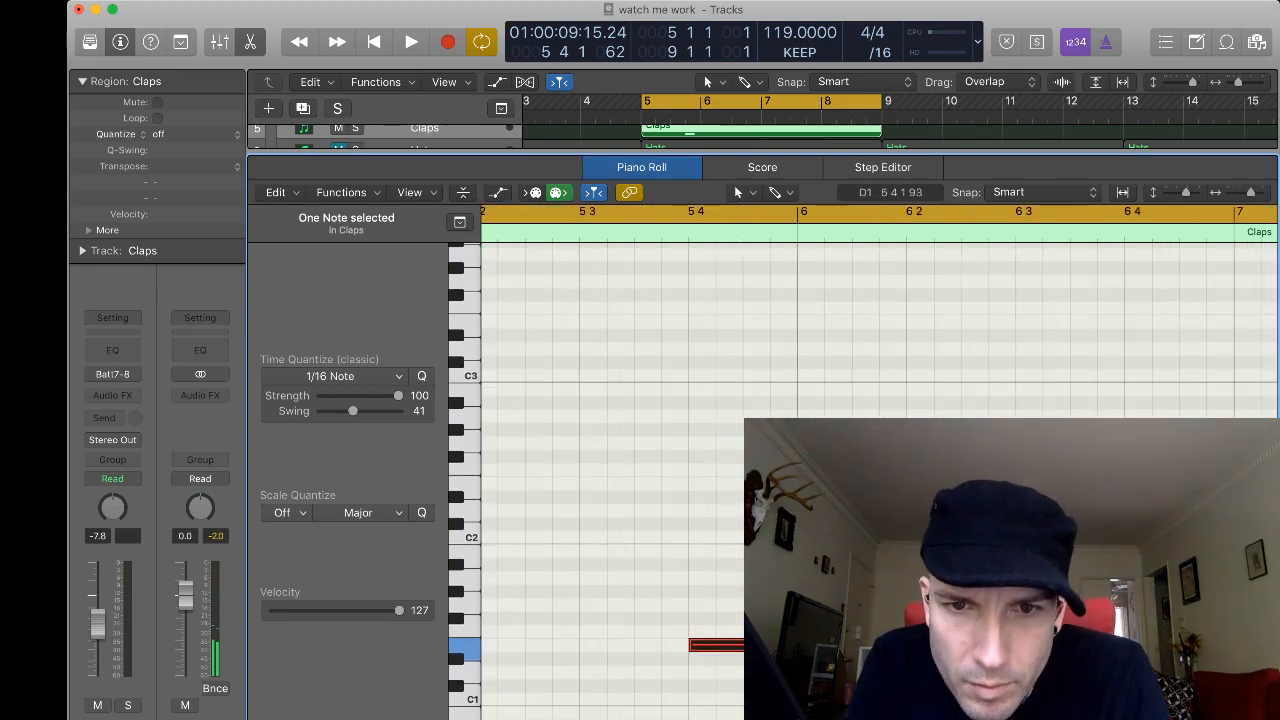
{"action": "left_click", "coordinate": [660, 646]}
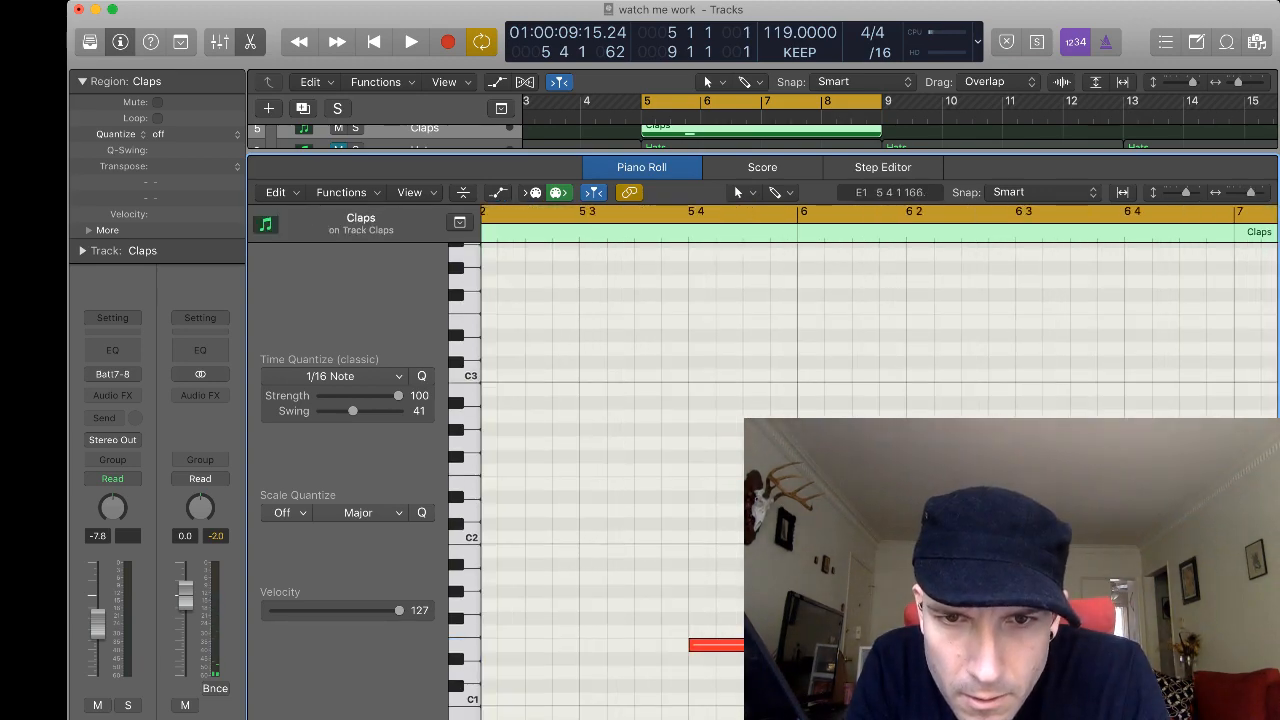
{"action": "key", "text": "super+Right"}
{"action": "left_click", "coordinate": [710, 645]}
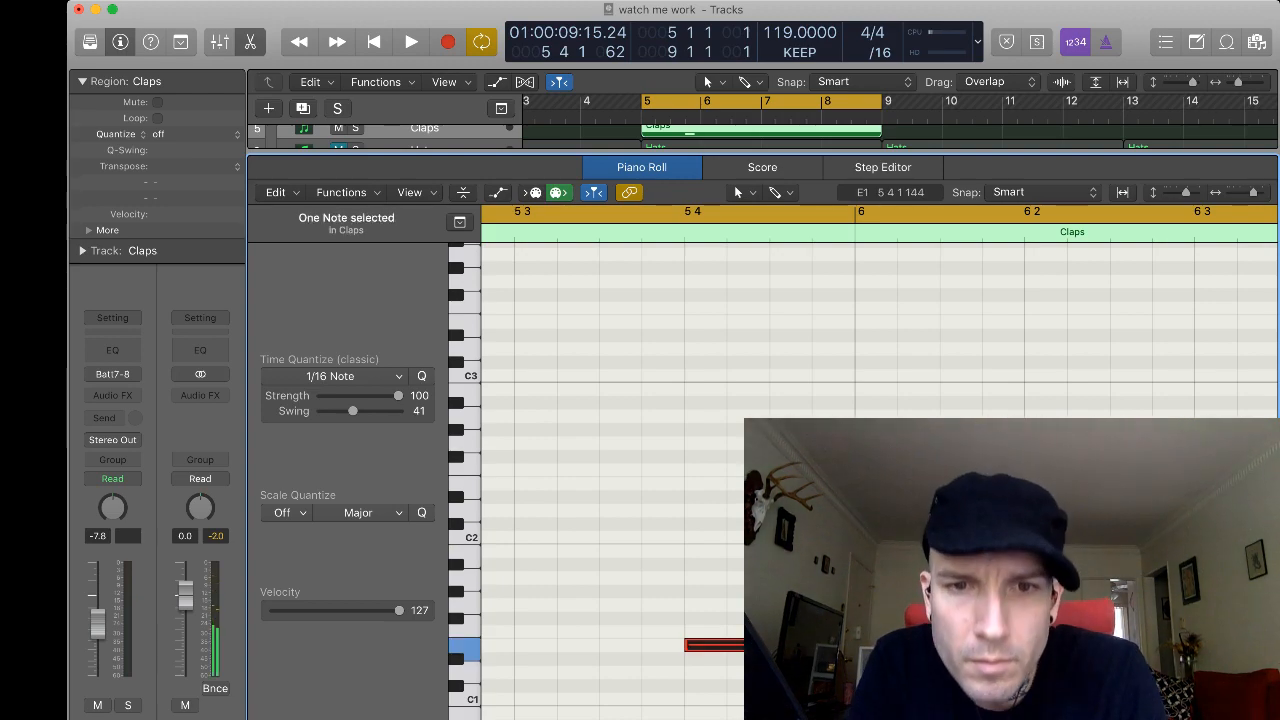
{"action": "left_click", "coordinate": [704, 645]}
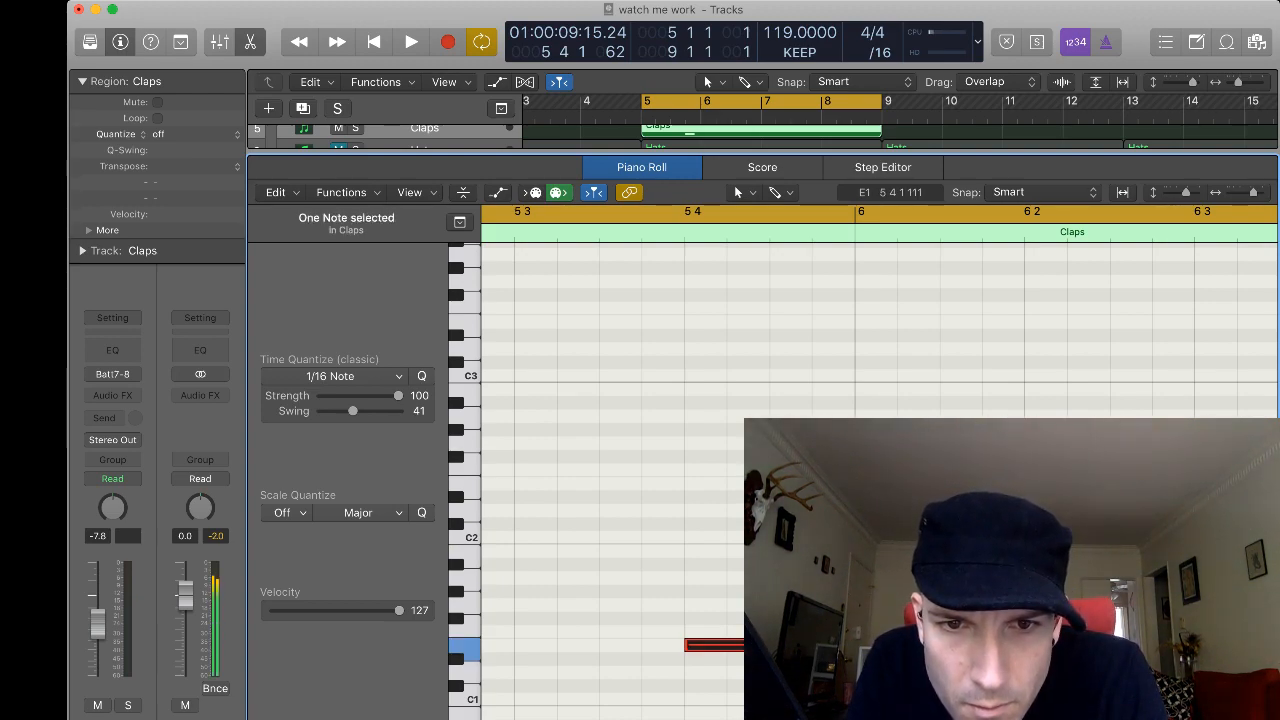
{"action": "key", "text": "super+Right"}
{"action": "key", "text": "super+Right"}
{"action": "key", "text": "super+Right"}
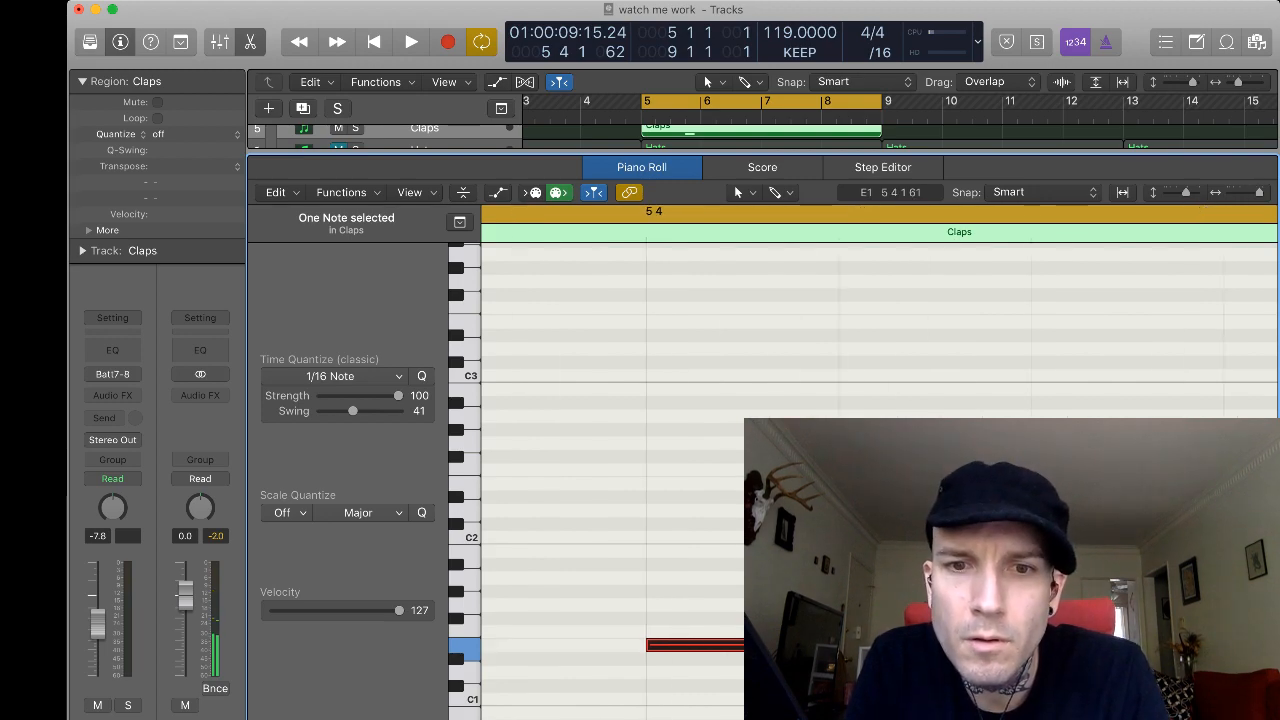
{"action": "left_click_drag", "start_coordinate": [806, 645], "coordinate": [803, 645]}
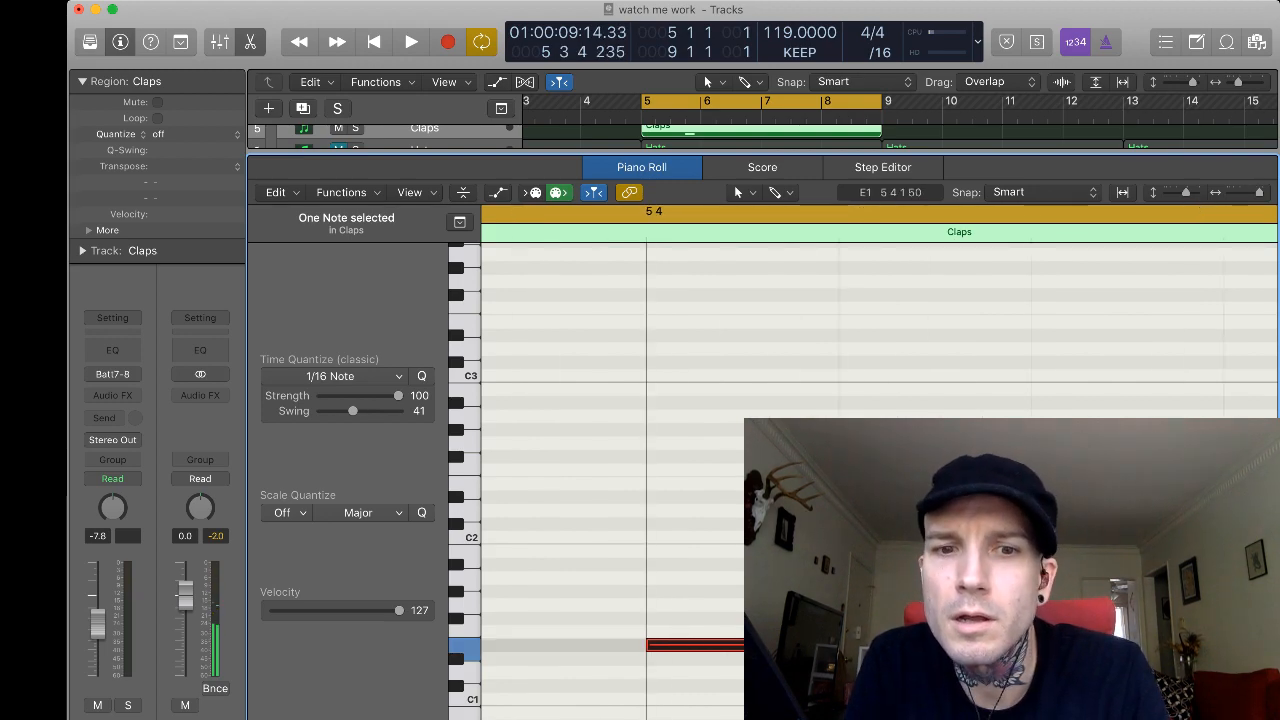
{"action": "key", "text": "space"}
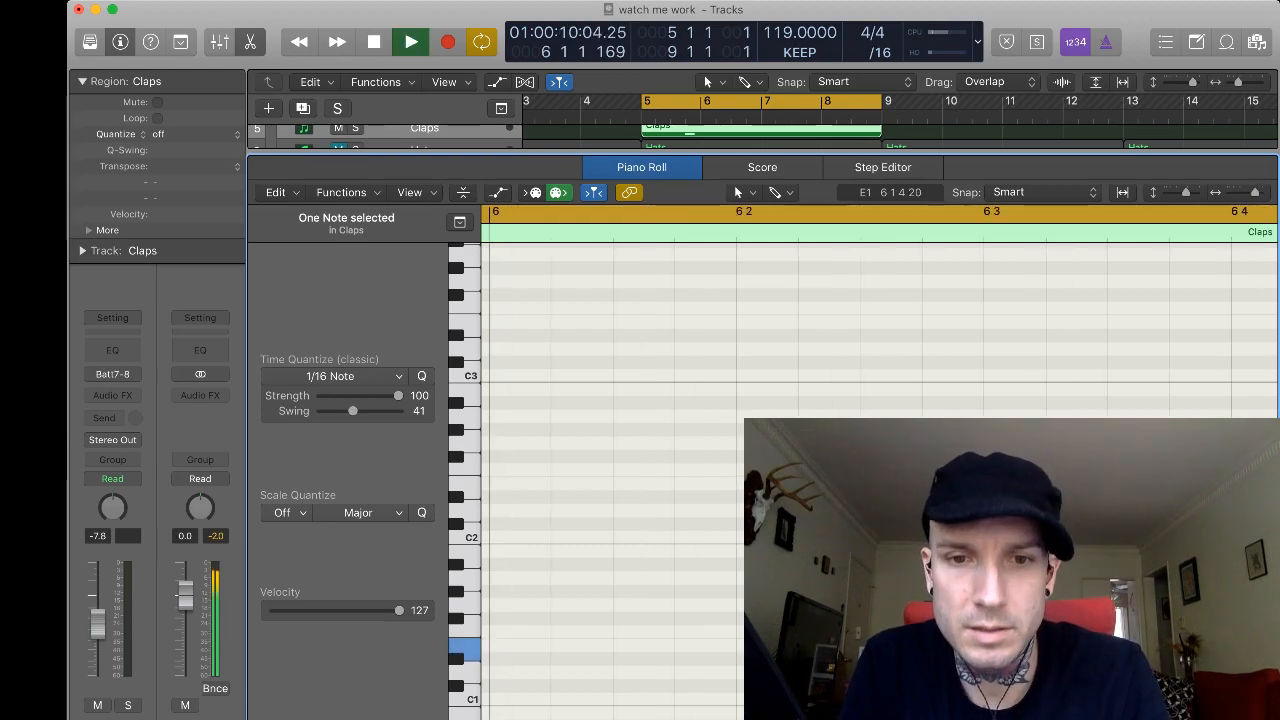
{"action": "key", "text": "space"}
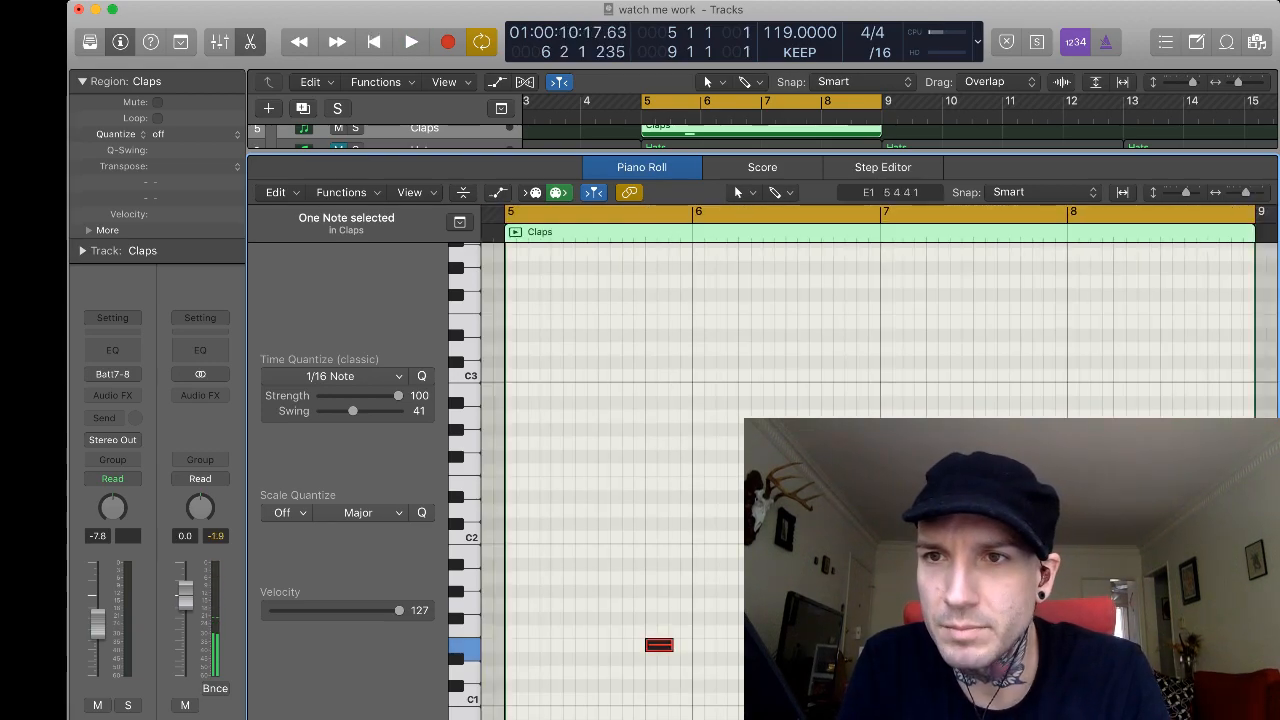
Audition the clap samples on D#1, F1 and E1, and open the Kick track's Battery 4 instrument.
{"action": "scroll", "coordinate": [710, 551], "scroll_direction": "down", "scroll_amount": 3}
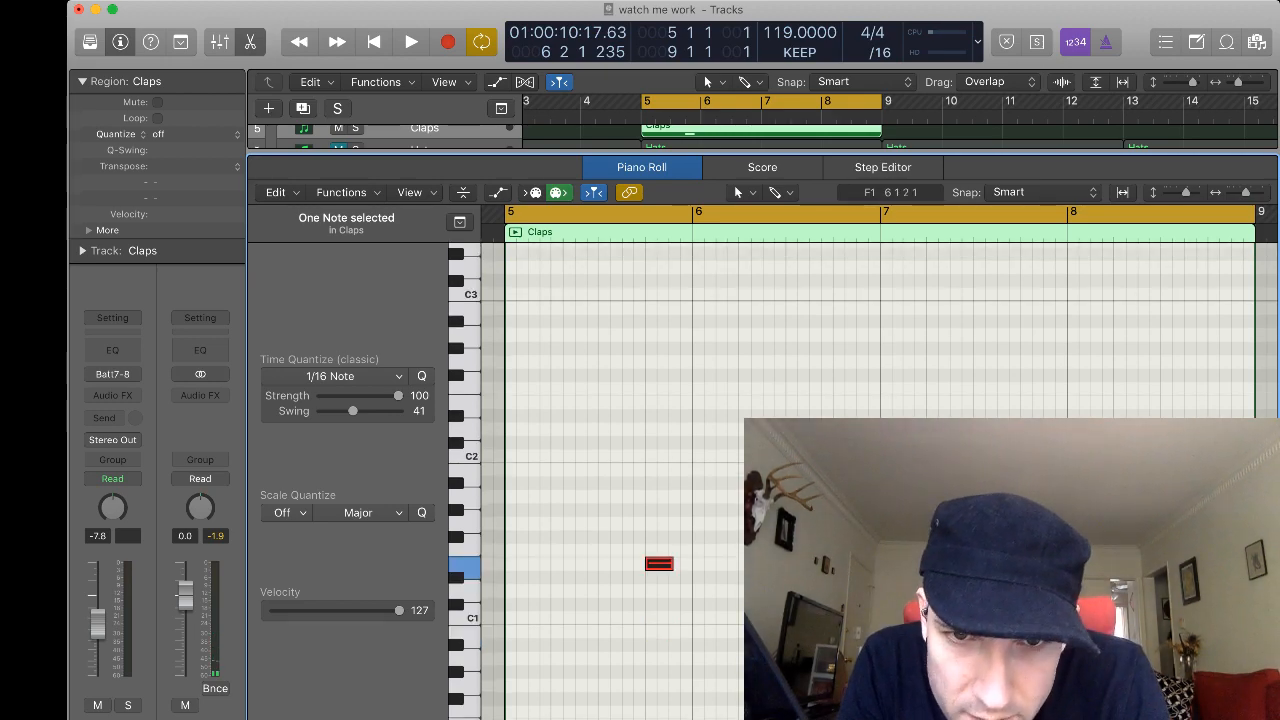
{"action": "left_click_drag", "start_coordinate": [1246, 192], "coordinate": [1252, 192]}
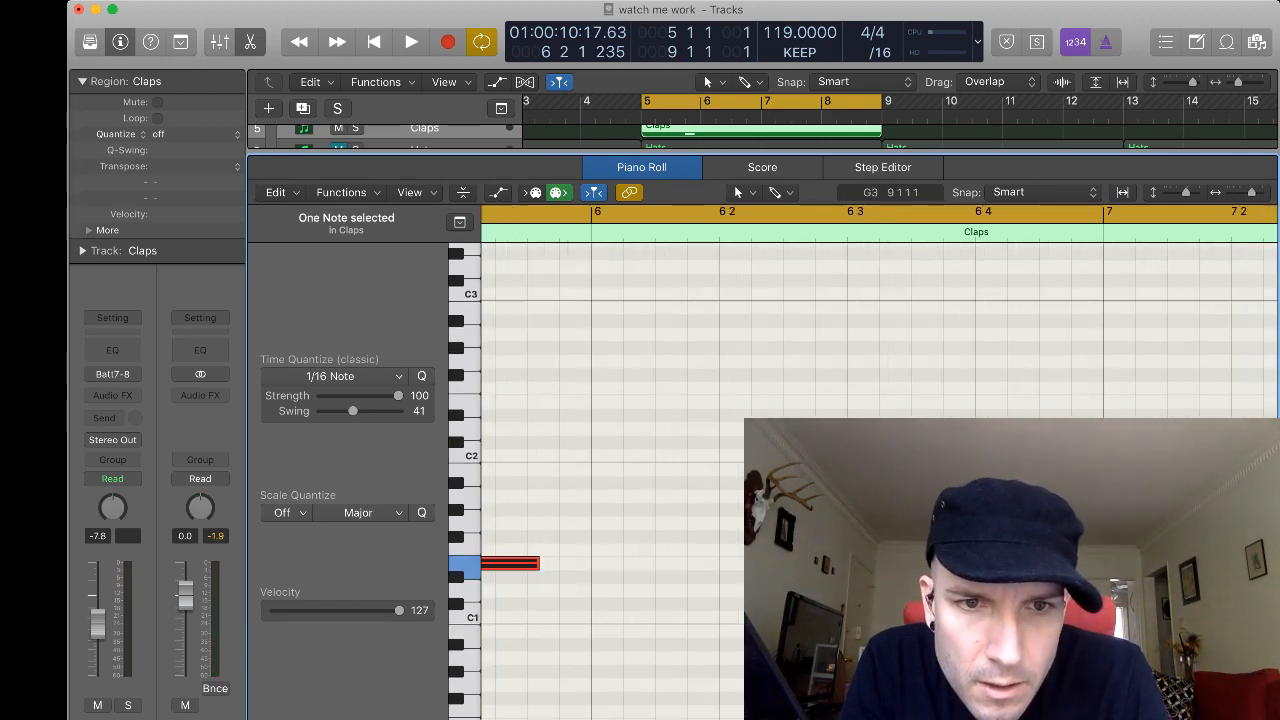
{"action": "scroll", "coordinate": [586, 576], "scroll_direction": "left", "scroll_amount": 5}
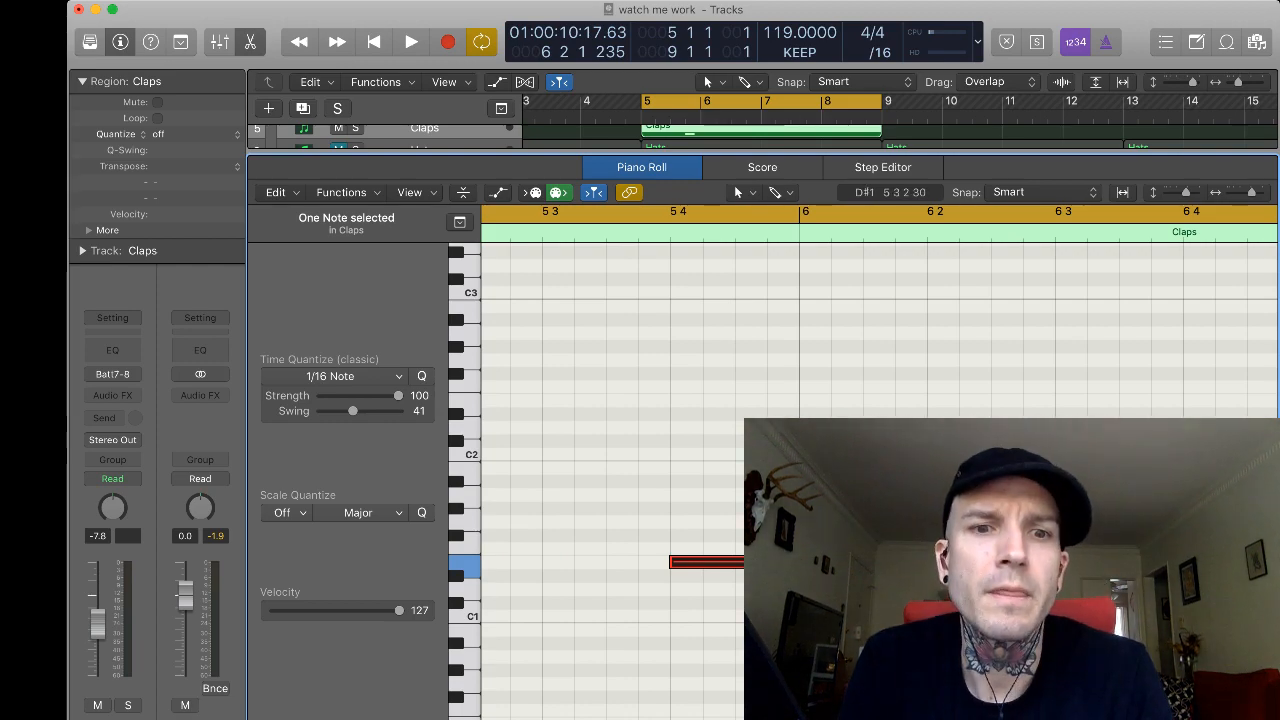
{"action": "left_click", "coordinate": [462, 577]}
{"action": "left_click", "coordinate": [470, 545]}
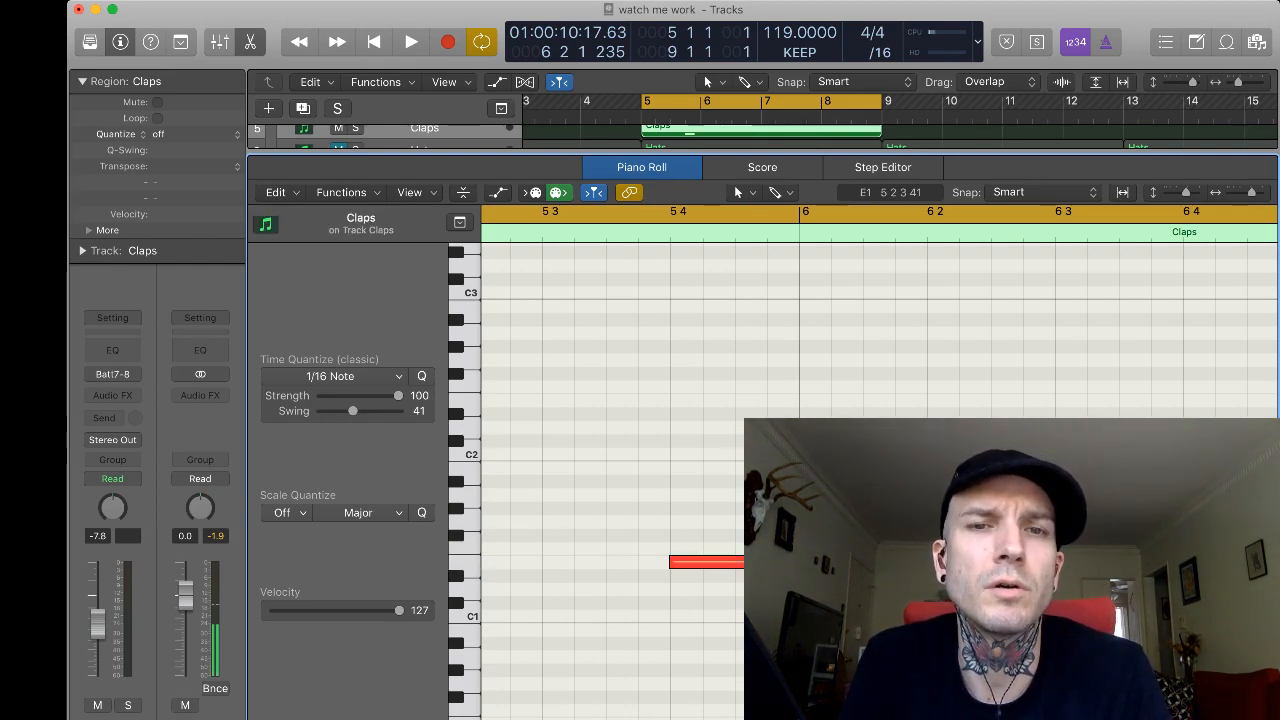
{"action": "left_click", "coordinate": [472, 563]}
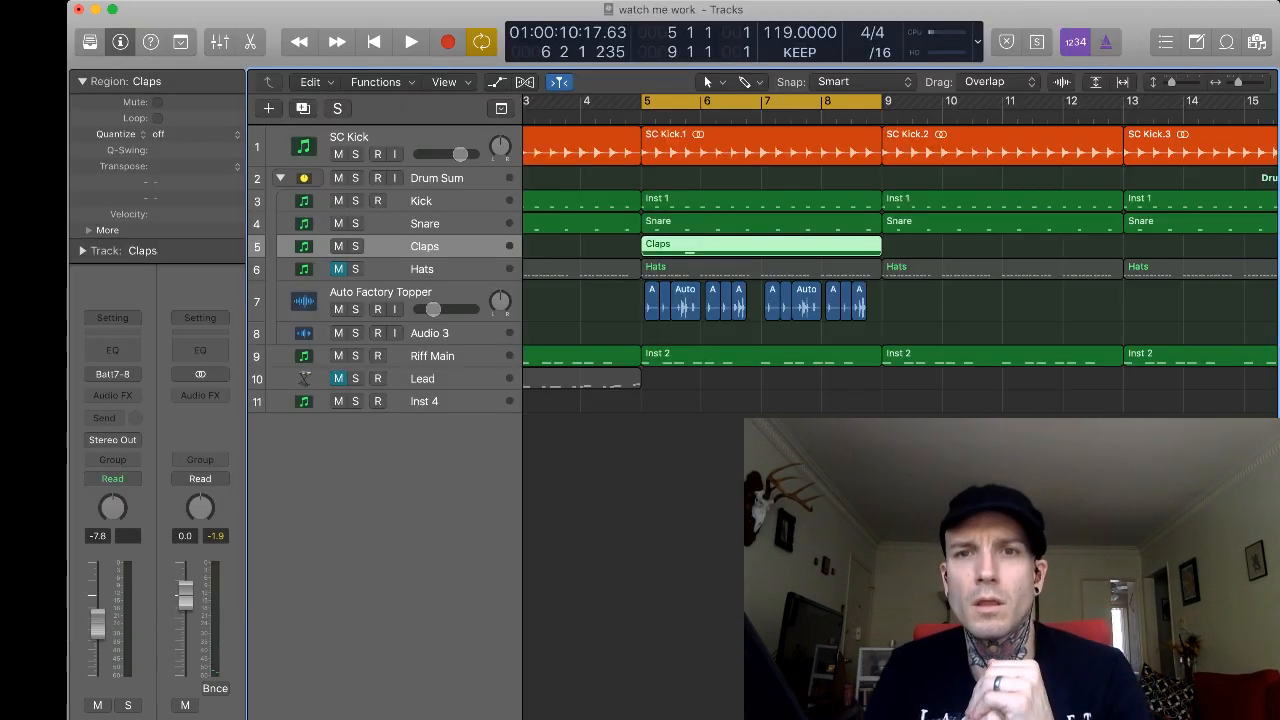
{"action": "left_click", "coordinate": [761, 199]}
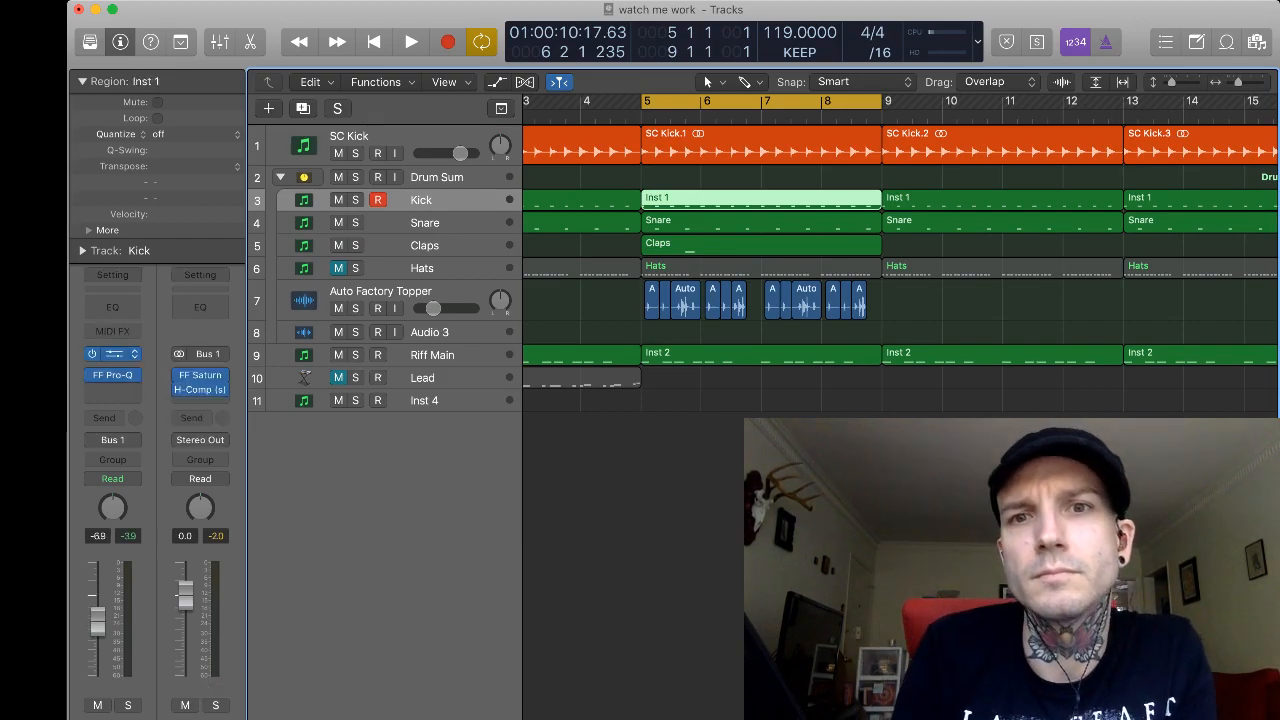
{"action": "left_click", "coordinate": [113, 354]}
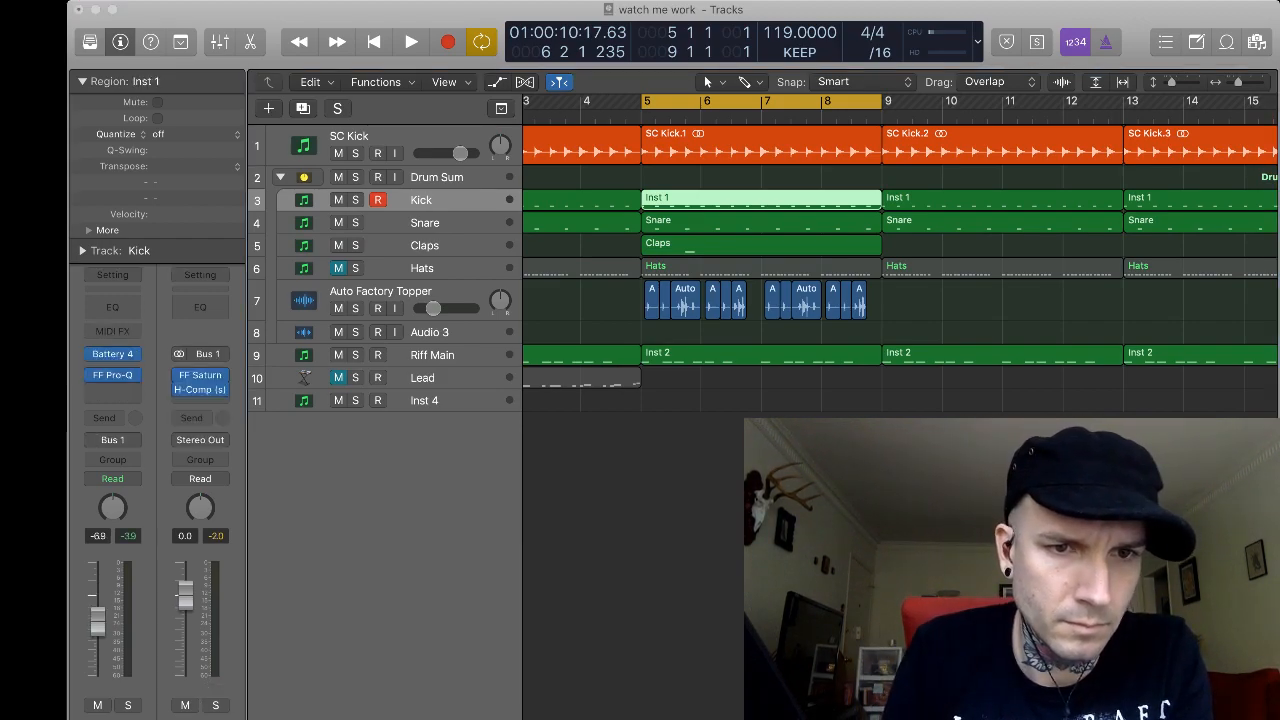
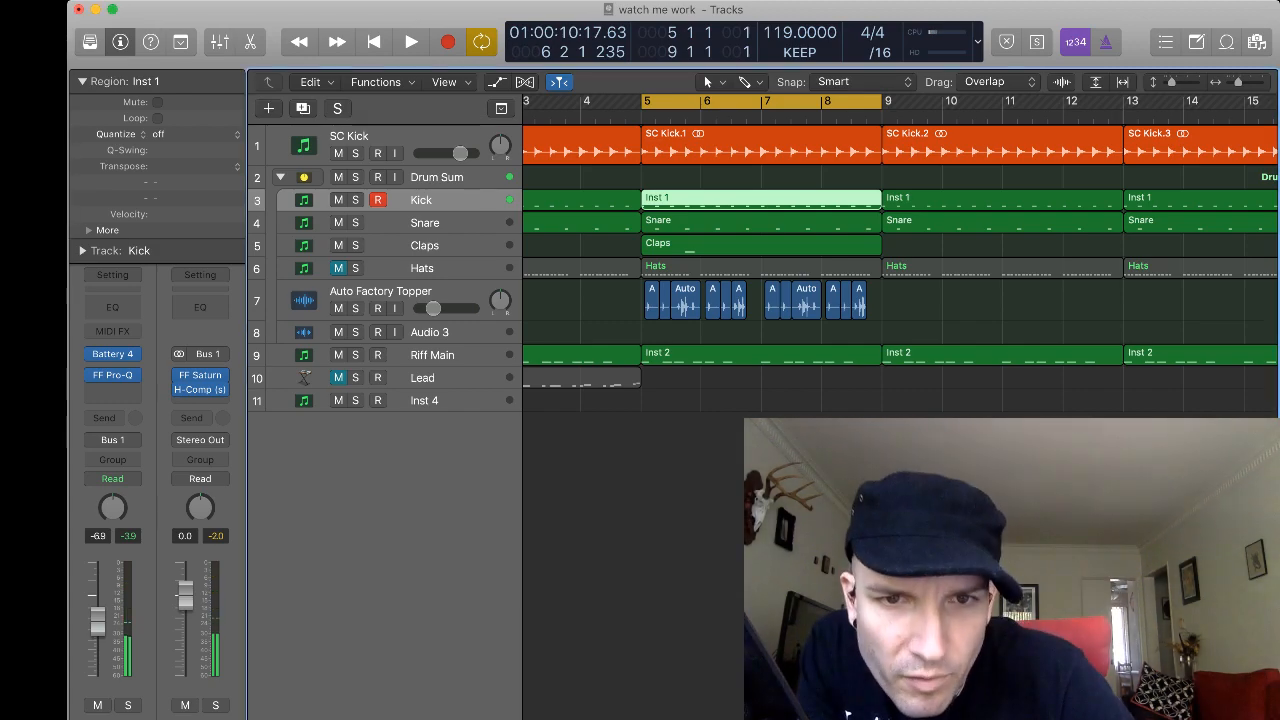
Copy the E1 clap note down to D#1 and offset the copy slightly behind beat 4 of bar 5.
{"action": "double_click", "coordinate": [700, 246]}
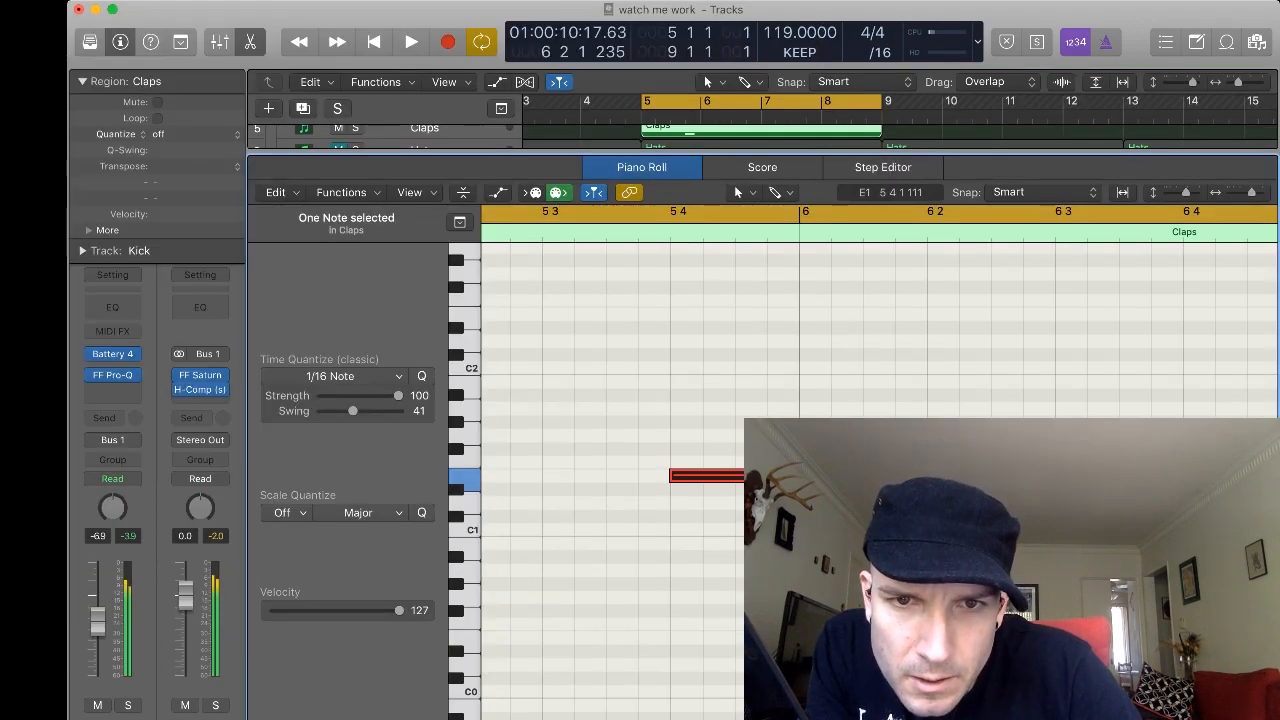
{"action": "left_click_drag", "start_coordinate": [685, 476], "coordinate": [685, 489]}
{"action": "key", "text": "super+Right"}
{"action": "key", "text": "super+Right"}
{"action": "key", "text": "super+Right"}
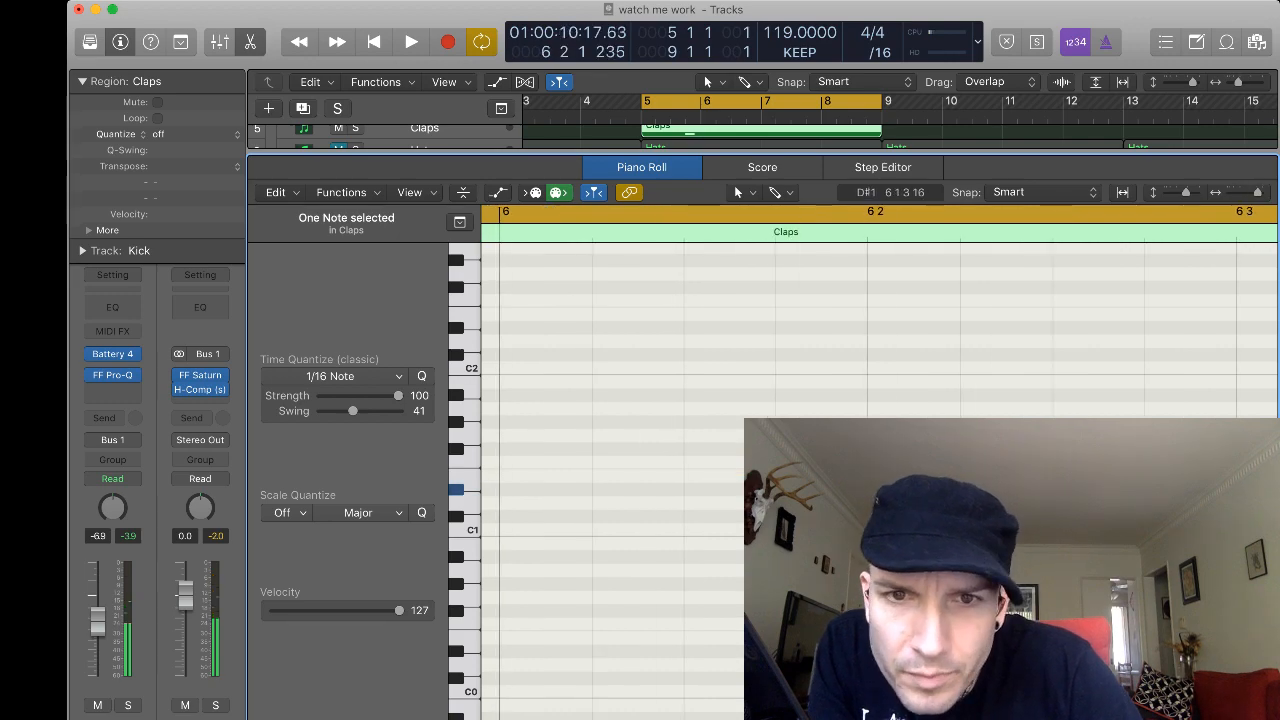
{"action": "scroll", "coordinate": [685, 489], "scroll_direction": "left", "scroll_amount": 8}
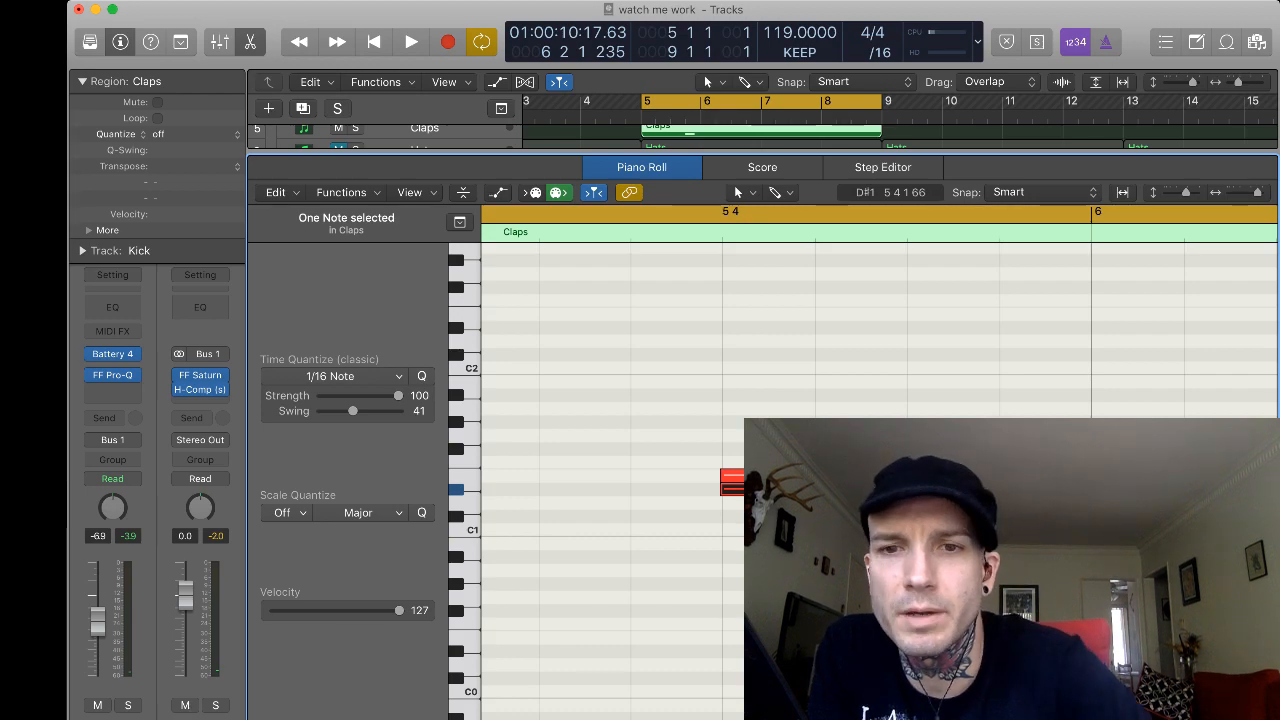
{"action": "left_click", "coordinate": [749, 489]}
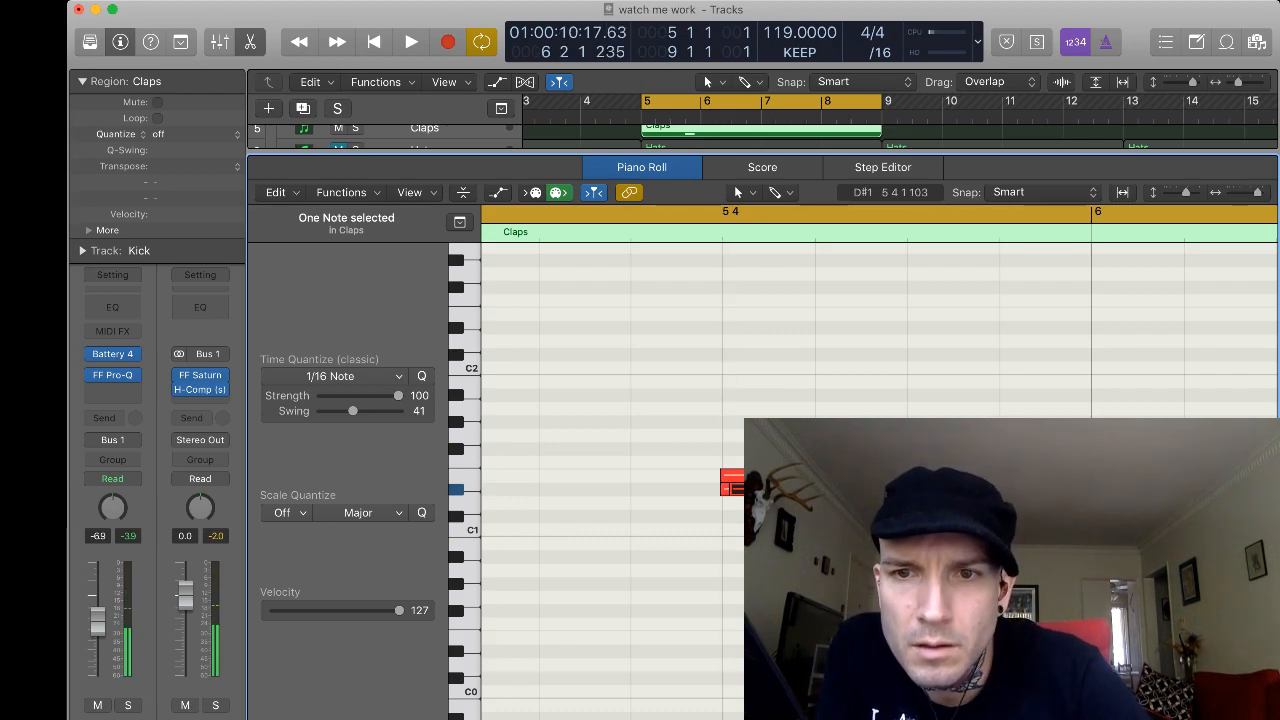
{"action": "left_click", "coordinate": [749, 489]}
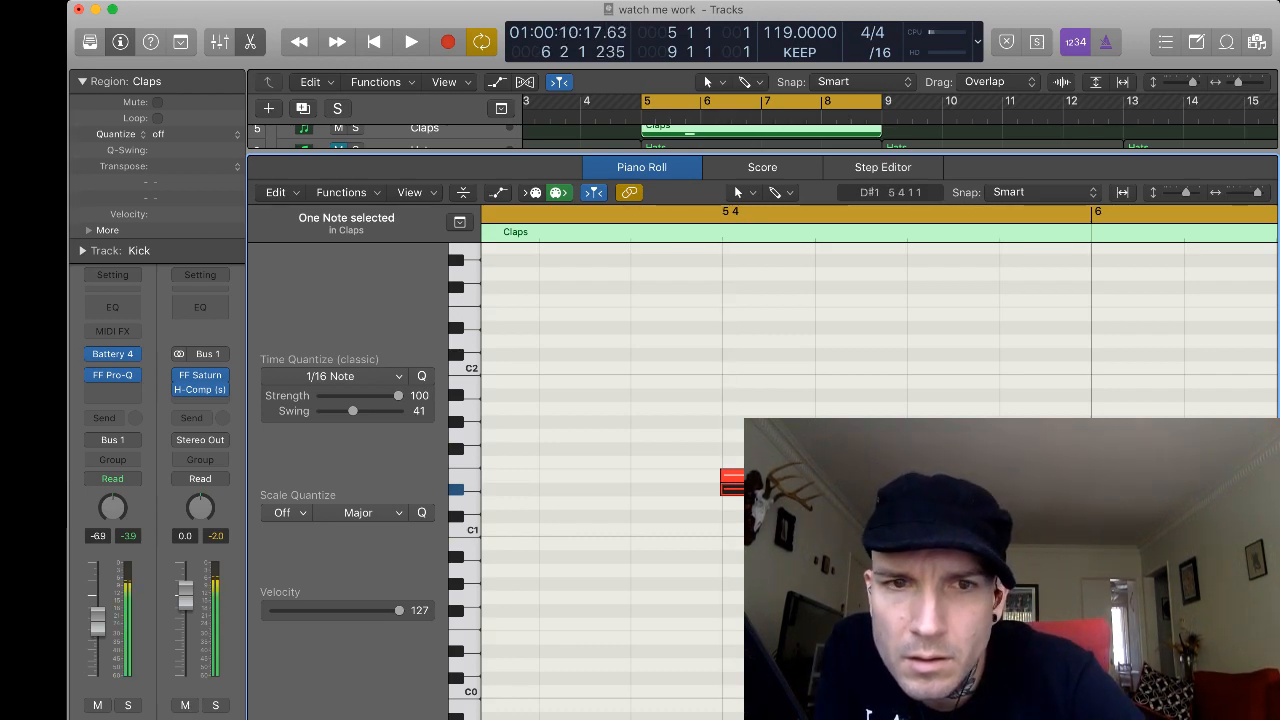
{"action": "key", "text": "super+Right"}
Audition the layered E1 and D#1 claps, first around bar 5 and again with the full arrangement.
{"action": "key", "text": "space"}
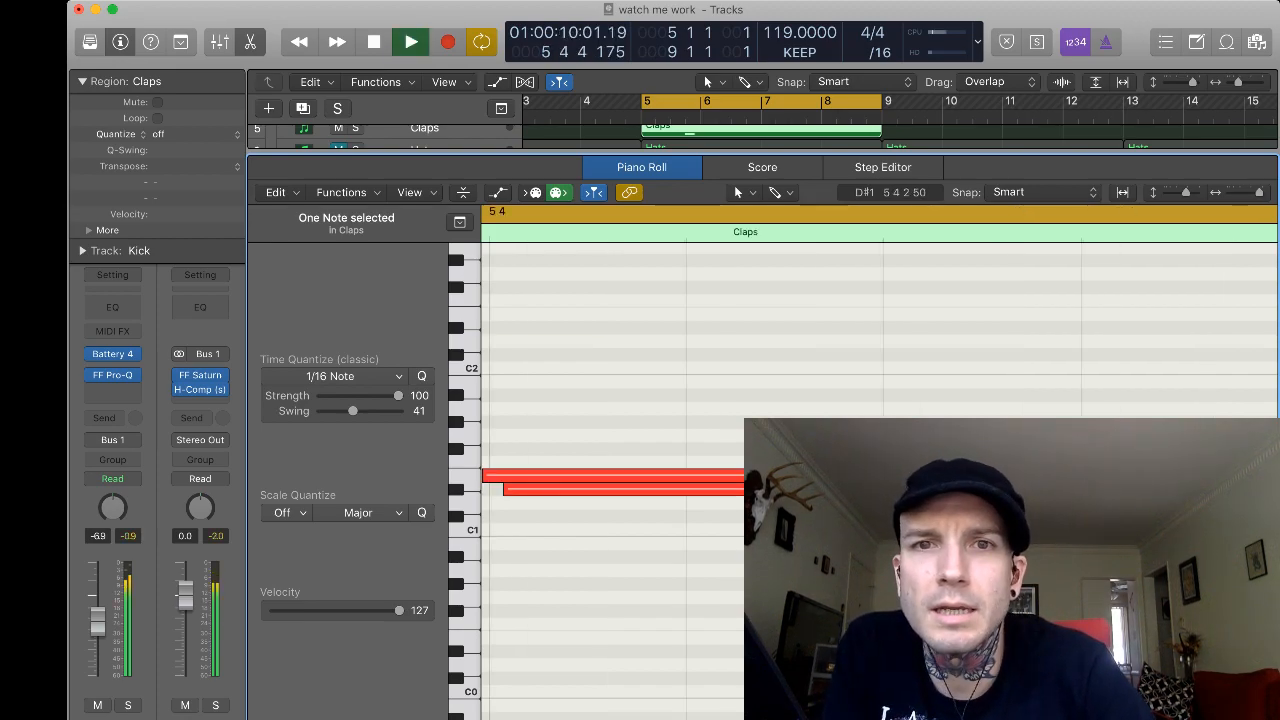
{"action": "key", "text": "space"}
{"action": "key", "text": "super+Left"}
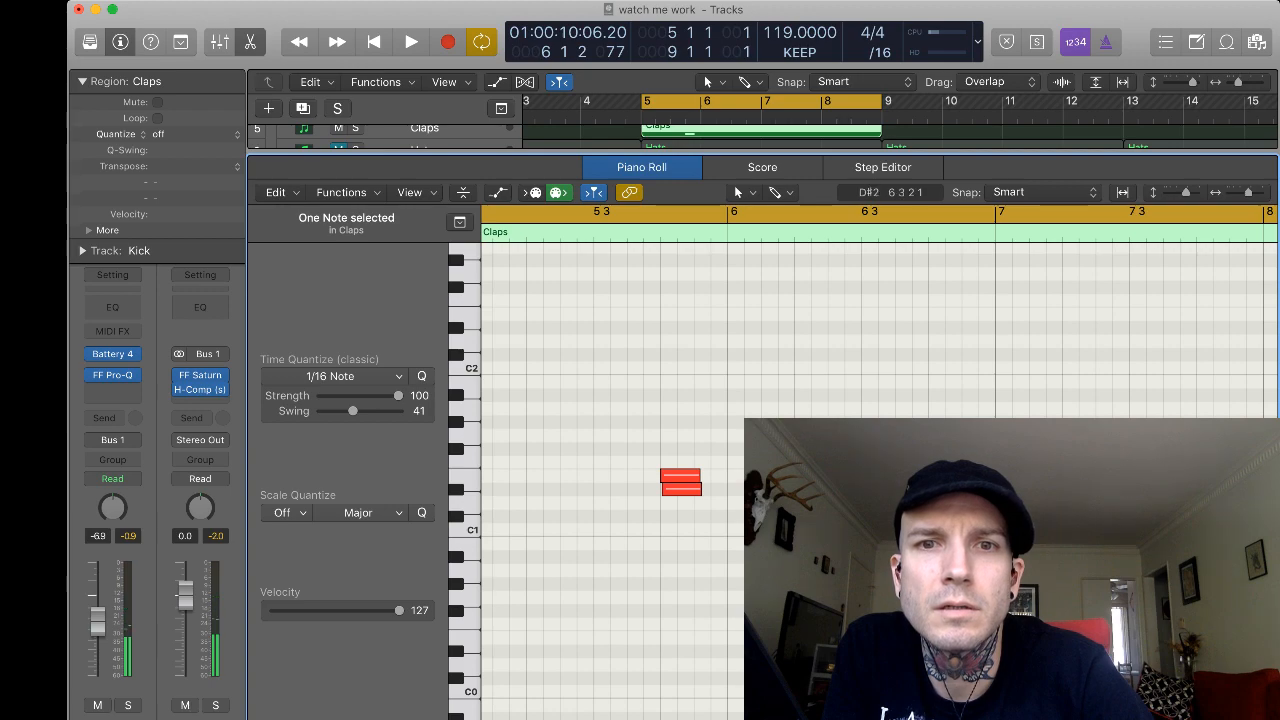
{"action": "key", "text": "super+Left"}
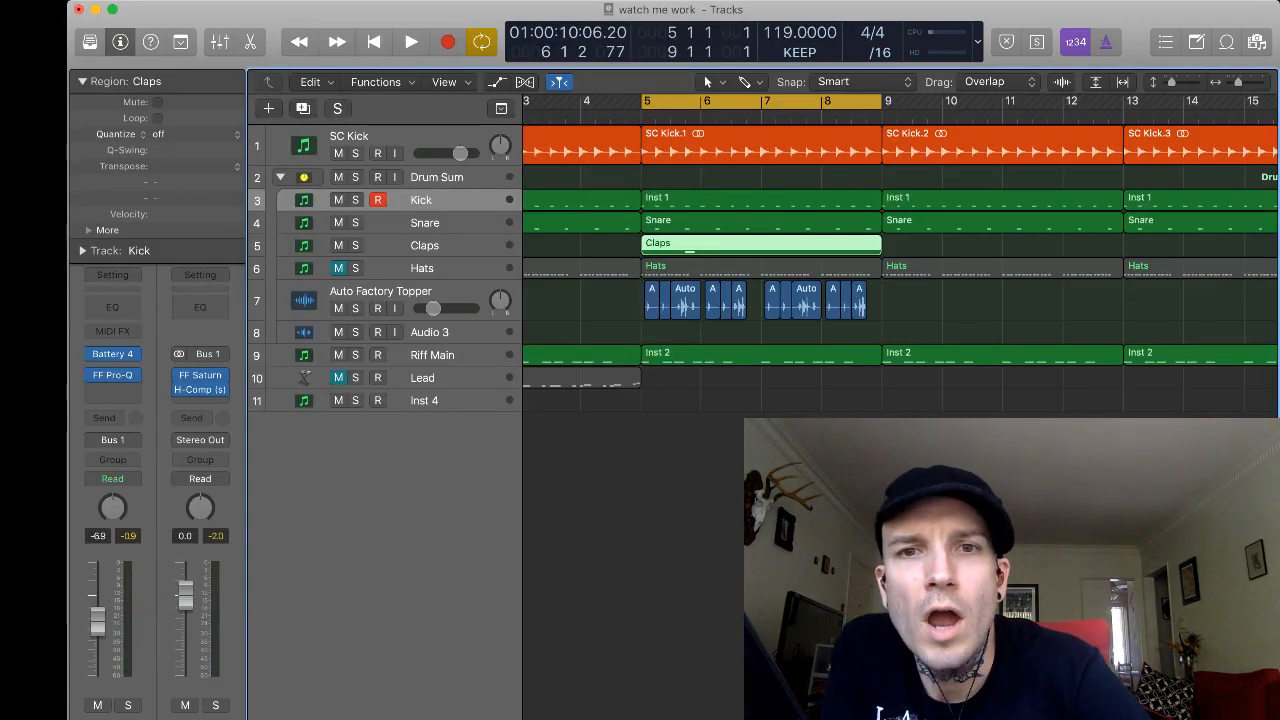
{"action": "key", "text": "space"}
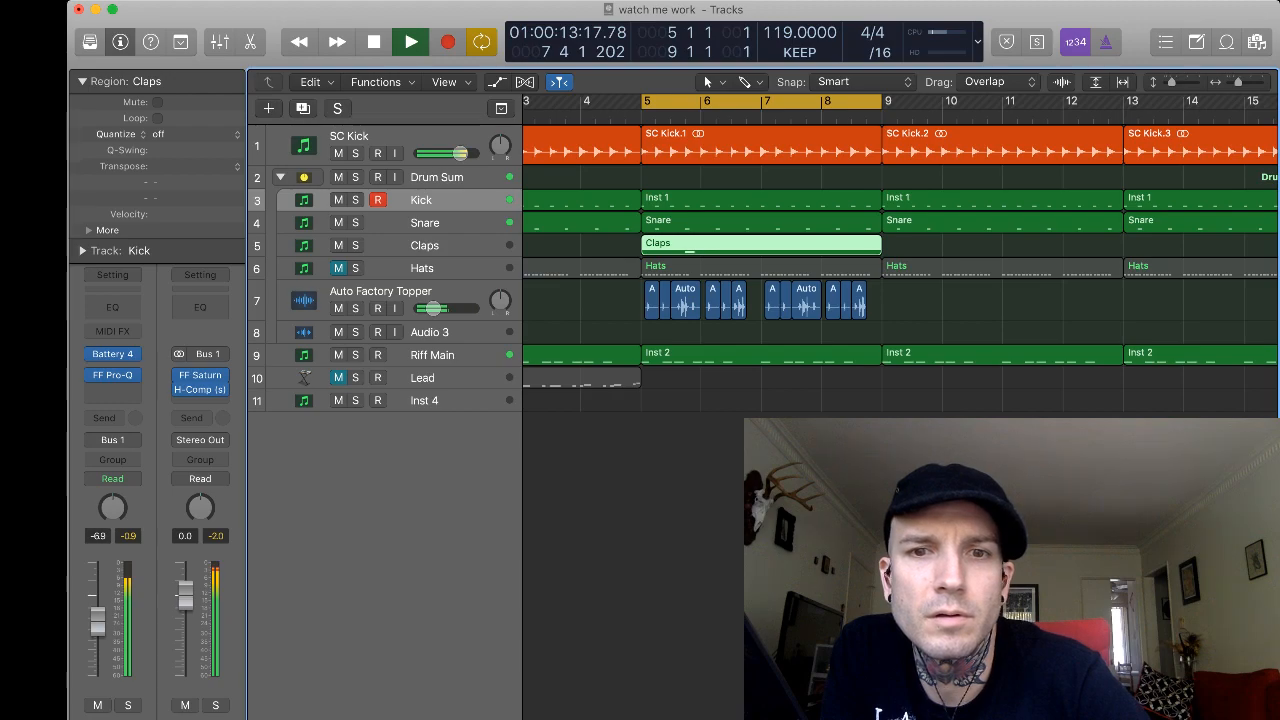
{"action": "key", "text": "space"}
Add an F1 clap near beat 2 of bar 6, copy the E1 and D#1 pair to its fourth beat, and play the pattern.
{"action": "left_click", "coordinate": [424, 246]}
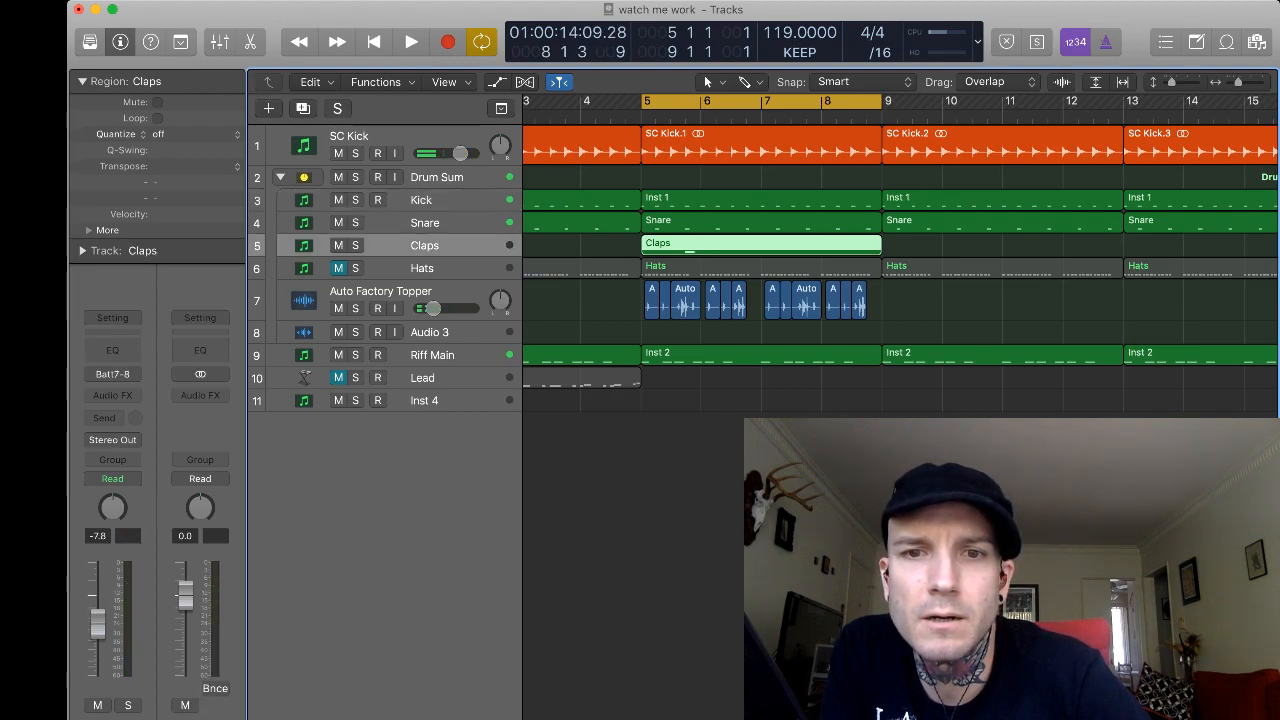
{"action": "key", "text": "p"}
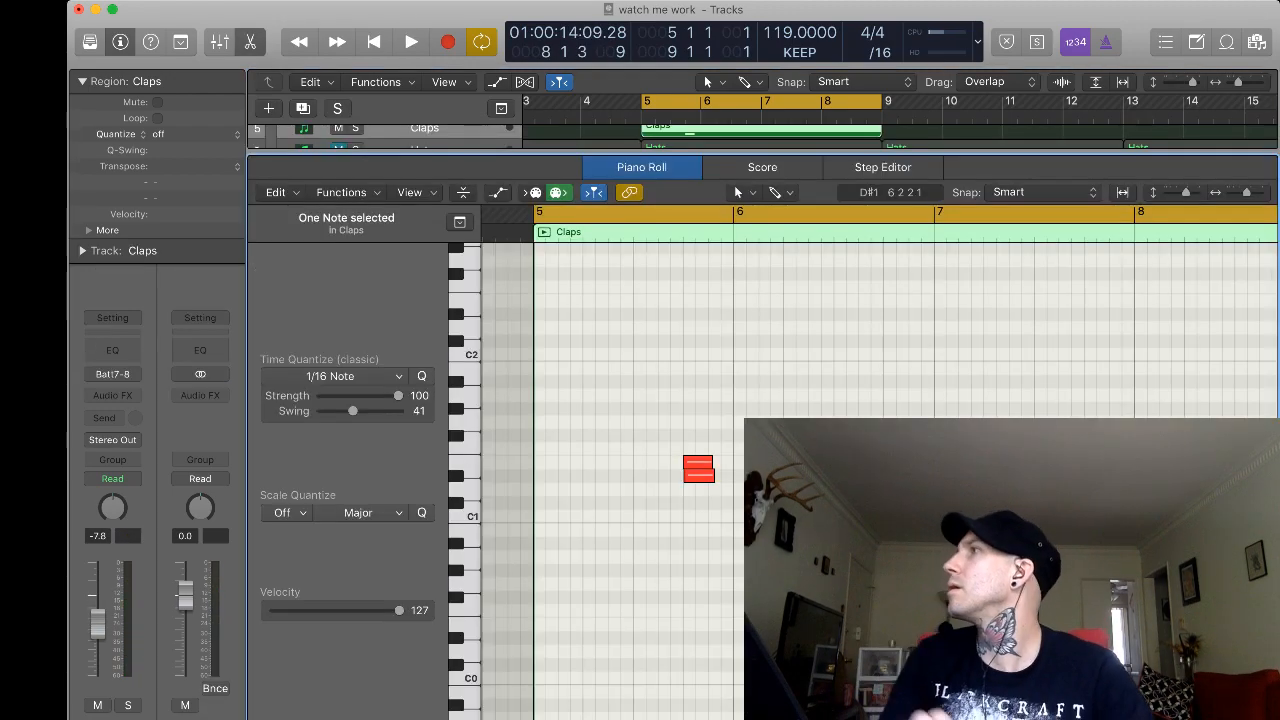
{"action": "key", "text": "space"}
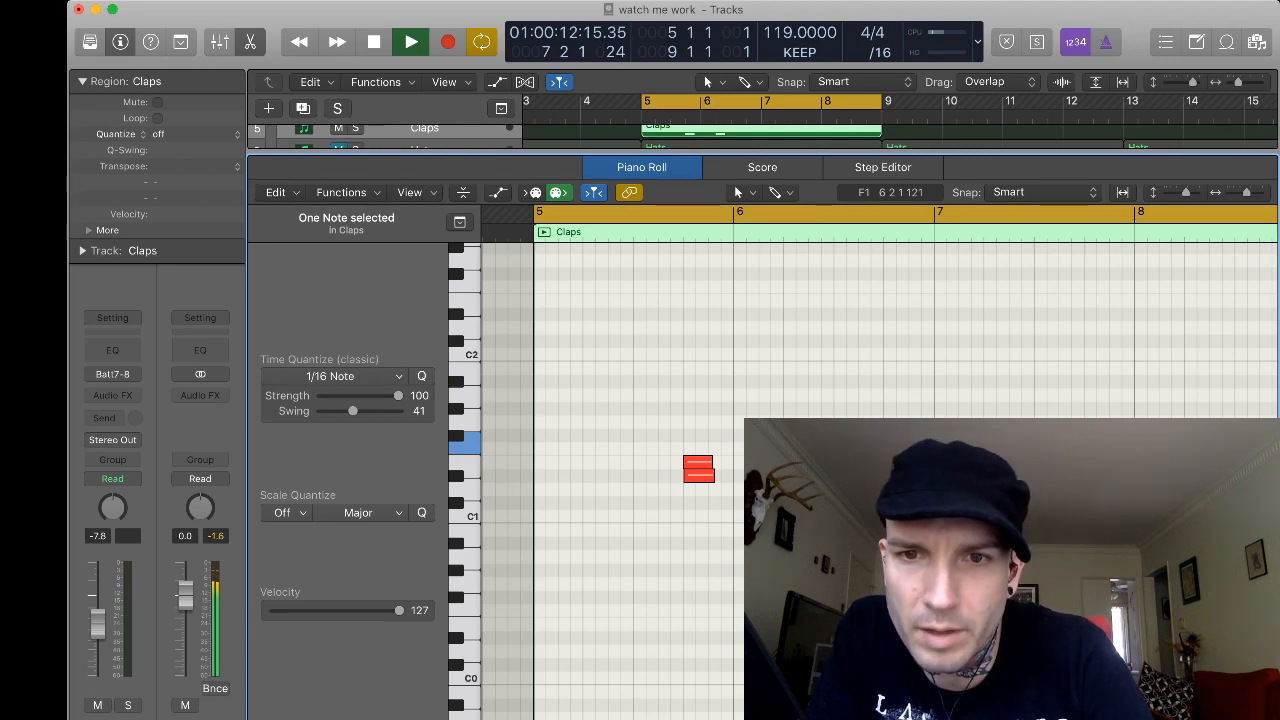
{"action": "key", "text": "space"}
{"action": "left_click_drag", "start_coordinate": [738, 447], "coordinate": [899, 463]}
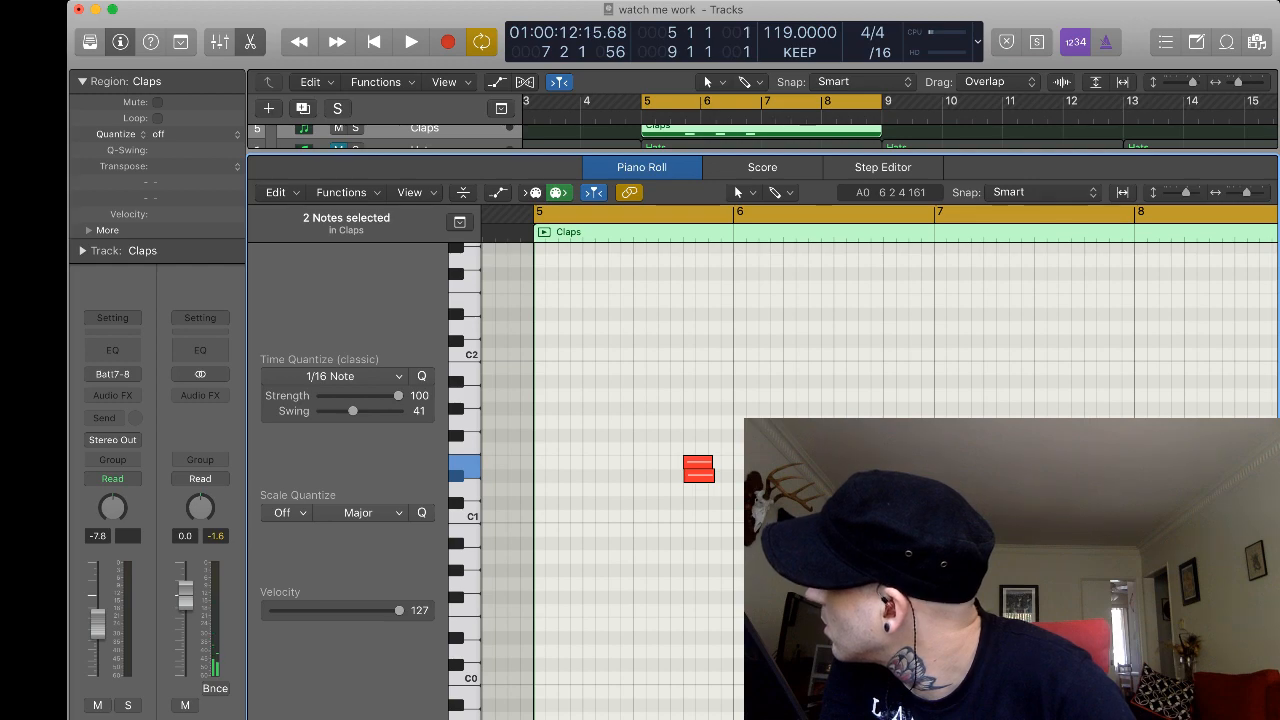
{"action": "key", "text": "space"}
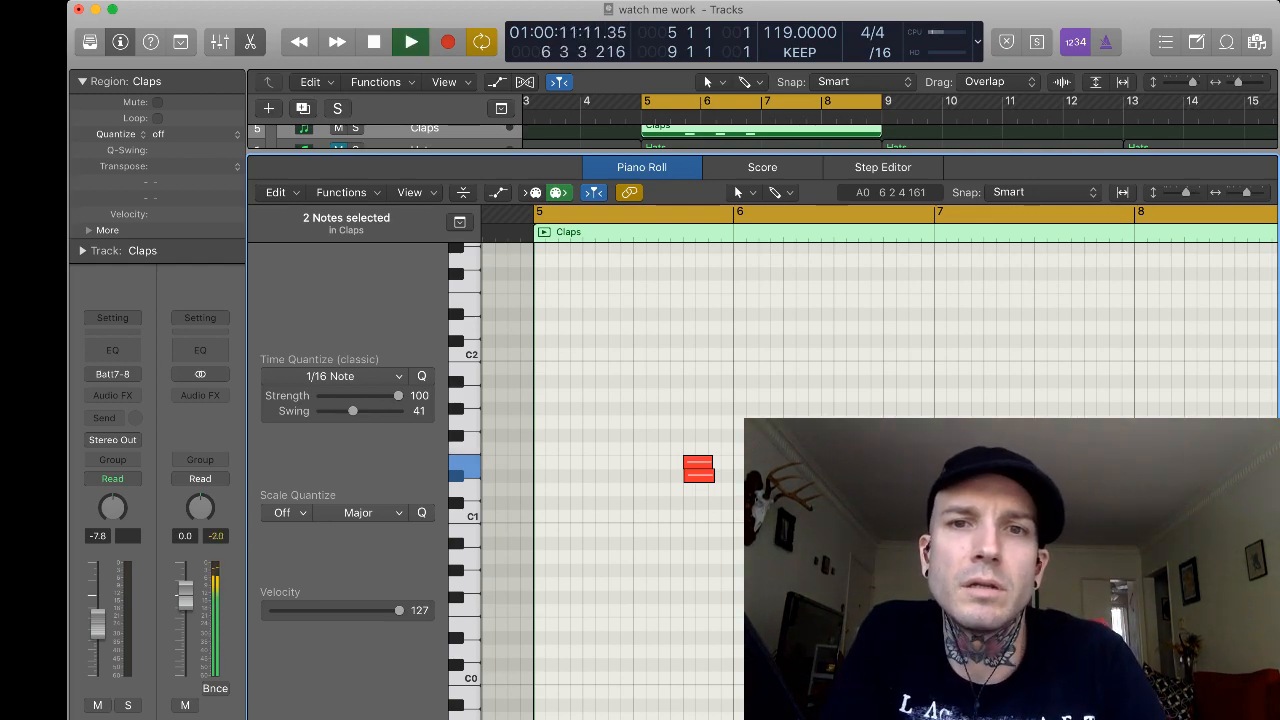
Shorten the Claps region to two bars ending at bar 7, repeat it to fill up to bar 9, and play the result.
{"action": "key", "text": "space"}
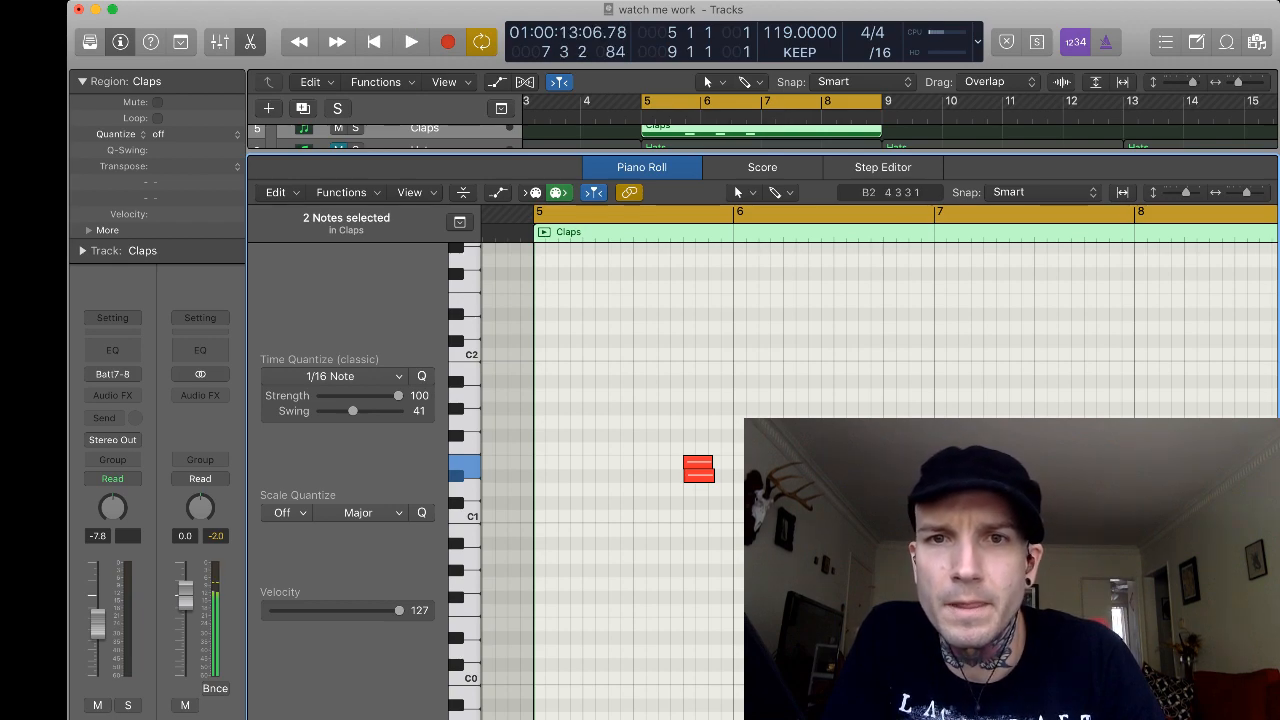
{"action": "key", "text": "p"}
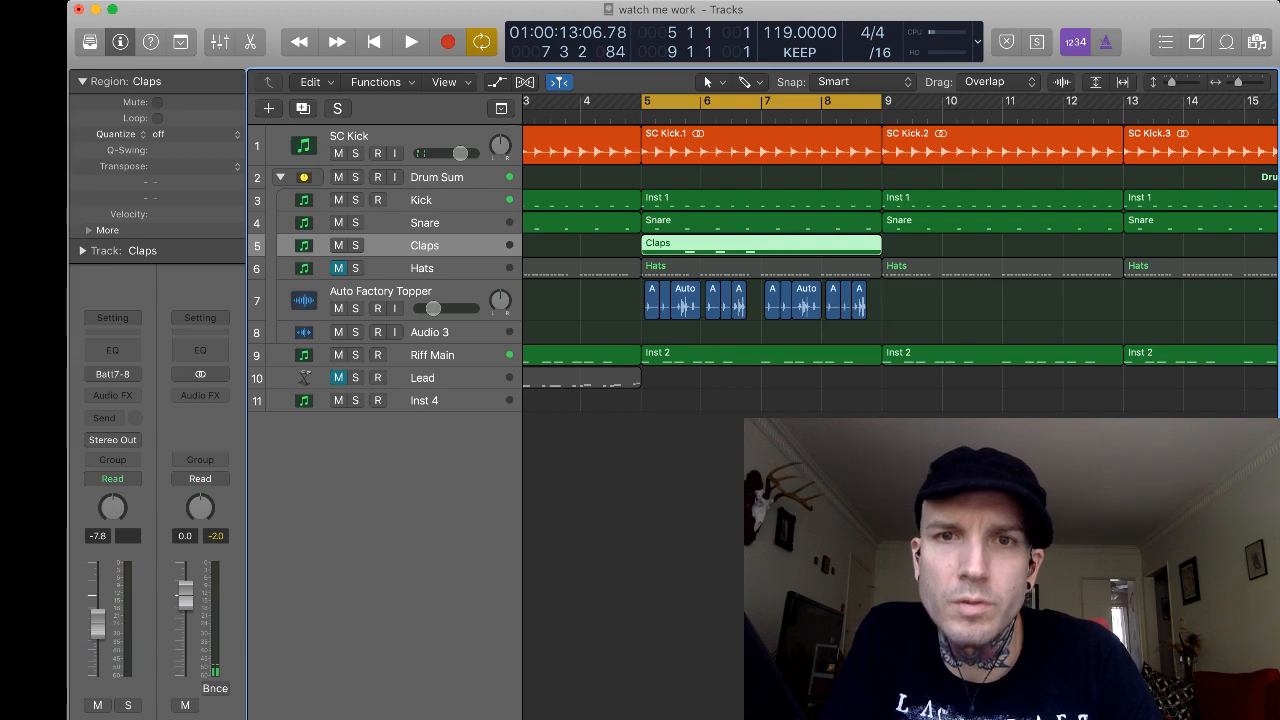
{"action": "left_click_drag", "start_coordinate": [880, 251], "coordinate": [761, 240]}
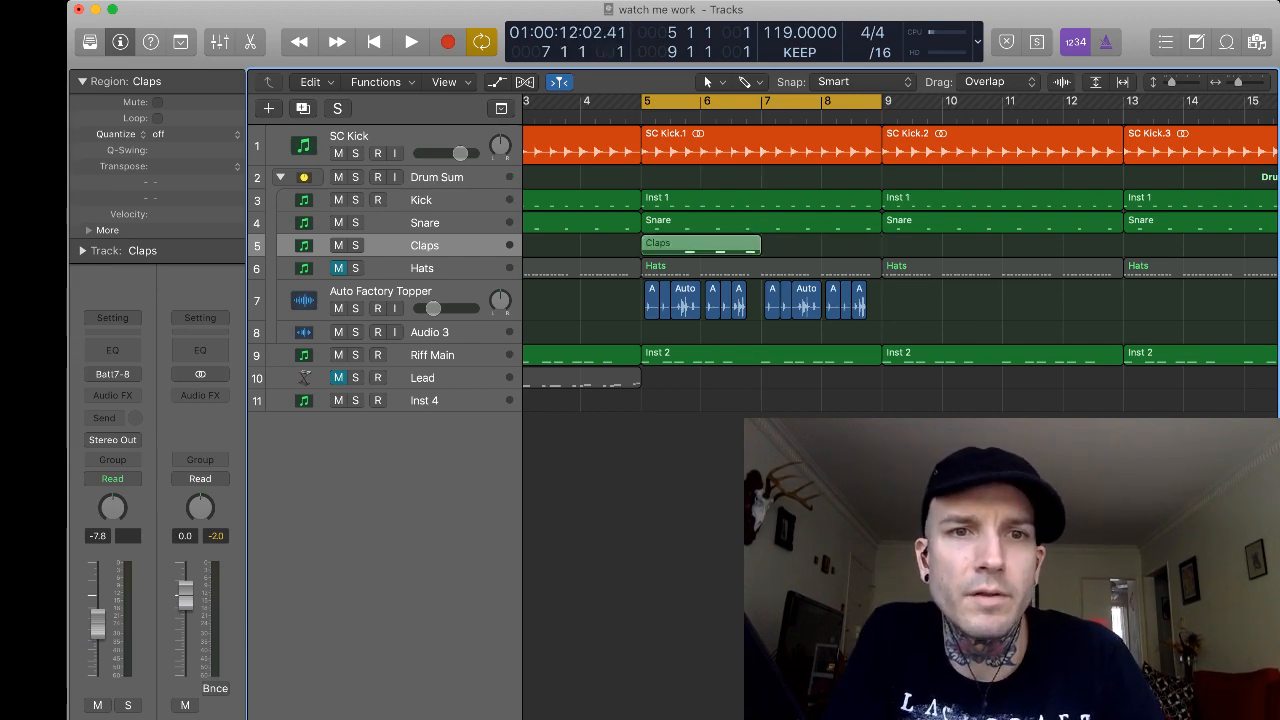
{"action": "key", "text": "super+r"}
{"action": "key", "text": "space"}
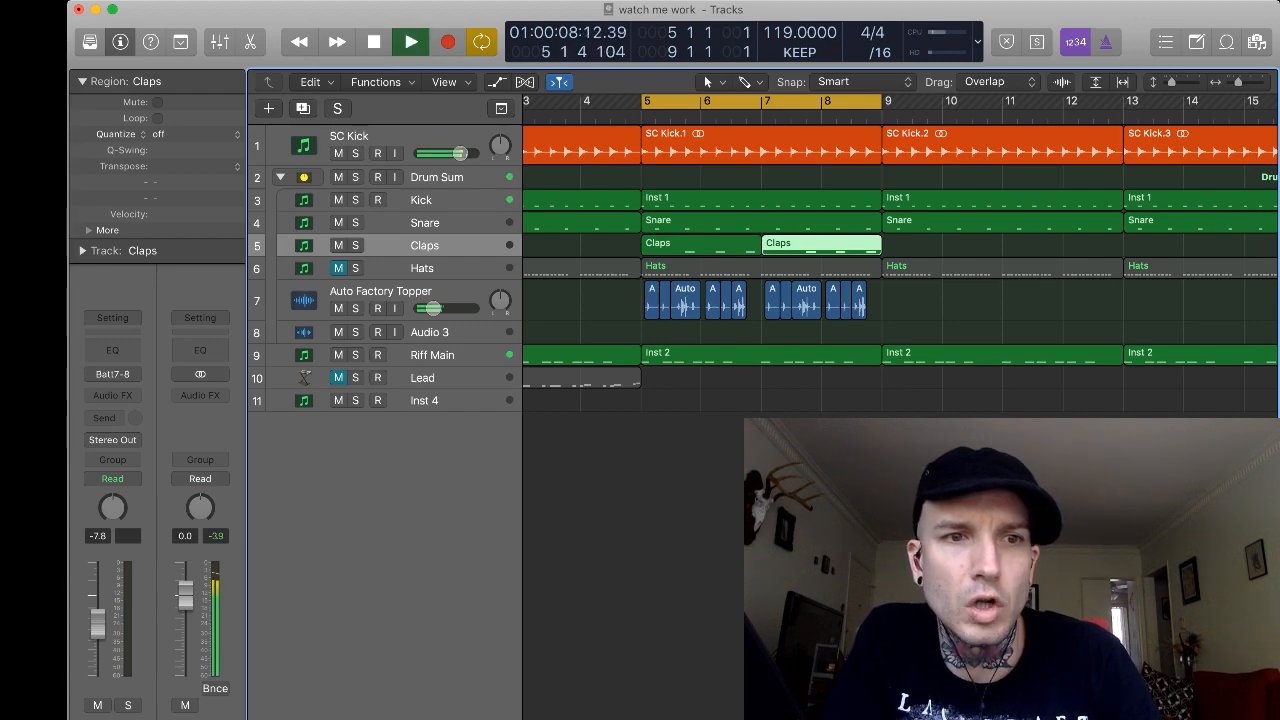
{"action": "key", "text": "space"}
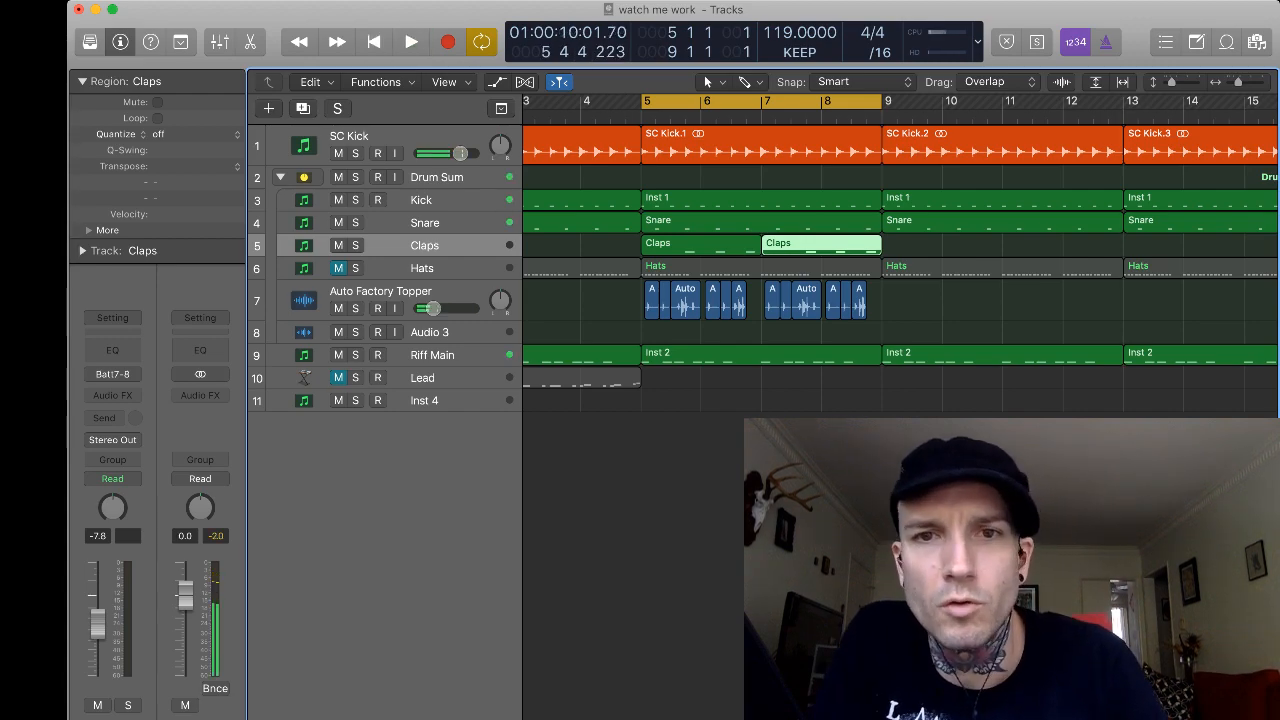
Select the Kick region at bar 5 and listen to the four-bar loop several times with the repeated claps.
{"action": "left_click", "coordinate": [761, 198]}
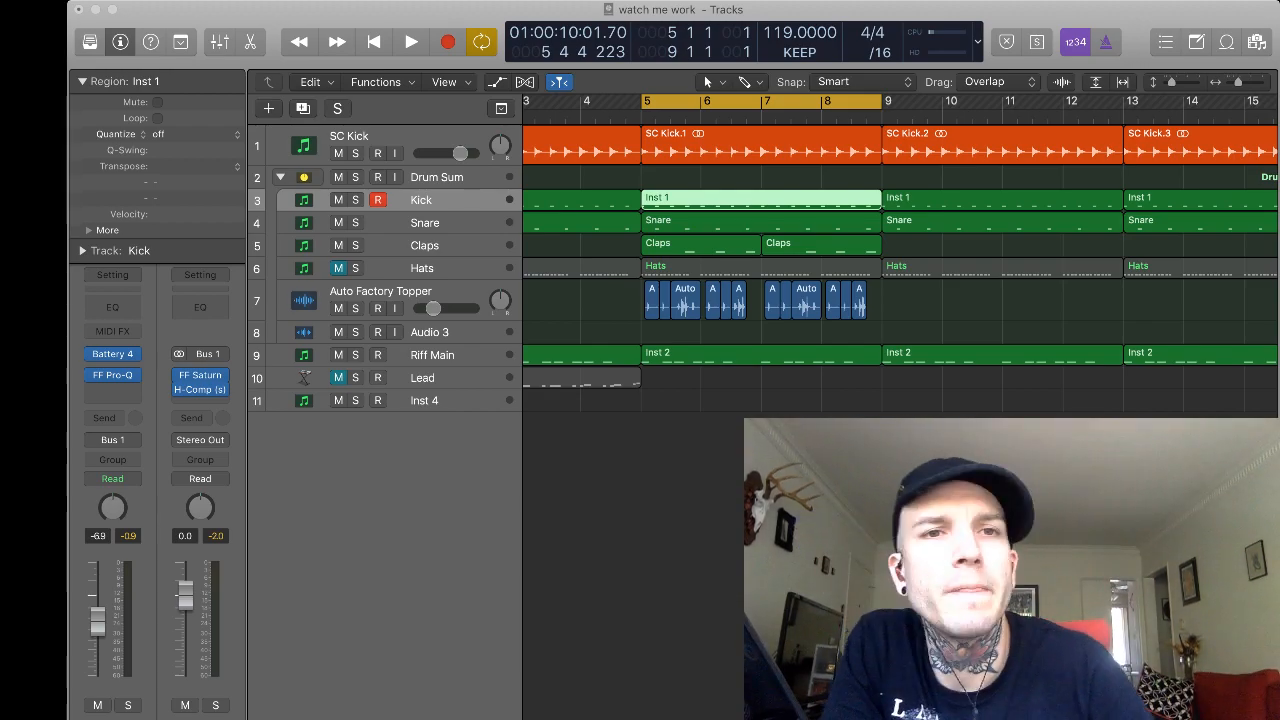
{"action": "key", "text": "space"}
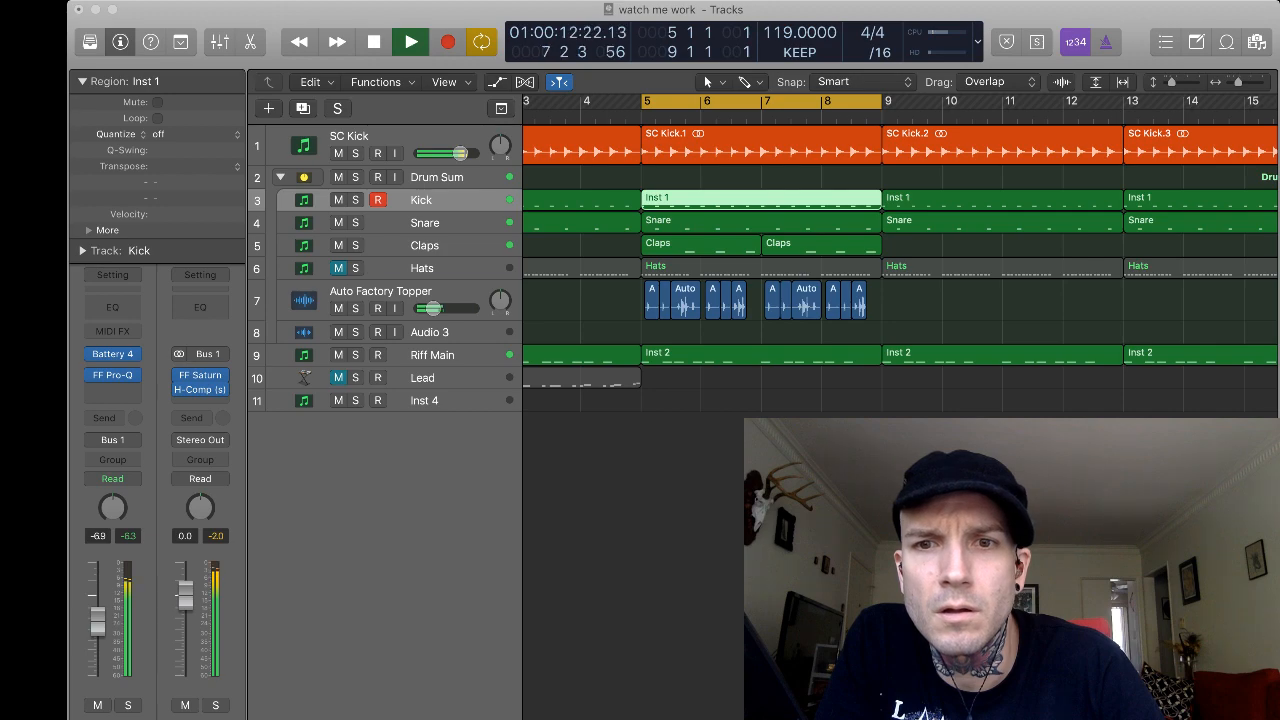
{"action": "key", "text": "space"}
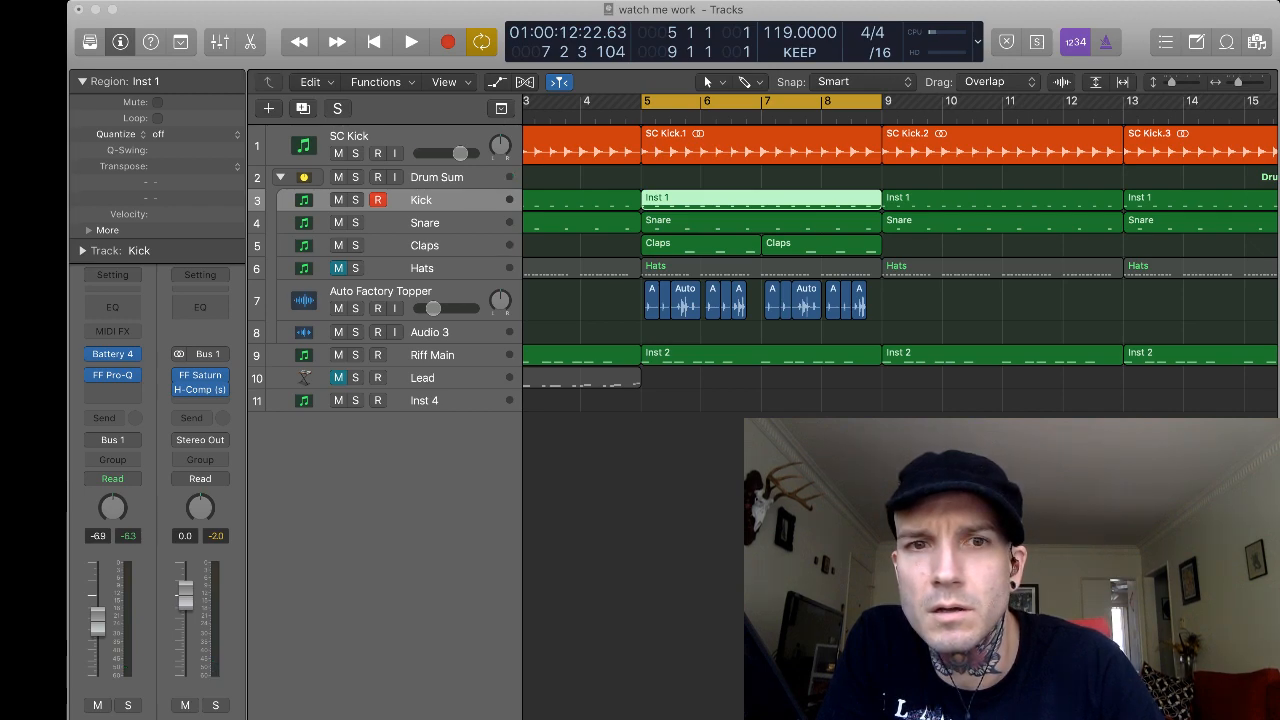
{"action": "key", "text": "space"}
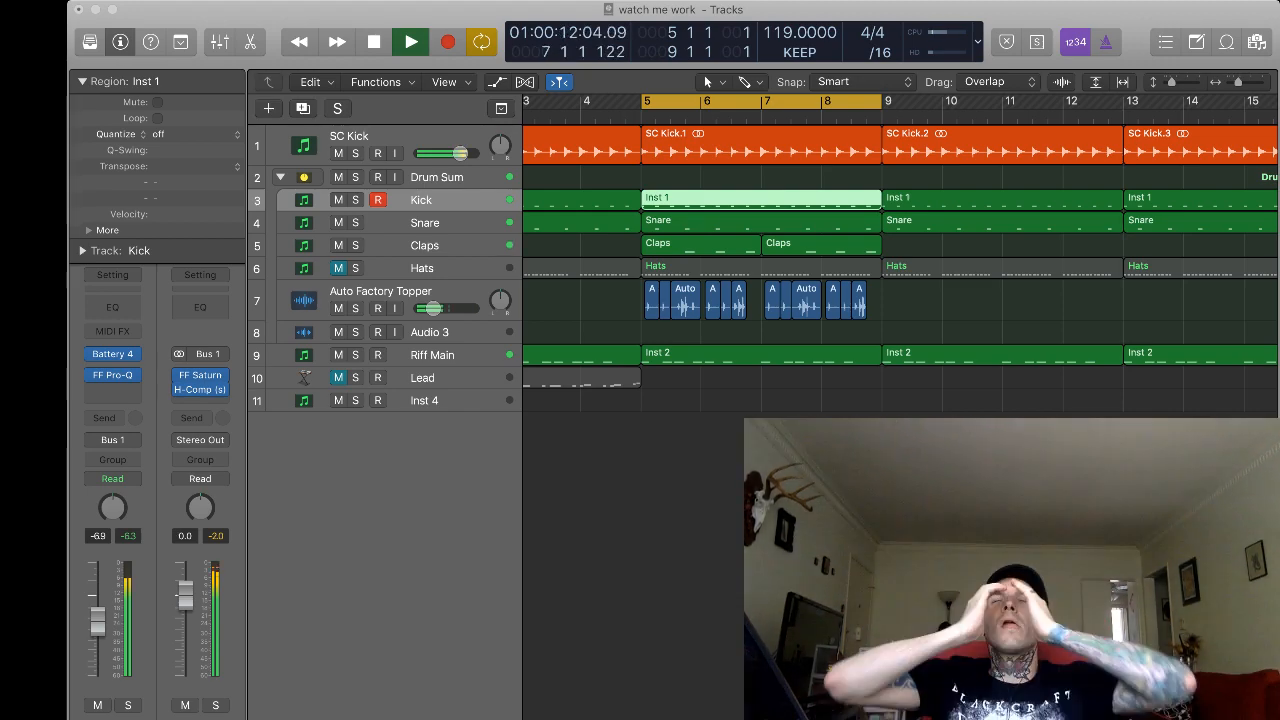
{"action": "key", "text": "space"}
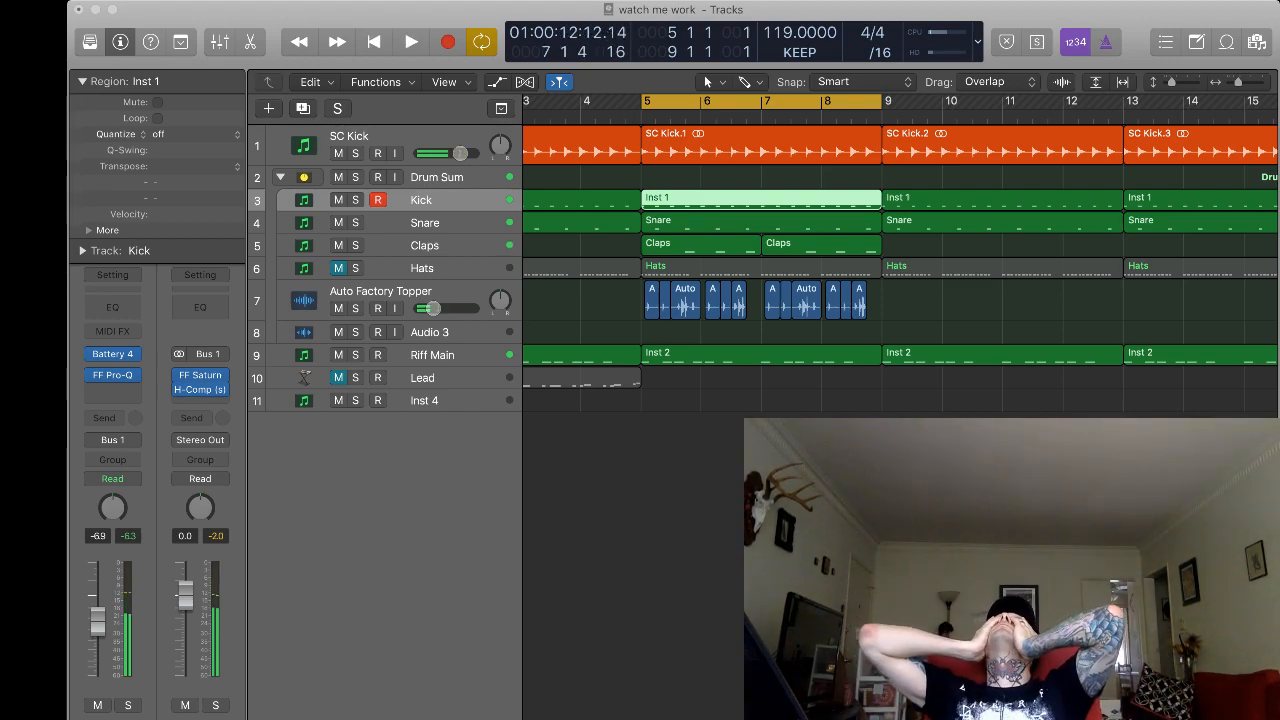
{"action": "key", "text": "space"}
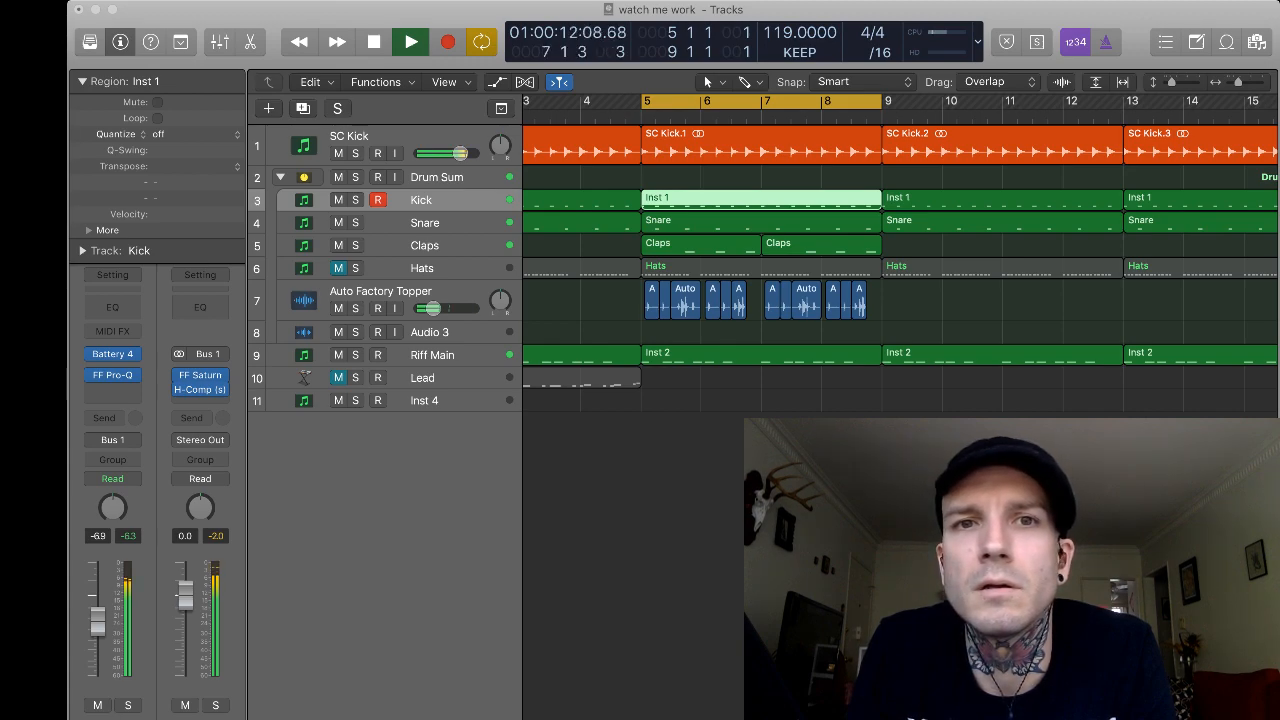
{"action": "key", "text": "space"}
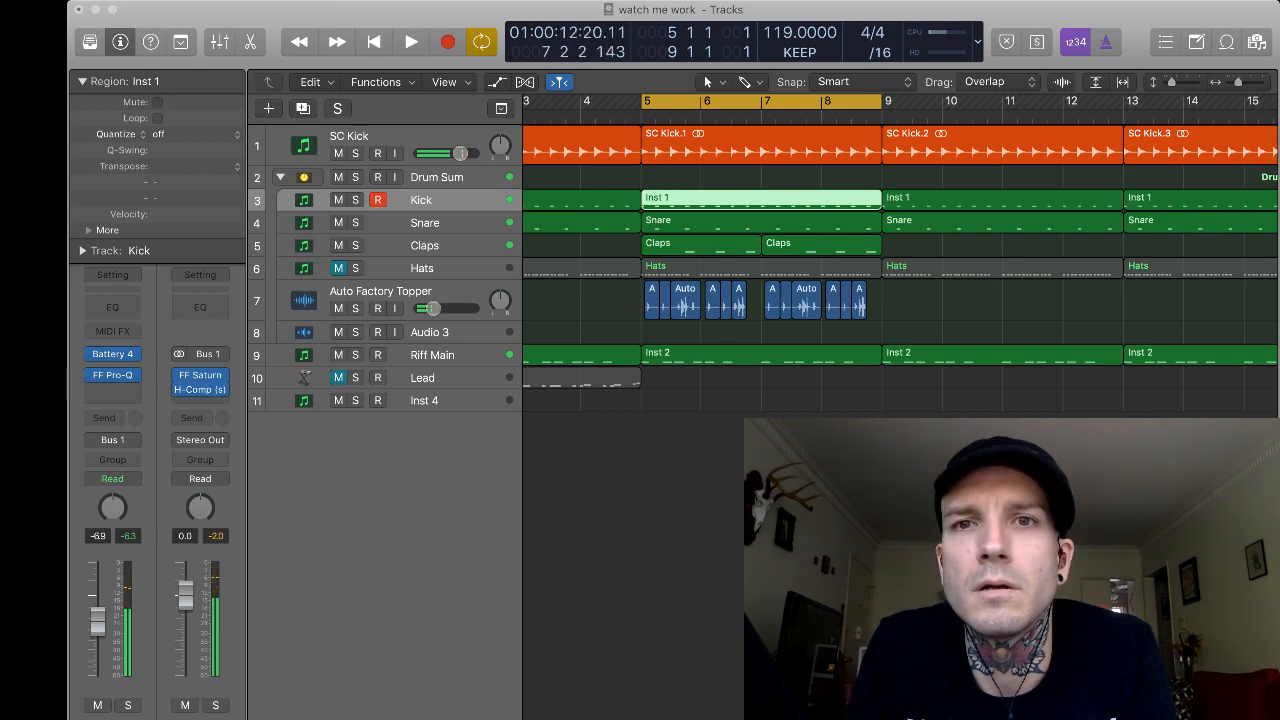
{"action": "key", "text": "space"}
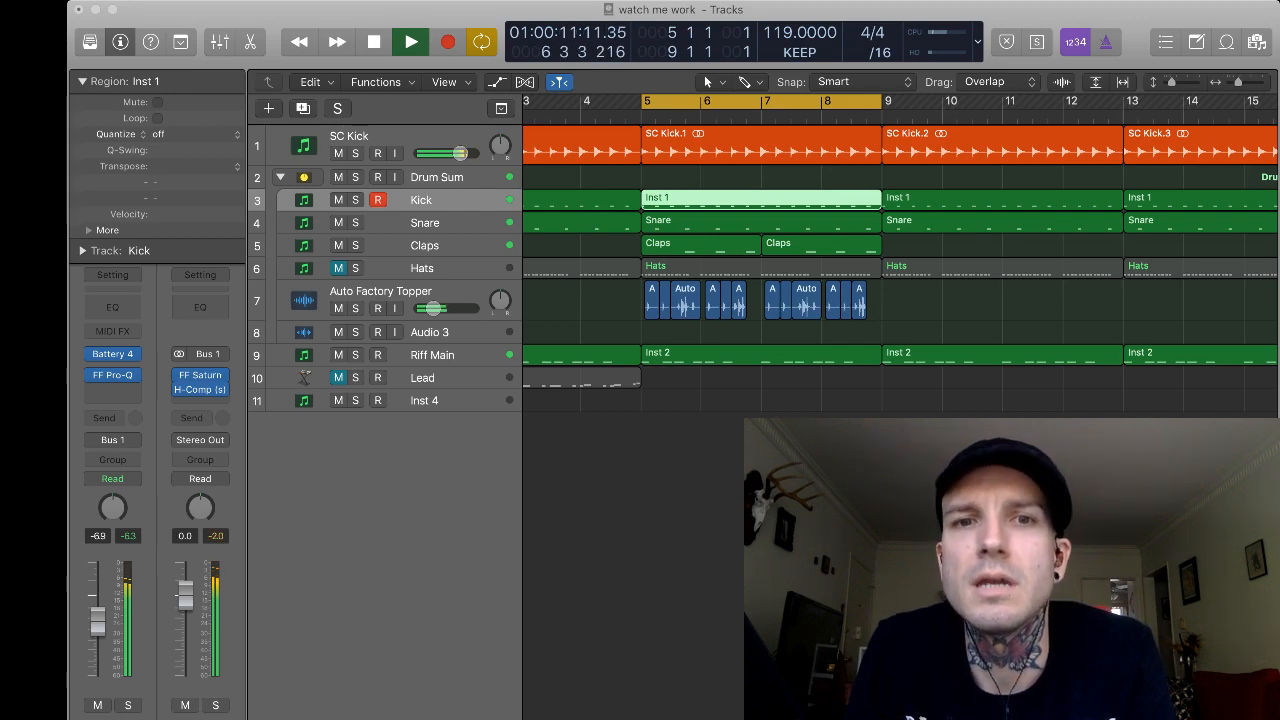
{"action": "key", "text": "space"}
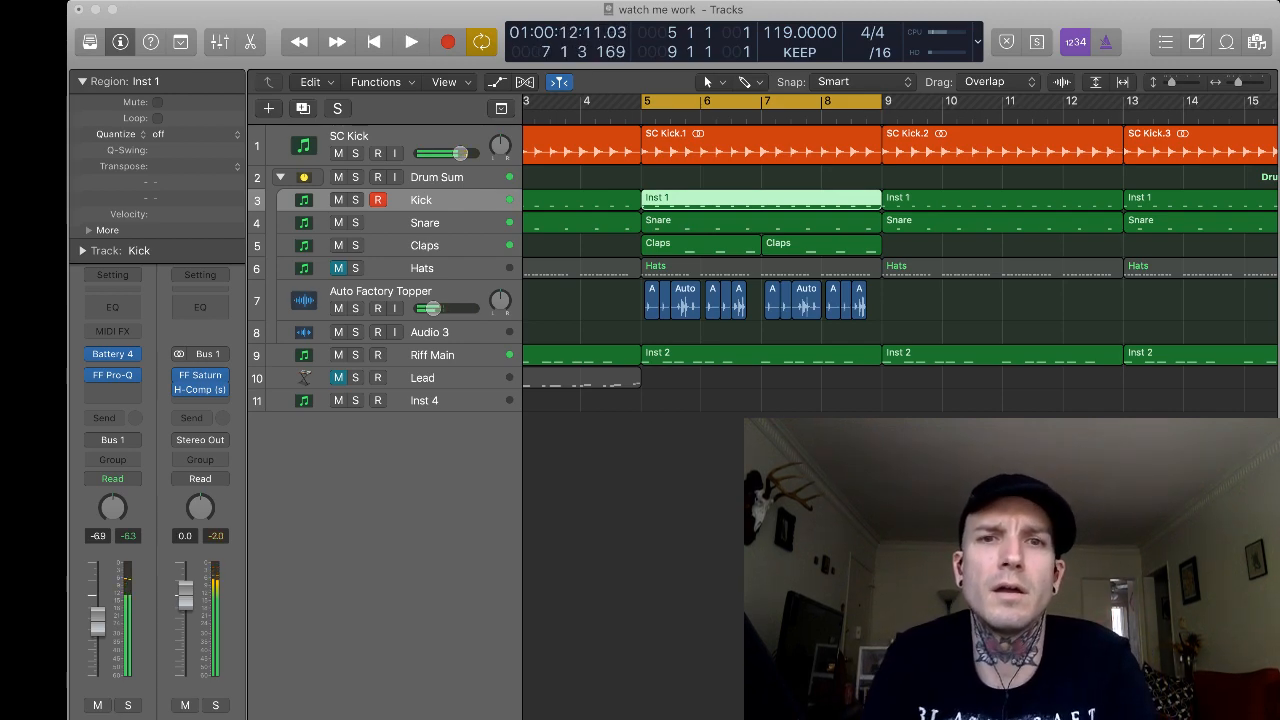
Move the Hats track below the Auto Factory Topper track.
{"action": "key", "text": "super+Left"}
{"action": "key", "text": "super+Left"}
{"action": "key", "text": "super+Left"}
{"action": "key", "text": "super+Left"}
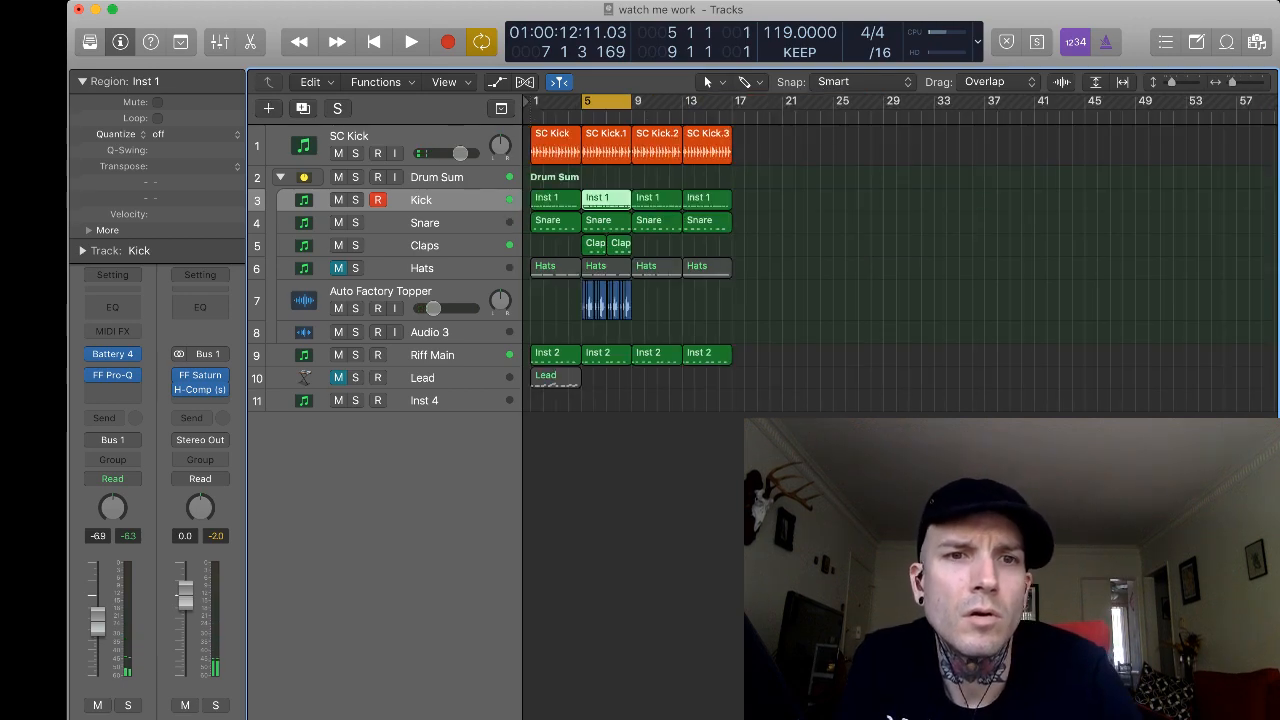
{"action": "left_click", "coordinate": [640, 540]}
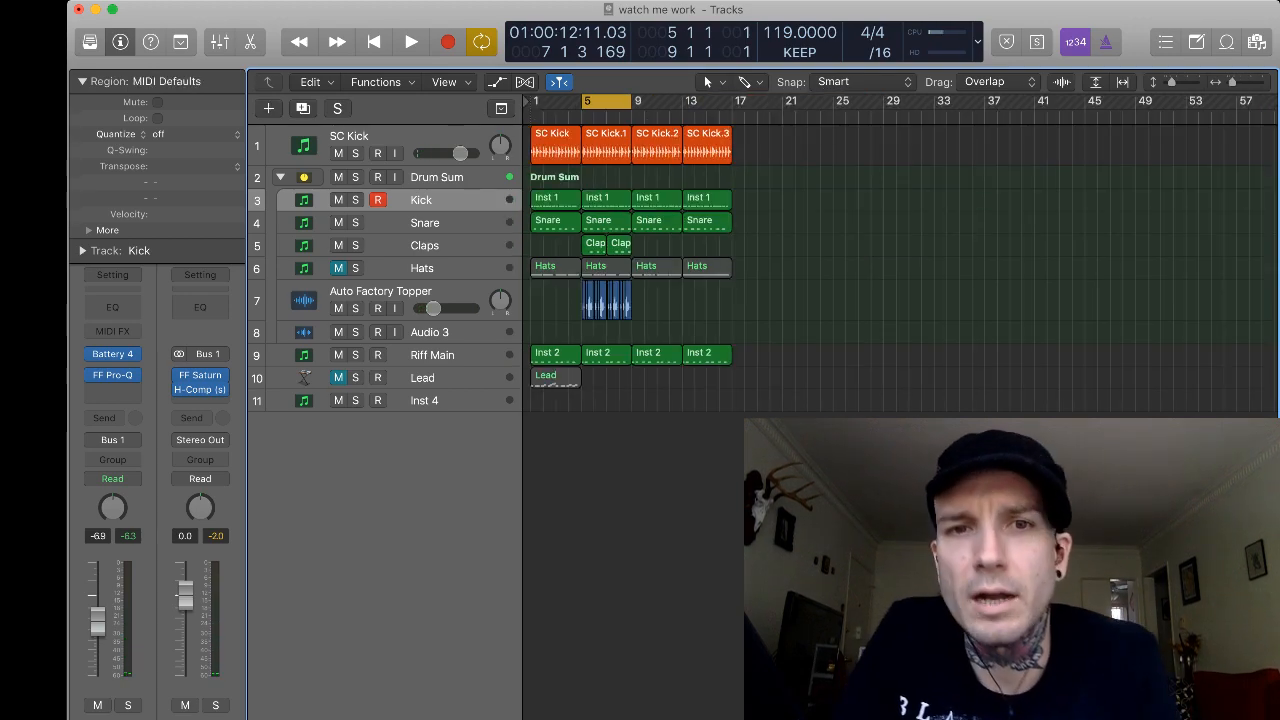
{"action": "left_click", "coordinate": [606, 268]}
{"action": "left_click_drag", "start_coordinate": [440, 268], "coordinate": [440, 309]}
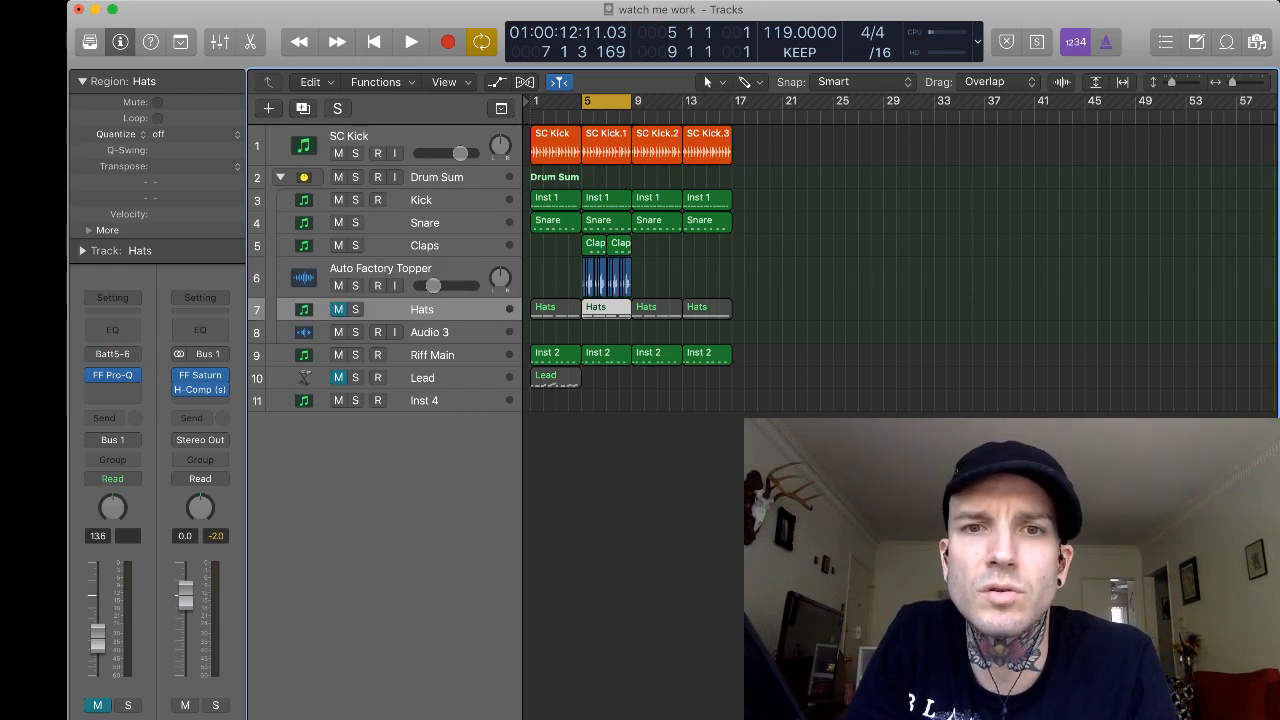
Repeat the Claps and Auto Factory Topper regions of bars 5 to 9 once, starting at bar 9.
{"action": "left_click_drag", "start_coordinate": [652, 284], "coordinate": [574, 243]}
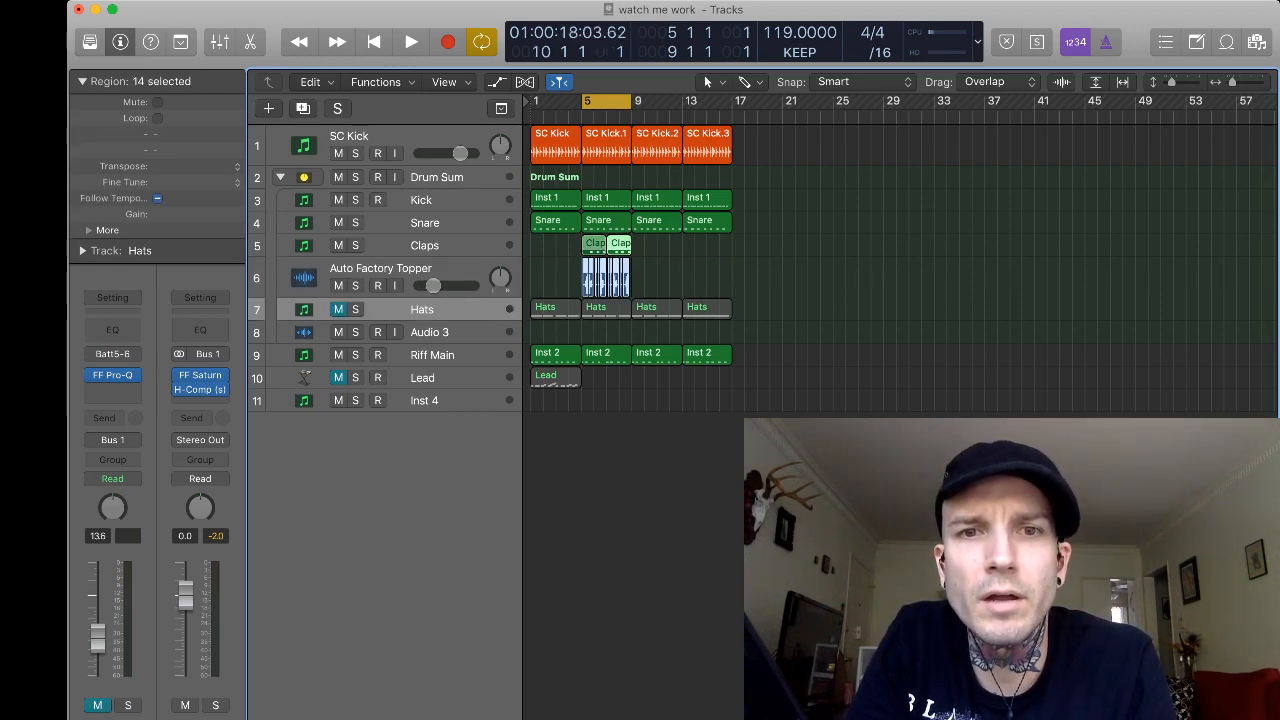
{"action": "key", "text": "super+r"}
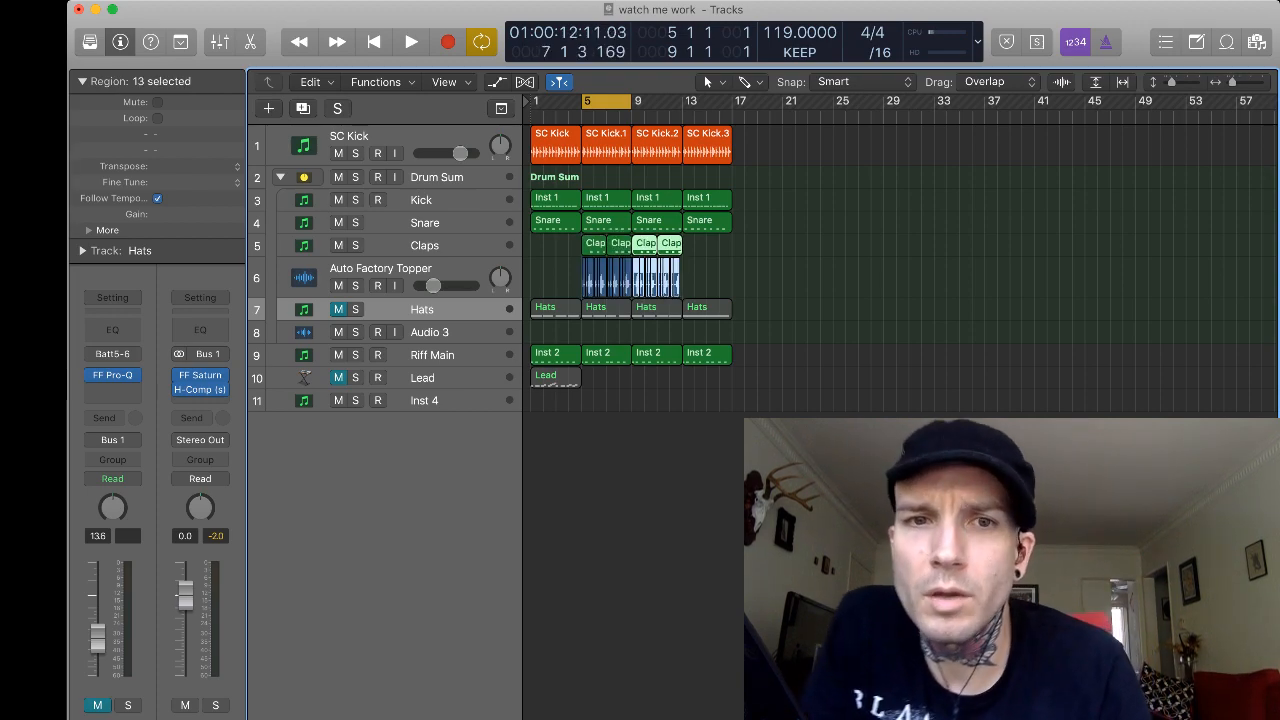
{"action": "key", "text": "super+j"}
{"action": "key", "text": "super+z"}
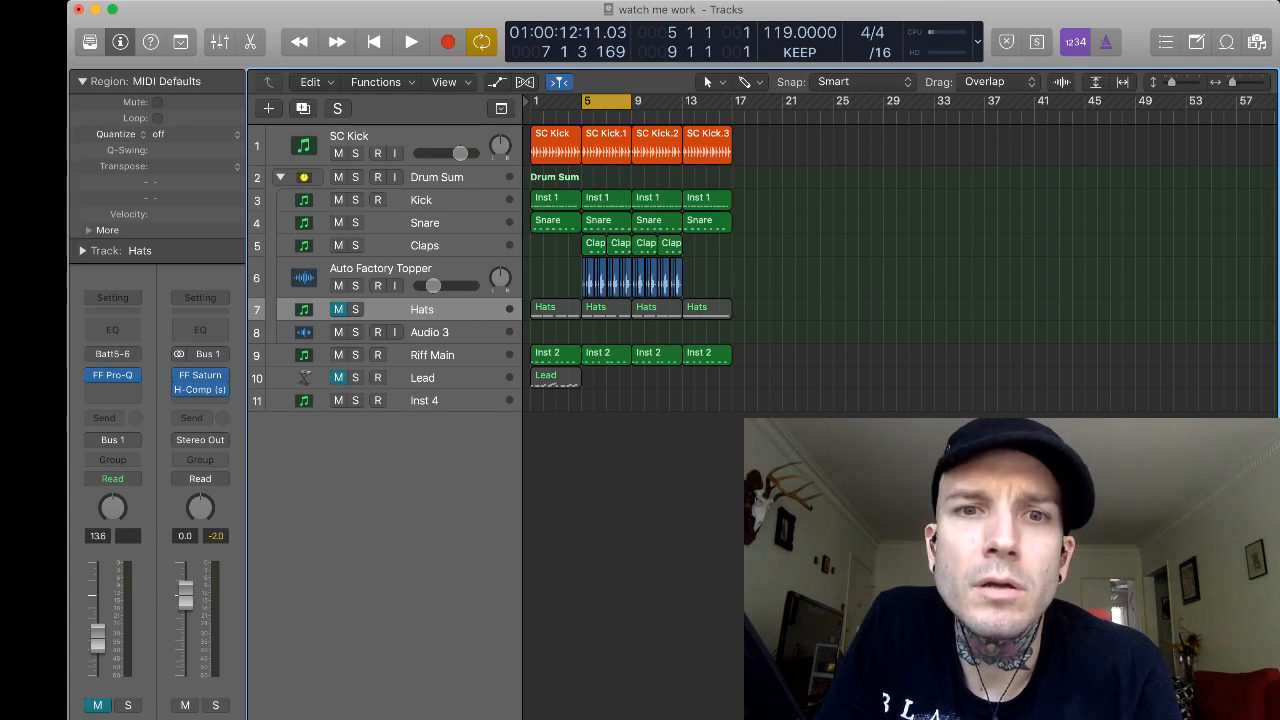
Repeat the Claps and topper regions of bars 9 to 13 at bar 13, and copy that block to bar 1.
{"action": "key", "text": "super+Right"}
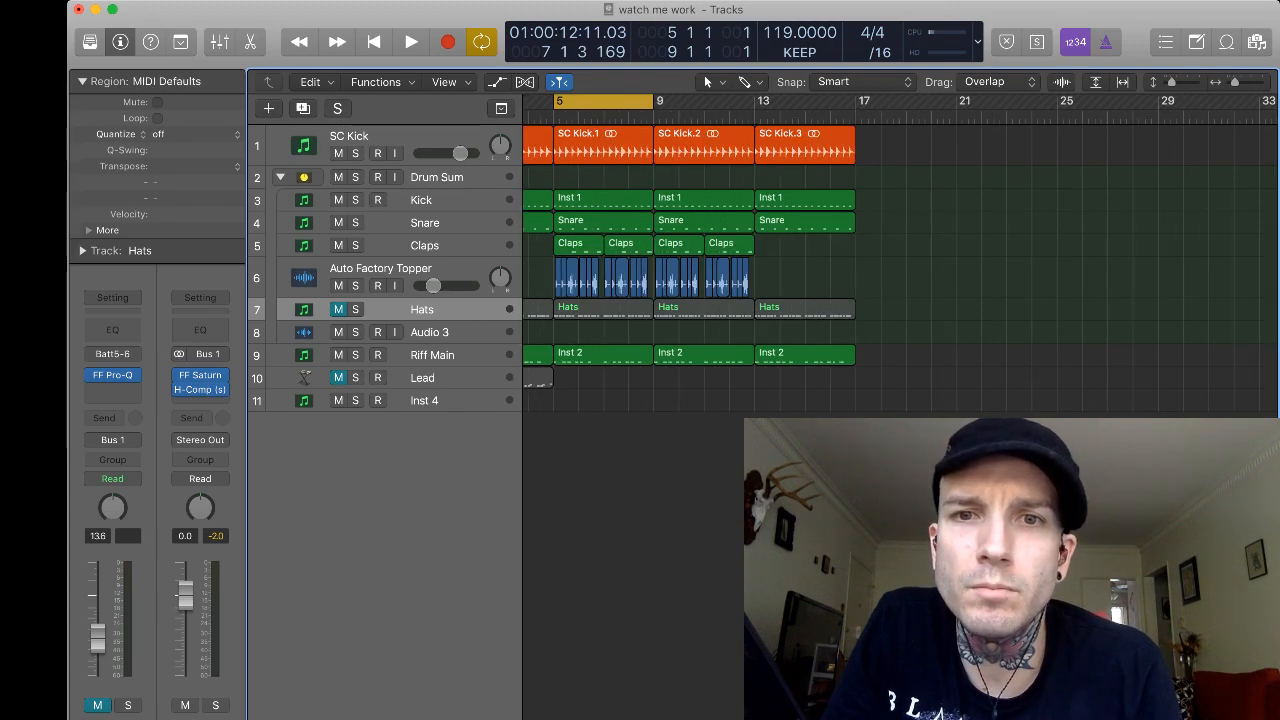
{"action": "left_click_drag", "start_coordinate": [782, 284], "coordinate": [664, 246]}
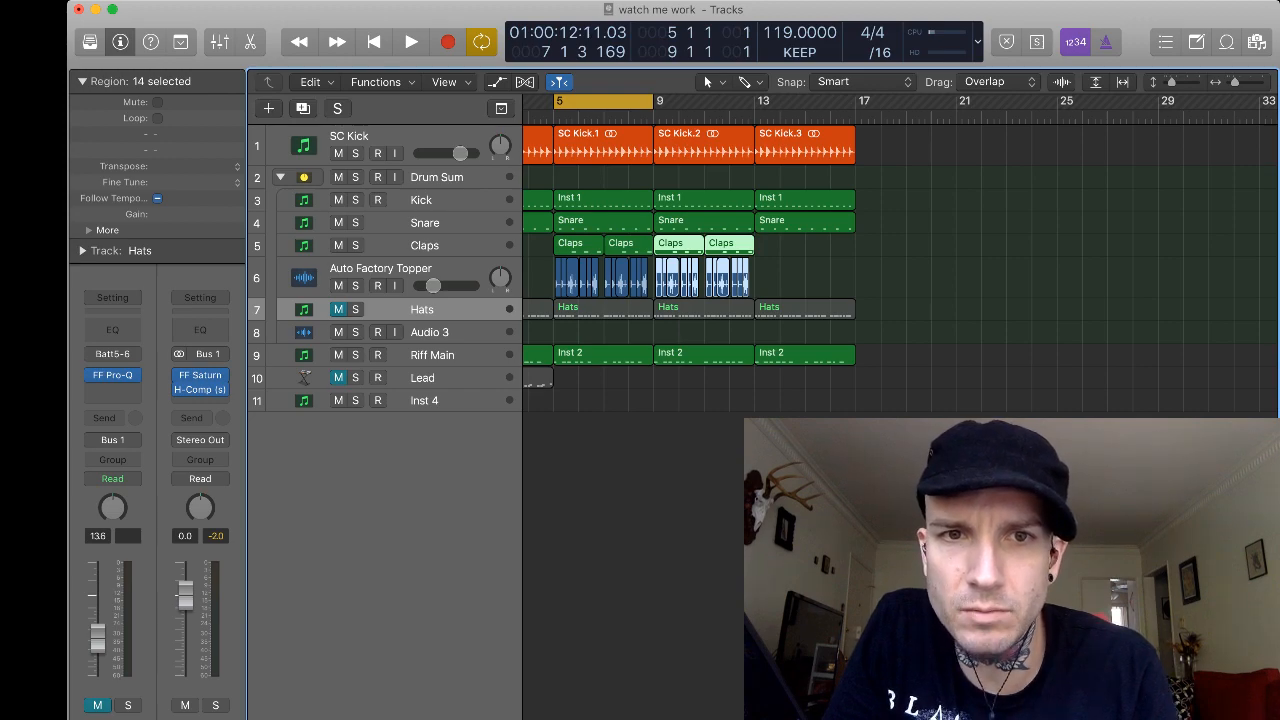
{"action": "key", "text": "super+r"}
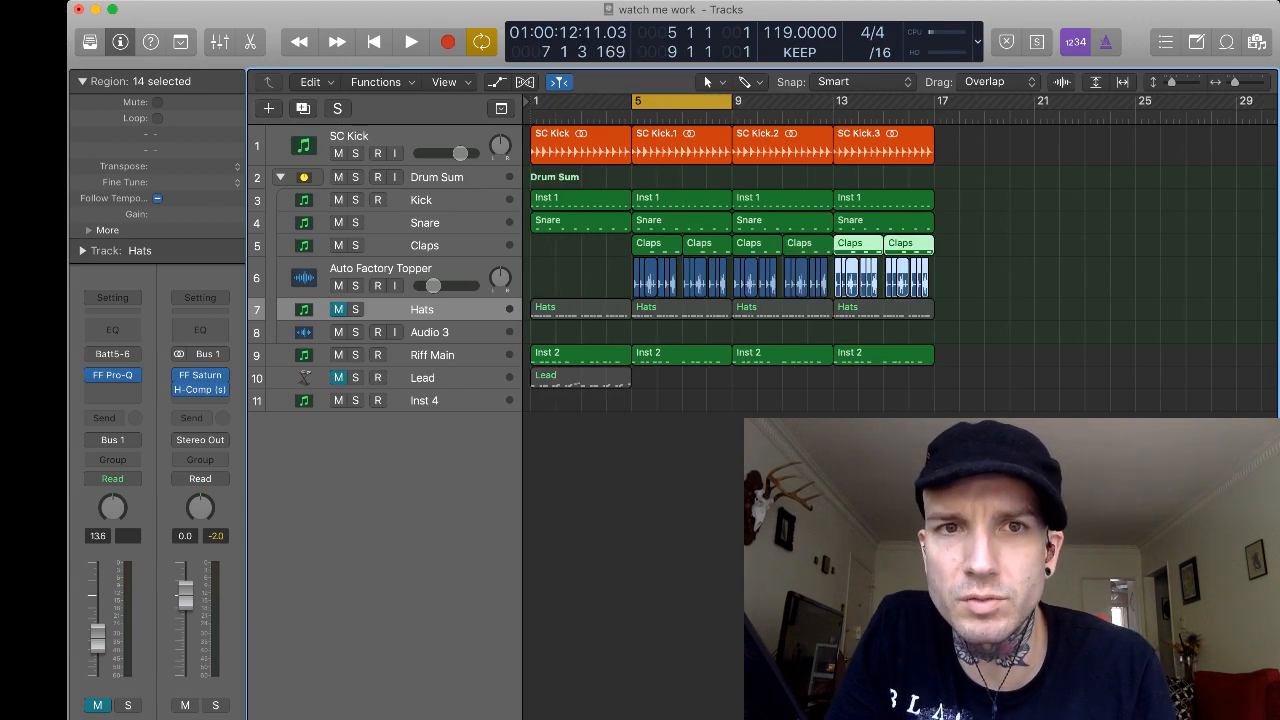
{"action": "left_click_drag", "start_coordinate": [858, 246], "coordinate": [555, 246]}
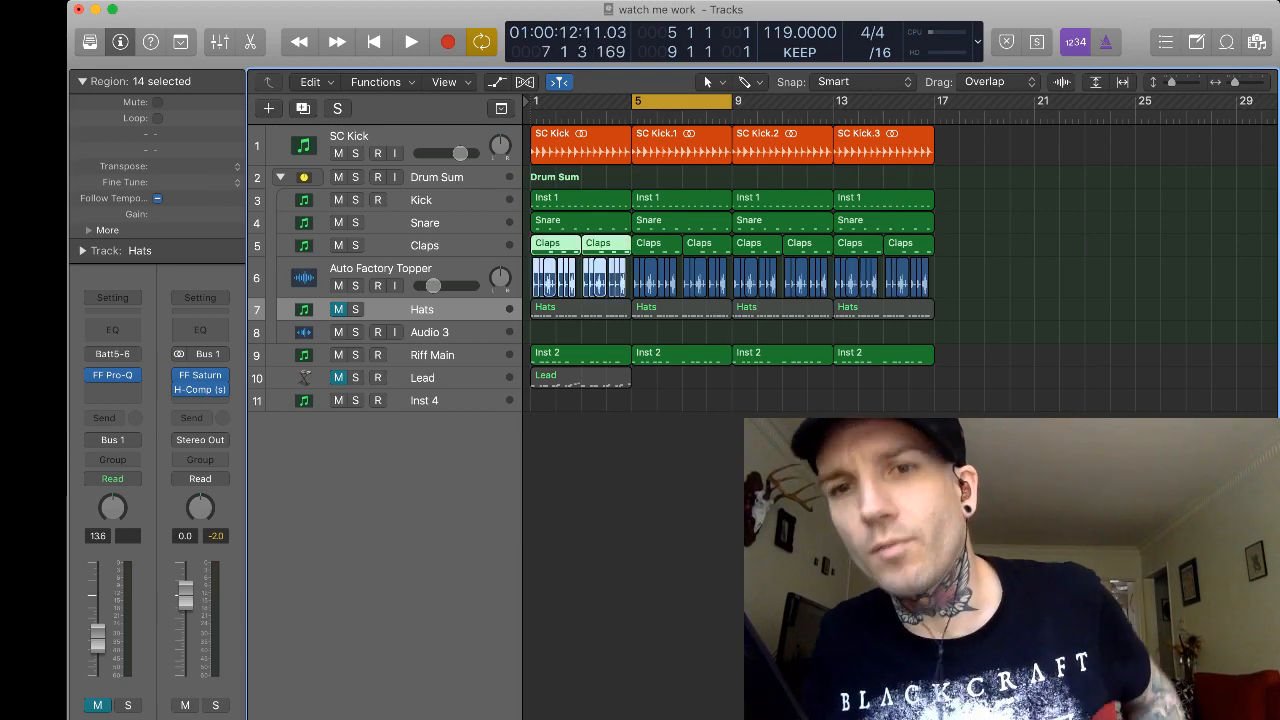
Set the cycle range to bars 1 to 17 and, during playback, move the Lead region to bar 9 and repeat it at bar 13.
{"action": "left_click_drag", "start_coordinate": [532, 101], "coordinate": [940, 101]}
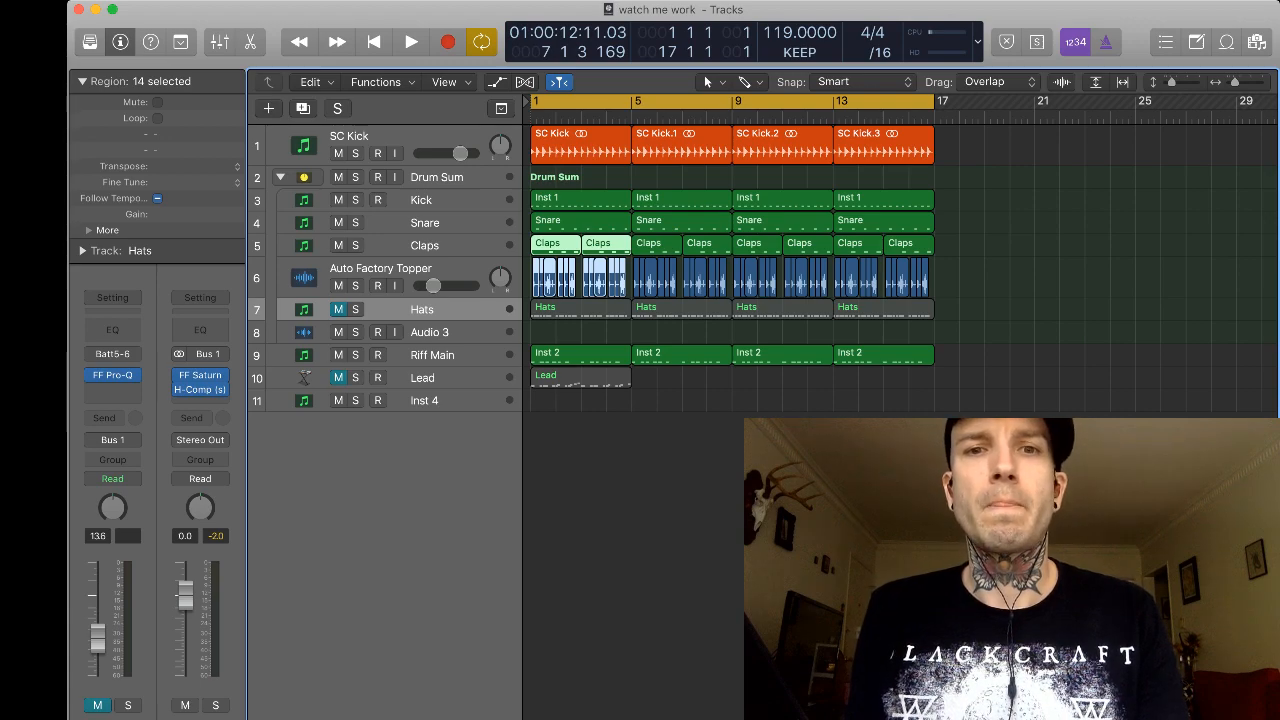
{"action": "key", "text": "space"}
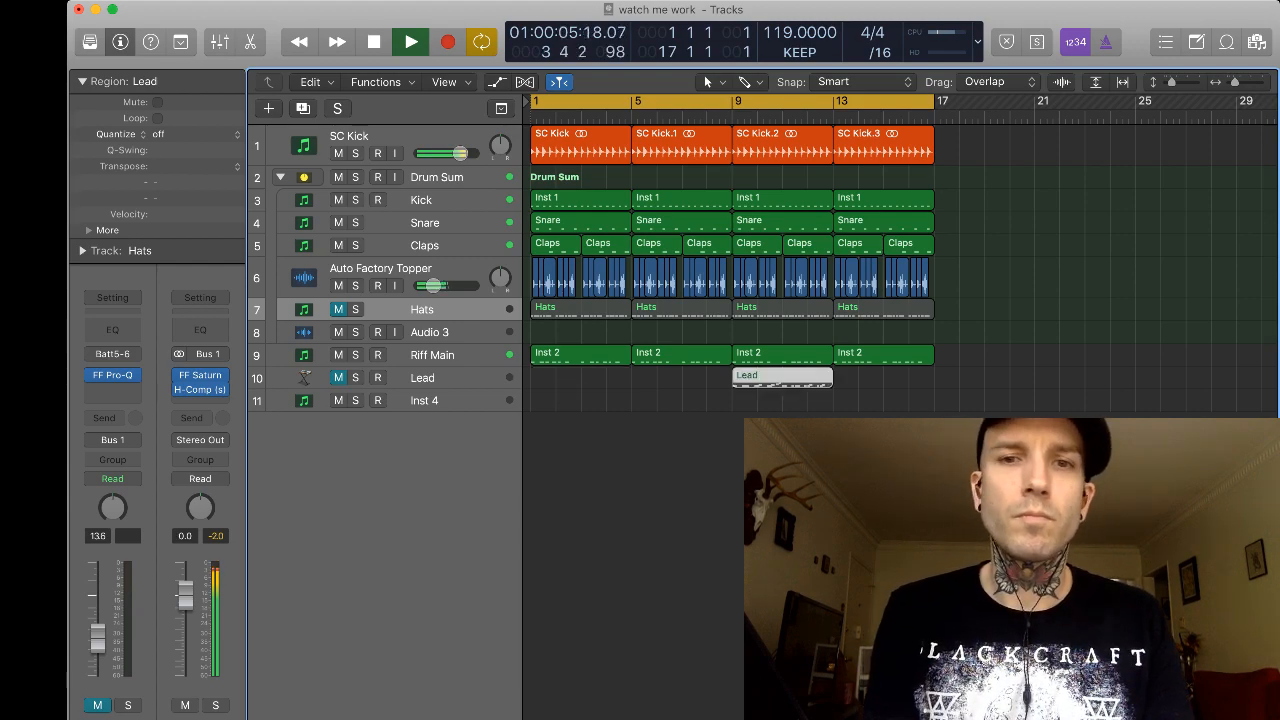
{"action": "key", "text": "super+r"}
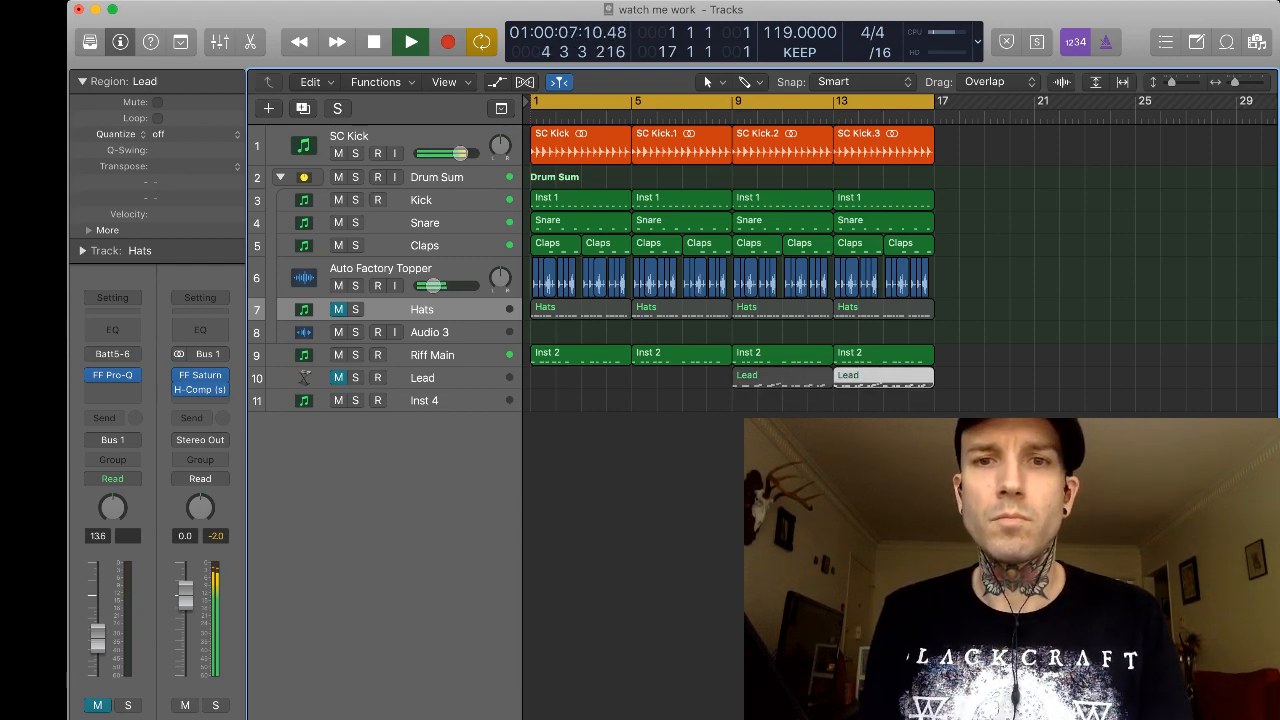
Select both Lead regions and unmute the Lead track, leaving the Hats track muted.
{"action": "left_click", "coordinate": [782, 377], "text": "shift"}
{"action": "key", "text": "m"}
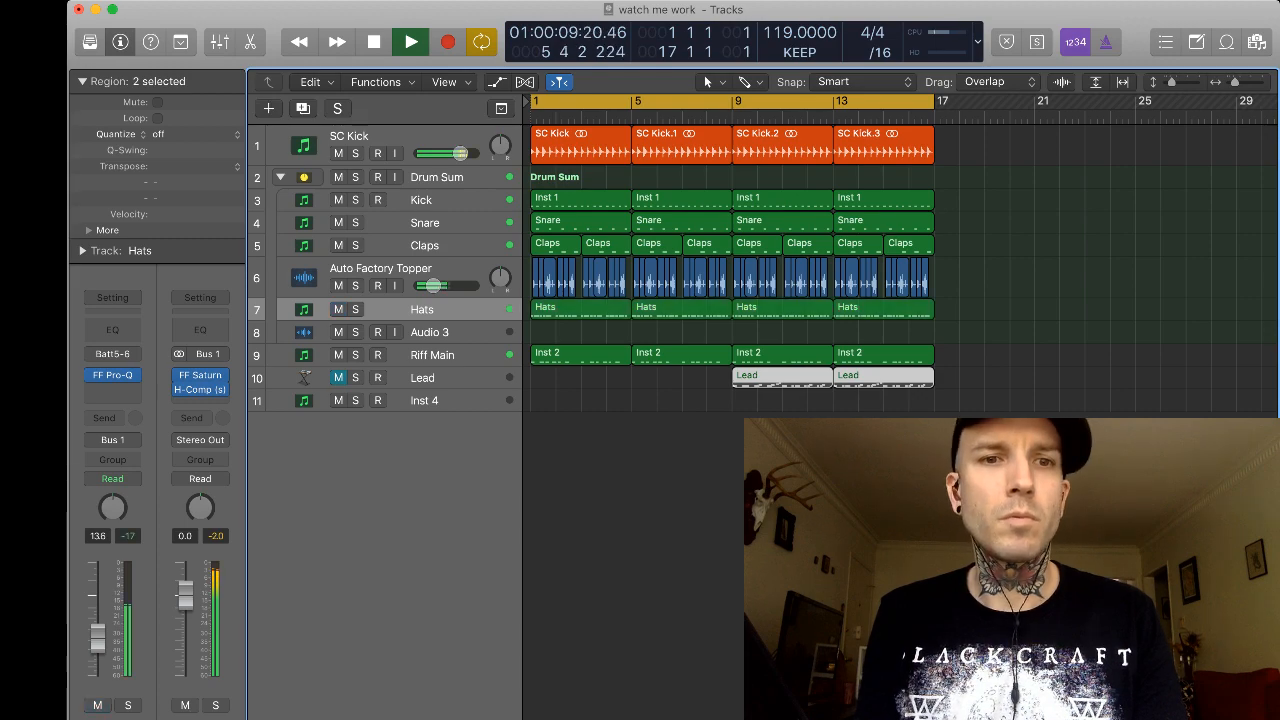
{"action": "key", "text": "ctrl+m"}
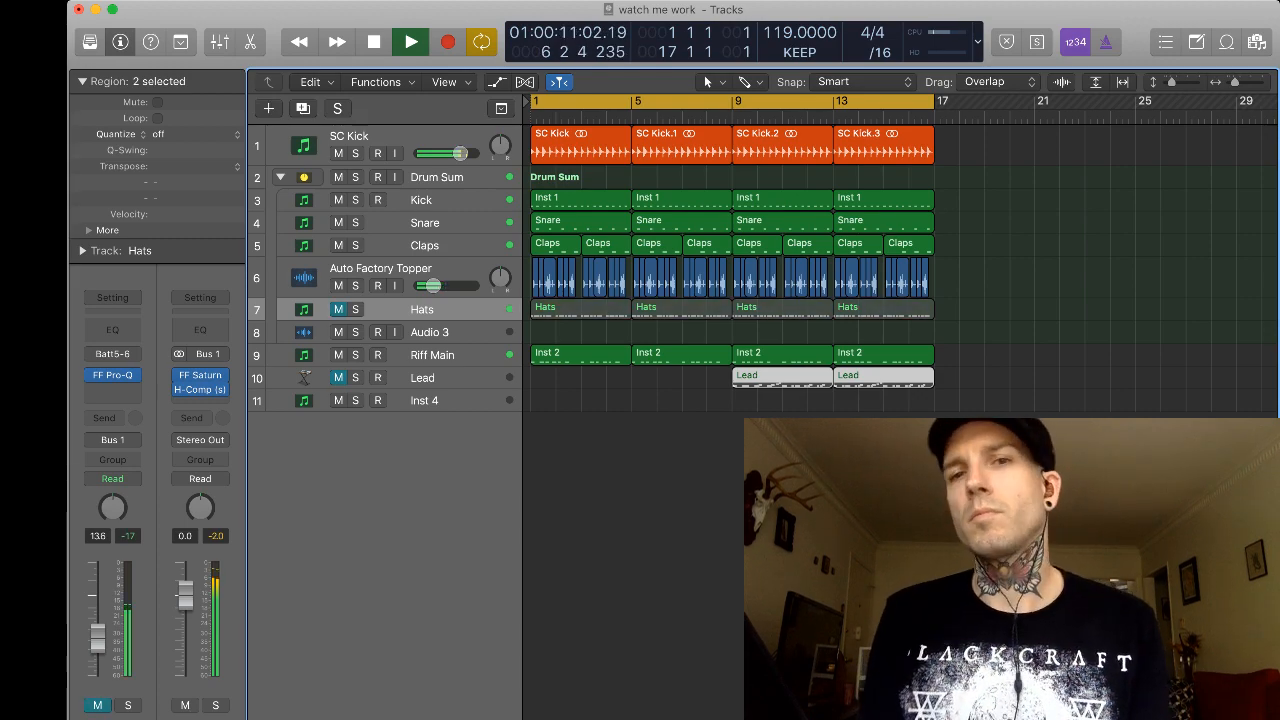
{"action": "key", "text": "Down"}
{"action": "left_click", "coordinate": [339, 378]}
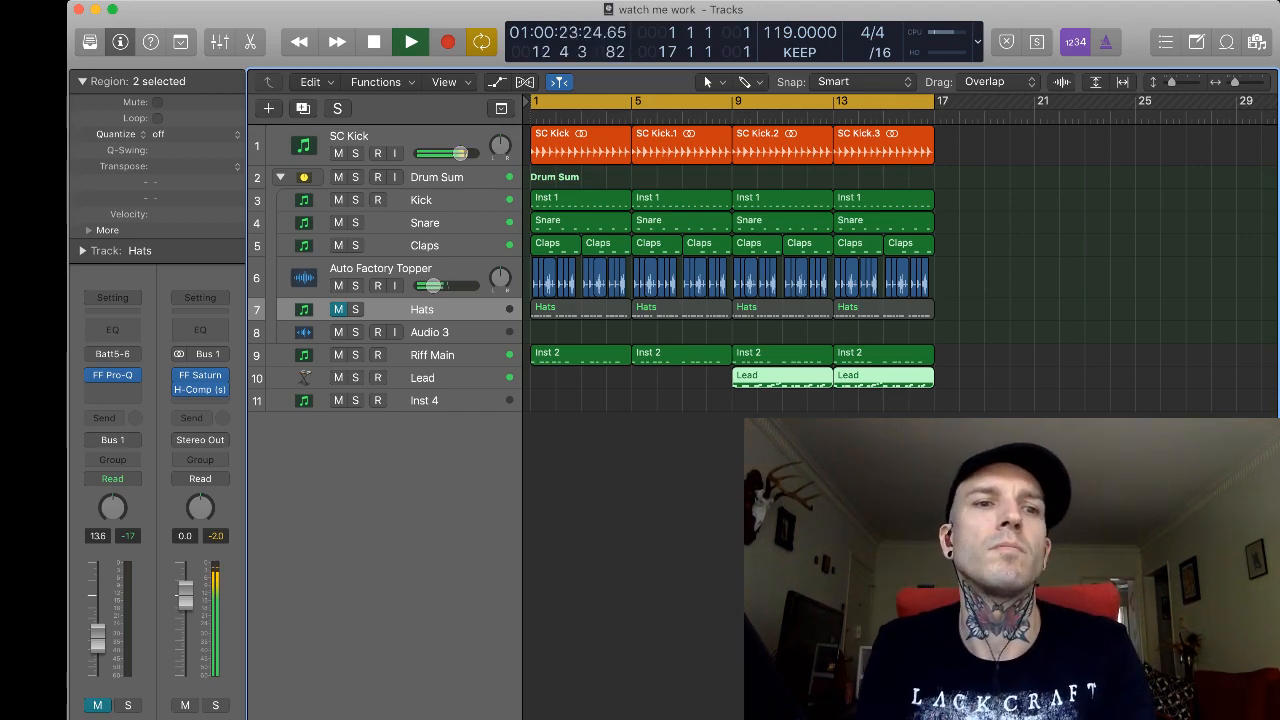
Select the Lead track, play the arrangement from bar 1, and turn off cycling so playback runs past bar 17.
{"action": "left_click", "coordinate": [423, 378]}
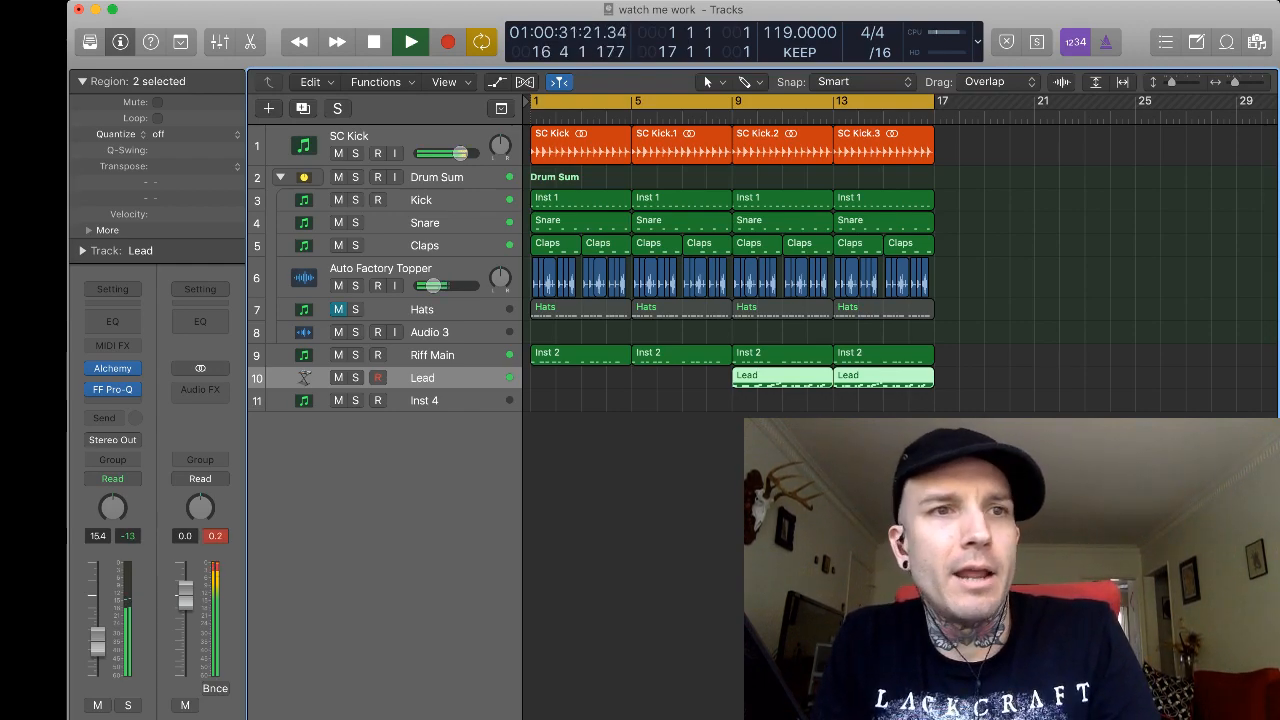
{"action": "key", "text": "space"}
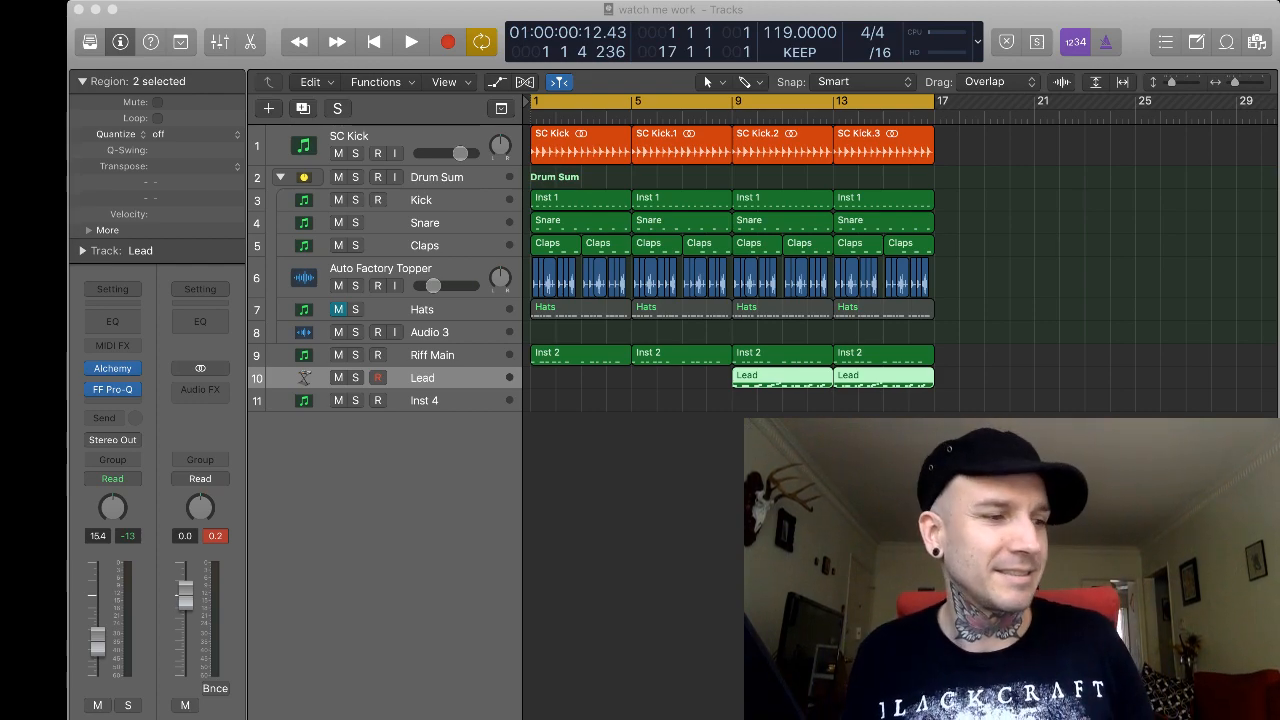
{"action": "key", "text": "super+Tab"}
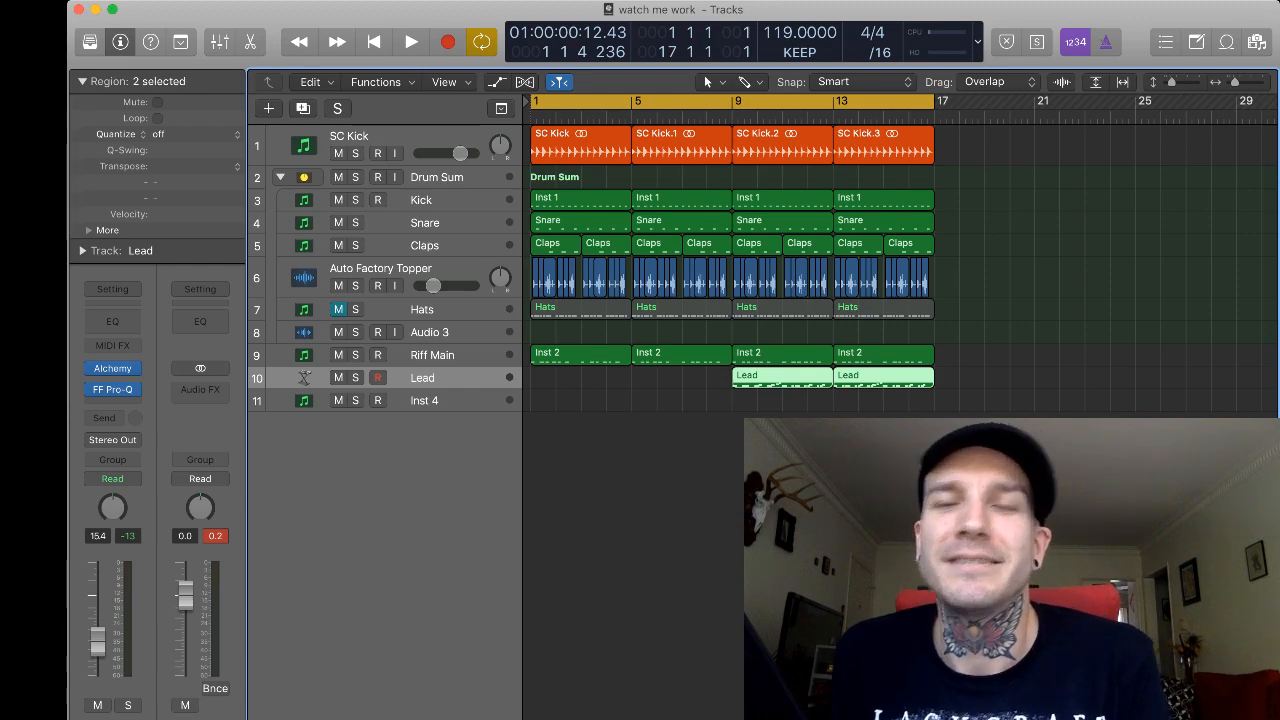
{"action": "key", "text": "space"}
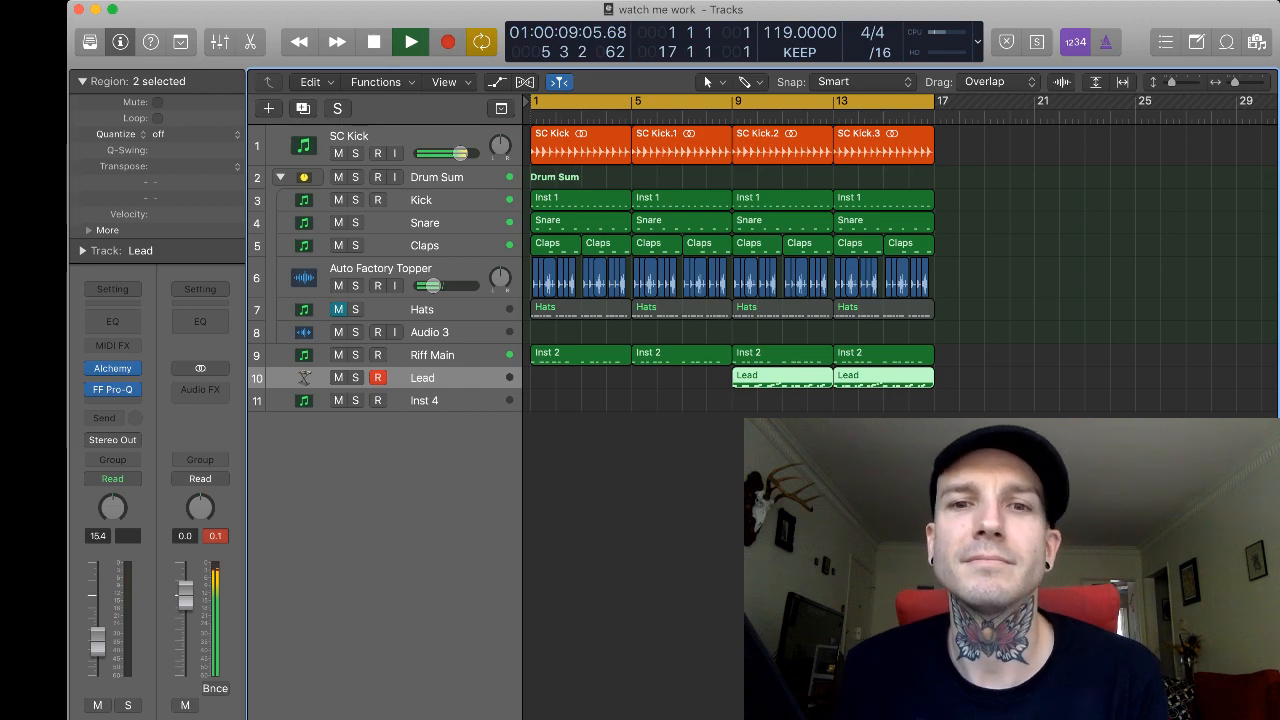
{"action": "key", "text": "c"}
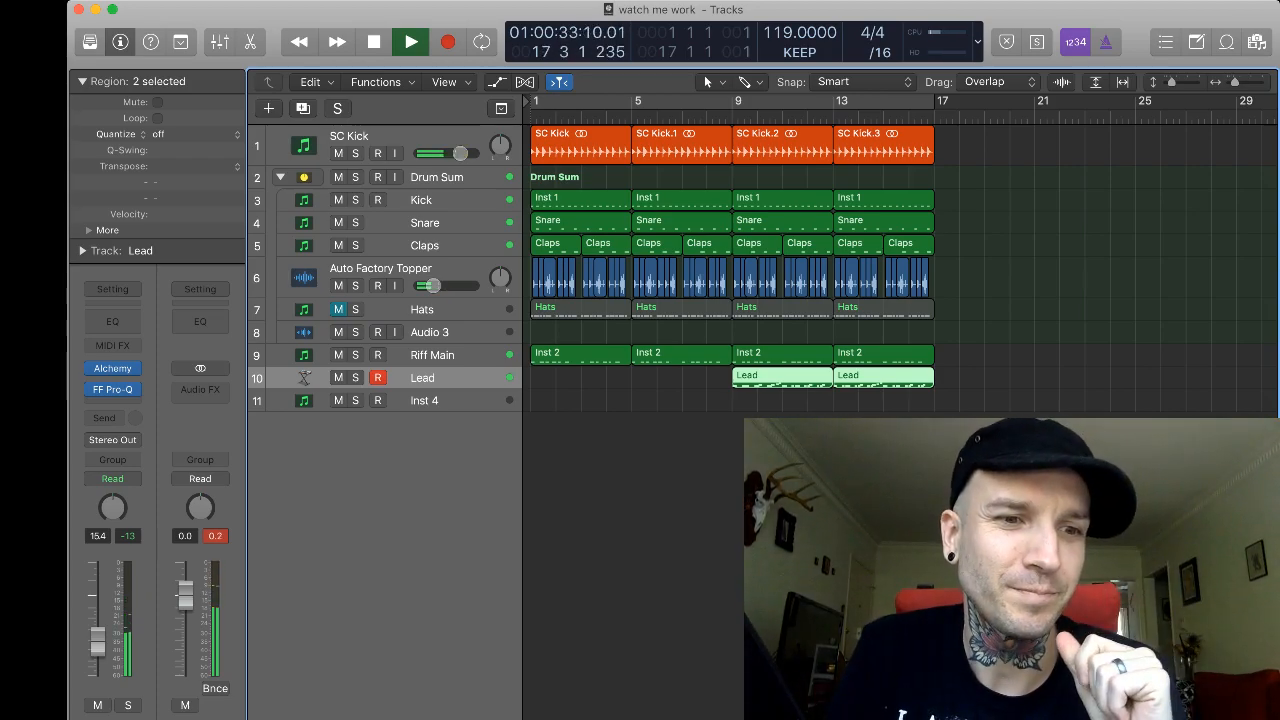
{"action": "key", "text": "space"}
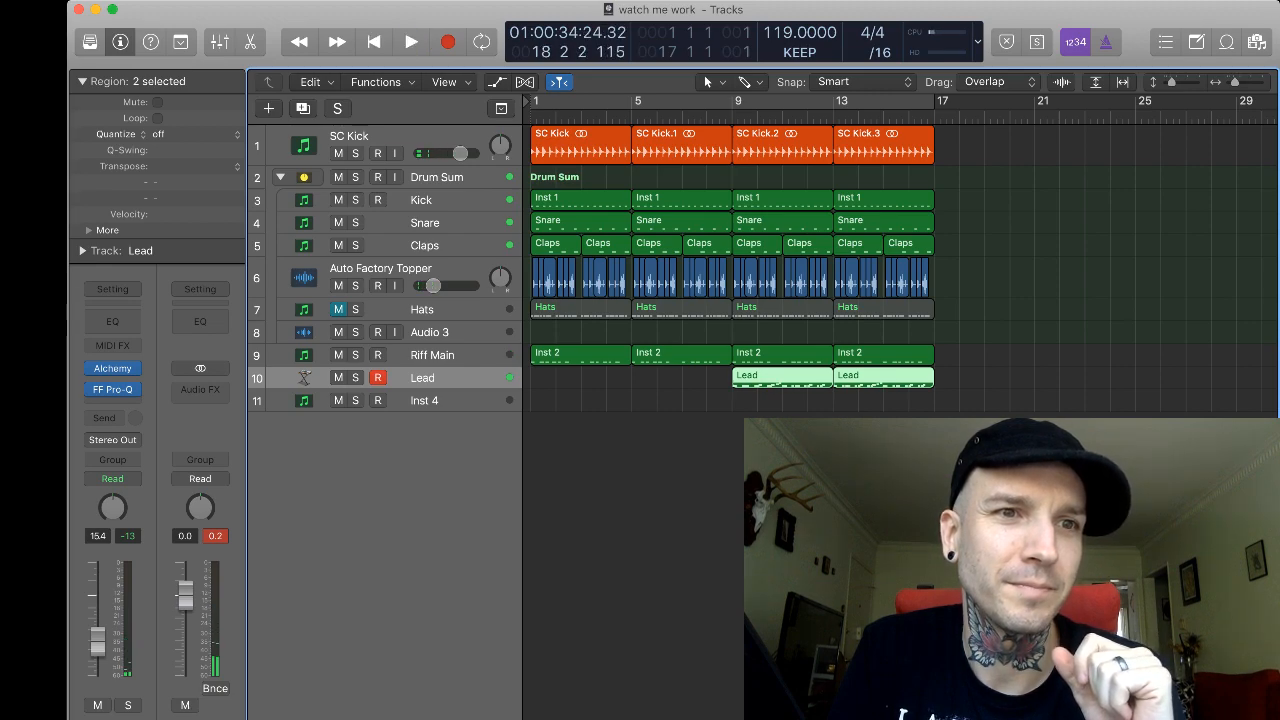